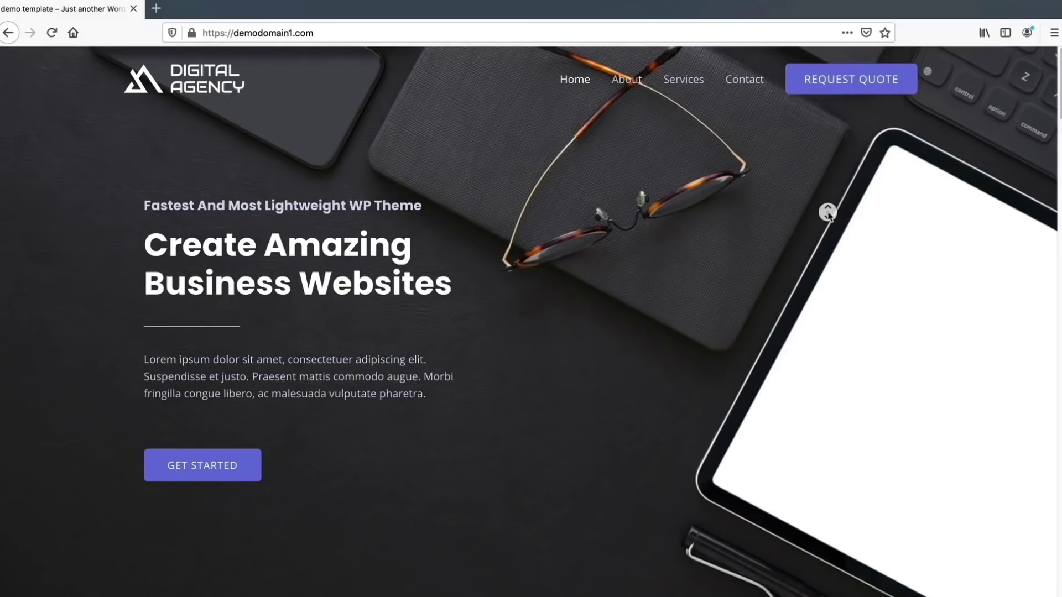
- Examine the demo homepage from its hero banner through the "How can we help you?" service cards
scroll(827, 216, down, 5)
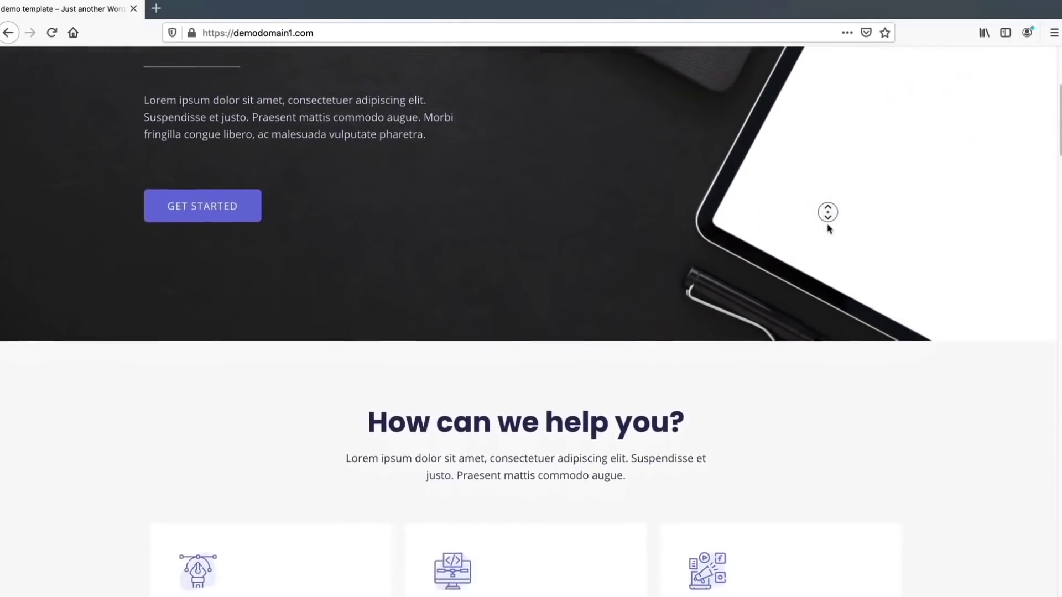
scroll(828, 215, down, 6)
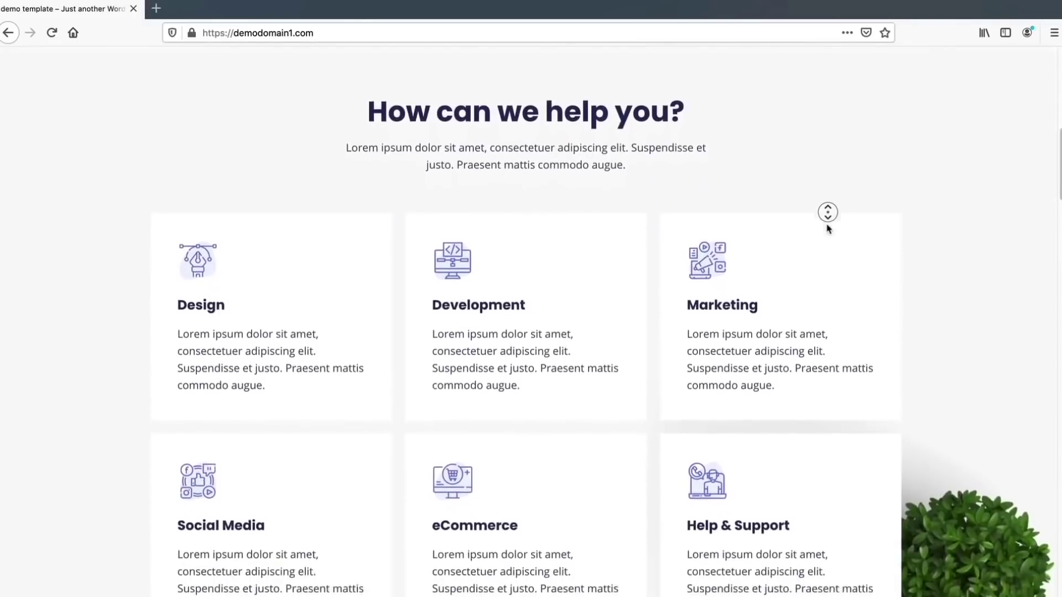
middle_click(827, 225)
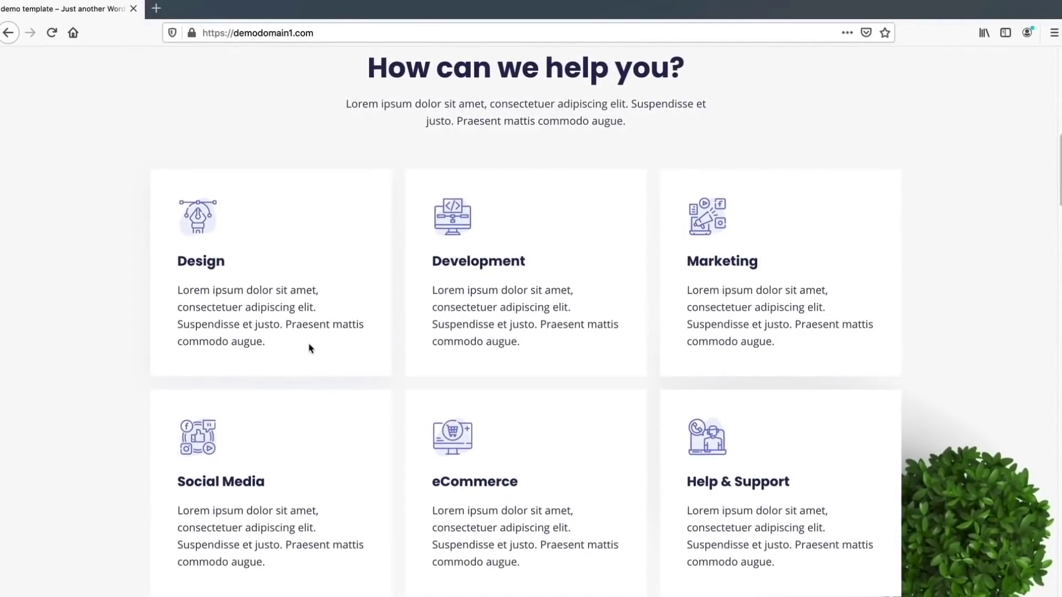
scroll(705, 403, down, 3)
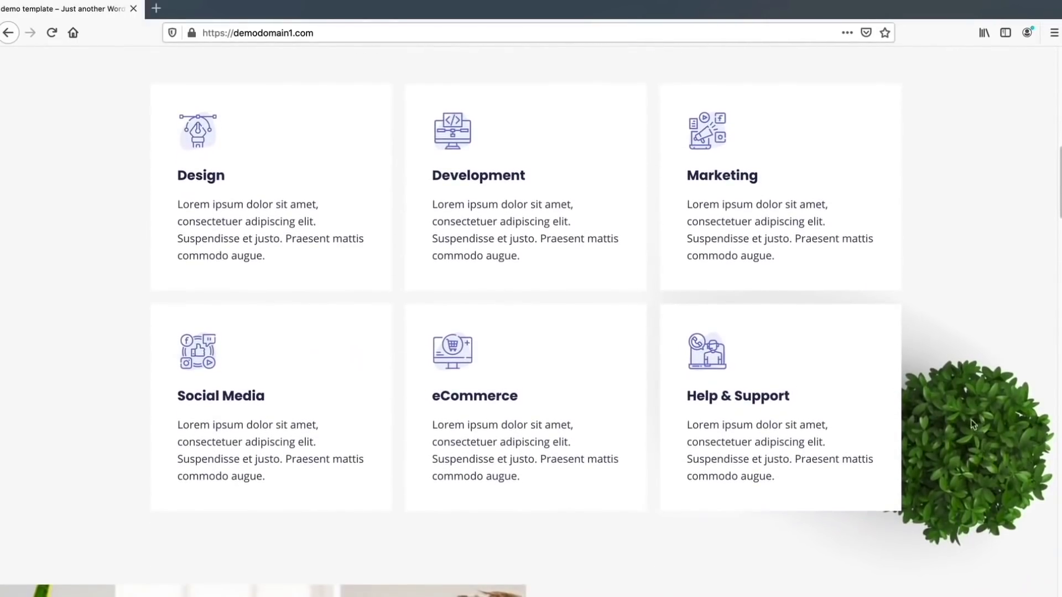
scroll(961, 221, up, 2)
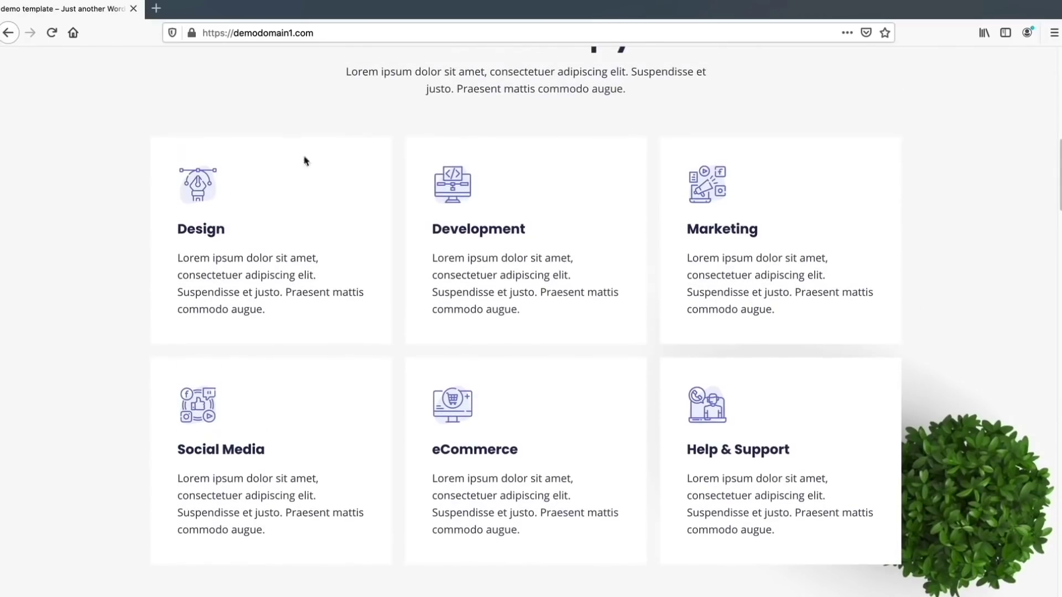
- Collapse the Best Quality Designs item in the homepage's "Why Choose Us?" accordion
middle_click(938, 240)
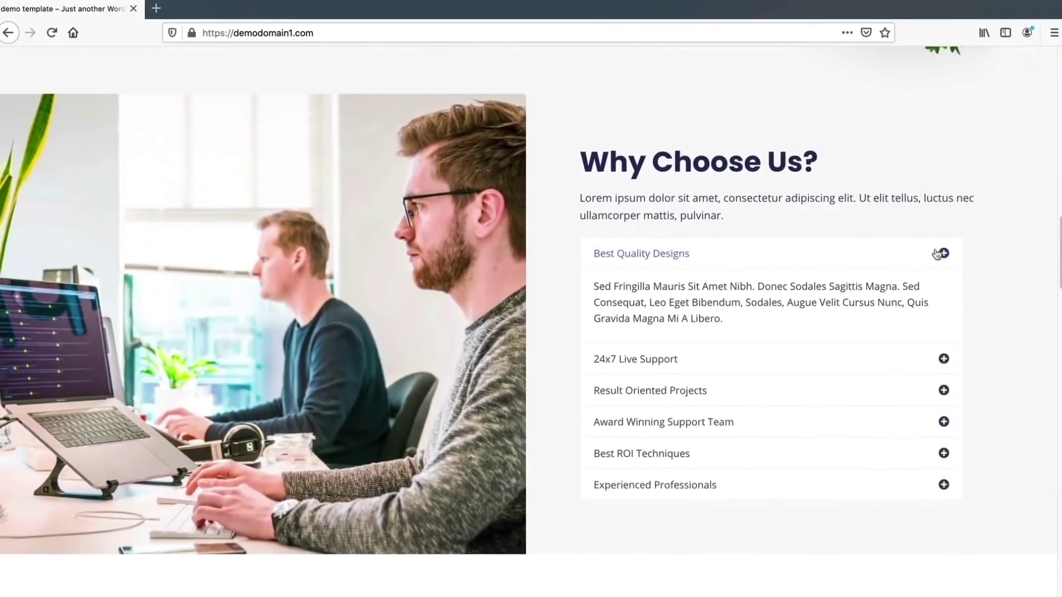
click(935, 252)
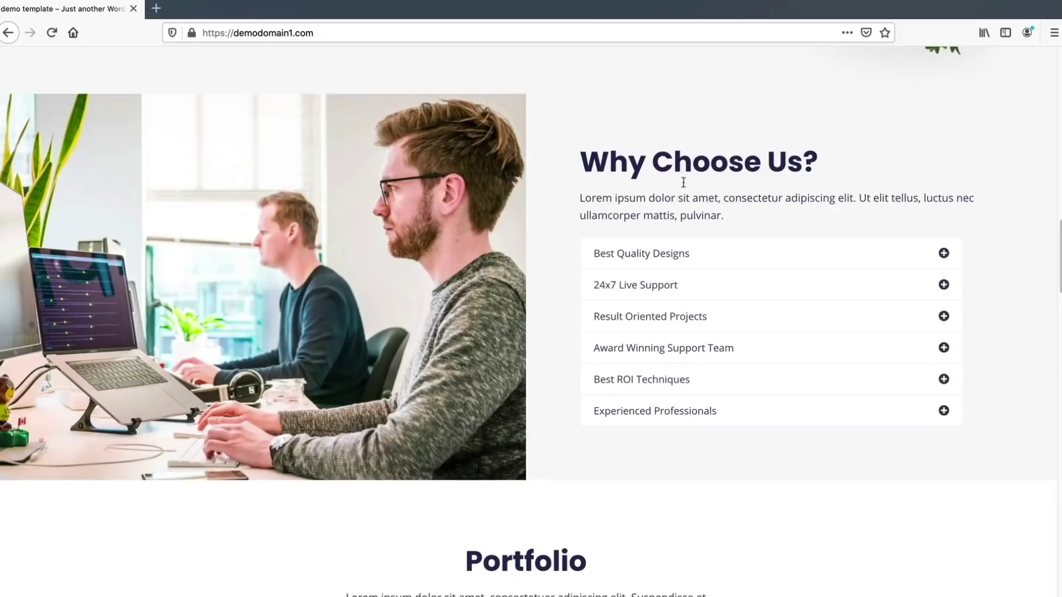
triple_click(698, 169)
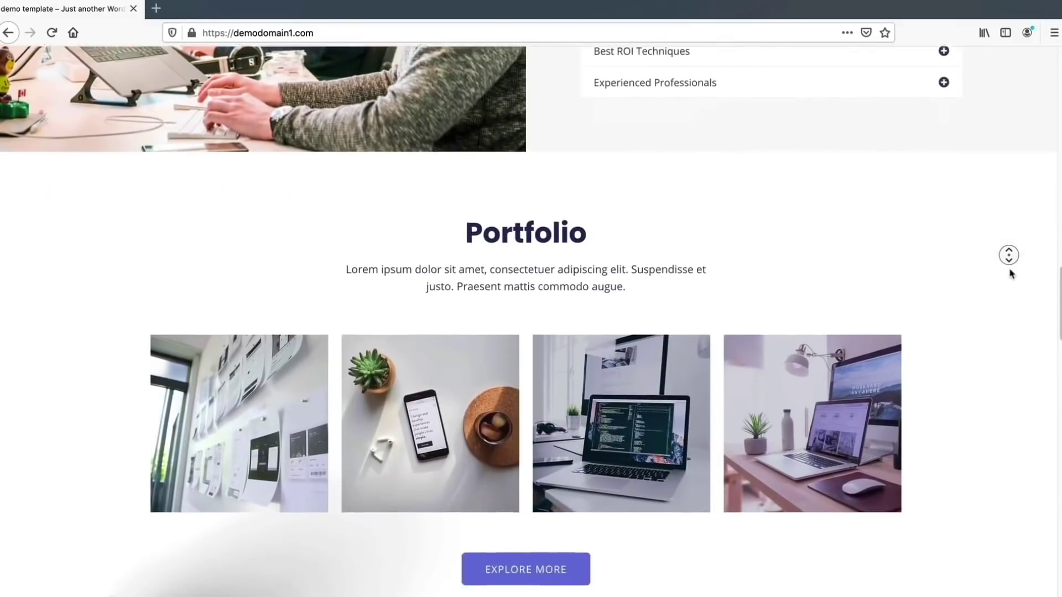
- Review the homepage's portfolio, customer logos, testimonial, leadership, statistics and footer sections
click(1011, 275)
scroll(1012, 272, down, 1)
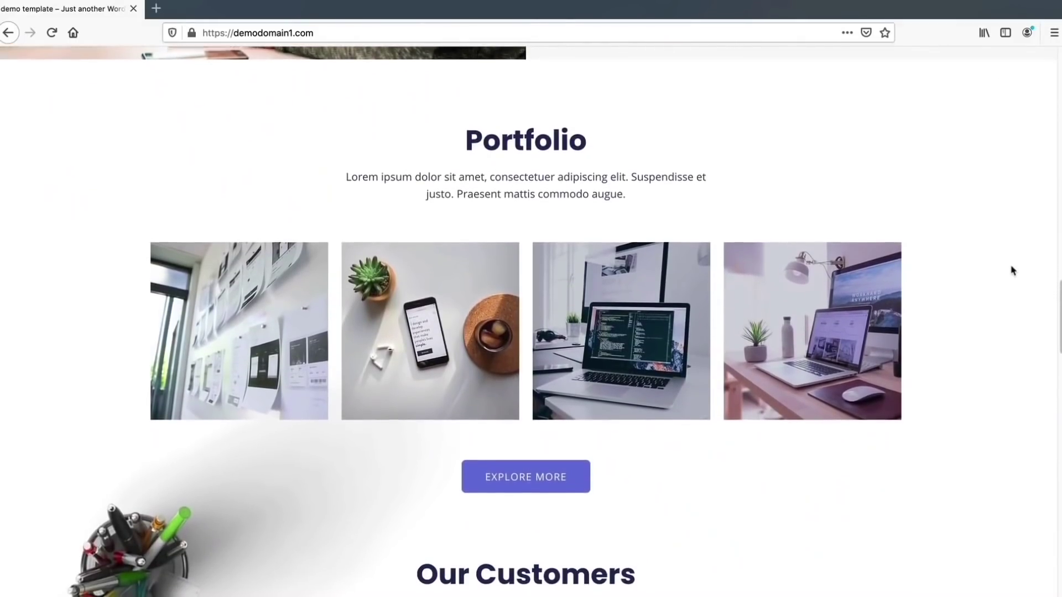
scroll(1013, 271, down, 2)
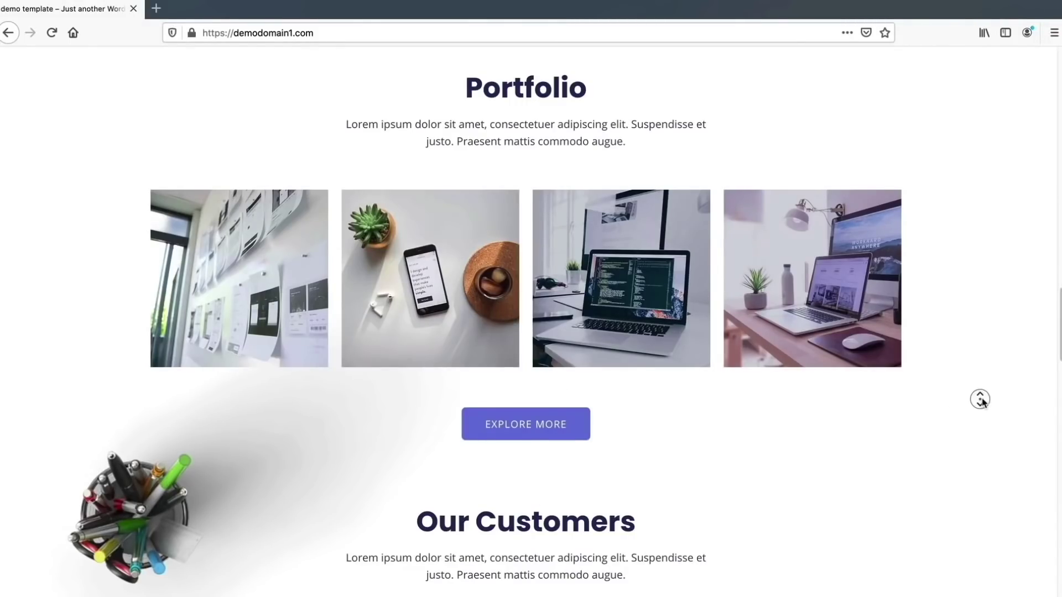
scroll(980, 402, down, 2)
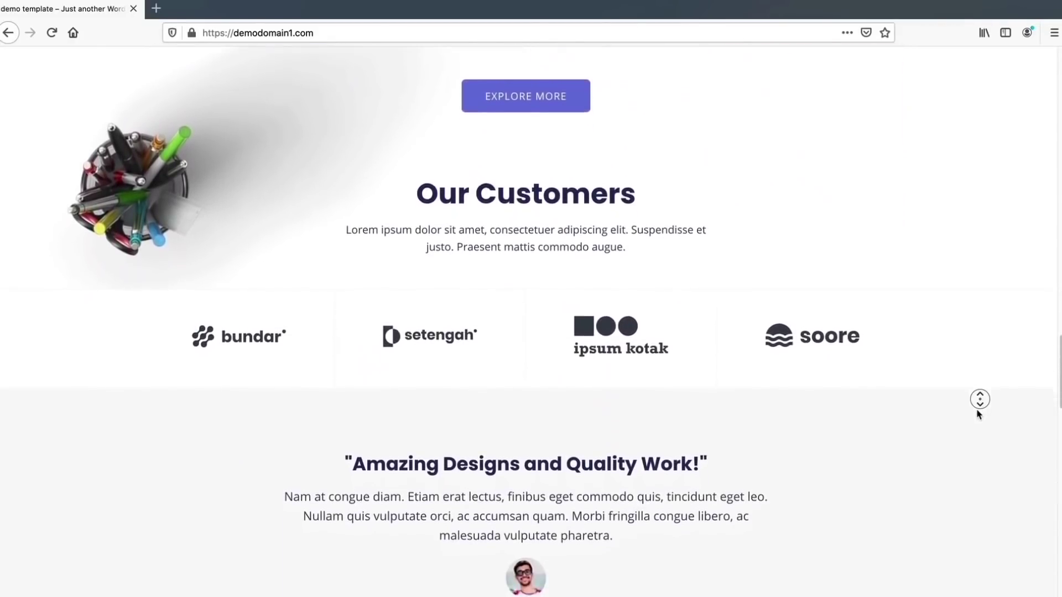
middle_click(978, 414)
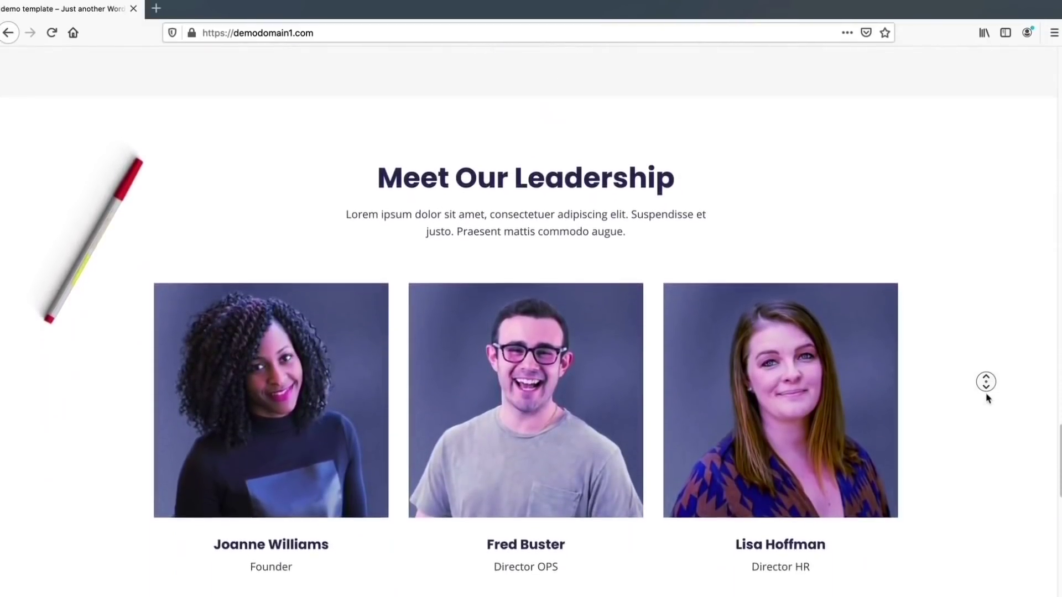
middle_click(988, 398)
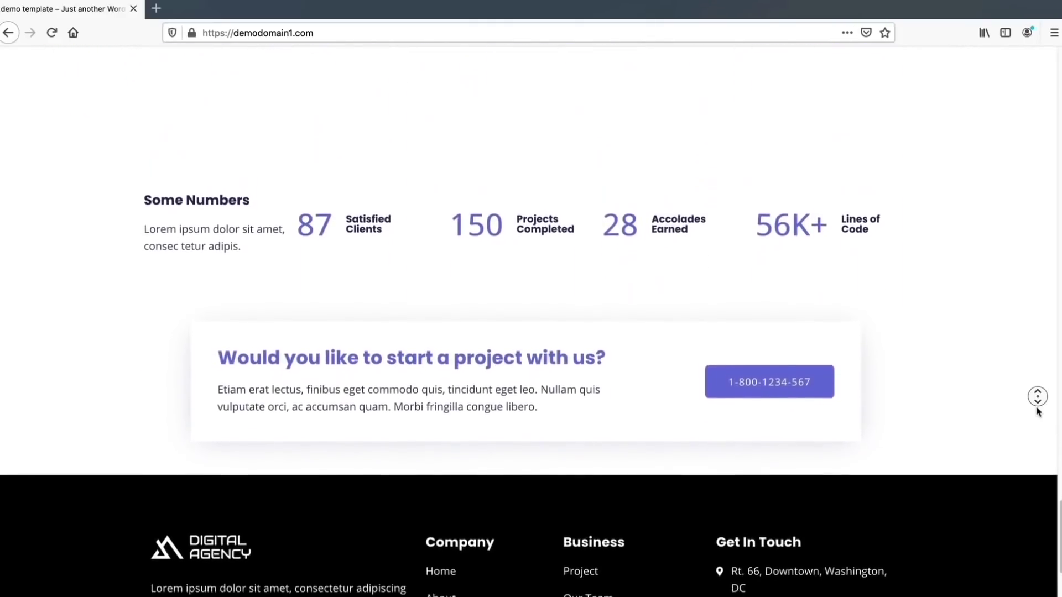
middle_click(1039, 412)
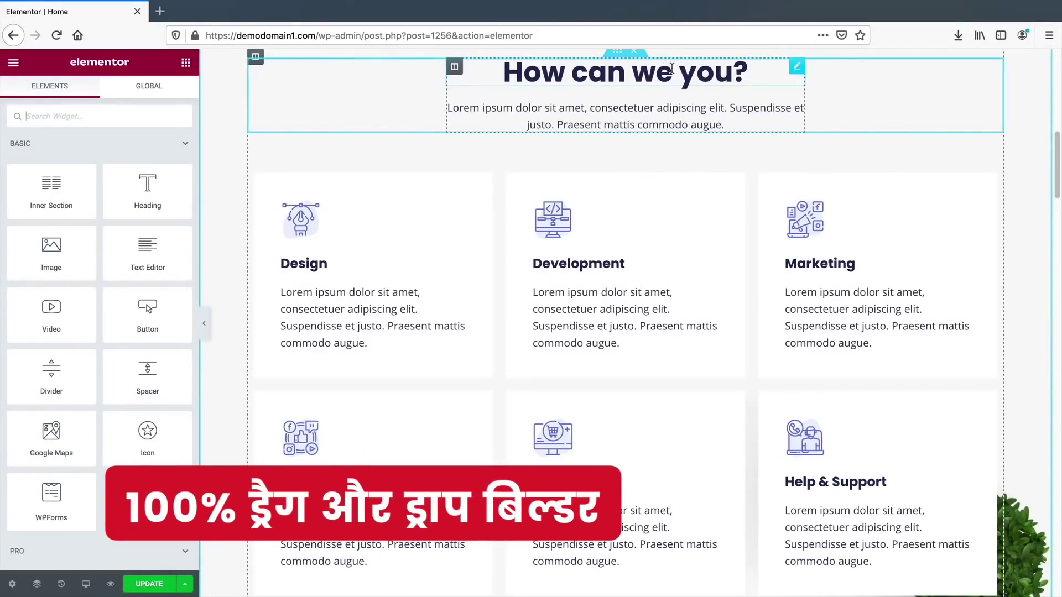
- Insert the missing word "help" in the services section heading so it reads "How can we help you?"
click(671, 68)
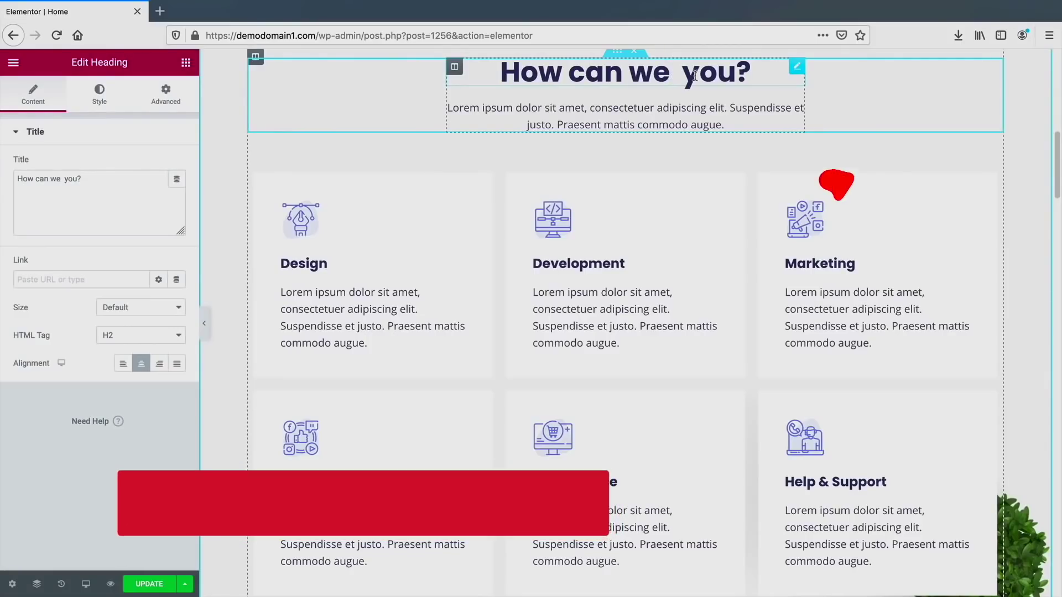
text(help)
key(BackSpace)
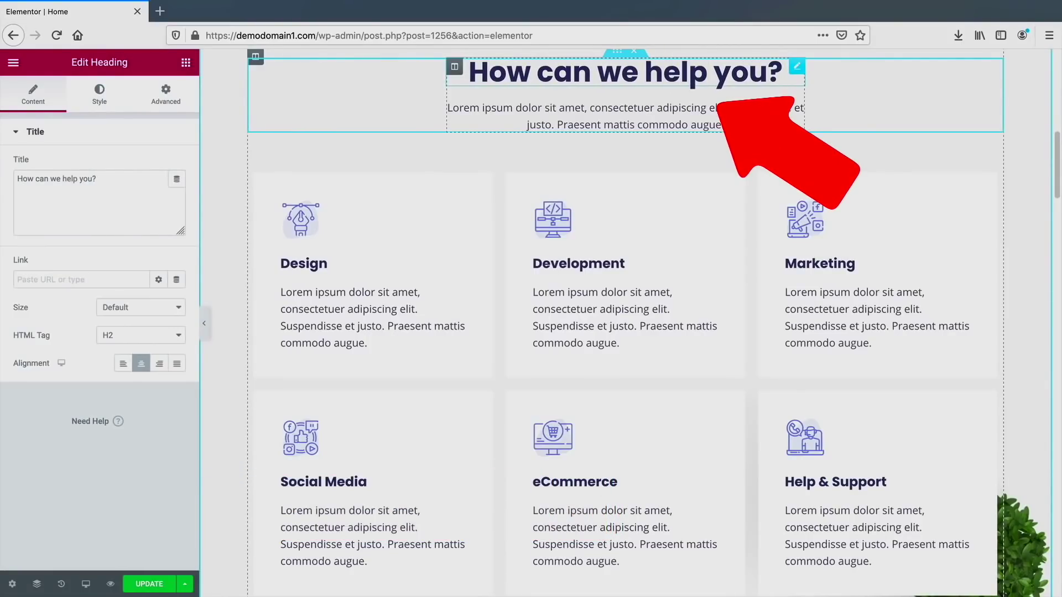
- Add a Text Editor widget below the Design card's description and replace its text with "anything that i want"
click(186, 63)
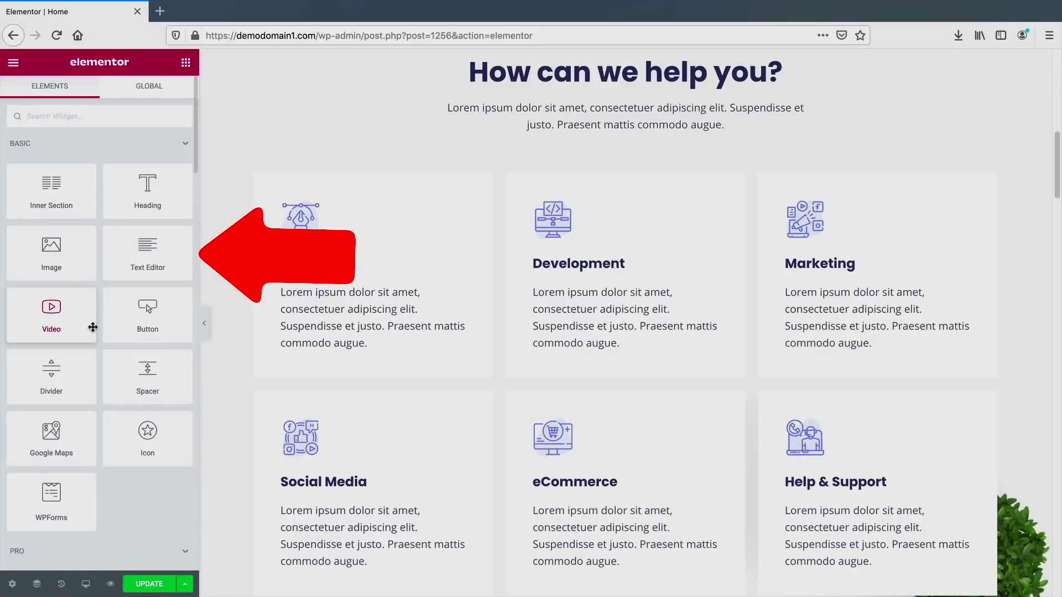
drag(141, 256, 338, 344)
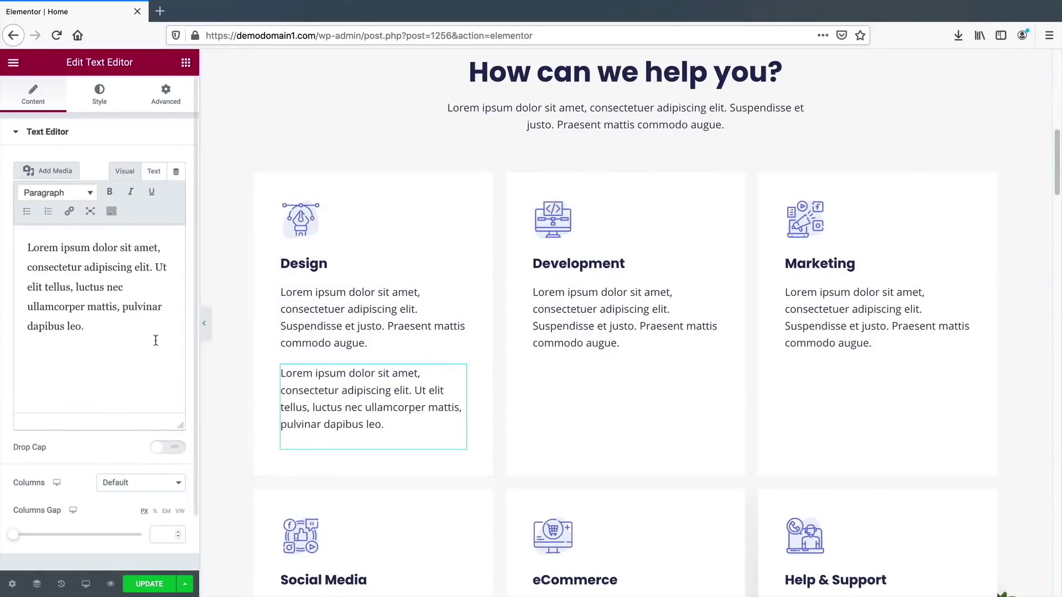
drag(157, 339, 1, 219)
text(anything that i want)
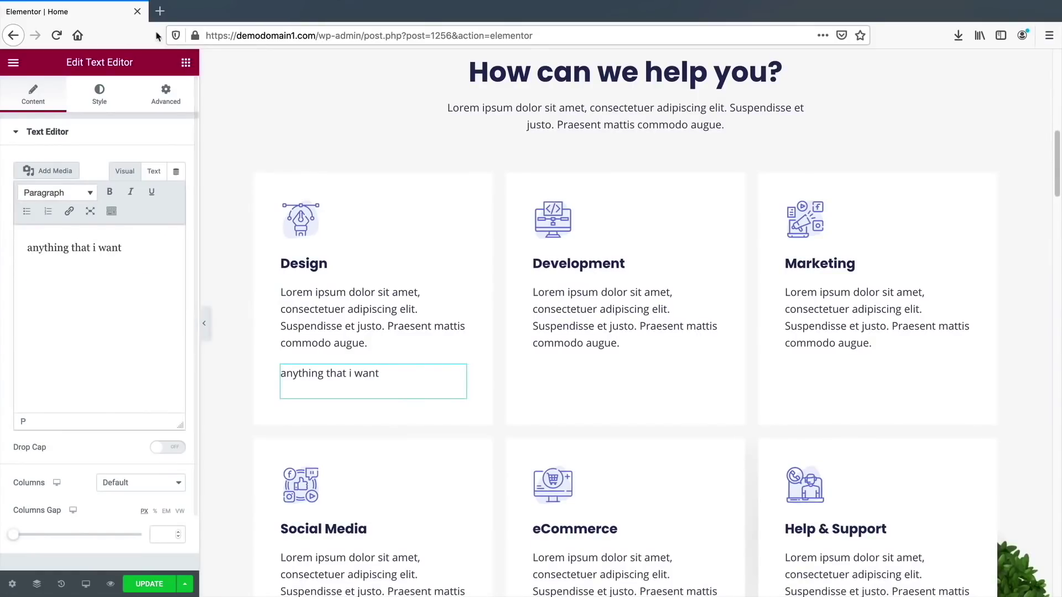
- Add a button labelled "Button" below the Development card's description and move it to the Marketing card
click(186, 62)
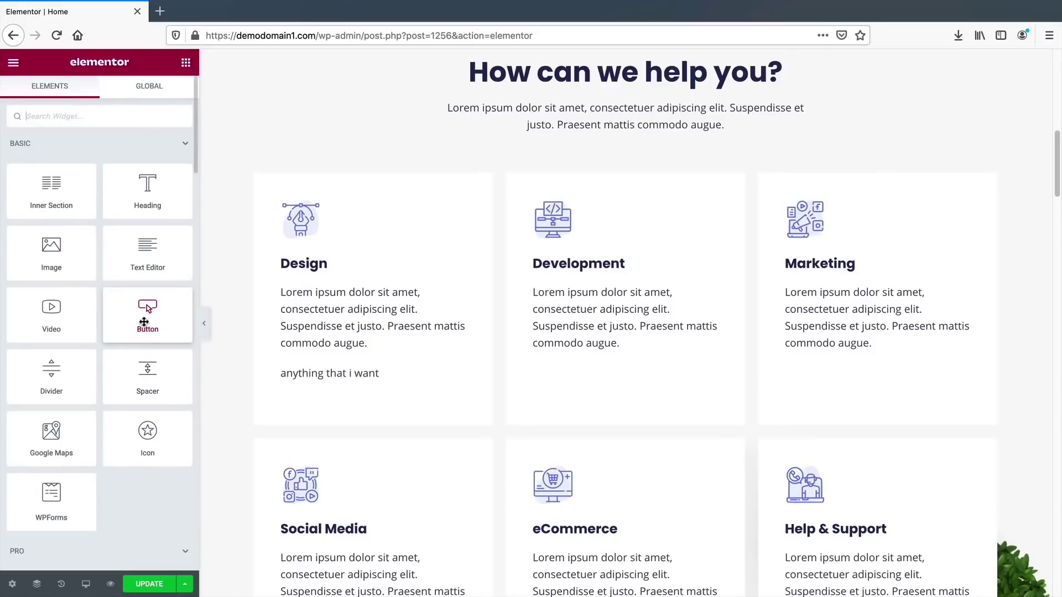
drag(144, 322, 584, 345)
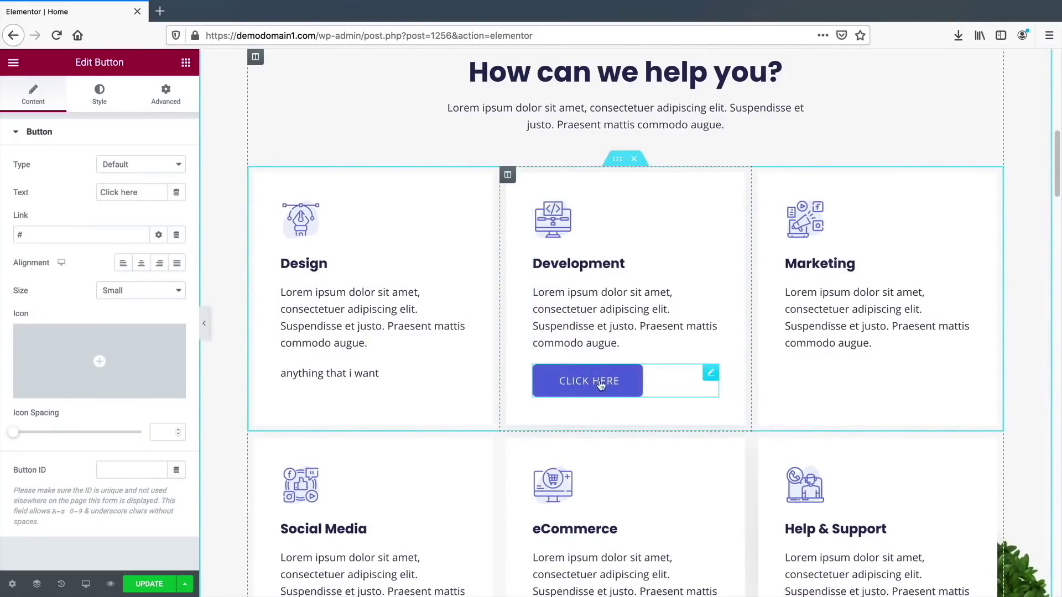
drag(141, 192, 78, 192)
text(Button)
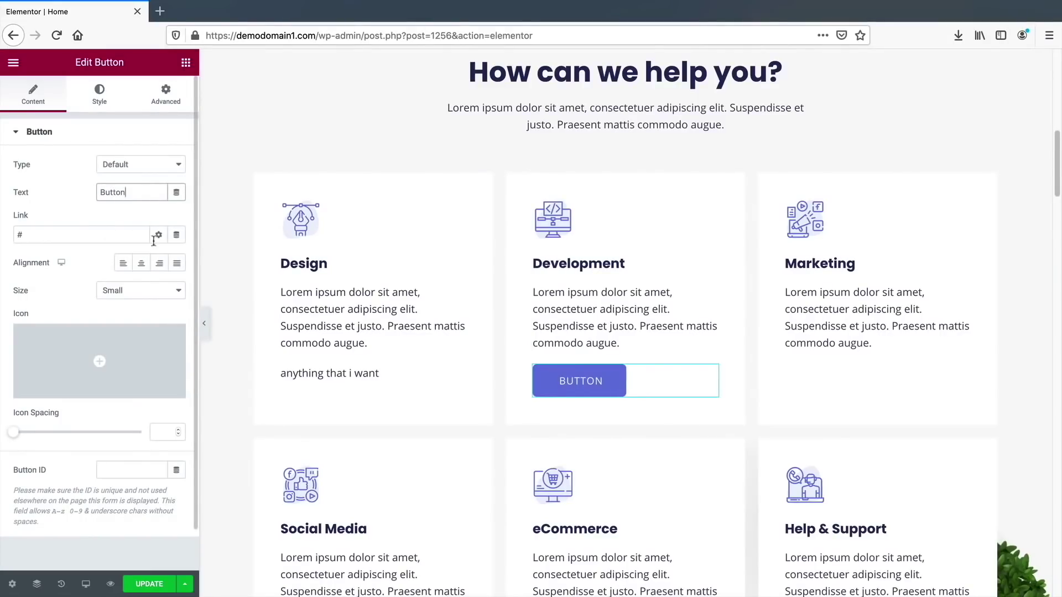
drag(713, 376, 841, 369)
- Add a Text Editor widget below the Development card's description
click(186, 62)
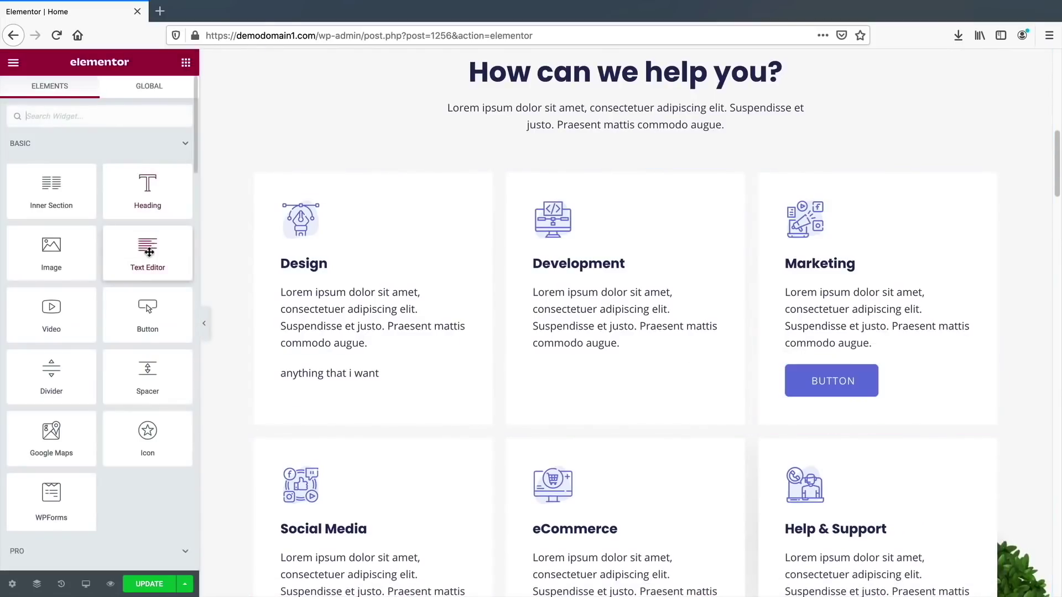
drag(149, 260, 574, 359)
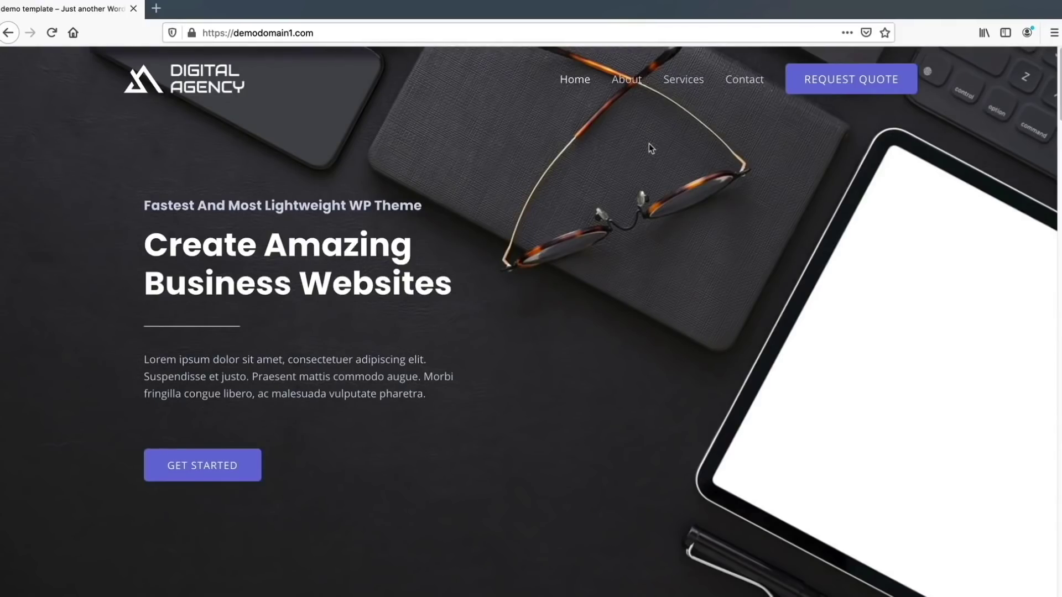
- Open the demo site's About page and review its content down to the footer
click(635, 81)
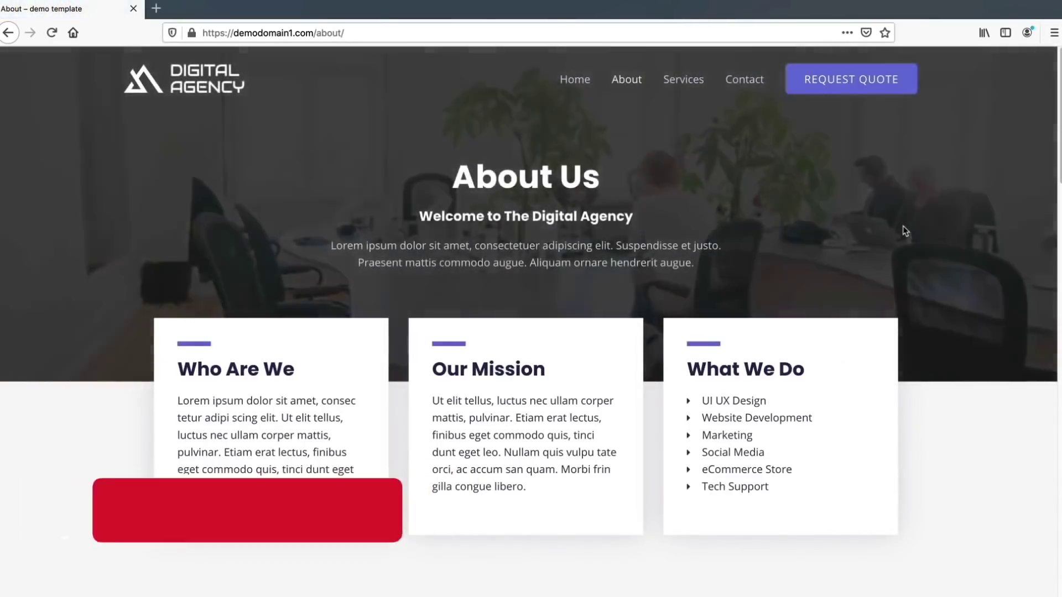
middle_click(902, 226)
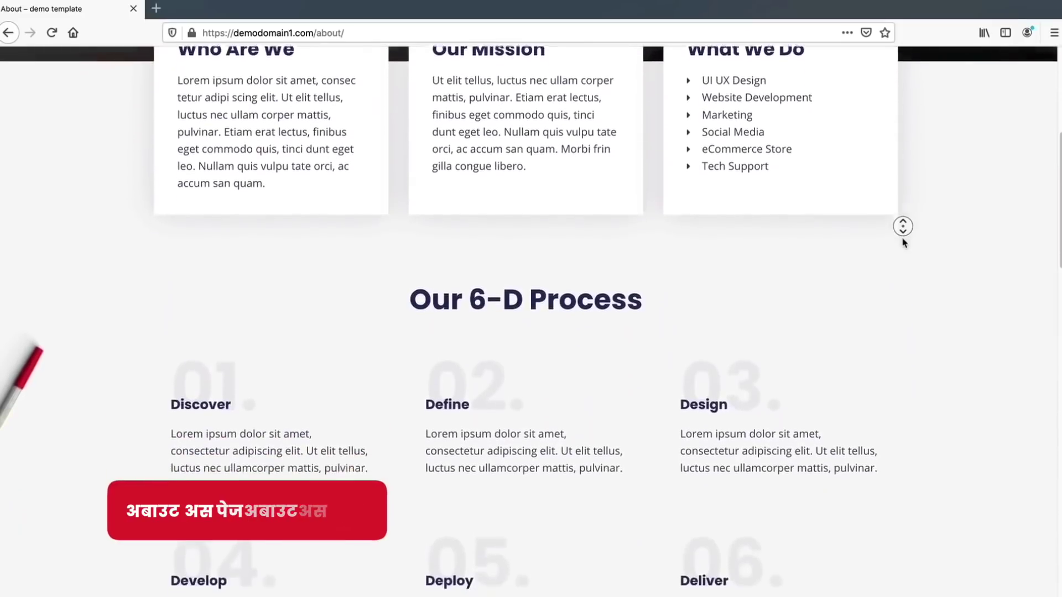
click(903, 243)
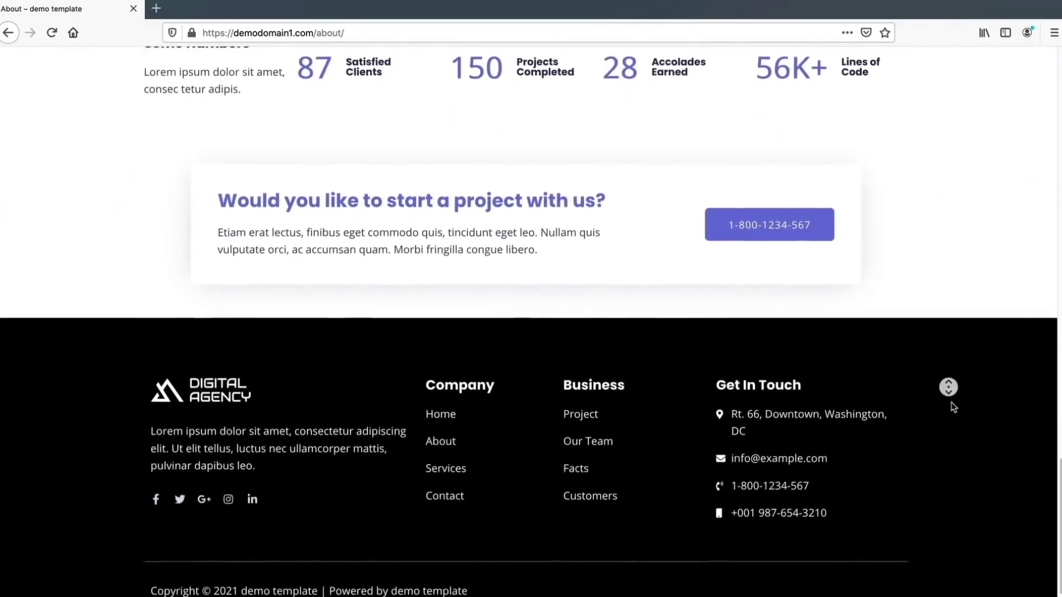
click(952, 407)
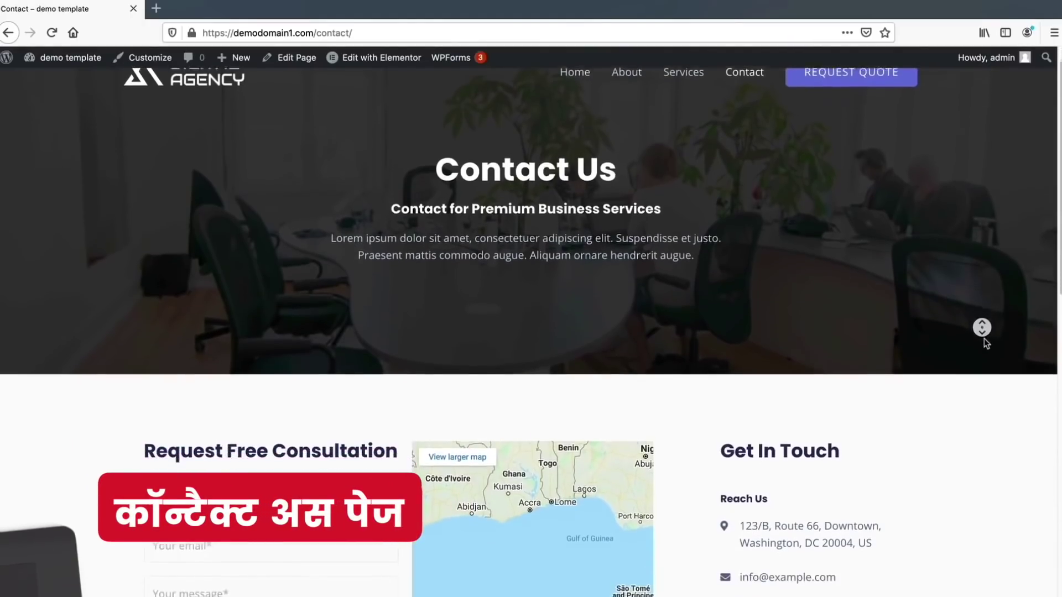
- Explore the Contact page's embedded Google map by panning and zooming it to other regions
middle_click(985, 342)
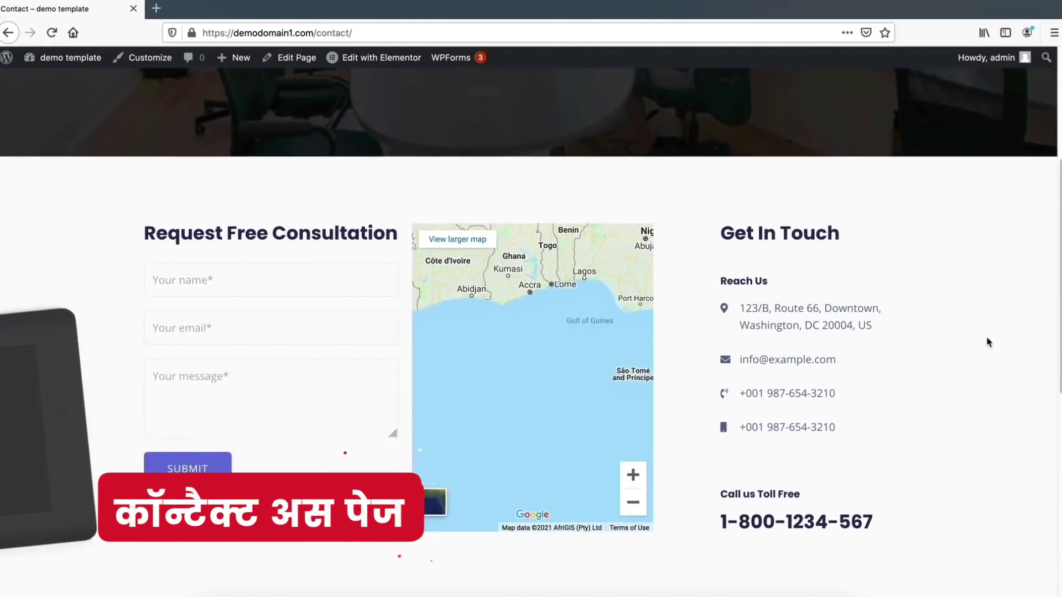
scroll(988, 342, down, 1)
scroll(988, 342, down, 1)
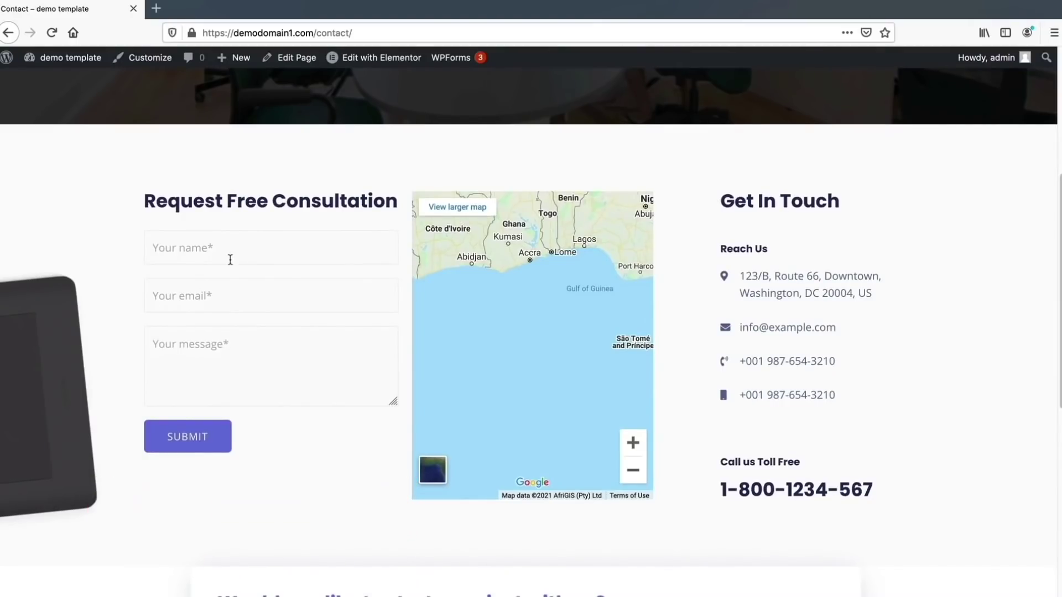
drag(501, 318, 663, 511)
drag(470, 309, 566, 445)
drag(507, 393, 664, 411)
scroll(592, 402, up, 5)
drag(488, 259, 421, 454)
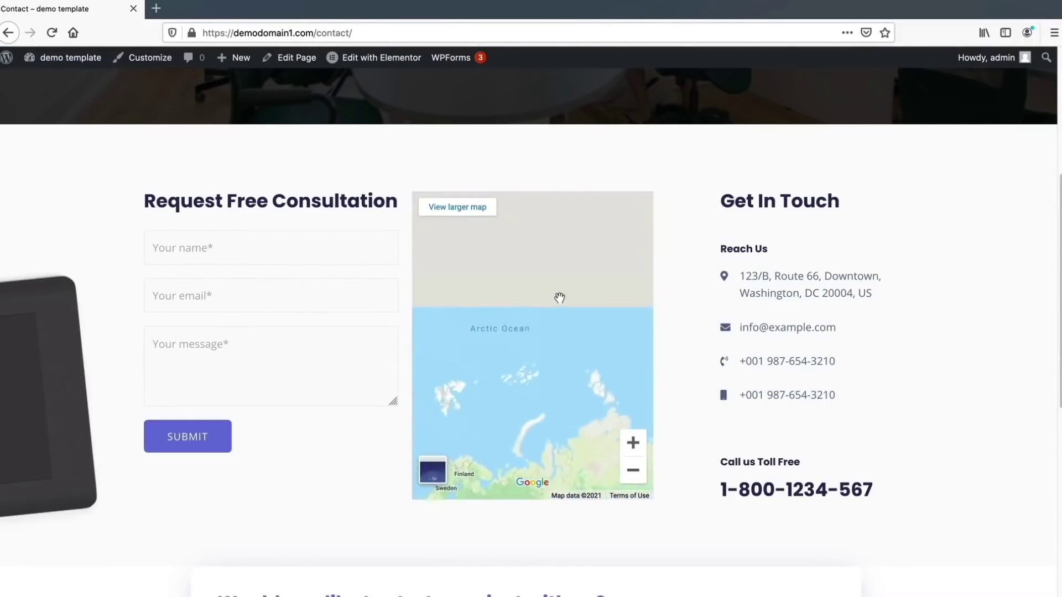
drag(559, 296, 386, 199)
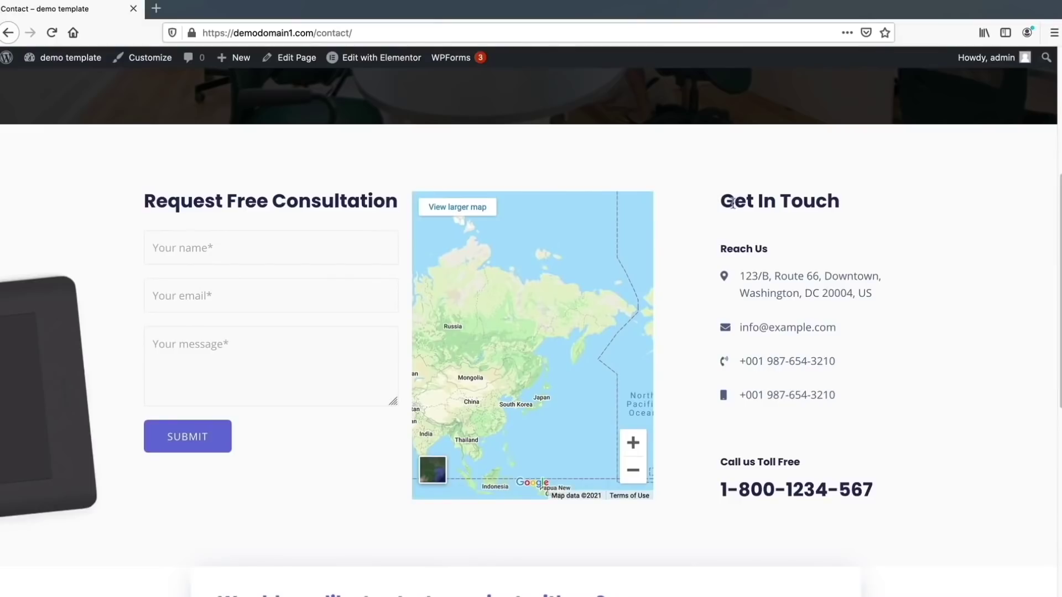
- Highlight the Contact page's Get In Touch heading and address, and view the page down to its footer
drag(728, 193, 807, 312)
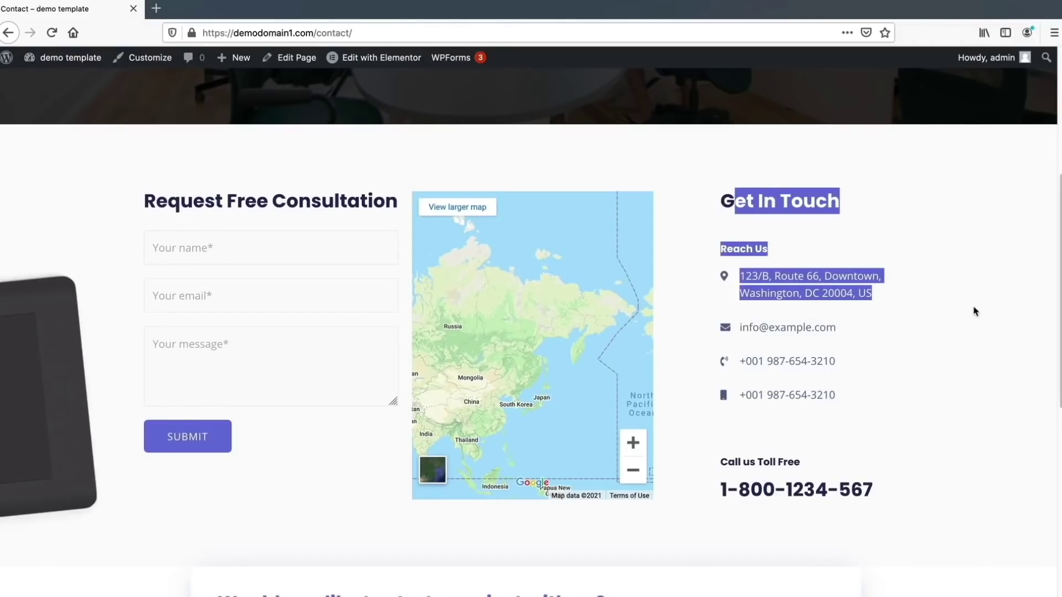
scroll(974, 311, down, 8)
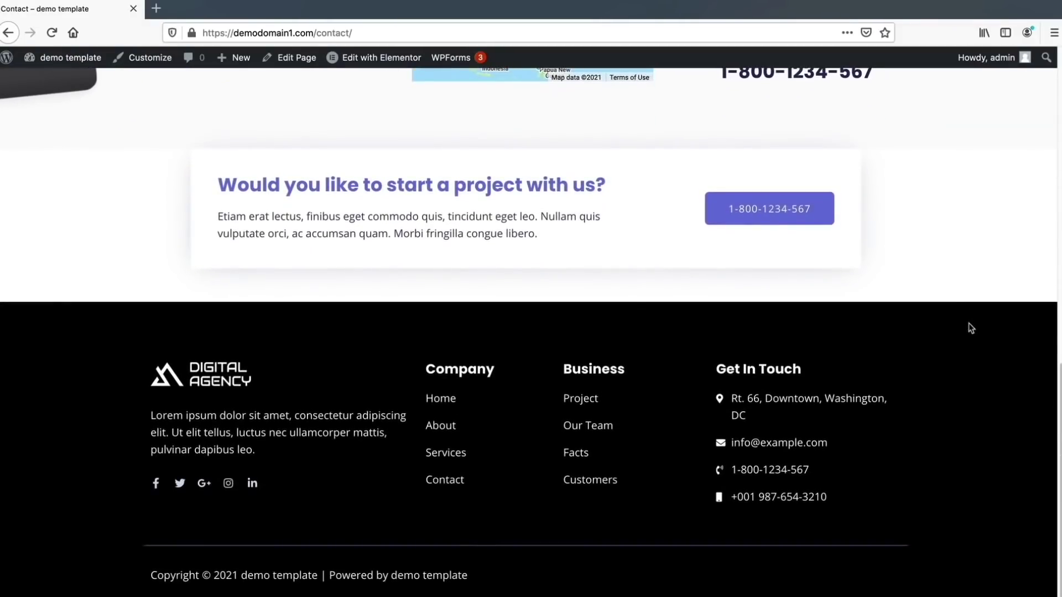
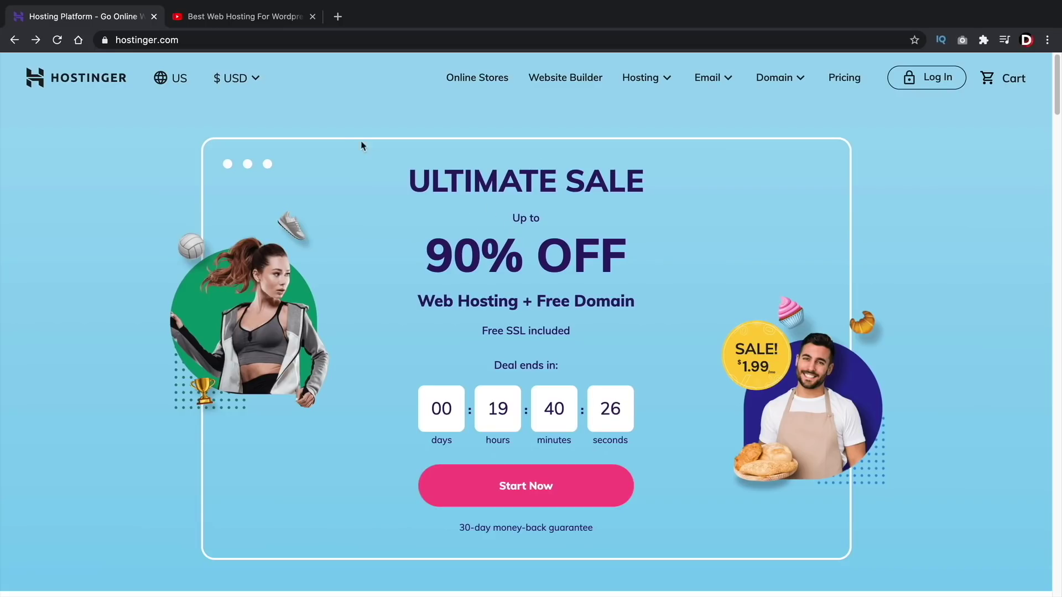
- View the YouTube video on best WordPress hosting, highlight its title, and return to the Hostinger site
click(265, 21)
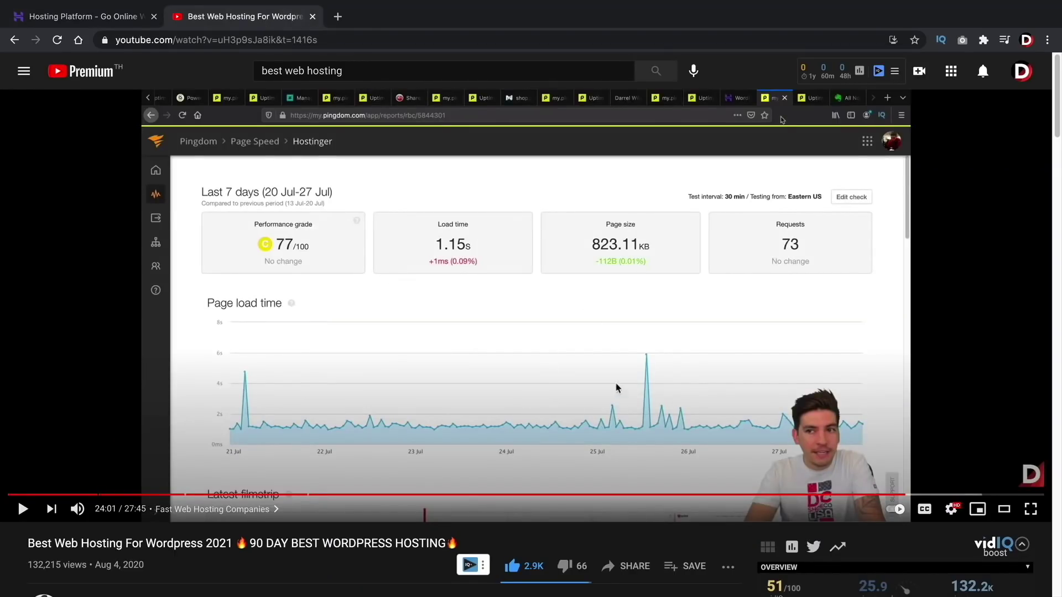
drag(458, 540, 135, 529)
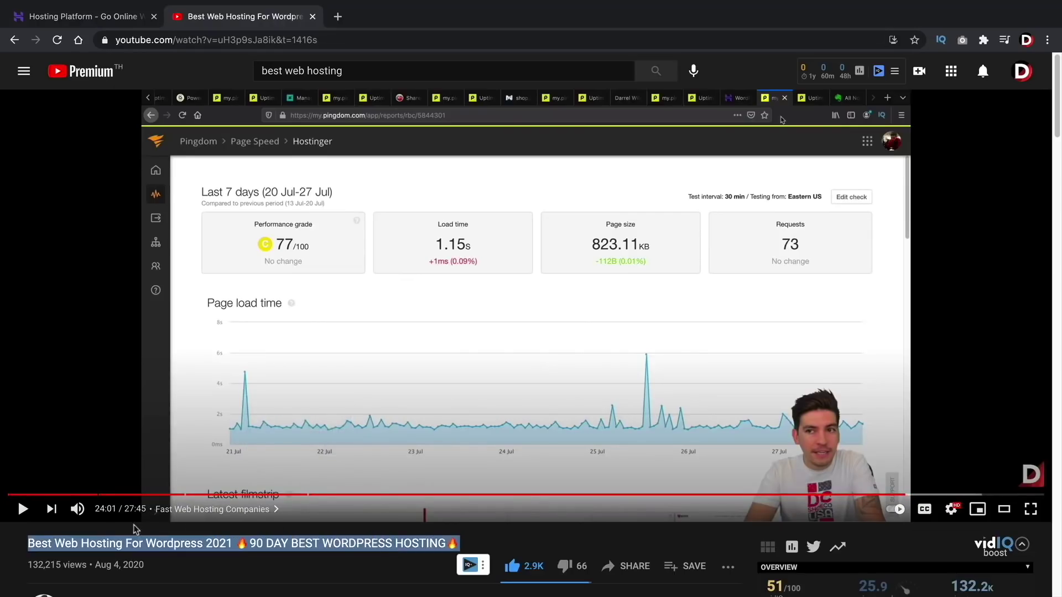
click(82, 543)
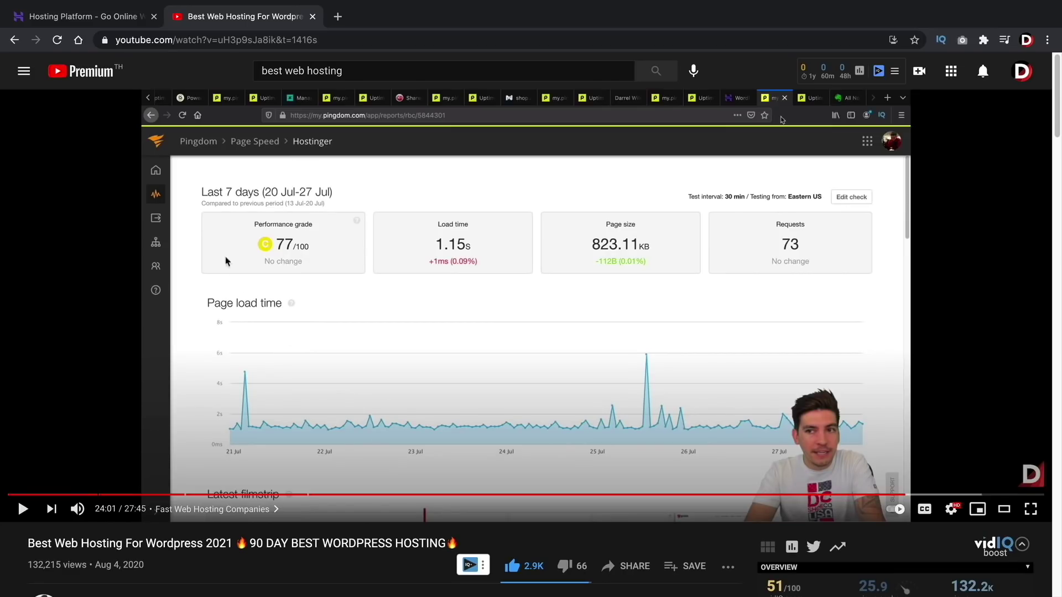
click(112, 22)
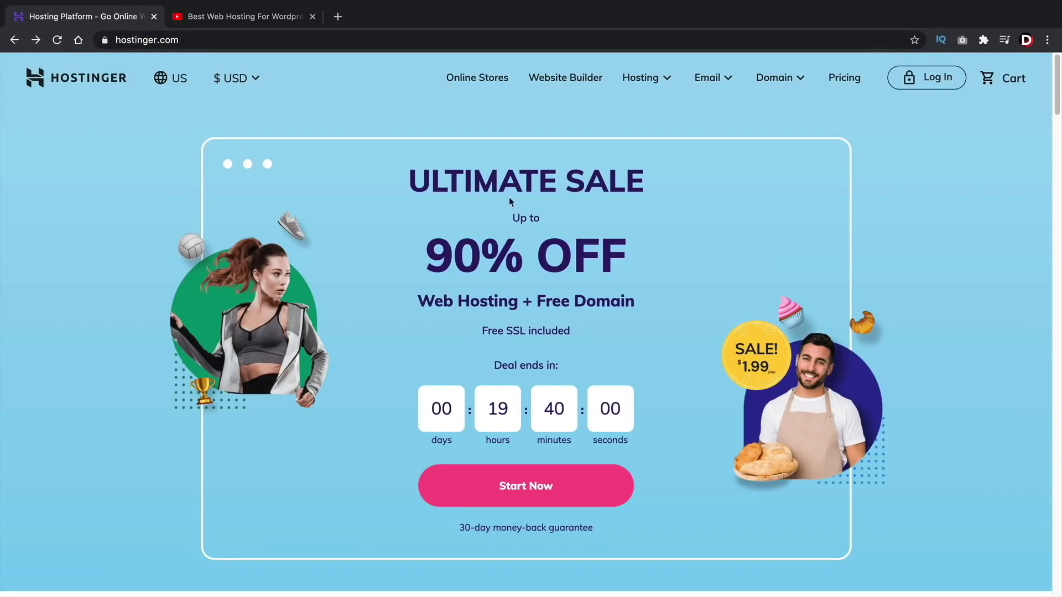
- Open Hostinger's country and language list and look through the available currencies
click(176, 80)
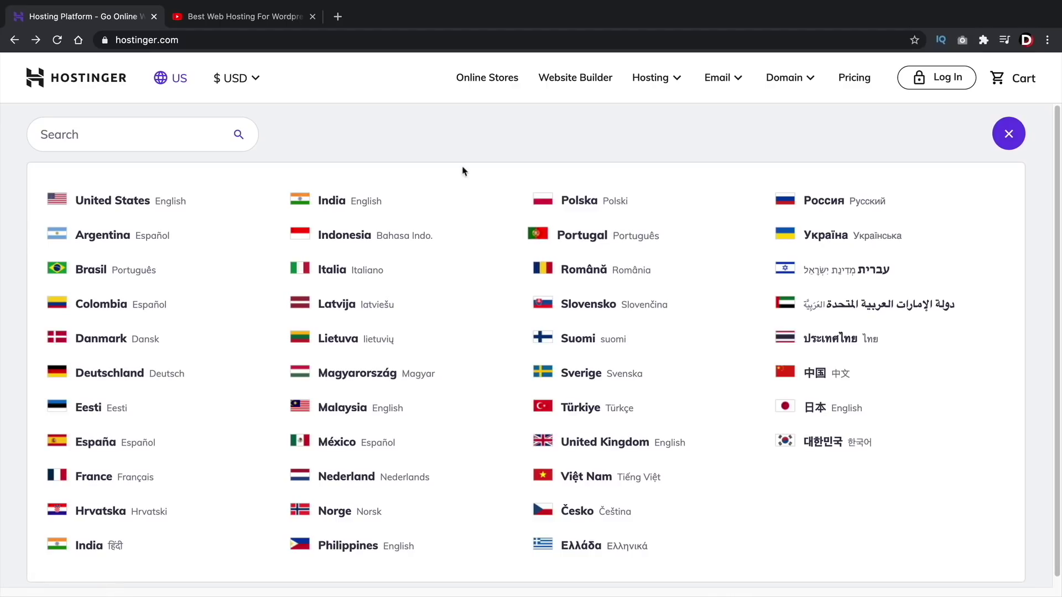
click(250, 77)
scroll(255, 224, down, 2)
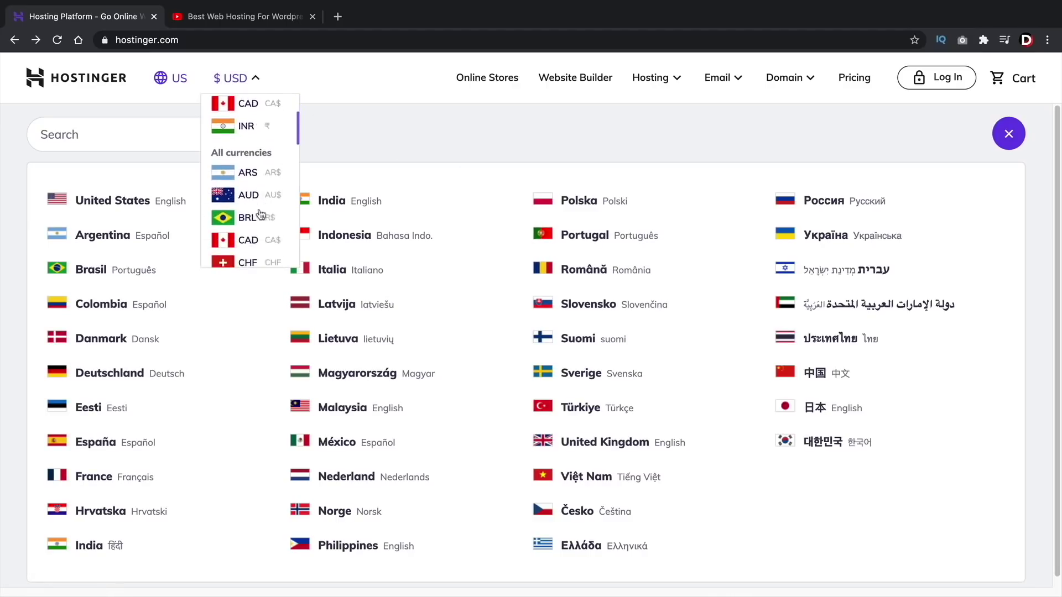
scroll(255, 224, up, 2)
click(388, 138)
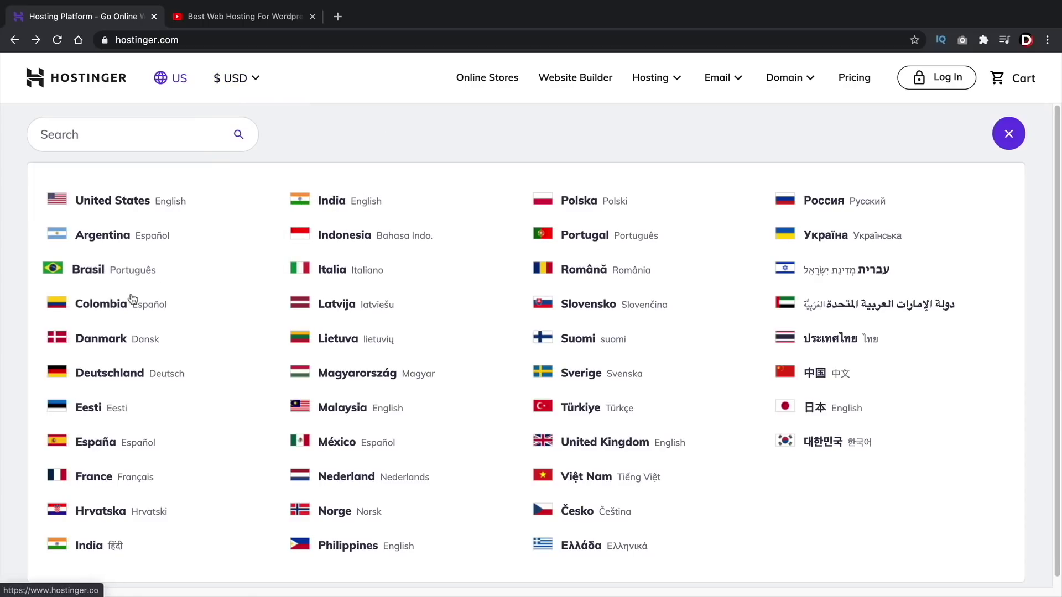
- Switch the site to its Colombia version, view the Spanish home page, and return to the United States version
click(114, 308)
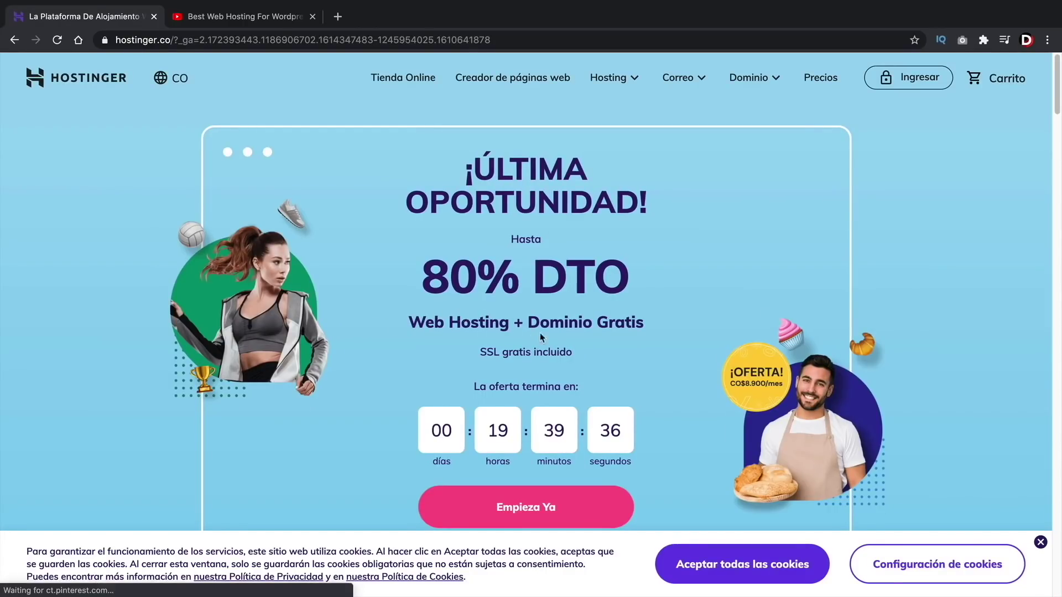
scroll(558, 329, down, 8)
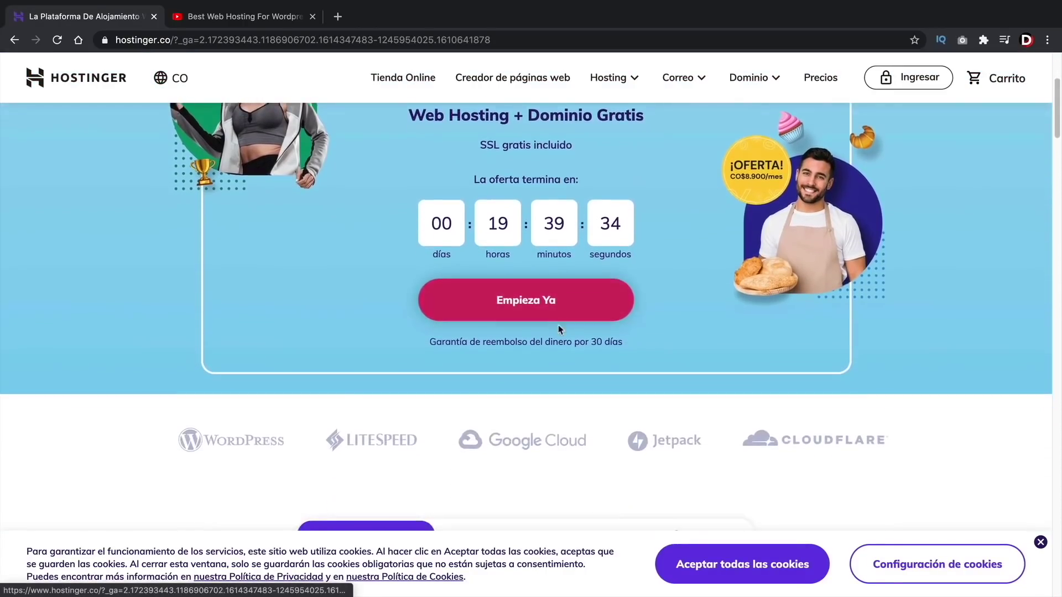
scroll(559, 327, up, 5)
scroll(559, 329, up, 3)
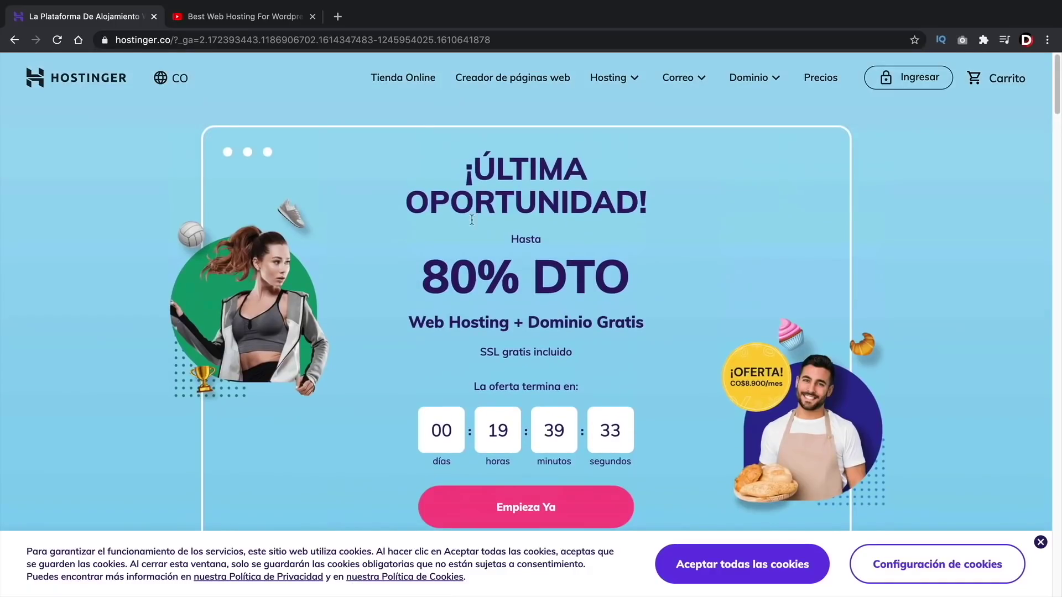
click(169, 78)
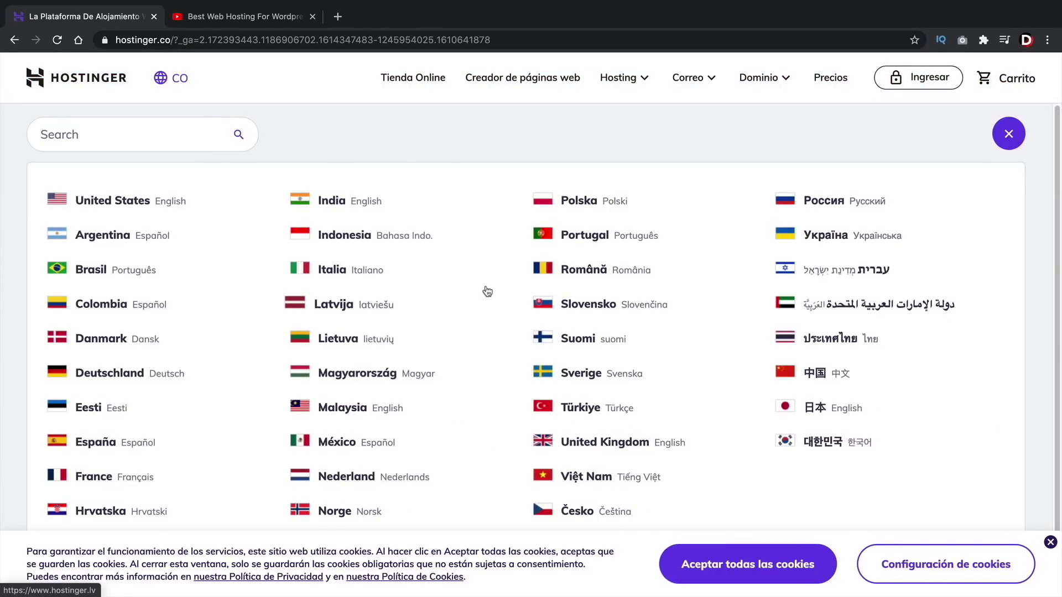
click(129, 204)
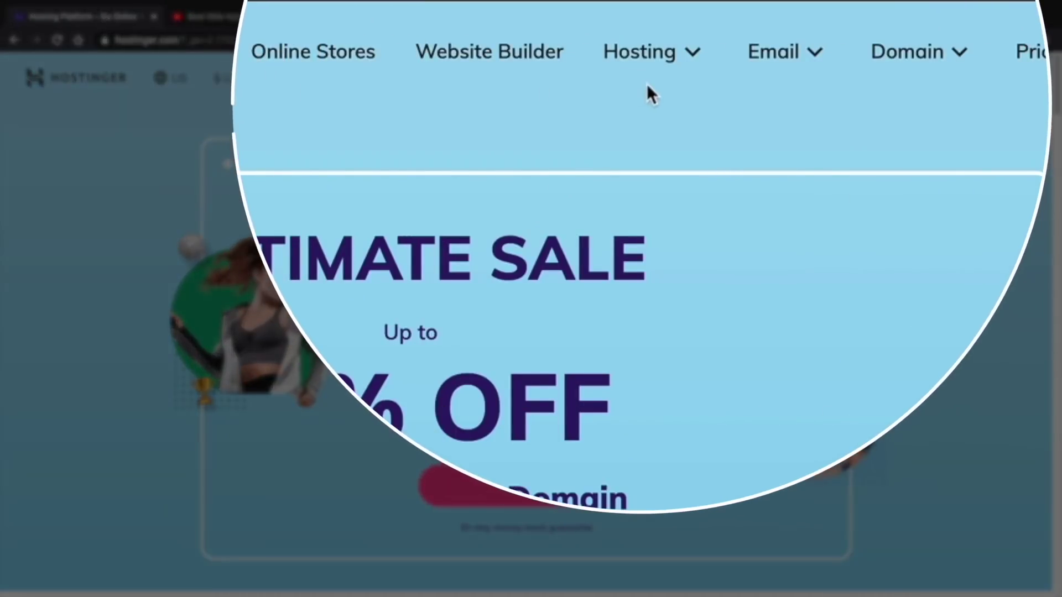
- Open the Shared Web Hosting page and go to its plan comparison
click(661, 79)
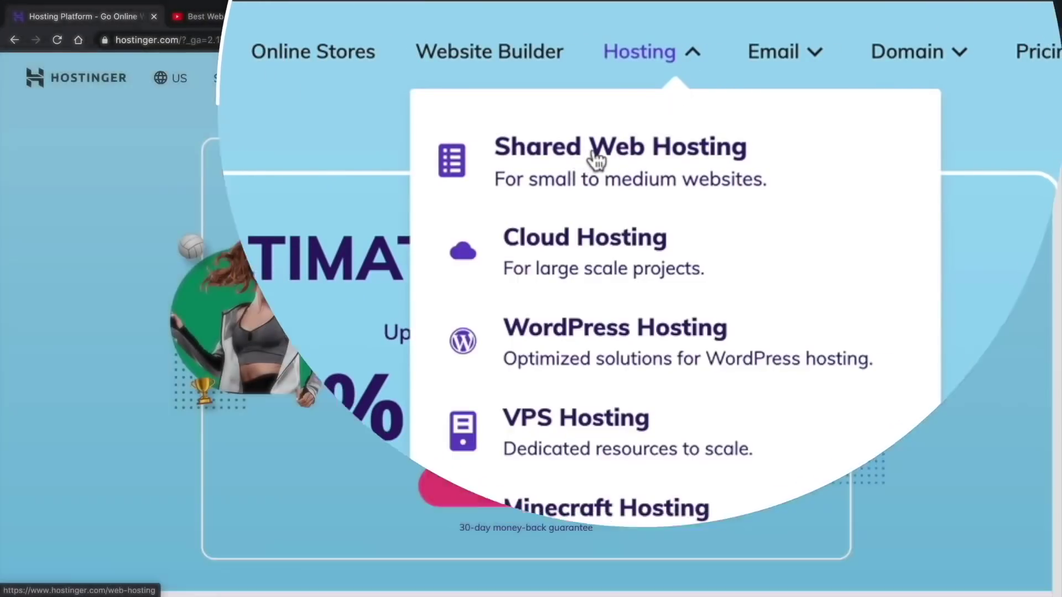
click(596, 161)
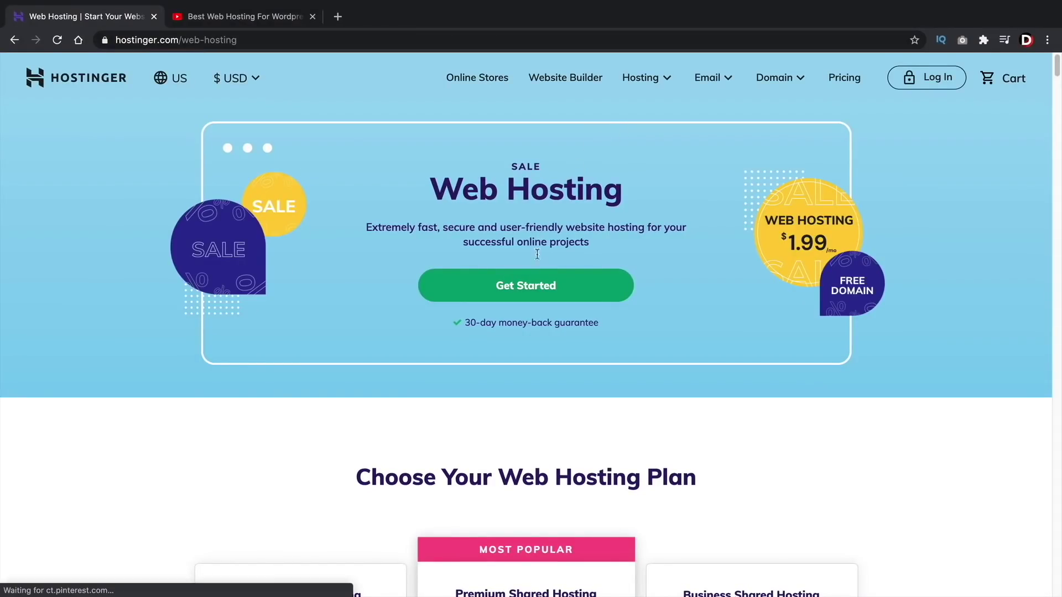
click(534, 287)
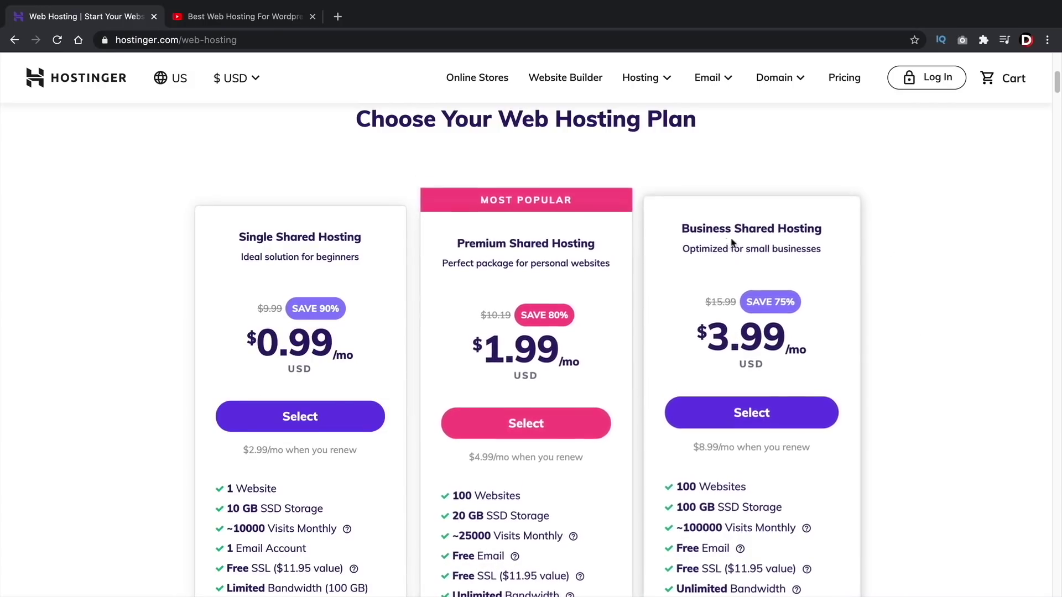
- Compare the Premium and Business Shared Hosting plans by highlighting their SSD storage and monthly visit limits
drag(690, 235, 913, 265)
scroll(913, 264, down, 3)
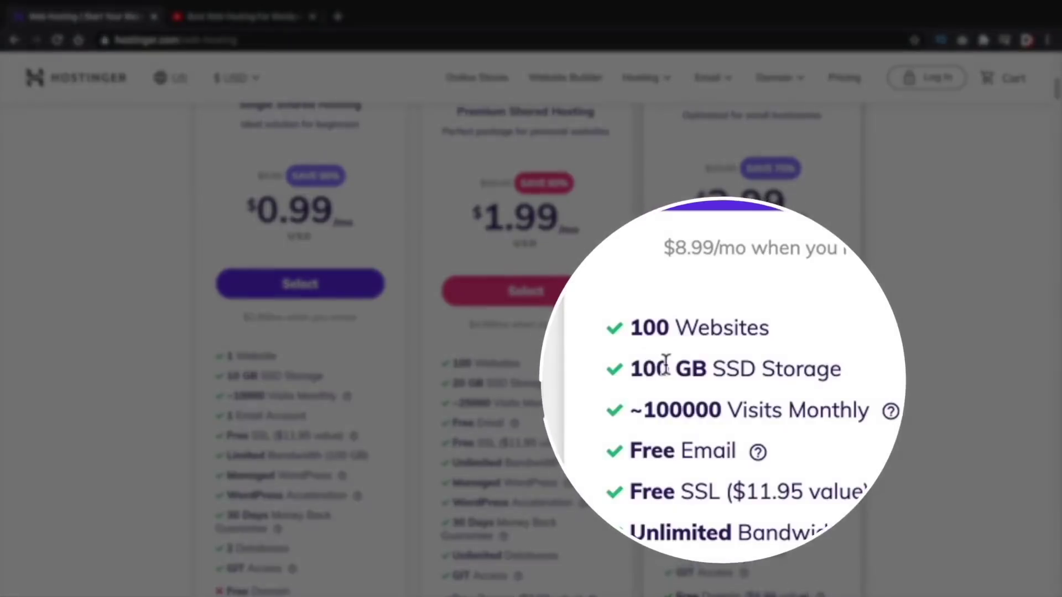
drag(724, 374, 675, 371)
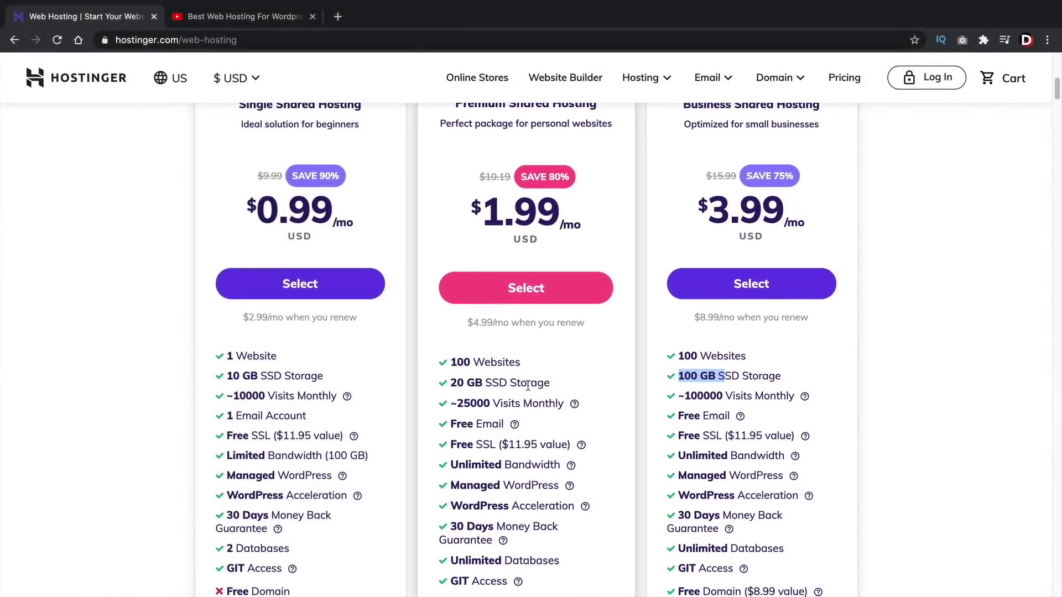
drag(509, 382, 397, 365)
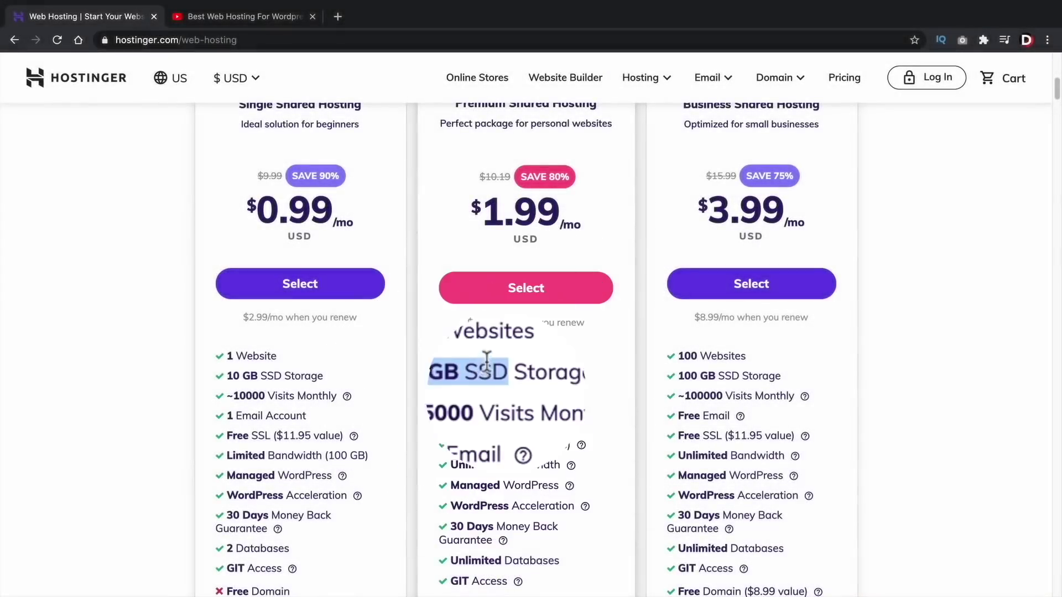
drag(722, 395, 685, 394)
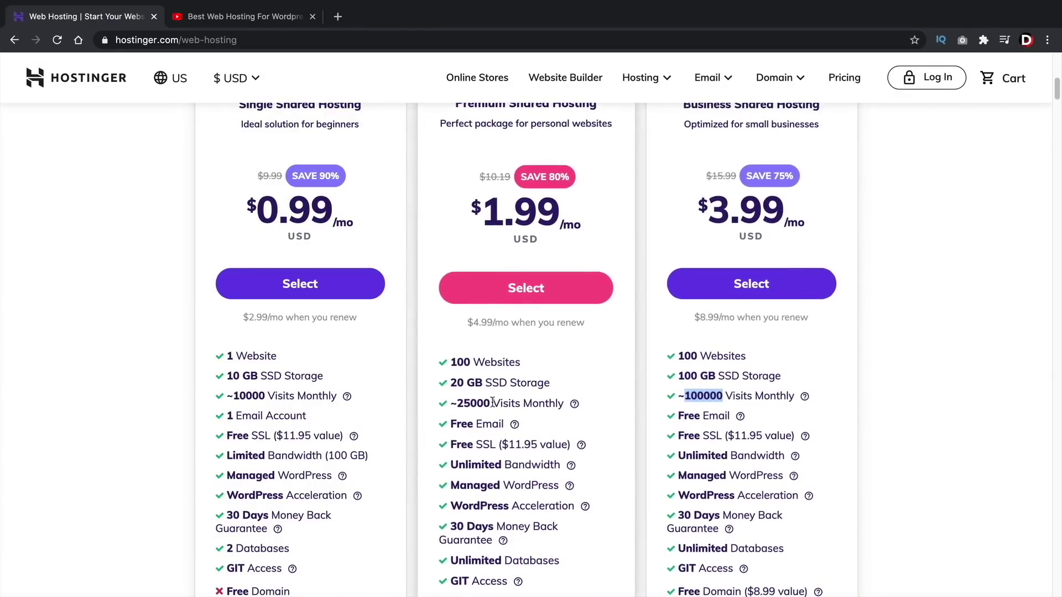
drag(492, 403, 458, 401)
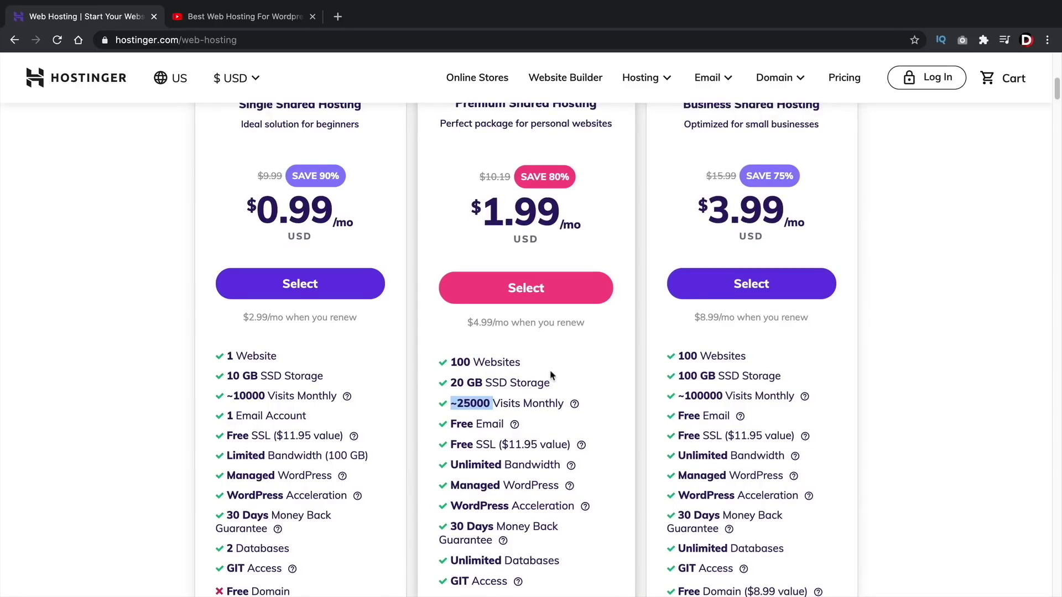
scroll(557, 386, up, 1)
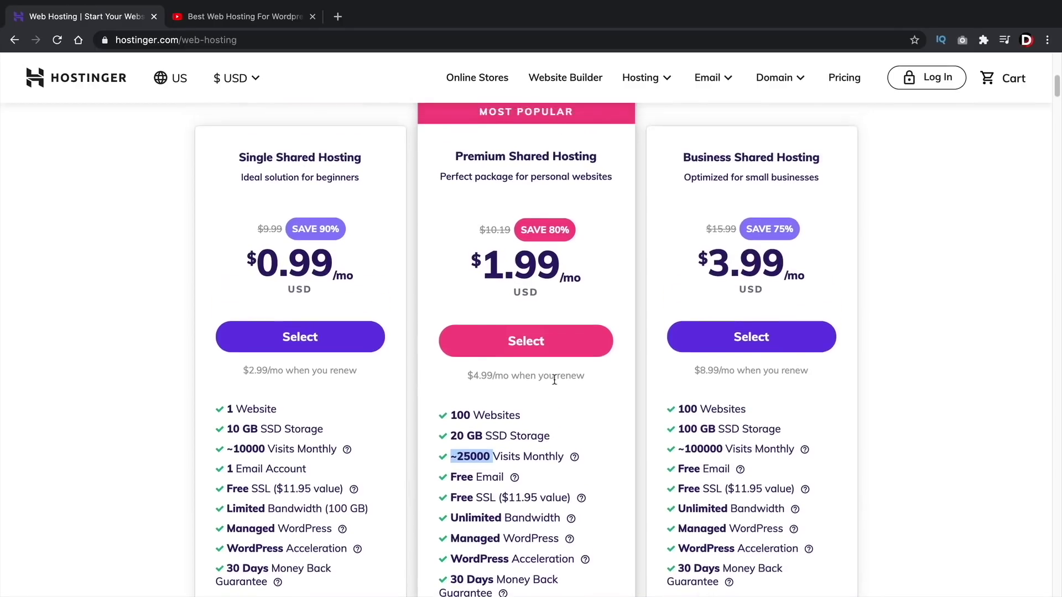
click(908, 256)
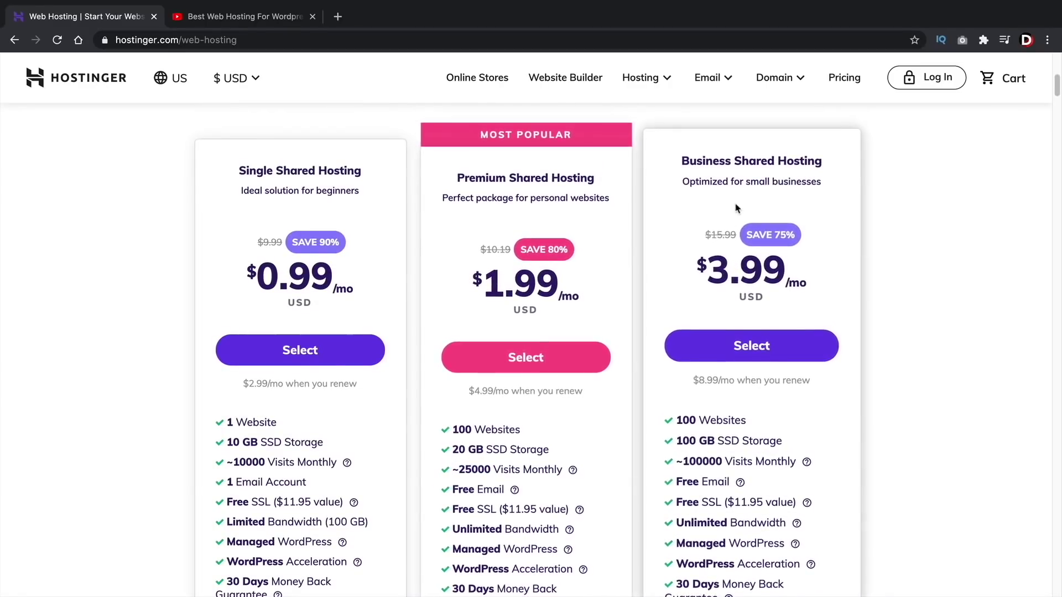
- Highlight the Business Shared Hosting plan and select it for purchase
drag(680, 159, 822, 164)
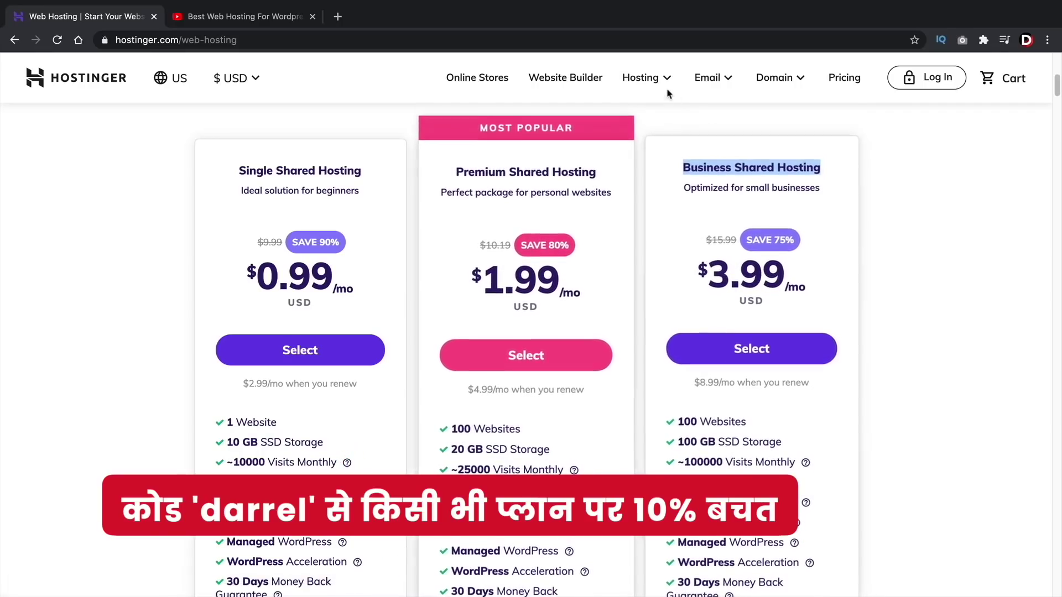
mouse_move(662, 80)
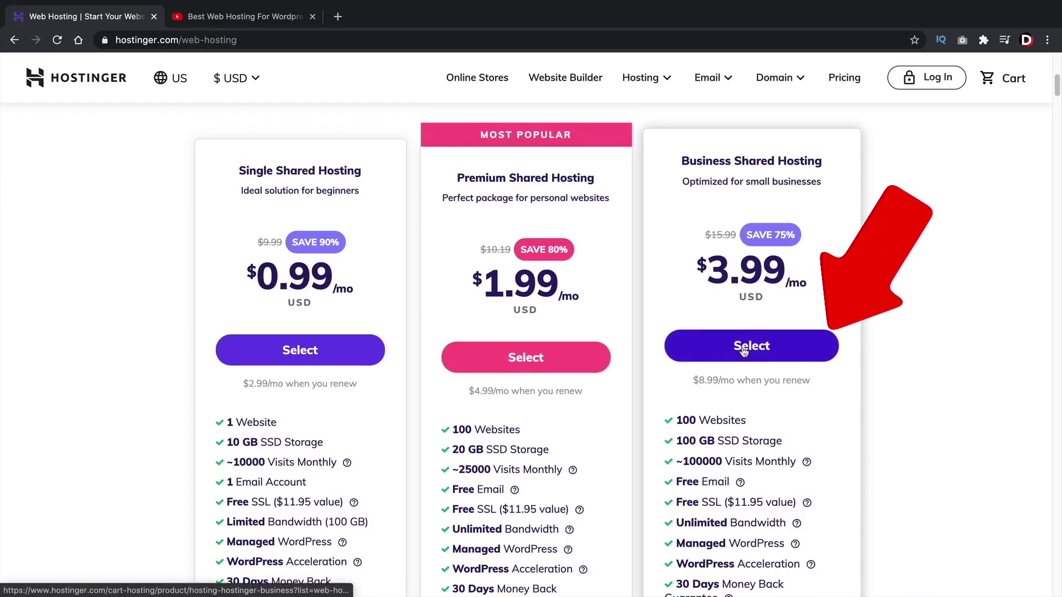
click(760, 347)
click(761, 347)
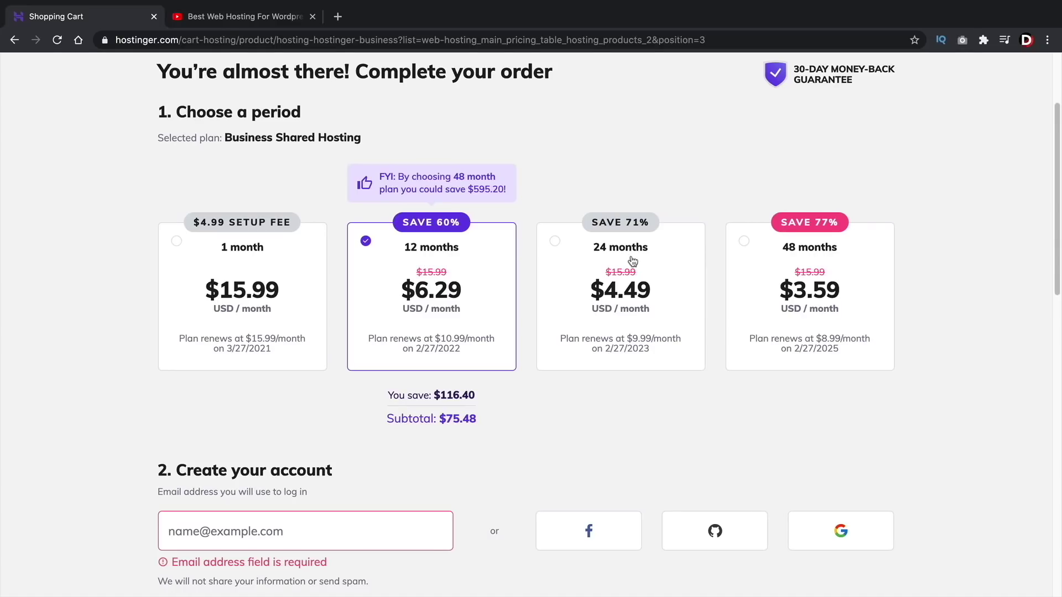
- Try the 48-month and 12-month billing periods, highlight the 24-month subtotal, and choose the 24-month period
click(768, 258)
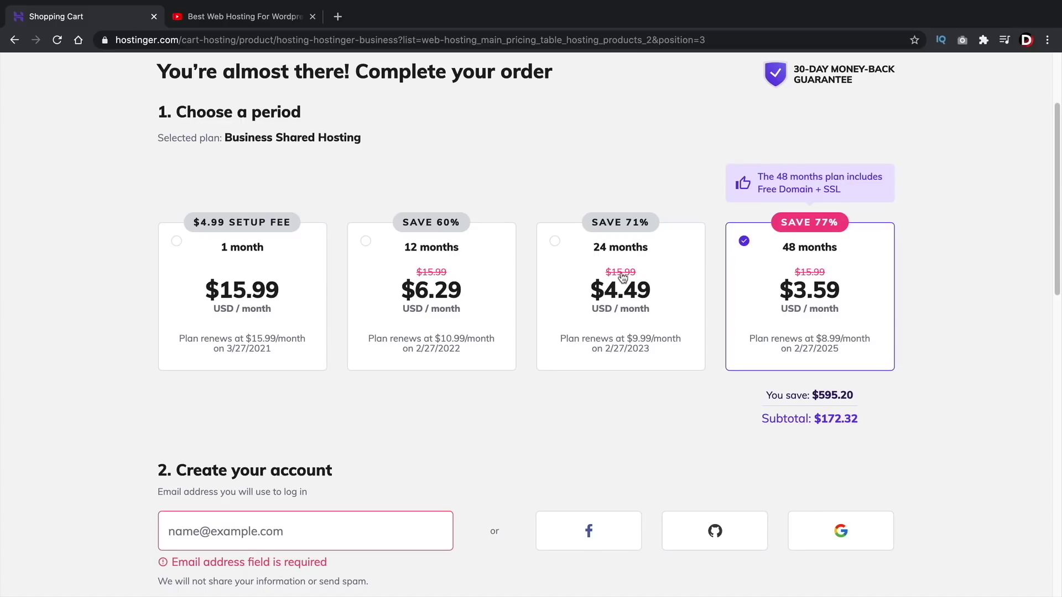
click(437, 251)
click(599, 255)
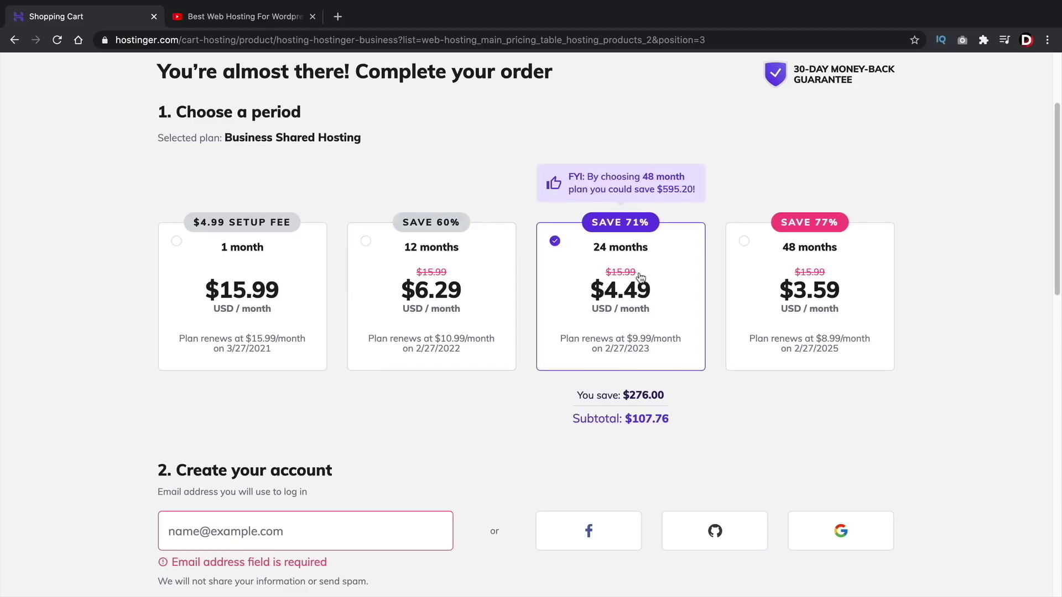
drag(631, 418, 673, 425)
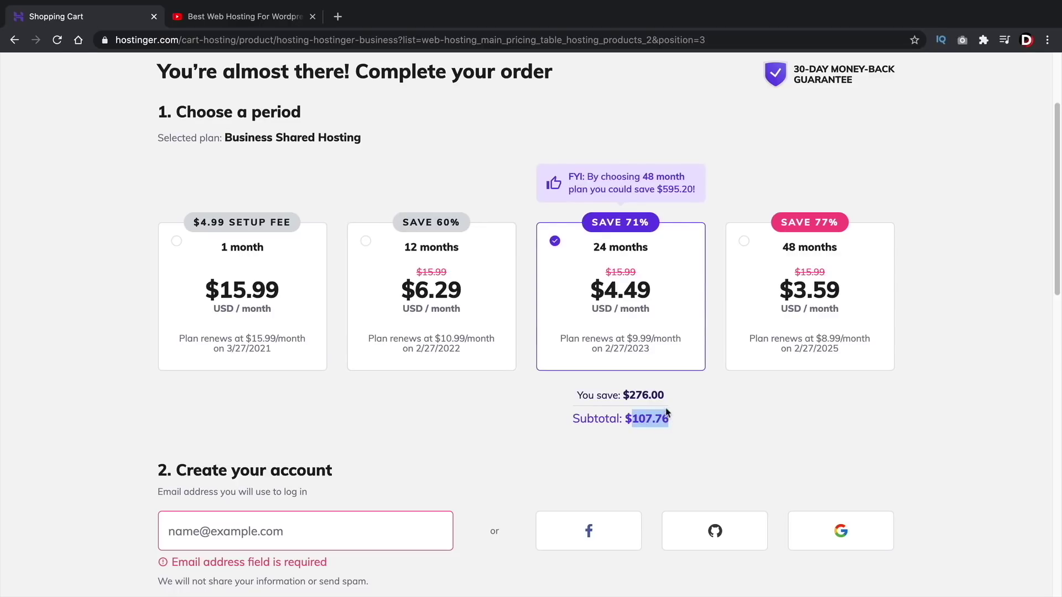
click(471, 291)
click(583, 294)
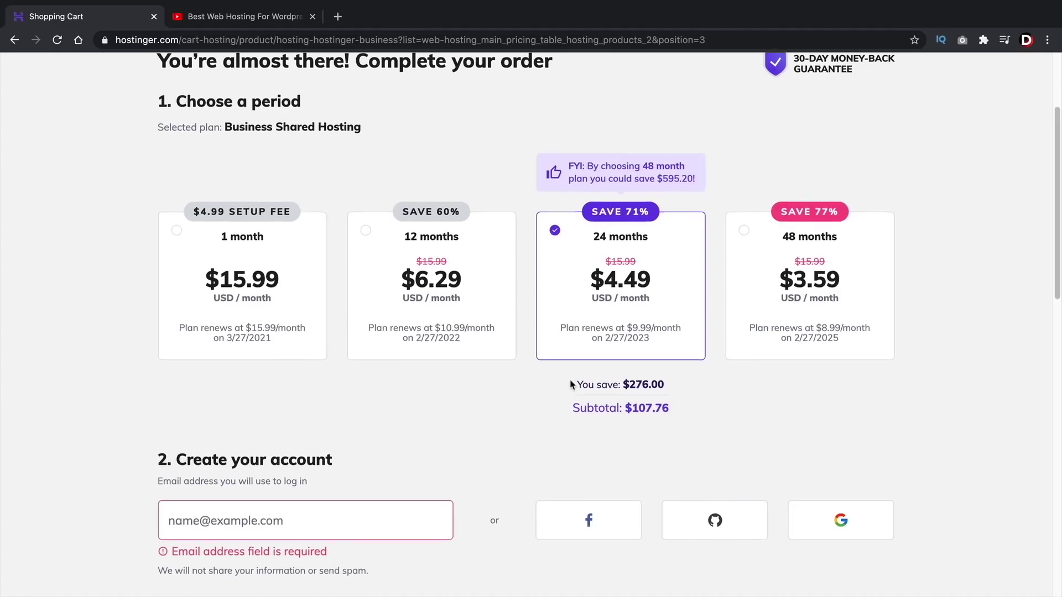
- Review the account and payment options, remove the applied coupon from the order summary, and highlight the total
scroll(576, 382, down, 4)
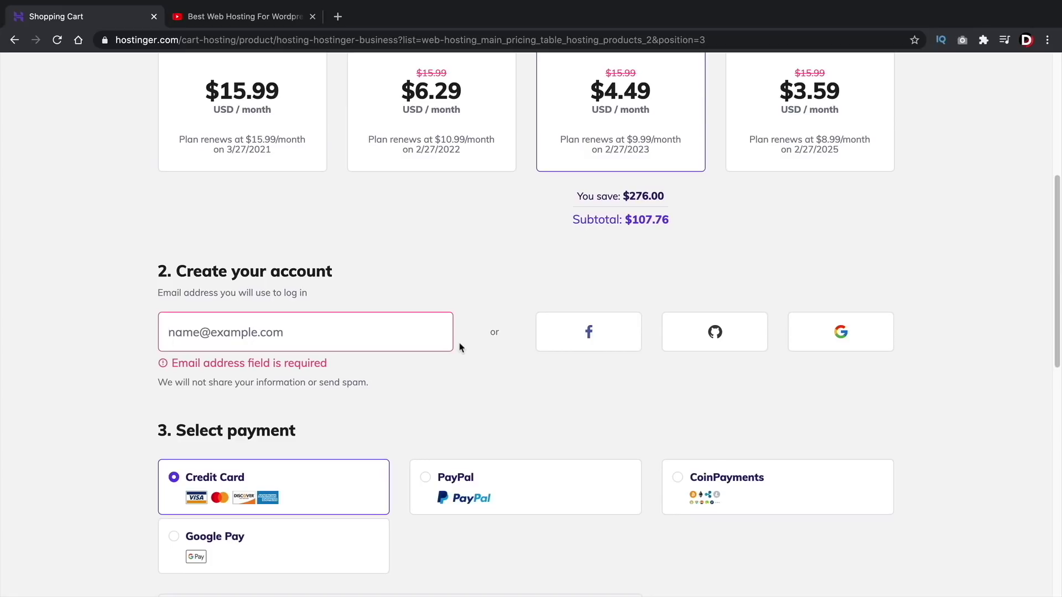
scroll(306, 334, down, 4)
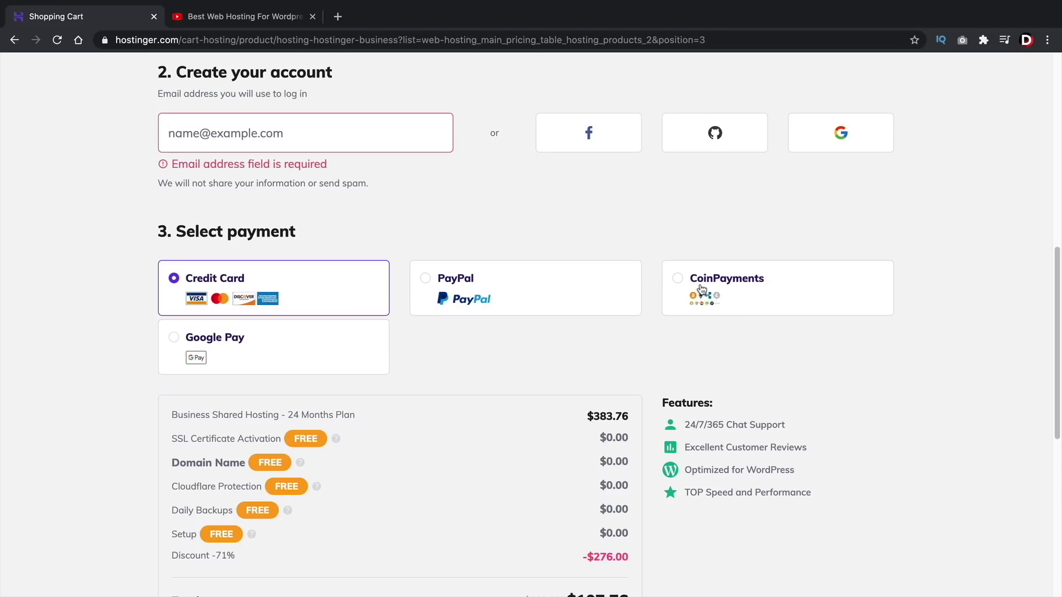
scroll(480, 351, down, 3)
scroll(479, 346, down, 3)
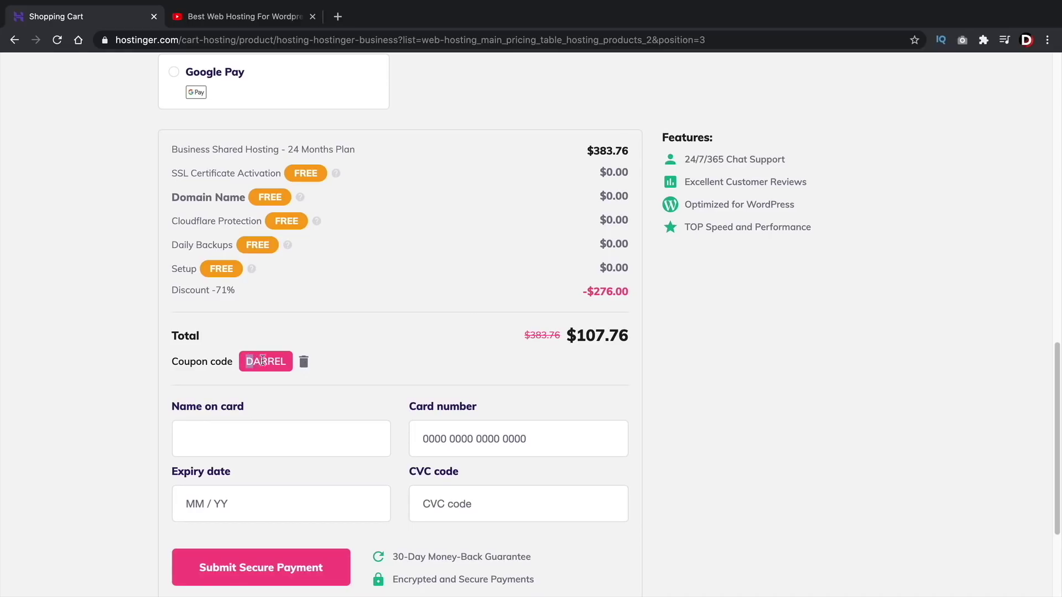
click(303, 361)
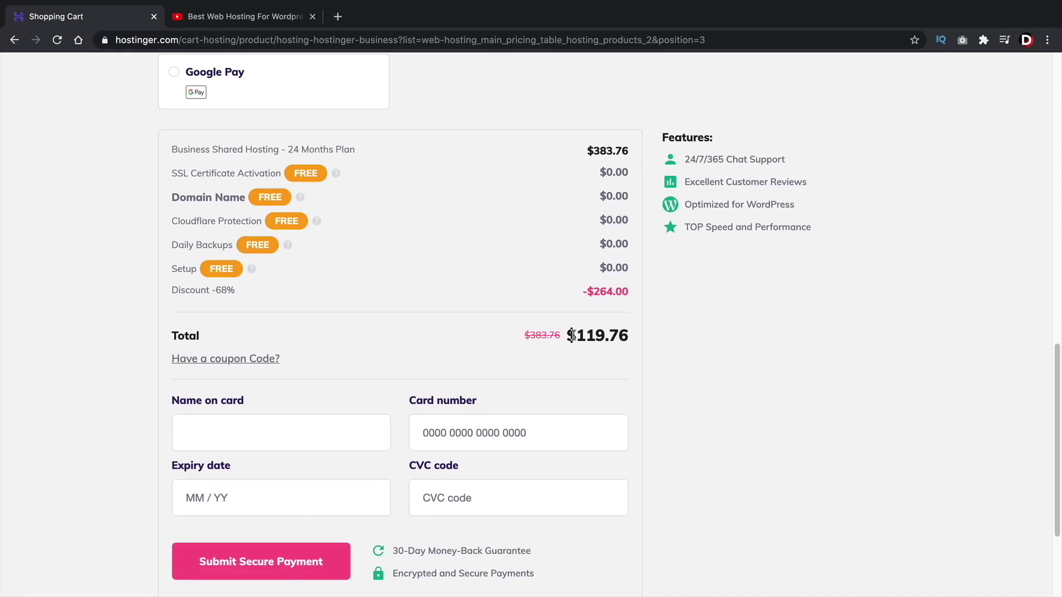
drag(575, 336, 637, 344)
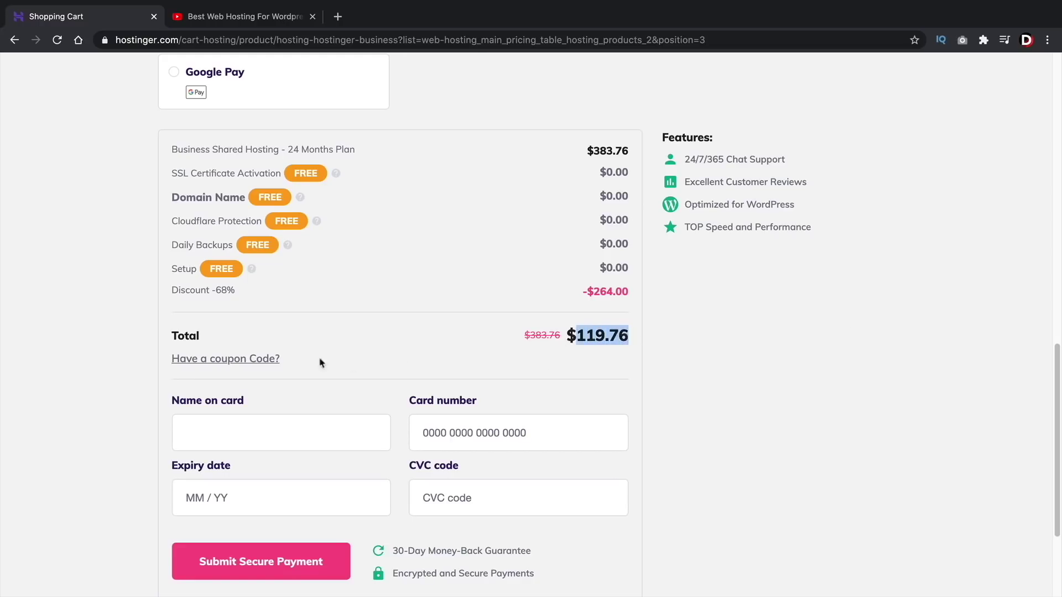
- Apply the coupon code DARREL to the Business Shared Hosting order
click(253, 360)
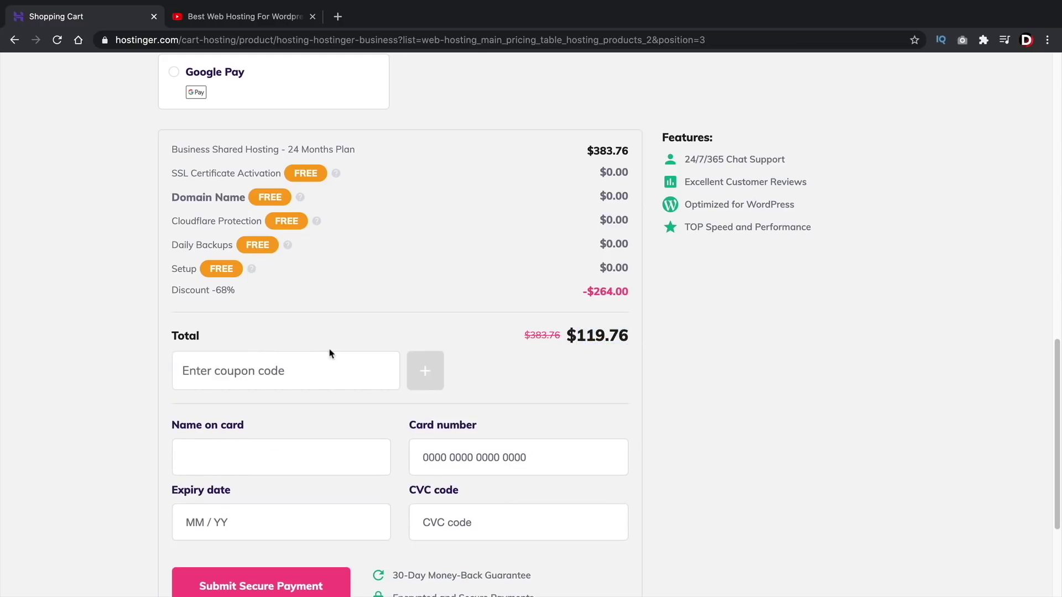
text(DARREL)
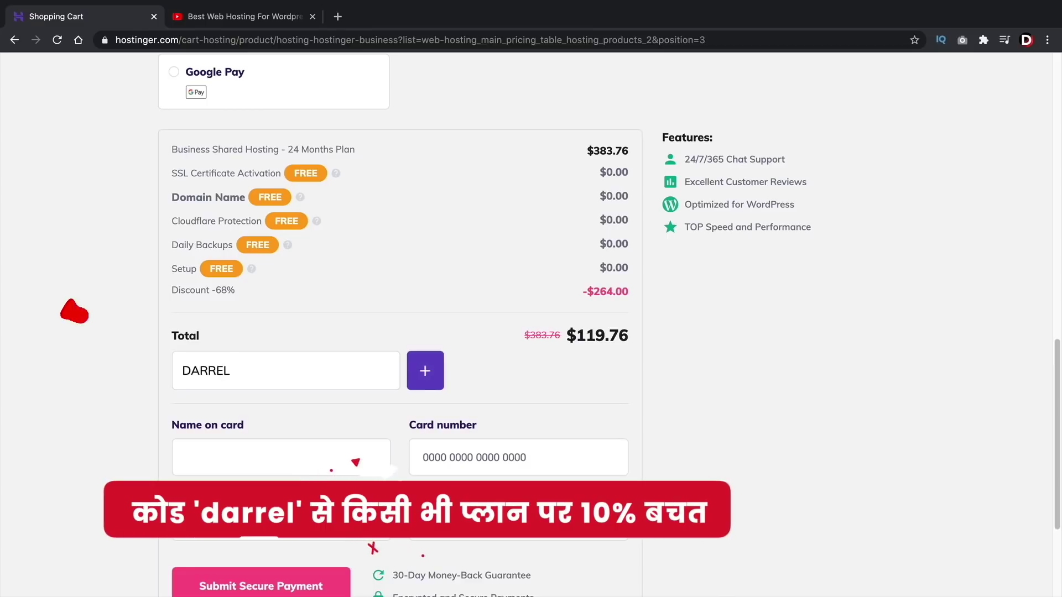
click(425, 370)
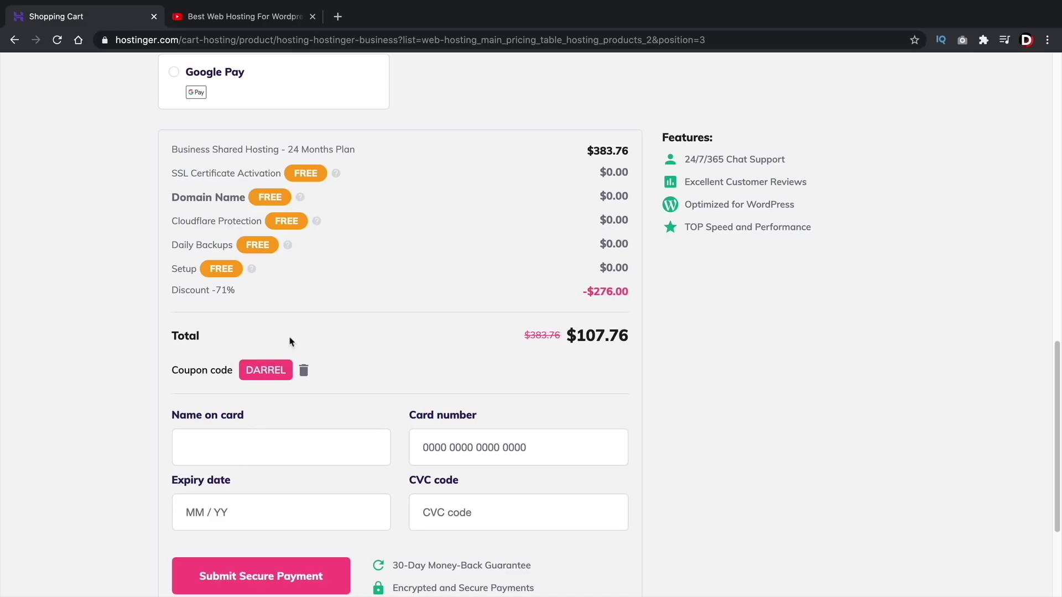
scroll(288, 341, down, 1)
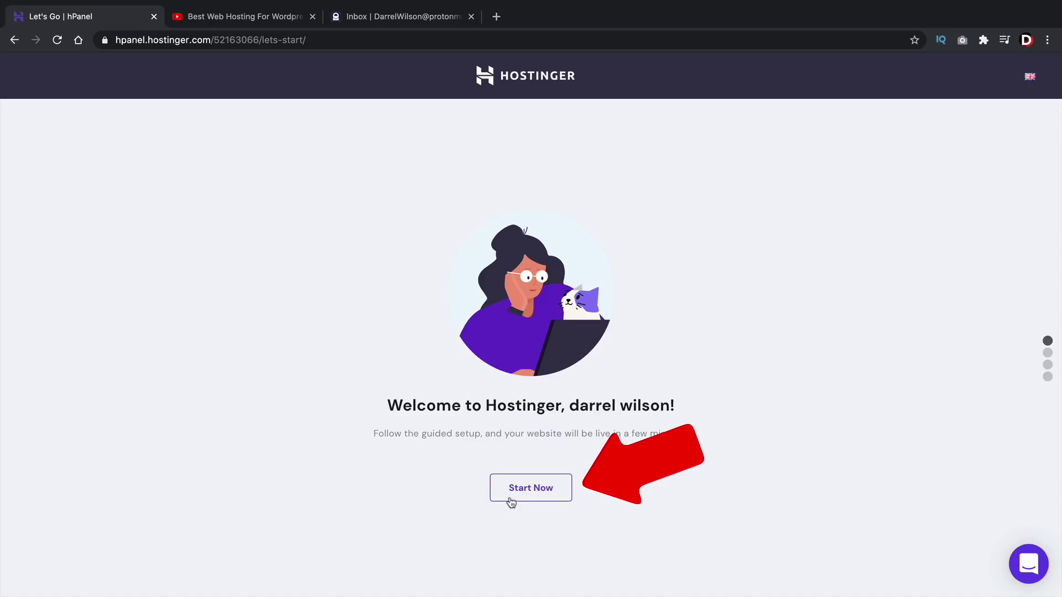
- Start the guided hosting setup and choose to claim a free domain
click(528, 492)
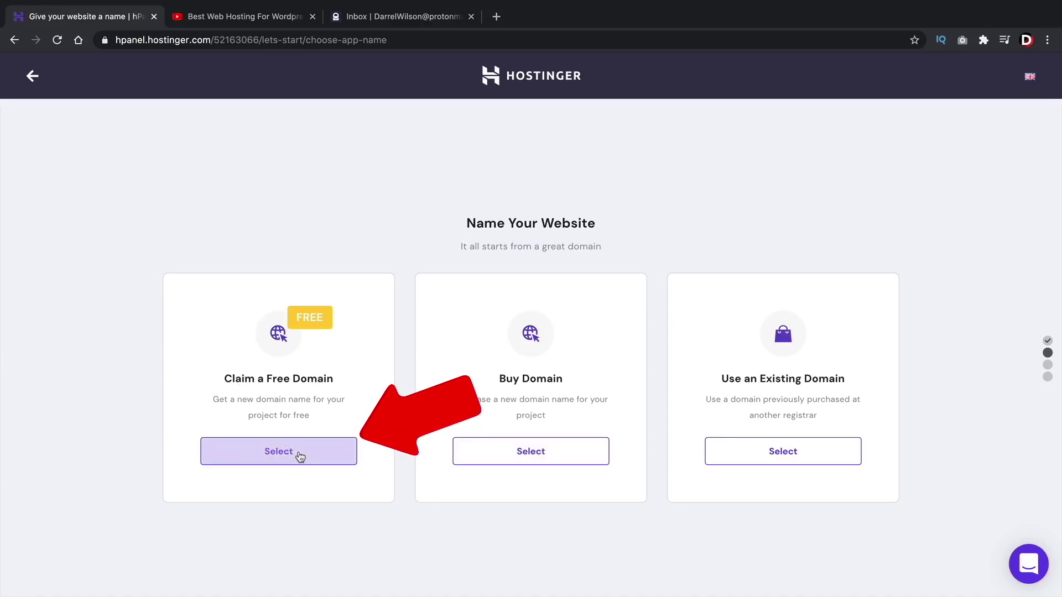
click(276, 454)
- Search for the free domain darrelwilsonwebsite with the .com extension and continue with it
click(304, 467)
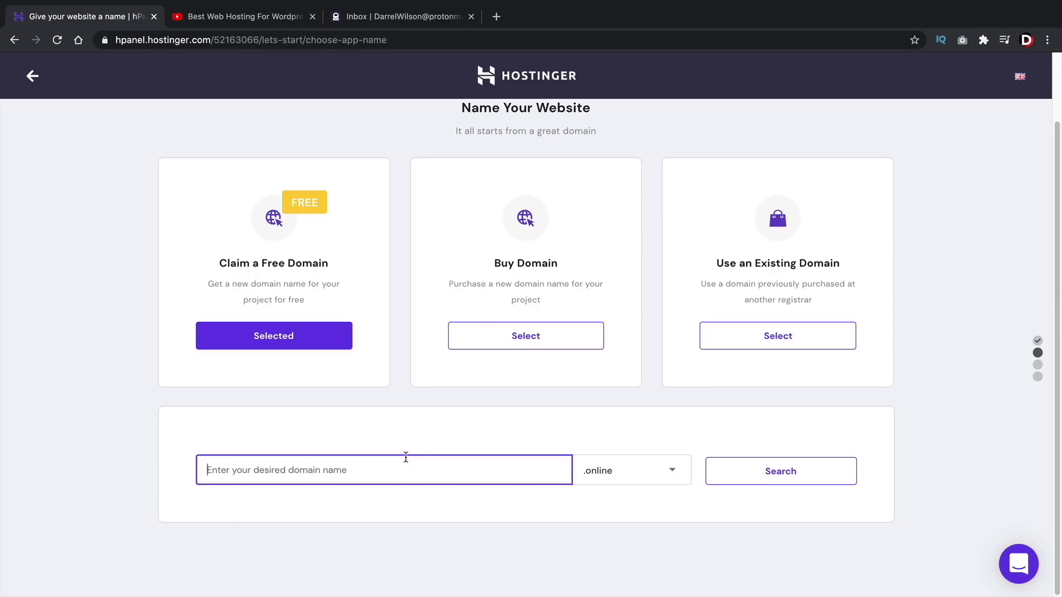
text(mytutoria)
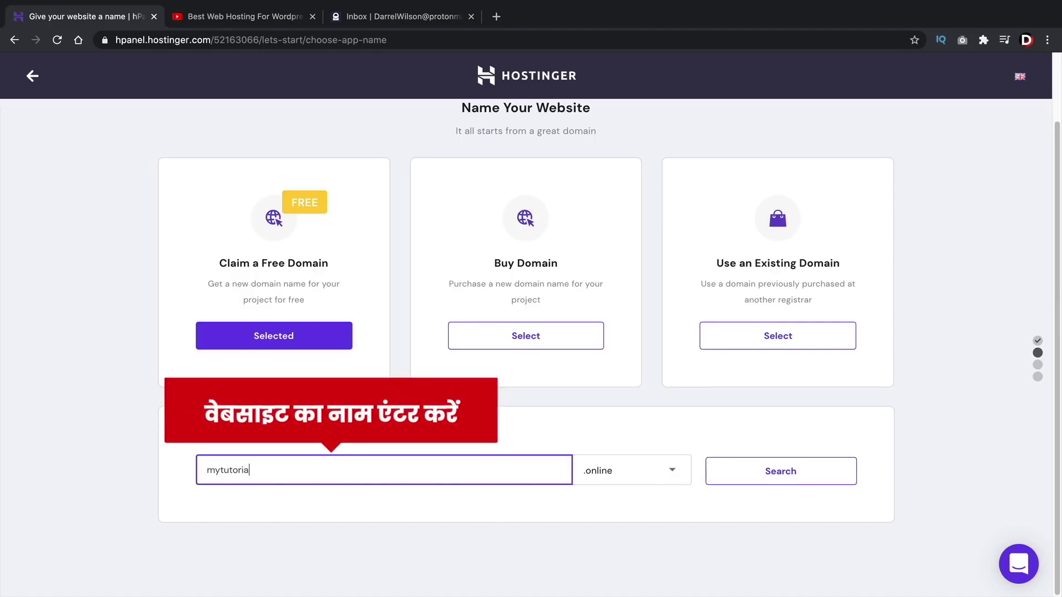
text(lwebsitedarrel)
key(ctrl+a)
text(darrelwilsonwebsite)
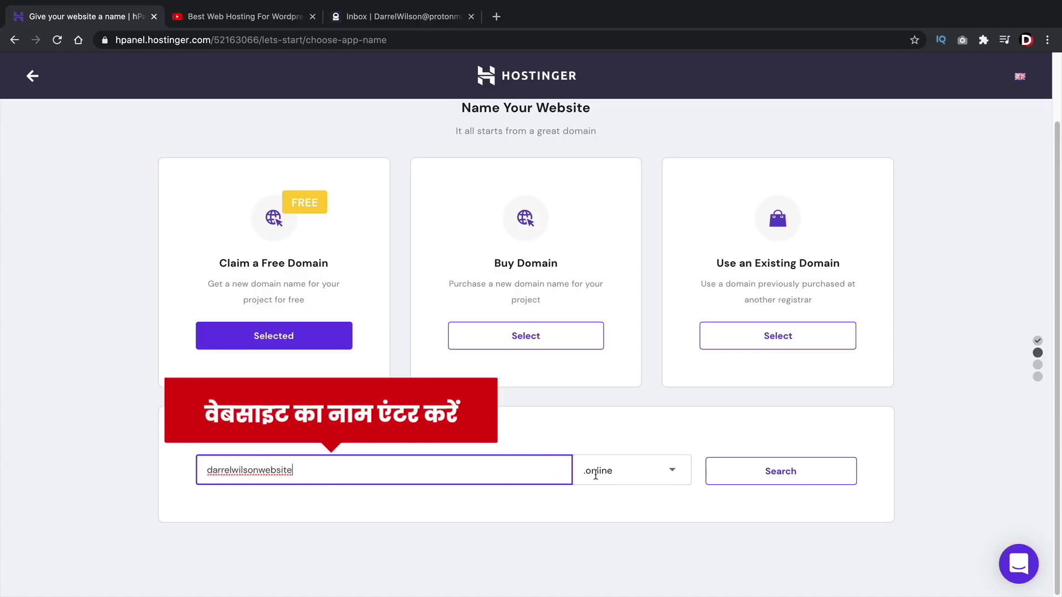
click(596, 475)
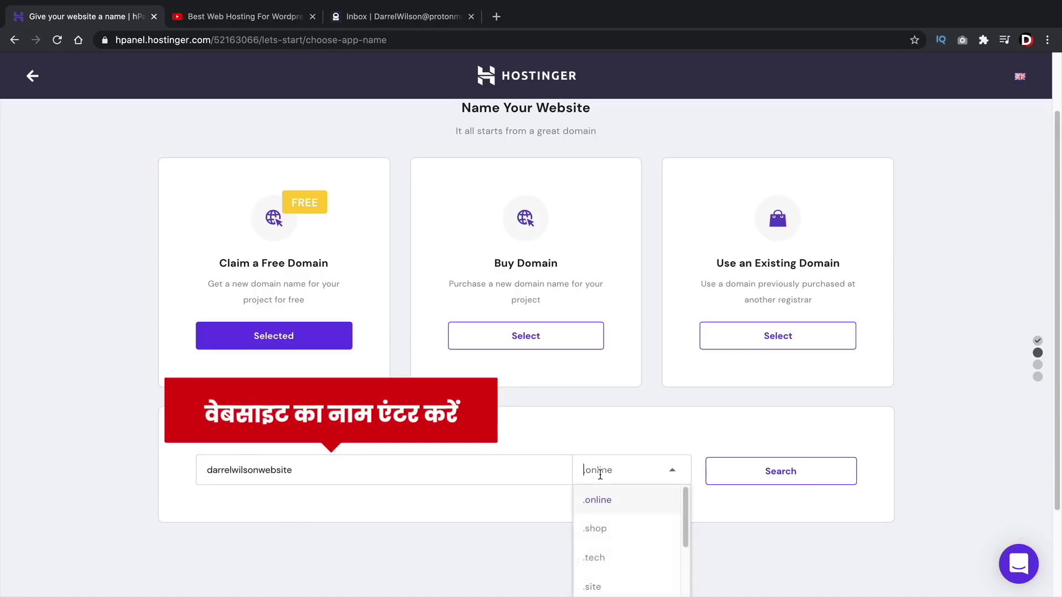
scroll(614, 498, down, 5)
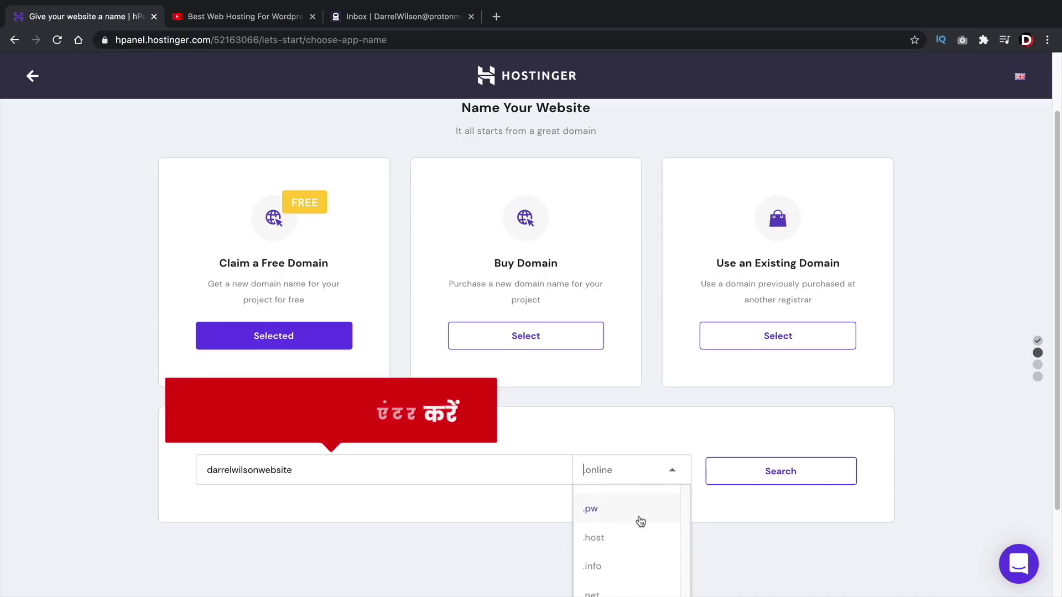
scroll(641, 517, up, 5)
click(611, 451)
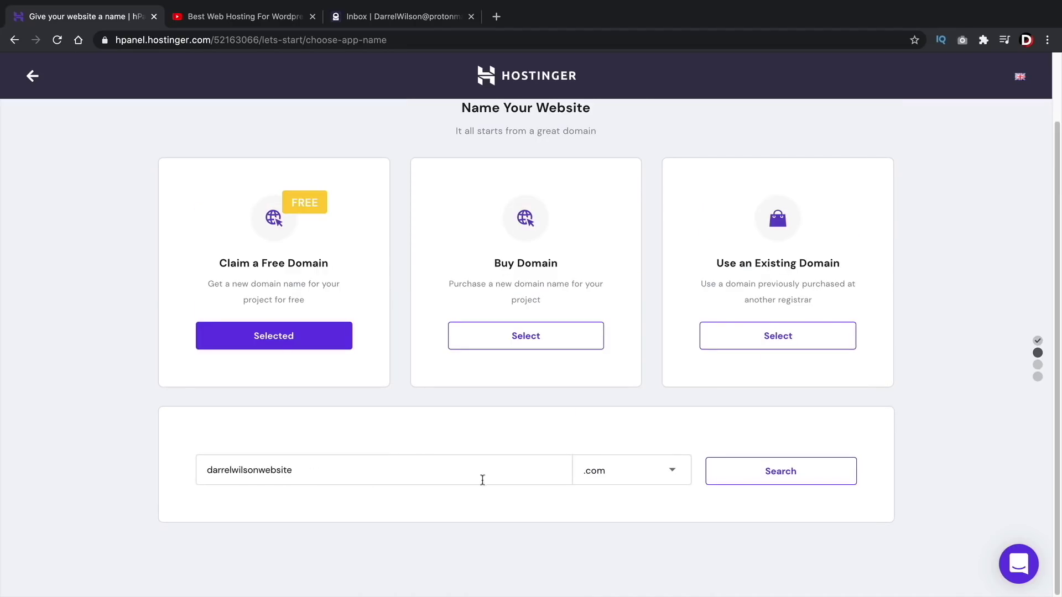
click(781, 473)
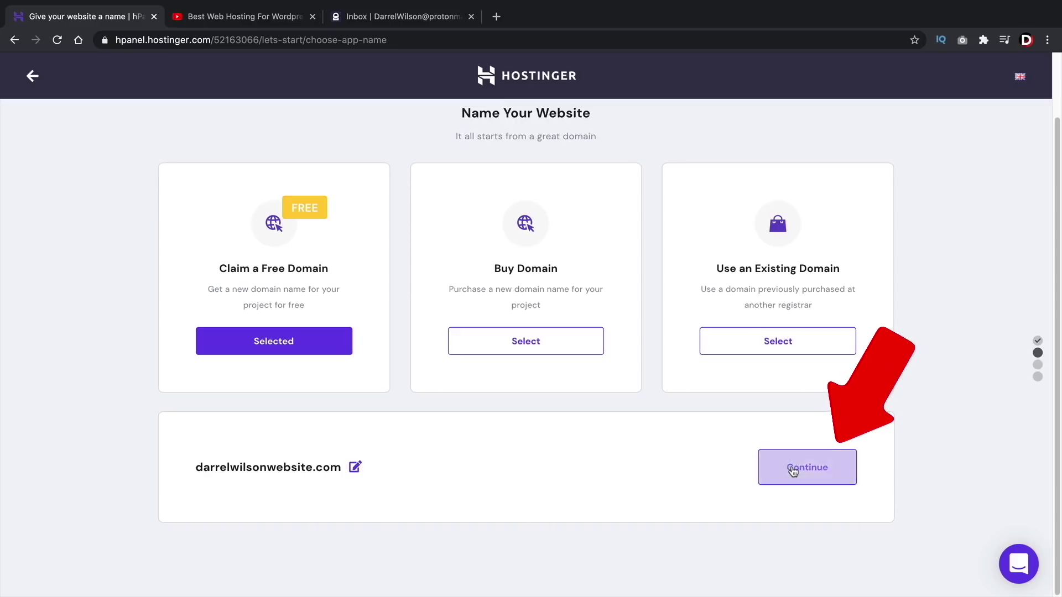
click(792, 472)
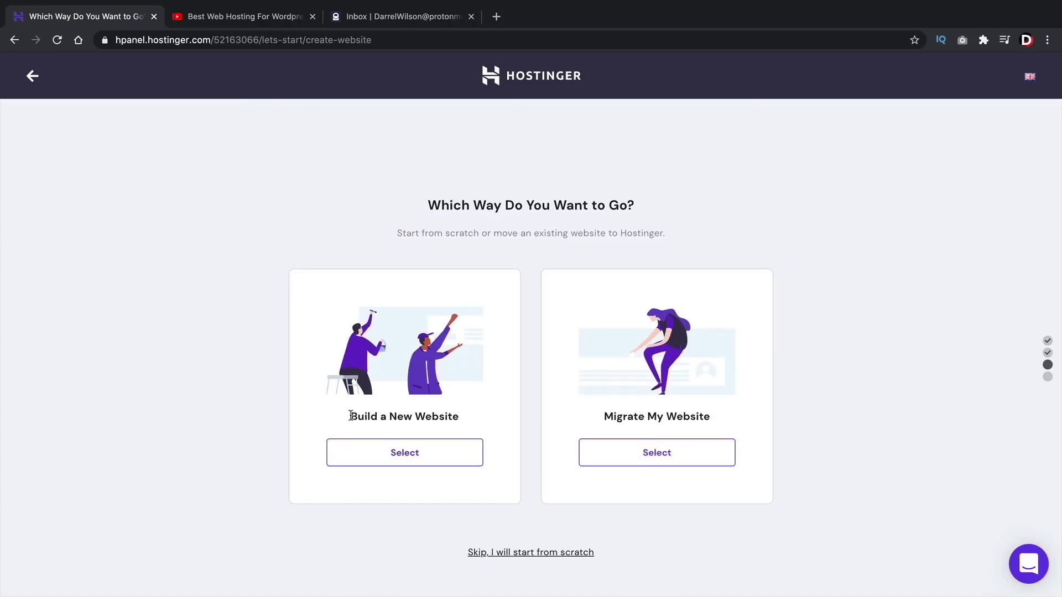
- Choose to build a new website and state that you have previous website-building experience
drag(356, 416, 423, 417)
click(423, 416)
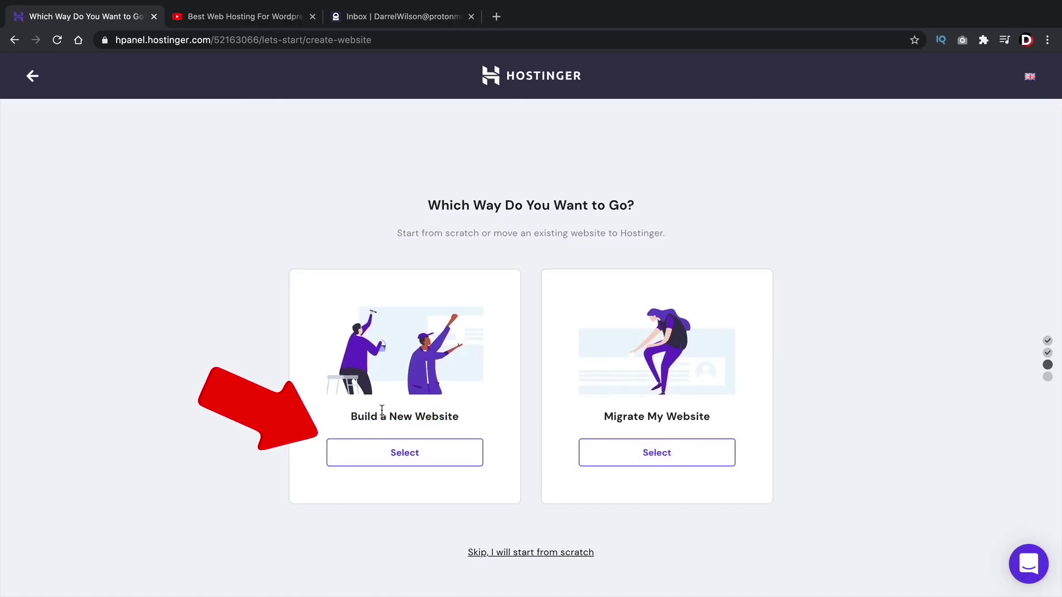
click(417, 457)
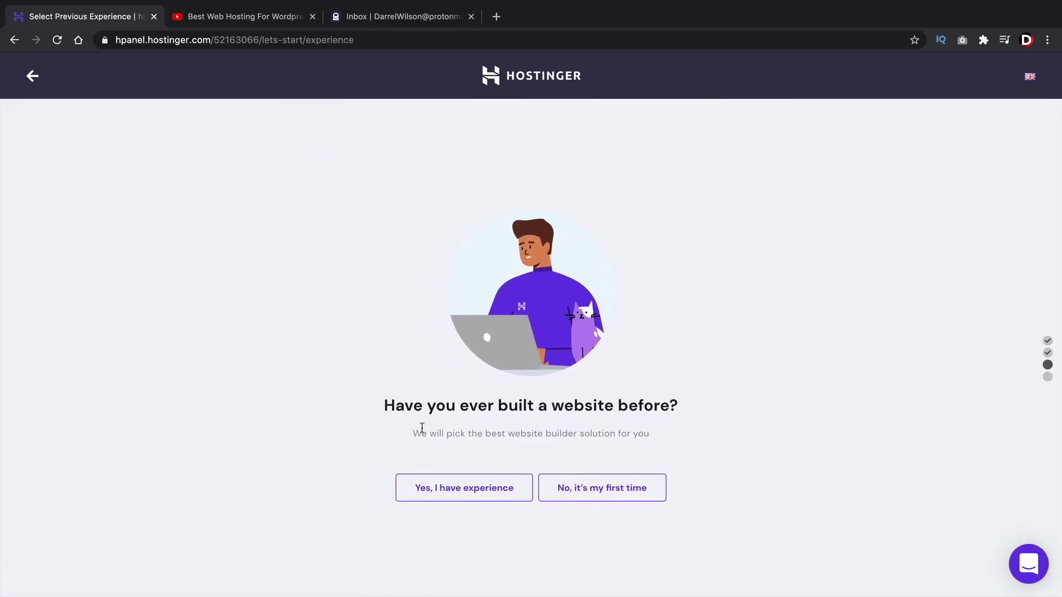
click(458, 493)
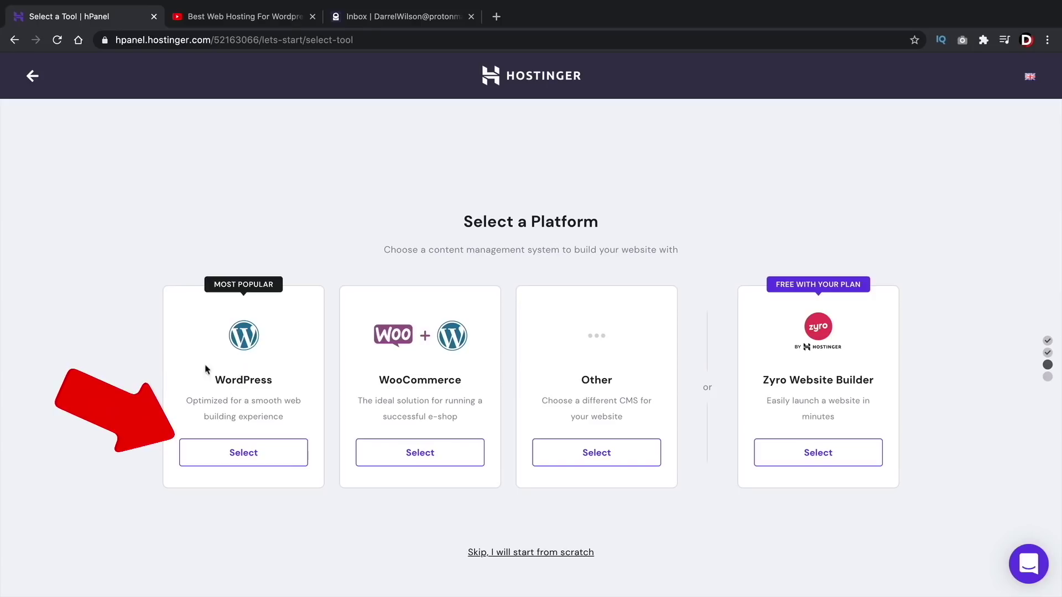
- Select WordPress as the platform, enter the admin account's email and password, and continue
click(242, 460)
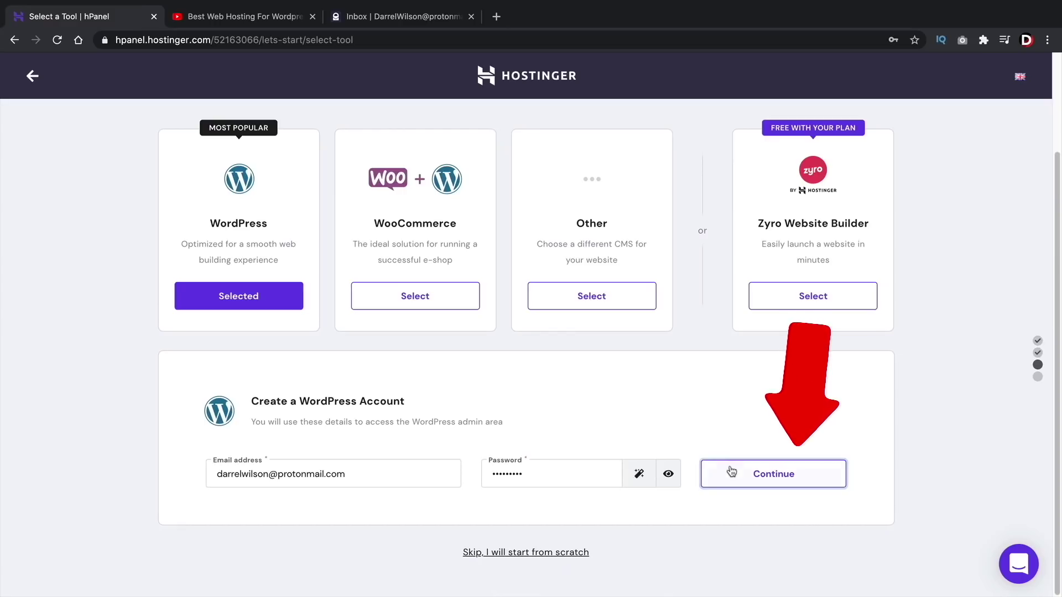
click(749, 477)
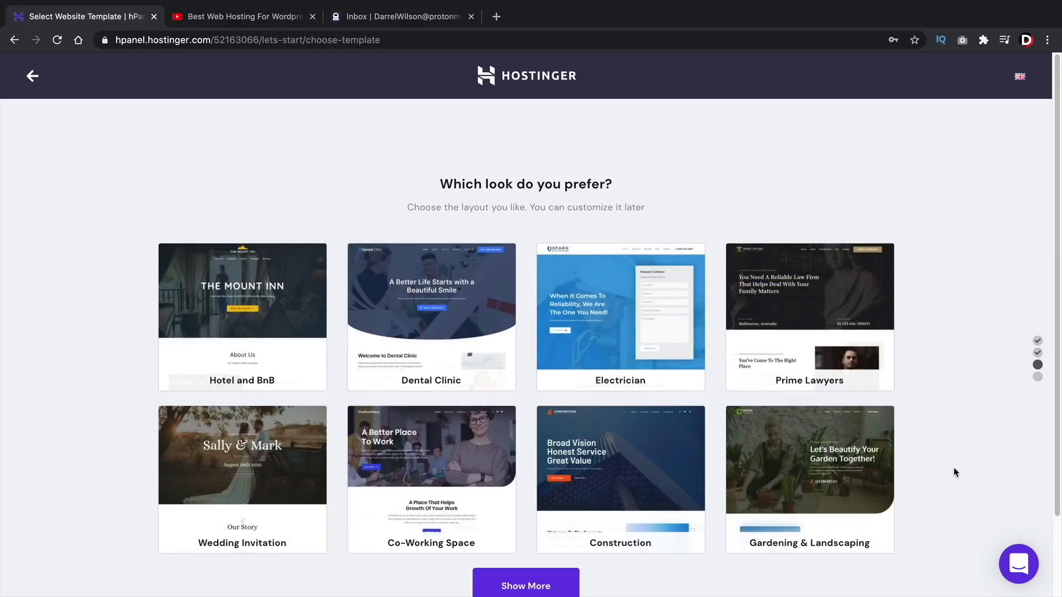
- Skip the website template selection and finish the hosting setup from the overview
scroll(954, 472, down, 2)
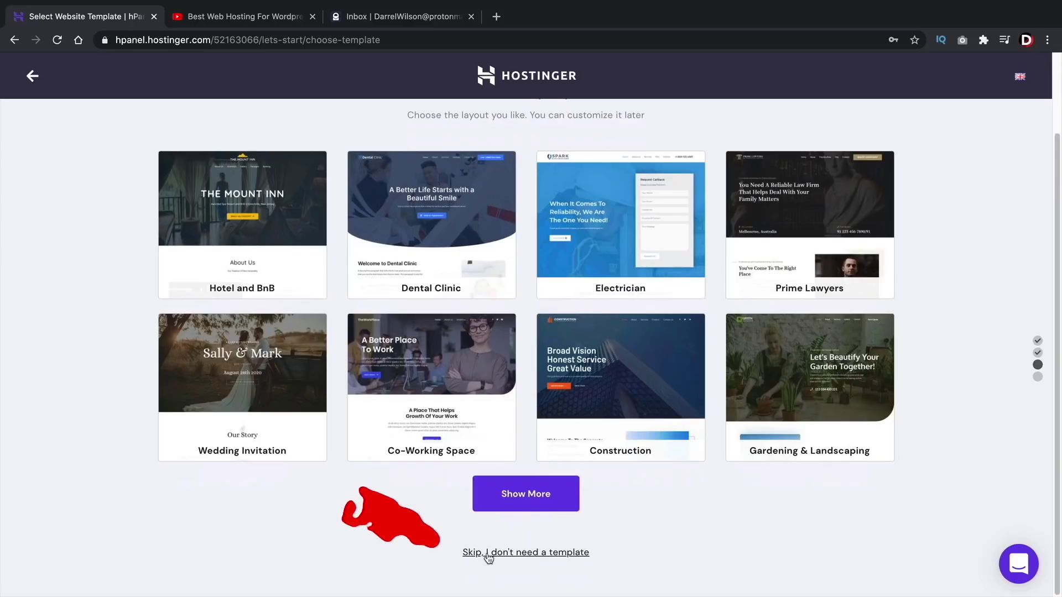
click(490, 553)
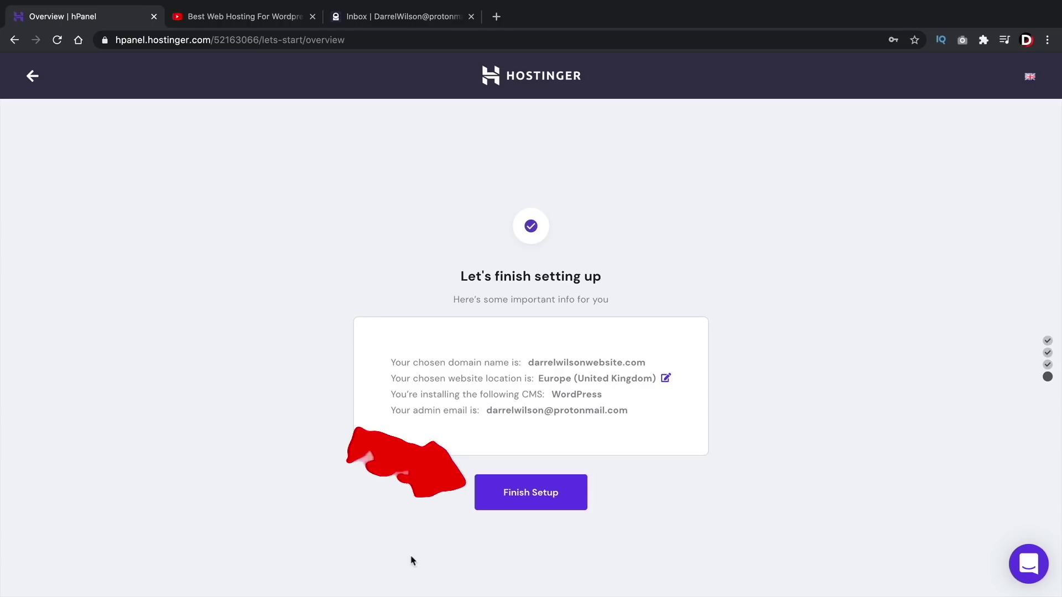
click(522, 495)
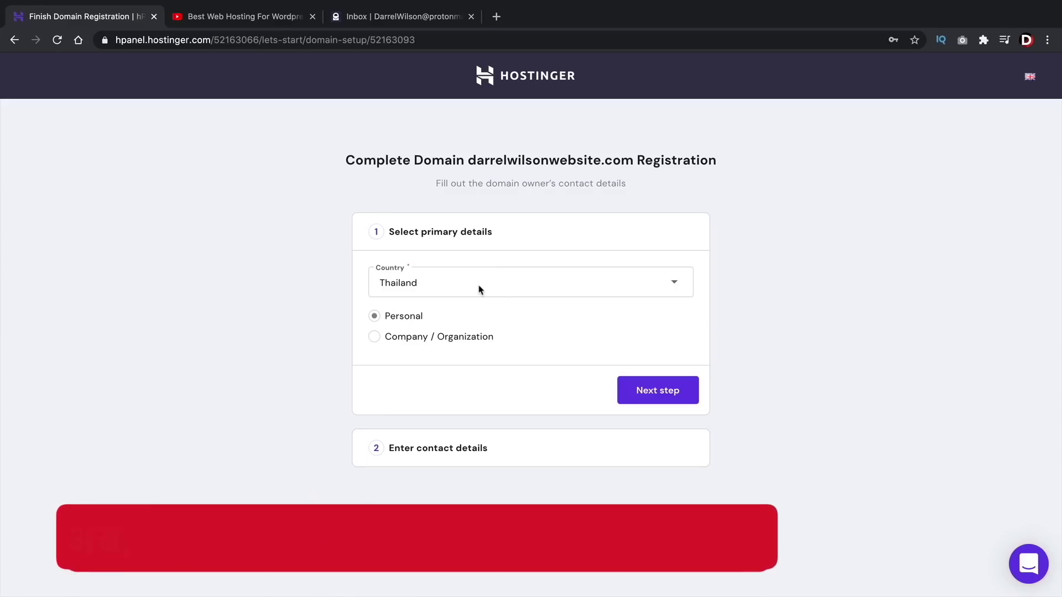
- Complete the personal domain registration with the owner's contact details, using United States of America as the country
click(645, 390)
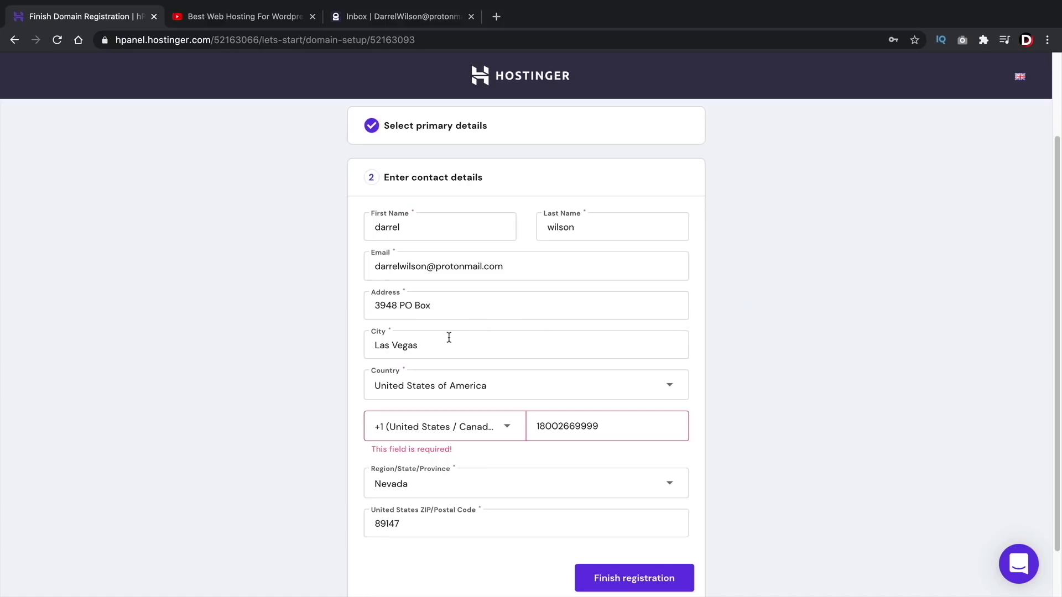
drag(435, 350, 372, 346)
click(334, 359)
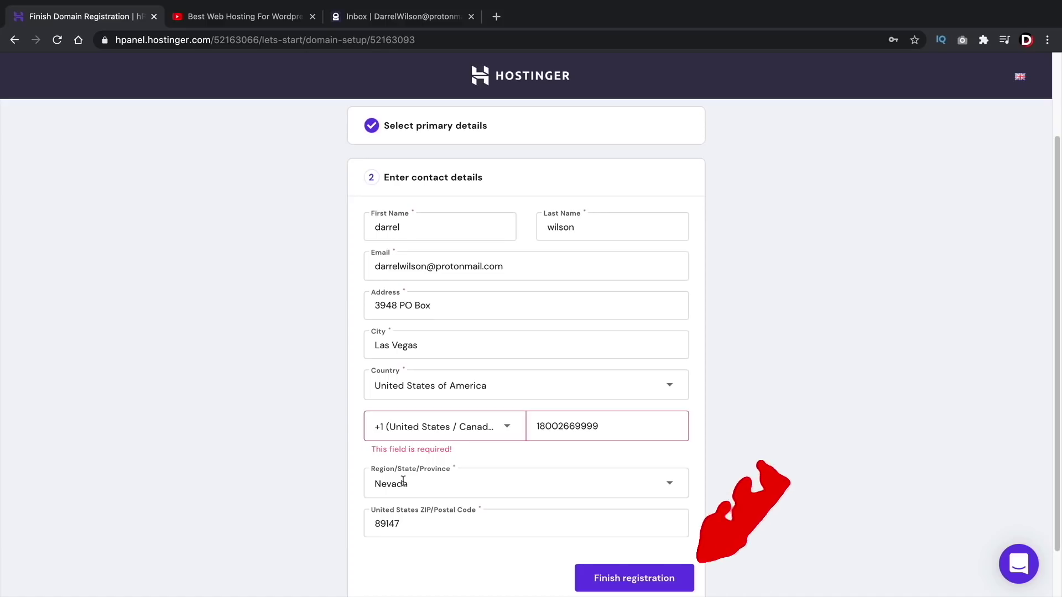
click(627, 579)
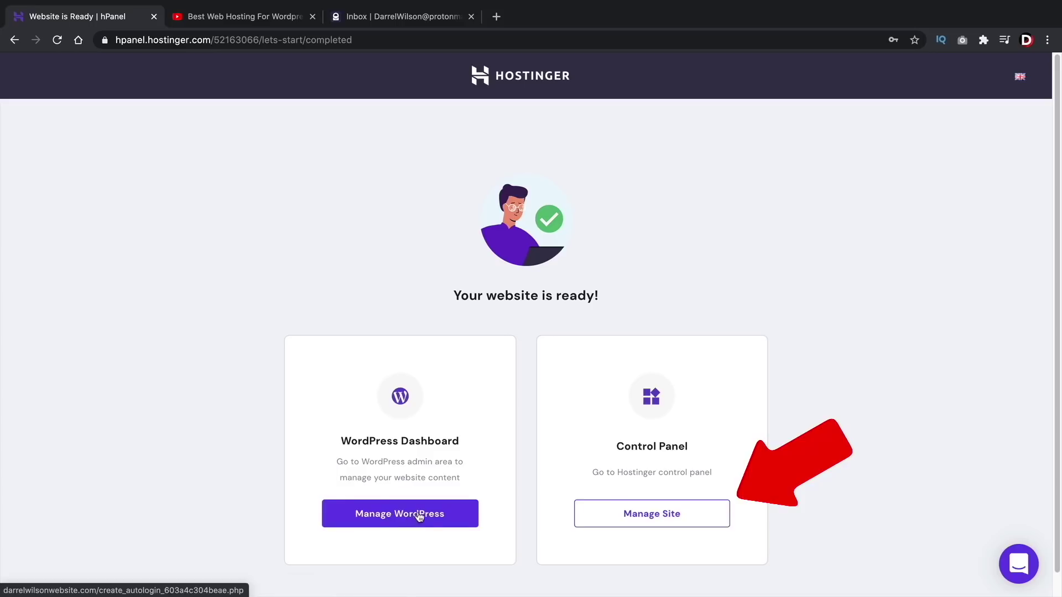
- Open the site's hosting control panel, then view the support chat and close it
click(660, 520)
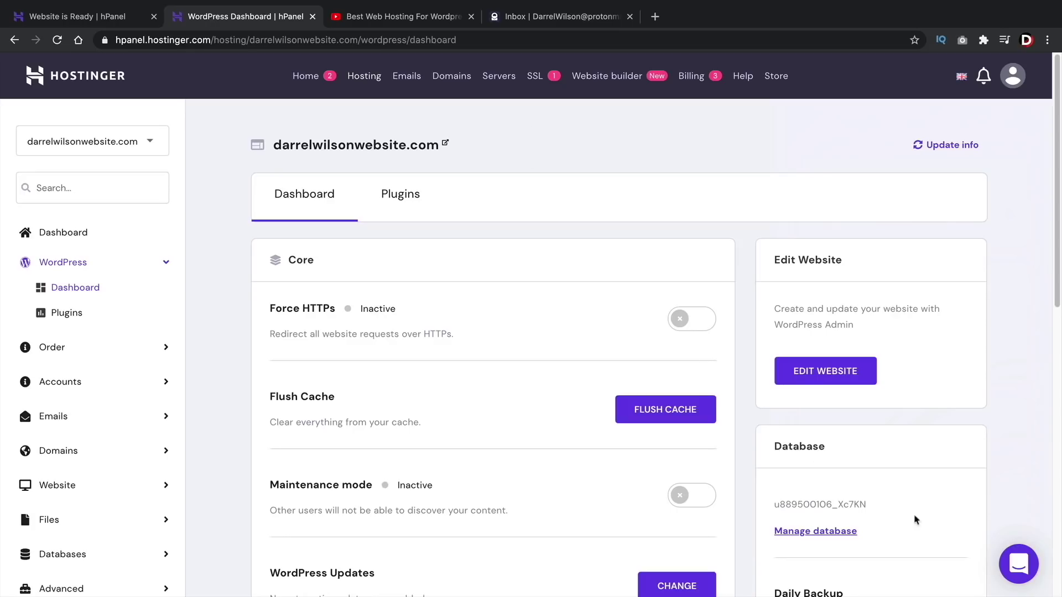
click(1015, 569)
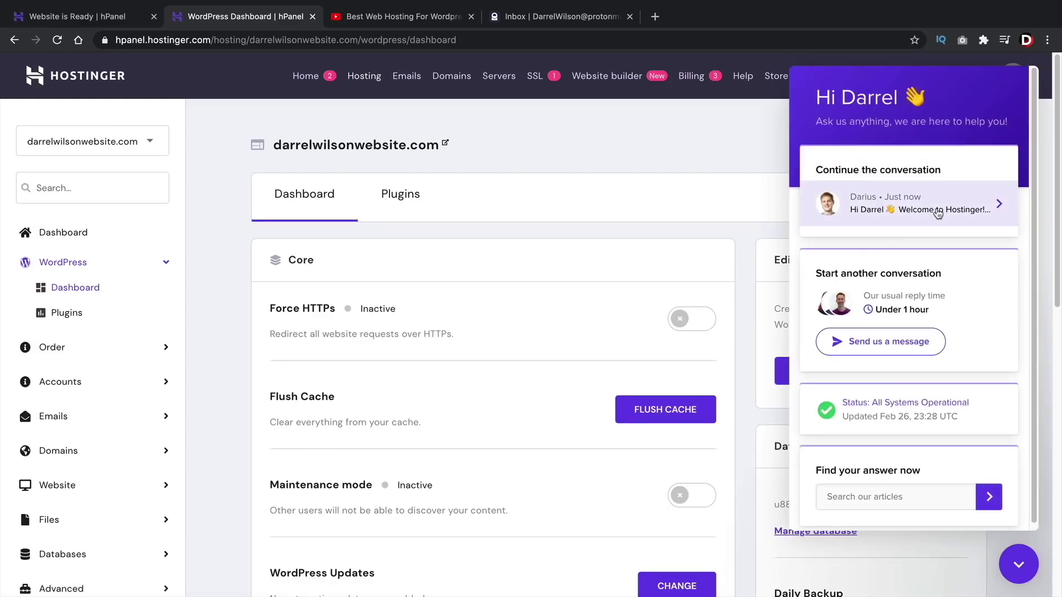
click(1019, 564)
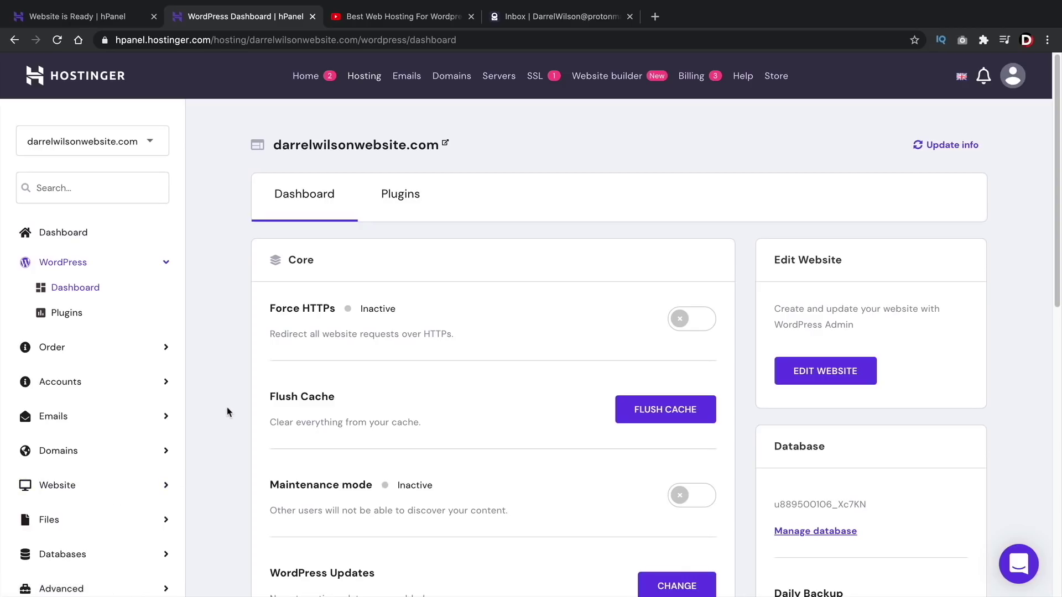
- Highlight the Force HTTPs setting, switch it on, and install the SSL certificate for darrelwilsonwebsite.com
drag(335, 308, 272, 302)
click(272, 304)
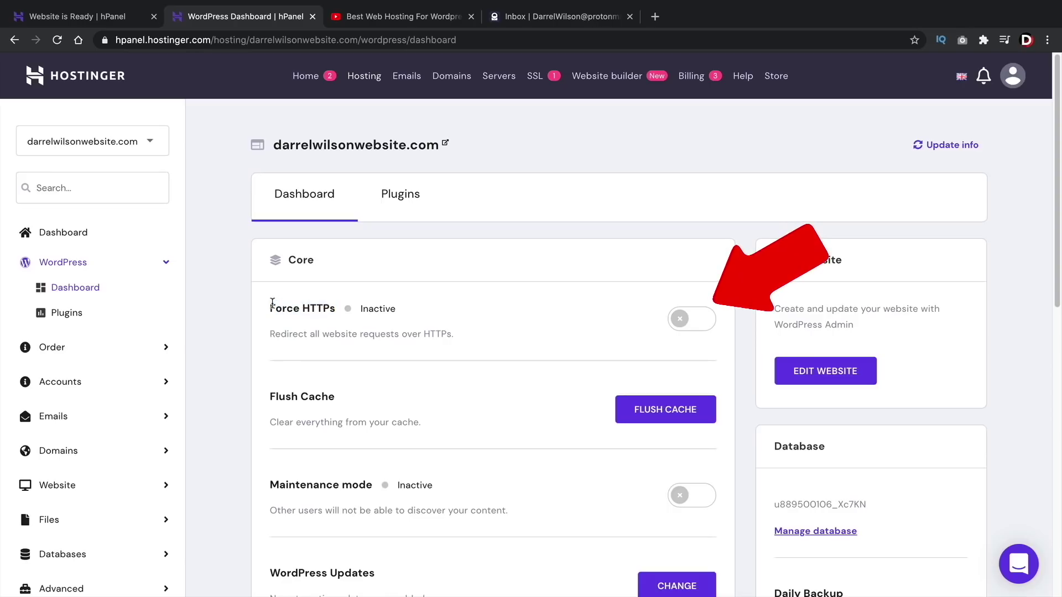
click(684, 321)
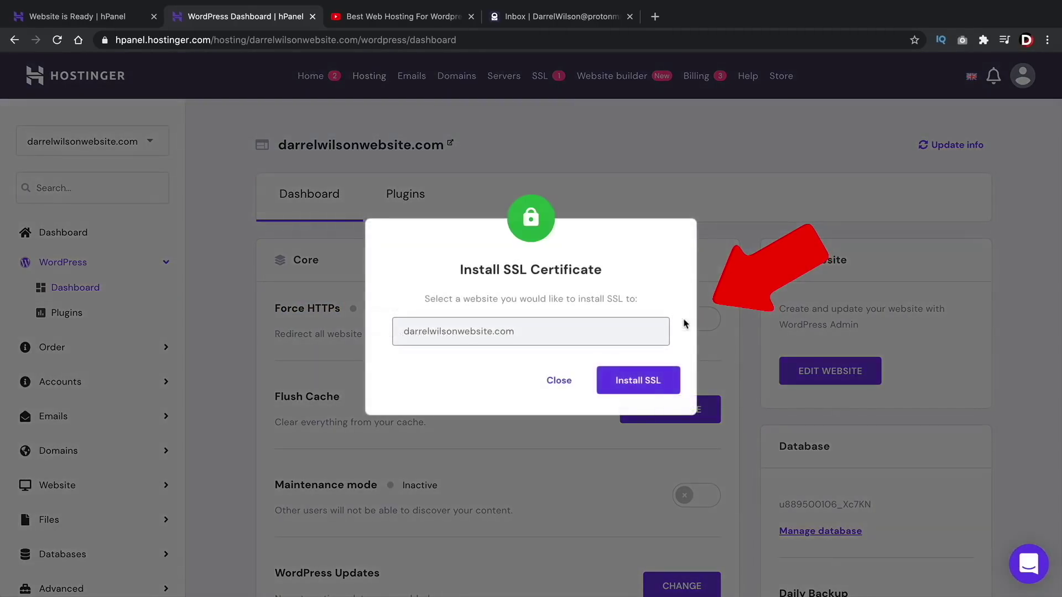
click(639, 387)
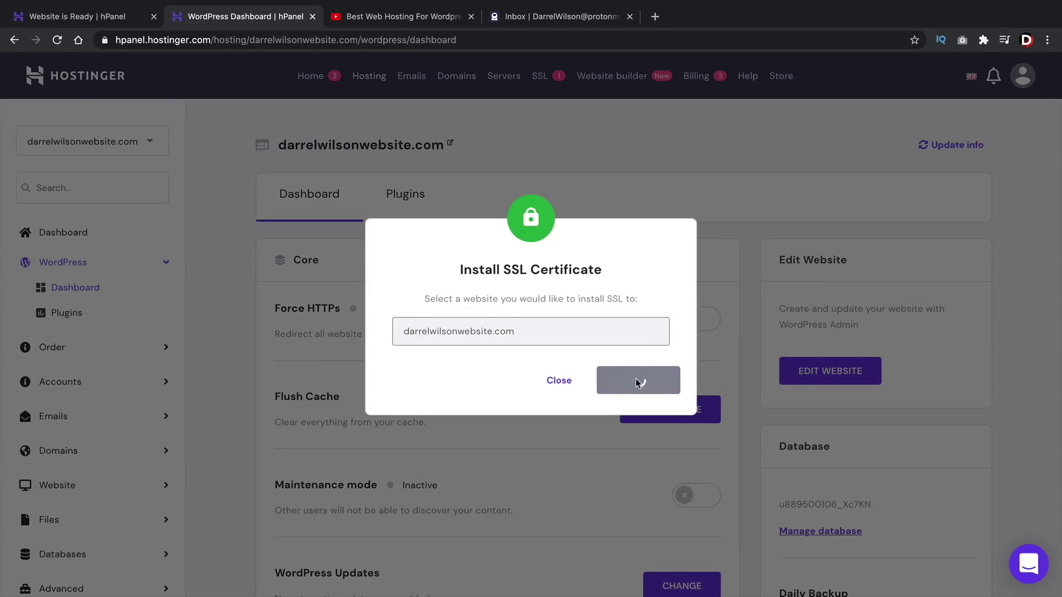
- View the connection security details of the YouTube video page and return to the hosting panel
click(415, 22)
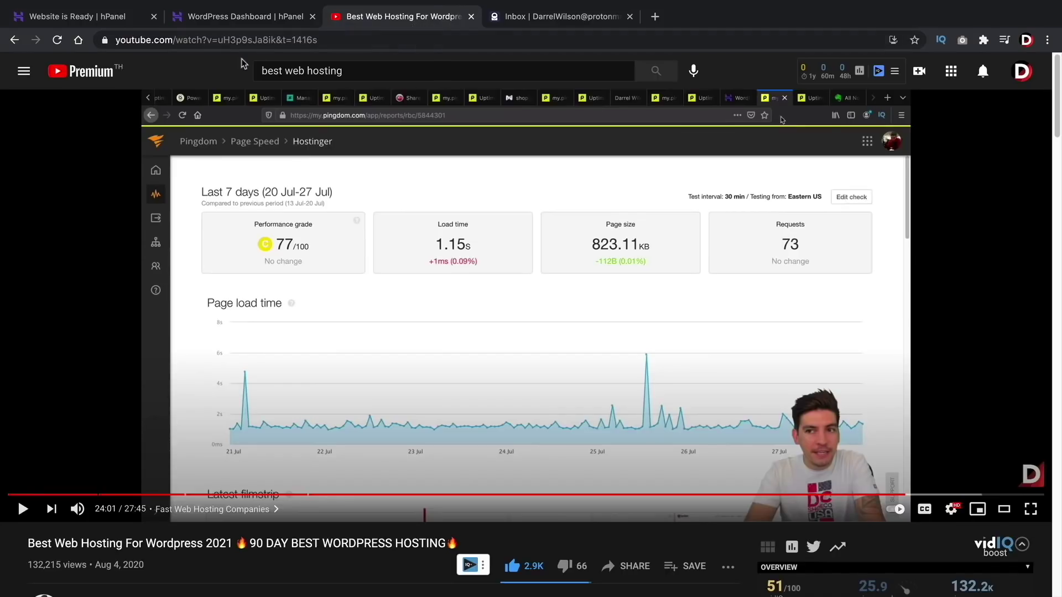
click(104, 40)
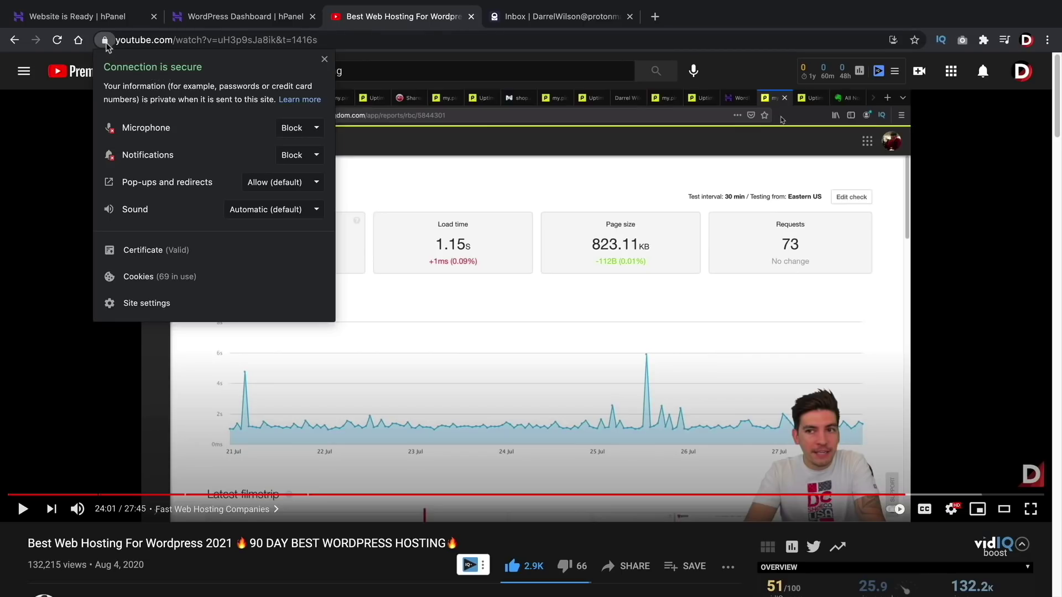
click(209, 20)
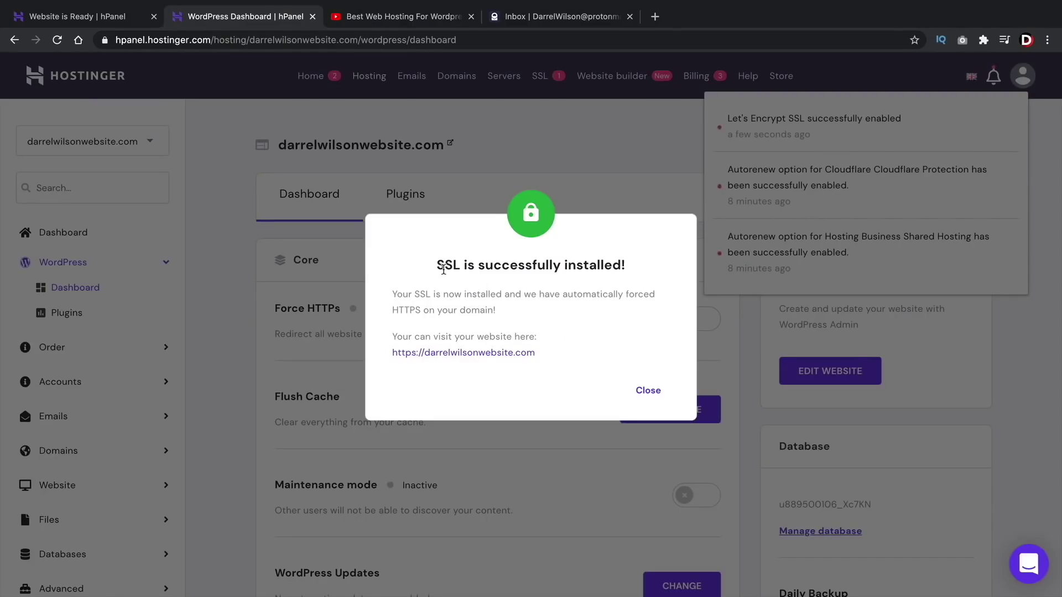
- Dismiss the SSL installation dialog, switch on Force HTTPs for the site and flush its cache
click(645, 394)
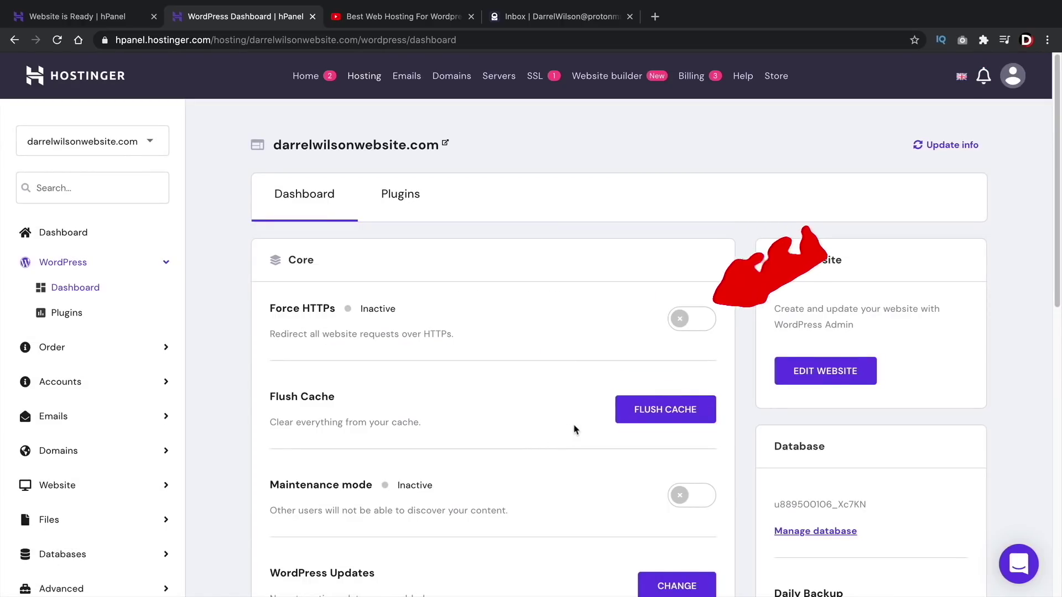
click(681, 320)
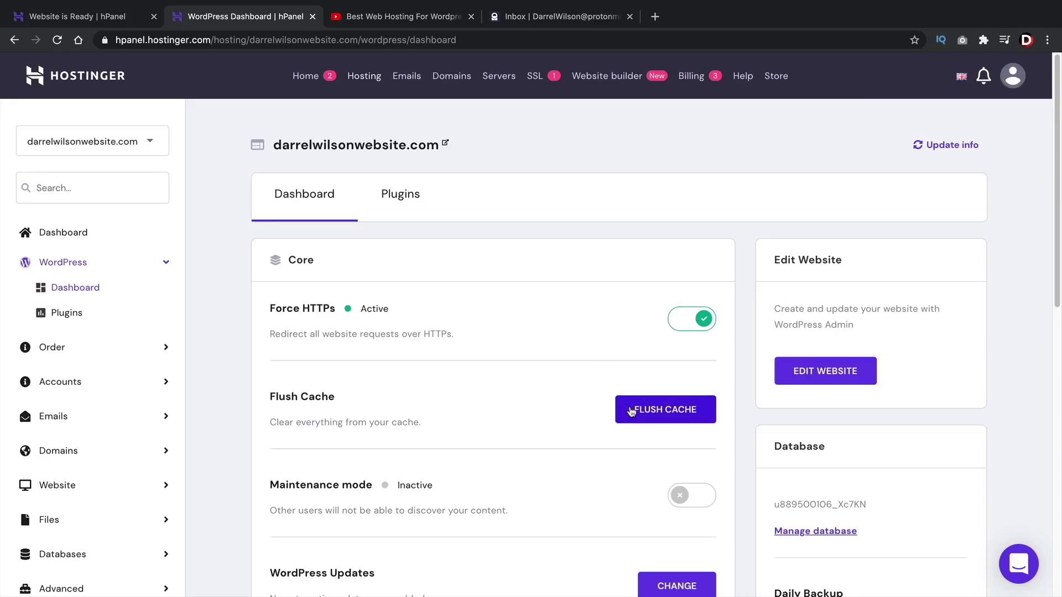
click(665, 415)
- Highlight the Maintenance mode setting and review the WordPress Updates and Speed & Security options on the hosting dashboard
scroll(663, 411, down, 3)
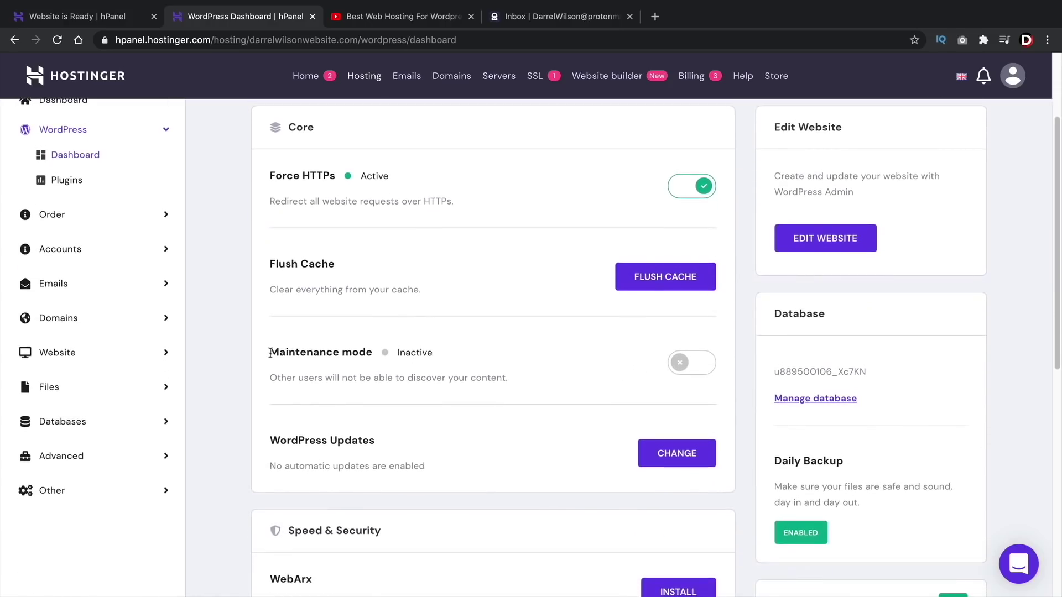
drag(270, 354, 375, 357)
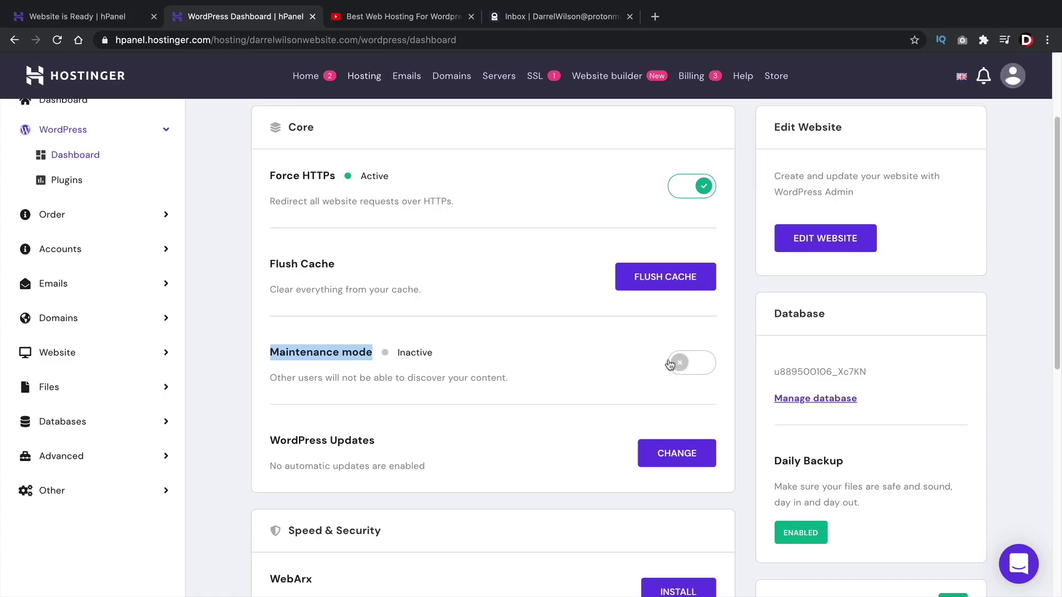
triple_click(301, 352)
scroll(663, 354, up, 3)
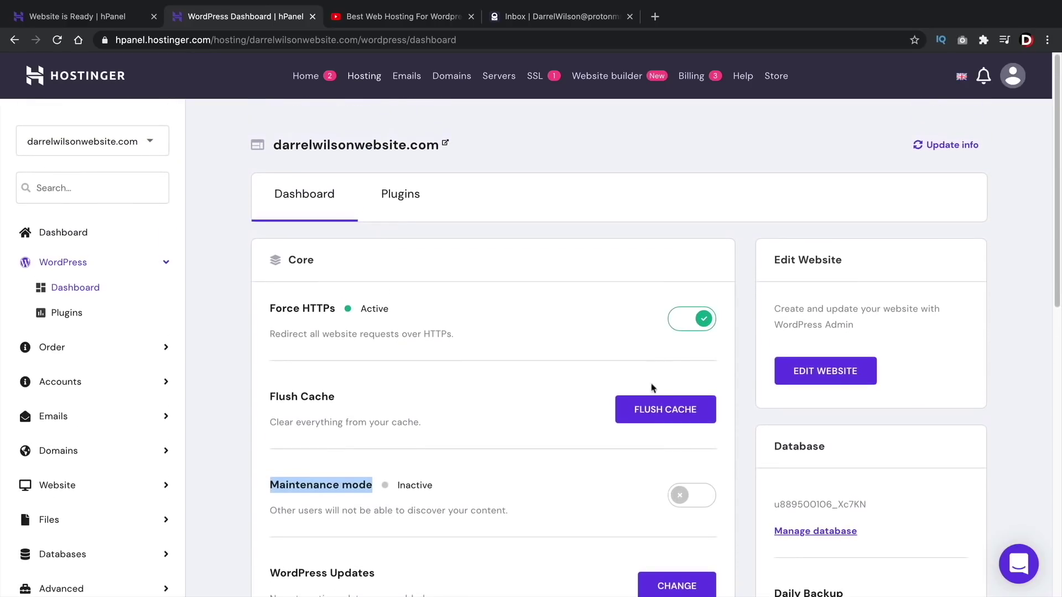
scroll(494, 334, down, 3)
scroll(490, 316, down, 5)
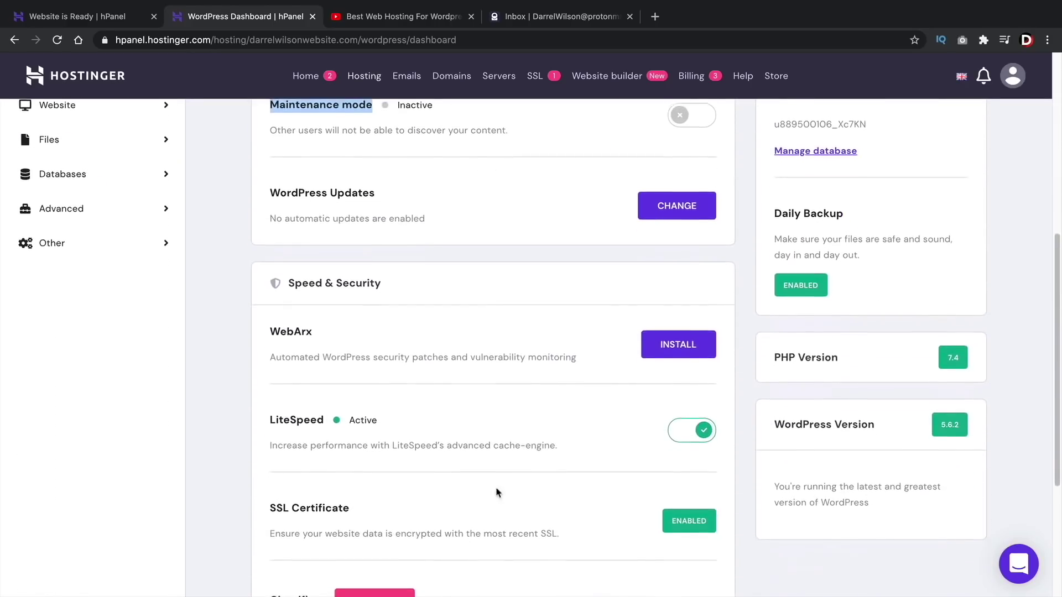
scroll(517, 453, up, 6)
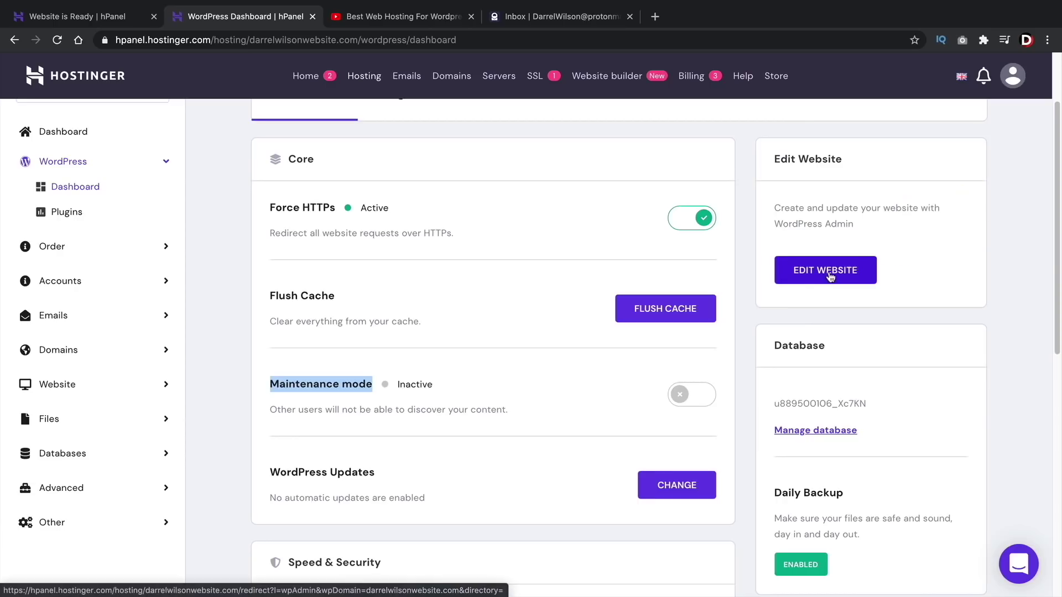
- Open the website for editing, log in to WordPress with the account password and check the site's connection security
click(830, 276)
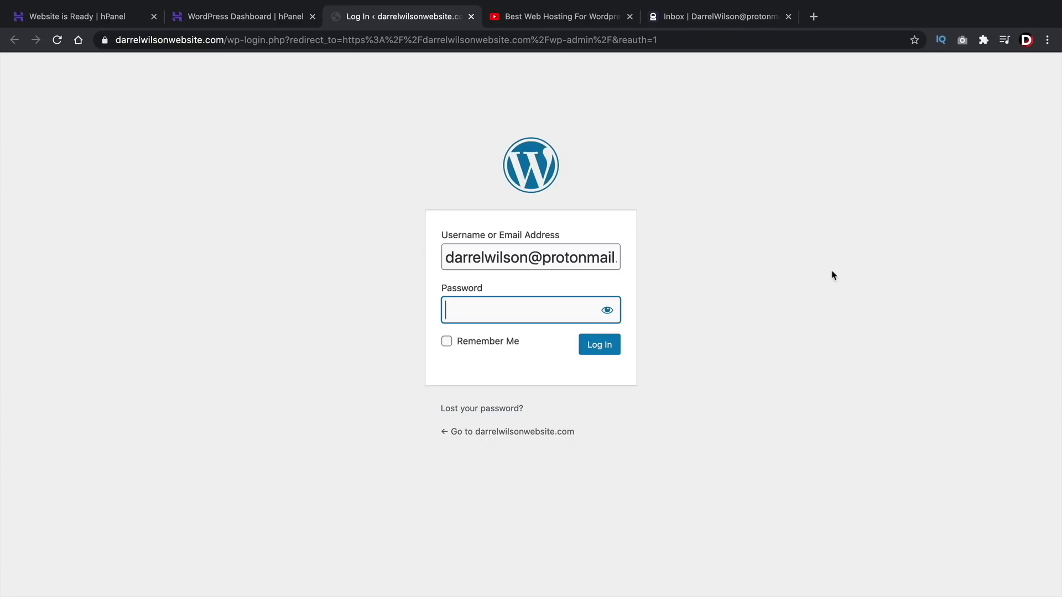
text(•••)
click(606, 352)
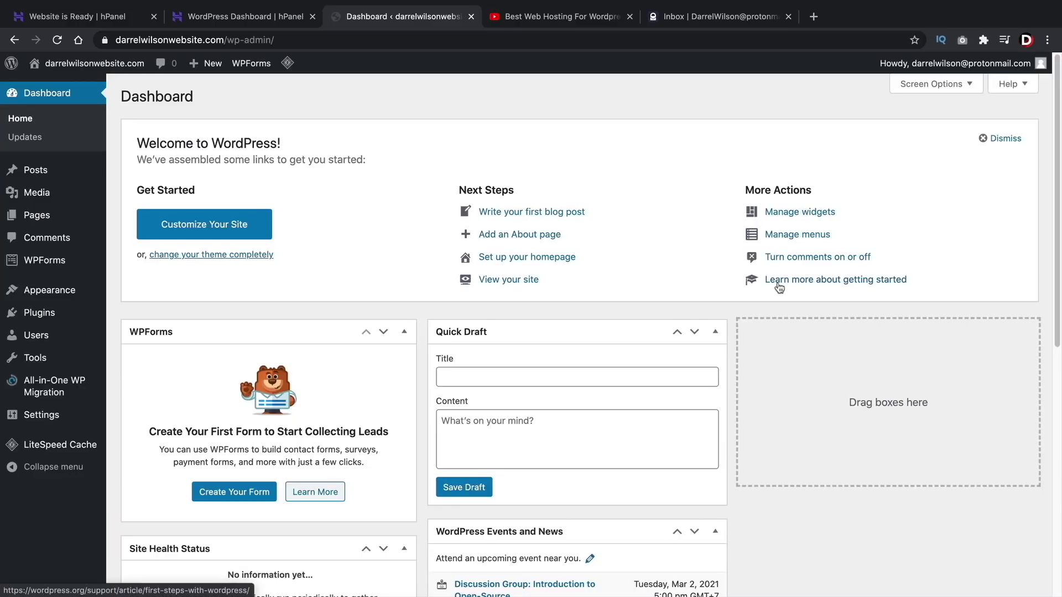
click(104, 41)
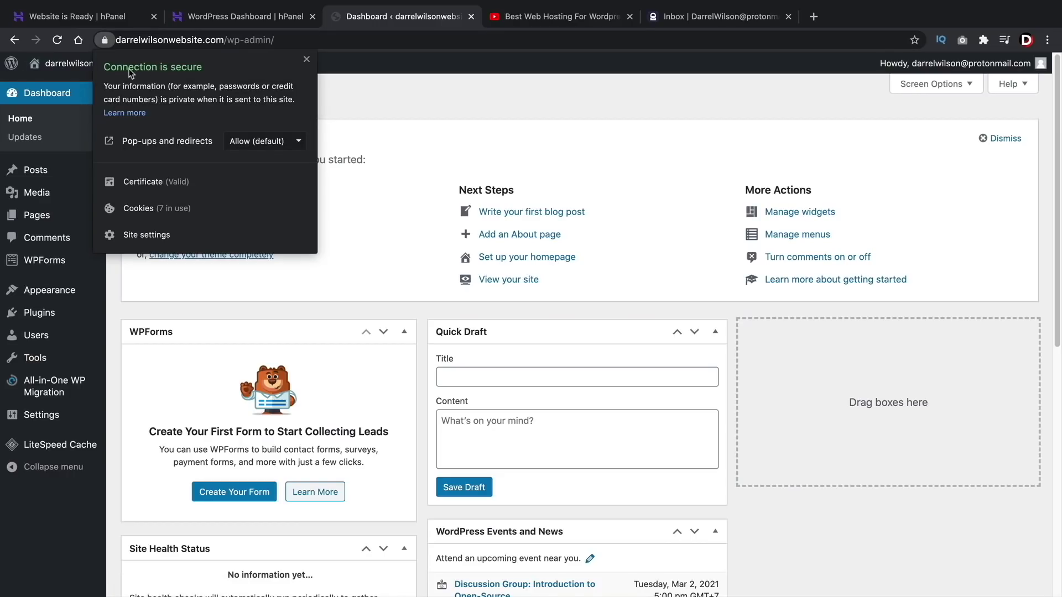
click(105, 42)
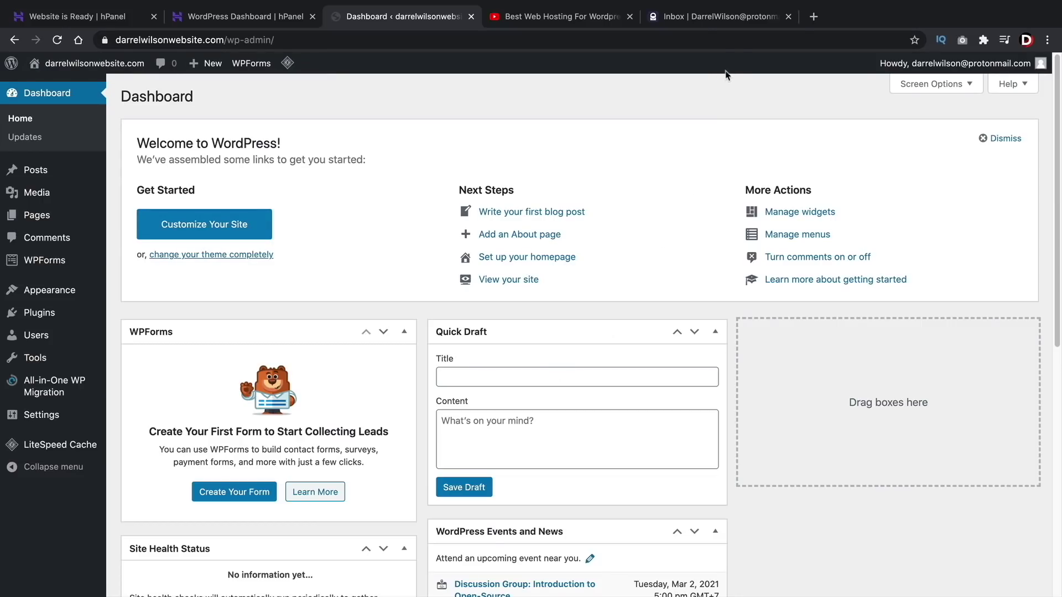
- Verify the domain owner's e-mail through the ICANN link in Hostinger's message in ProtonMail, and open the Confirm New Email Address message
click(738, 18)
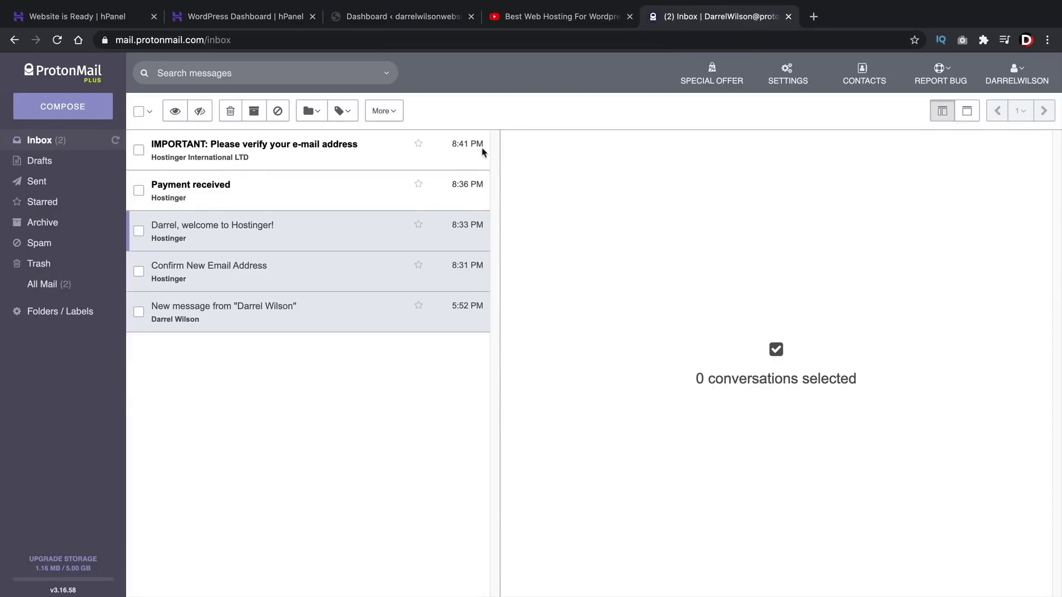
click(305, 154)
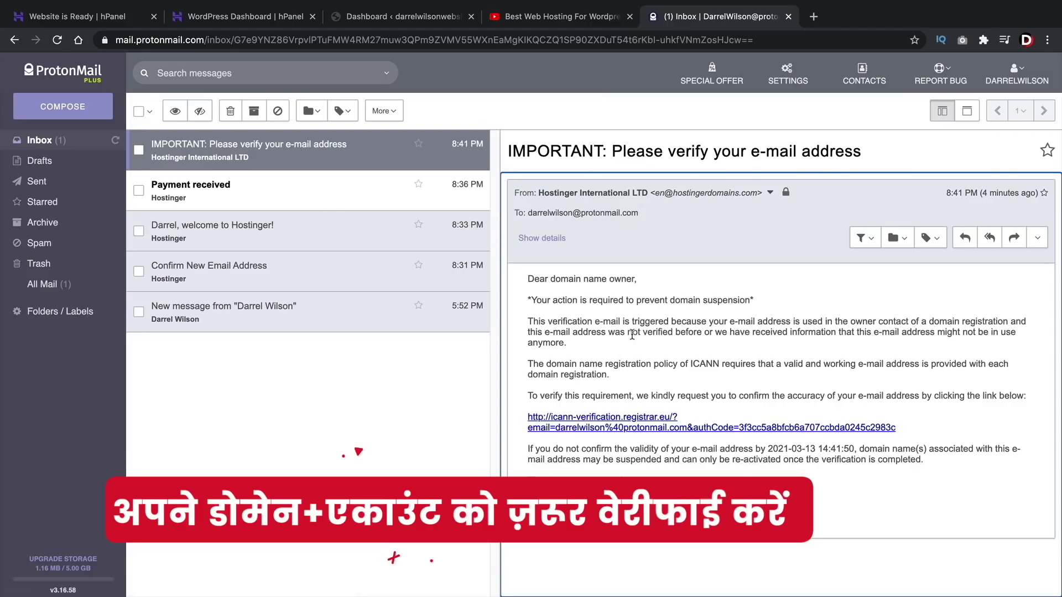
drag(689, 364, 721, 364)
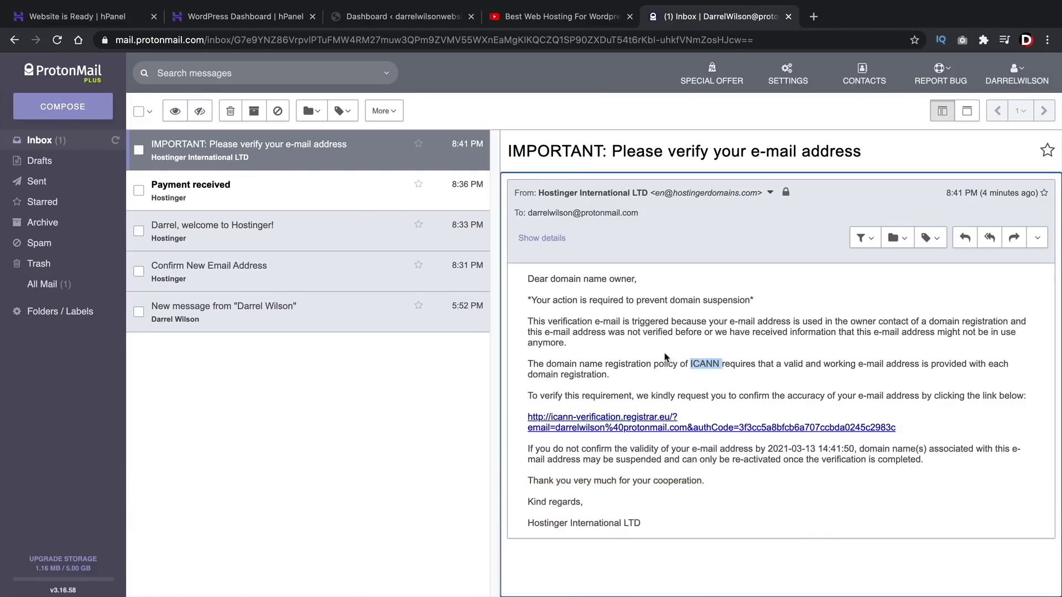
click(629, 422)
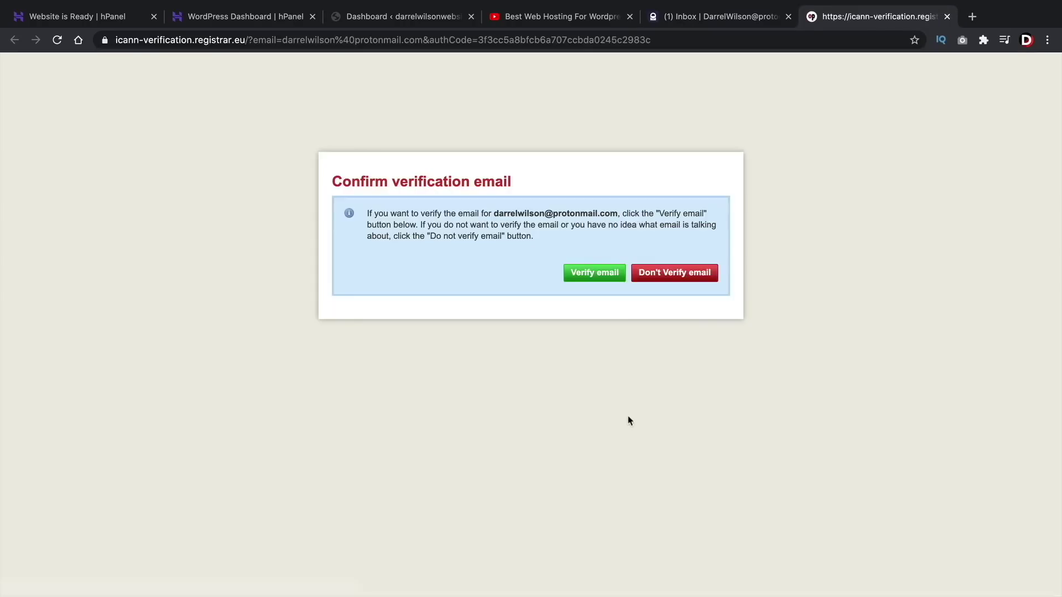
click(597, 278)
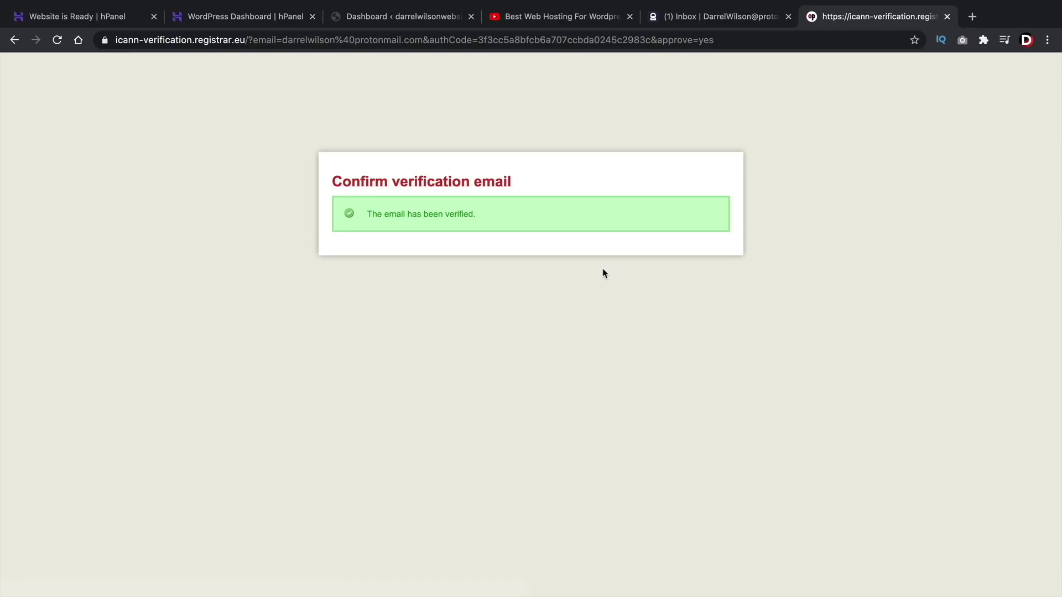
click(712, 20)
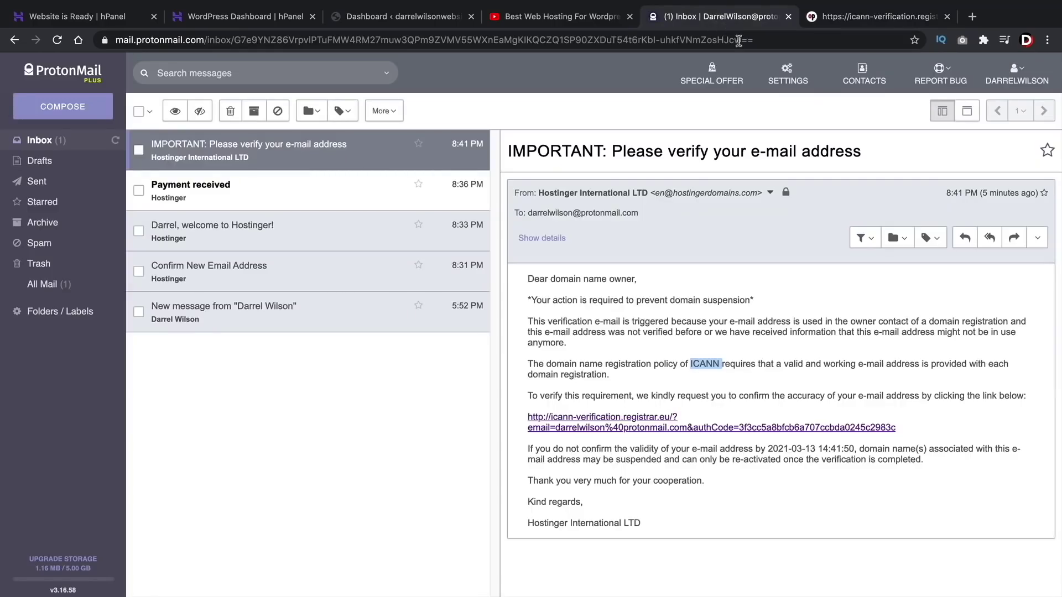
click(202, 269)
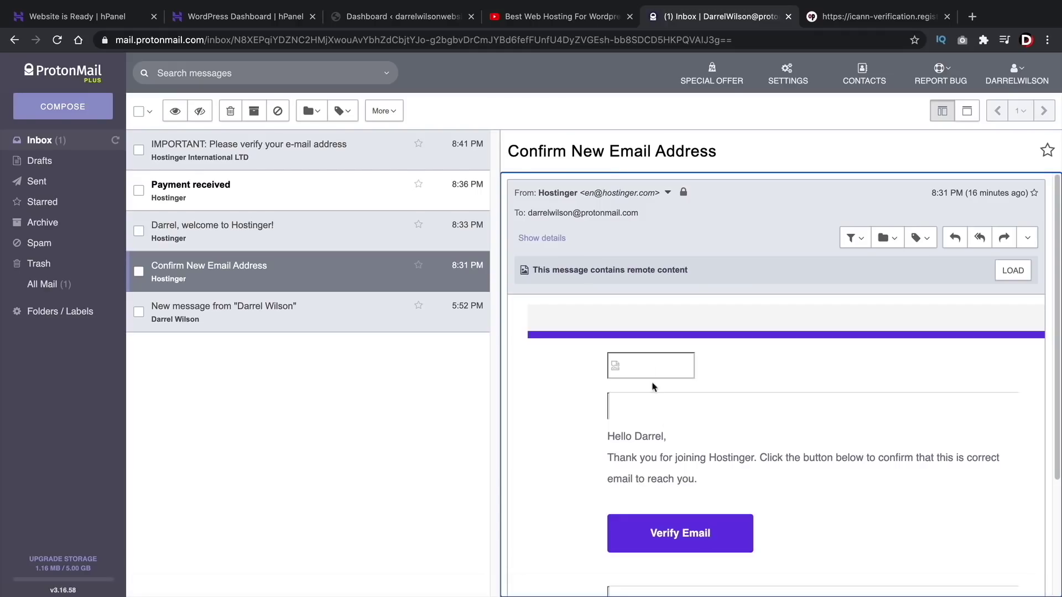
- Switch back to the WordPress dashboard, visit the live site and return to the dashboard
click(409, 21)
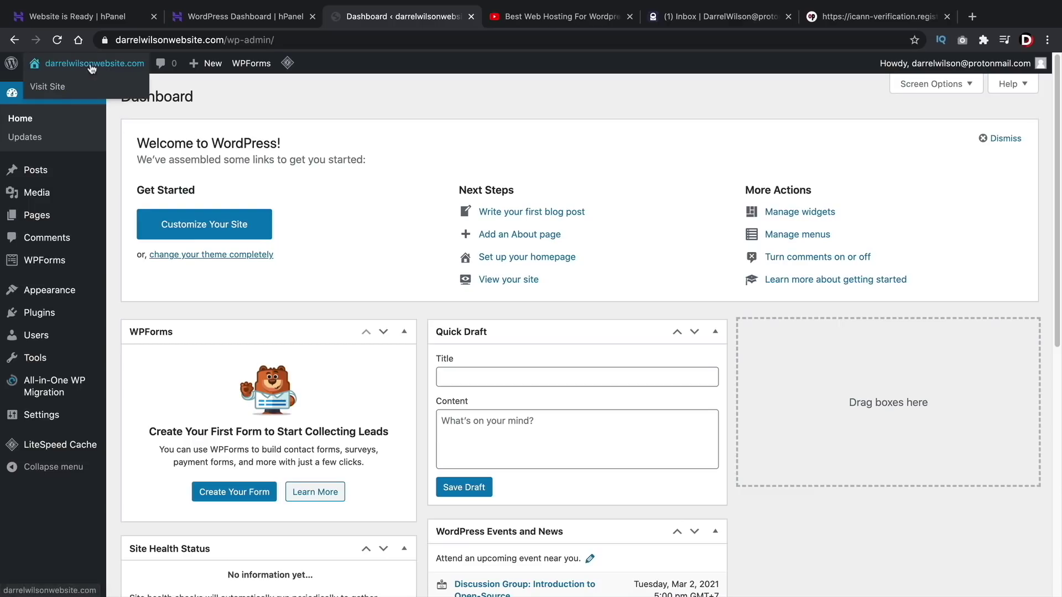
click(81, 89)
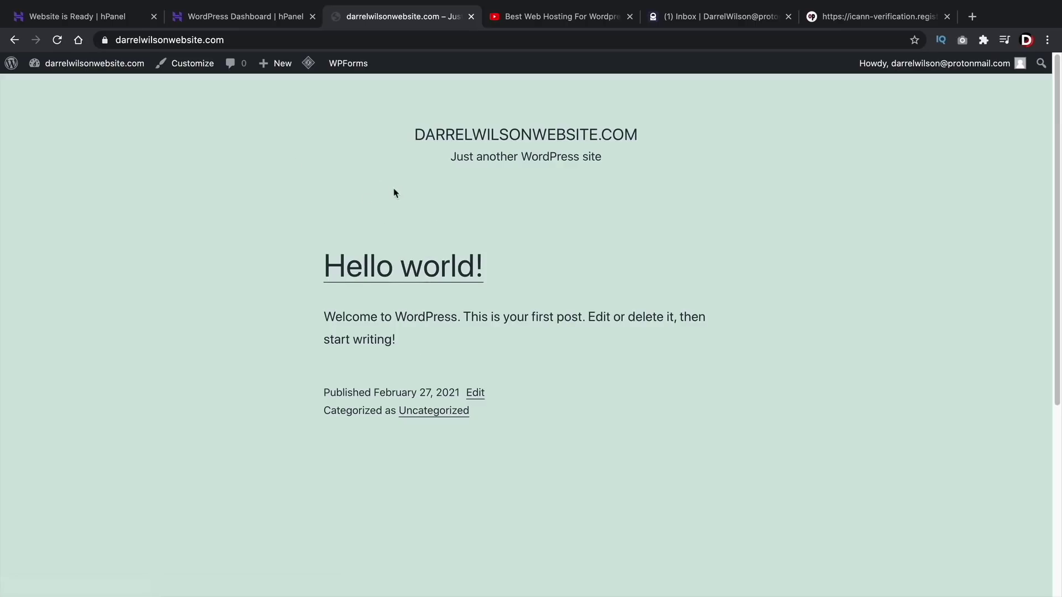
mouse_move(105, 63)
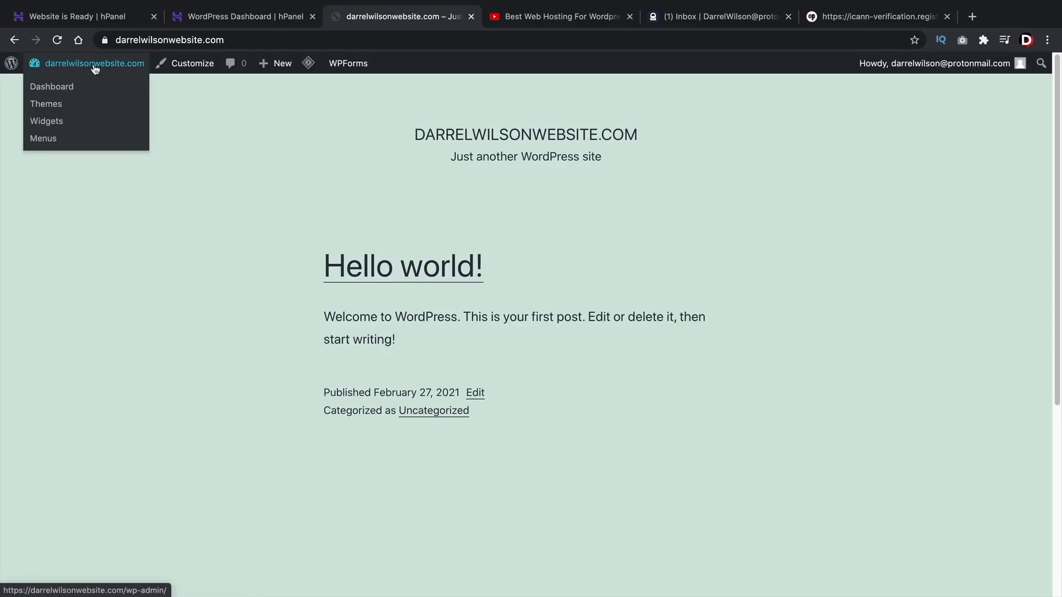
click(59, 91)
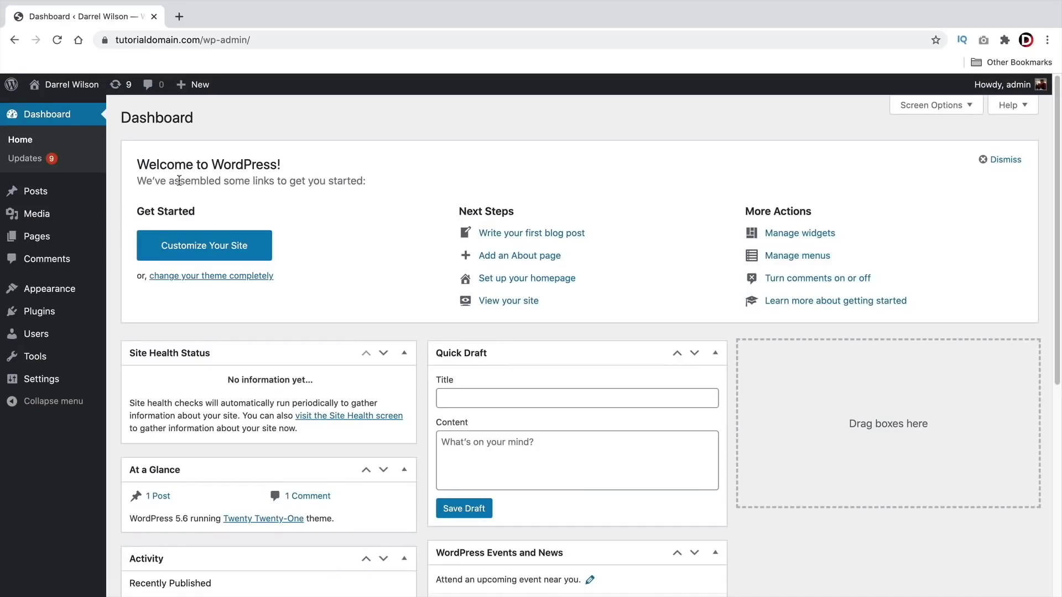
- Visit the front end of tutorialdomain.com, look over its default home page down to the footer and return to the dashboard
mouse_move(92, 284)
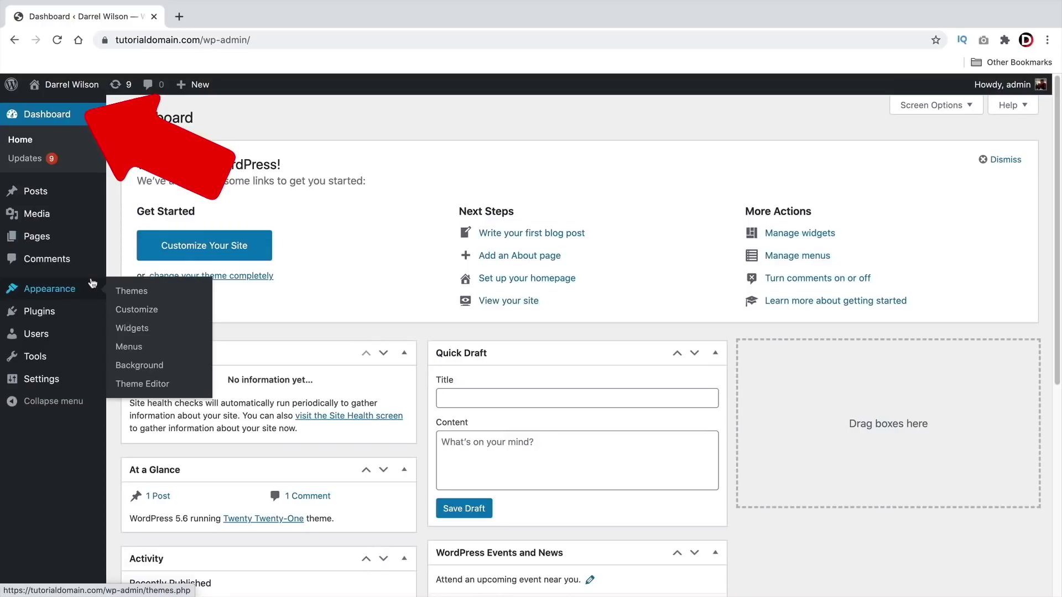
mouse_move(59, 91)
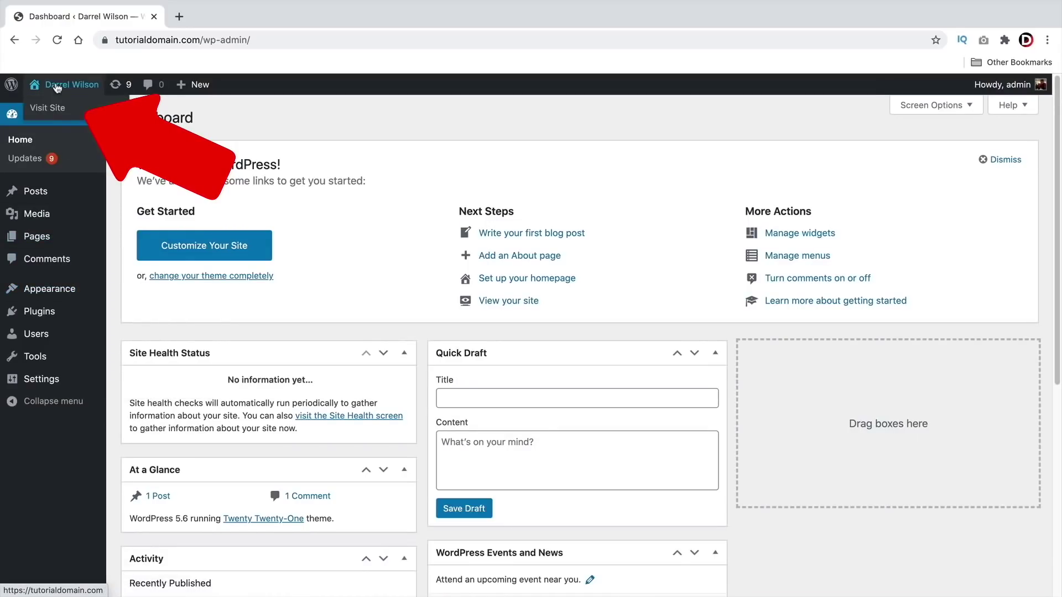
click(59, 109)
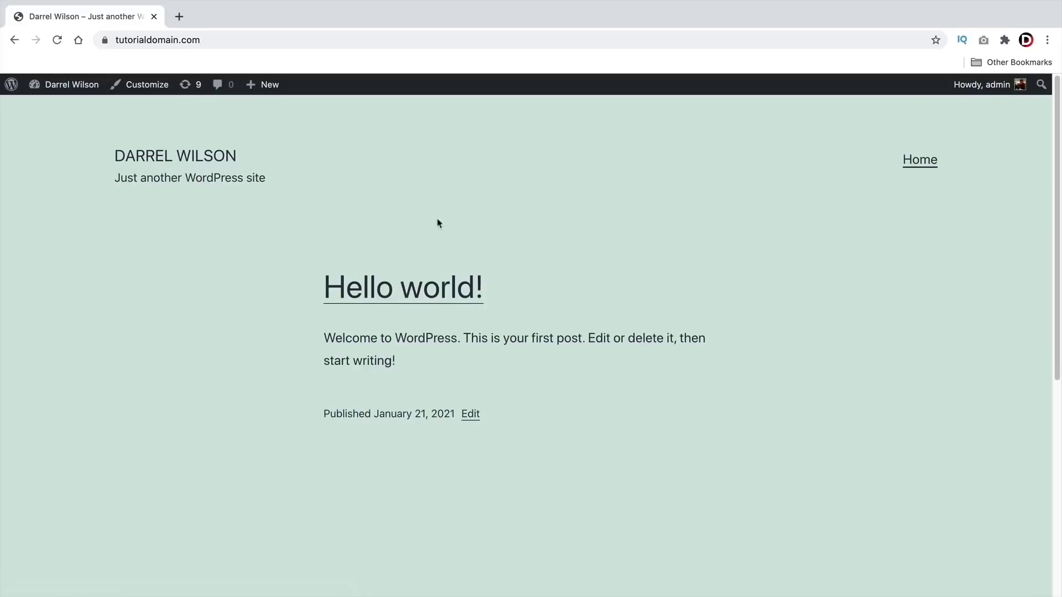
scroll(530, 474, down, 7)
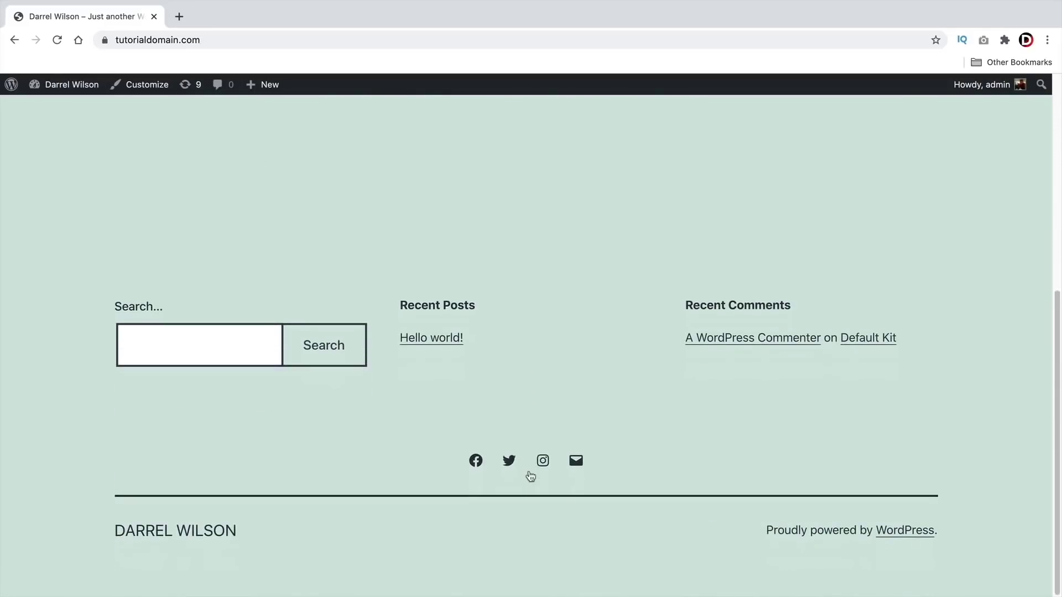
scroll(648, 443, up, 8)
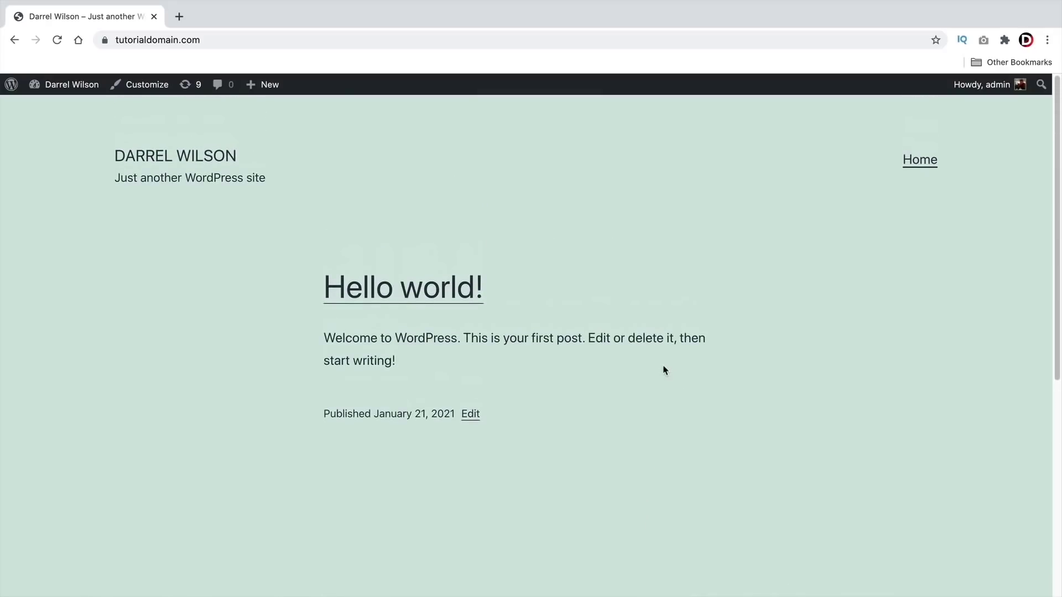
mouse_move(72, 86)
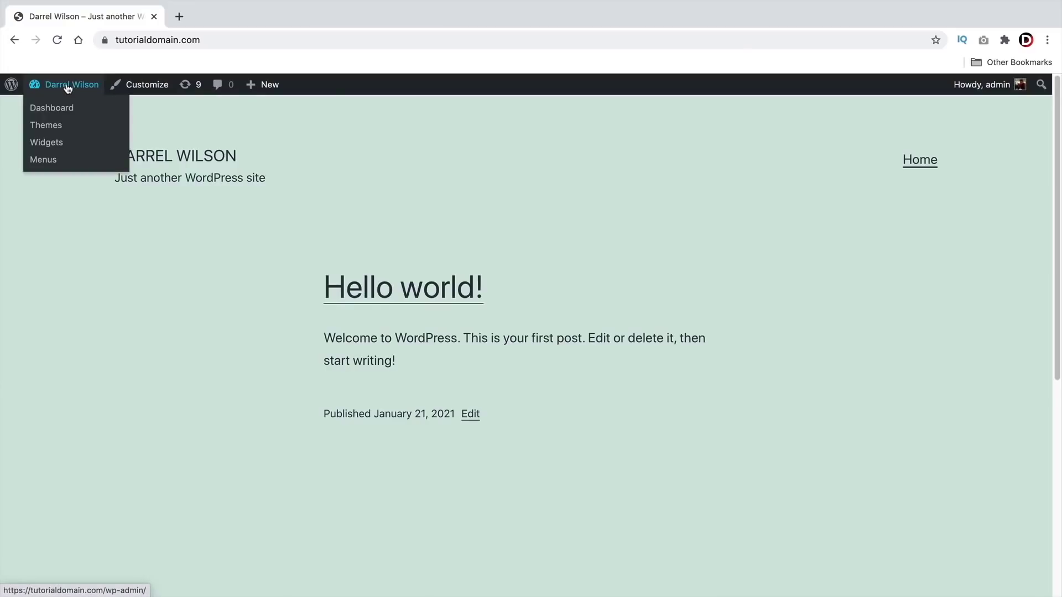
click(59, 112)
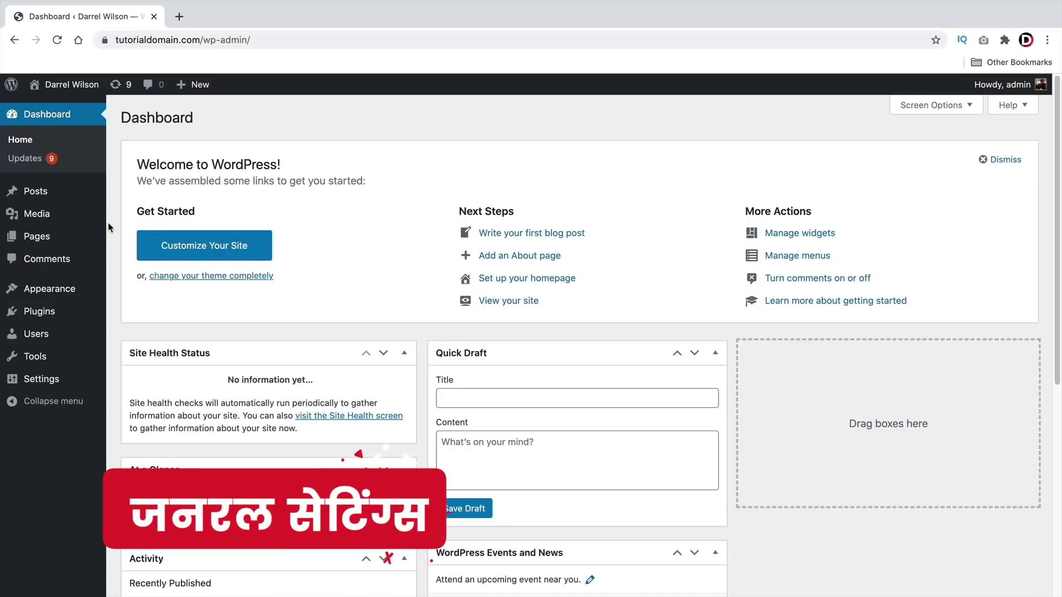
- Open the admin profile, try out several admin color schemes and settle on the Modern scheme
mouse_move(57, 336)
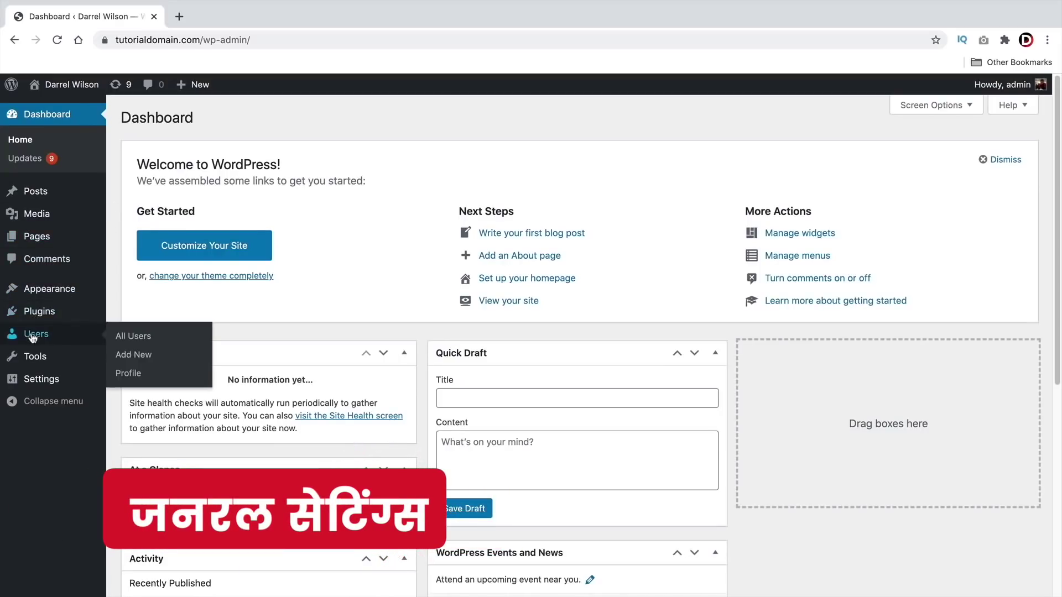
click(135, 375)
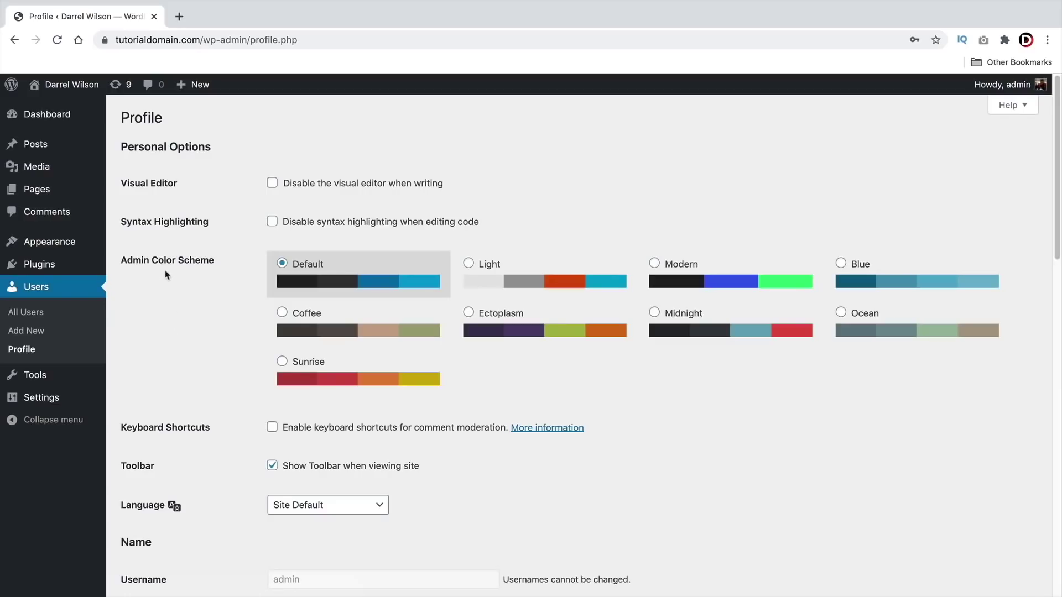
drag(127, 259, 209, 260)
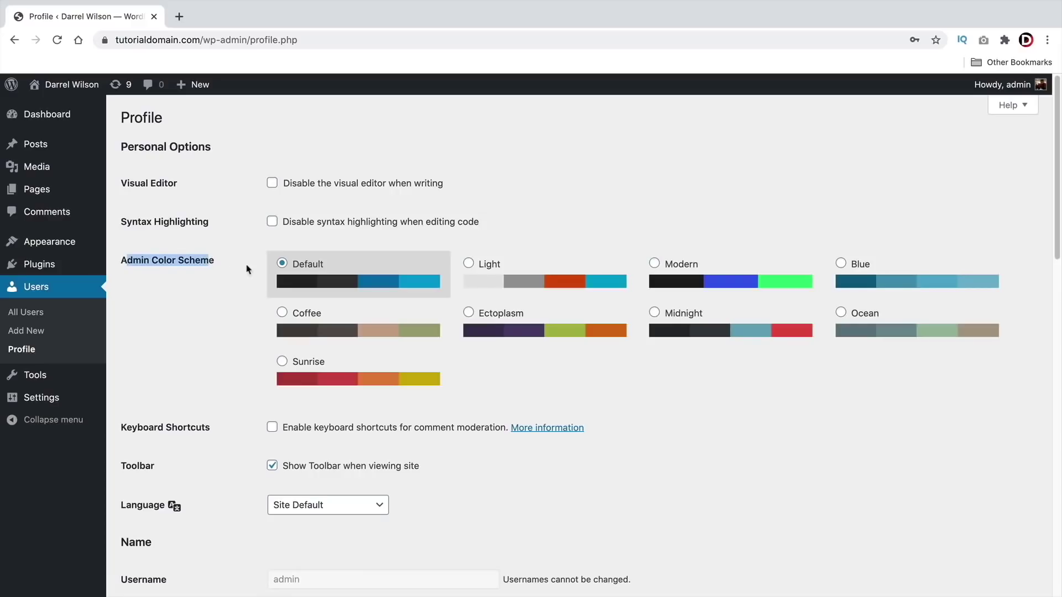
click(655, 264)
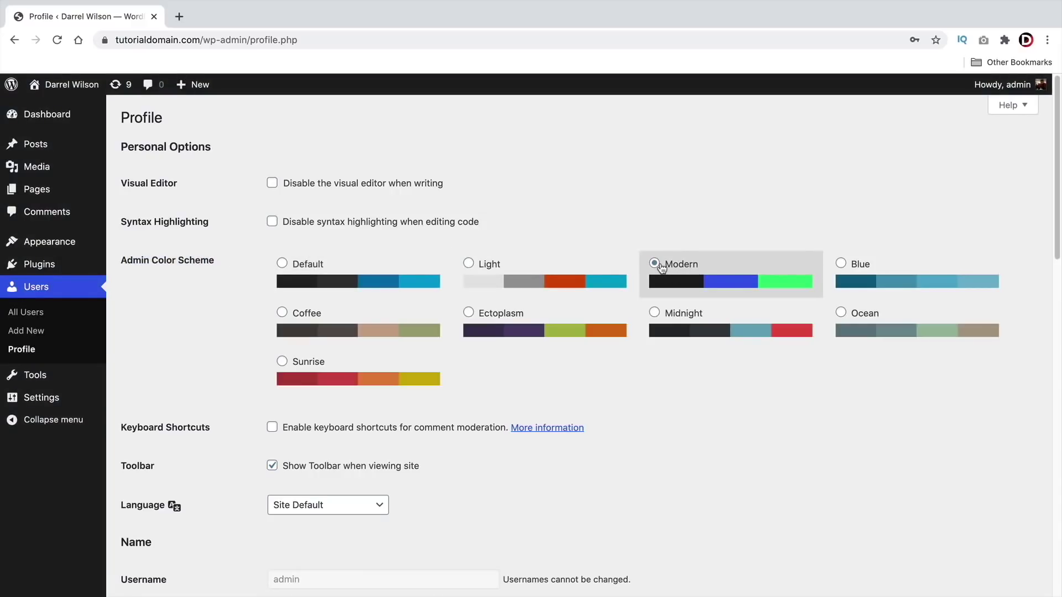
click(680, 323)
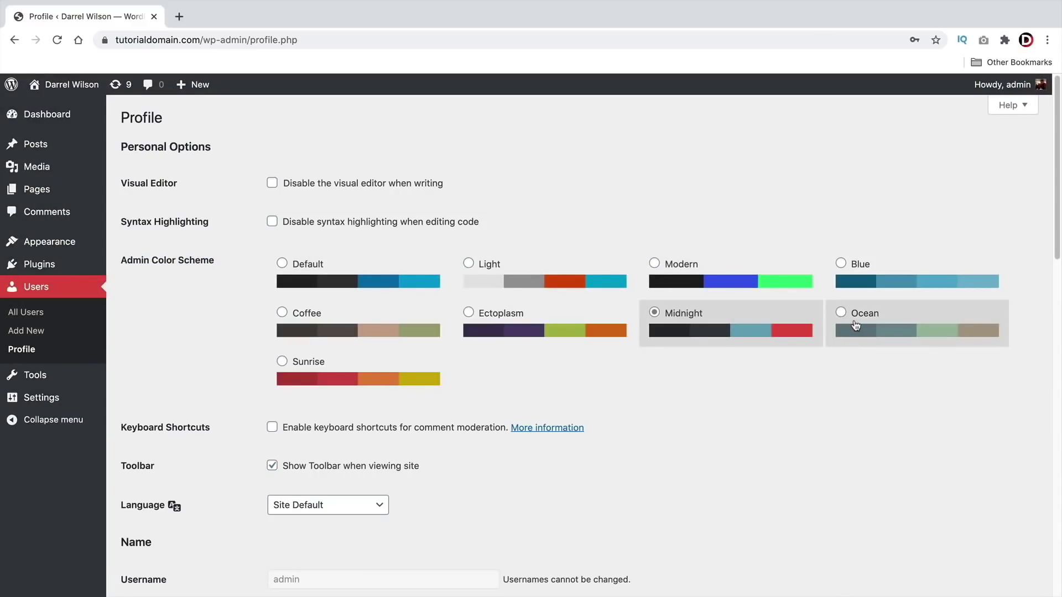
click(856, 325)
click(564, 324)
click(401, 332)
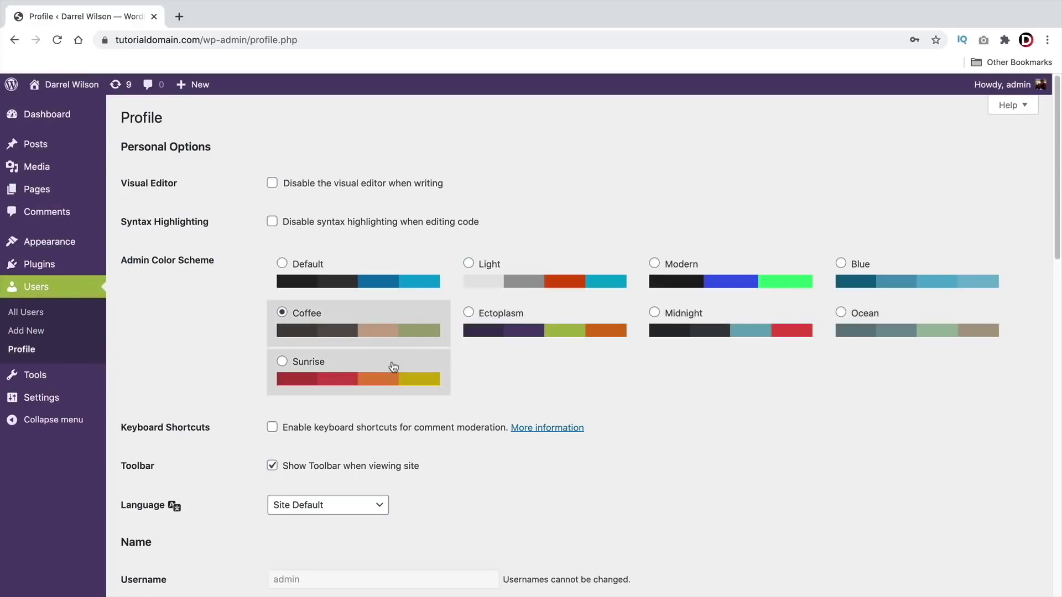
click(395, 369)
click(691, 276)
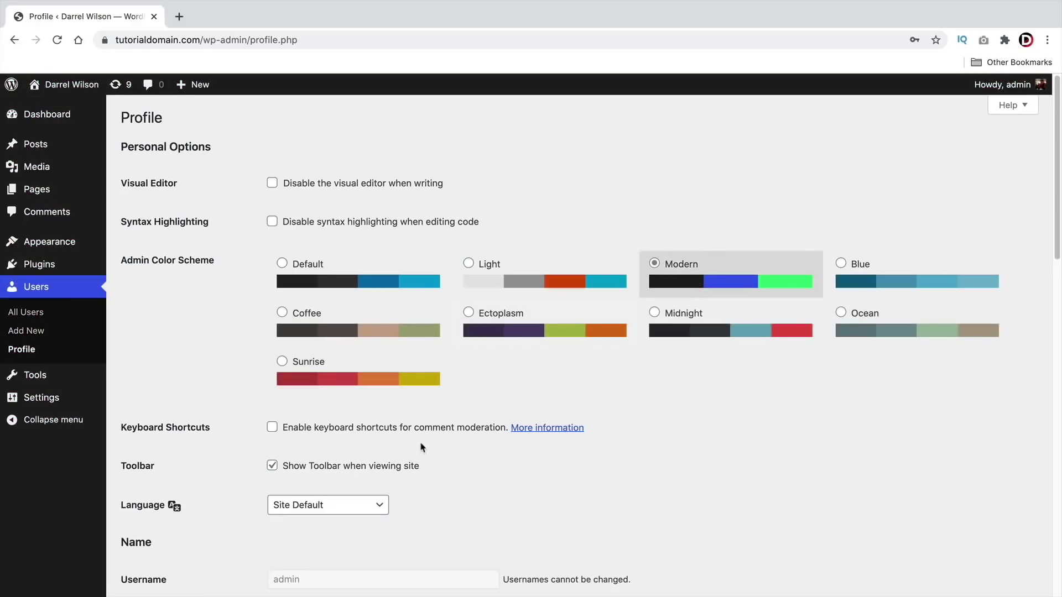
- Check the profile's contact e-mail, start and cancel setting a new password, and update the profile
scroll(398, 431, down, 3)
scroll(398, 430, down, 7)
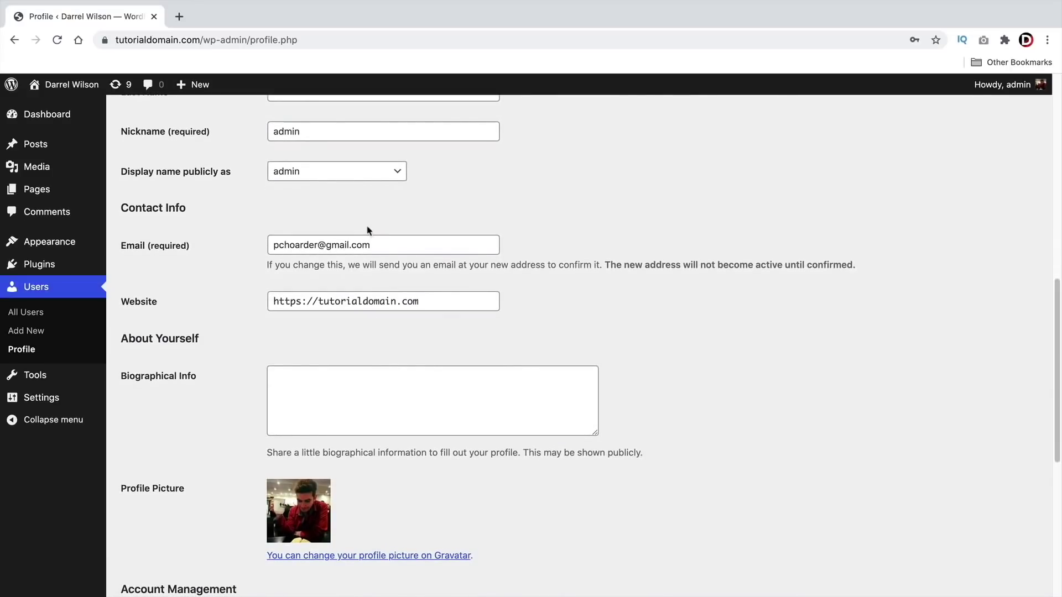
drag(378, 244, 241, 243)
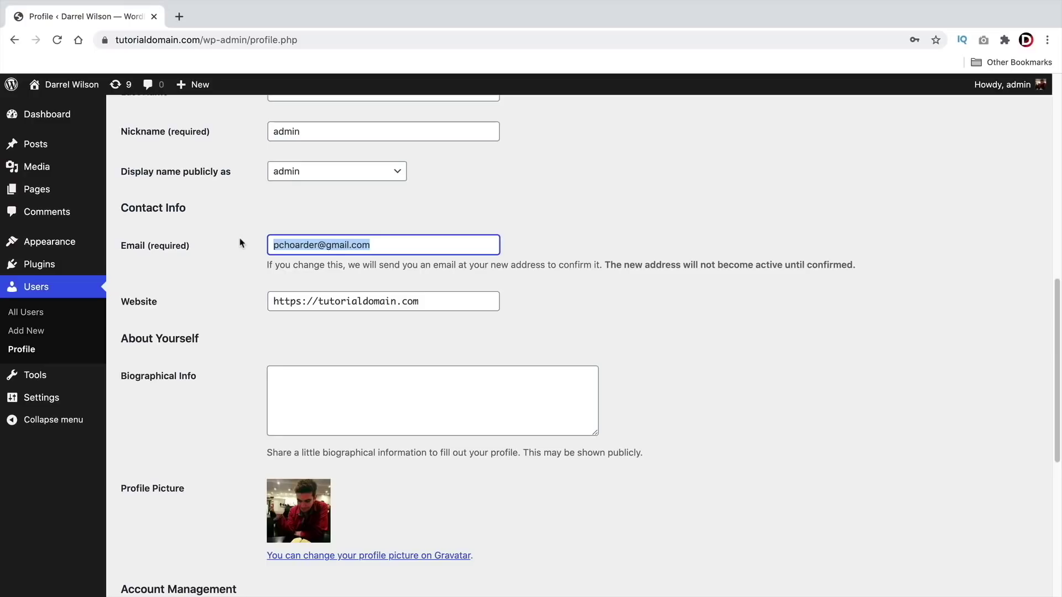
scroll(241, 243, down, 5)
drag(127, 338, 239, 346)
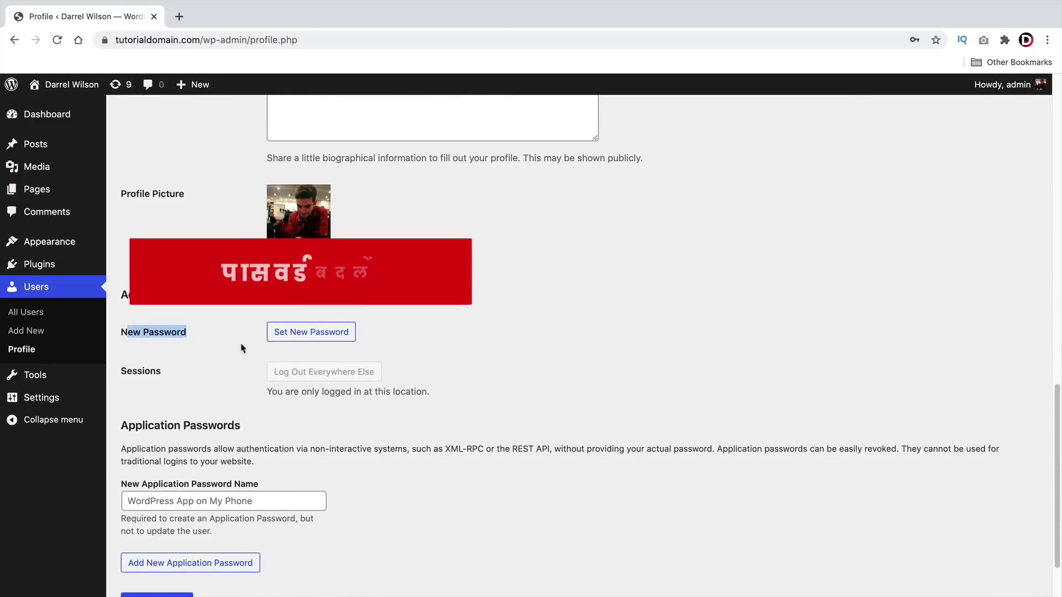
click(297, 339)
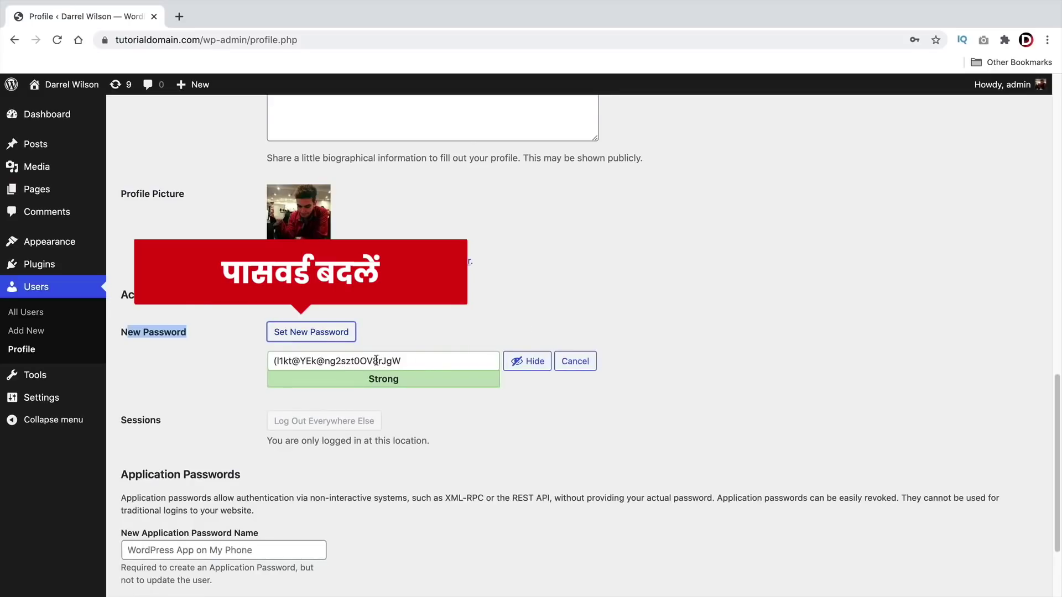
click(559, 362)
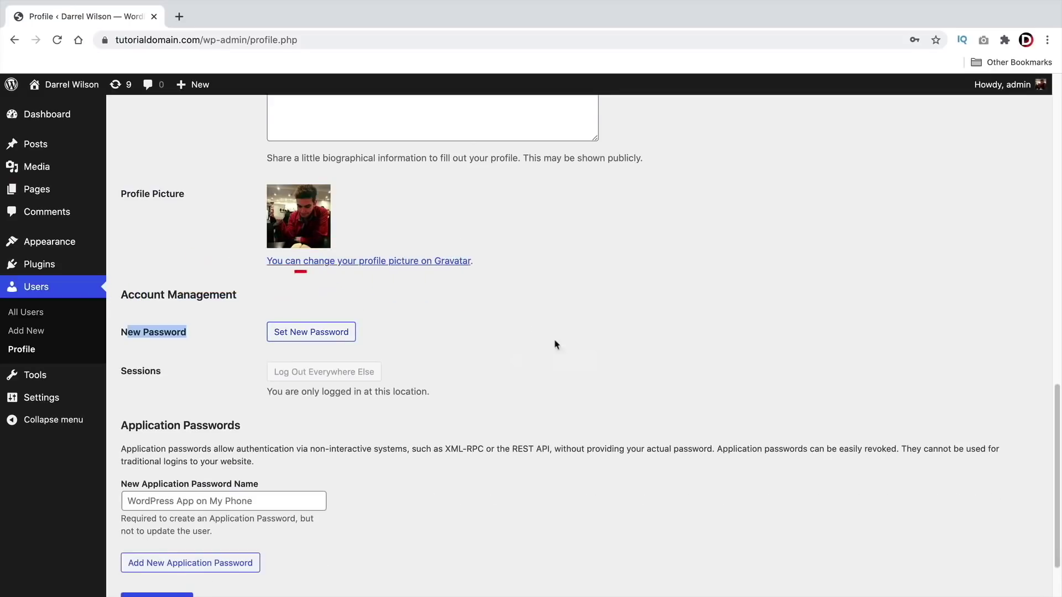
scroll(245, 384, down, 2)
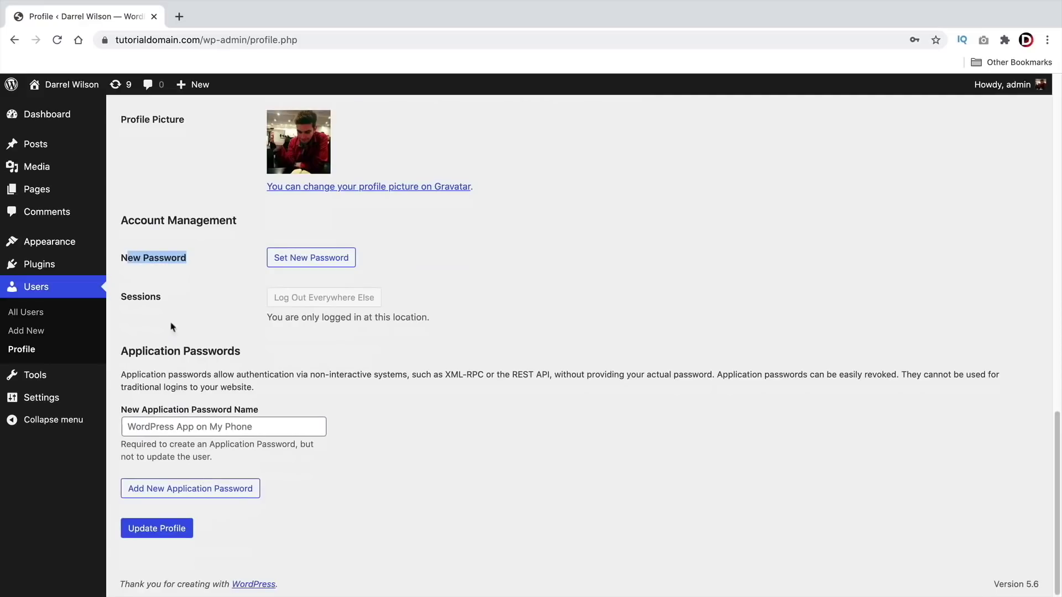
click(157, 532)
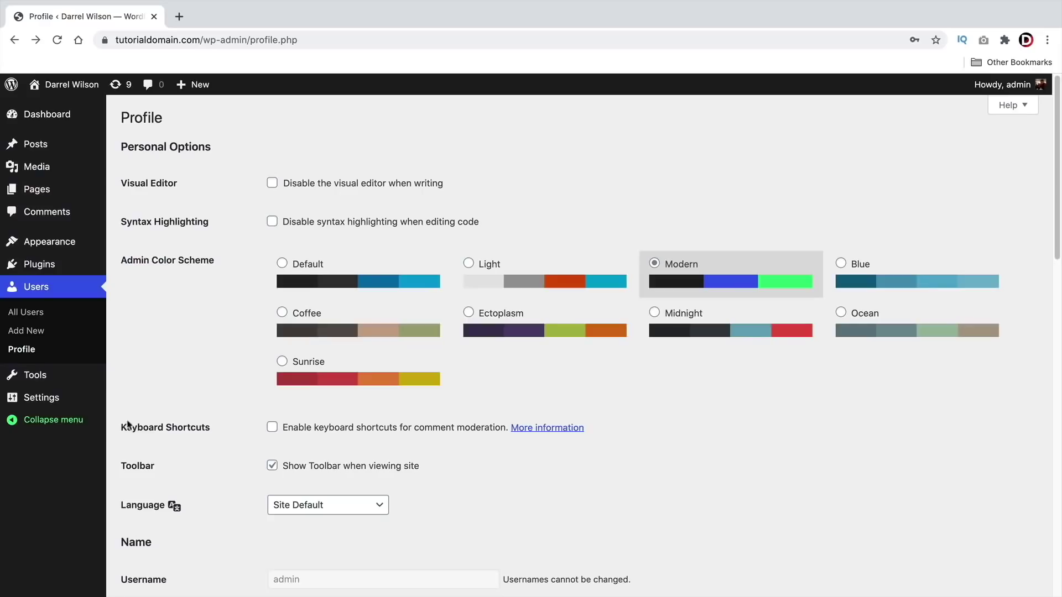
- Open the General Settings and look through the available site languages without changing the selection
mouse_move(44, 399)
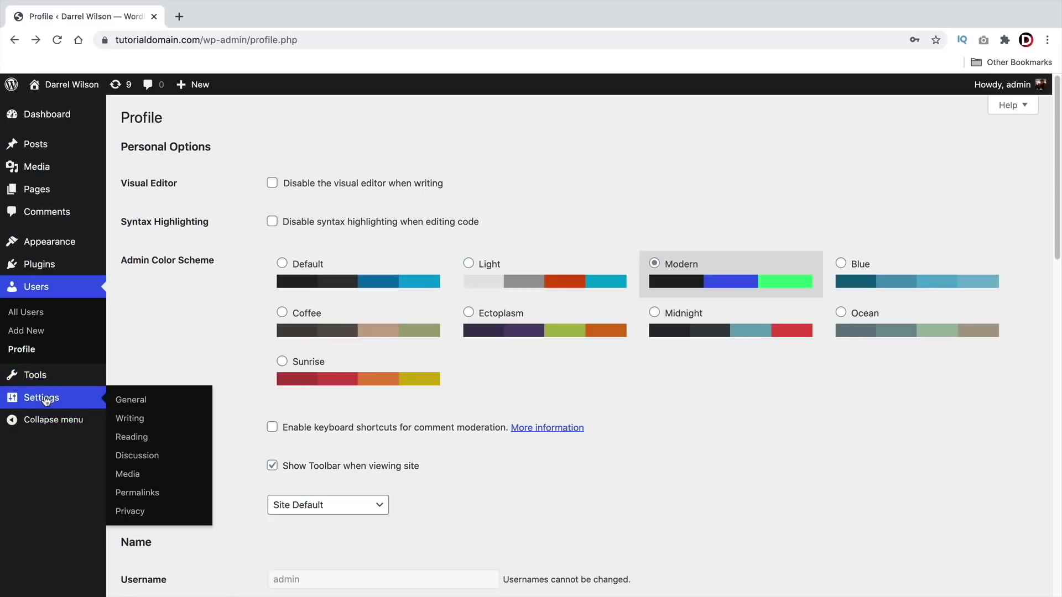
click(131, 400)
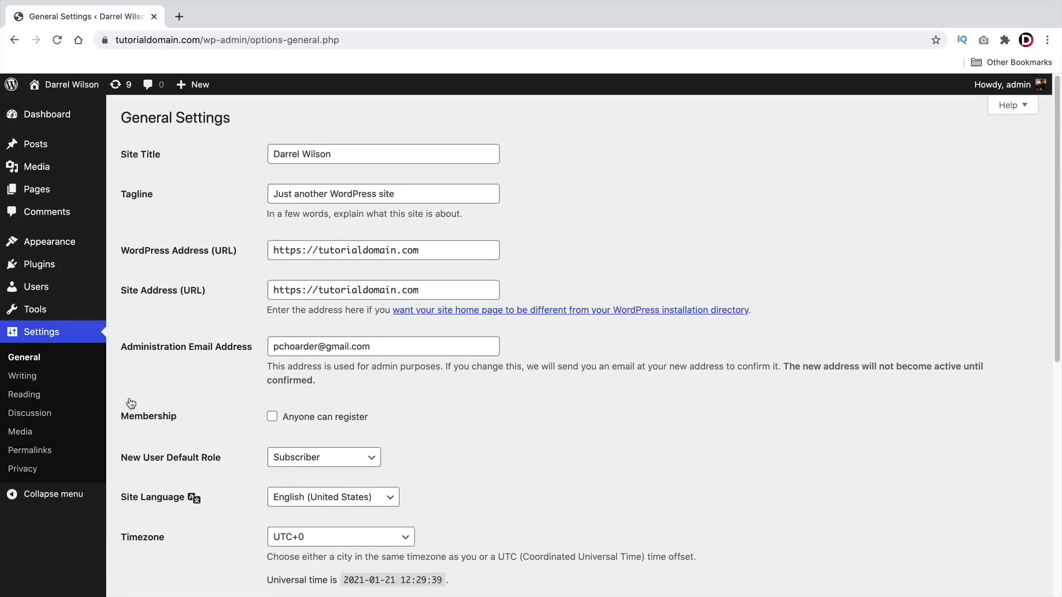
scroll(151, 383, down, 2)
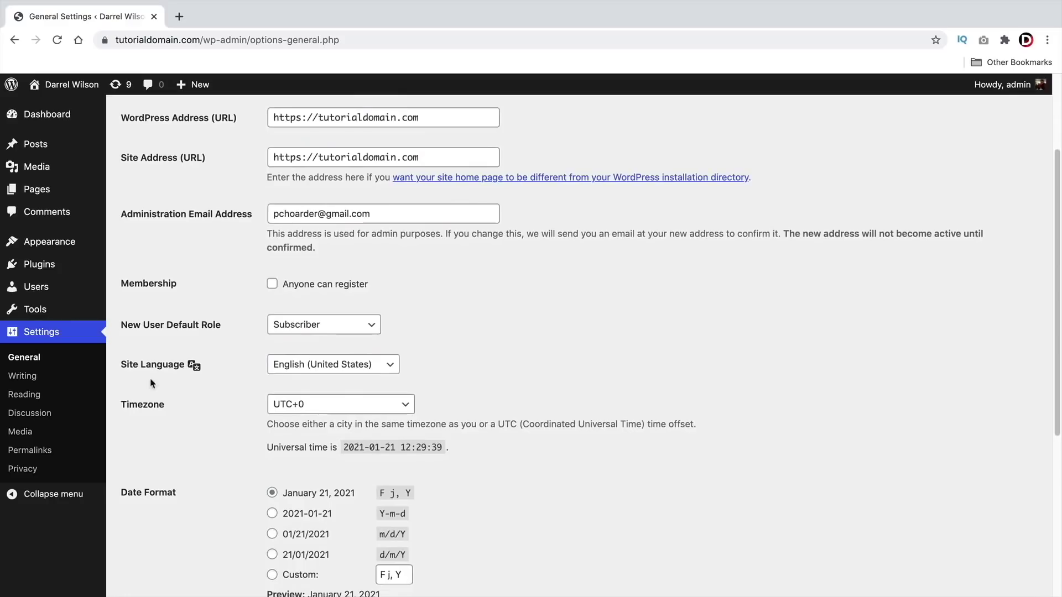
click(288, 365)
scroll(316, 414, down, 10)
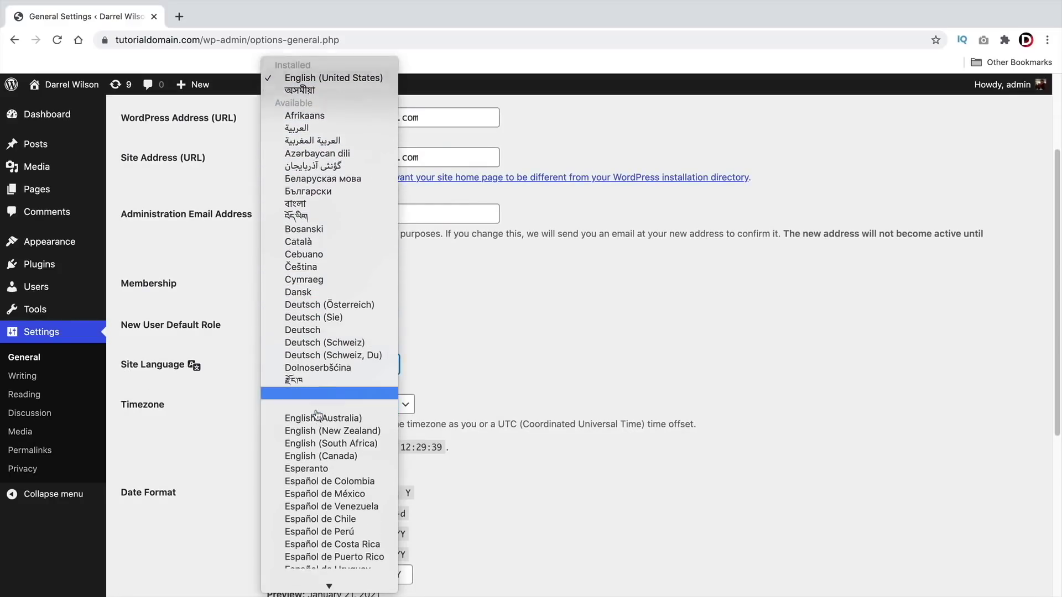
scroll(346, 443, down, 15)
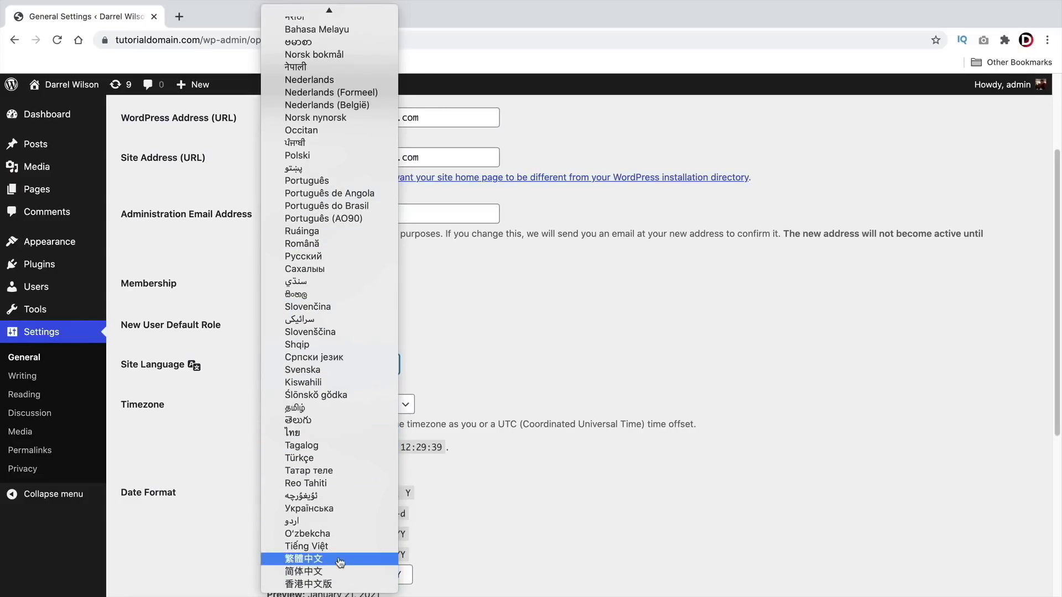
scroll(340, 555, up, 15)
scroll(342, 552, up, 2)
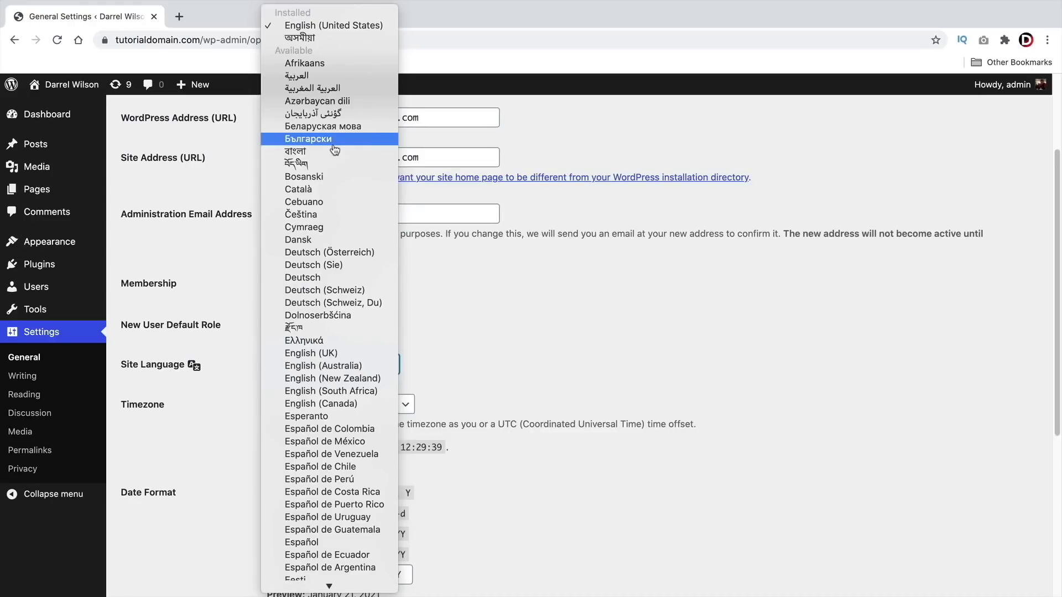
click(533, 343)
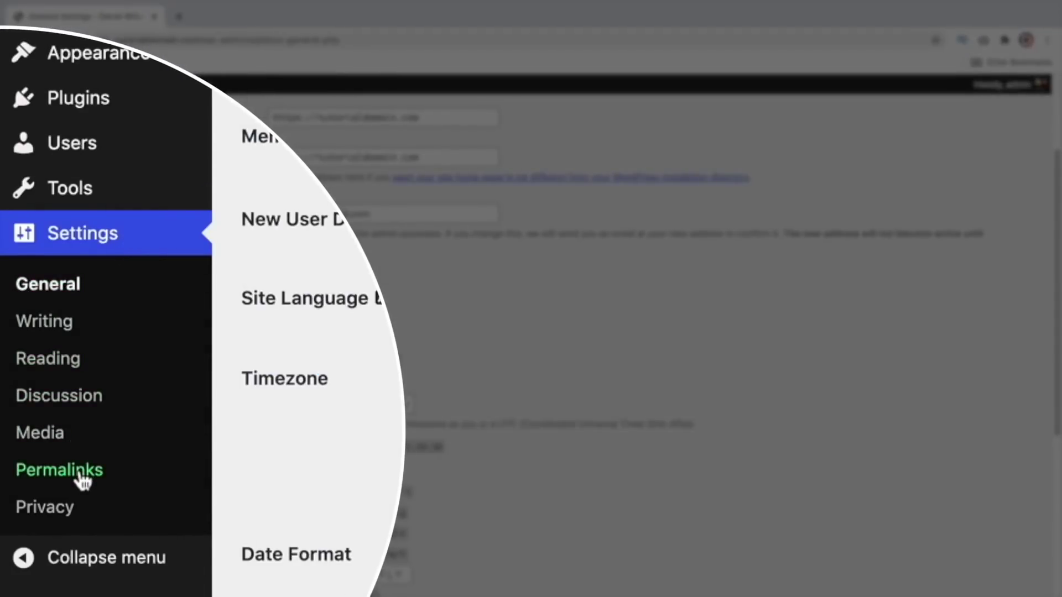
- Set the permalink structure to Post name, comparing it with the Month and name format, and save the changes
click(82, 480)
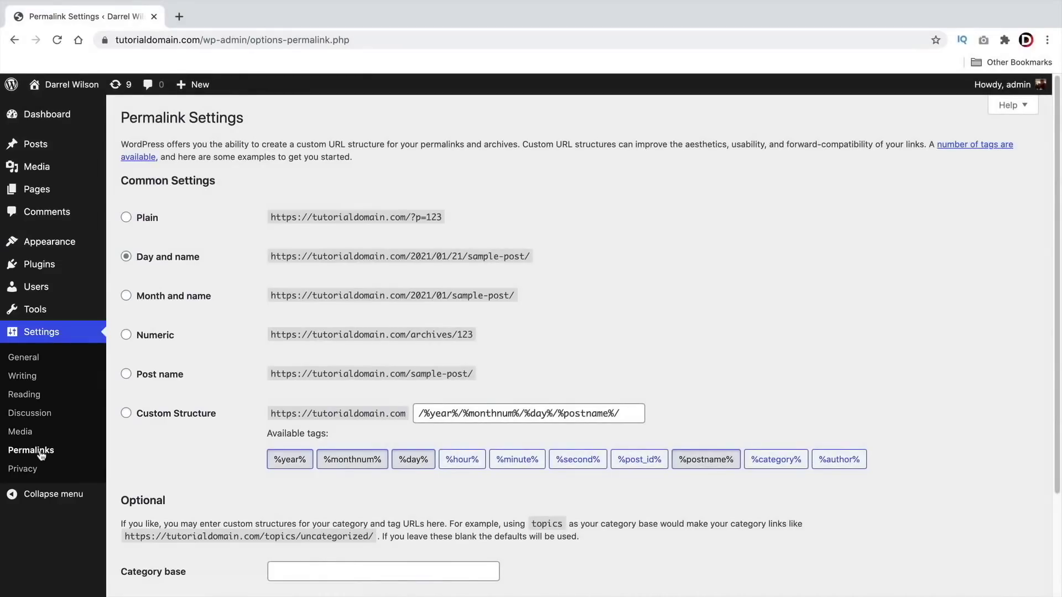
click(127, 375)
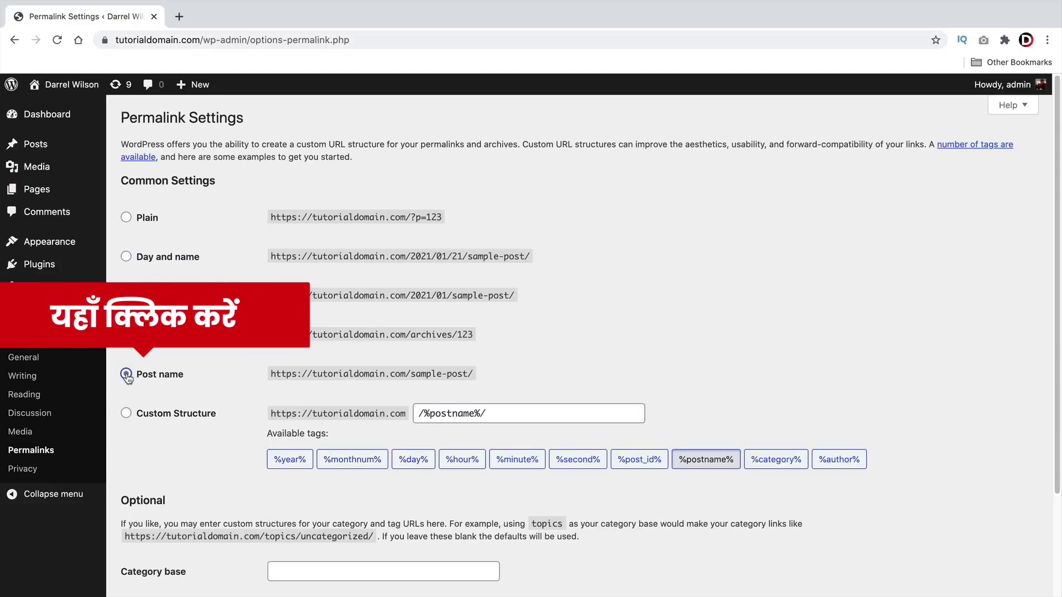
drag(312, 374, 466, 371)
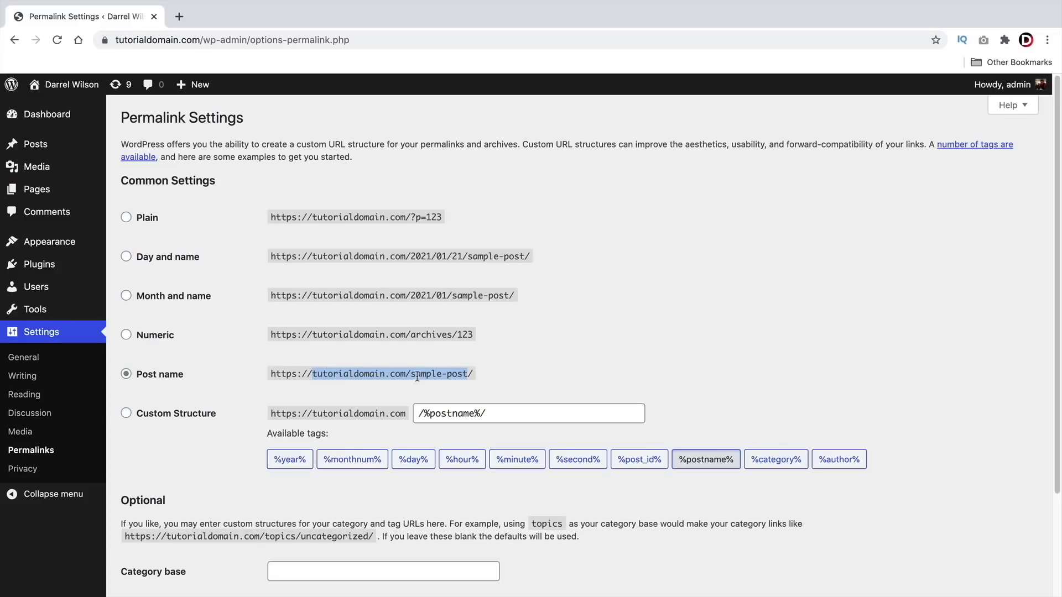
drag(401, 299, 451, 294)
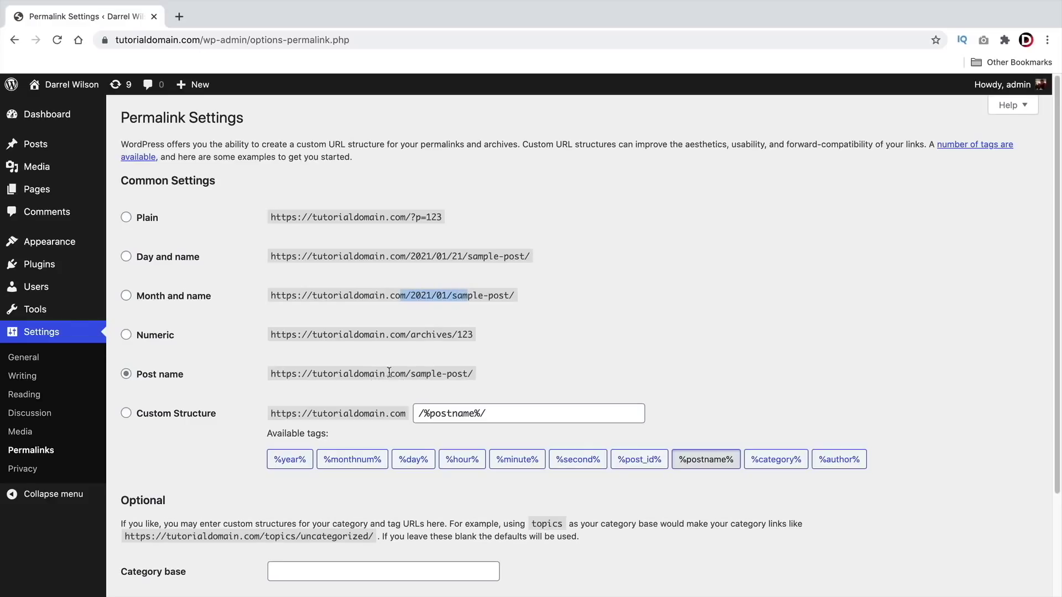
drag(318, 374, 468, 376)
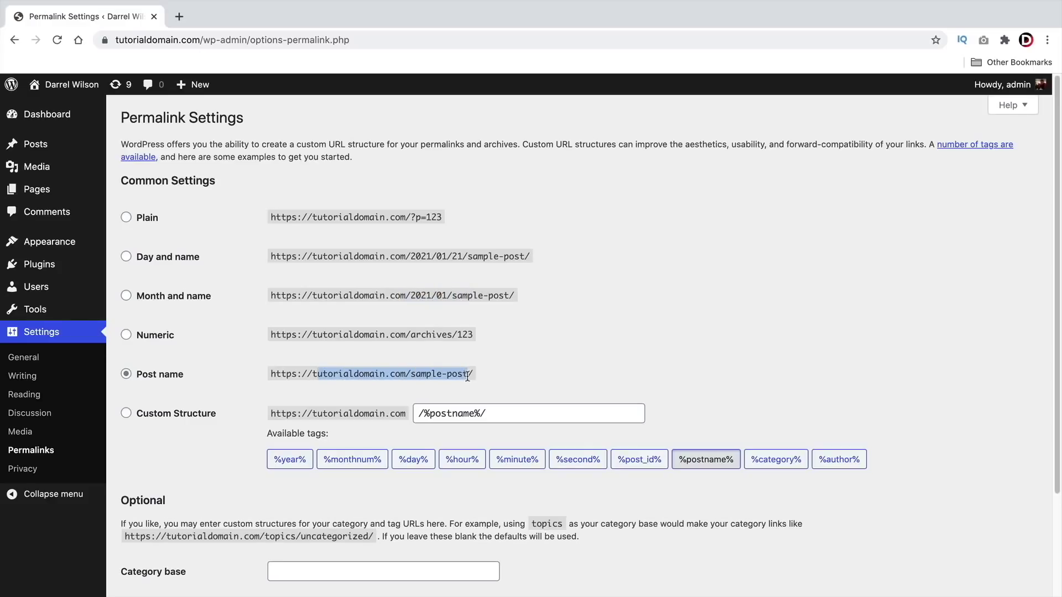
click(127, 374)
scroll(128, 387, down, 3)
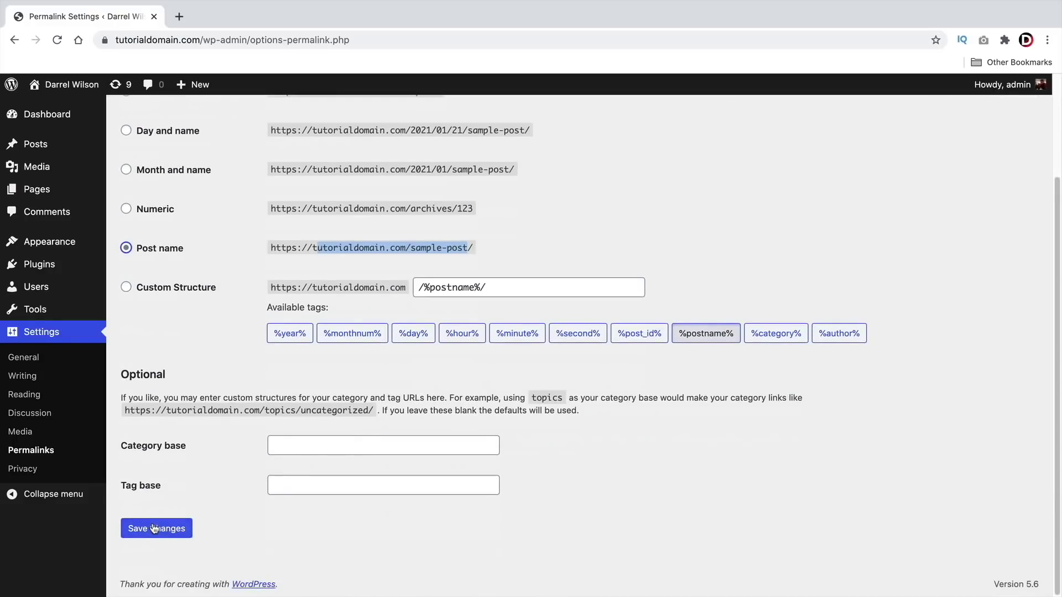
click(154, 529)
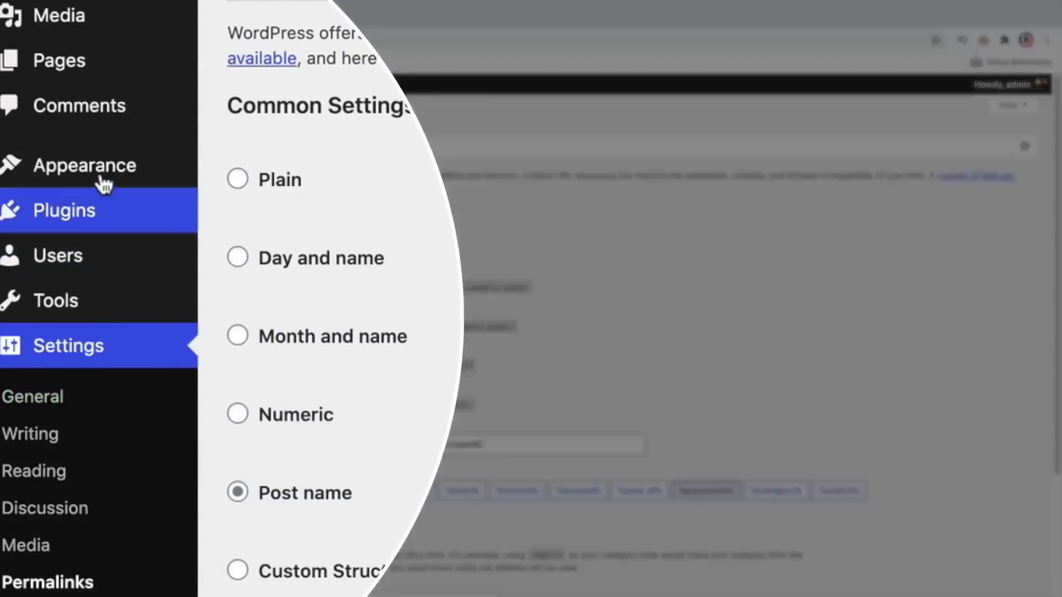
- Open the installed themes, start adding a new theme and browse the popular themes
mouse_move(23, 244)
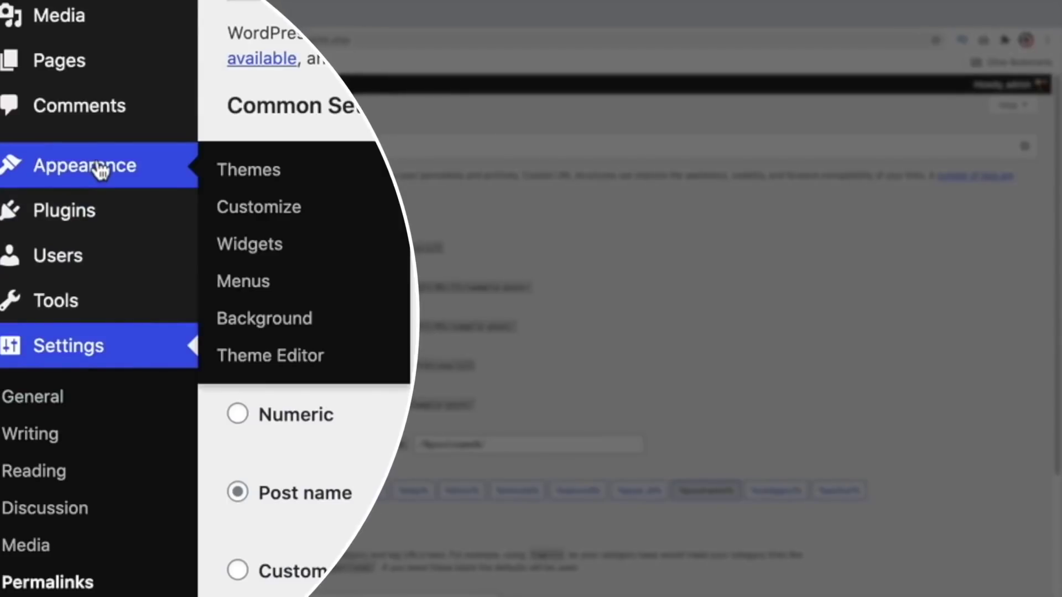
click(264, 178)
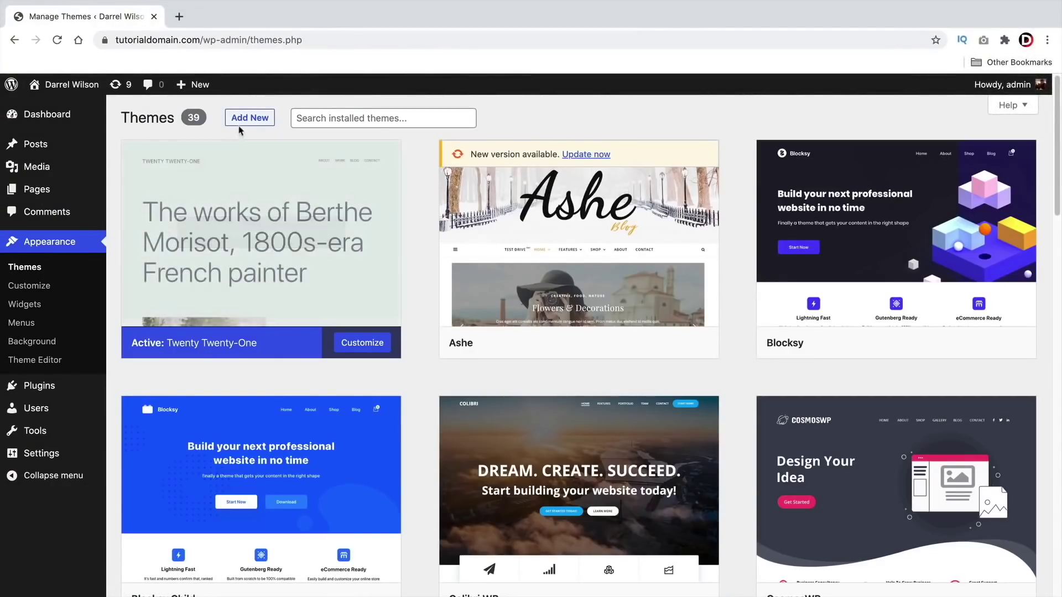
click(250, 118)
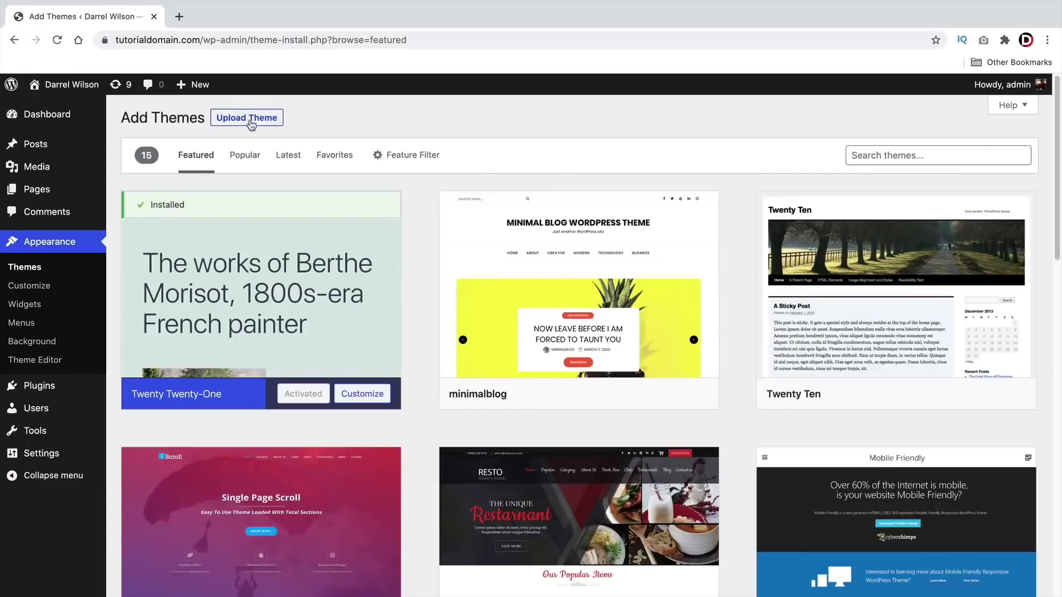
click(245, 156)
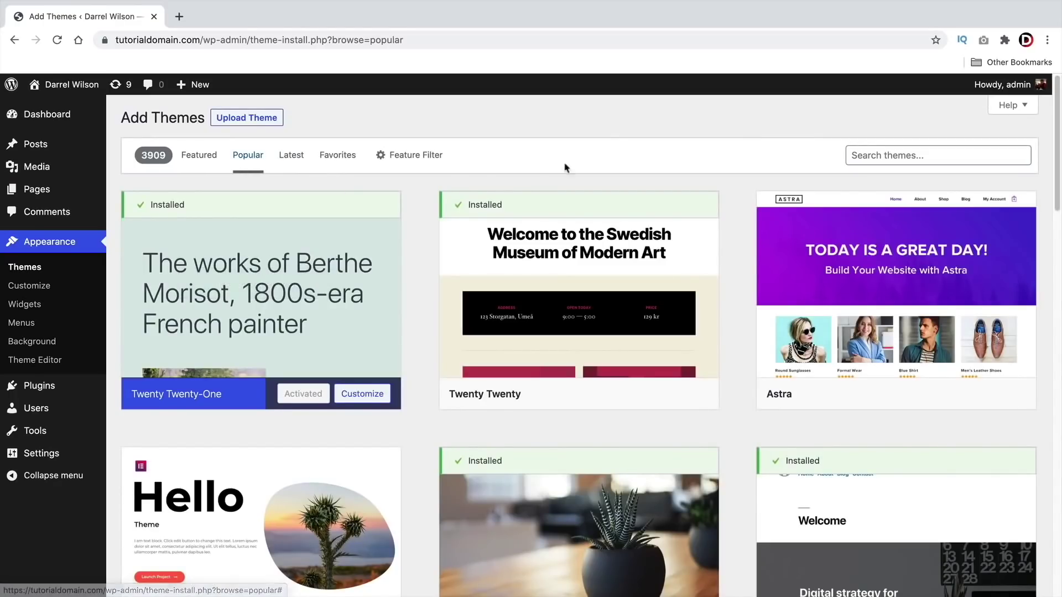
scroll(413, 220, down, 5)
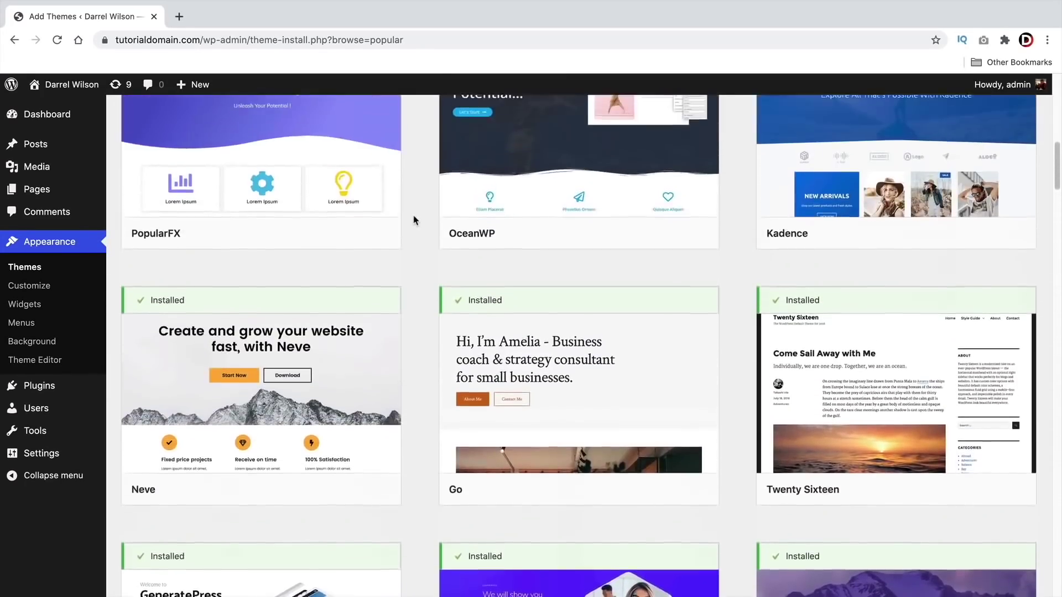
scroll(414, 220, up, 10)
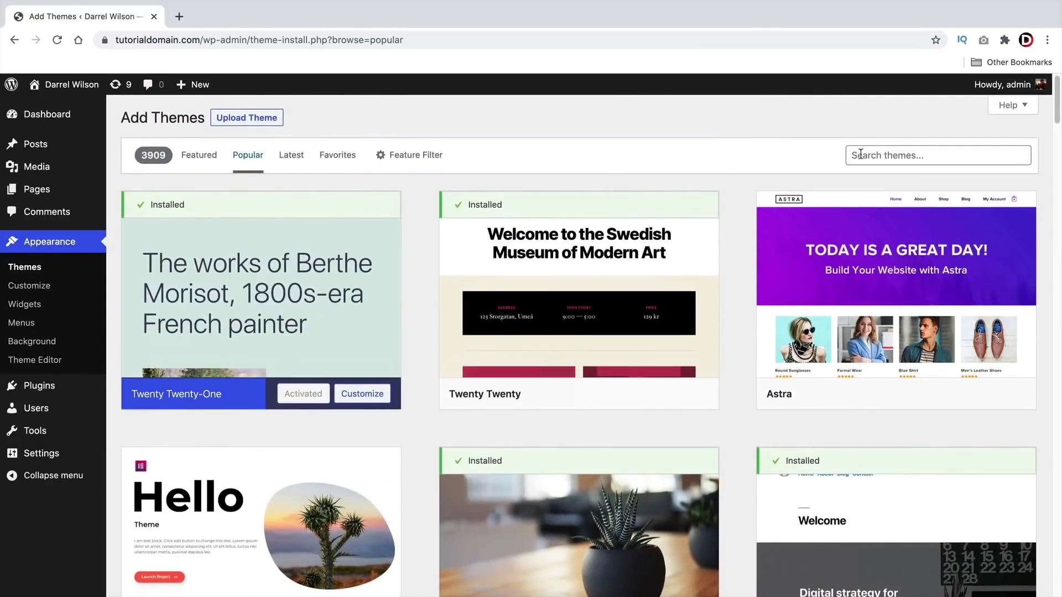
- Search the theme directory for "astra" and clear the search again
click(957, 156)
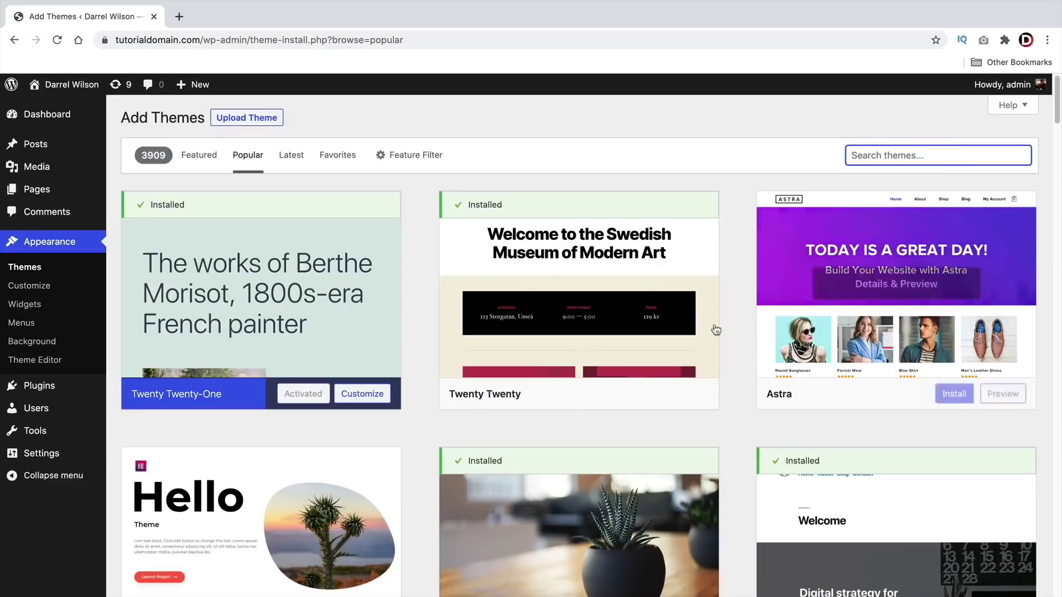
mouse_move(893, 243)
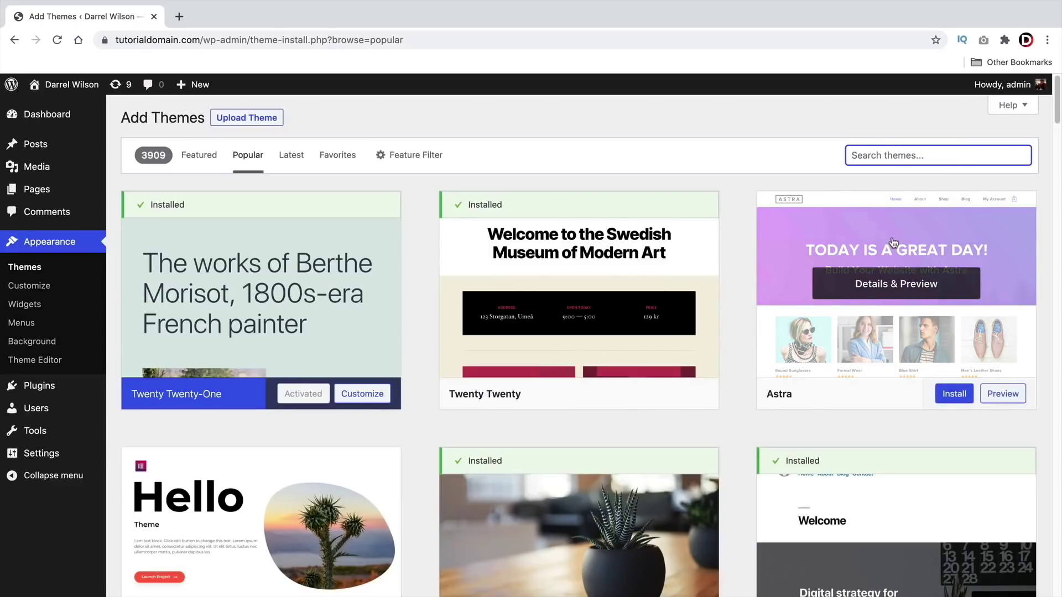
text(astra)
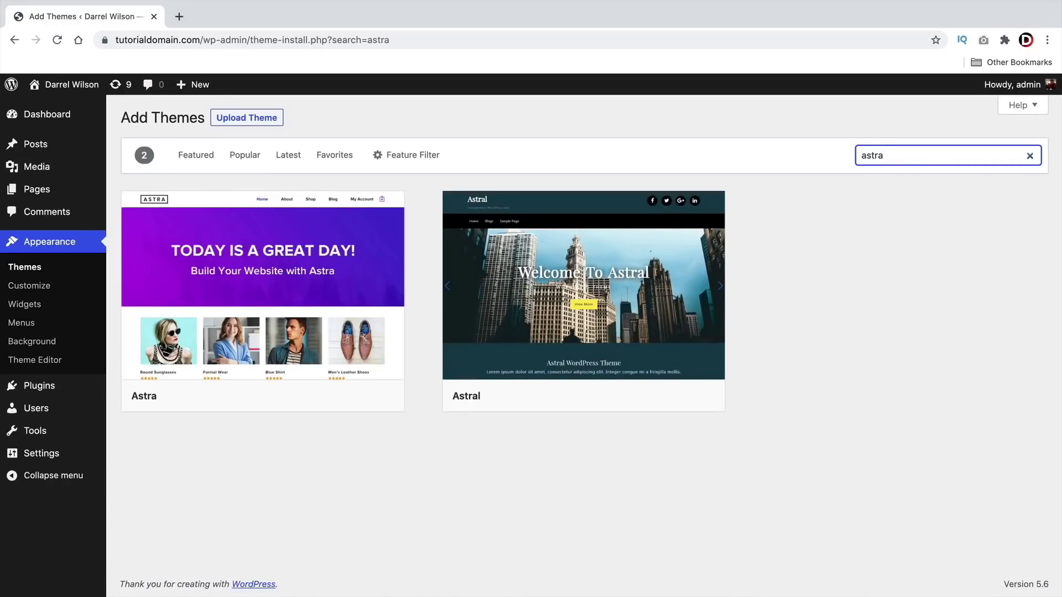
key(BackSpace)
key(BackSpace)
key(BackSpace)
key(BackSpace)
key(BackSpace)
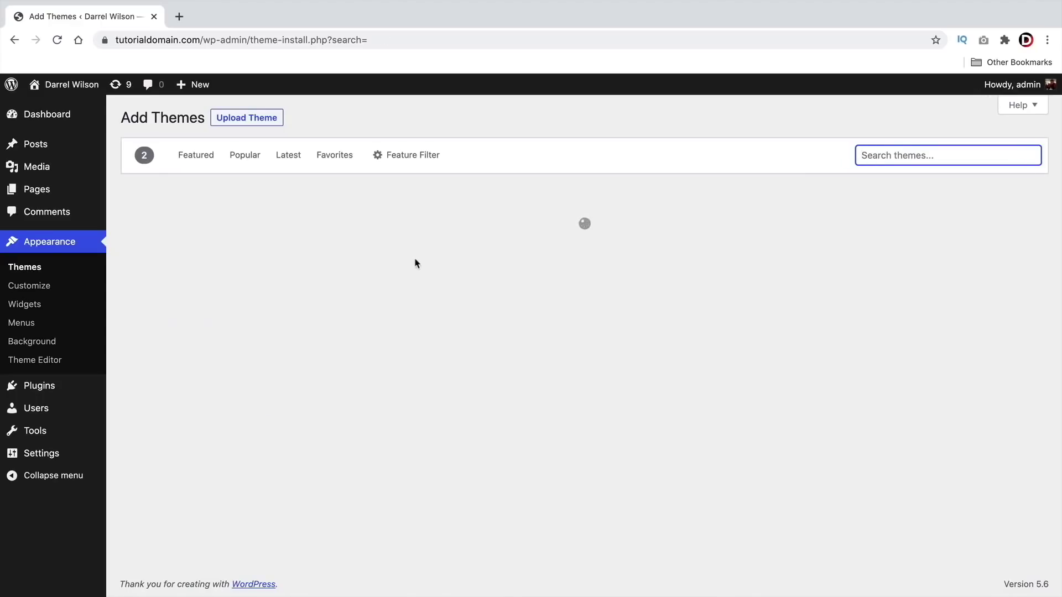
scroll(611, 403, down, 3)
scroll(625, 403, up, 3)
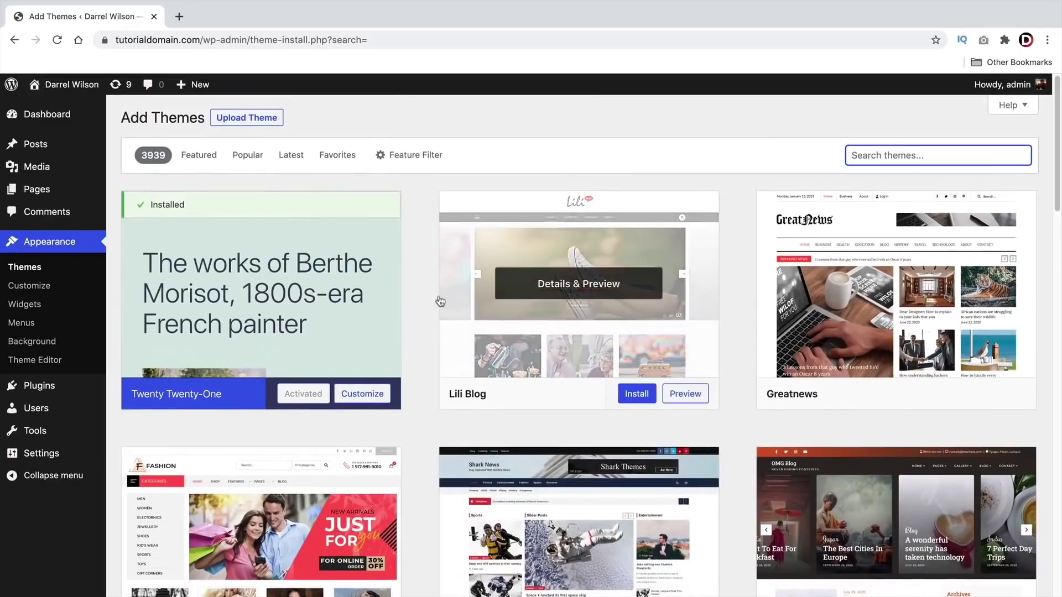
- Install the Astra theme from the popular themes and activate it
click(247, 156)
scroll(367, 252, down, 3)
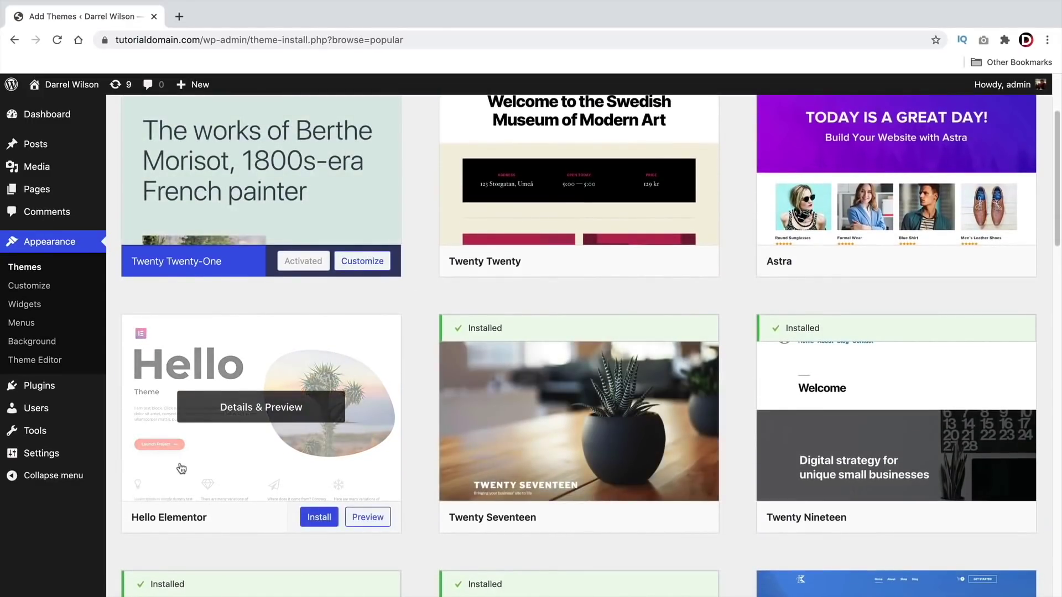
scroll(507, 373, up, 3)
mouse_move(818, 323)
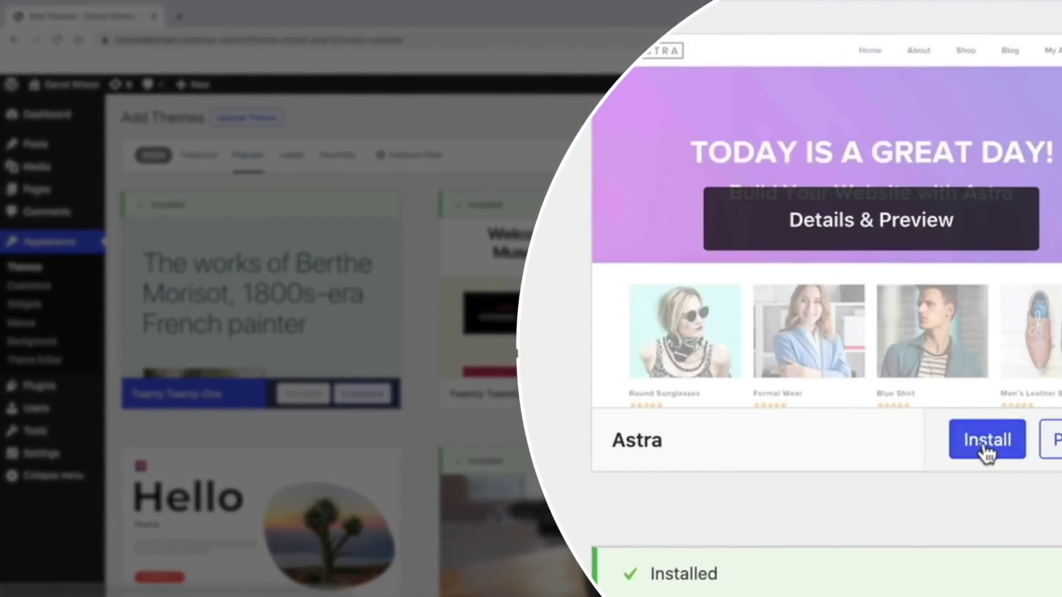
click(986, 445)
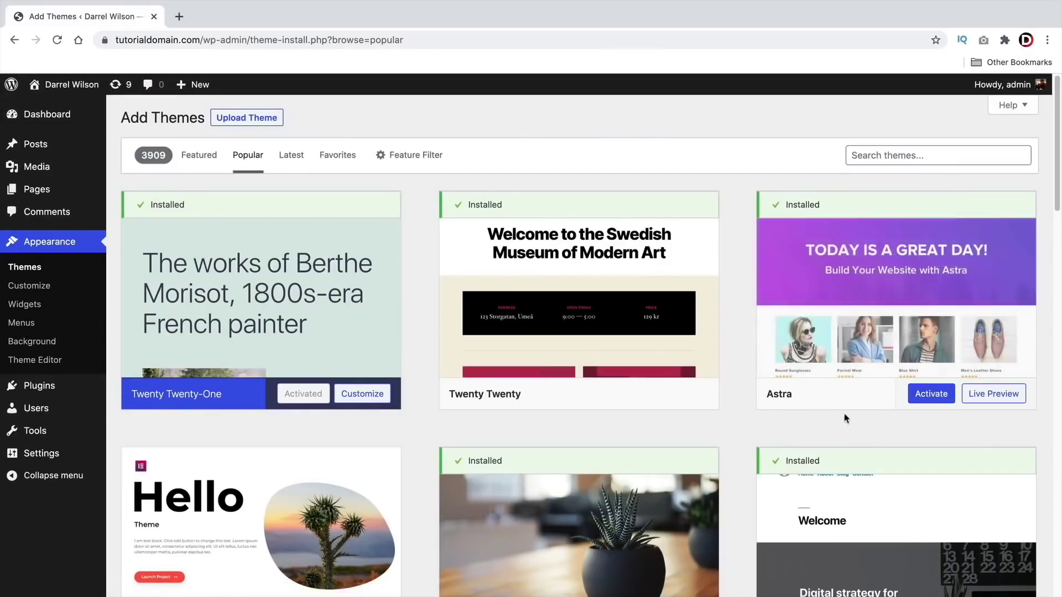
click(931, 393)
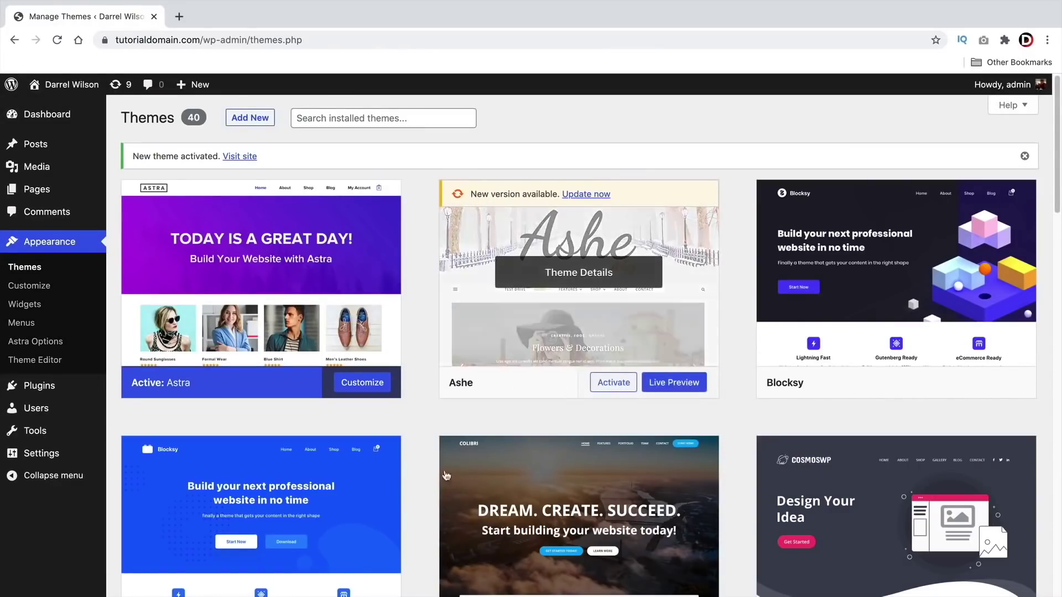
- View the live site with the Astra theme and return to the admin dashboard
mouse_move(858, 303)
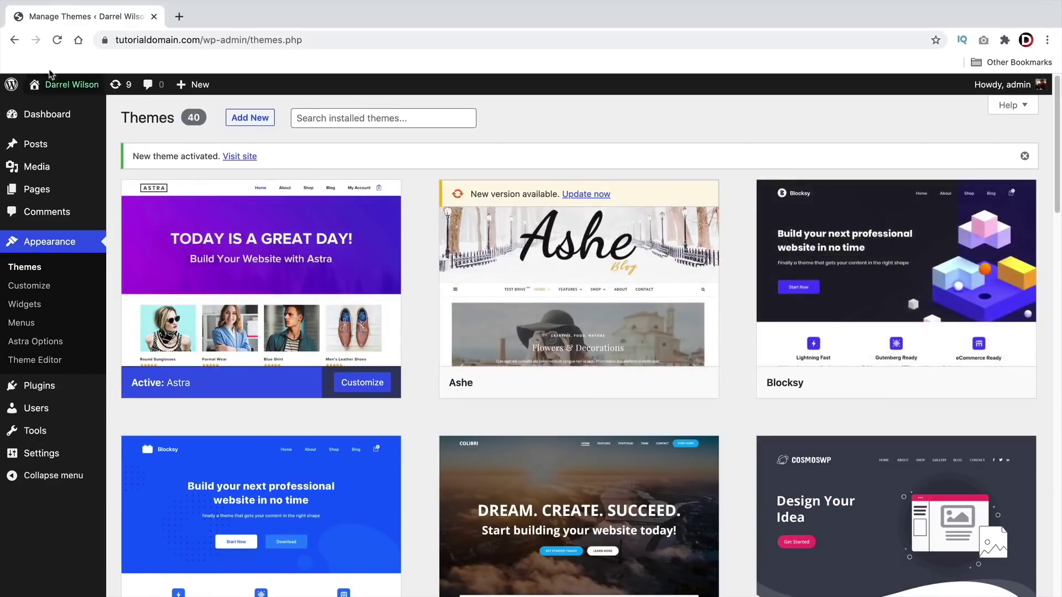
click(51, 109)
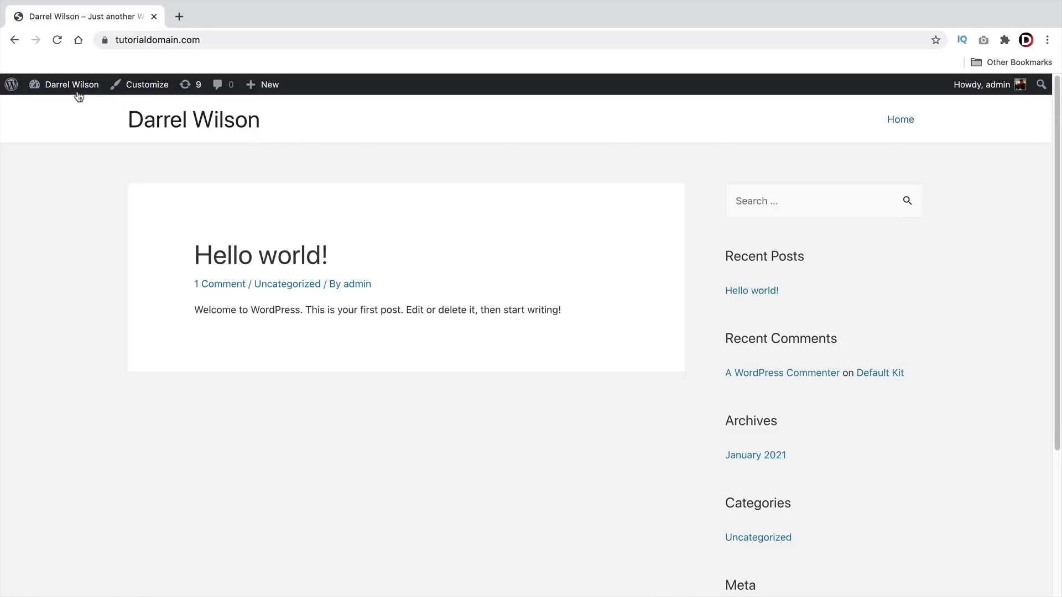
mouse_move(75, 88)
click(70, 113)
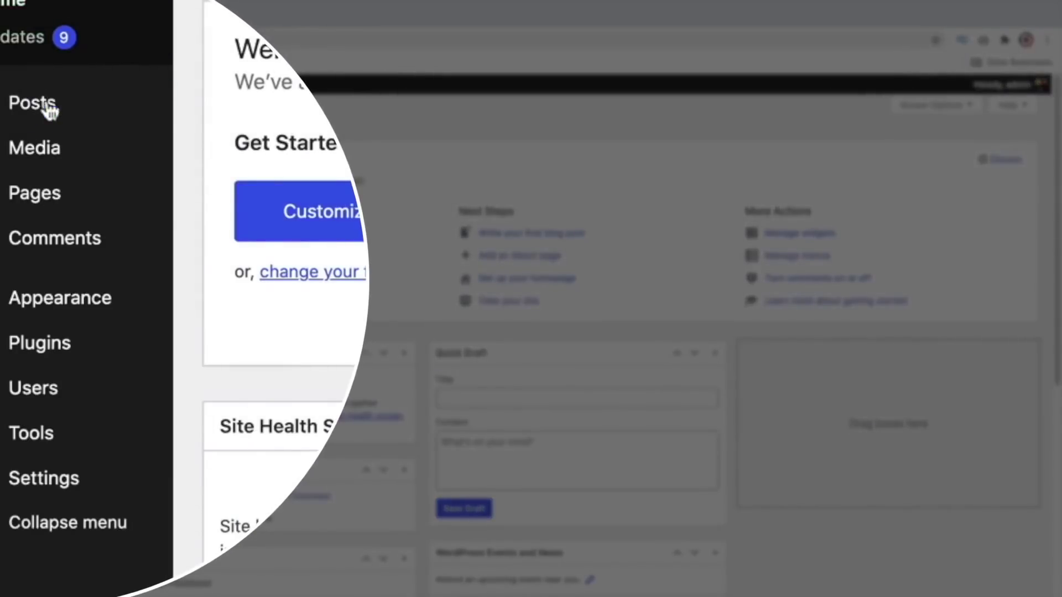
- Add a new page titled "Home", publish it and return to the list of all pages
mouse_move(28, 201)
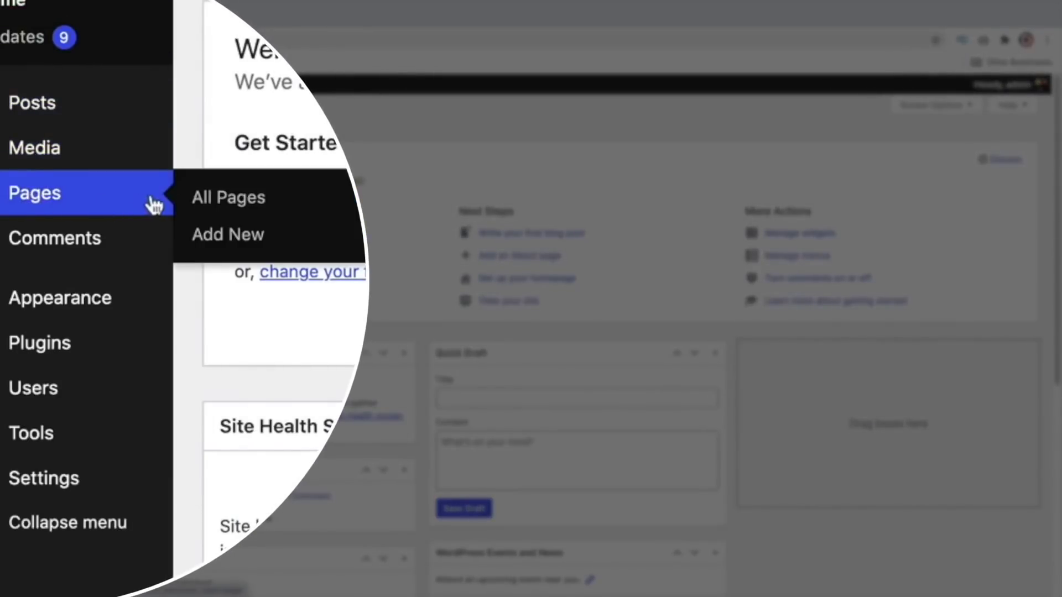
click(234, 204)
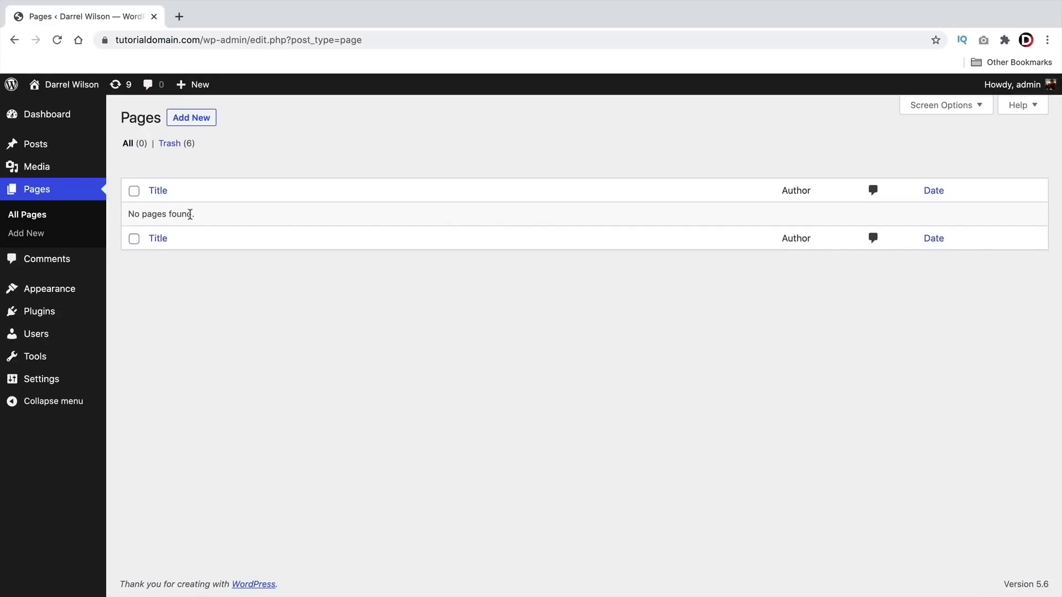
click(183, 123)
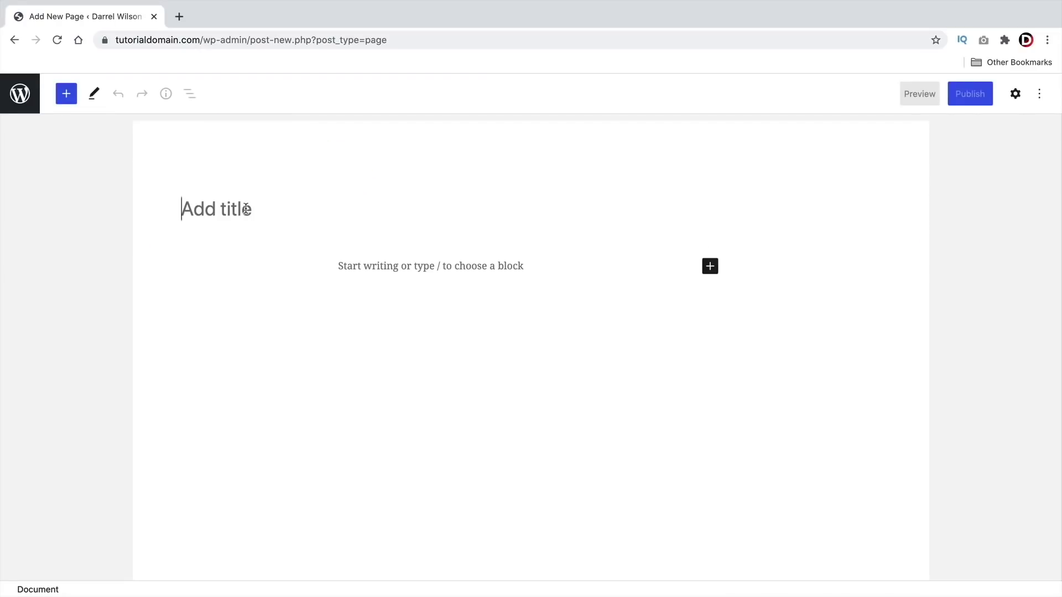
text(Home)
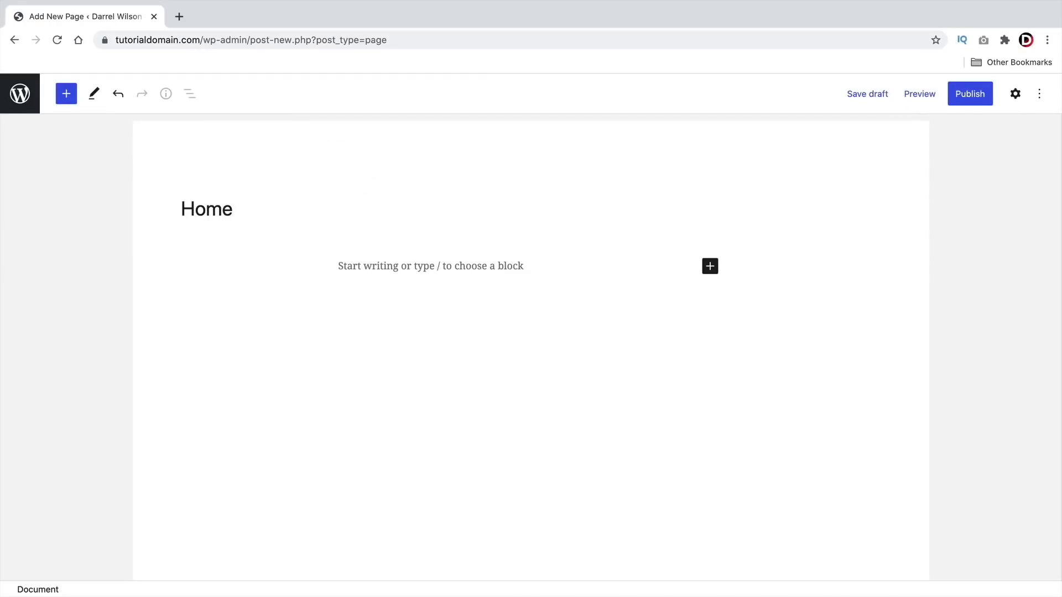
click(975, 97)
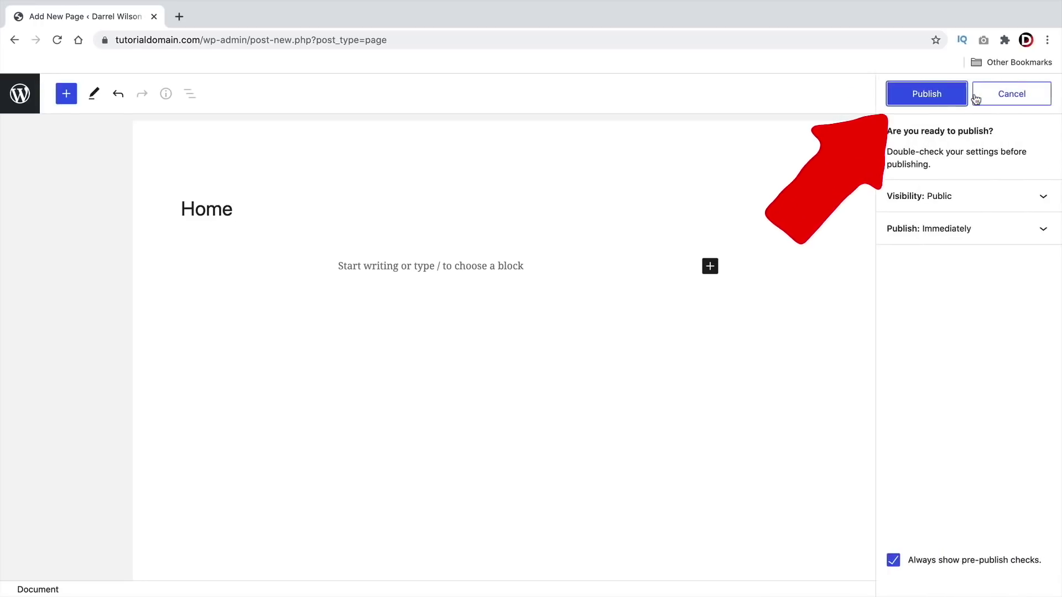
click(933, 92)
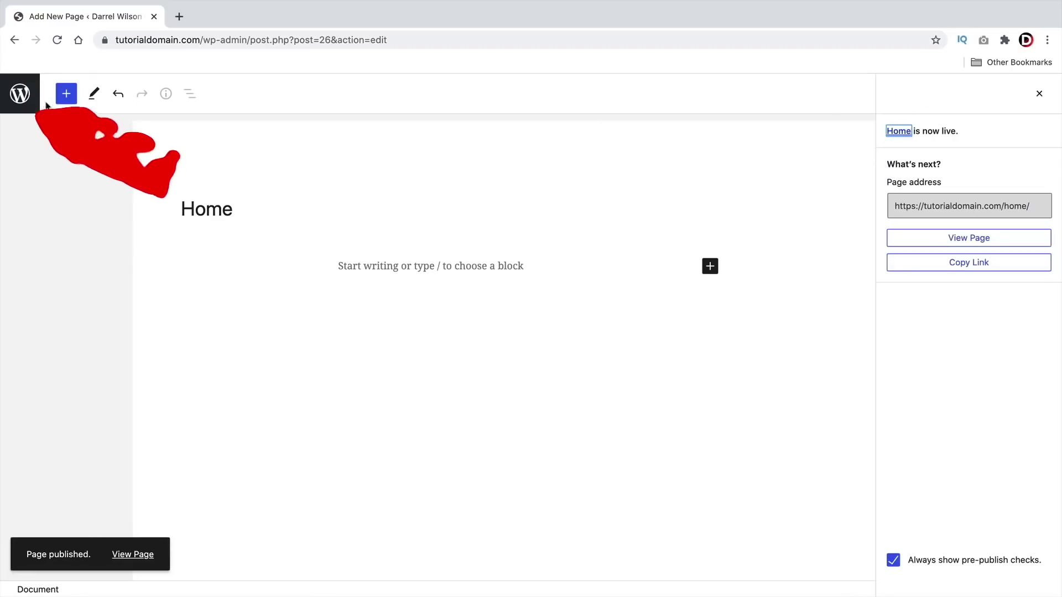
click(27, 101)
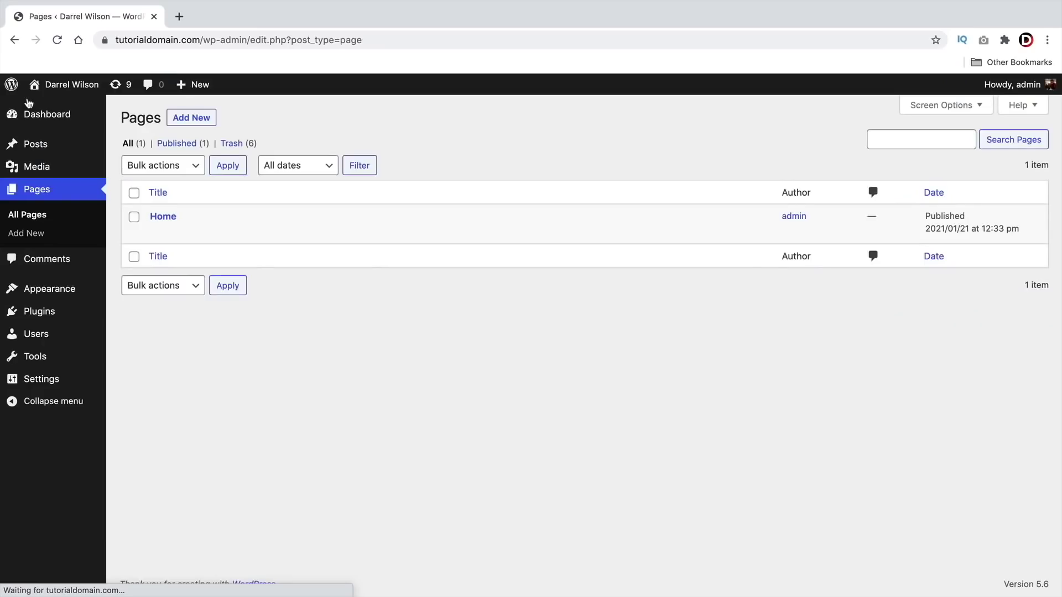
- Add and publish a new page titled "About", returning to the page list
click(178, 126)
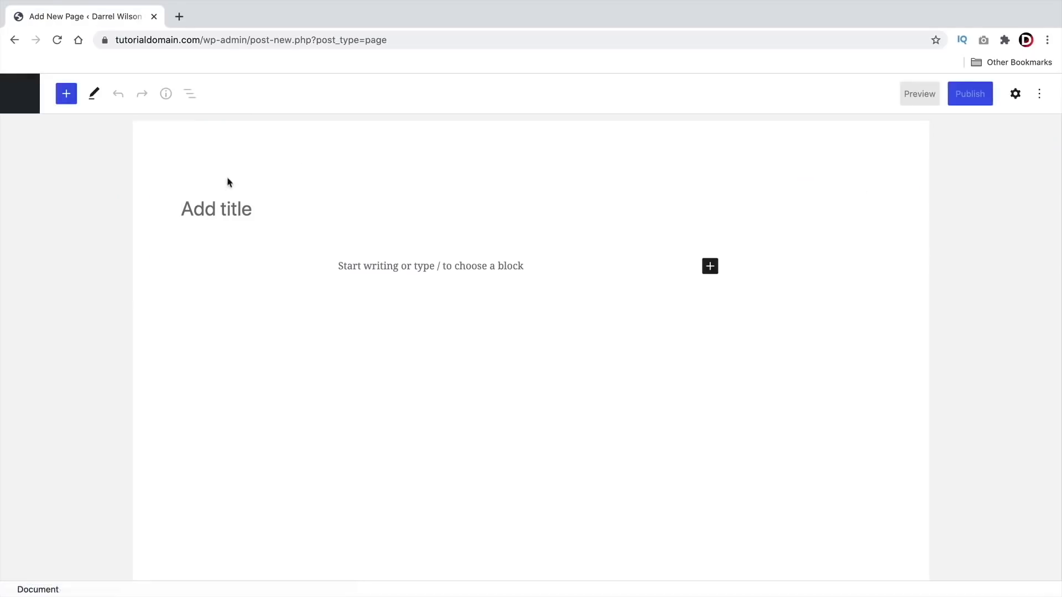
text(About)
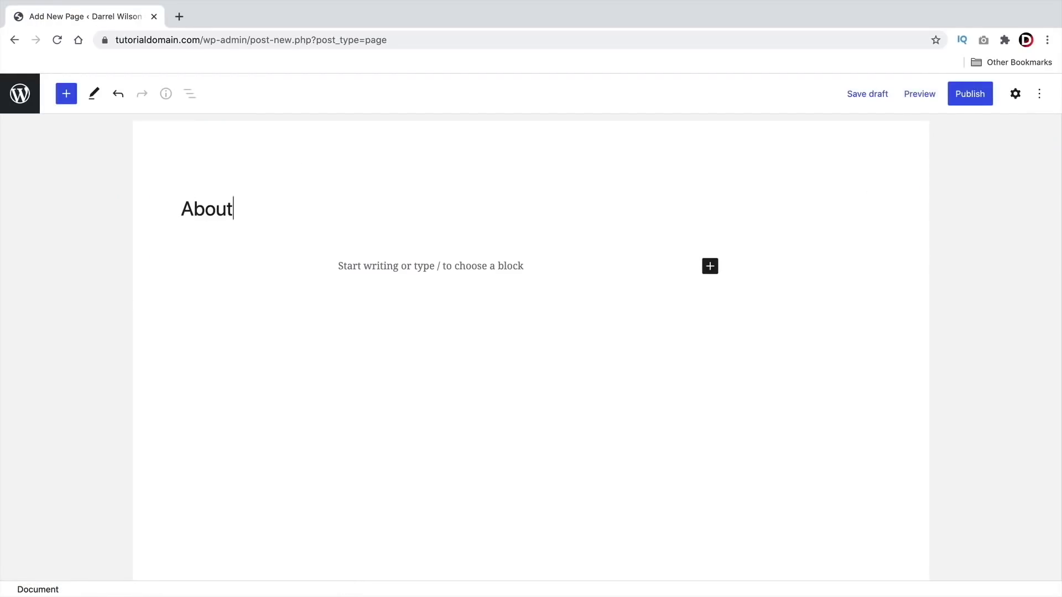
click(970, 94)
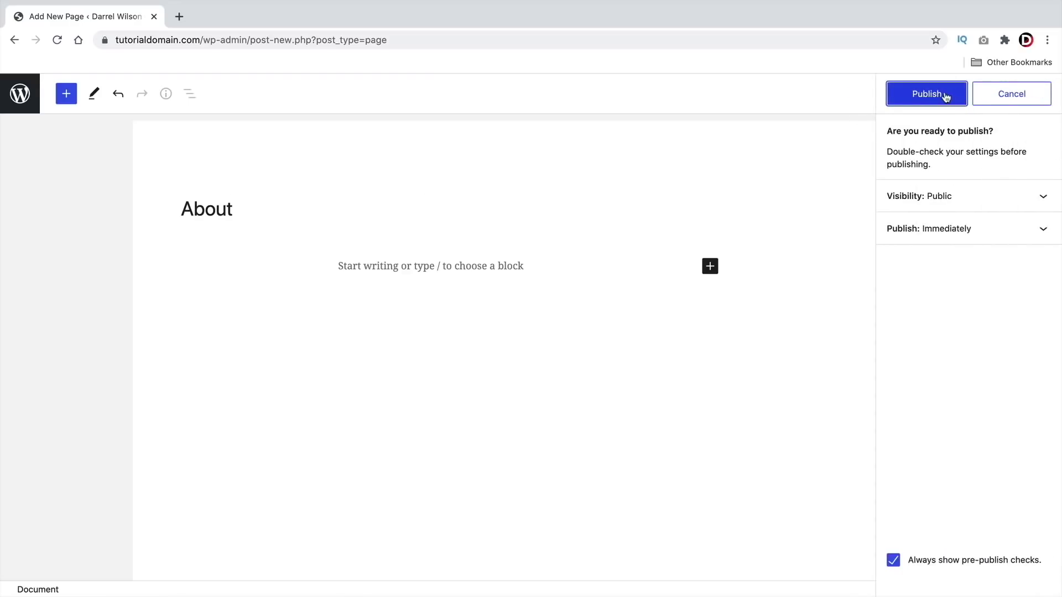
click(946, 95)
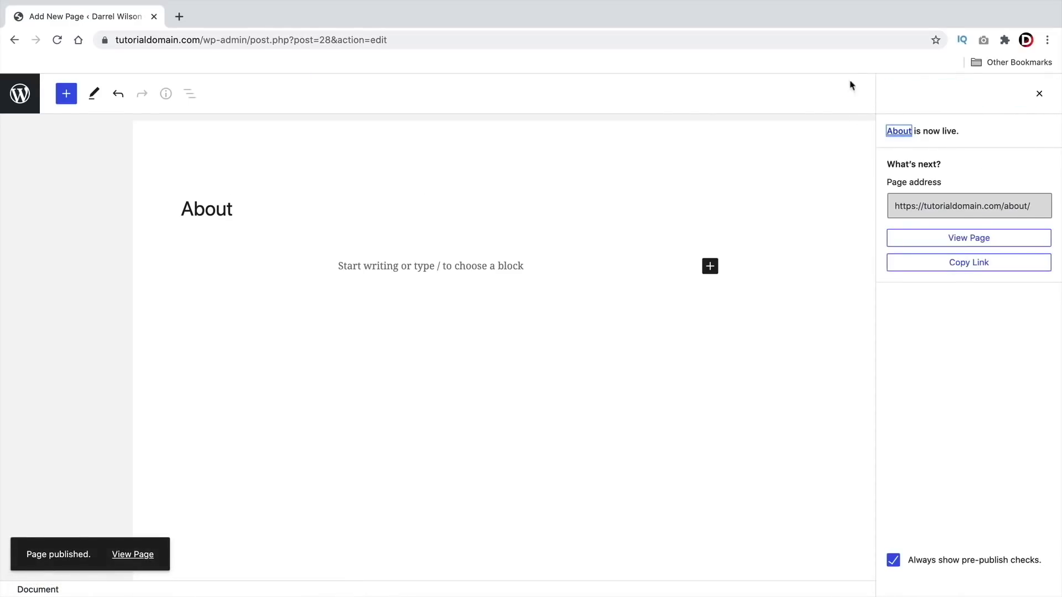
click(27, 83)
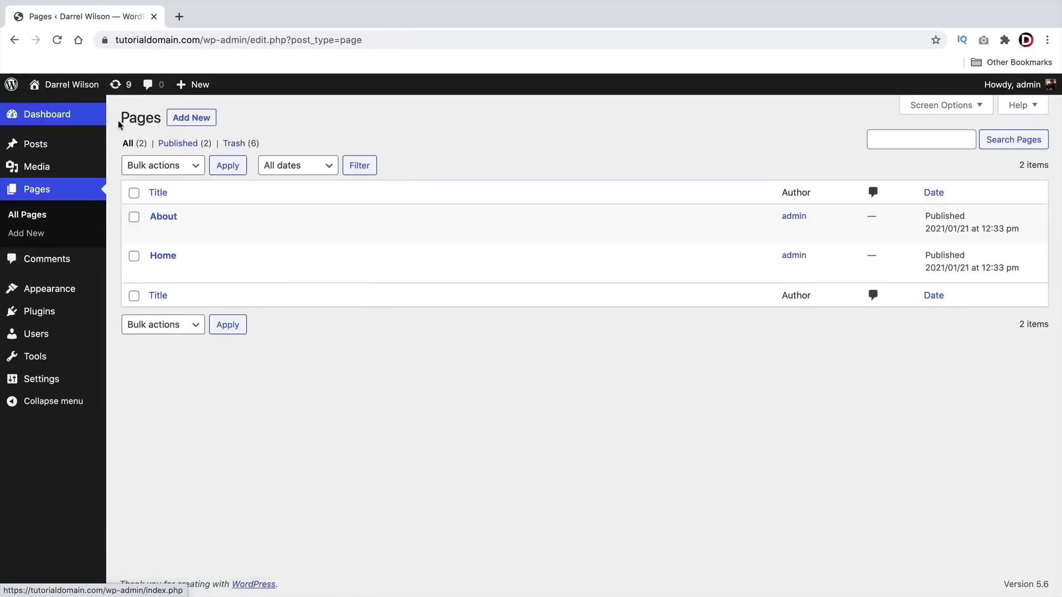
- Create a page titled "Contact Us", publish it and go back to the page list
click(191, 117)
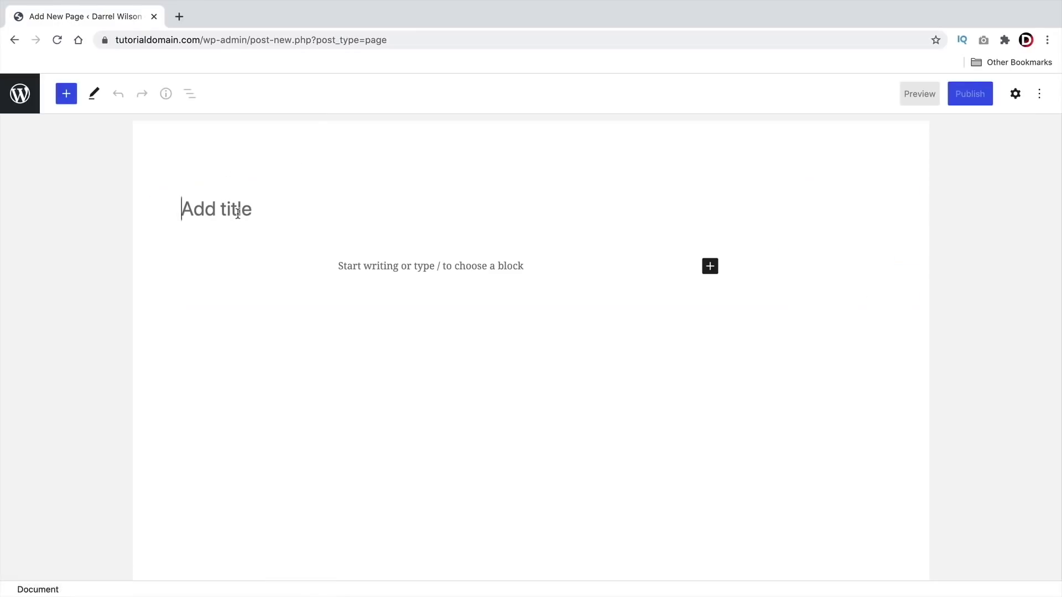
text(Contact Us)
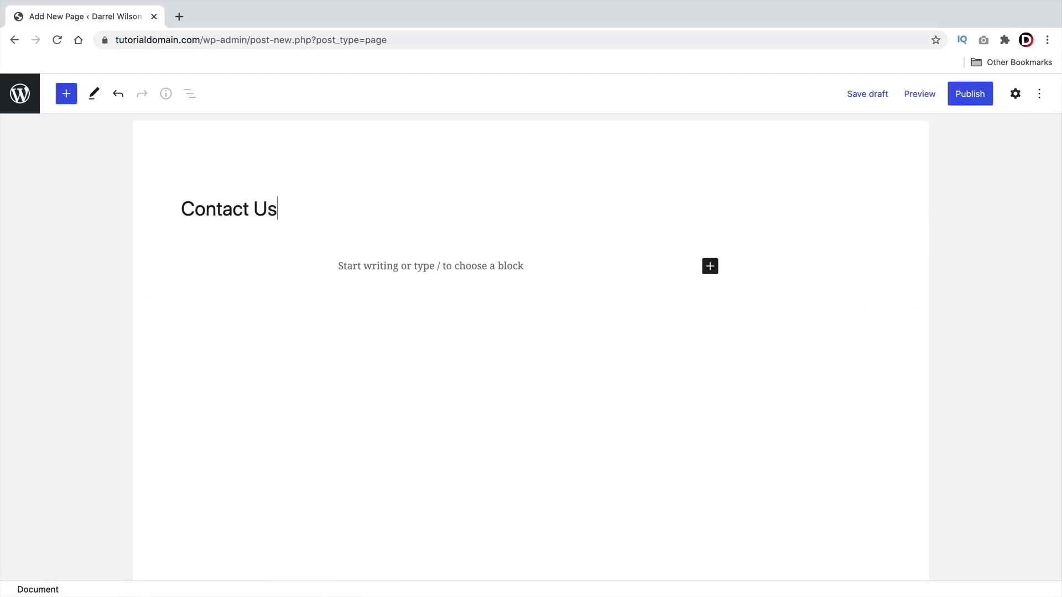
click(982, 101)
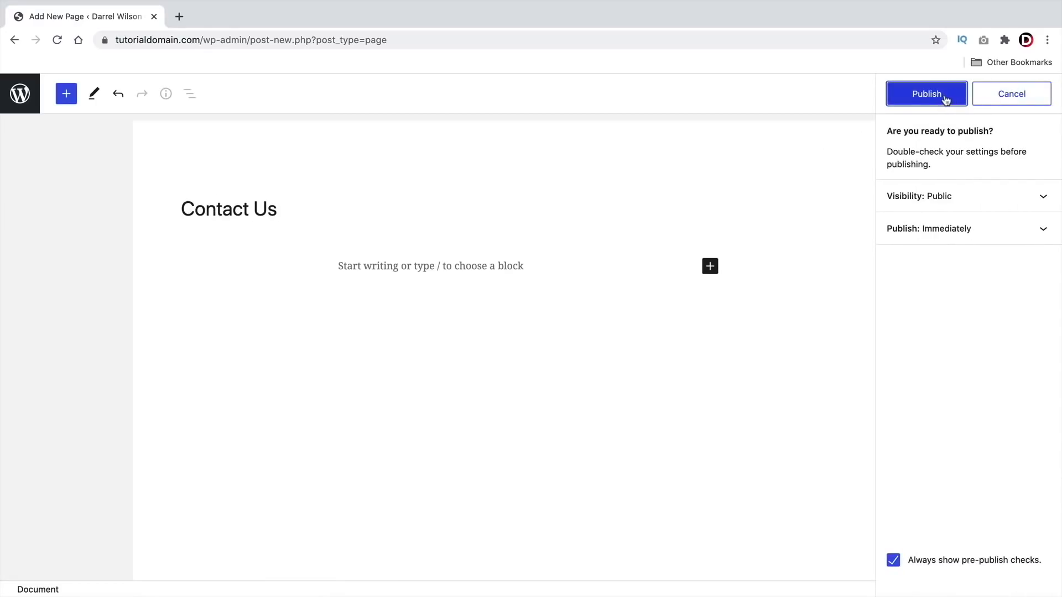
click(943, 100)
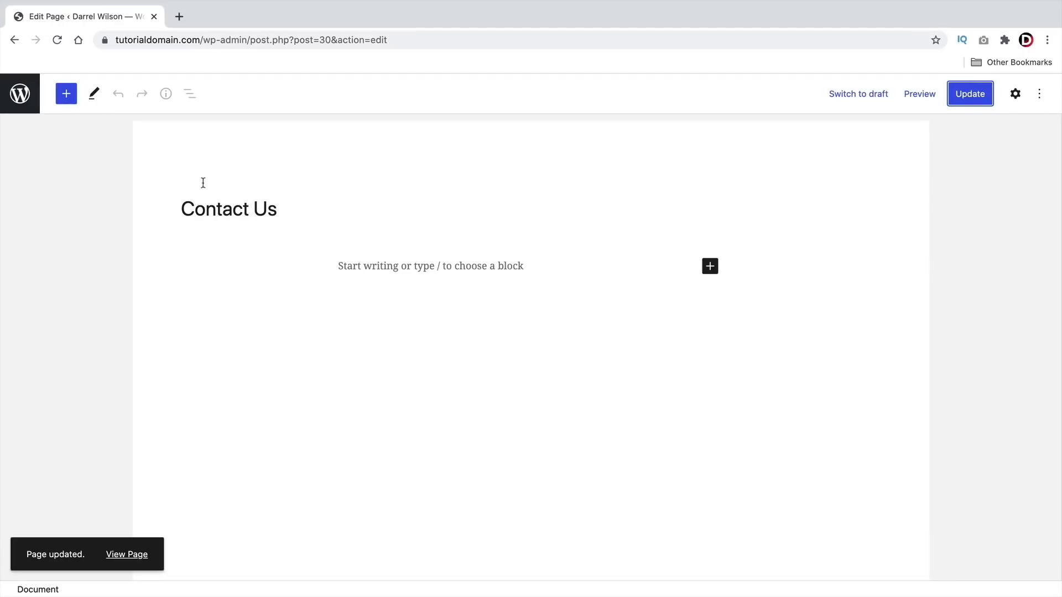
click(20, 94)
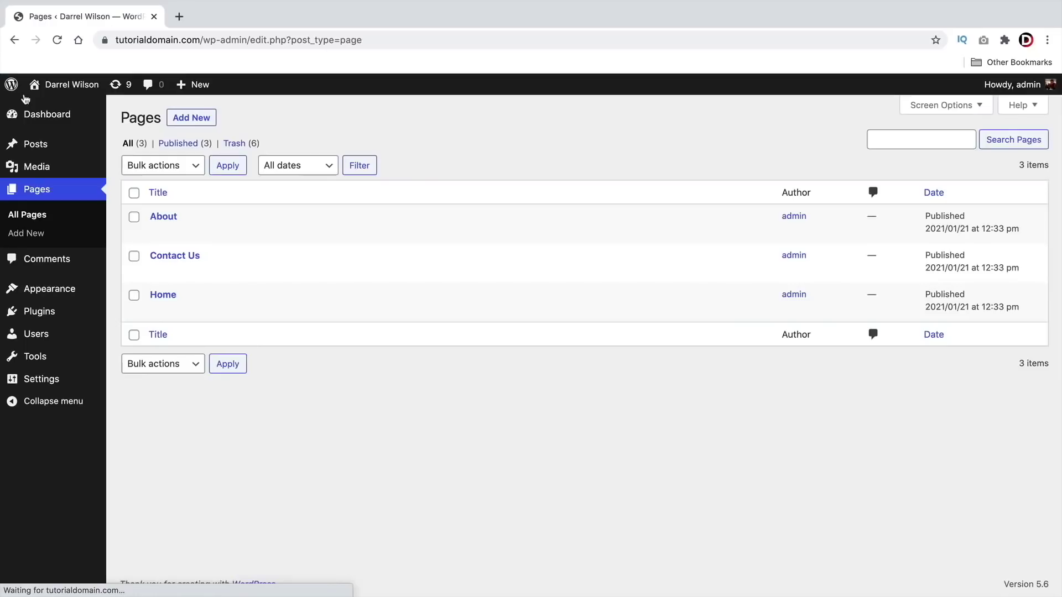
- Create a new navigation menu named "Primary Menu" for the website
mouse_move(47, 289)
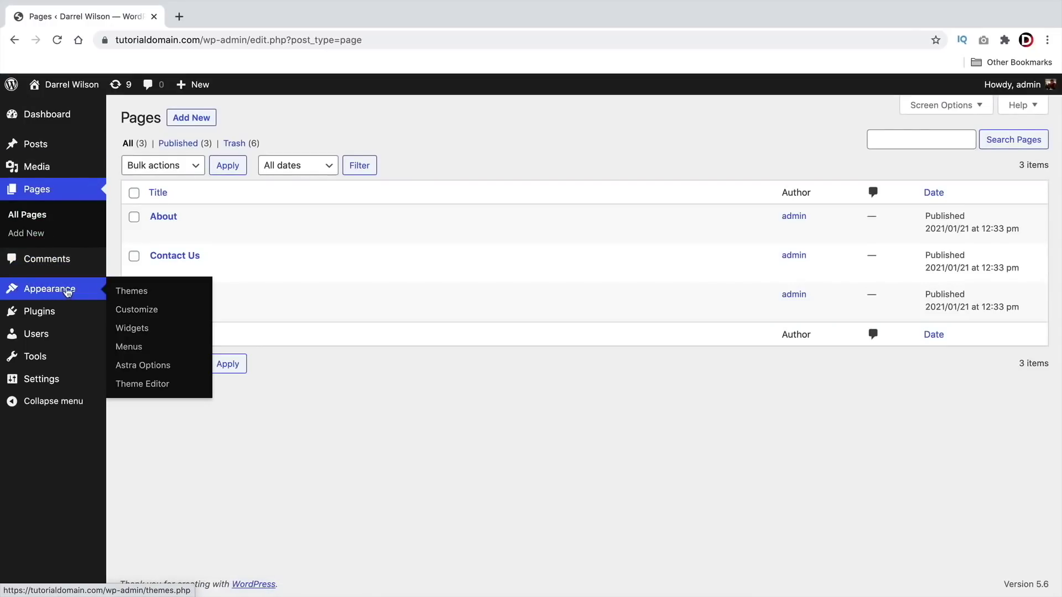
click(125, 352)
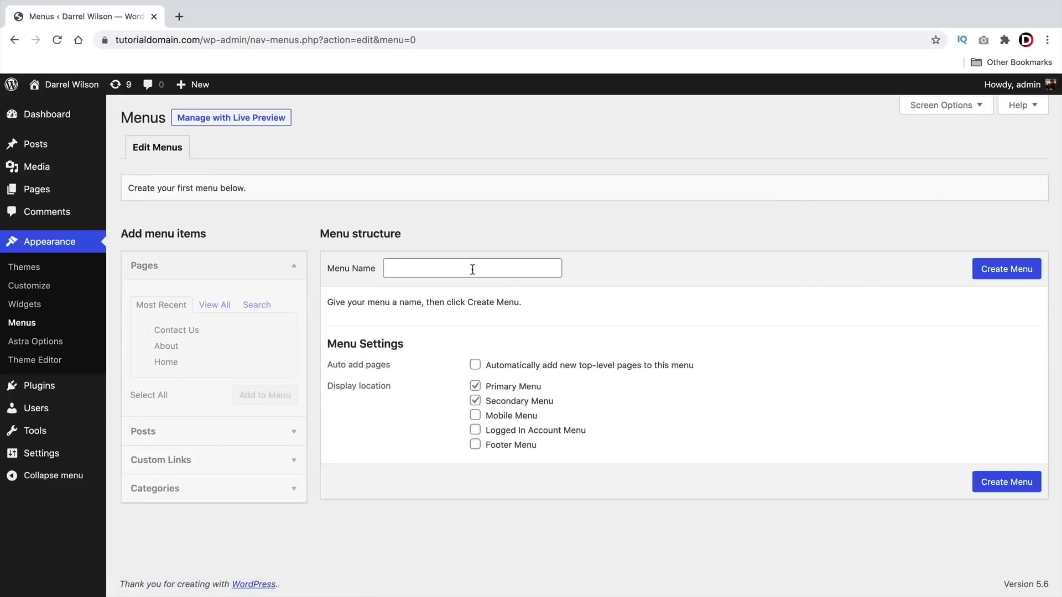
click(472, 269)
text(Prim)
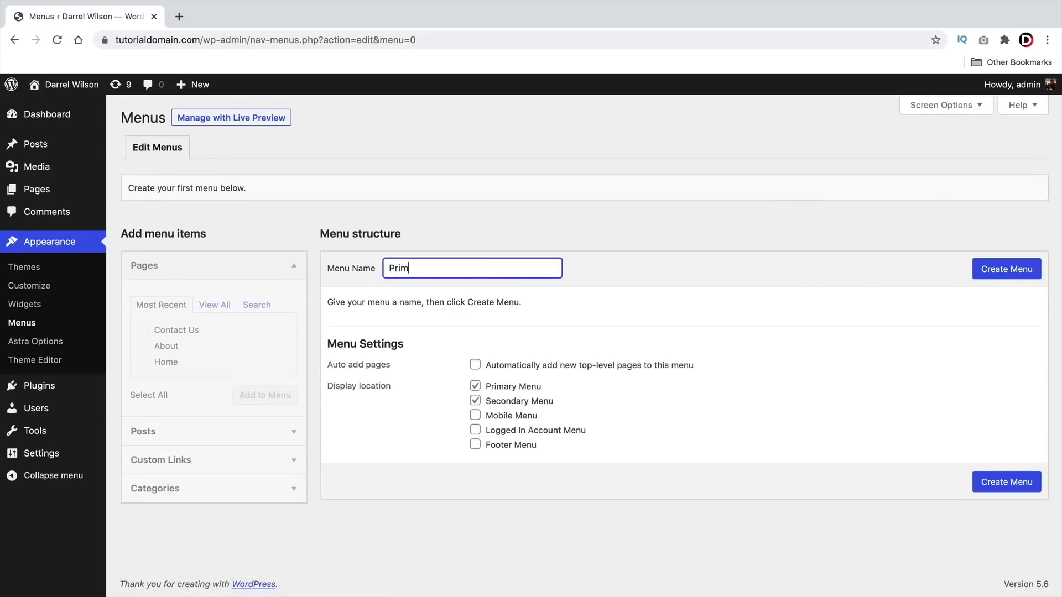
text(ary Menu)
click(1008, 271)
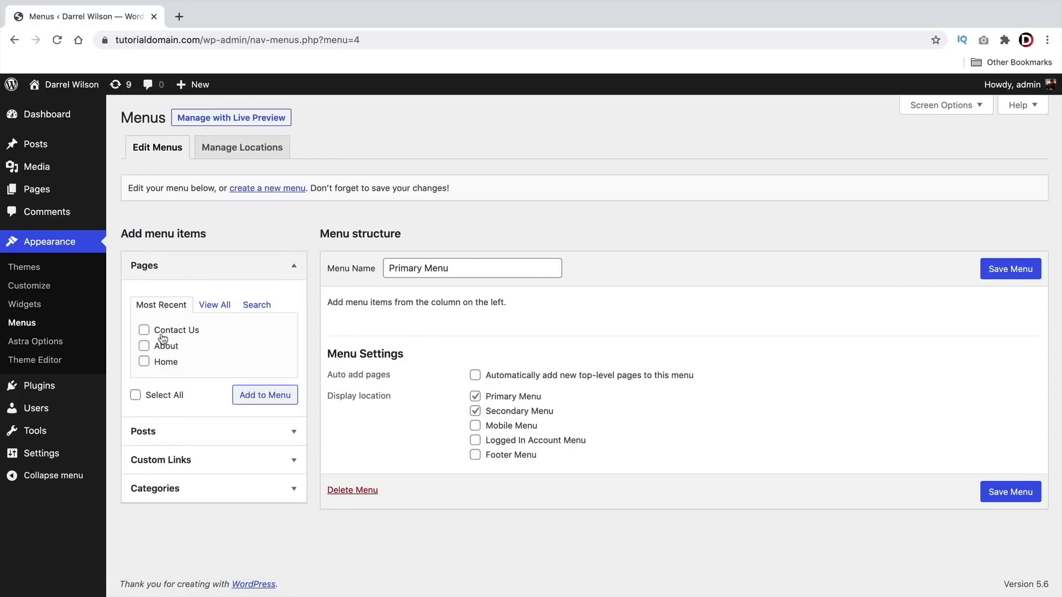
- Add the Home custom link and the About, Contact Us and Home pages to the menu
click(213, 305)
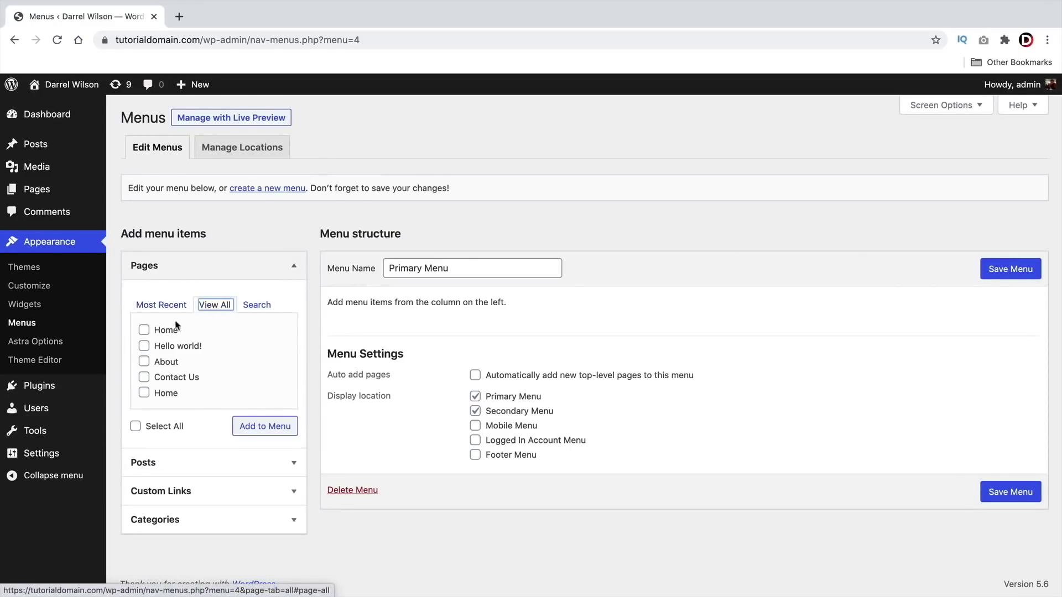
click(144, 331)
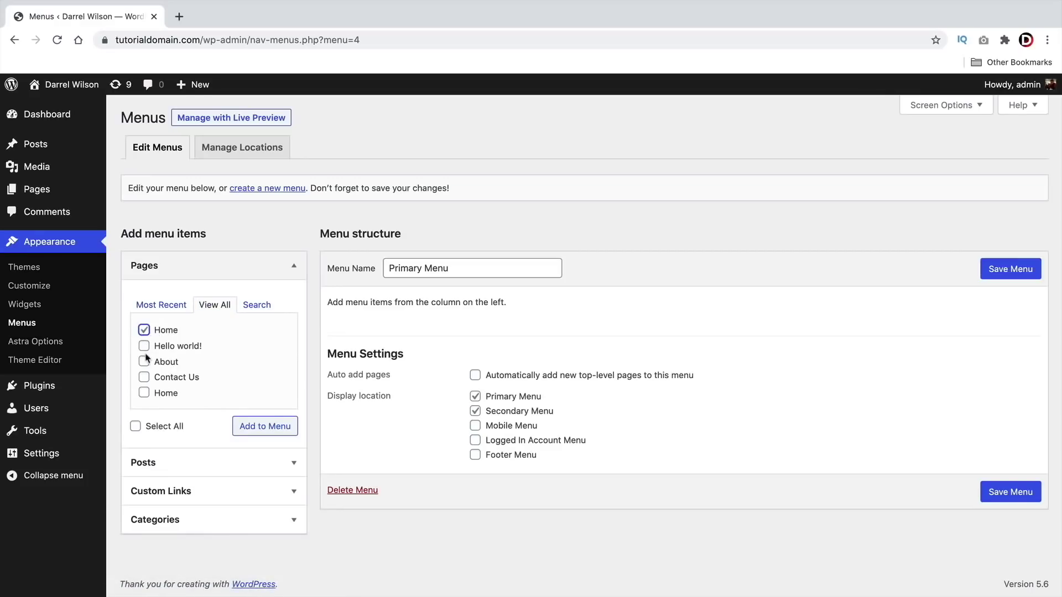
click(144, 362)
click(145, 377)
click(144, 394)
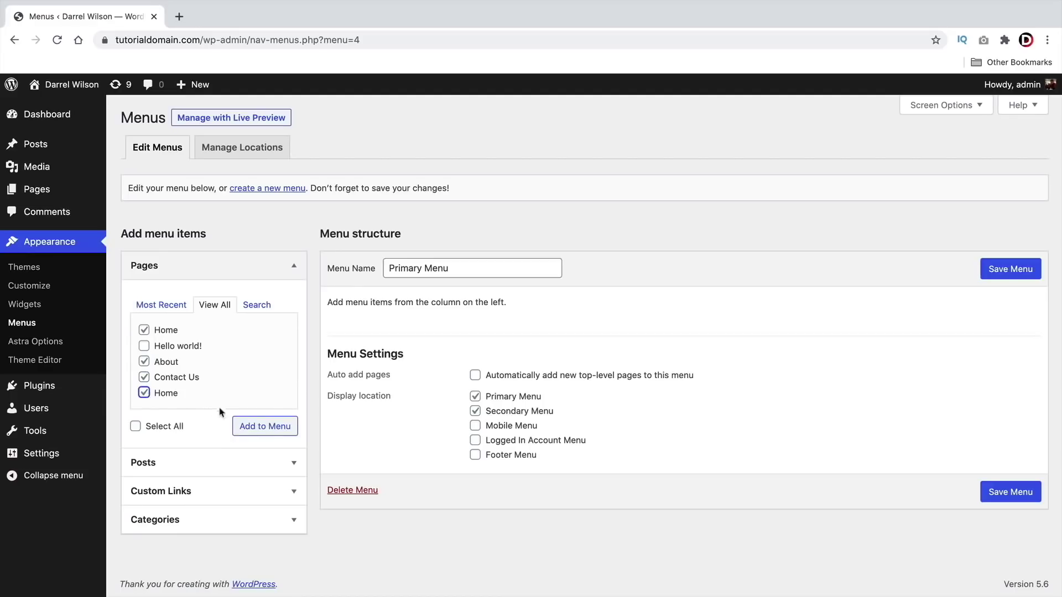
click(261, 425)
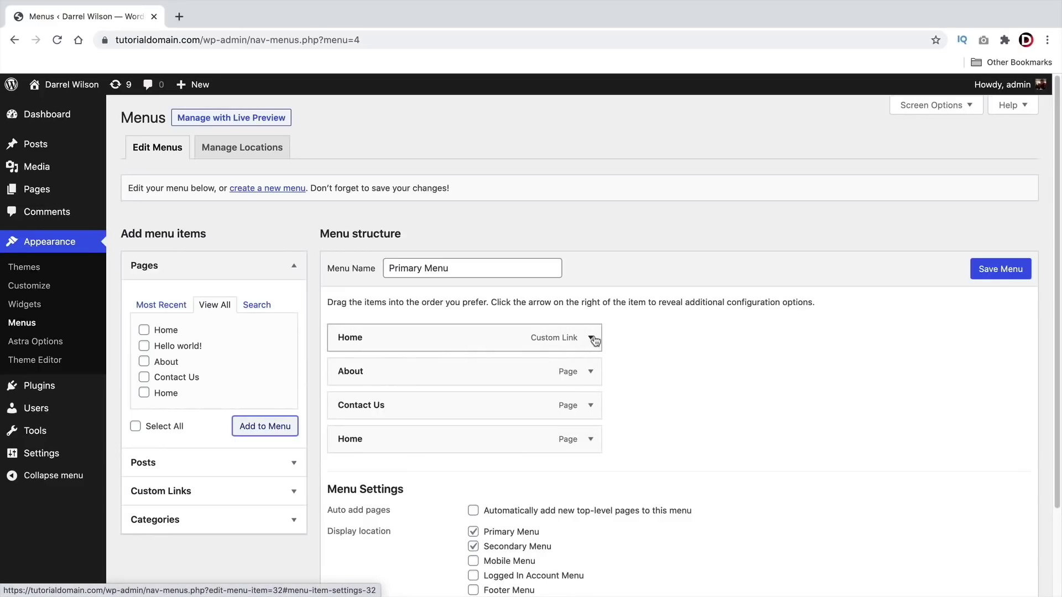
- Relabel the Home custom link as "Facebook Page" as a trial, and remove that item from the menu
scroll(595, 340, down, 2)
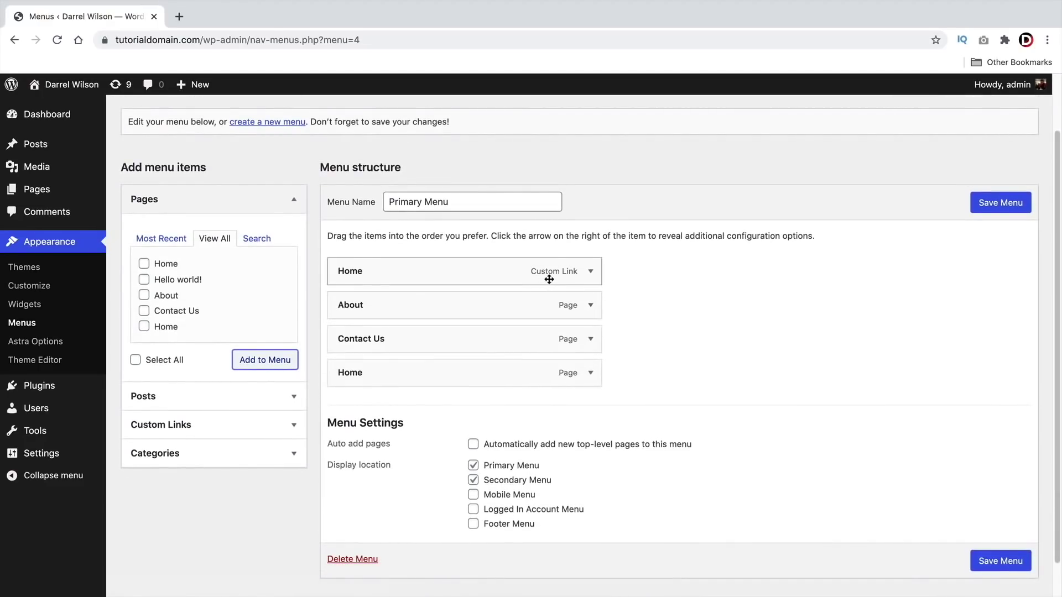
click(591, 272)
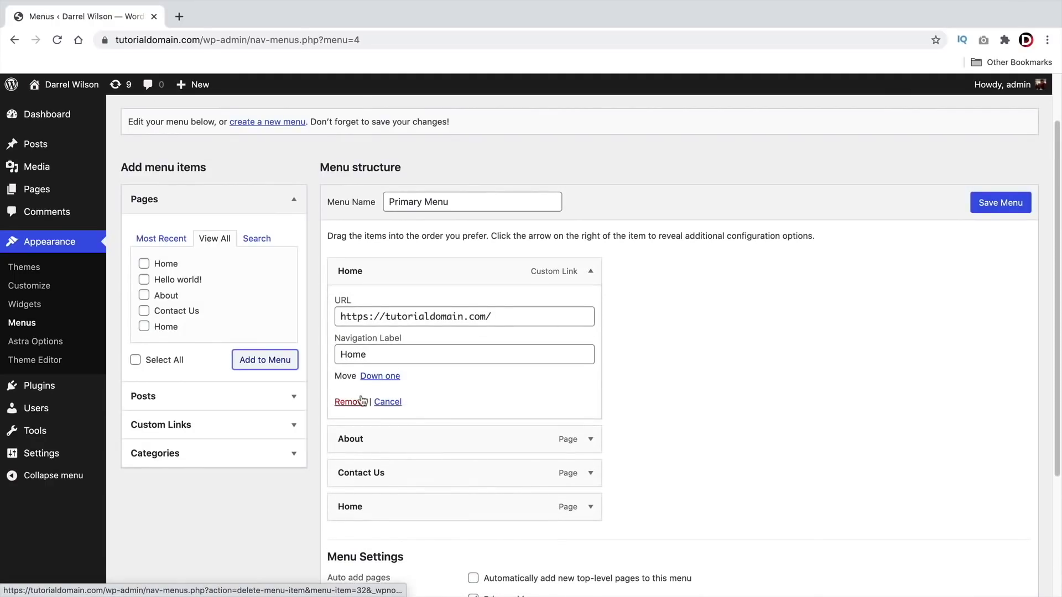
drag(498, 319, 385, 317)
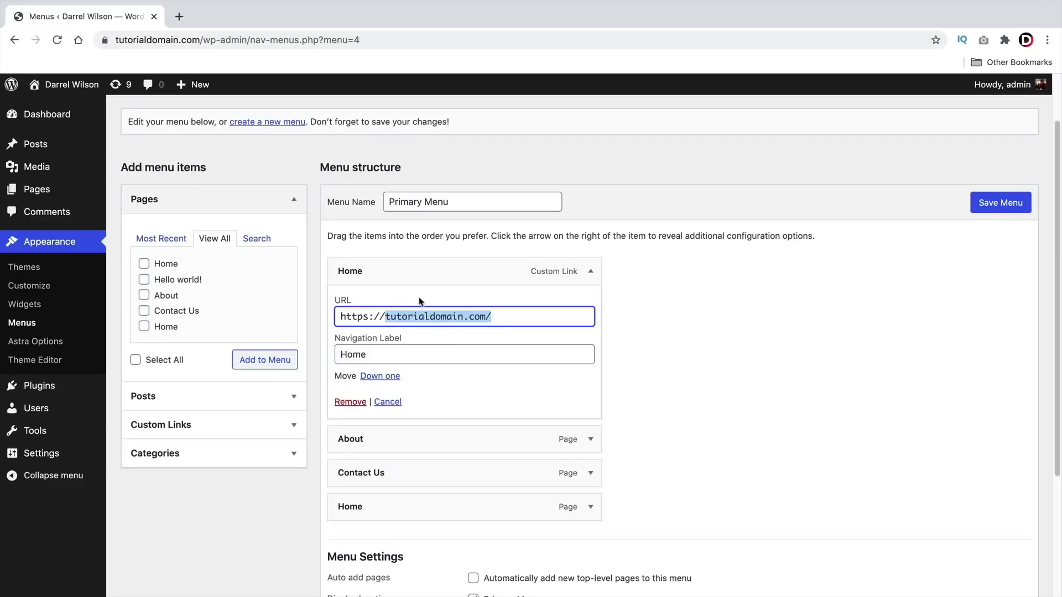
double_click(425, 356)
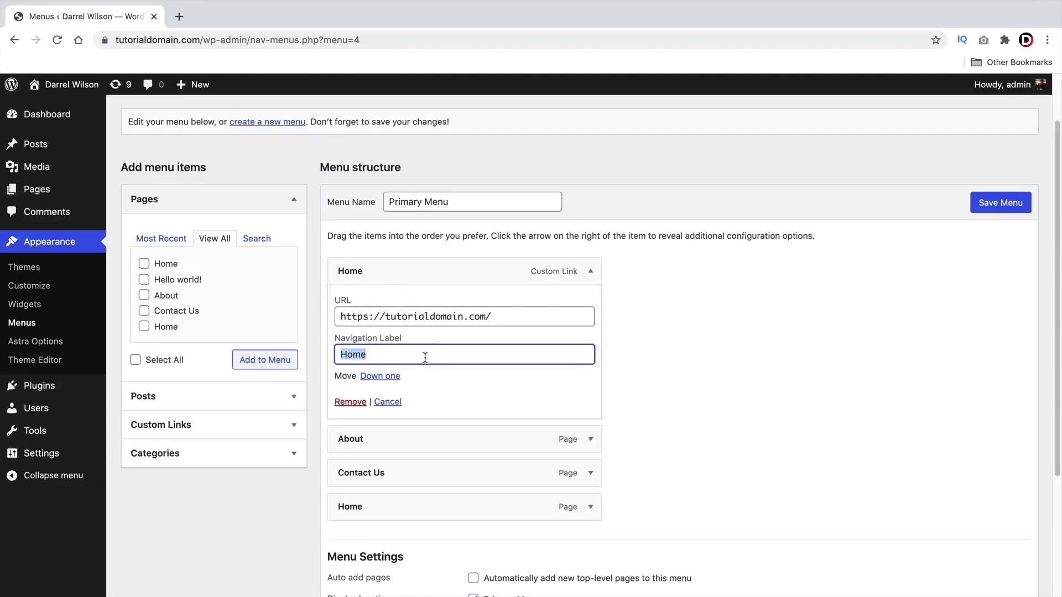
text(Facebook)
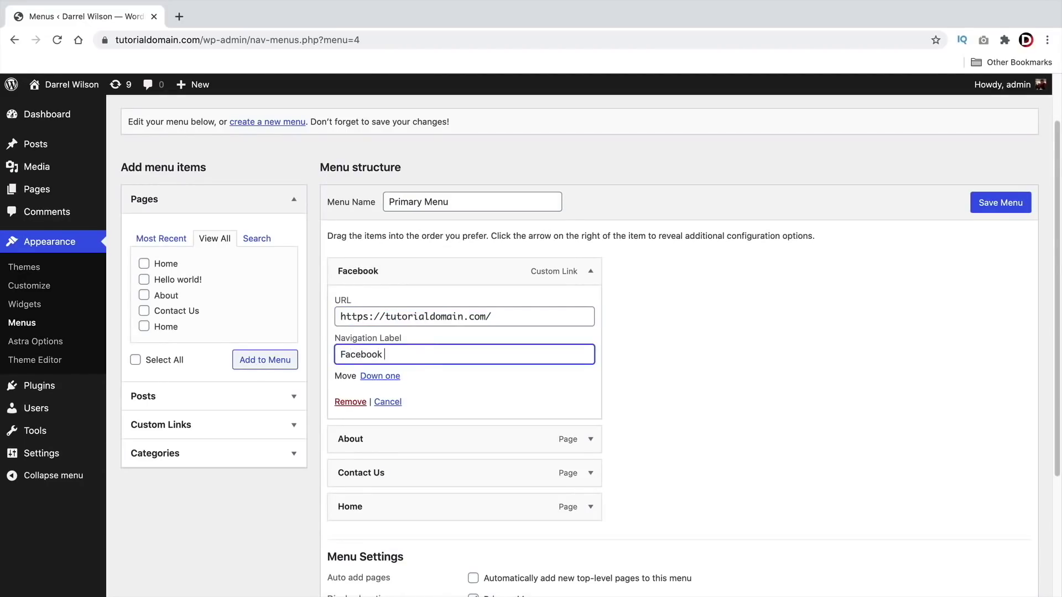
text( Page)
drag(521, 316, 346, 316)
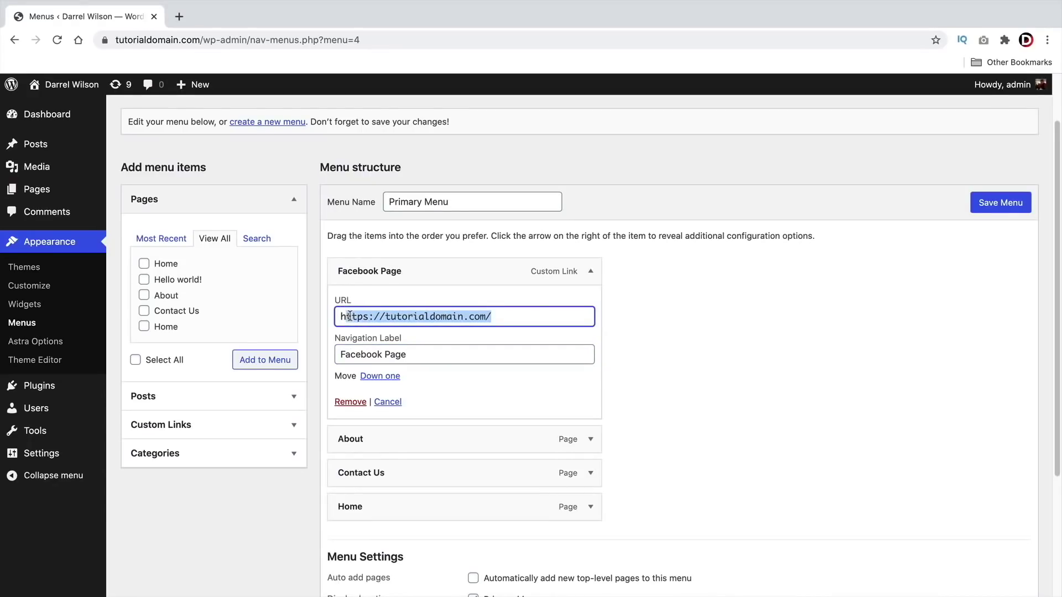
click(350, 402)
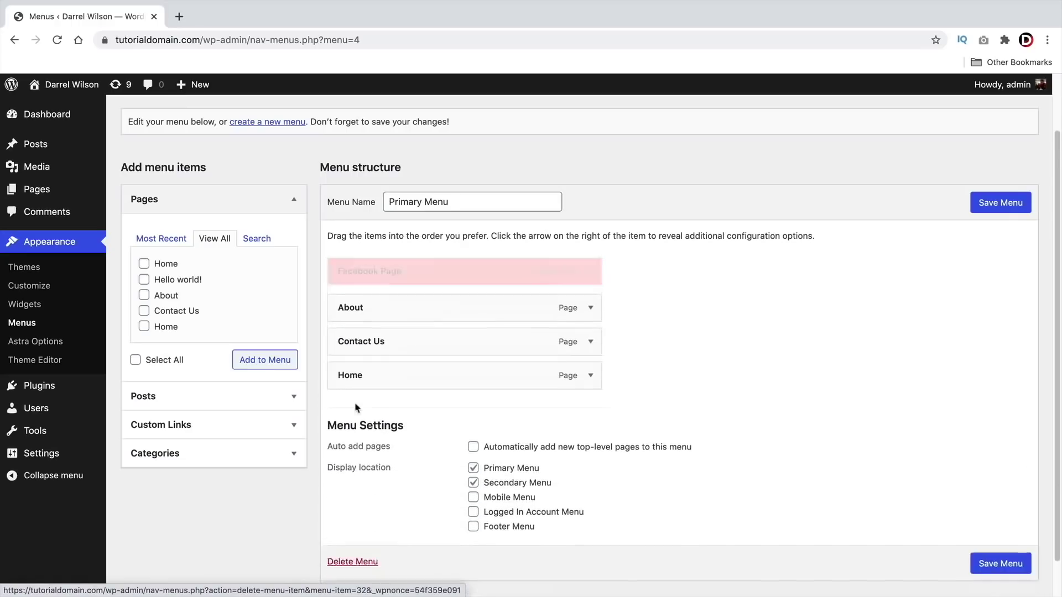
- Try adding a blank custom link, place the Home page first in the menu structure and save the menu
click(242, 429)
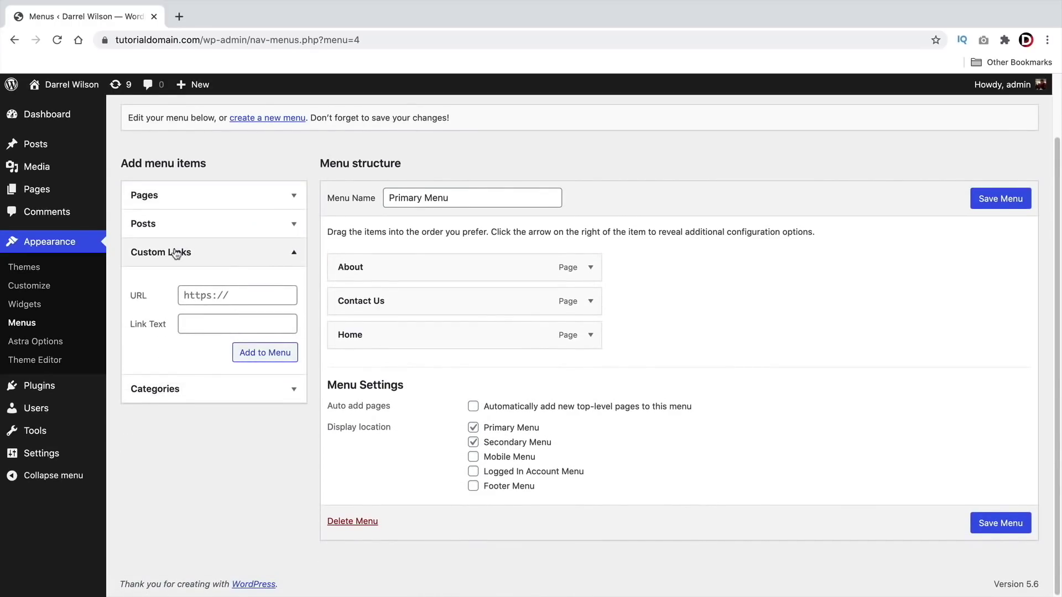
click(279, 357)
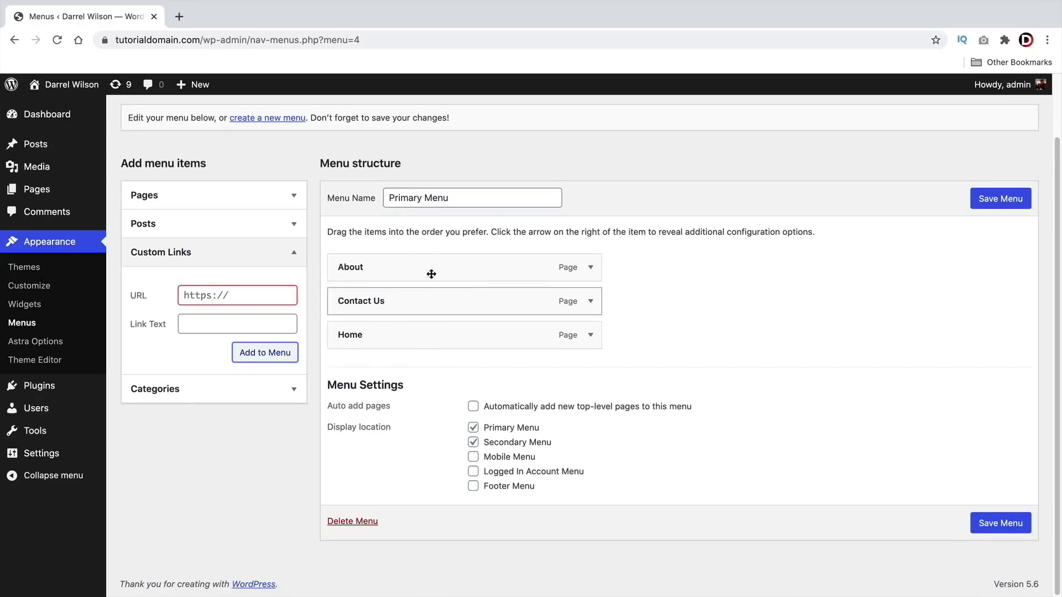
drag(401, 340, 382, 304)
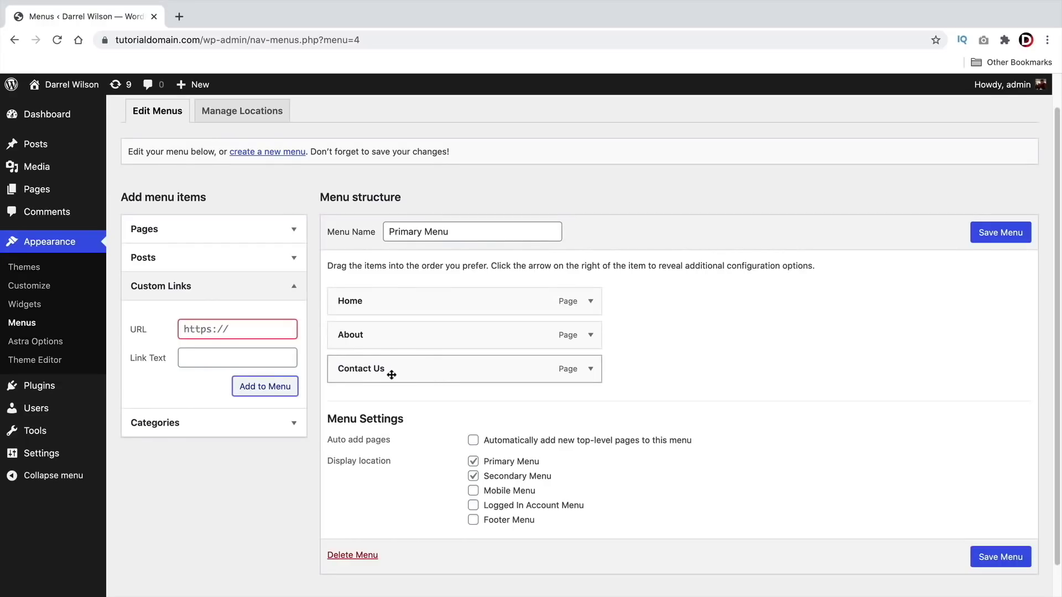
click(996, 237)
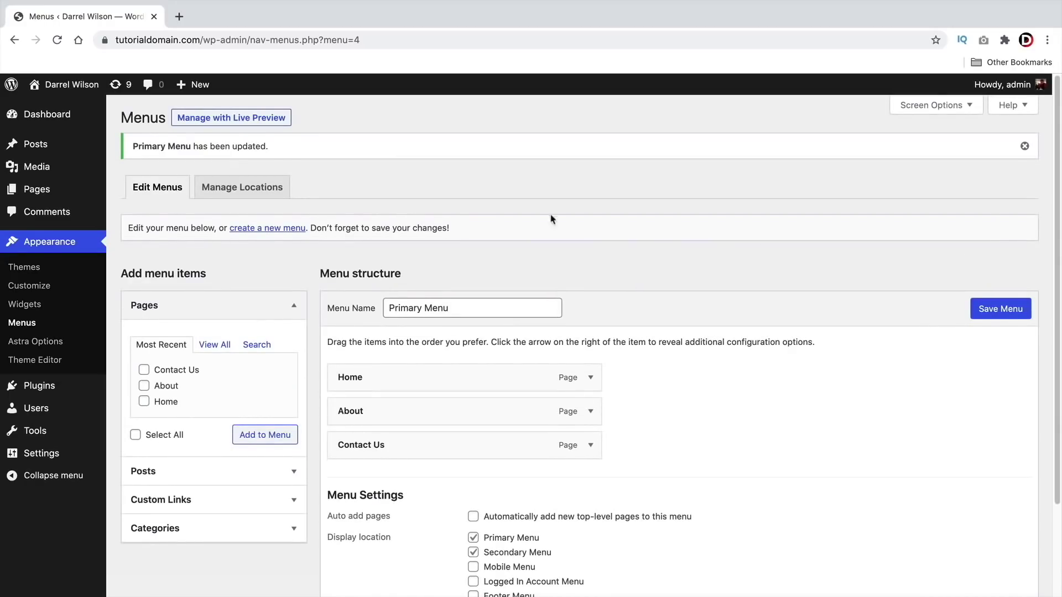
- Visit the live site and test the Contact Us, About and Home links in the header menu
mouse_move(72, 86)
click(56, 109)
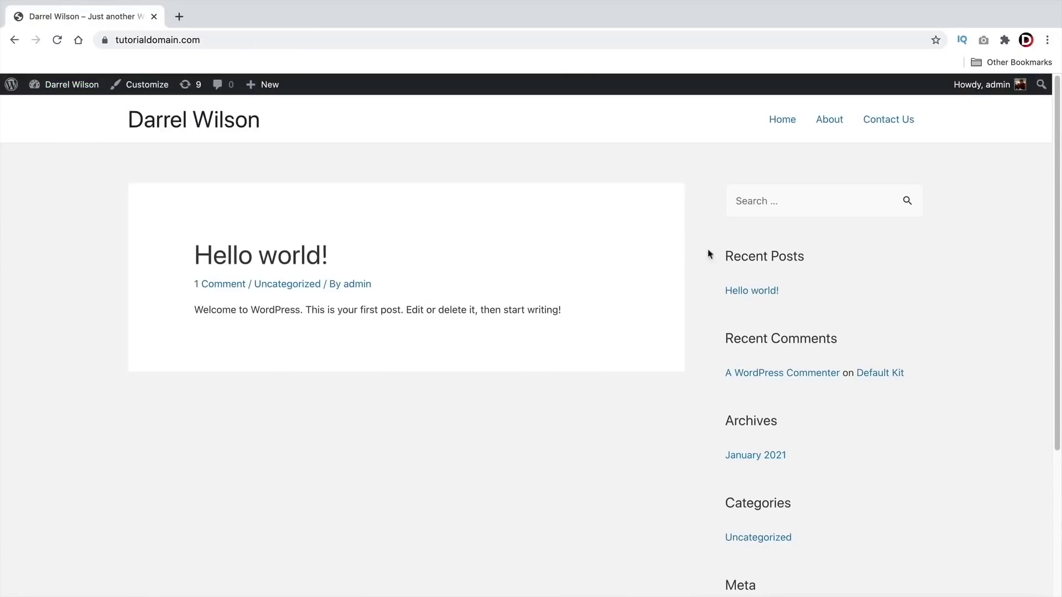
click(879, 127)
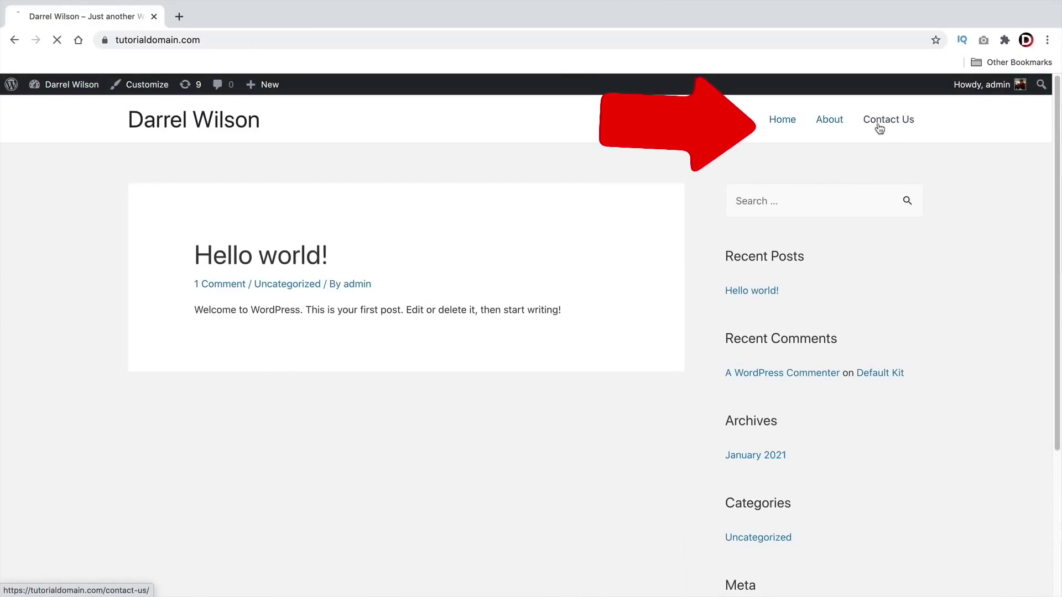
click(831, 121)
click(778, 127)
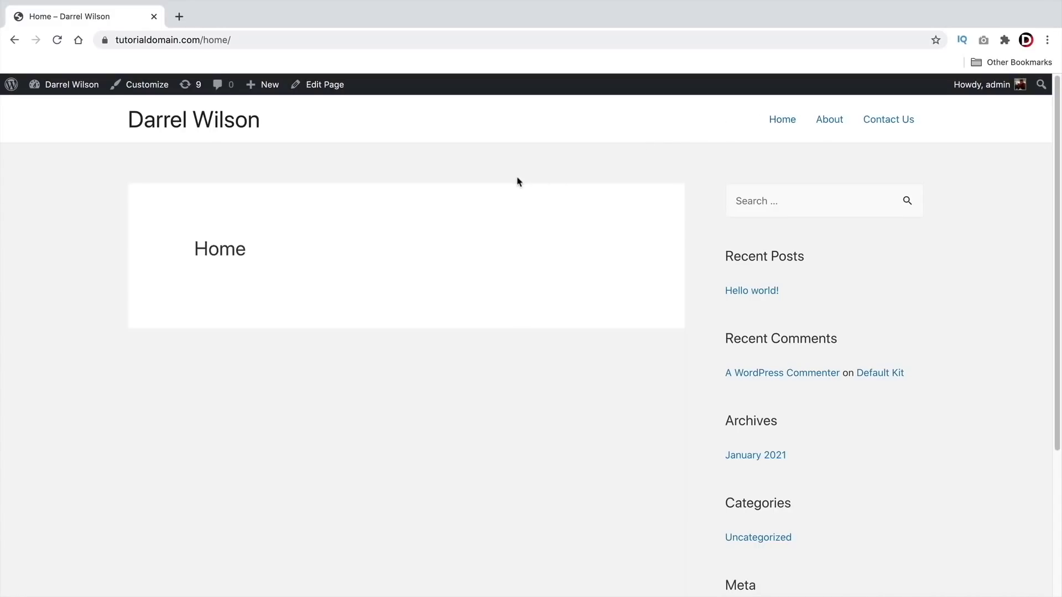
- Customize the homepage settings to display the static page Home, publish the change and close the customizer
click(137, 92)
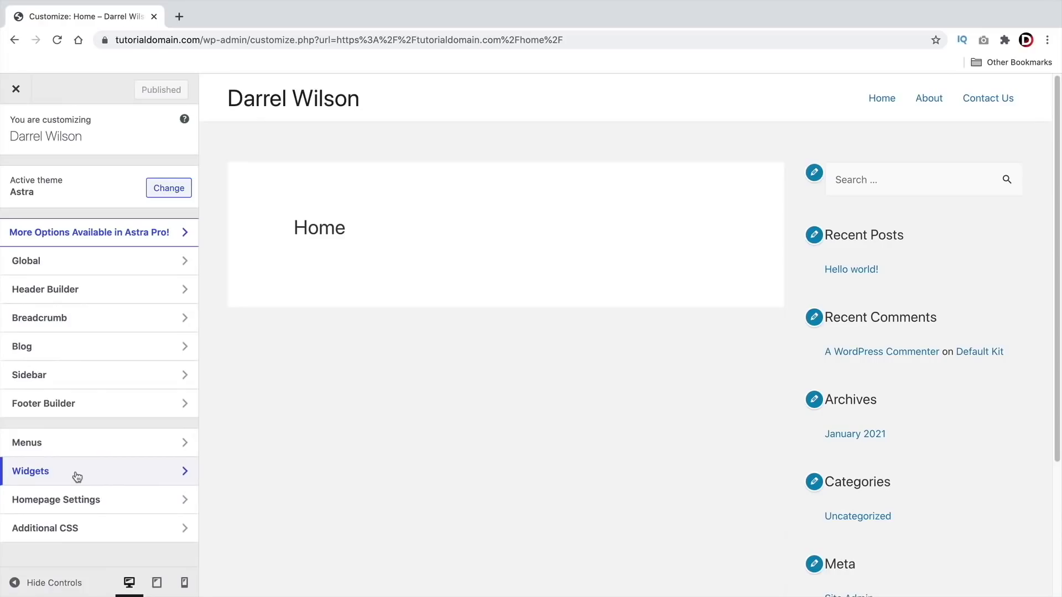
click(60, 501)
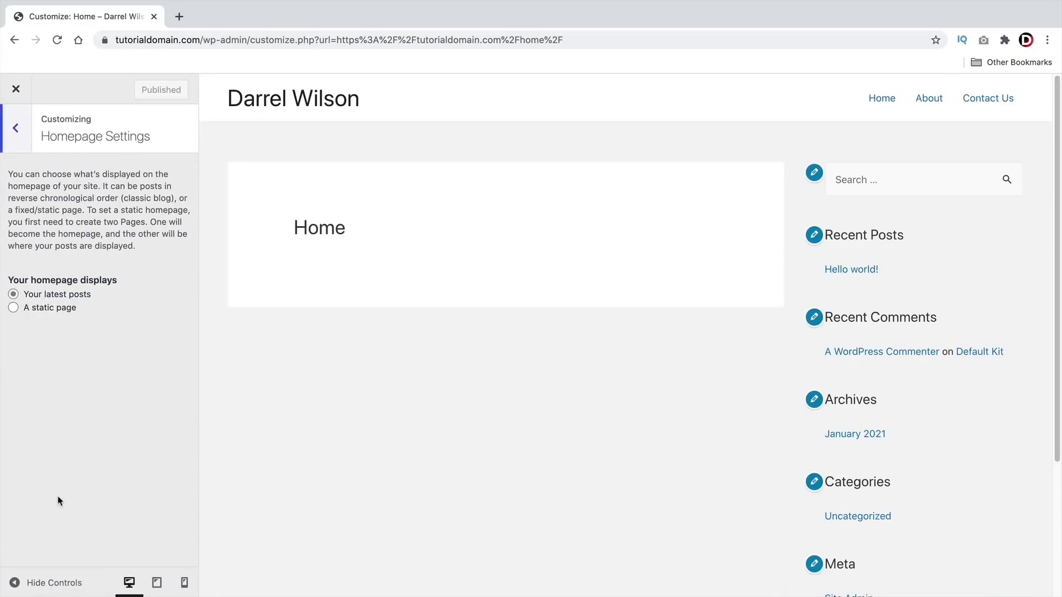
drag(24, 275, 102, 278)
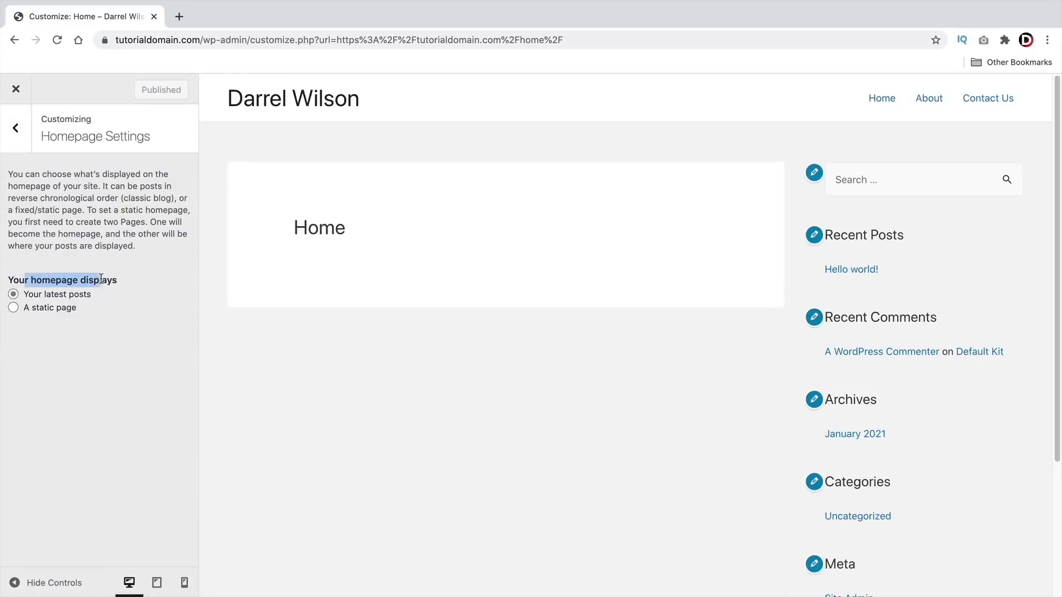
click(34, 308)
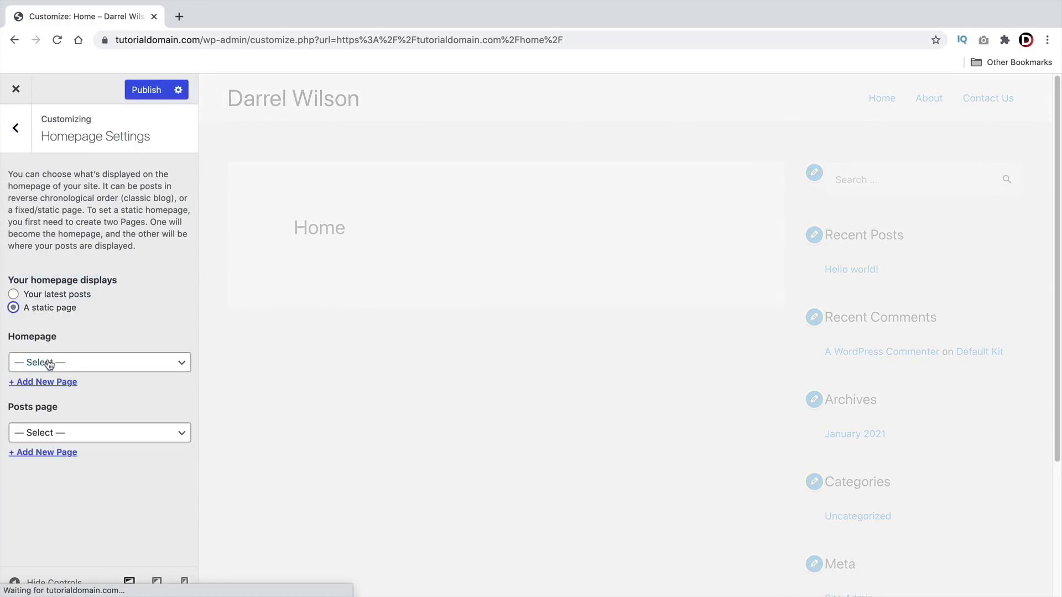
click(48, 363)
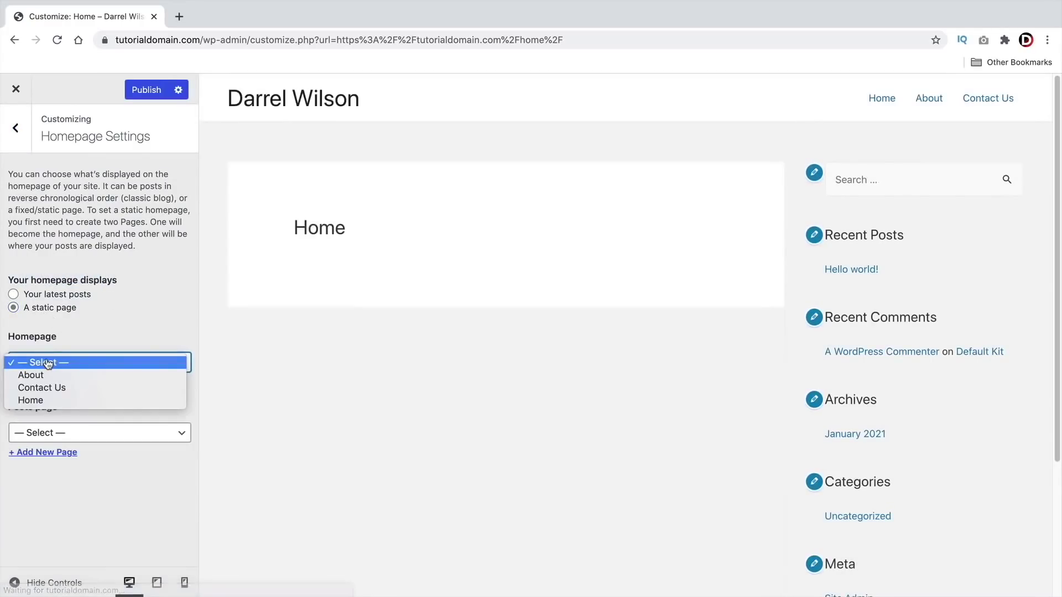
click(43, 400)
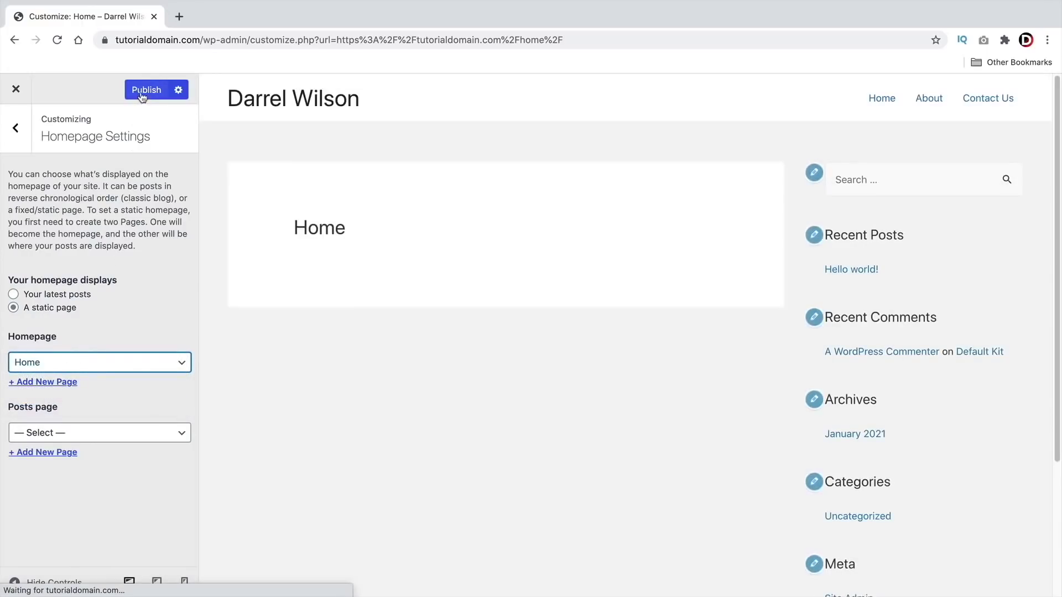
click(142, 97)
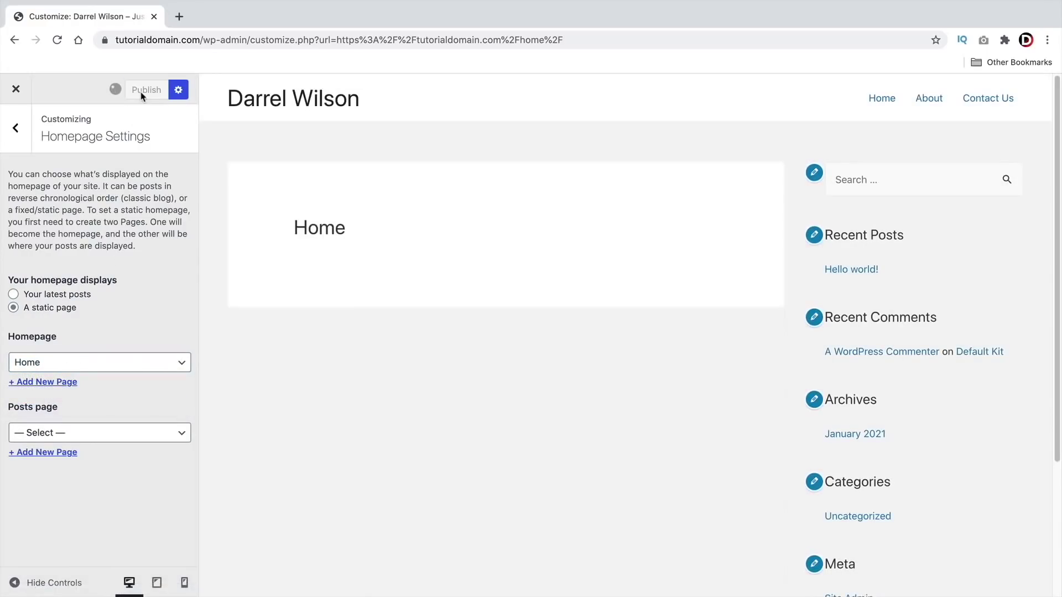
click(16, 91)
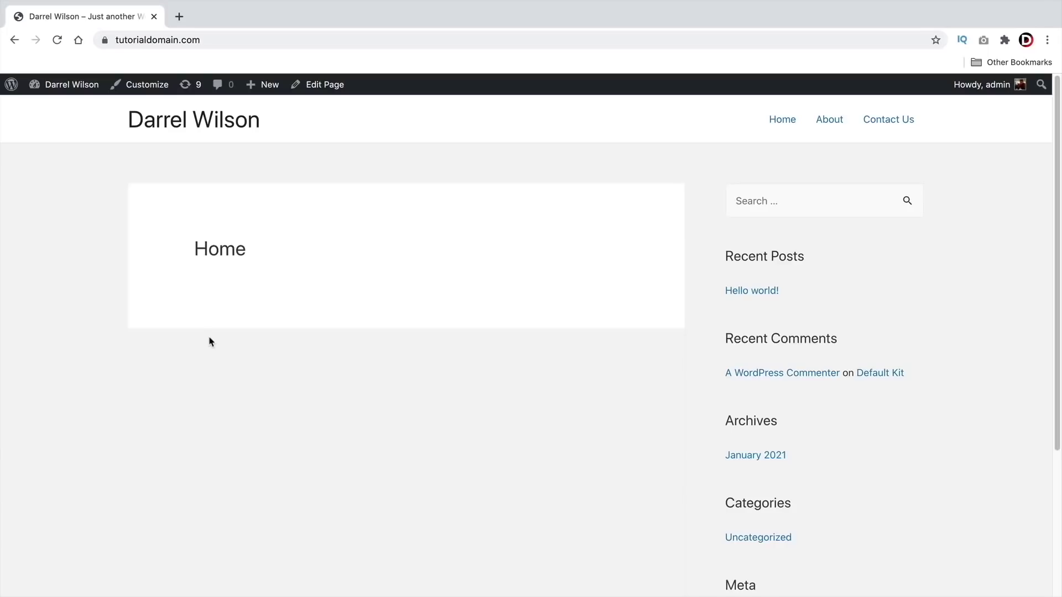
- Go from the live site to the admin dashboard and open the page for adding new plugins
mouse_move(80, 92)
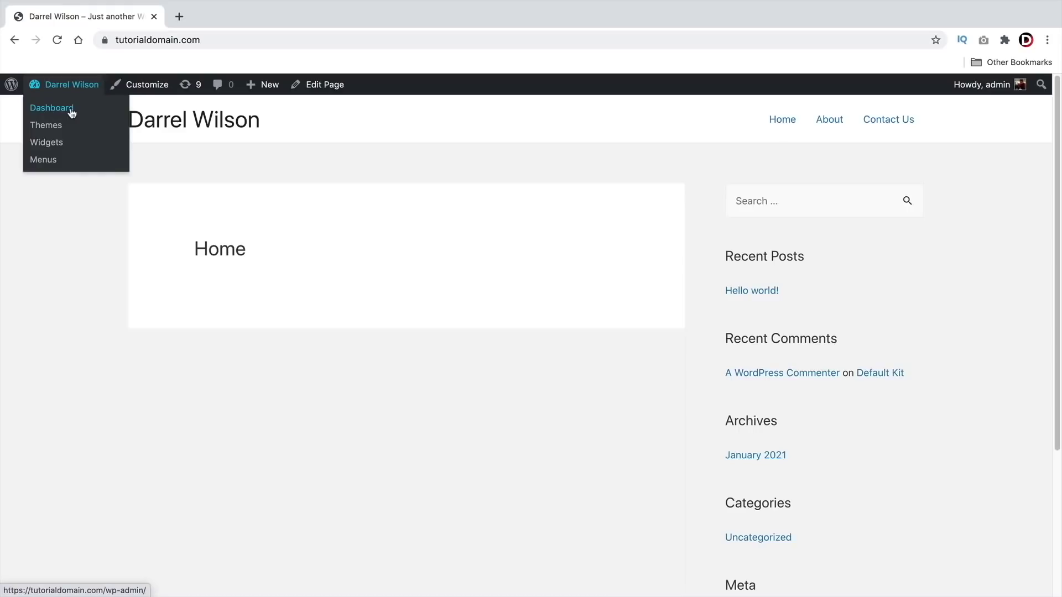
click(71, 112)
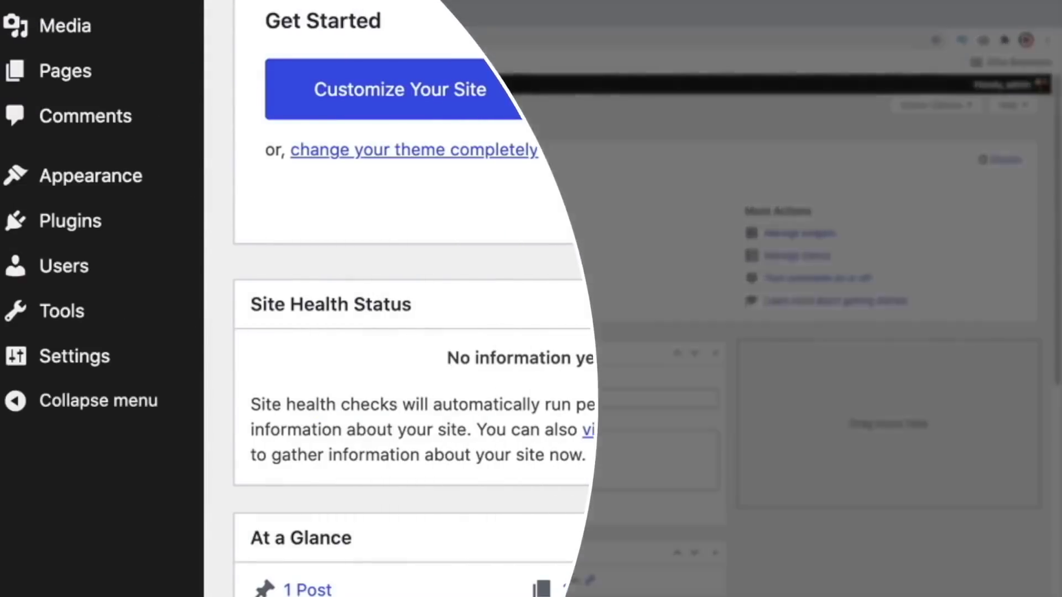
mouse_move(38, 311)
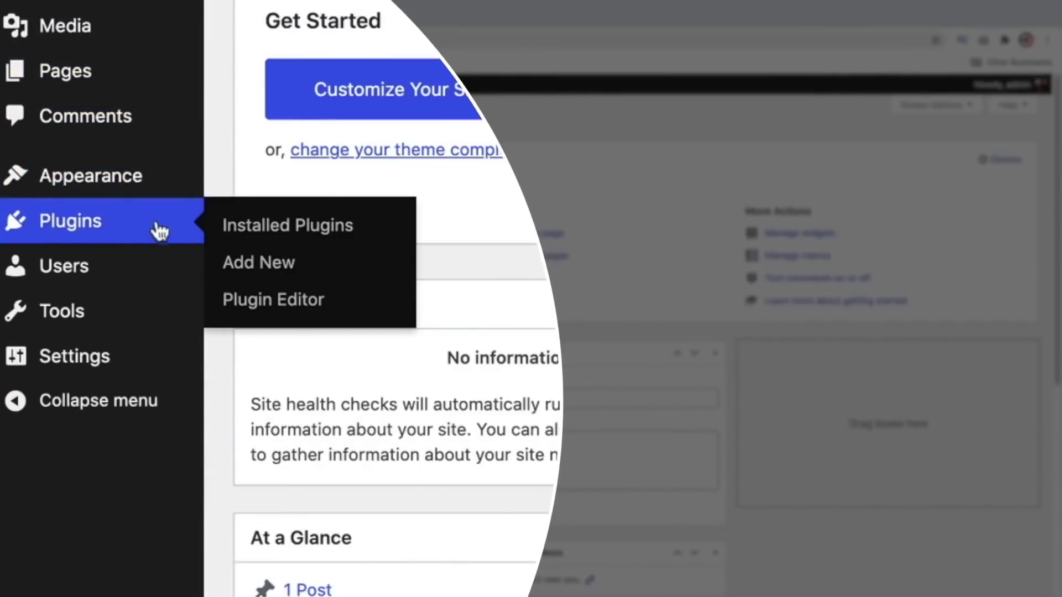
click(271, 270)
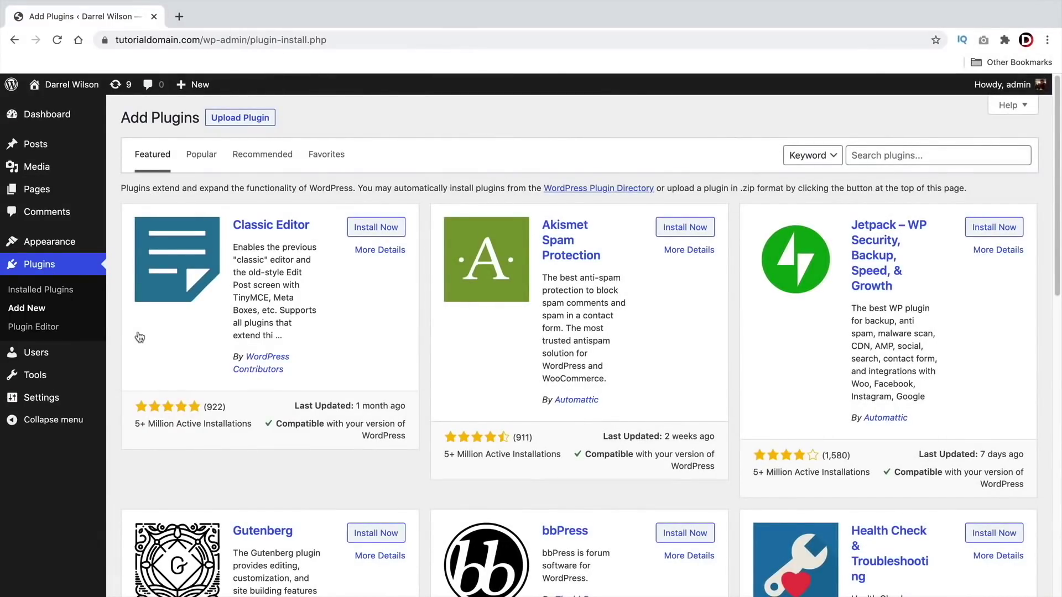
- Browse the popular plugins, examining entries such as Yoast SEO, Elementor, WooCommerce and Jetpack
click(203, 153)
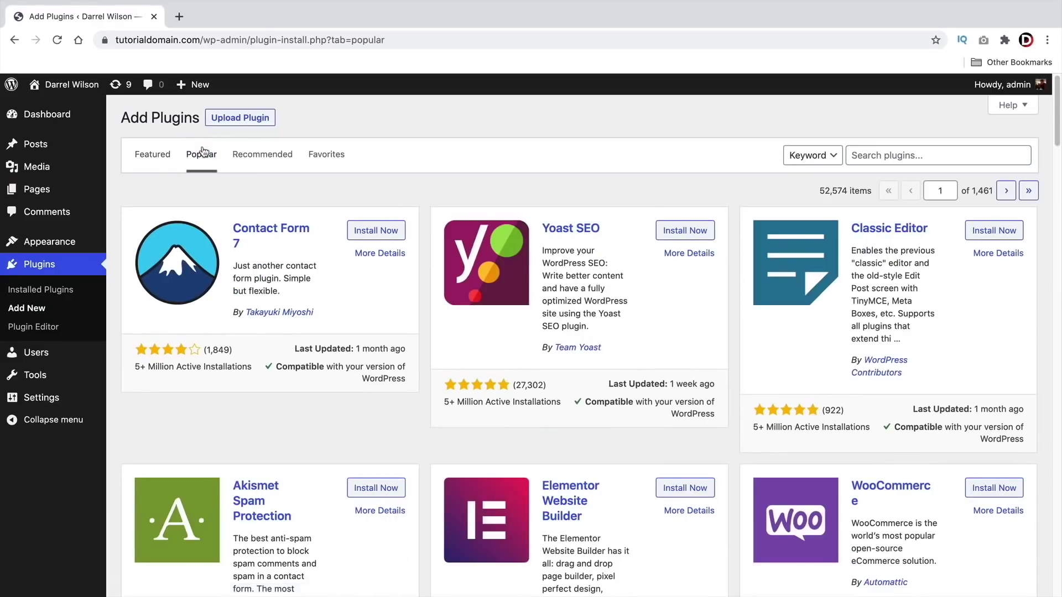
scroll(578, 312, down, 3)
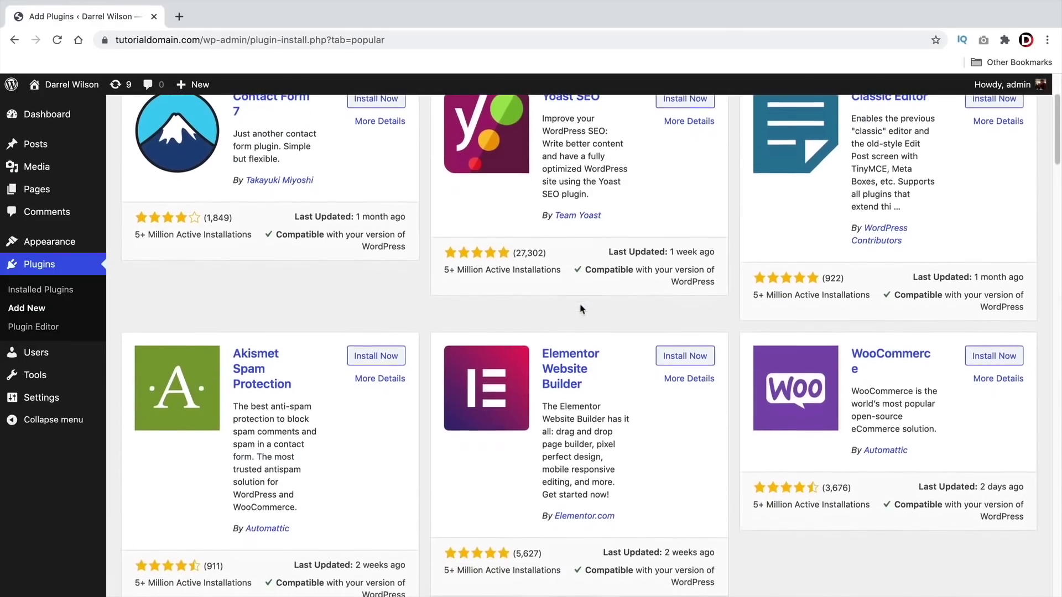
scroll(581, 363, down, 5)
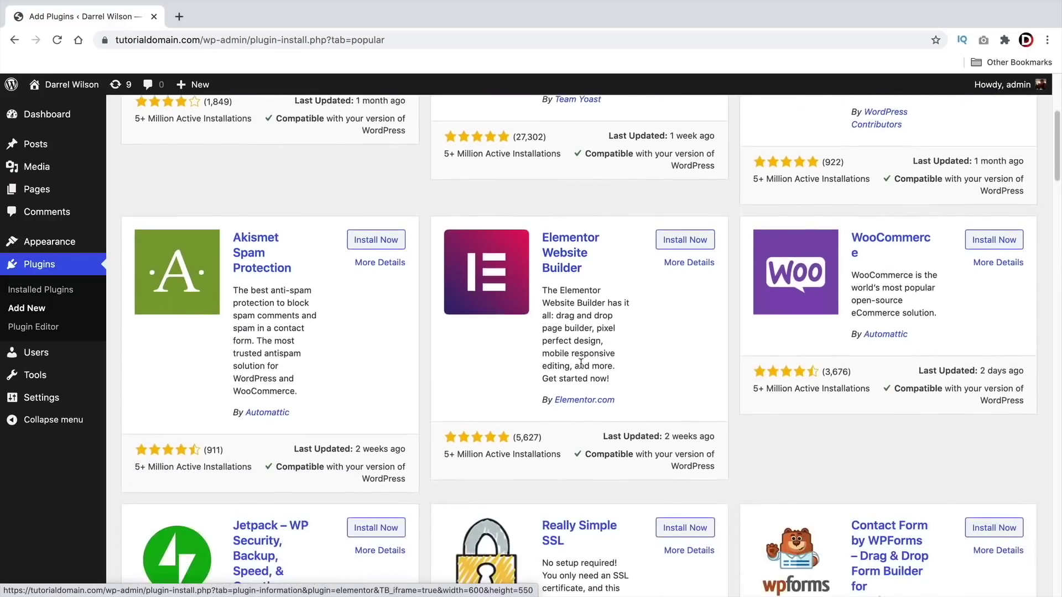
scroll(581, 364, down, 3)
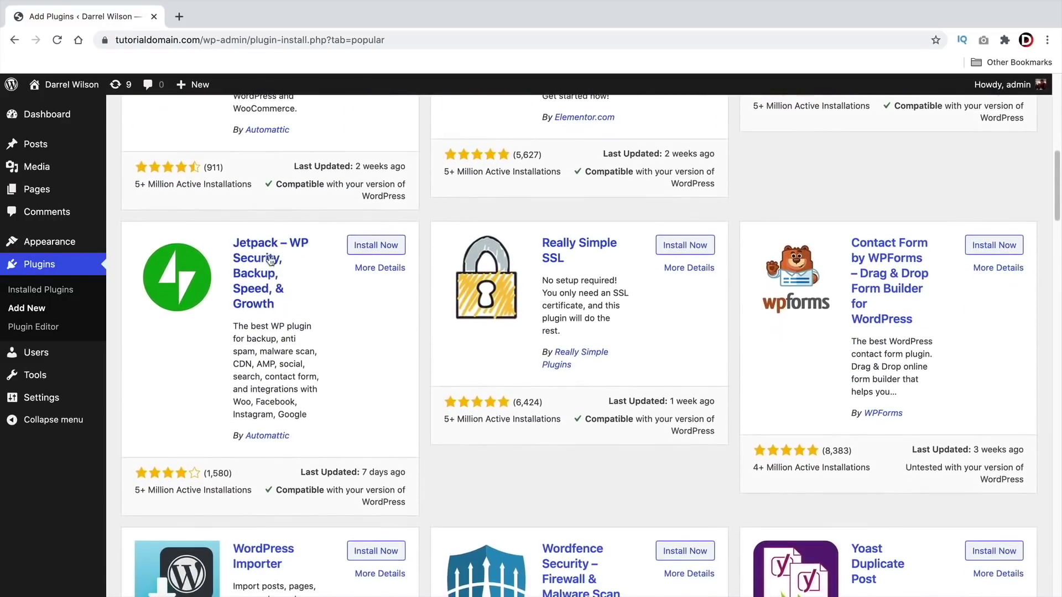
scroll(252, 271, down, 5)
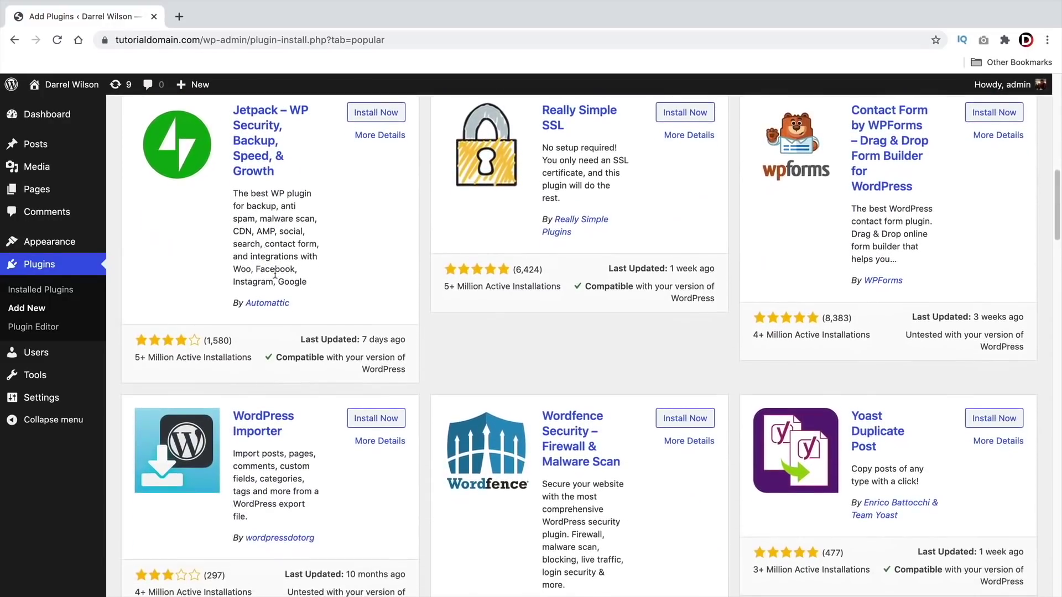
scroll(280, 272, down, 2)
scroll(455, 356, up, 15)
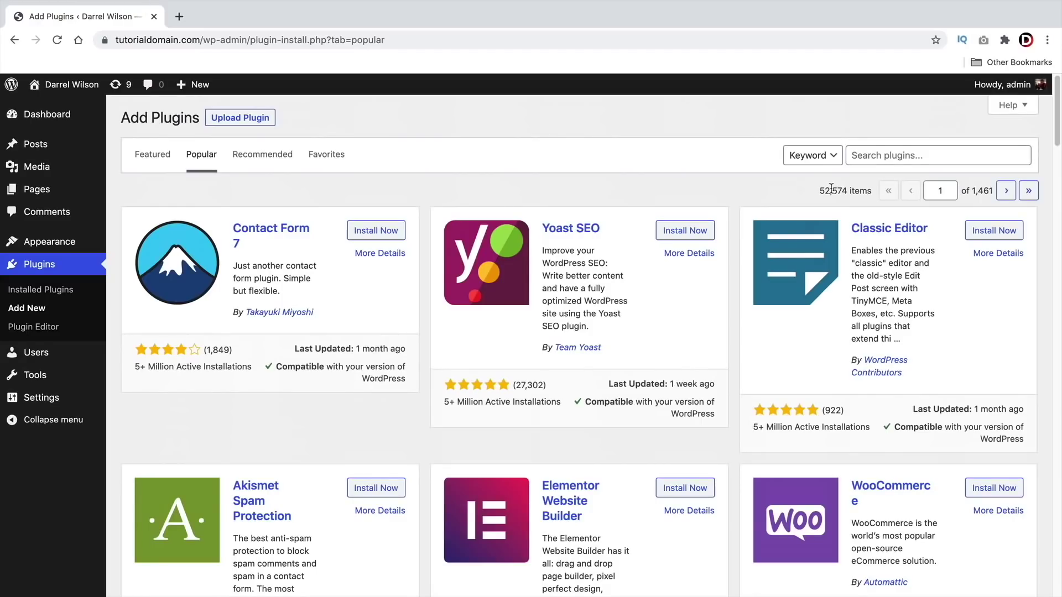
scroll(672, 207, down, 1)
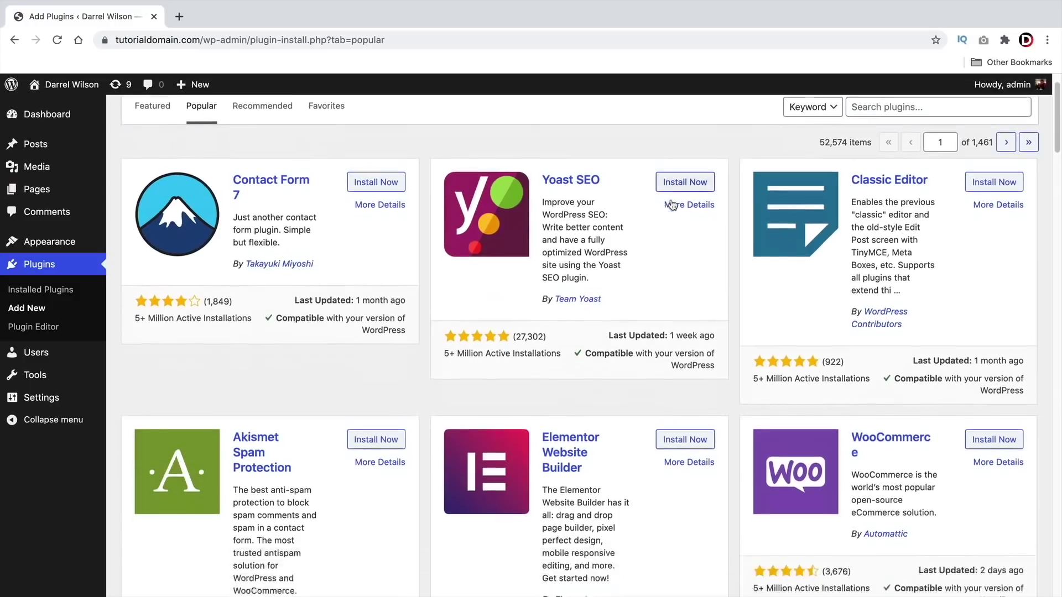
scroll(672, 205, down, 2)
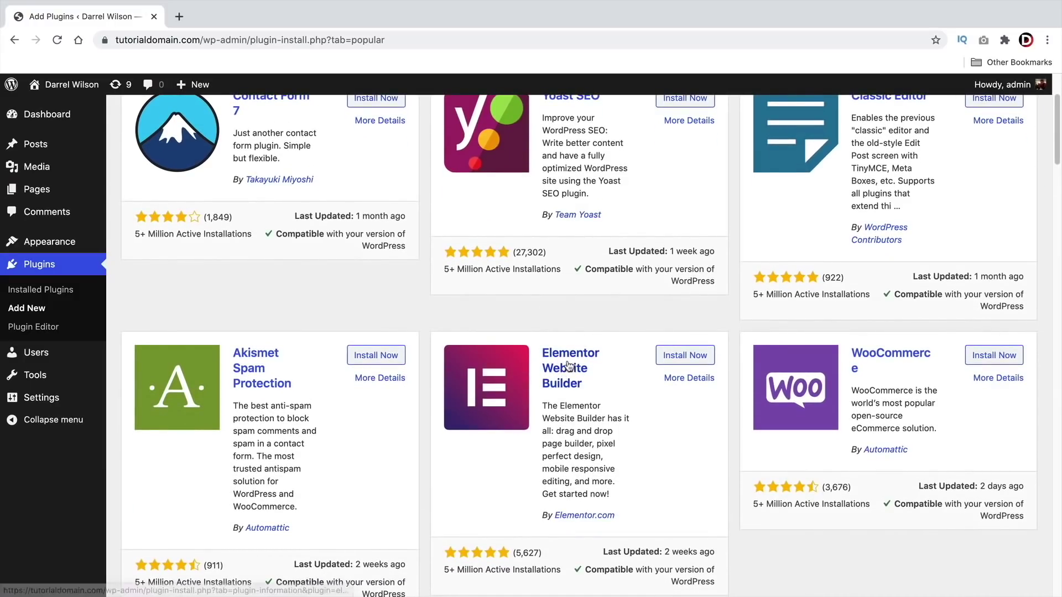
scroll(568, 365, up, 3)
- Search the plugin directory for "elementor", then install and activate the Elementor Website Builder plugin
click(887, 155)
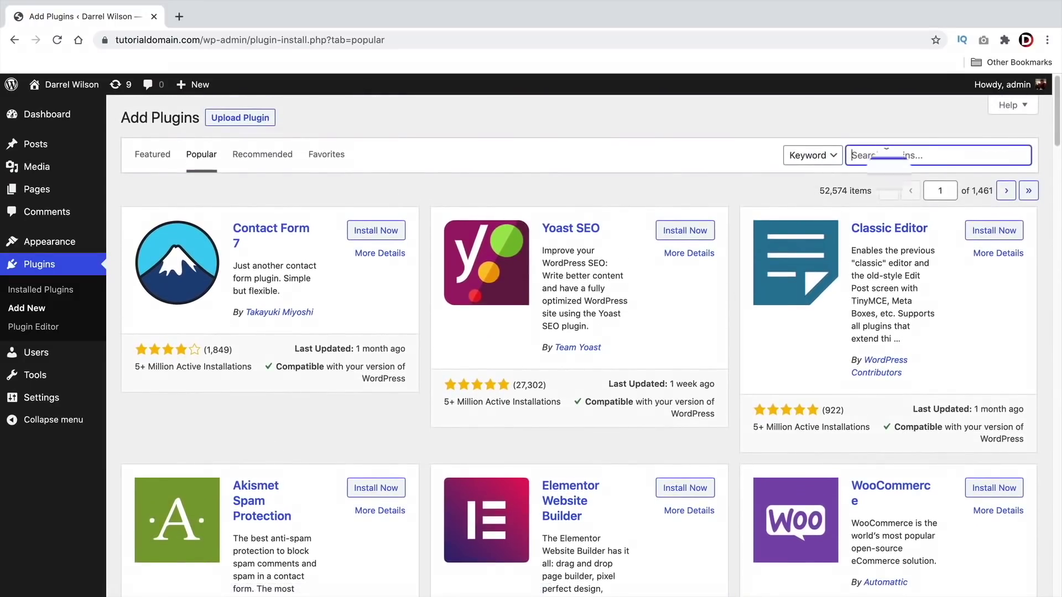
text(elementor)
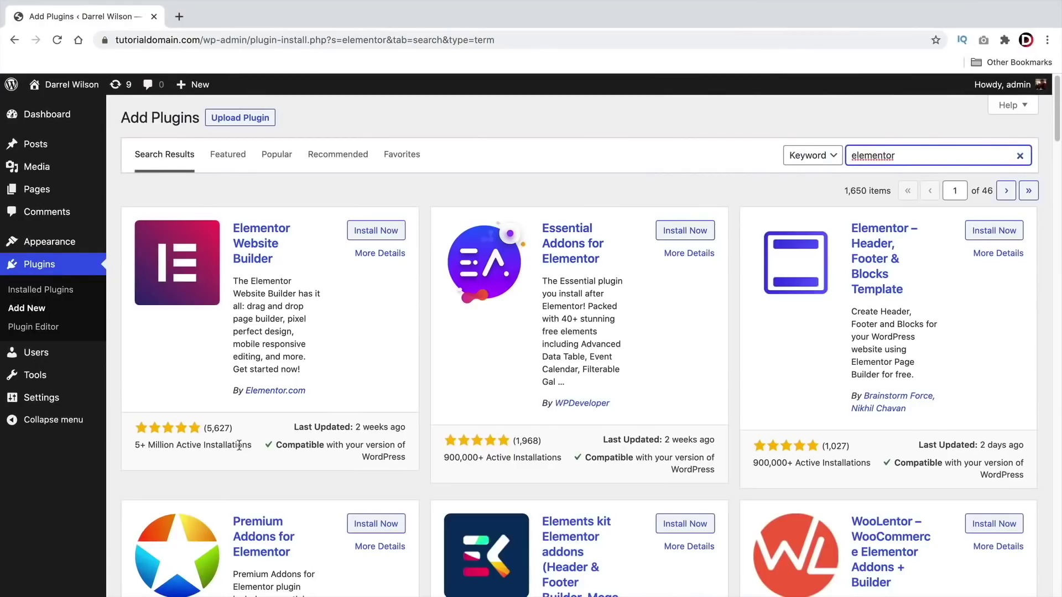
drag(241, 445, 147, 444)
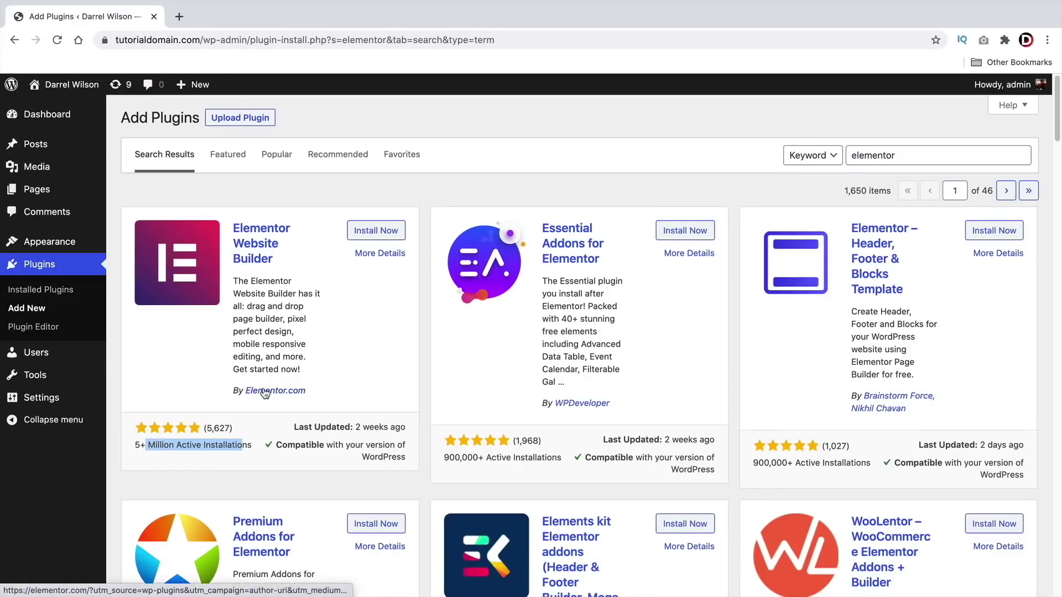
click(385, 232)
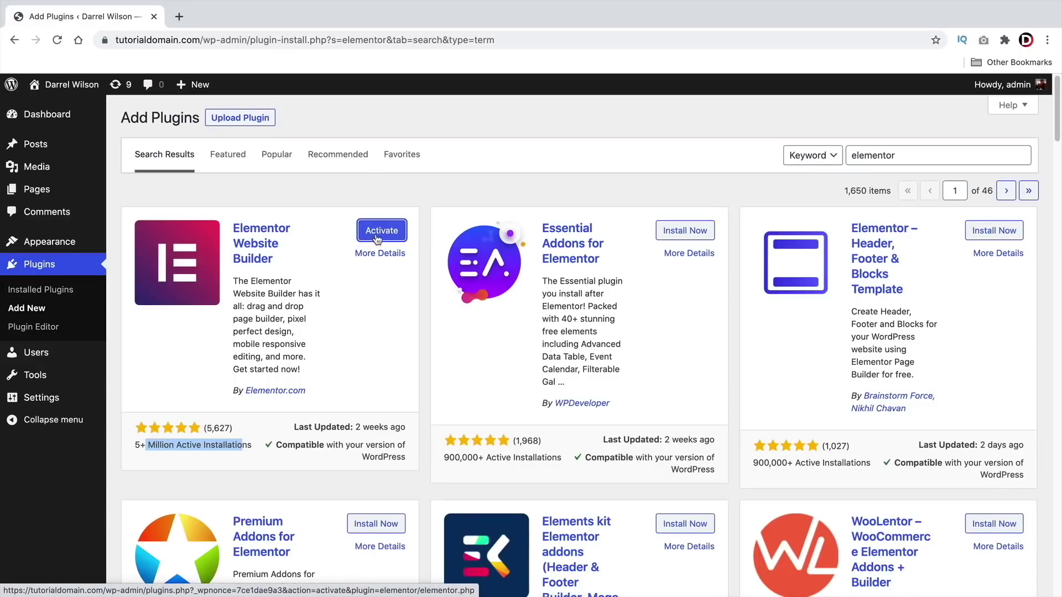
click(381, 232)
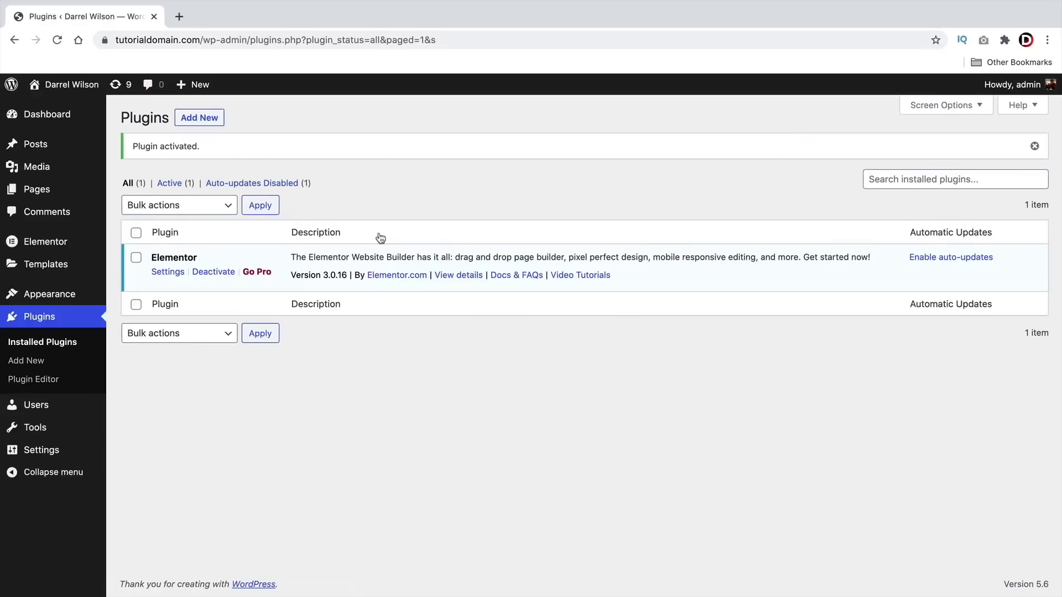
- Open the Home front page for editing from the list of all pages, checking its current look on the live site
mouse_move(69, 194)
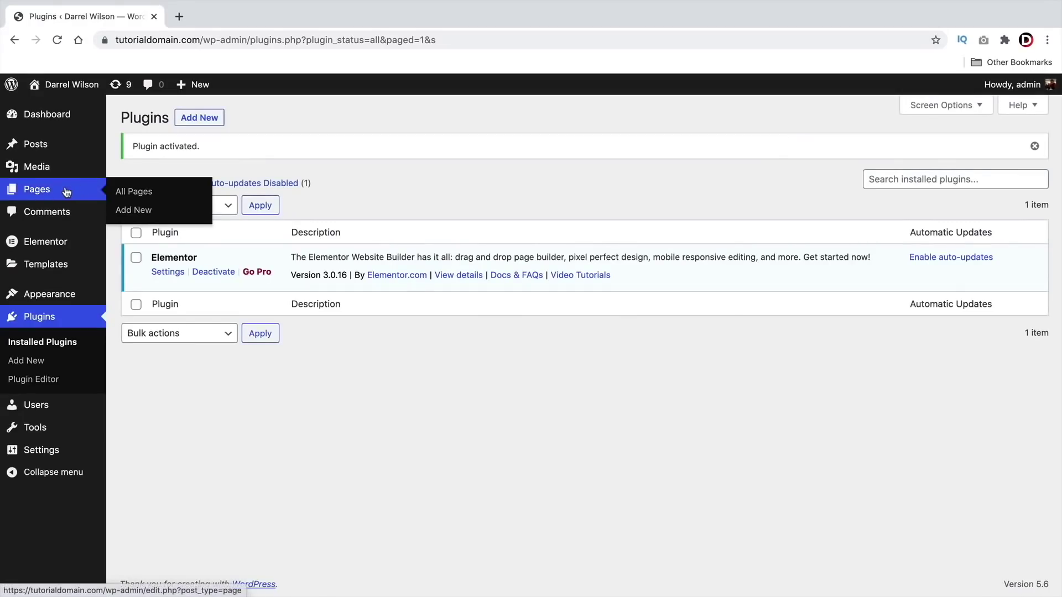
click(124, 193)
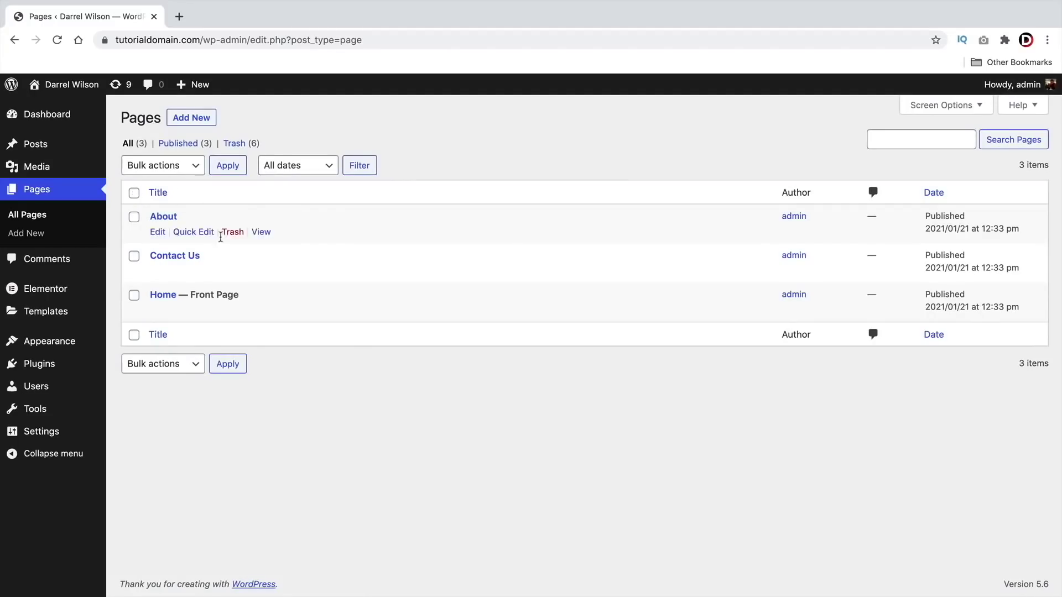
mouse_move(157, 315)
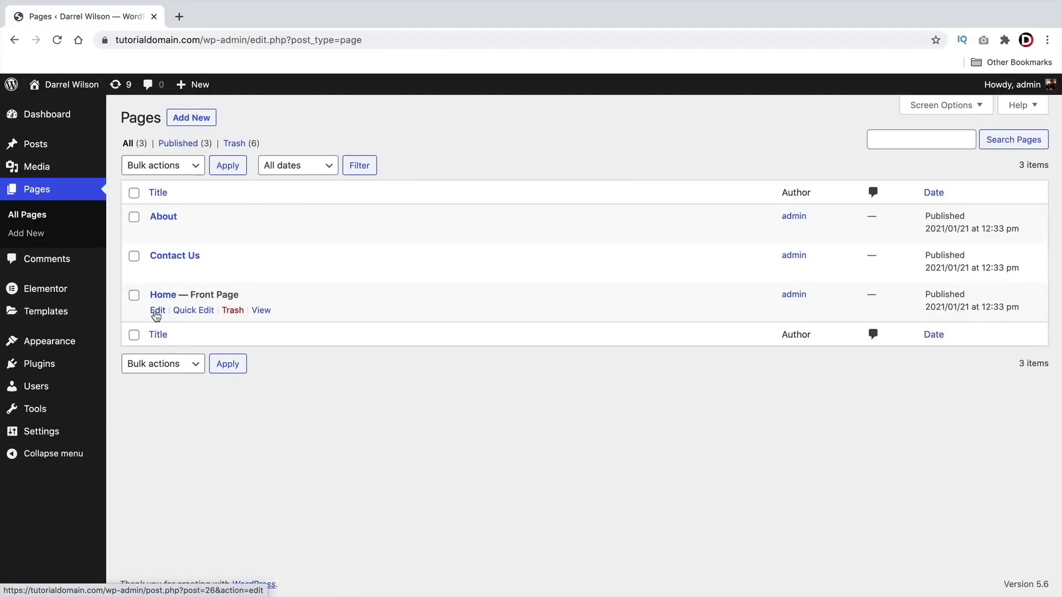
click(158, 313)
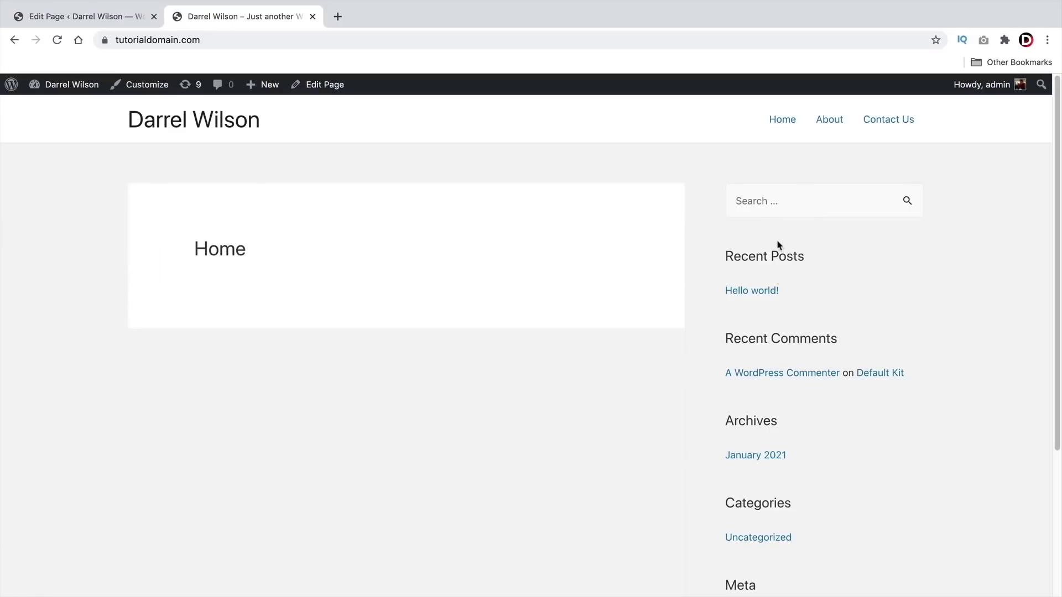
click(98, 22)
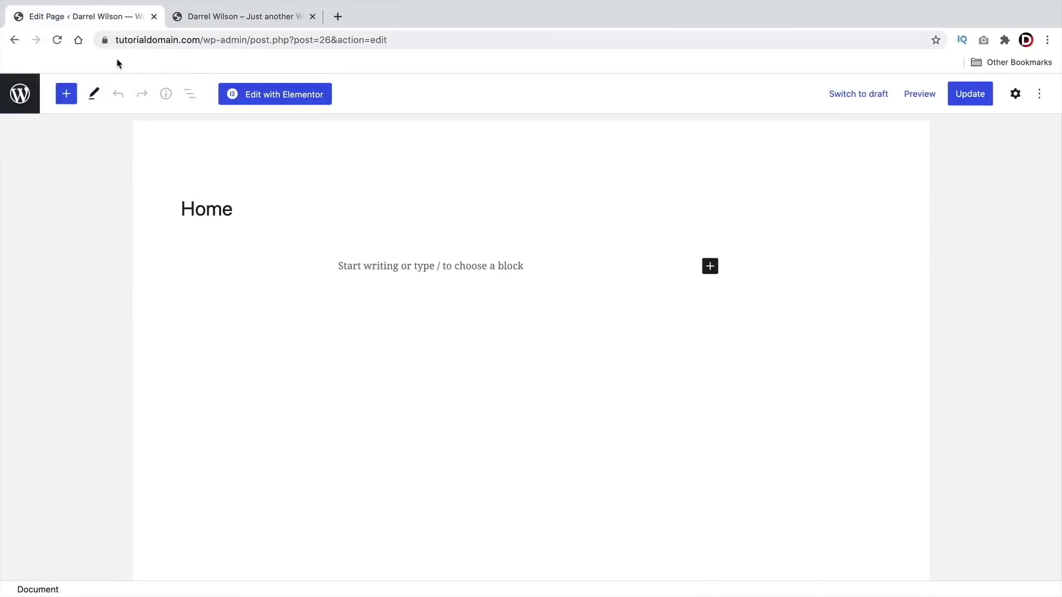
- Set the Home page's Astra settings to No Sidebar and Full Width / Stretched, disable its title and update the page
click(1016, 95)
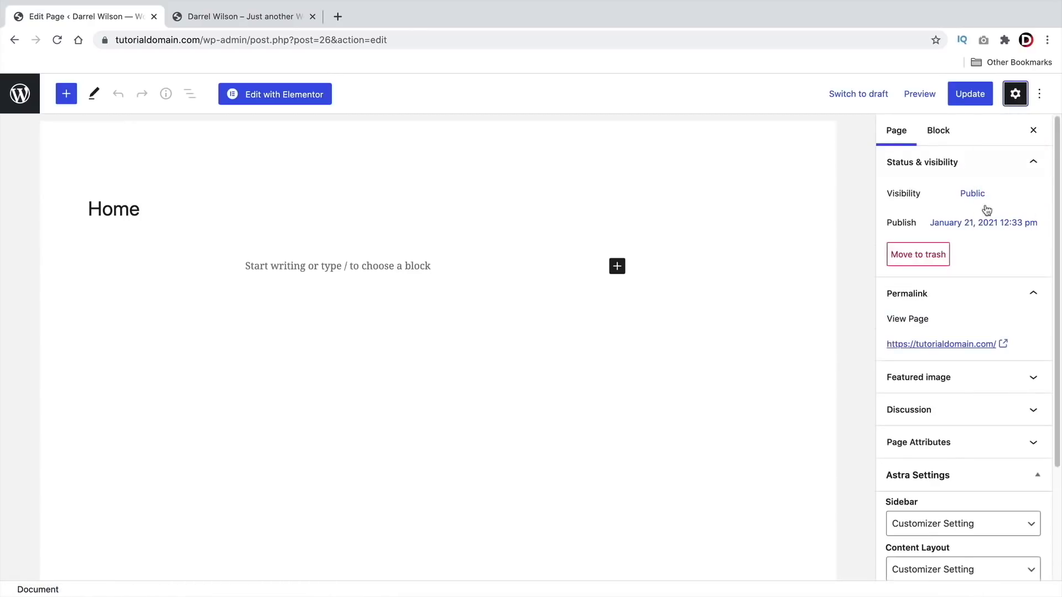
scroll(955, 296, down, 3)
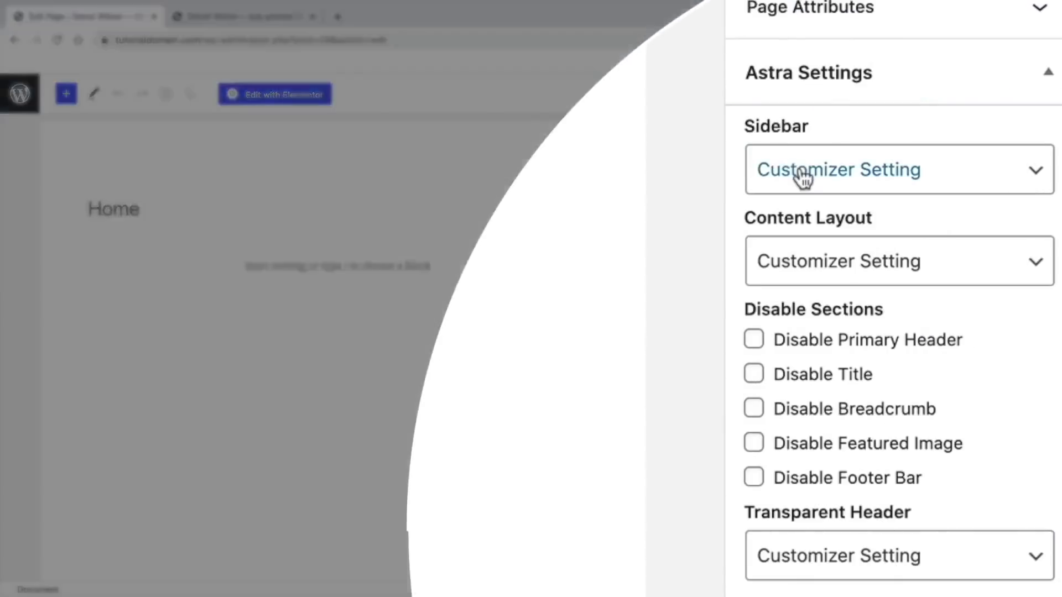
click(917, 352)
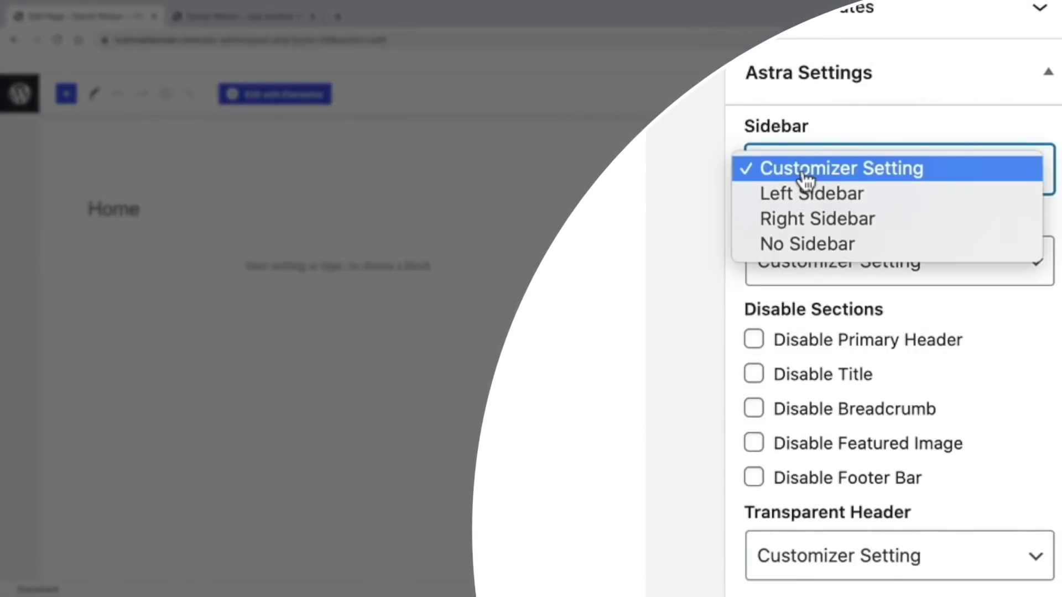
click(817, 243)
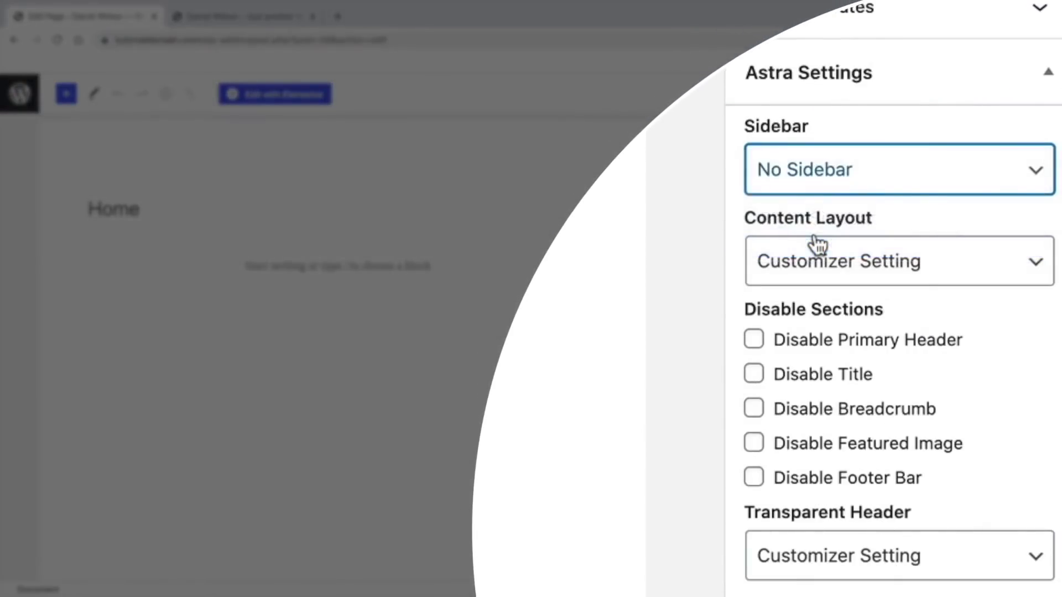
click(849, 274)
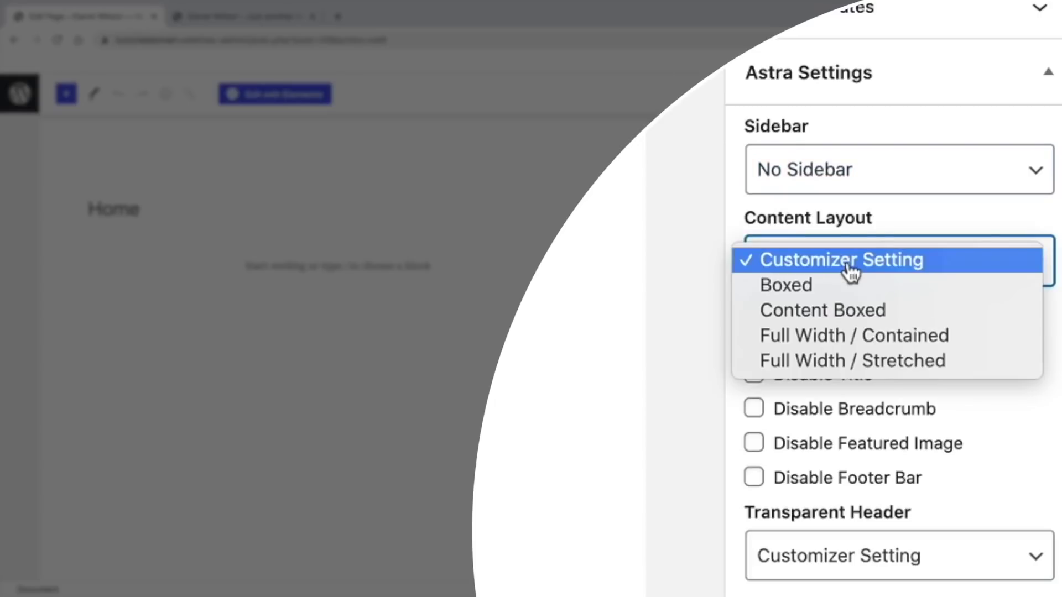
click(850, 362)
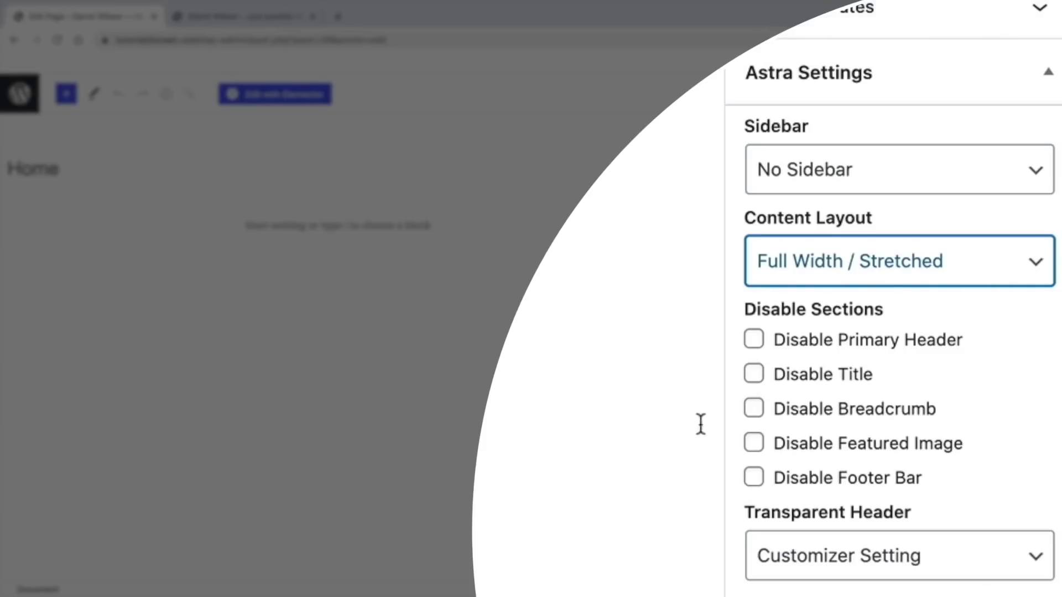
click(757, 376)
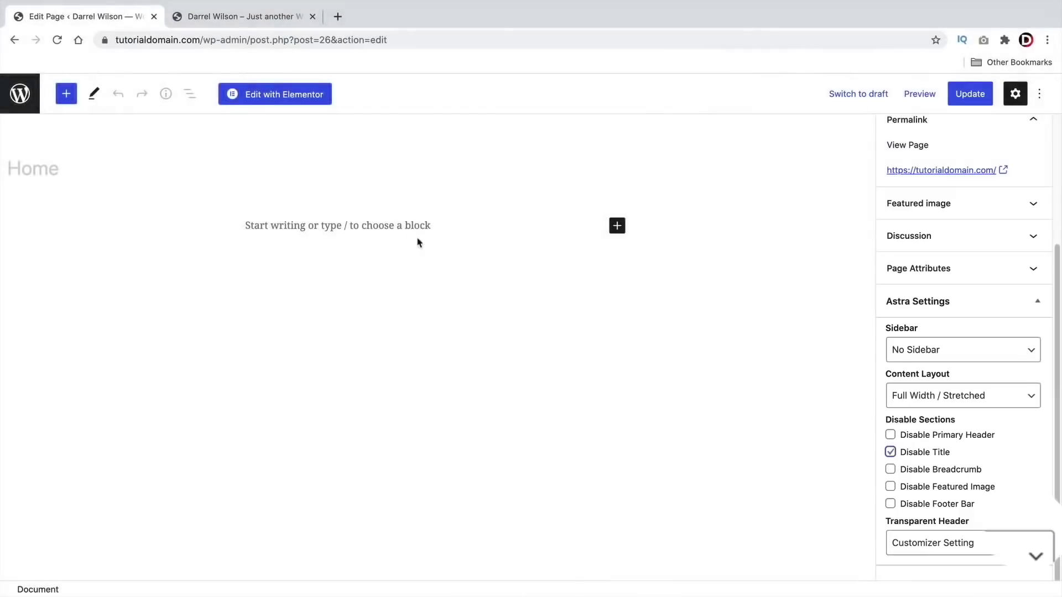
click(974, 97)
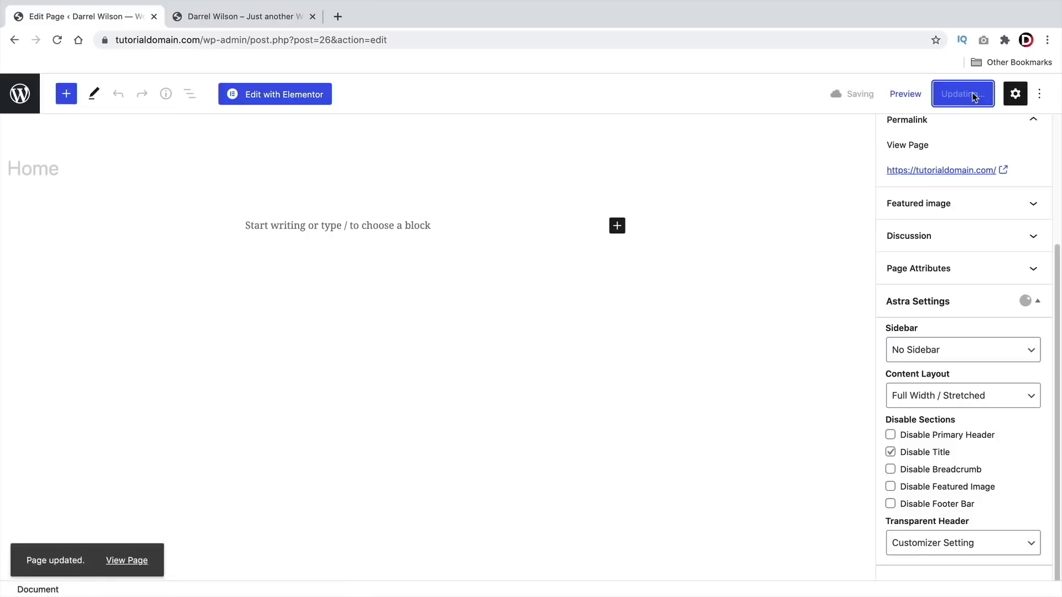
- Check the Transparent Header options, open the Home page in the Elementor editor and look through its widgets
click(929, 549)
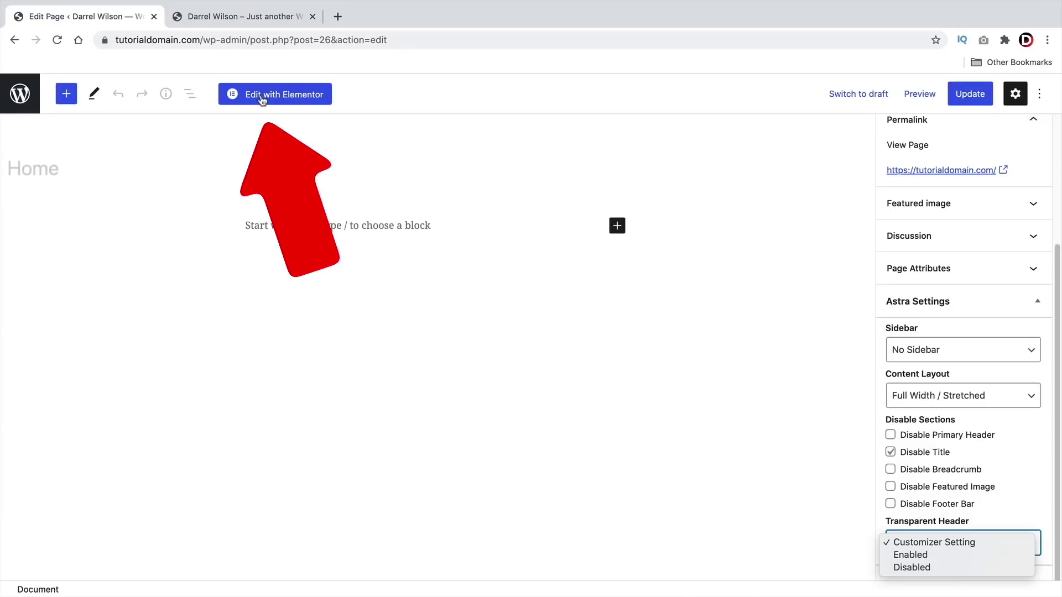
click(262, 98)
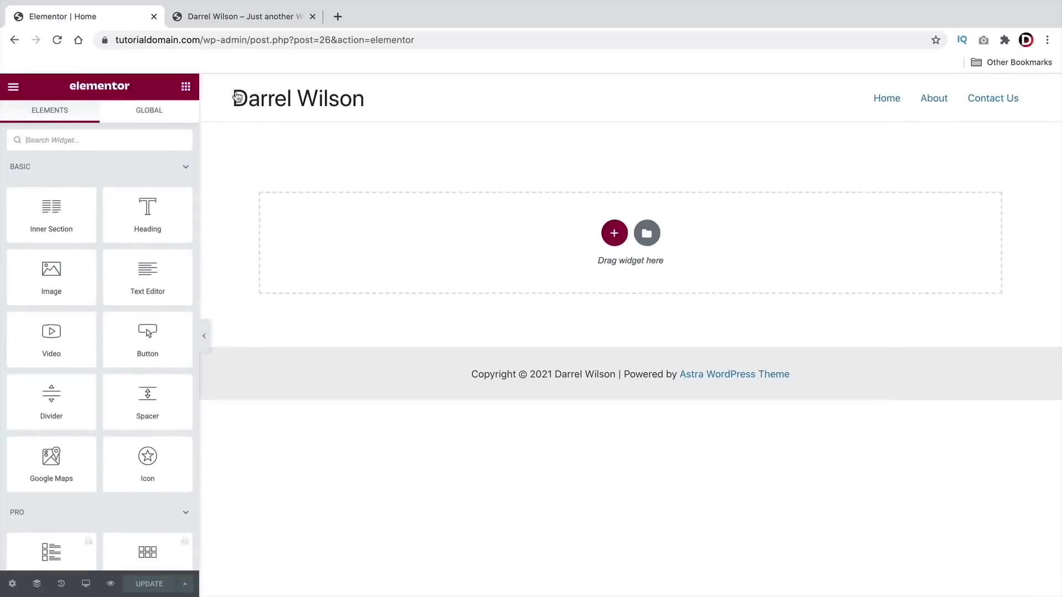
scroll(143, 209, down, 1)
scroll(143, 209, down, 1)
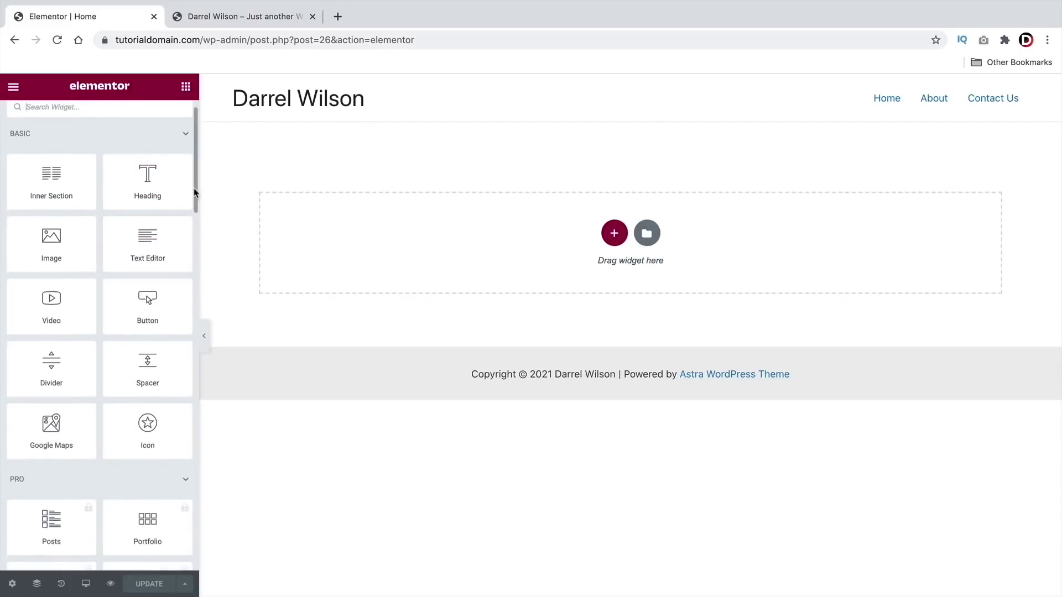
drag(196, 199, 182, 154)
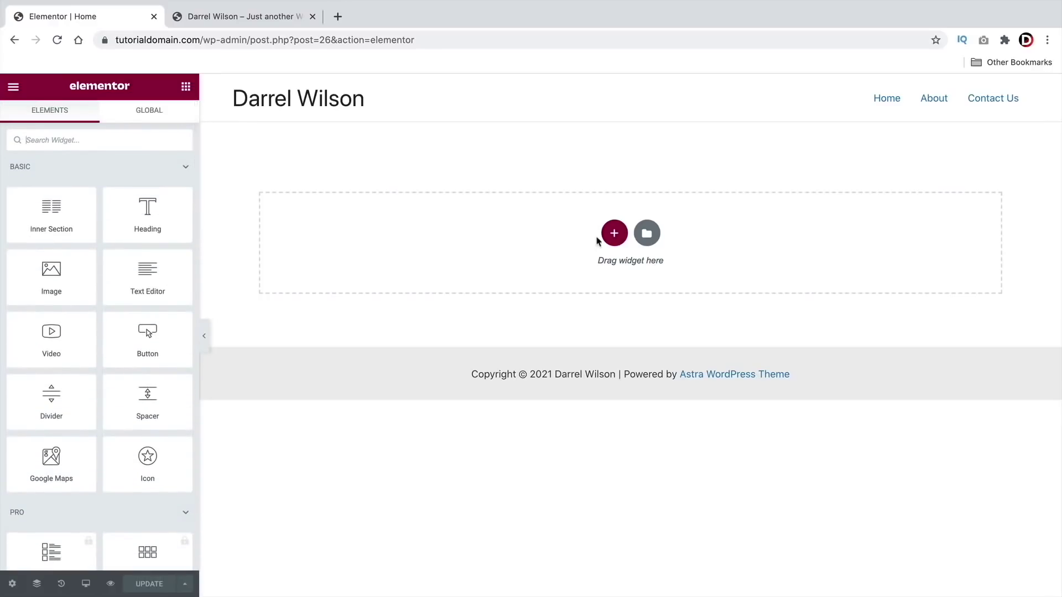
- Add a section with two equal columns to the page and place a Text Editor widget in its left column
click(614, 233)
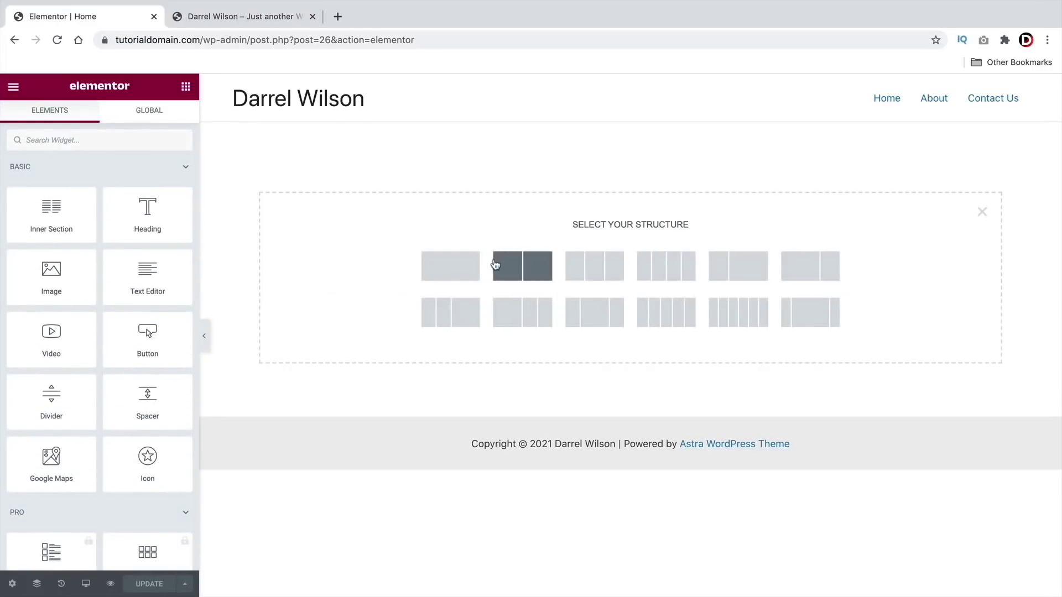
click(515, 273)
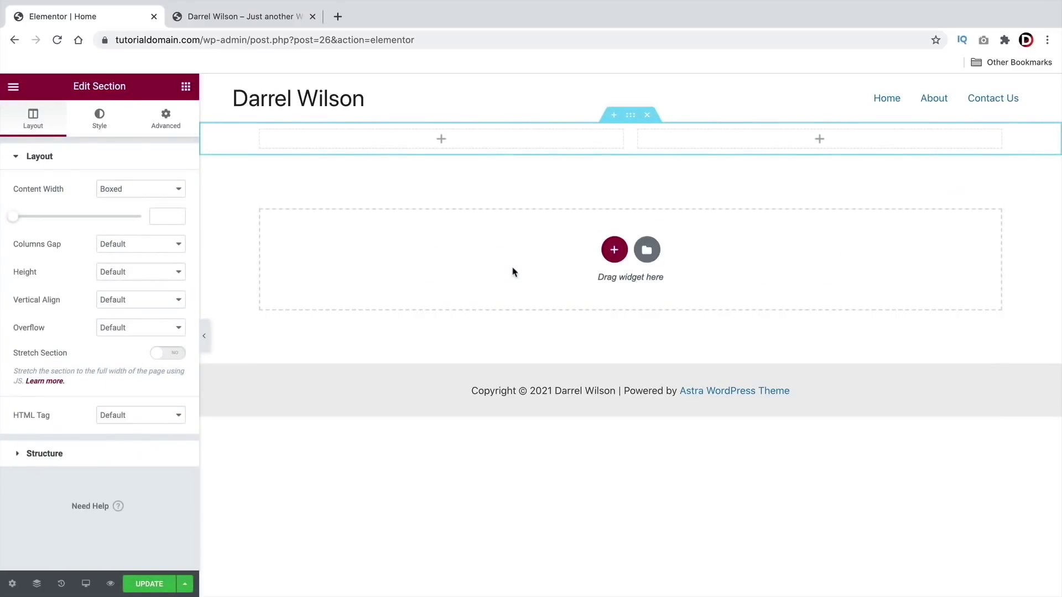
click(185, 88)
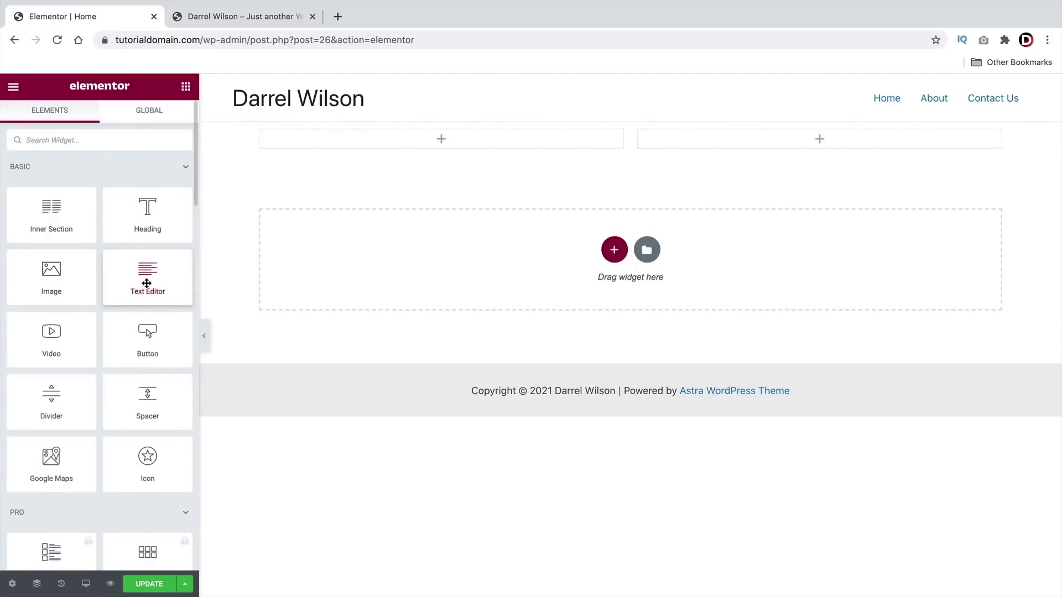
drag(146, 283, 410, 143)
- Replace the Text Editor widget's placeholder text with "Change this text to anything"
drag(85, 349, 8, 247)
text(Change )
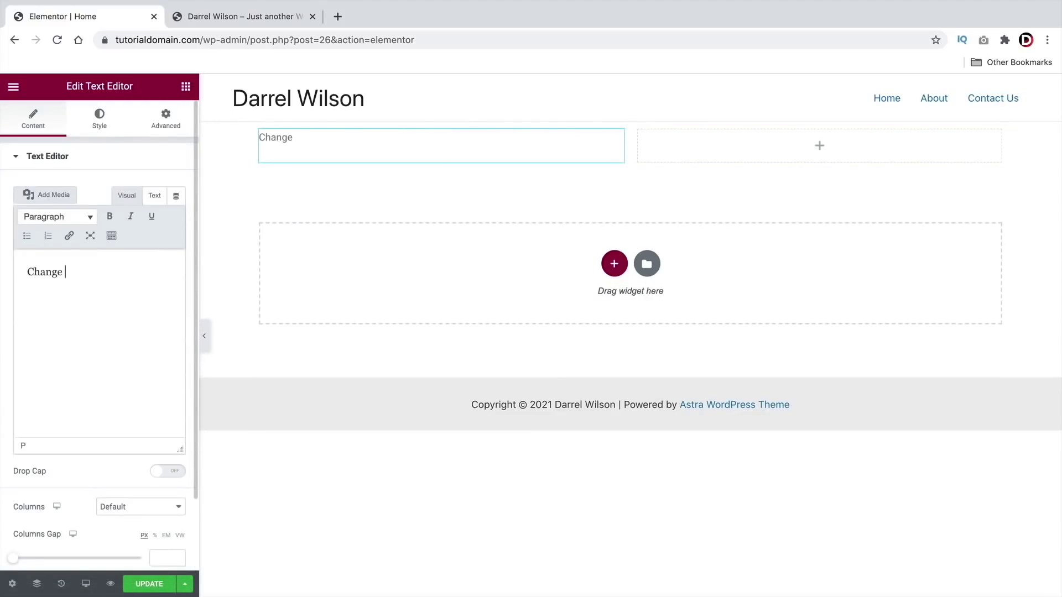
text(this text to anyti)
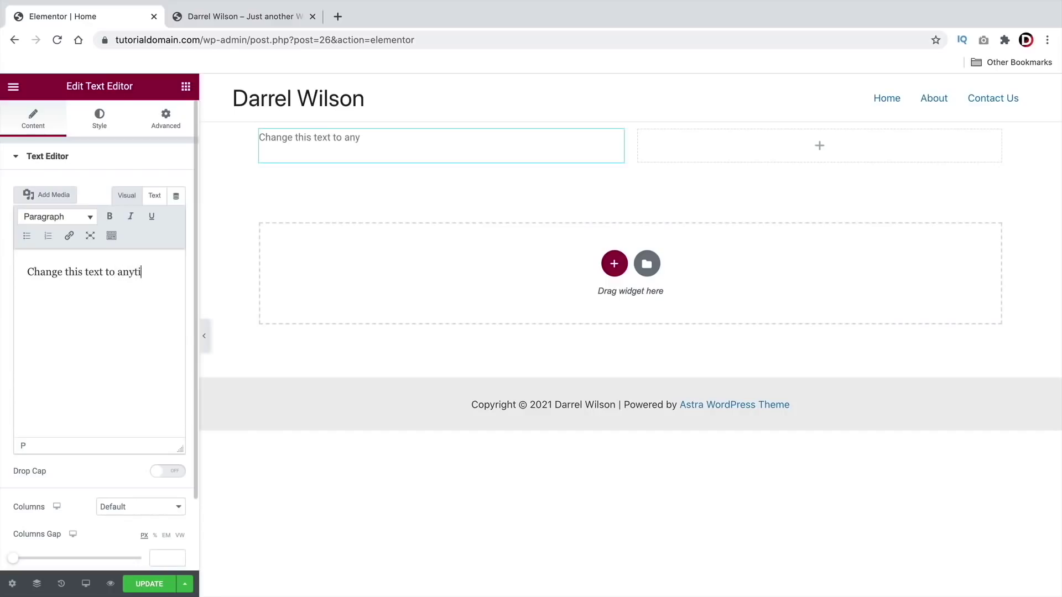
text(ng)
key(BackSpace)
key(BackSpace)
key(BackSpace)
text(thing)
- Add an Image widget below the text in the left column, with a Button widget beneath it
click(186, 87)
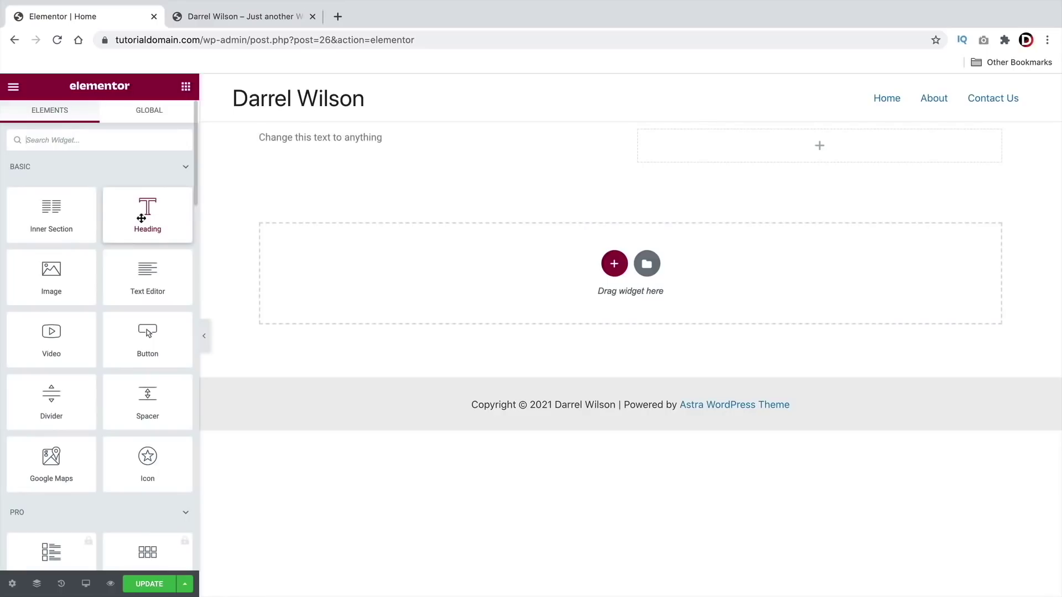
drag(61, 271, 287, 152)
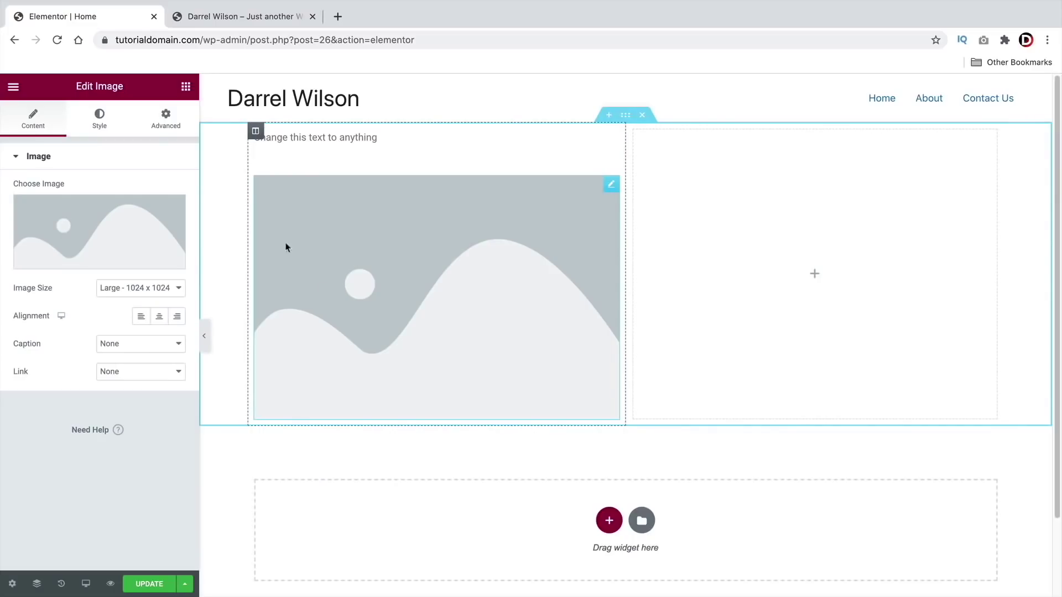
click(186, 86)
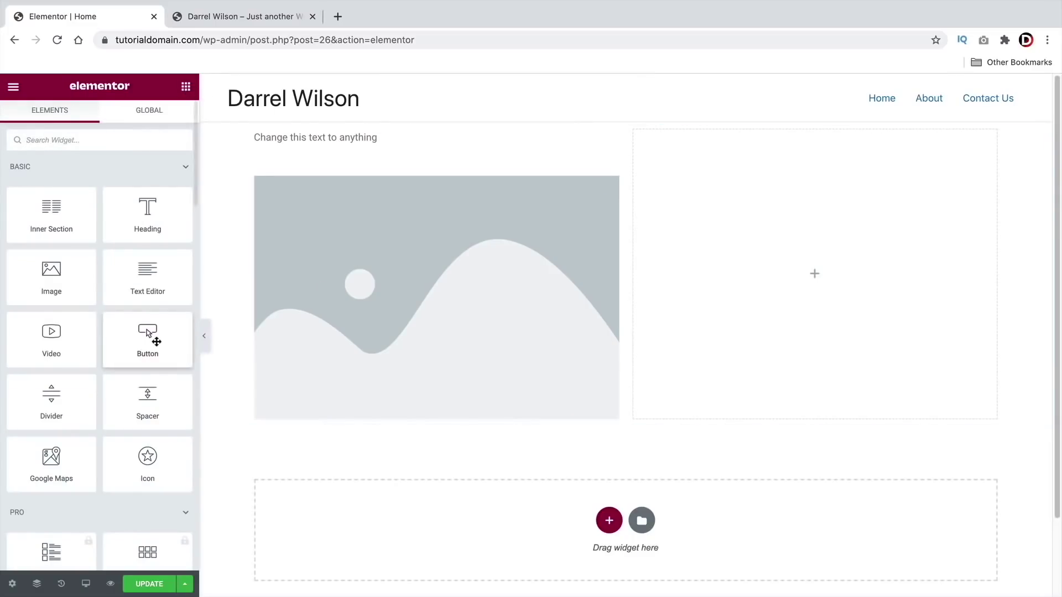
drag(149, 332, 354, 401)
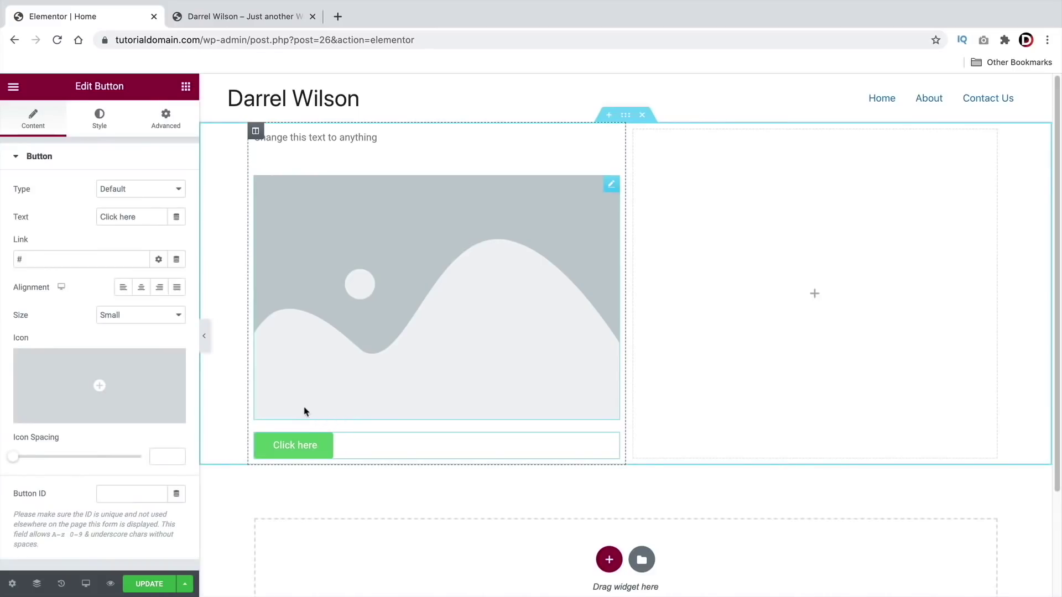
click(61, 258)
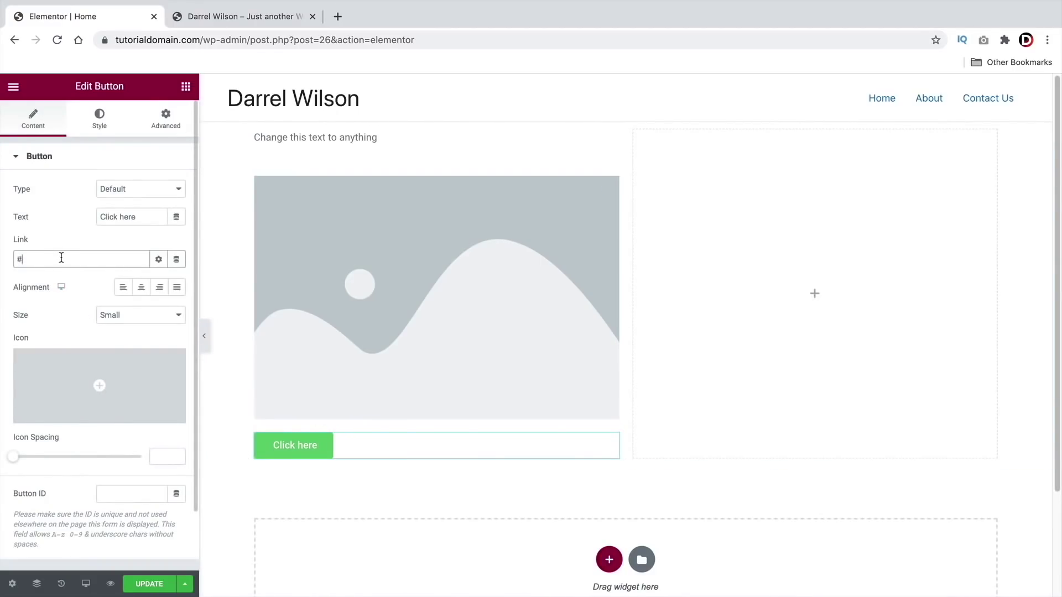
key(BackSpace)
text(www.darrelwilson.com)
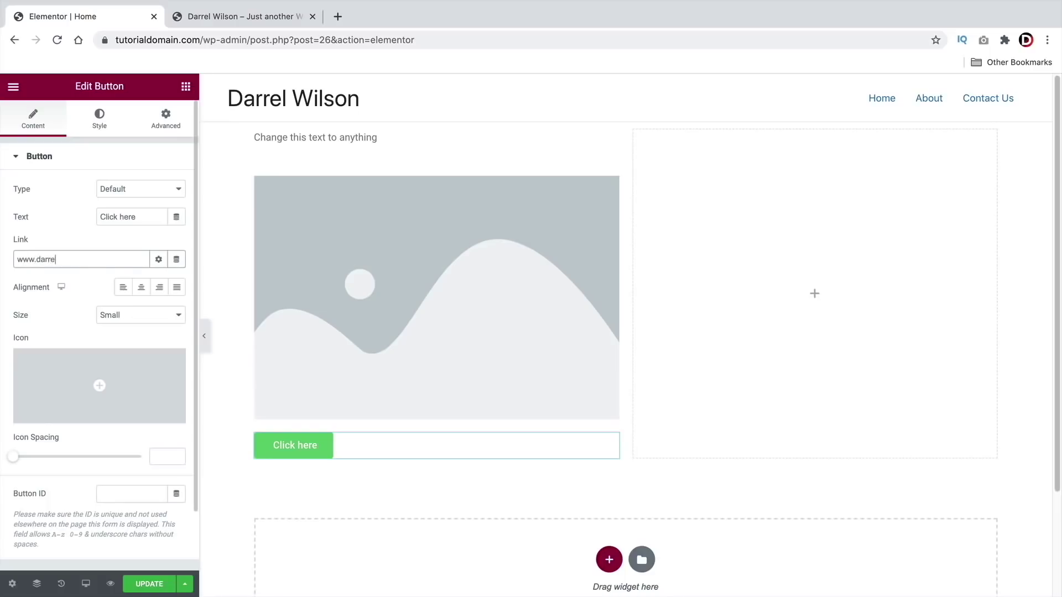
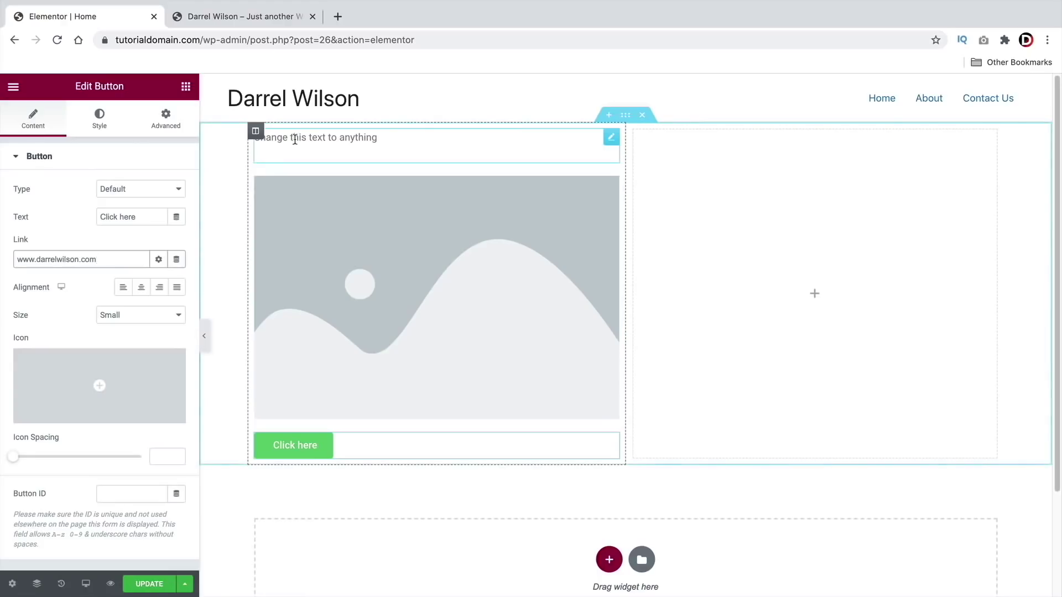
- Look through the button's Style and Advanced settings, ending back at its Content settings
click(96, 122)
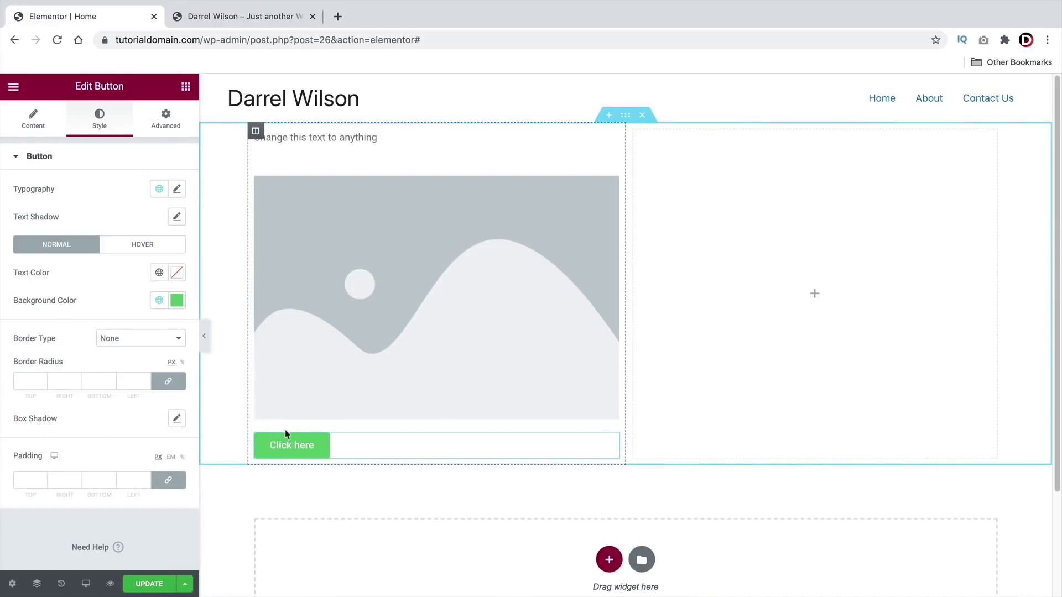
click(166, 118)
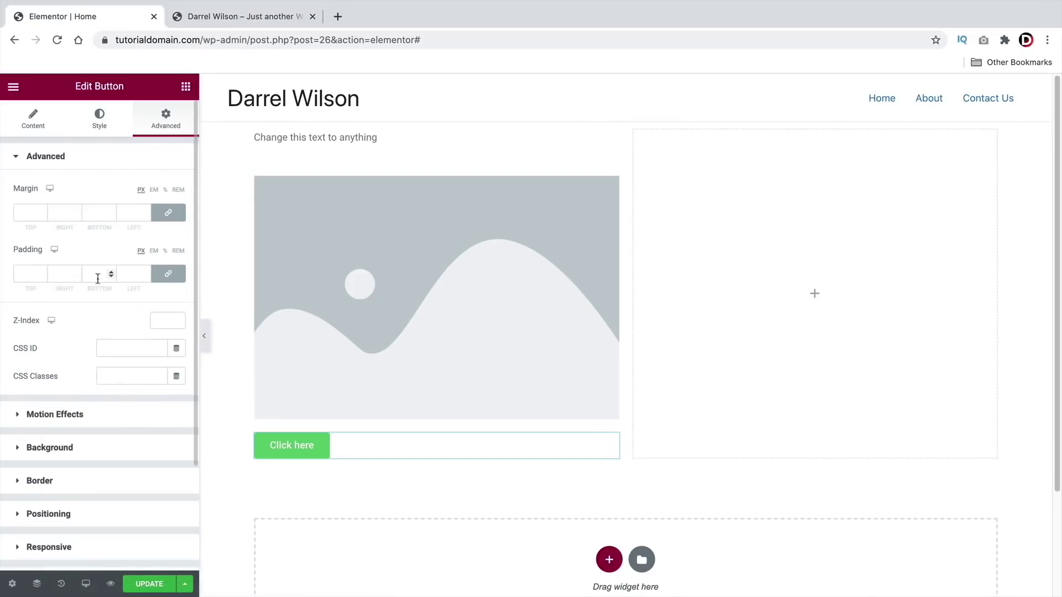
scroll(103, 320, down, 1)
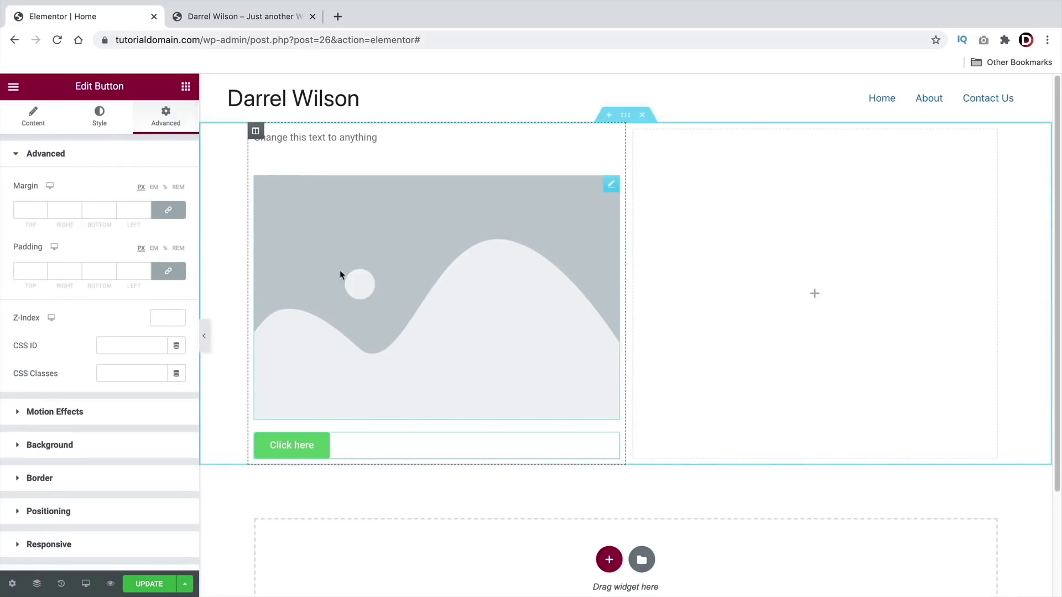
scroll(130, 427, down, 2)
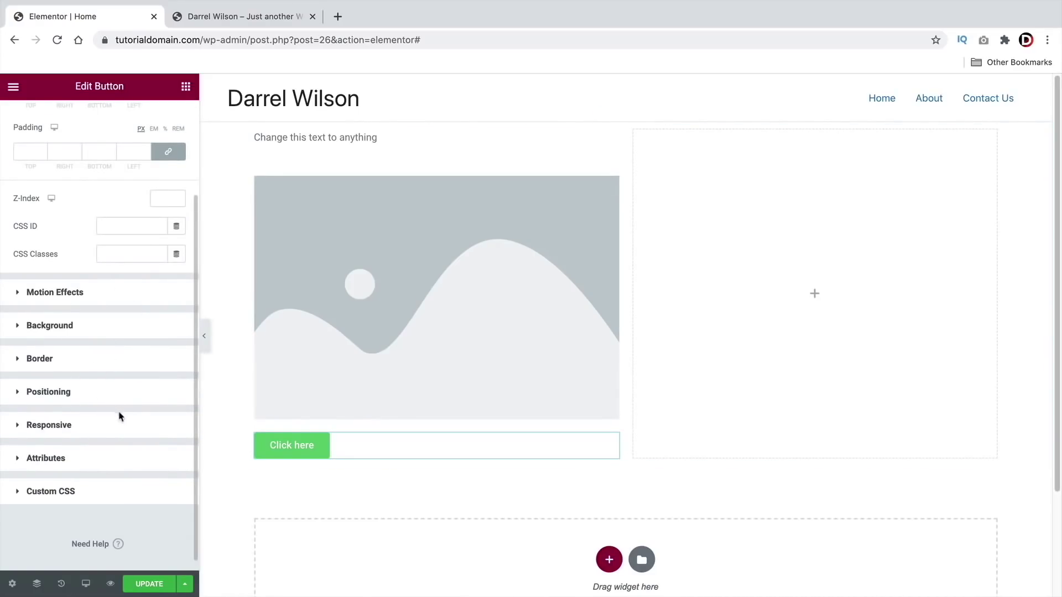
scroll(123, 416, up, 2)
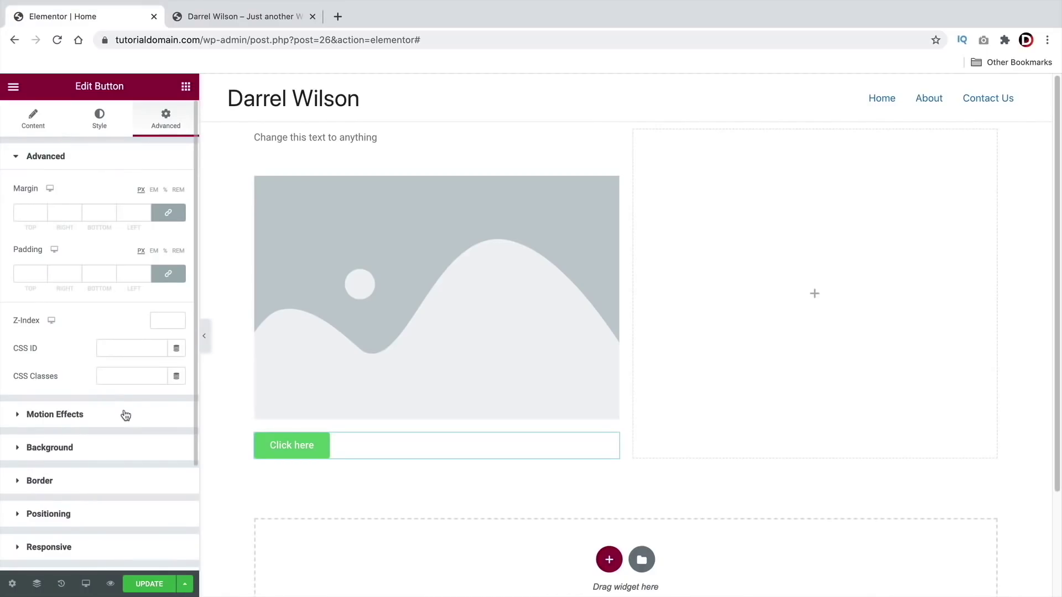
click(34, 118)
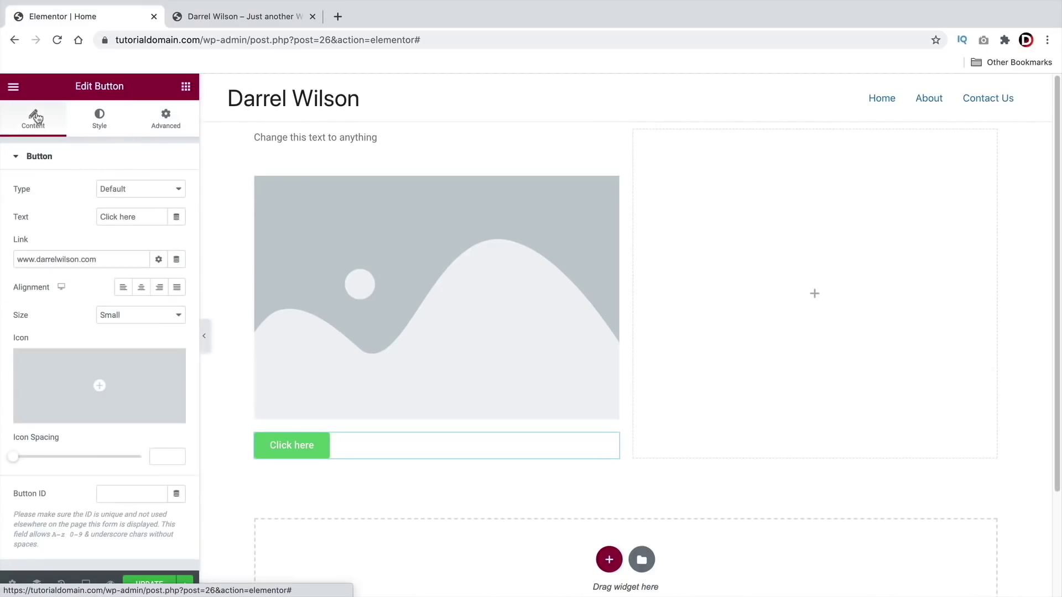
- Fill the right column with two Text Editor widgets, an Image widget and a Button widget, stacked in that order
click(184, 90)
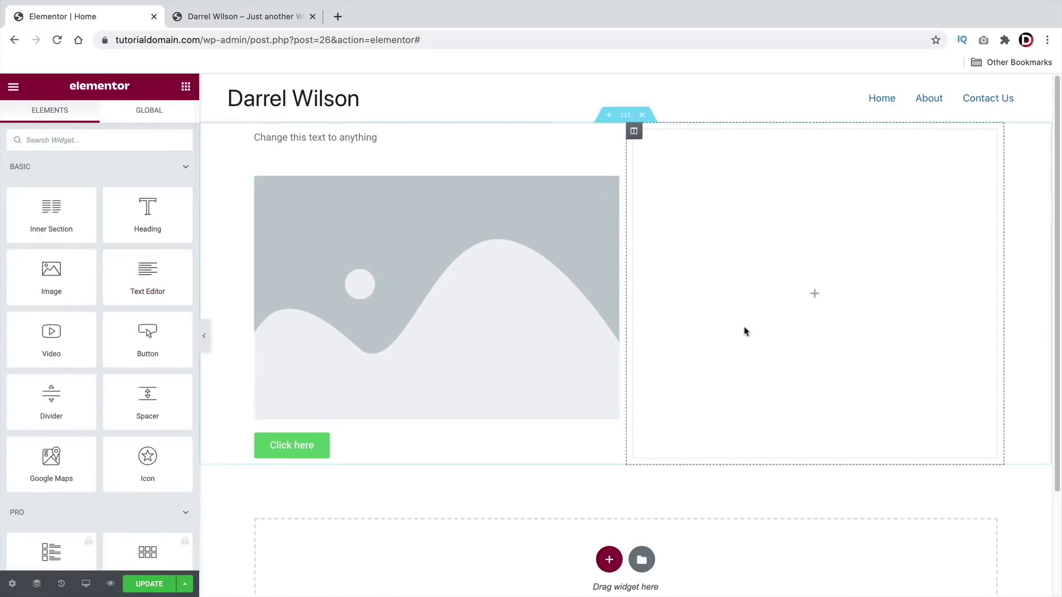
drag(157, 292, 851, 303)
click(185, 92)
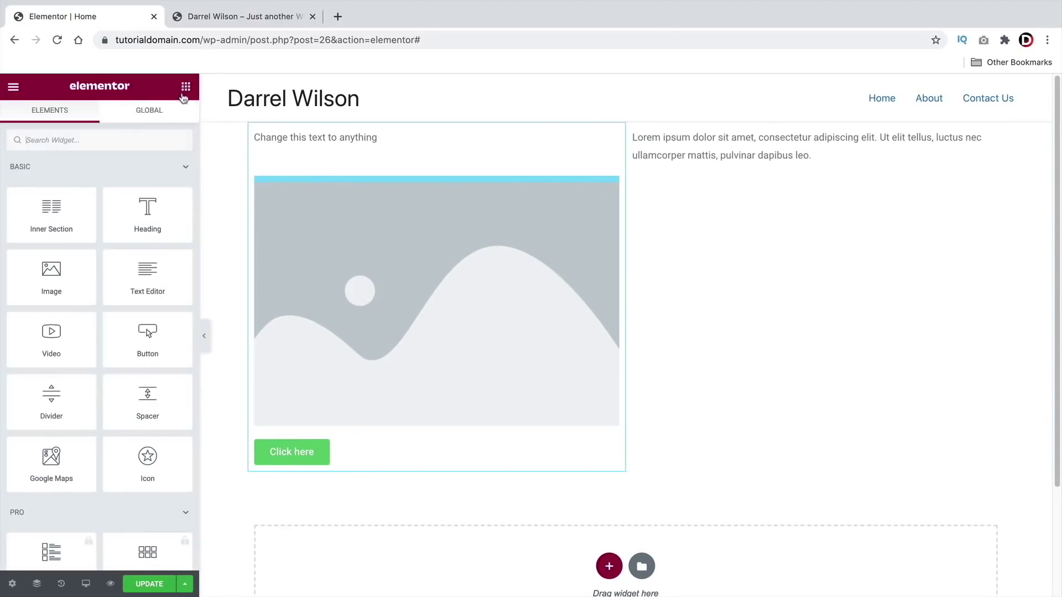
drag(148, 277, 672, 227)
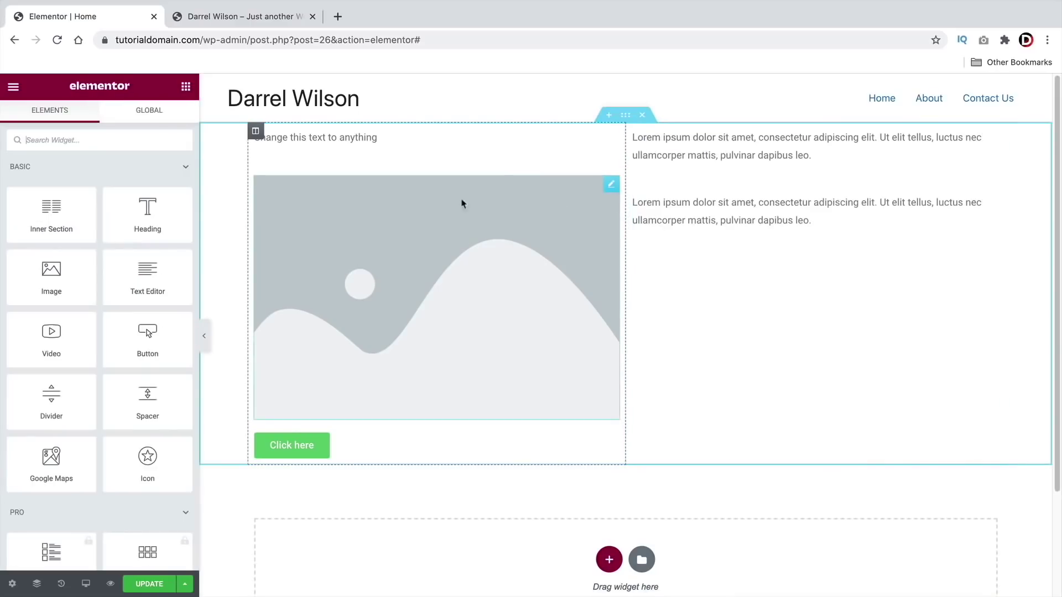
drag(662, 286, 719, 234)
click(186, 87)
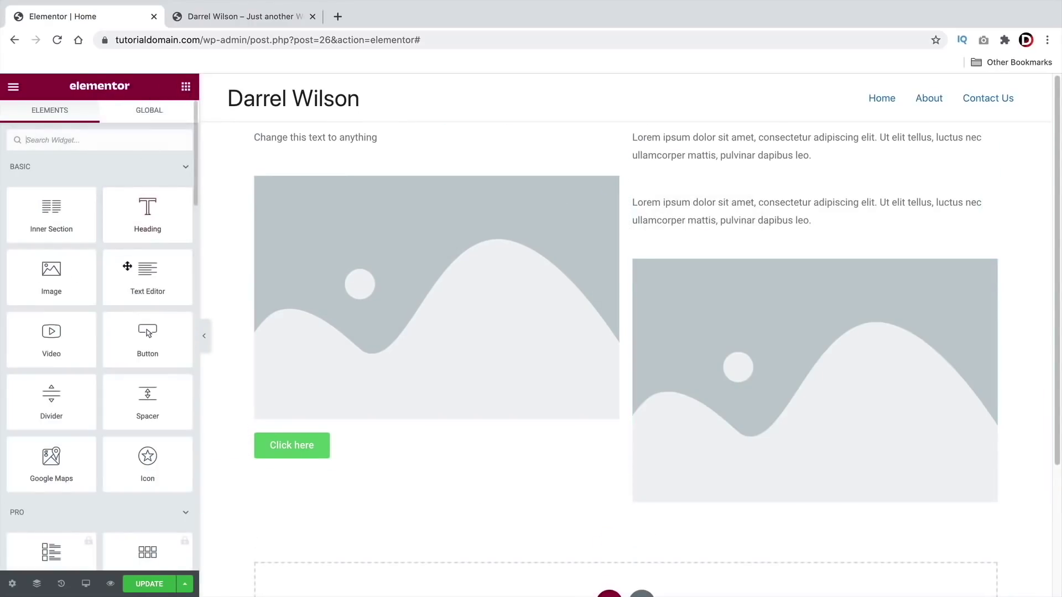
drag(147, 343, 728, 490)
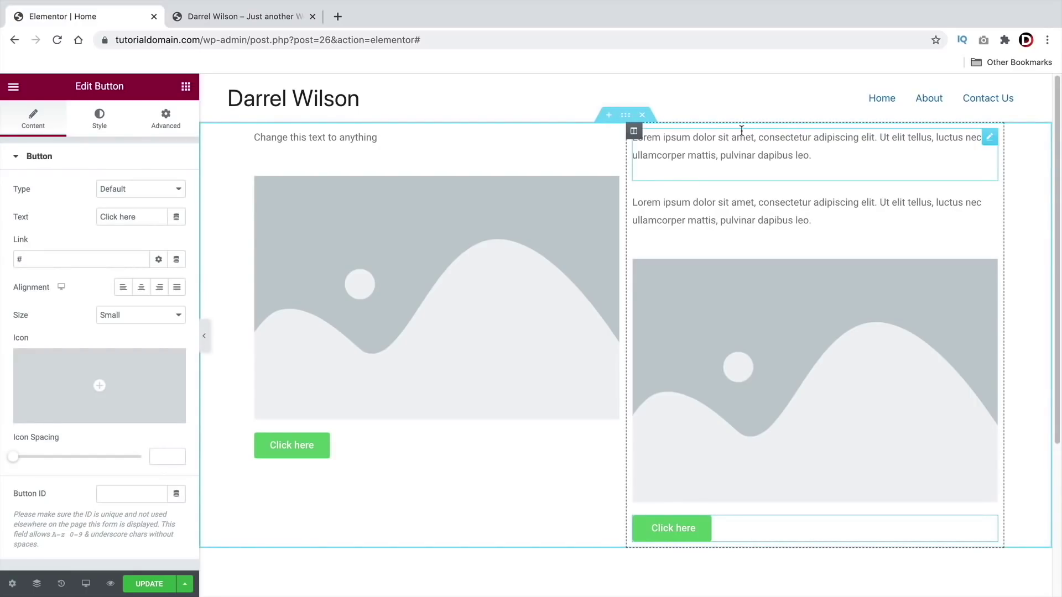
- Unlink the right column's padding values and set its top padding to 94 px
click(634, 132)
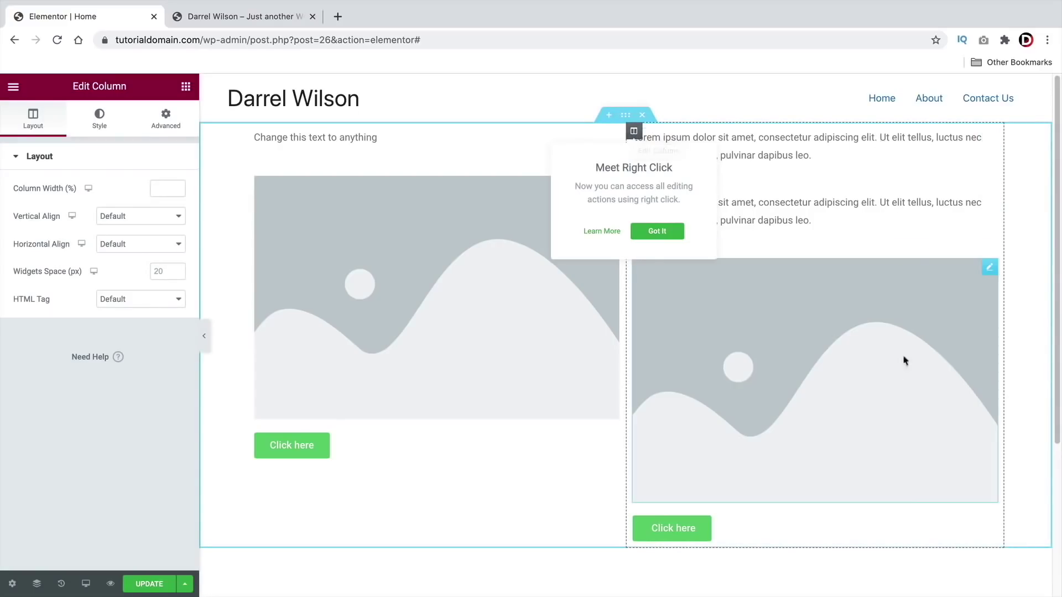
click(582, 486)
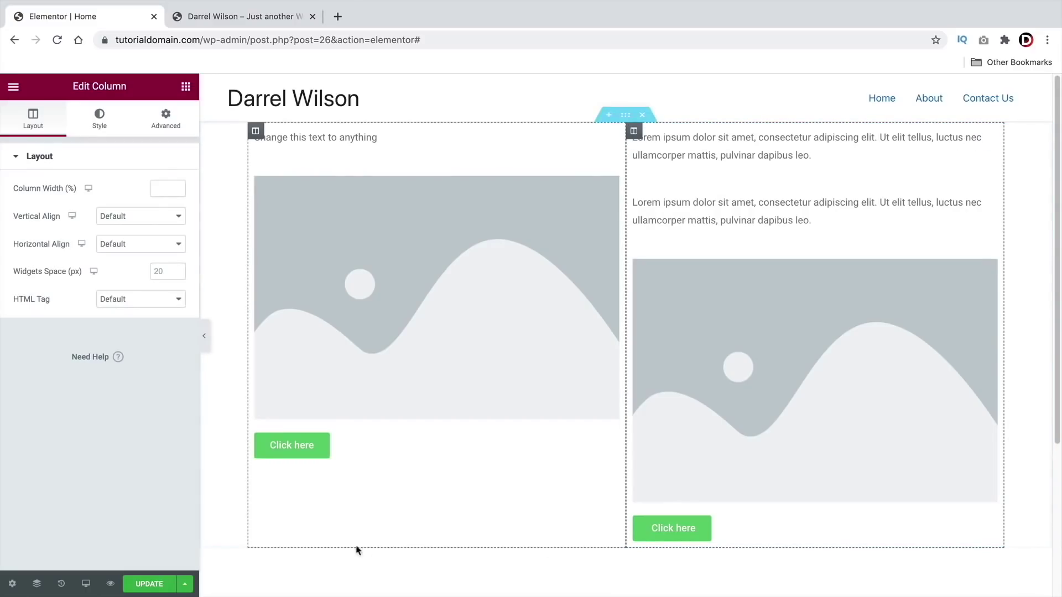
click(640, 138)
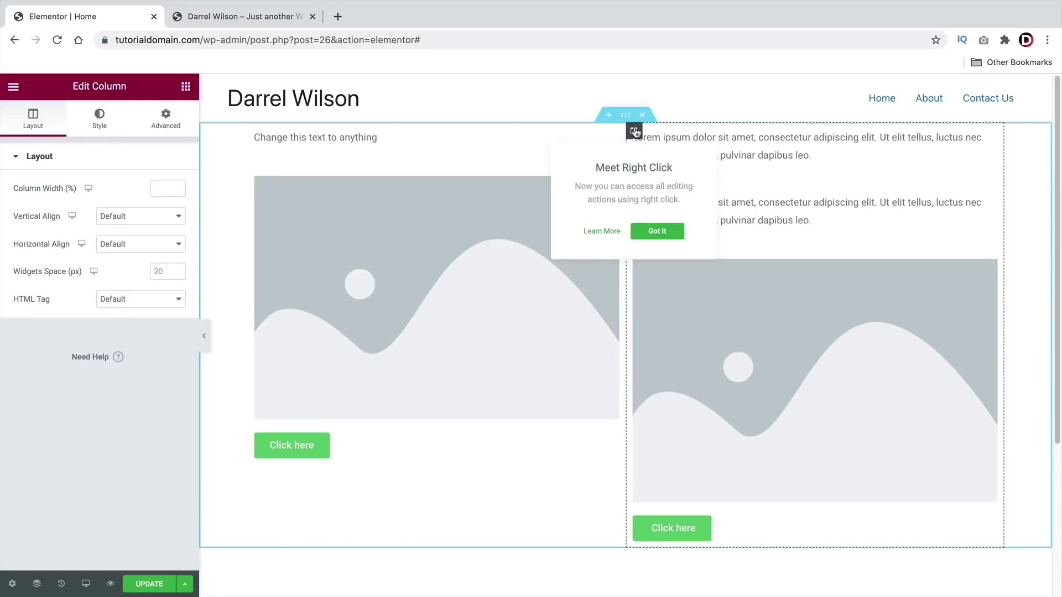
click(176, 125)
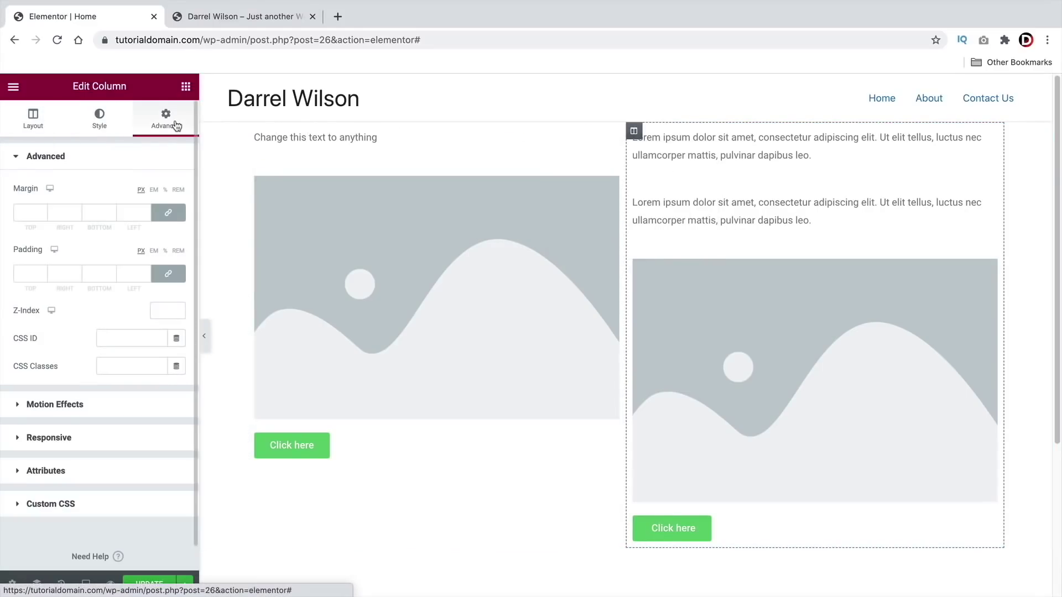
click(168, 274)
click(40, 274)
text(4)
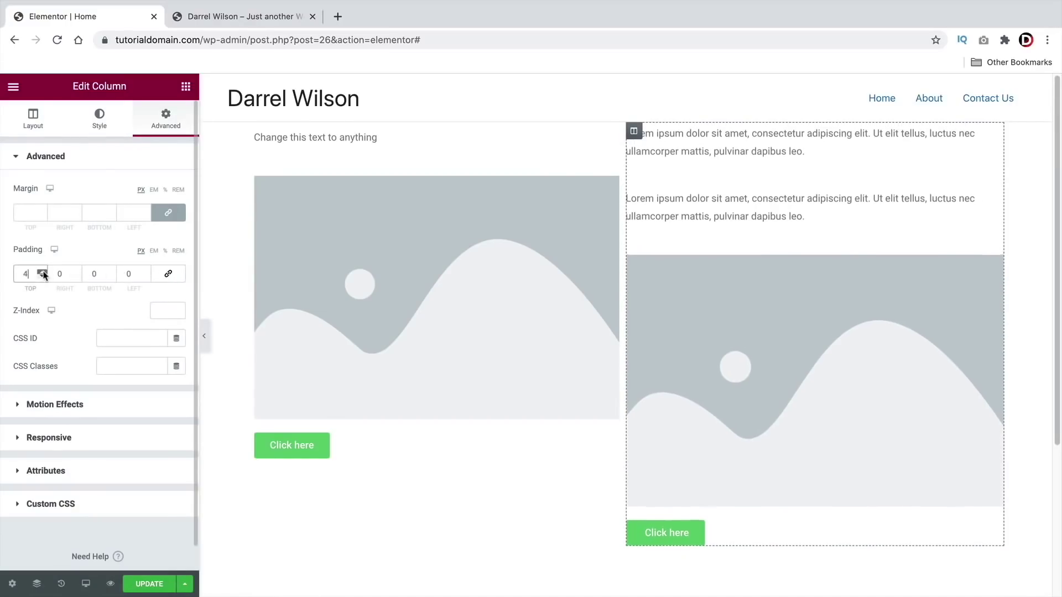
text(4)
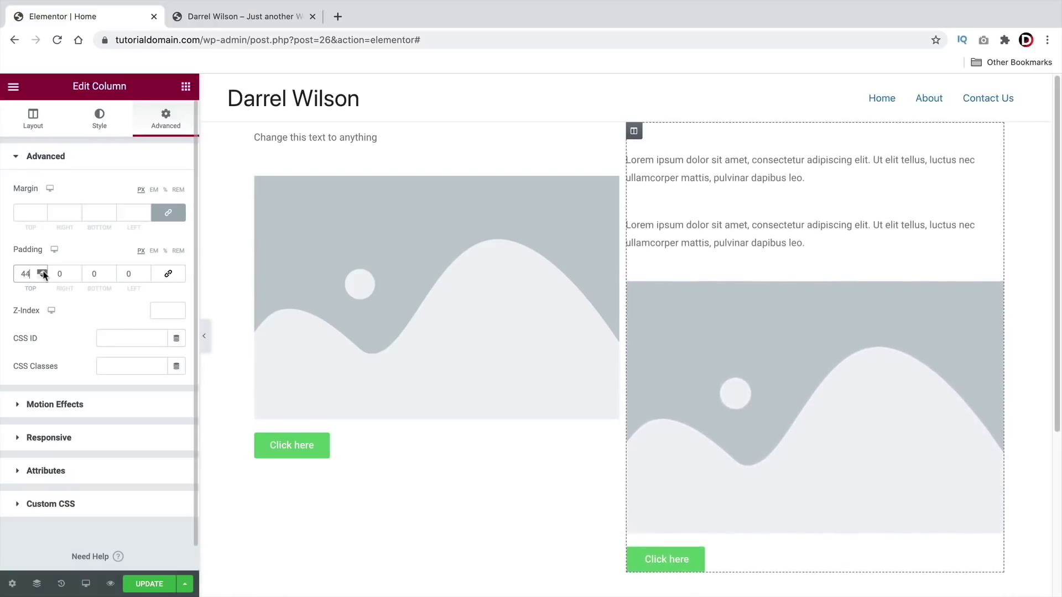
click(42, 272)
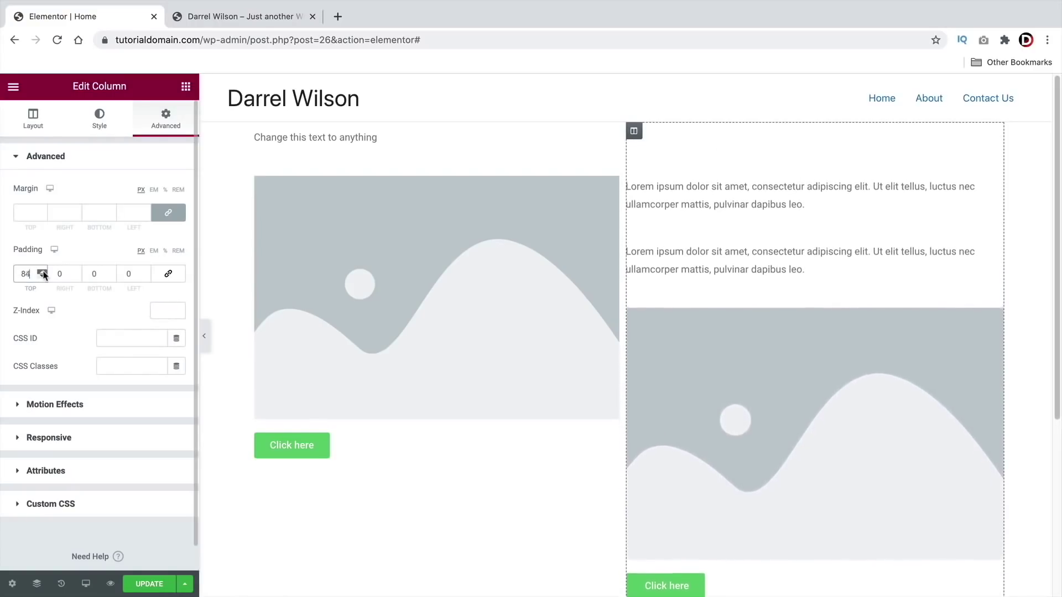
- Set the right column's bottom padding to 63 px, check the spacing and return to the widget list
scroll(478, 396, down, 3)
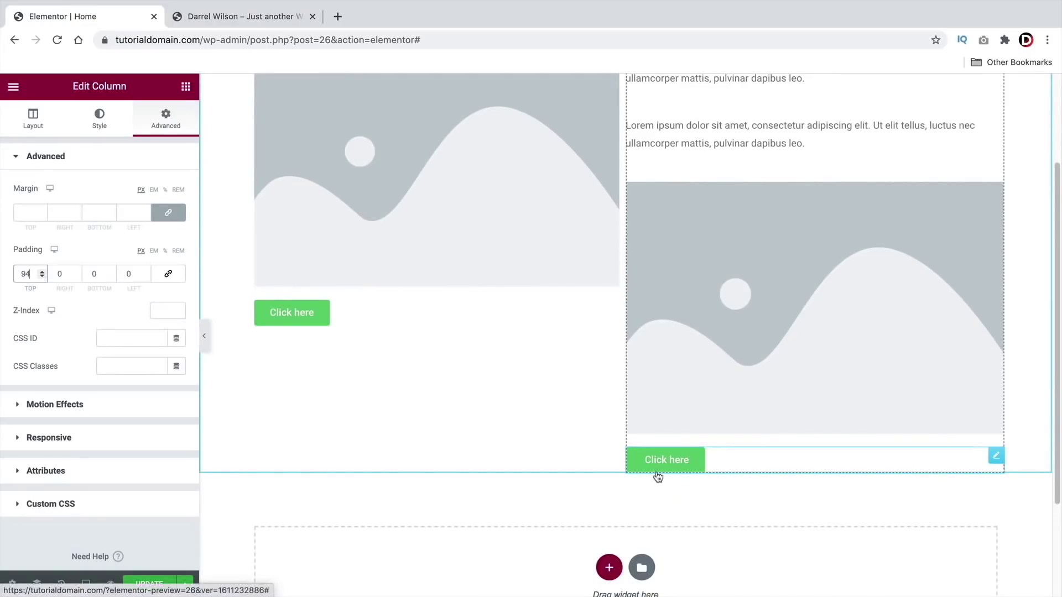
click(110, 271)
drag(111, 273, 111, 273)
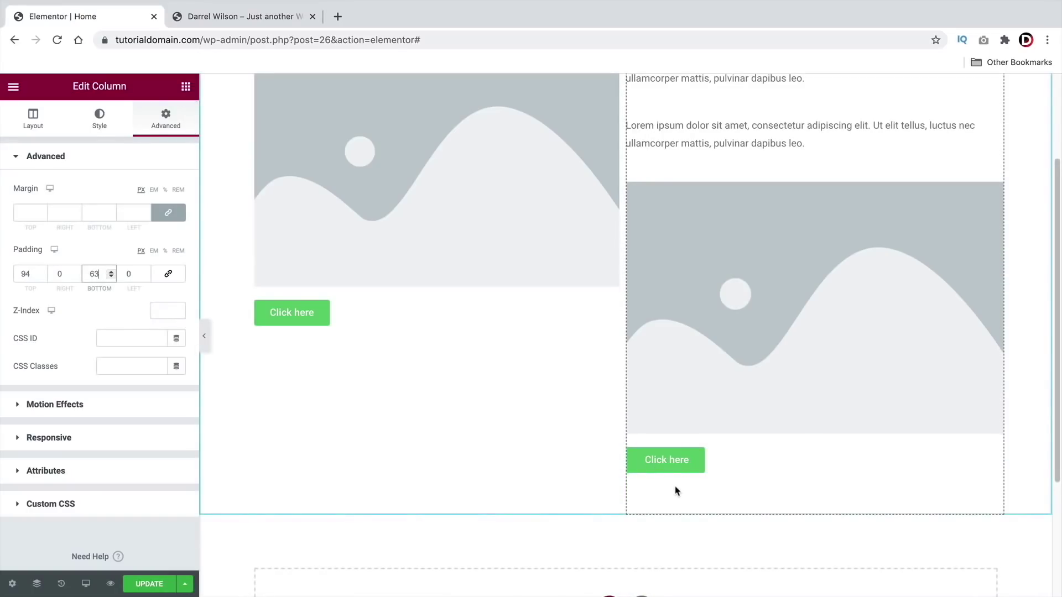
scroll(676, 491, up, 3)
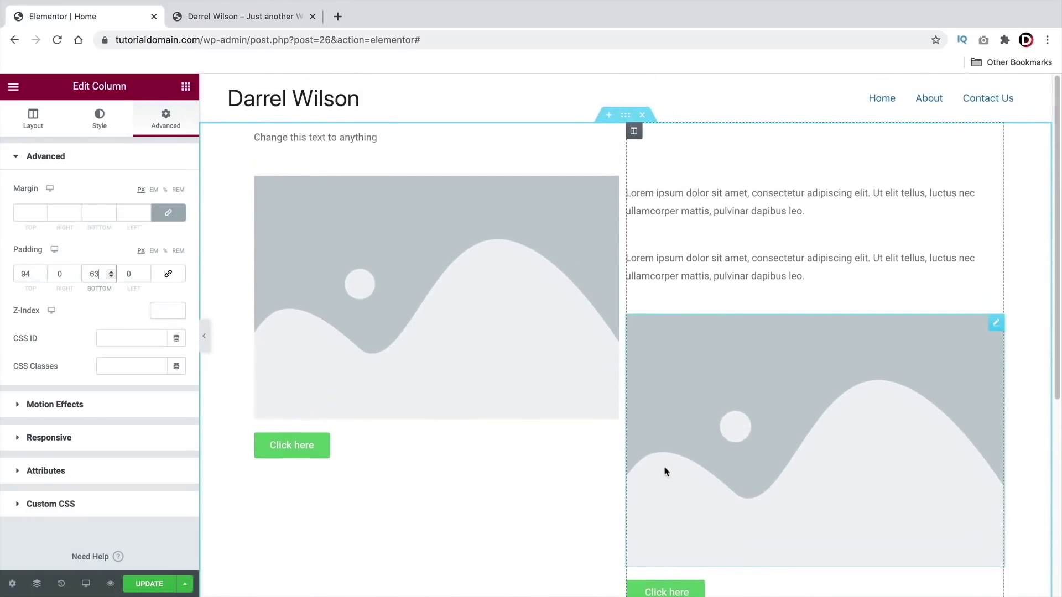
scroll(665, 471, down, 2)
click(66, 127)
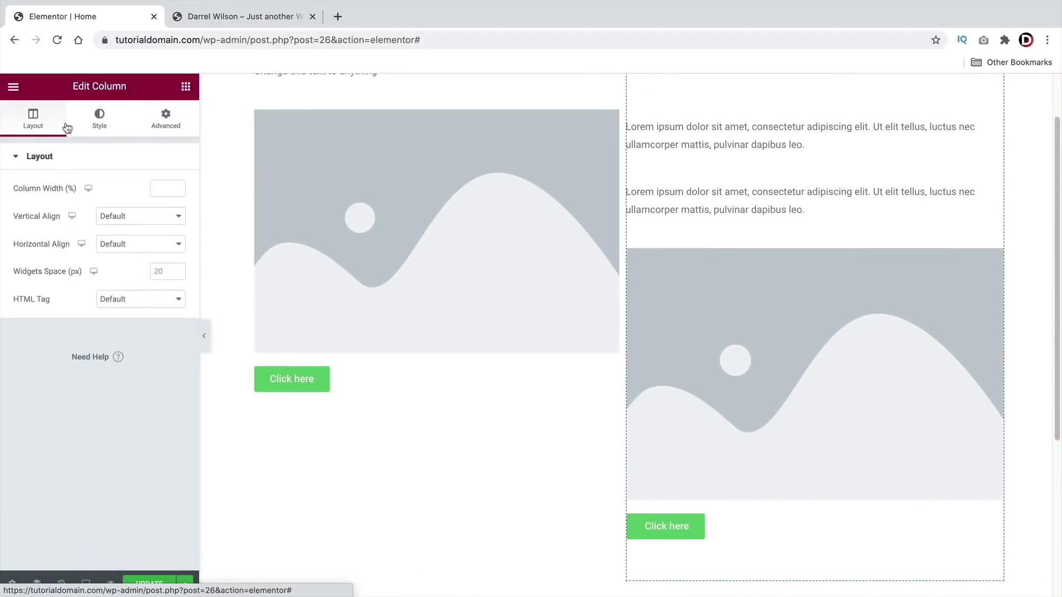
click(185, 86)
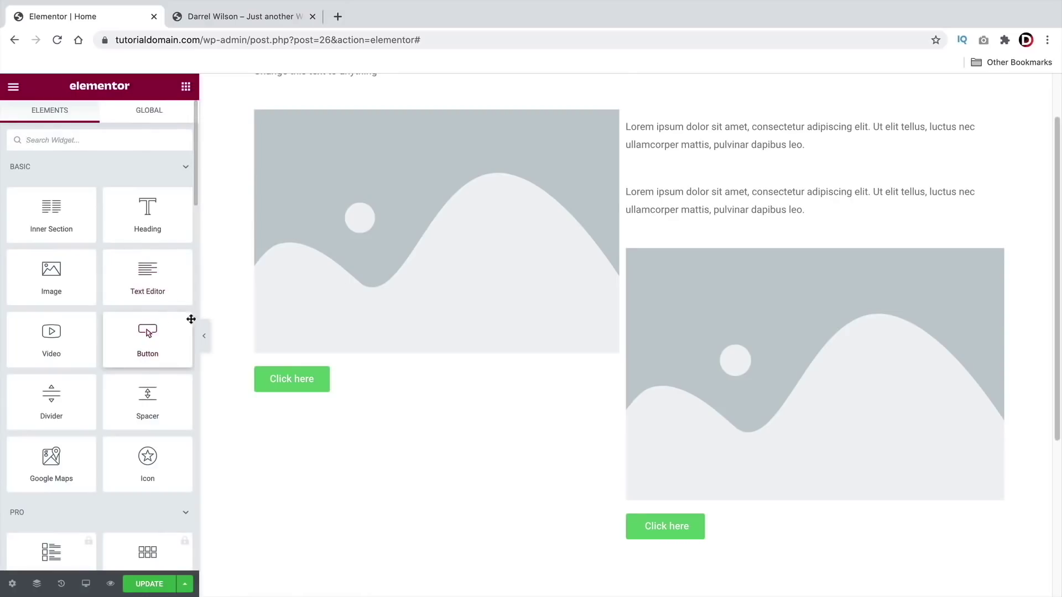
- Add an Icon widget between the left column's image and button, align it left and return to the widget list
scroll(95, 382, down, 5)
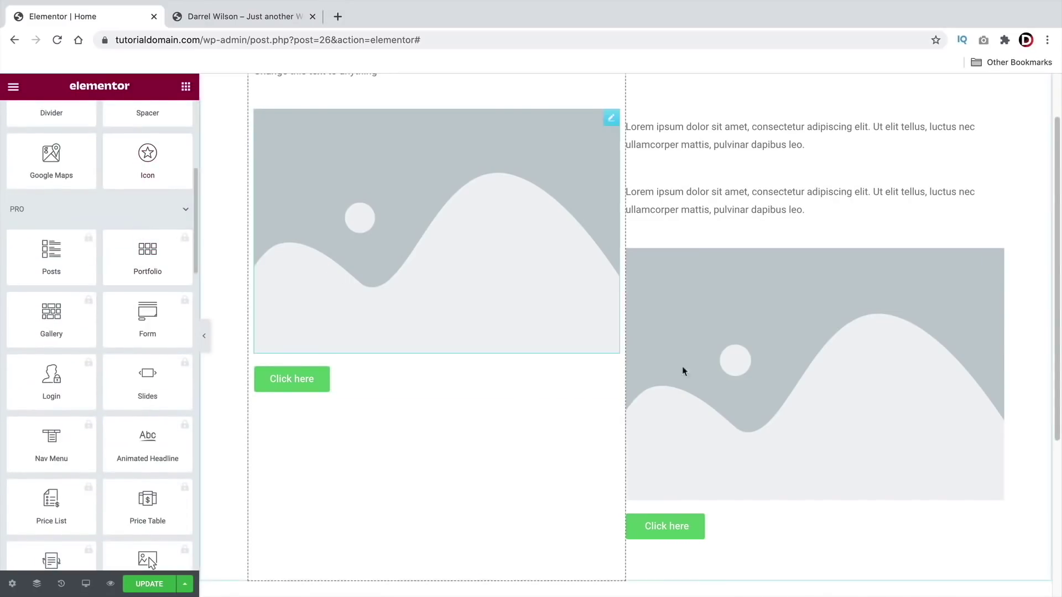
scroll(130, 360, down, 2)
scroll(130, 354, up, 2)
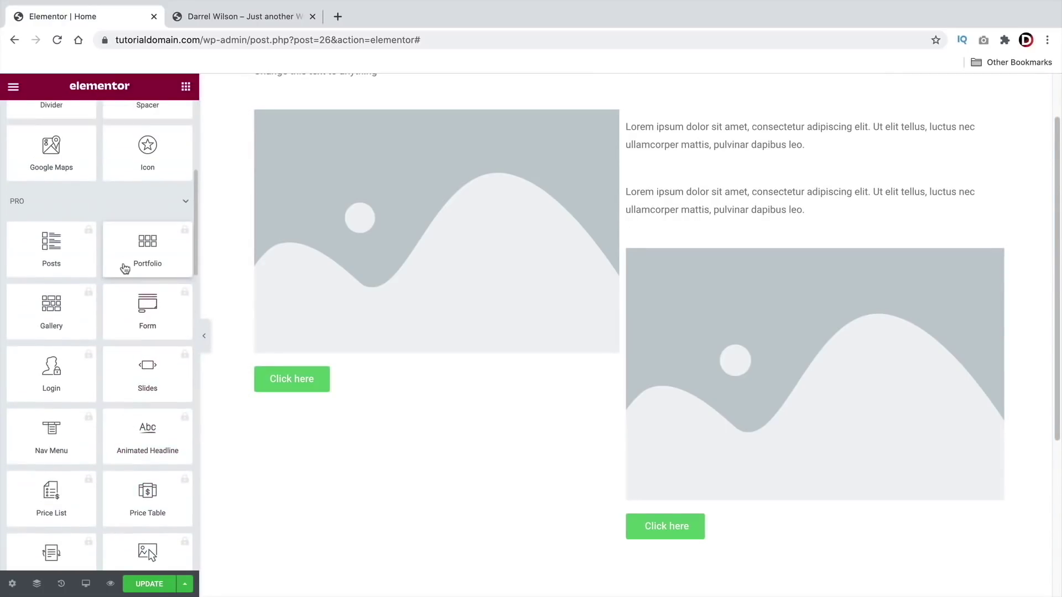
drag(148, 145, 271, 360)
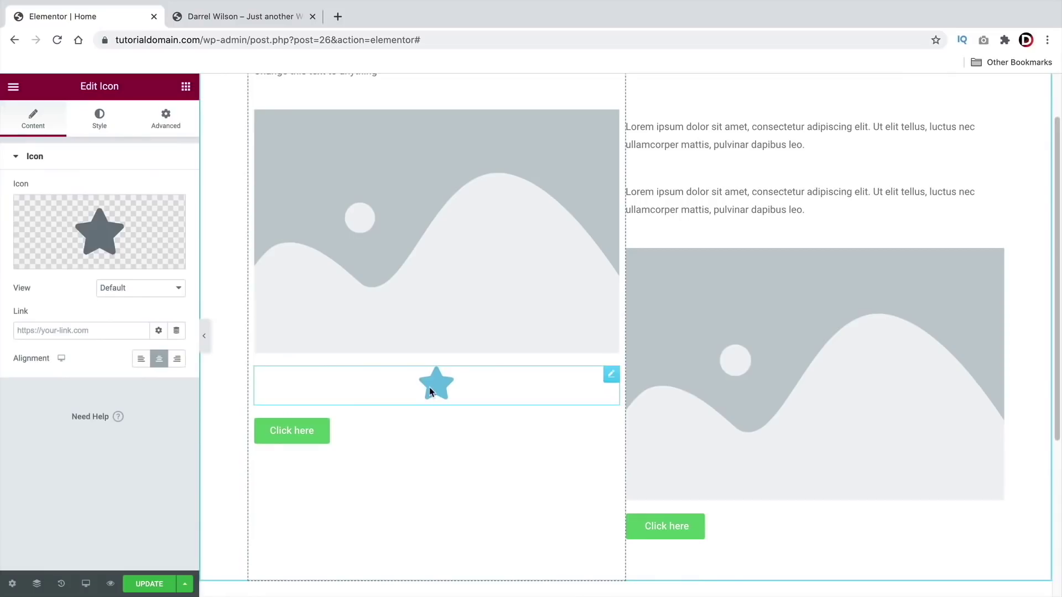
click(141, 359)
click(159, 359)
click(177, 358)
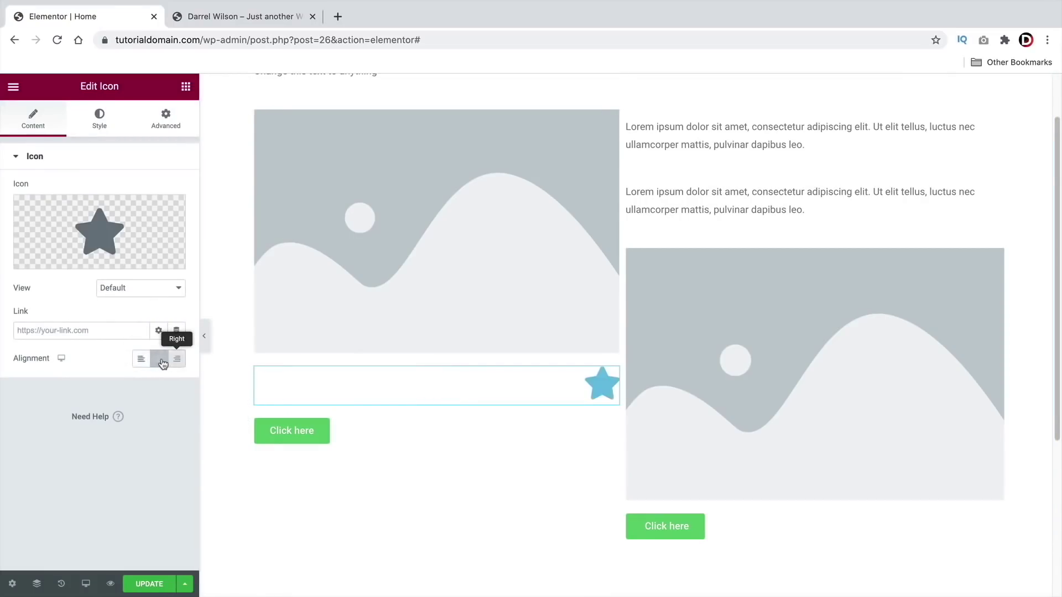
click(159, 359)
click(141, 359)
click(180, 88)
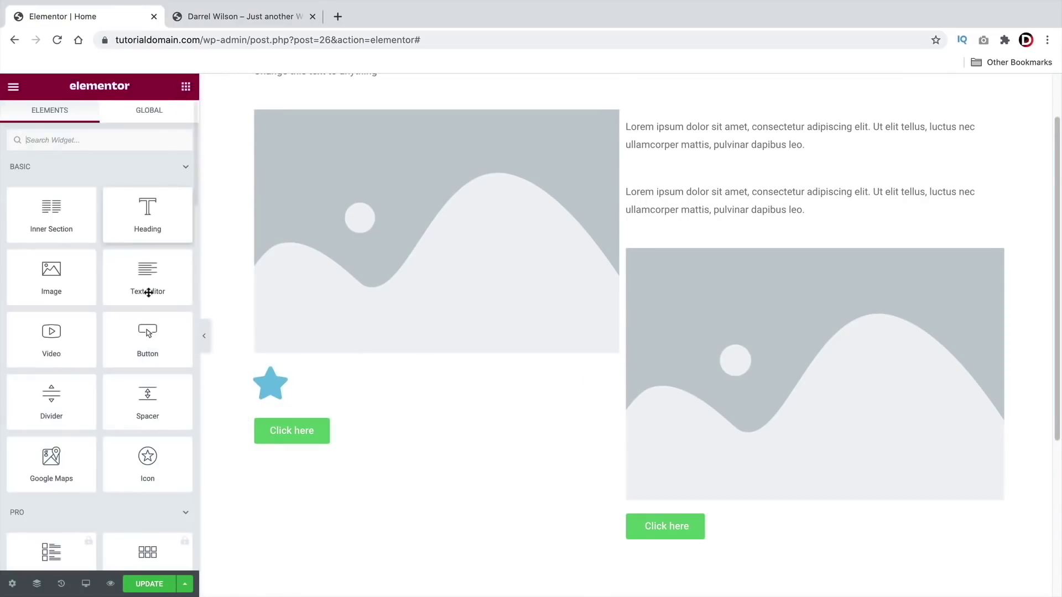
- Look through the available widgets, and delete the two-column section with all its content
scroll(101, 410, down, 5)
scroll(102, 412, down, 1)
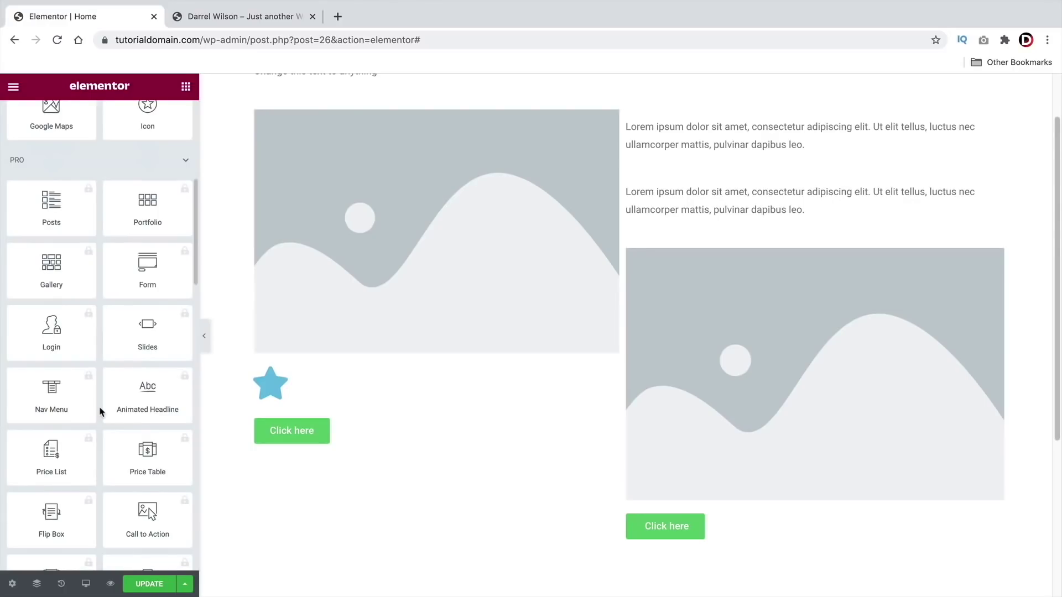
scroll(101, 412, up, 3)
scroll(207, 433, up, 2)
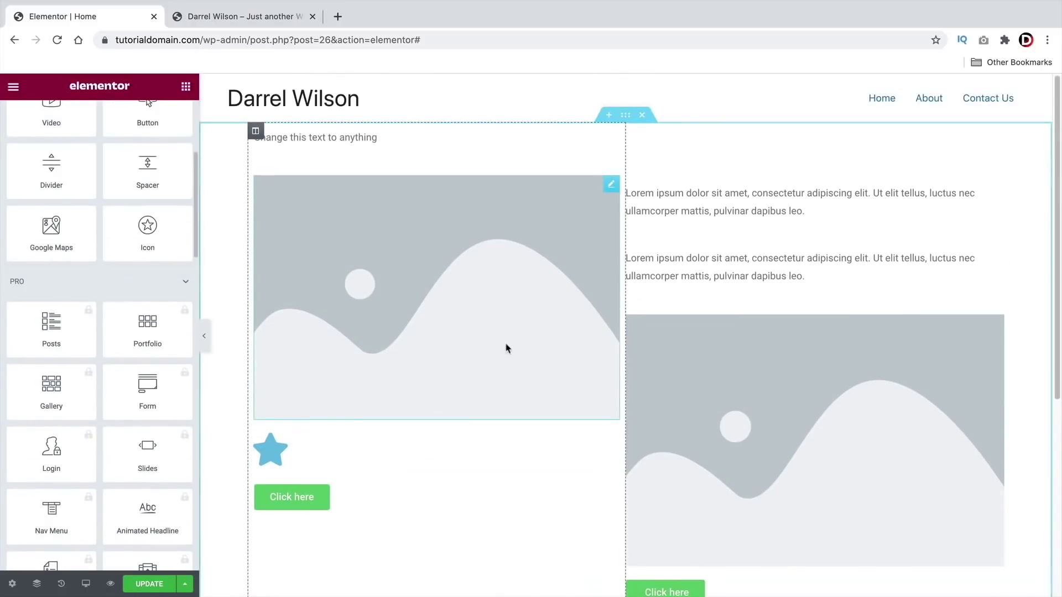
click(642, 116)
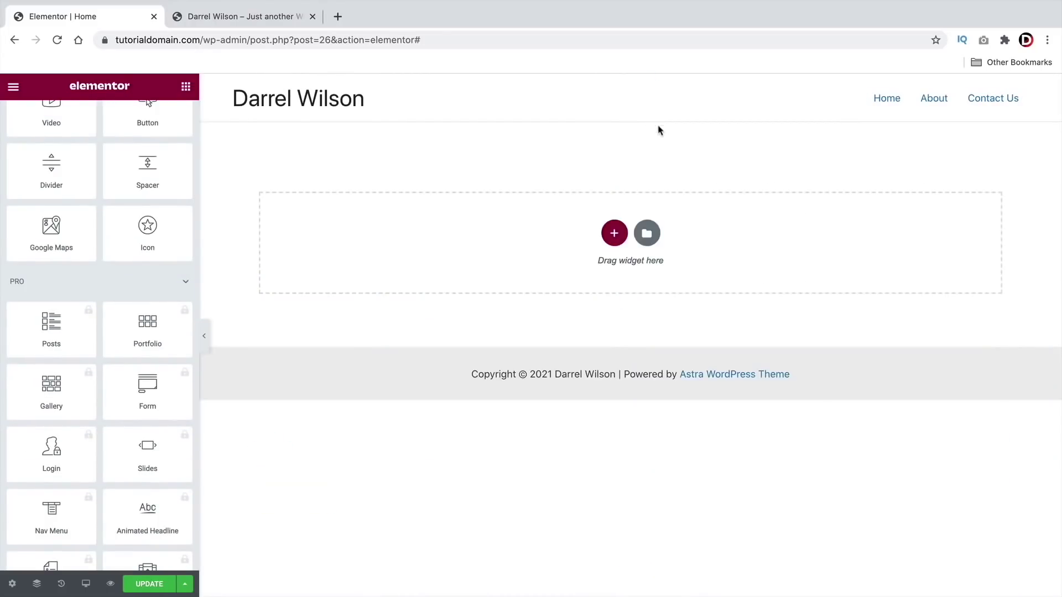
- Add a section with three equal columns and place a Text Editor widget in its first column
click(613, 234)
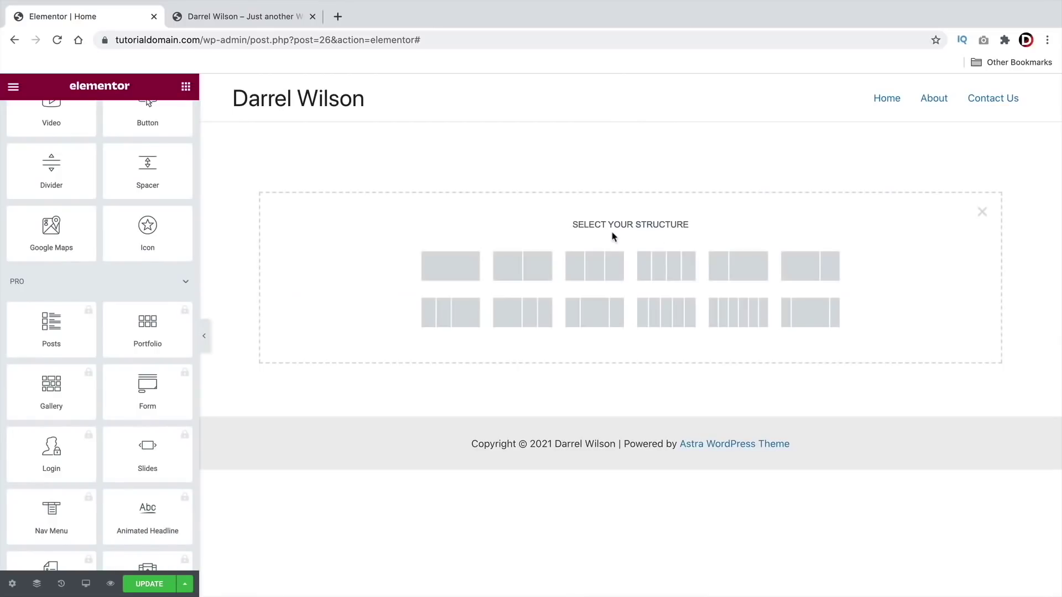
click(595, 272)
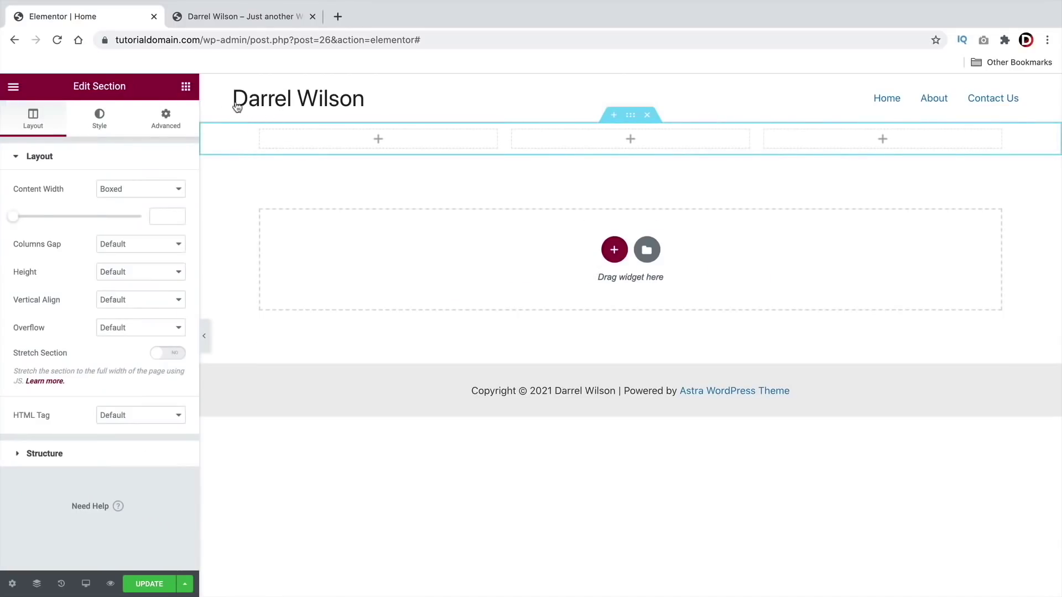
click(186, 87)
drag(147, 271, 311, 127)
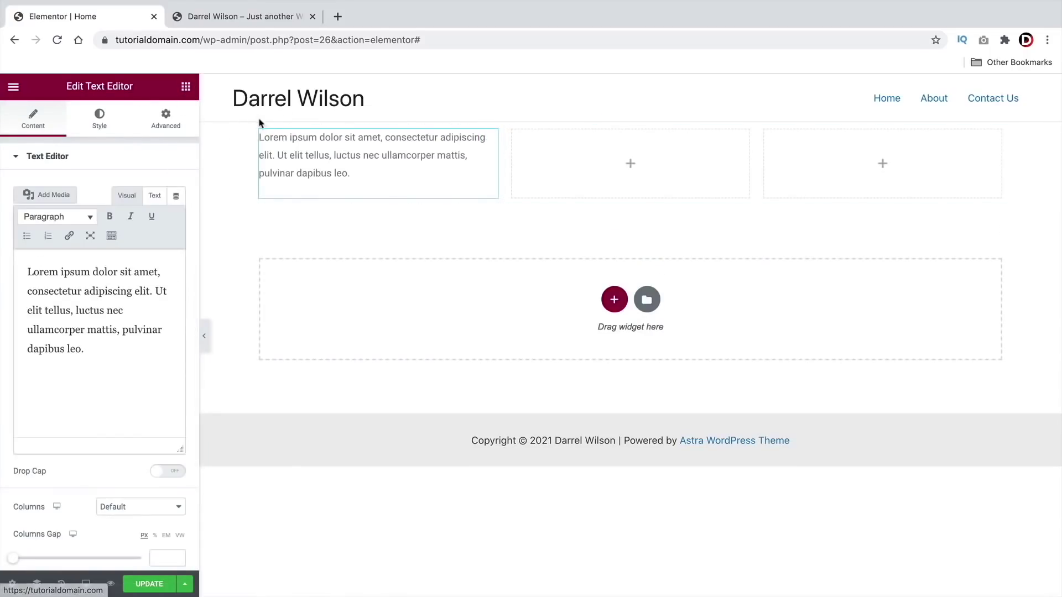
- Duplicate the Text Editor widget into the second and third columns, so each column holds one
right_click(490, 142)
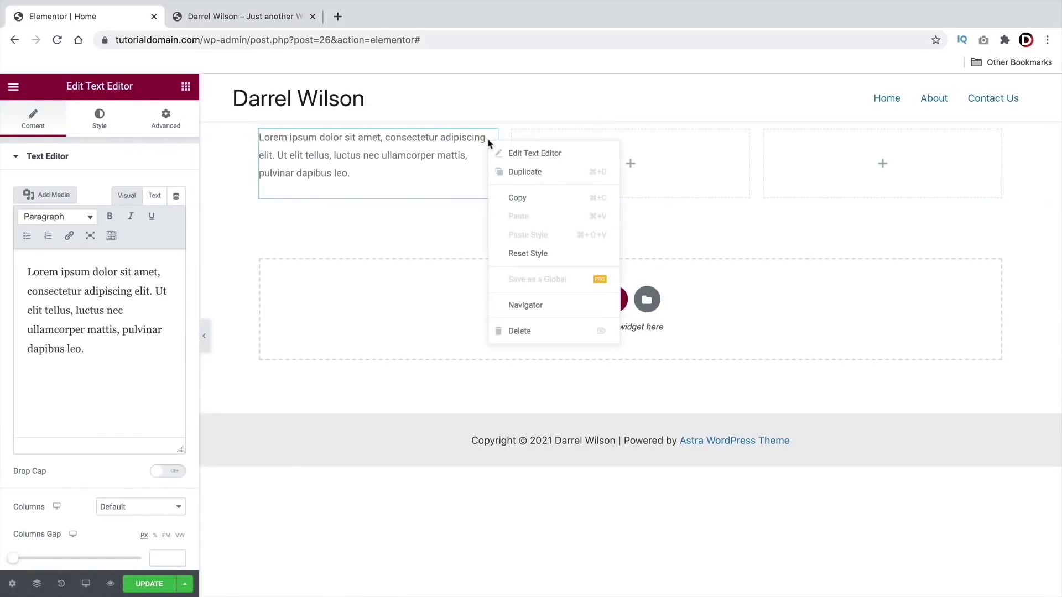
click(510, 171)
drag(490, 223, 597, 171)
right_click(742, 143)
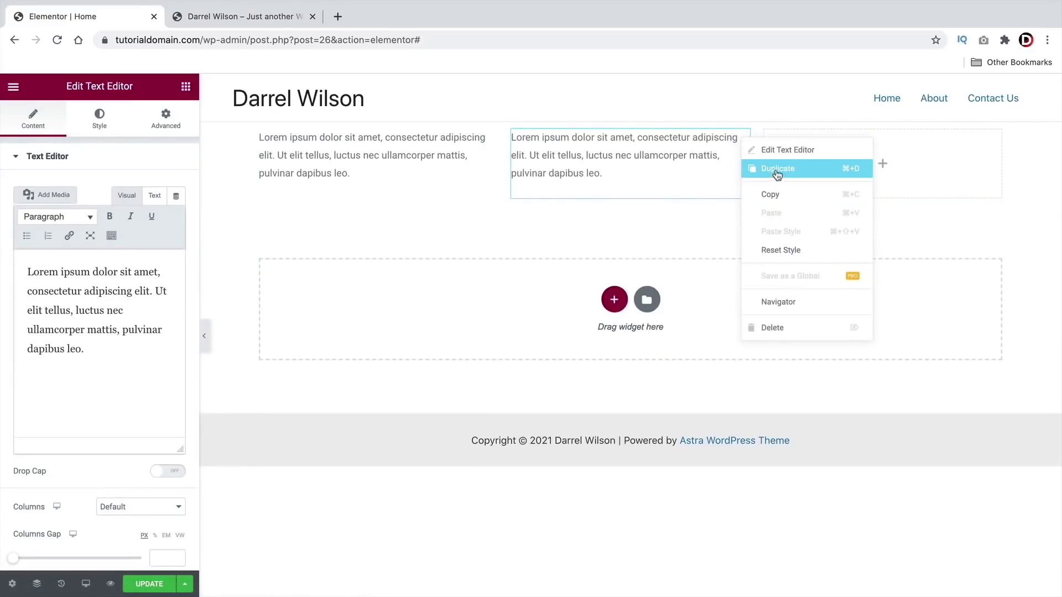
click(774, 170)
drag(748, 209, 845, 165)
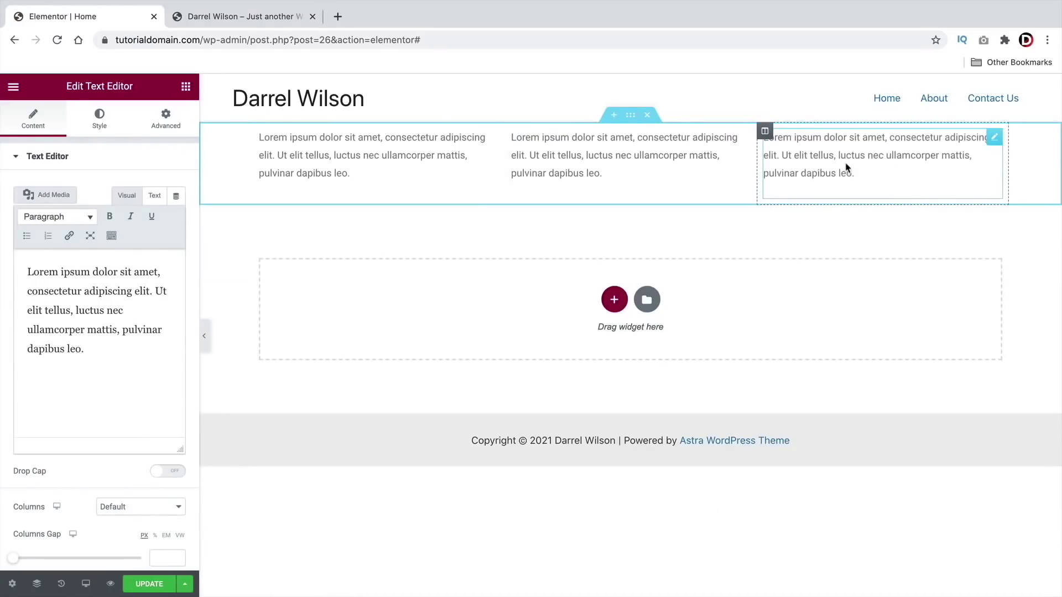
- Duplicate the three-column section three times and move the bottom section up to second place
right_click(630, 114)
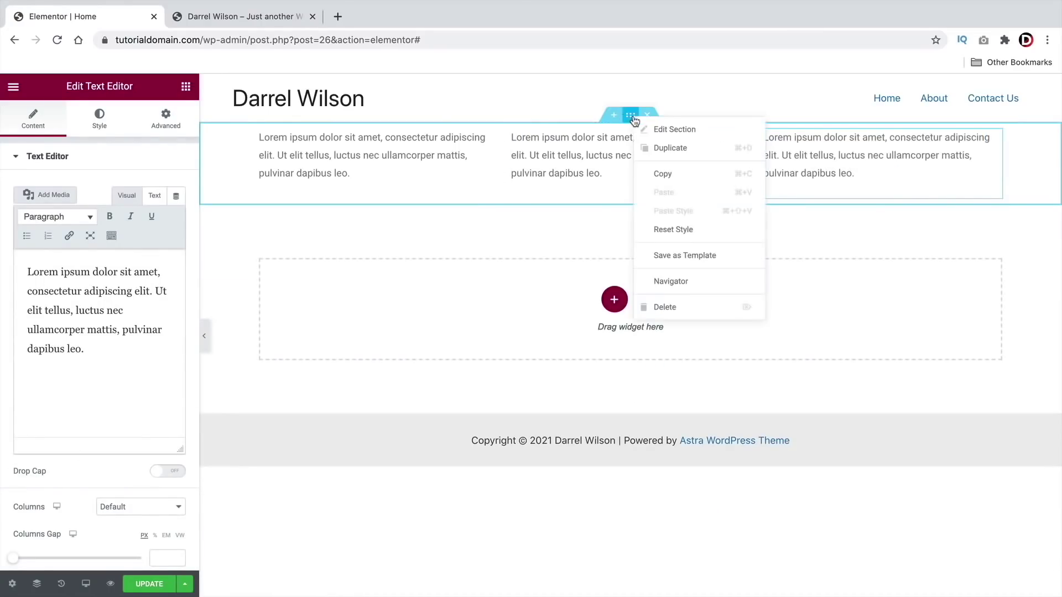
click(652, 151)
right_click(629, 113)
click(652, 149)
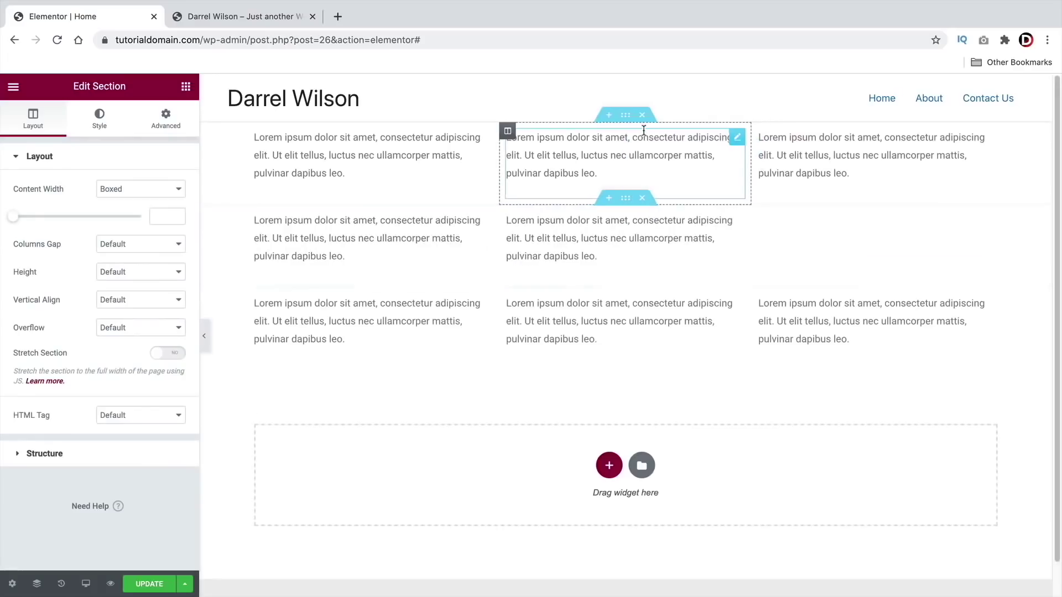
right_click(629, 115)
click(651, 148)
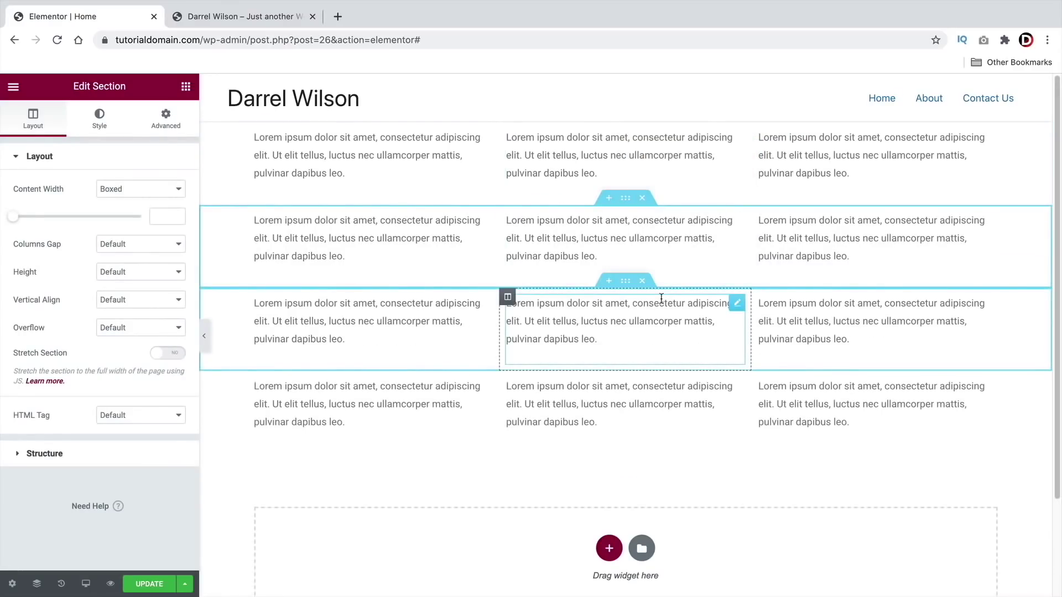
drag(625, 364, 624, 215)
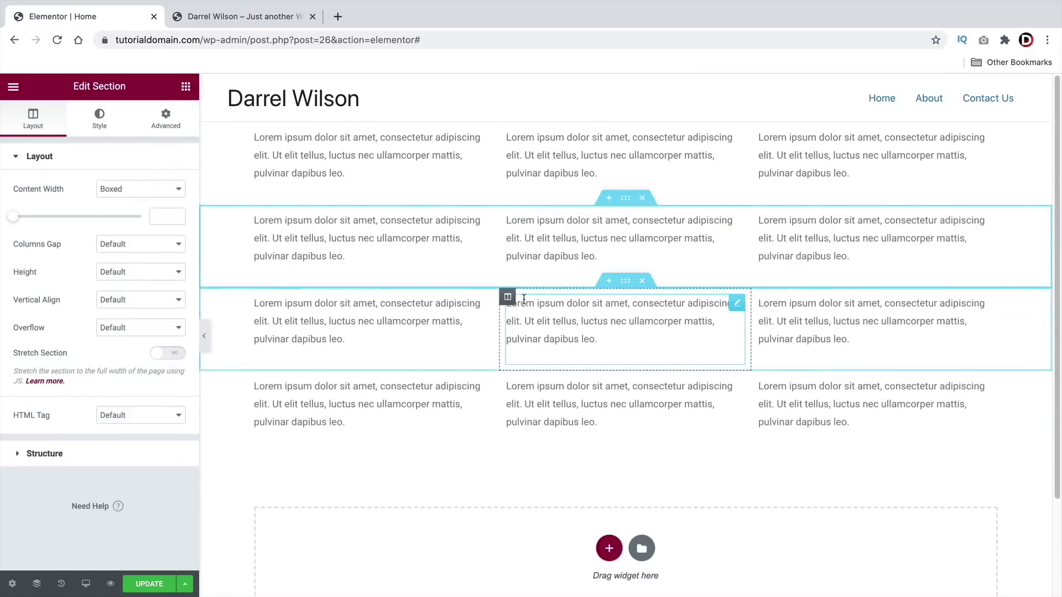
- Clear the third row's middle Text Editor and swap that widget with the first Text Editor of the second row
click(690, 337)
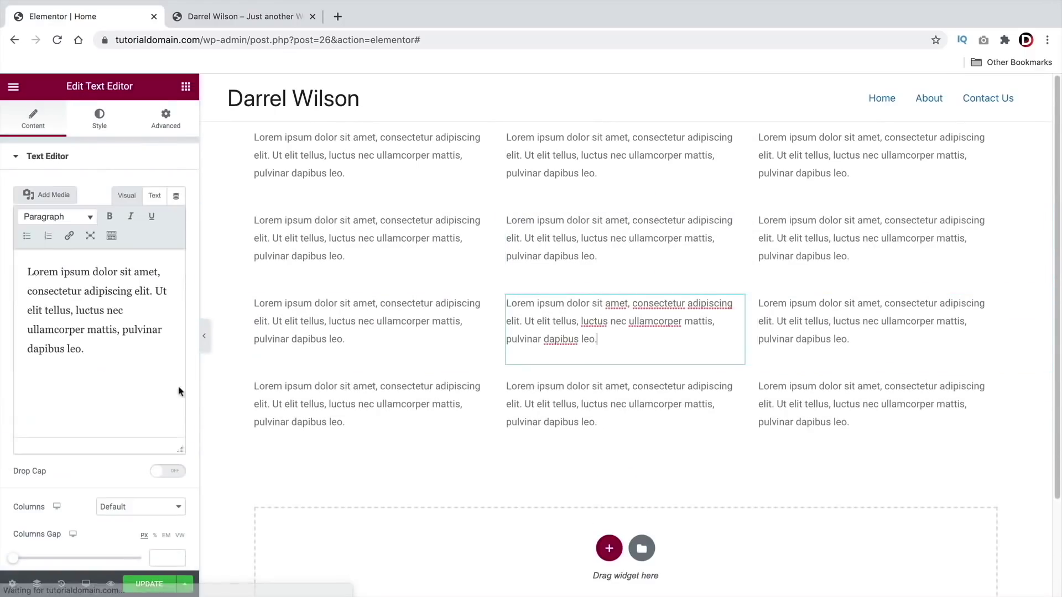
drag(181, 391, 112, 275)
key(BackSpace)
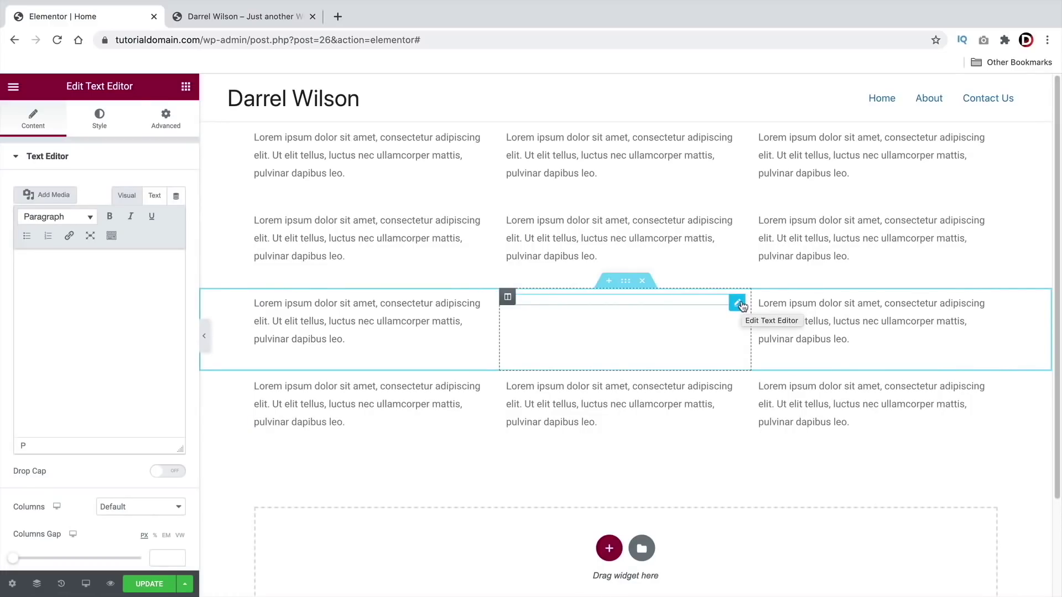
drag(737, 303, 339, 215)
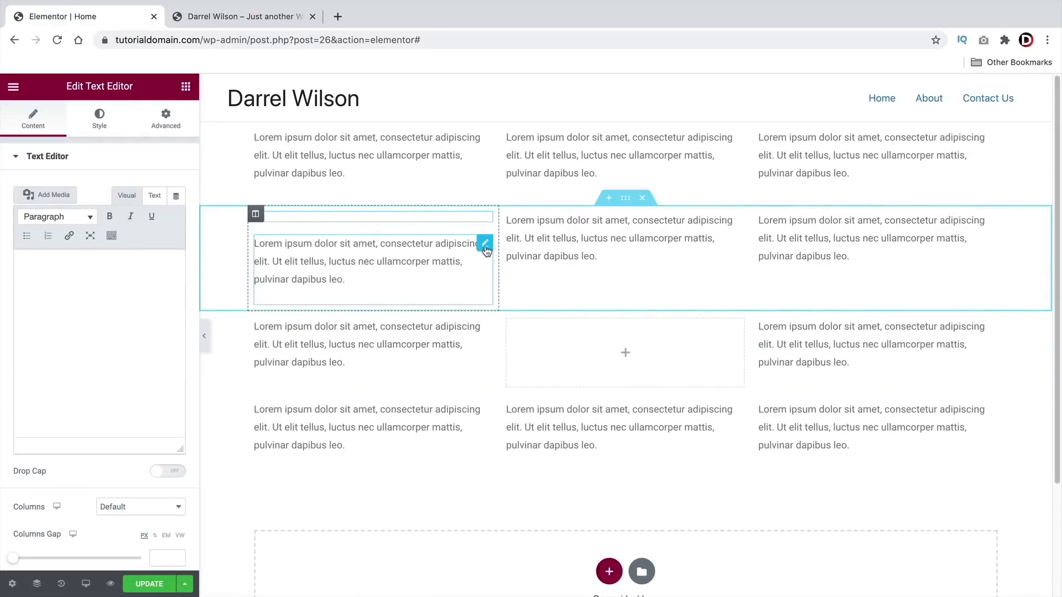
drag(486, 250, 600, 315)
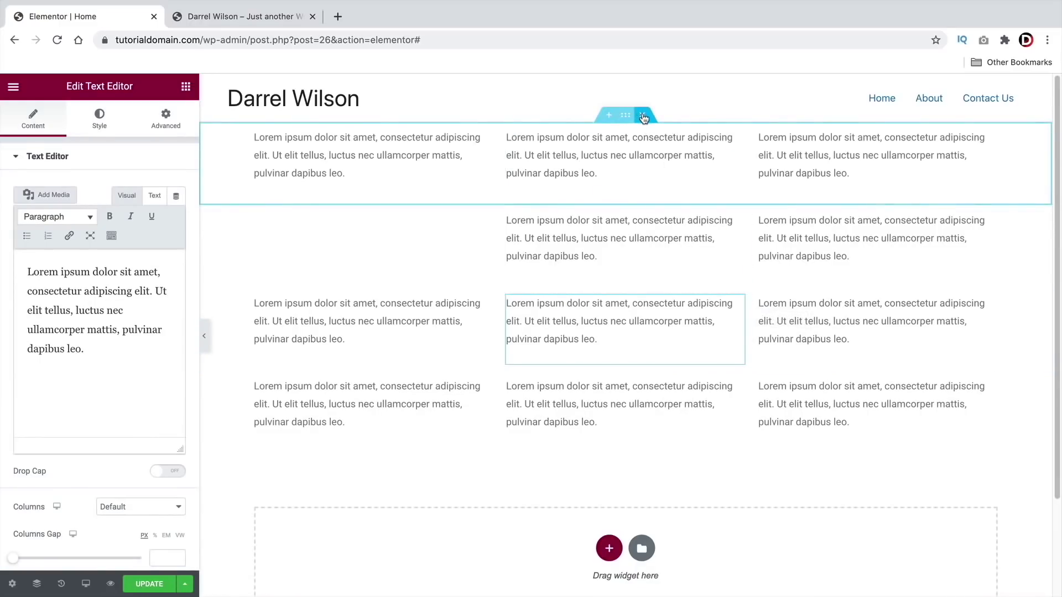
- Delete all four three-column sections from the page
click(644, 118)
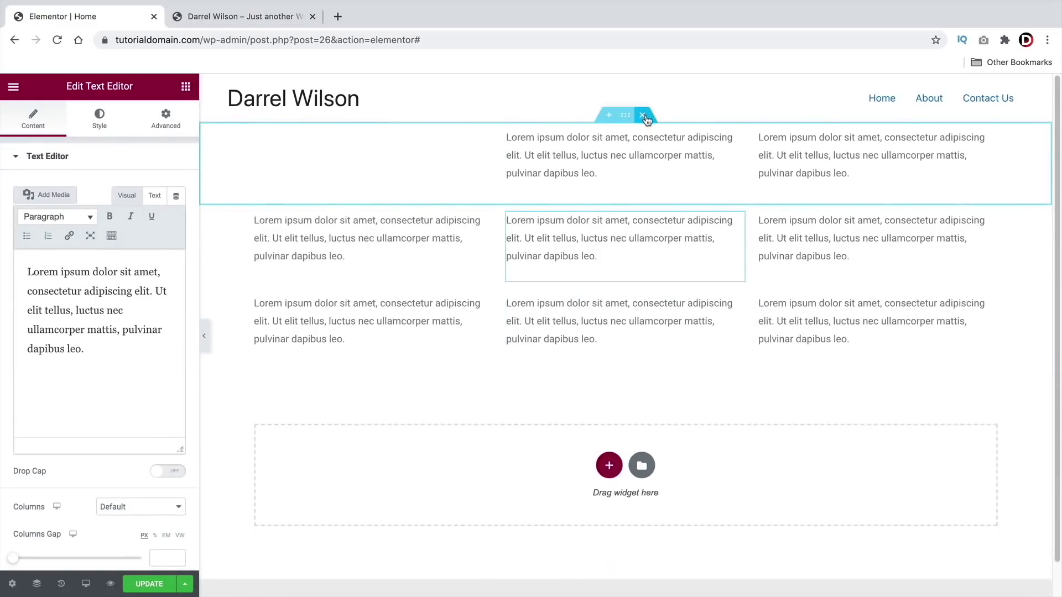
click(648, 116)
click(652, 116)
click(652, 116)
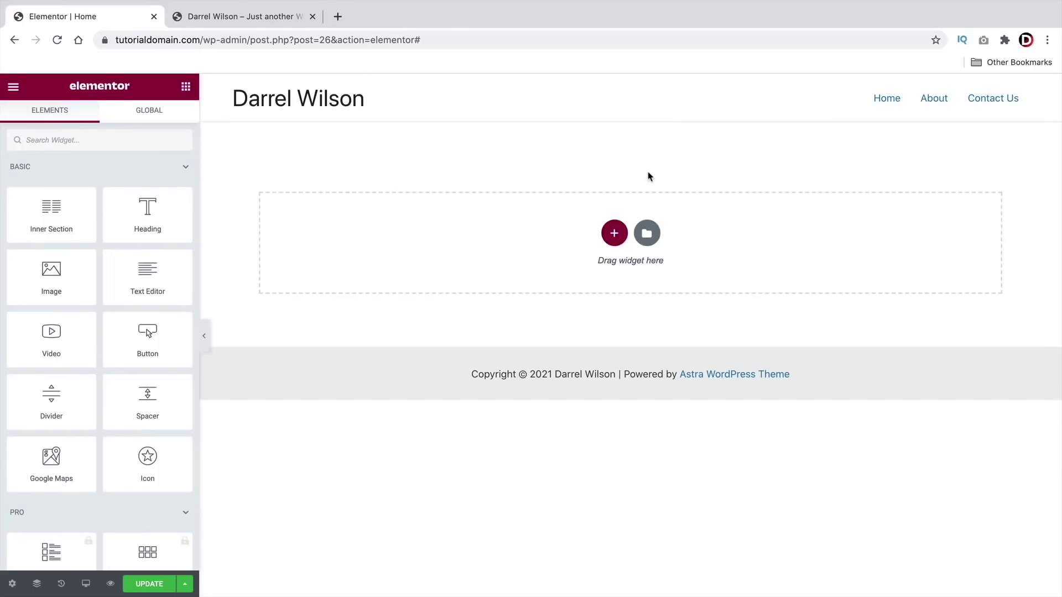
- Open the template library and examine the range of free and Pro page templates
click(647, 235)
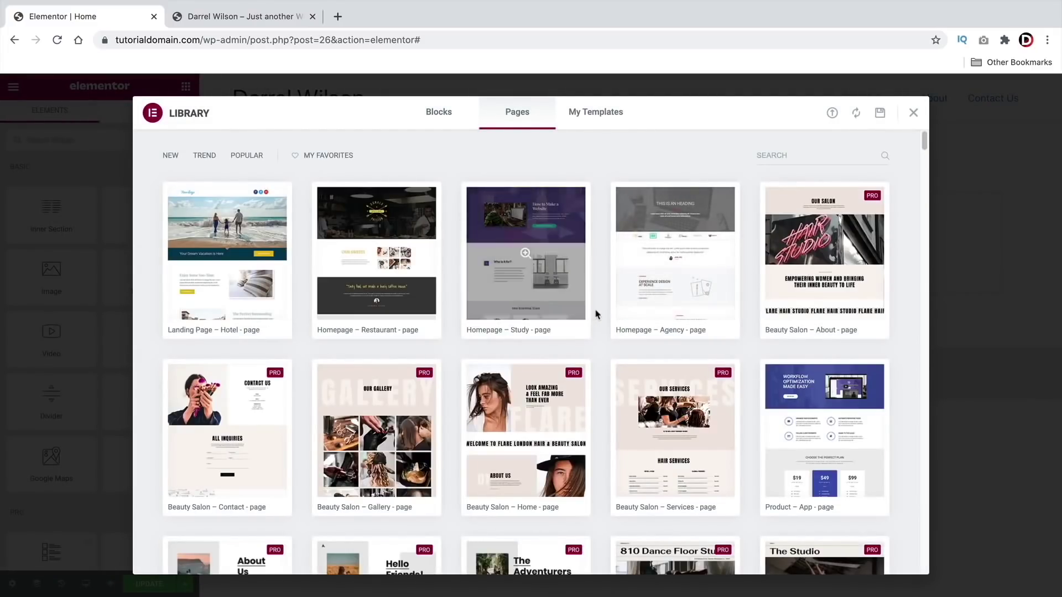
scroll(596, 314, down, 1)
scroll(597, 314, down, 4)
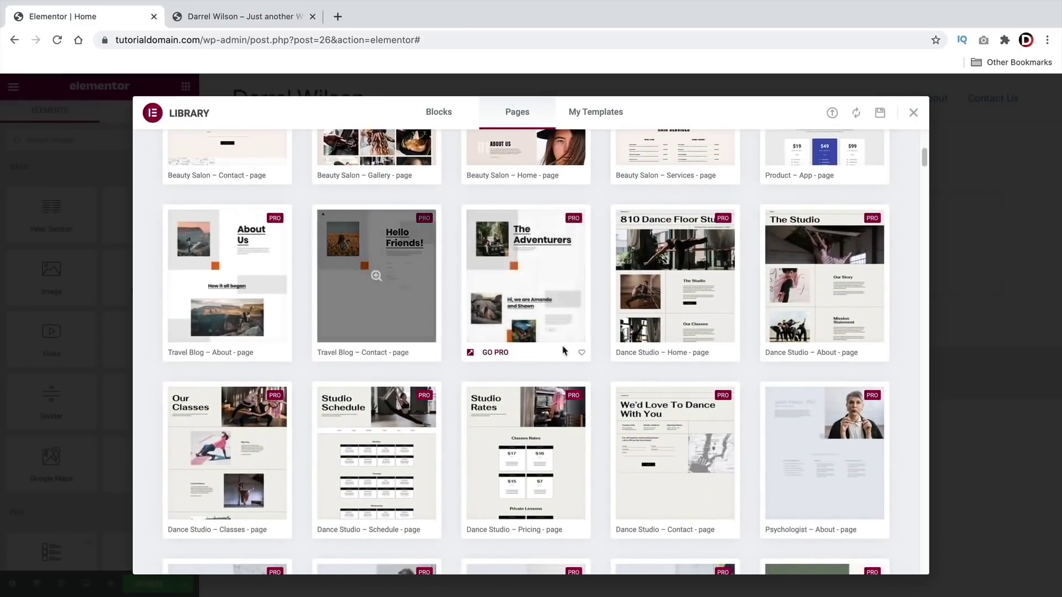
scroll(606, 344, down, 4)
scroll(606, 344, down, 10)
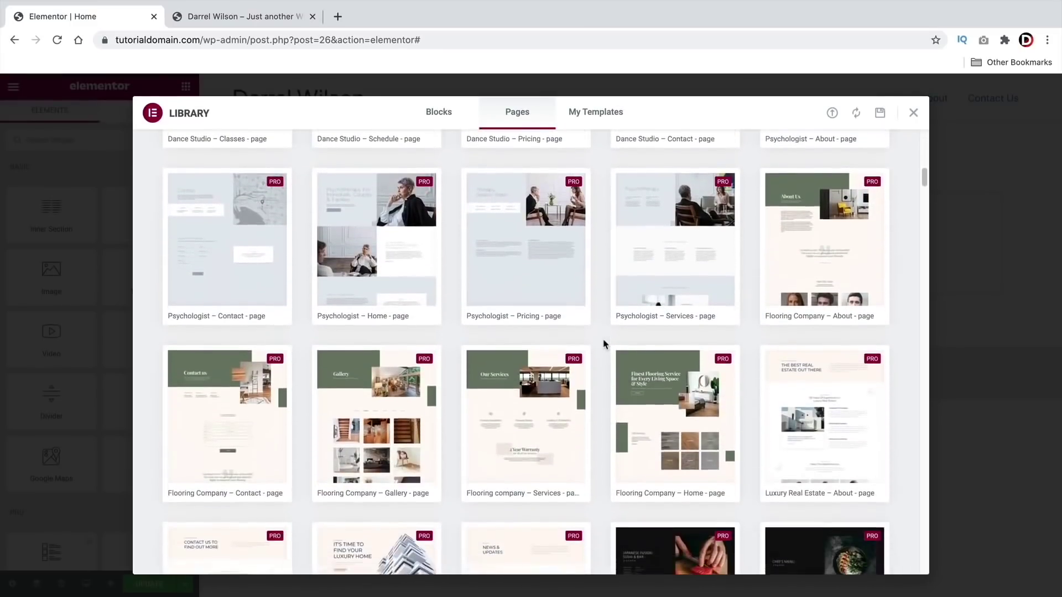
scroll(604, 344, down, 8)
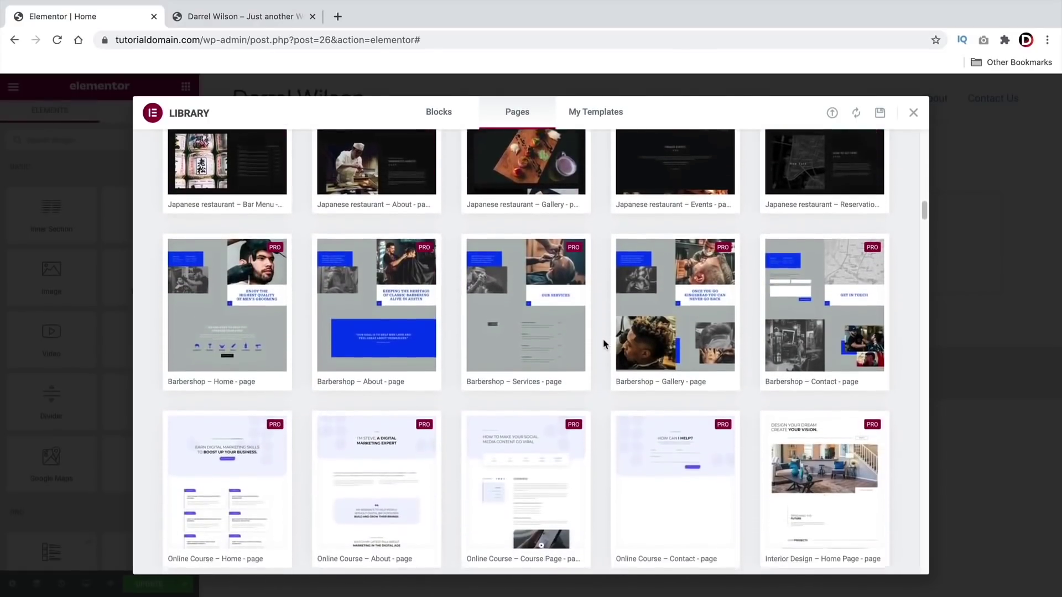
scroll(607, 343, down, 12)
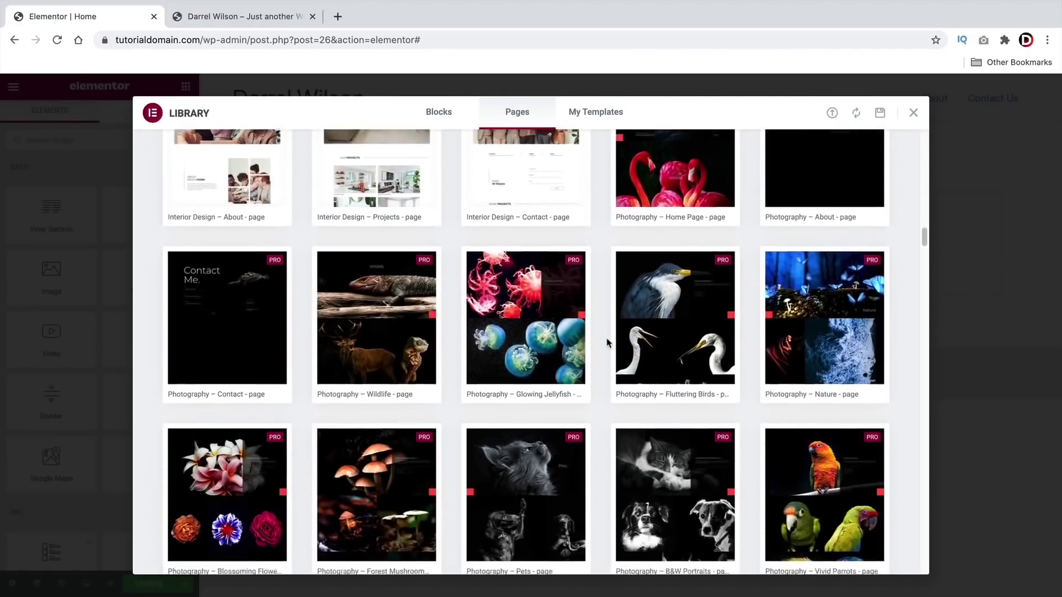
scroll(606, 343, down, 12)
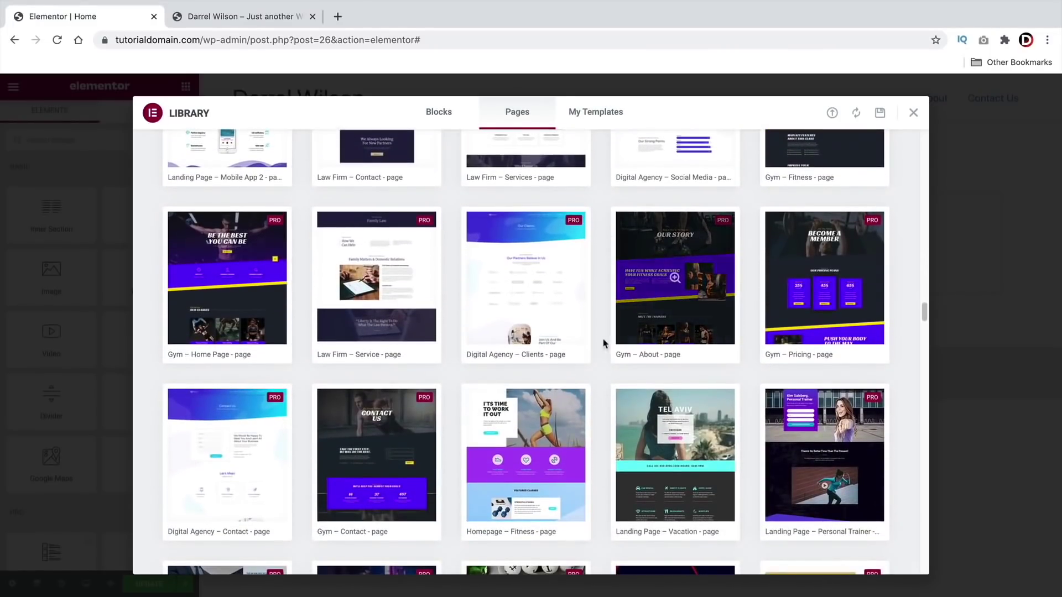
scroll(602, 349, down, 2)
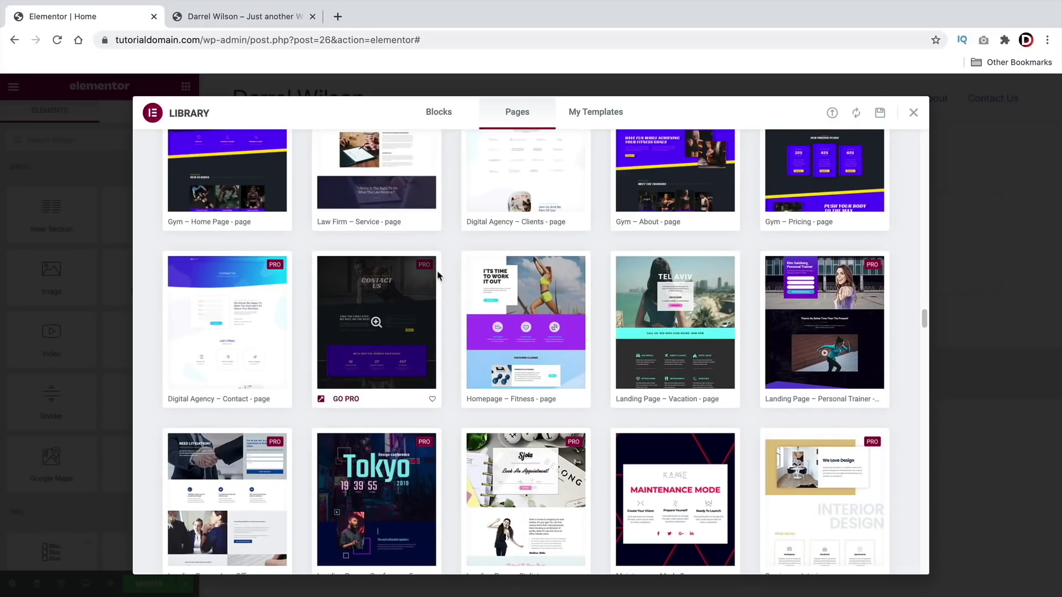
scroll(590, 288, up, 20)
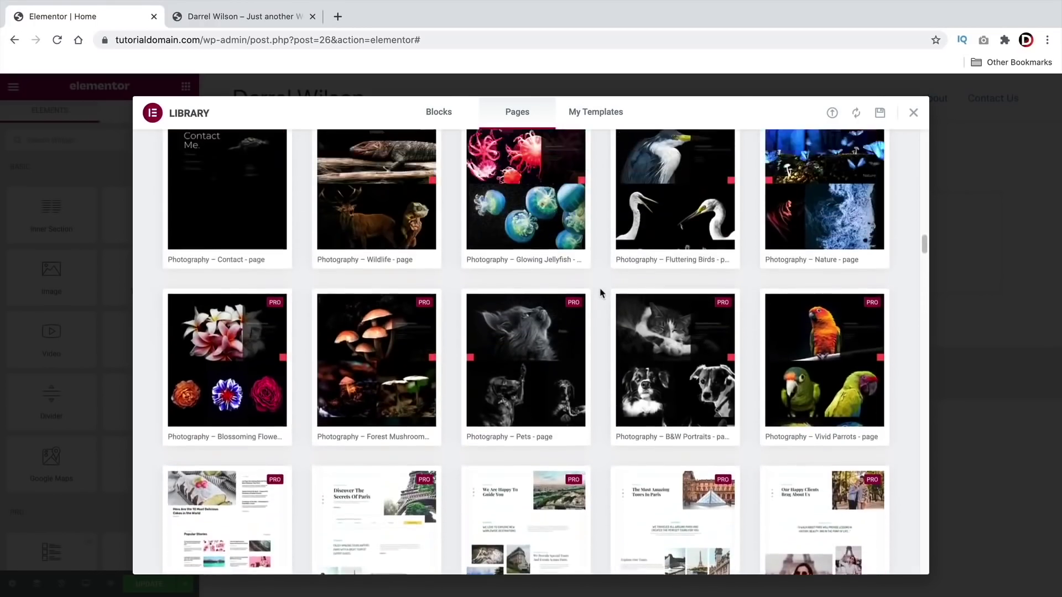
scroll(600, 293, up, 20)
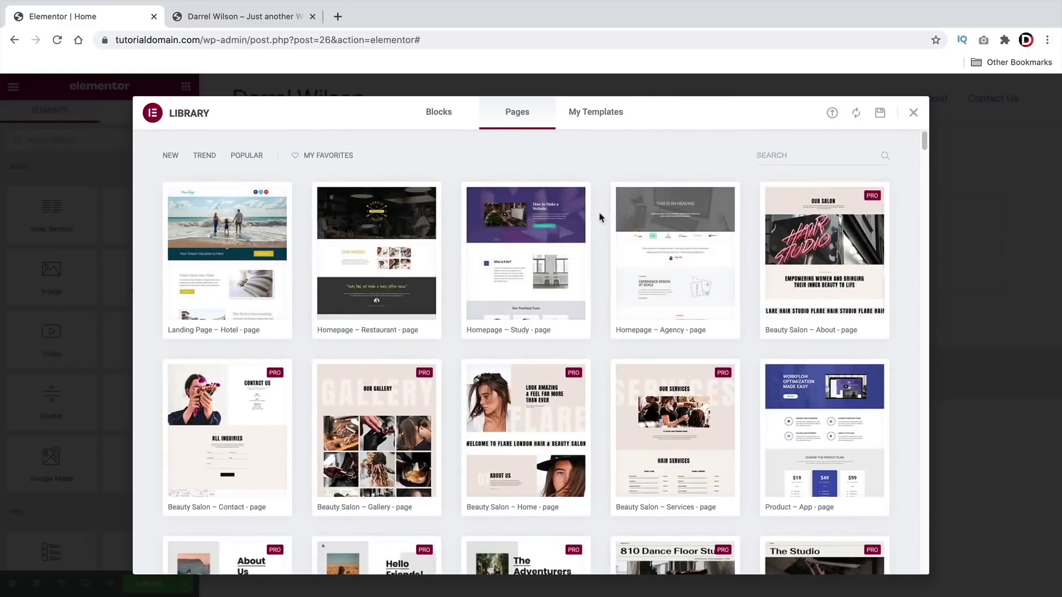
- Filter the library's block templates by the Hero category and browse the hero designs
click(441, 113)
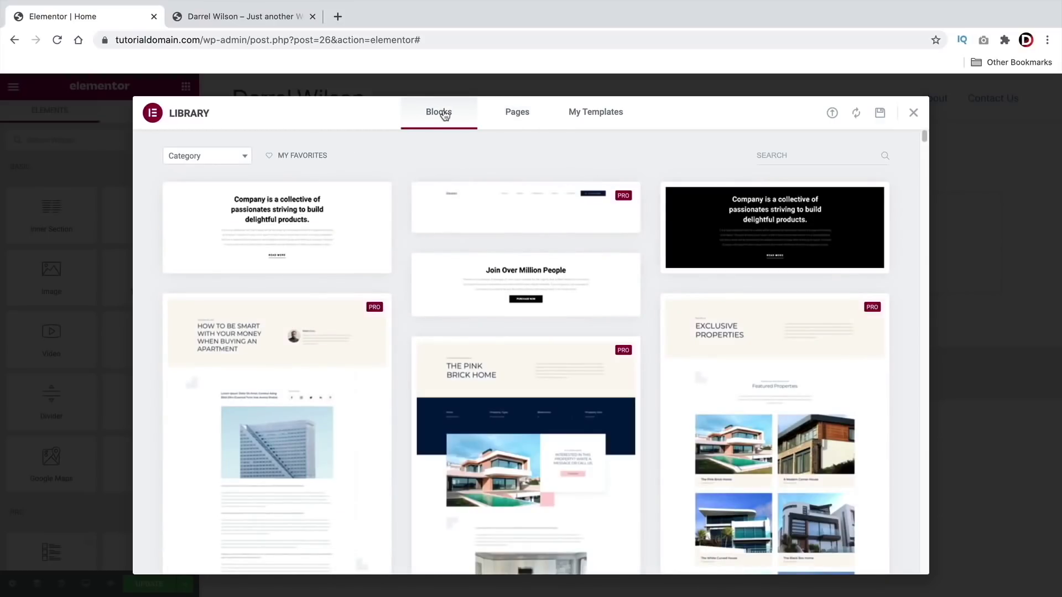
click(229, 162)
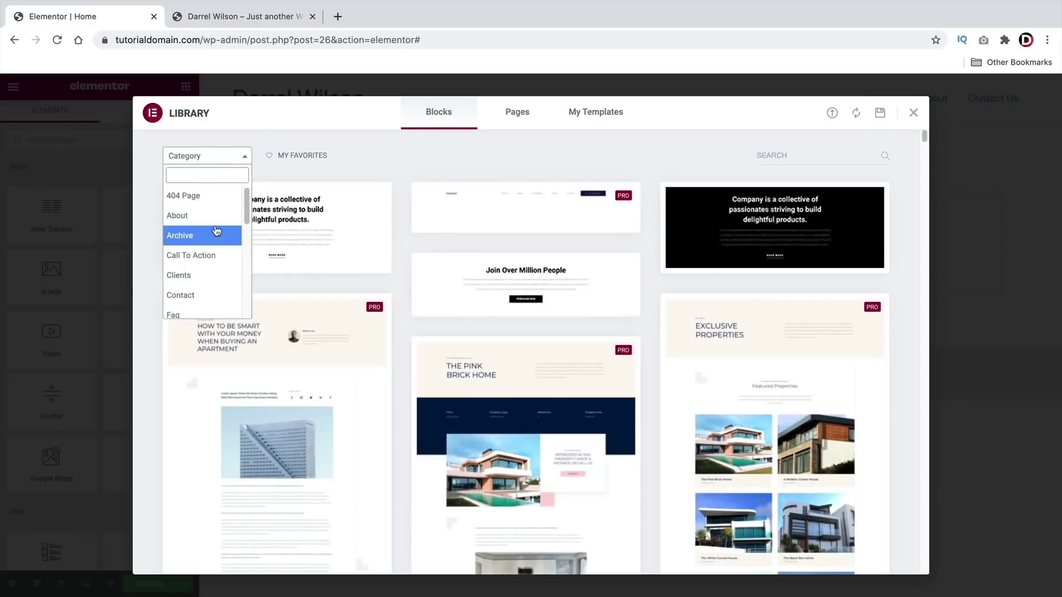
scroll(213, 227, down, 3)
click(199, 260)
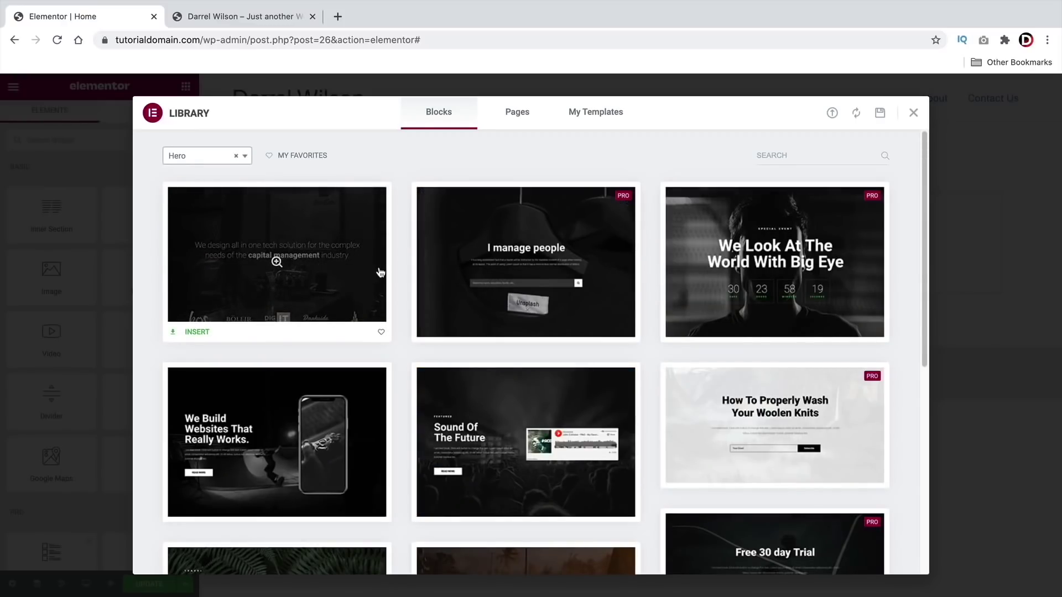
scroll(380, 272, down, 4)
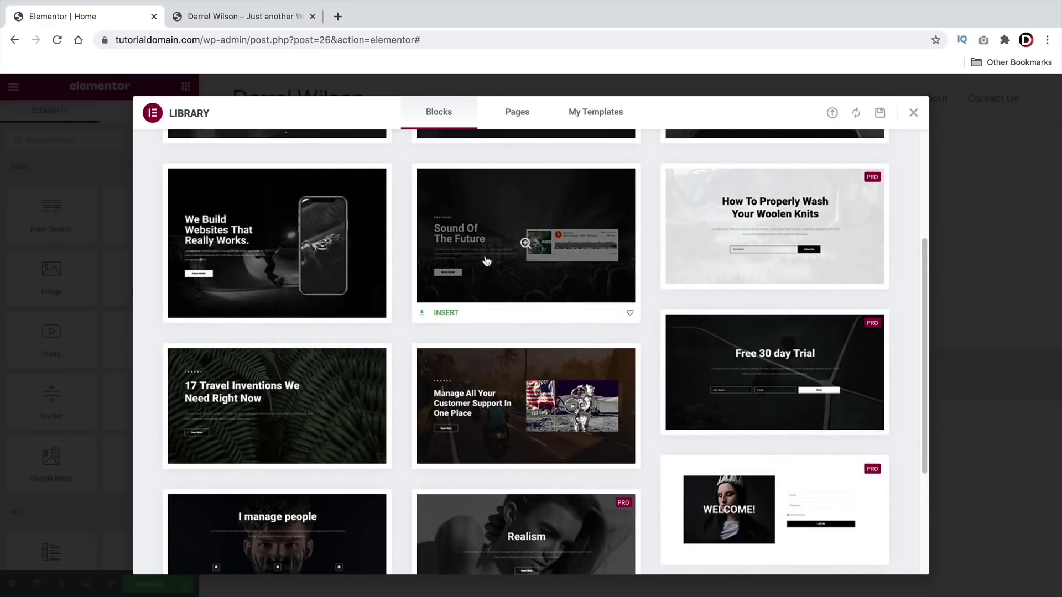
- Insert the free Sound Of The Future hero block, connecting the site to the Template Library, and preview it across the full window
click(451, 314)
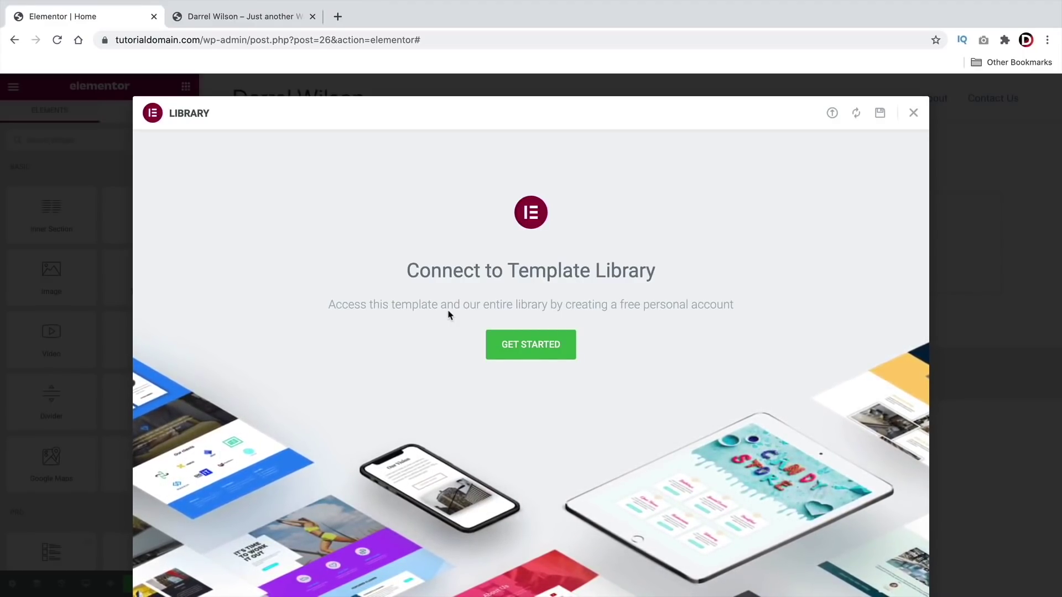
click(508, 348)
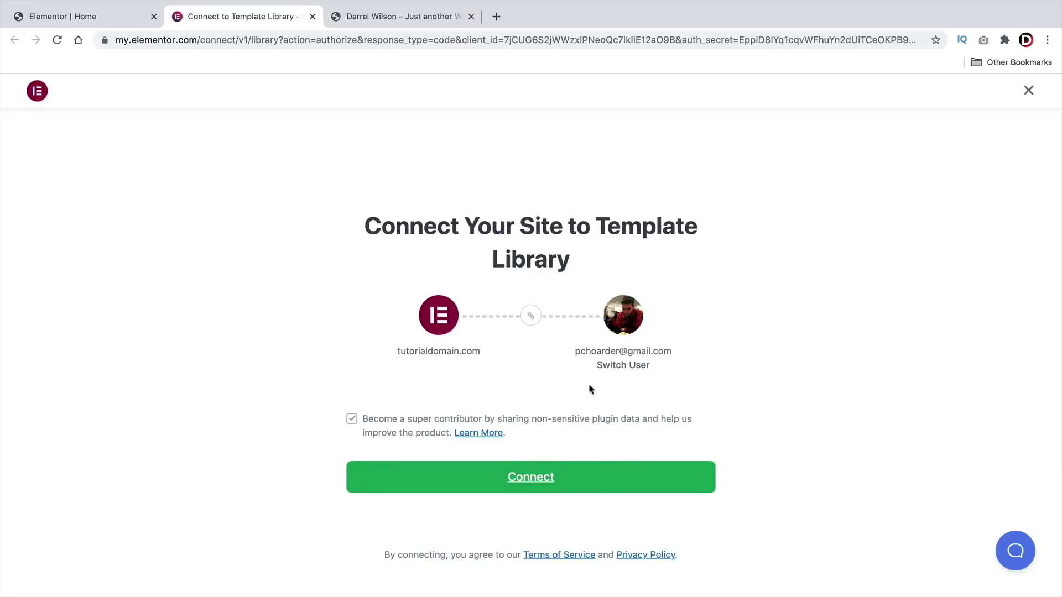
click(534, 485)
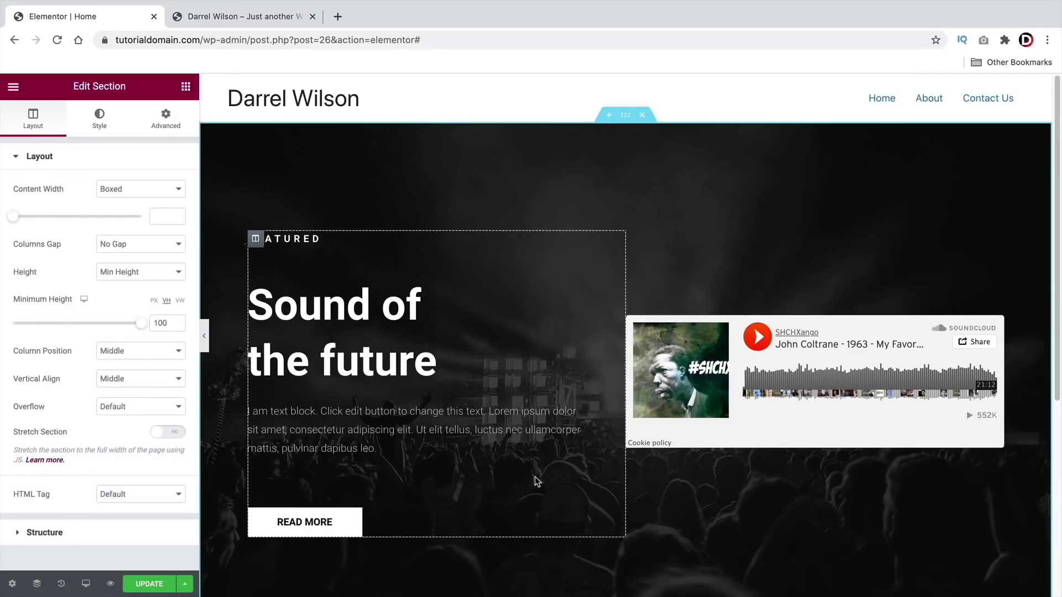
scroll(503, 348, down, 1)
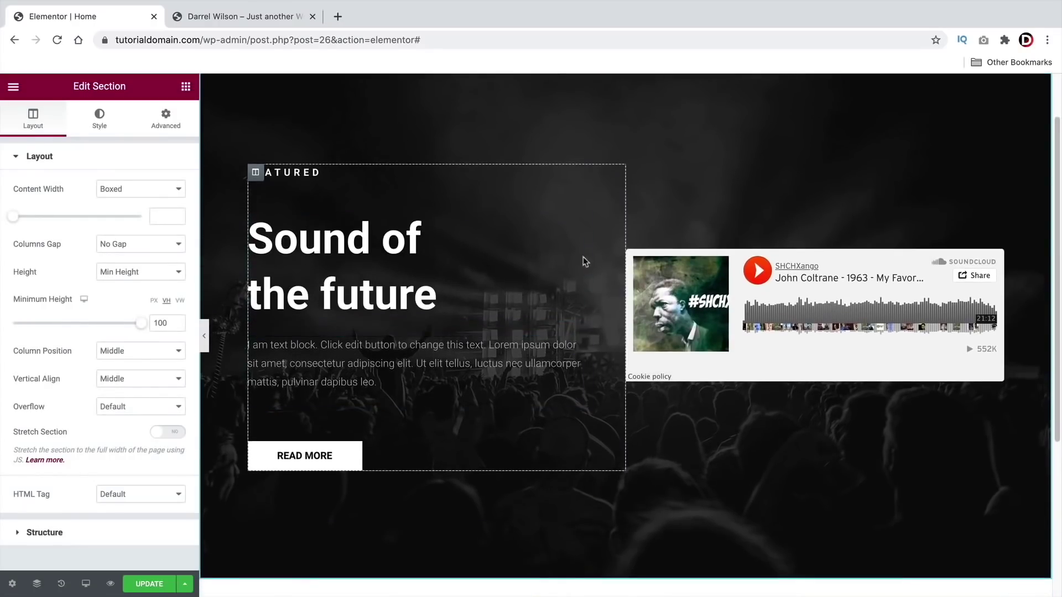
click(209, 336)
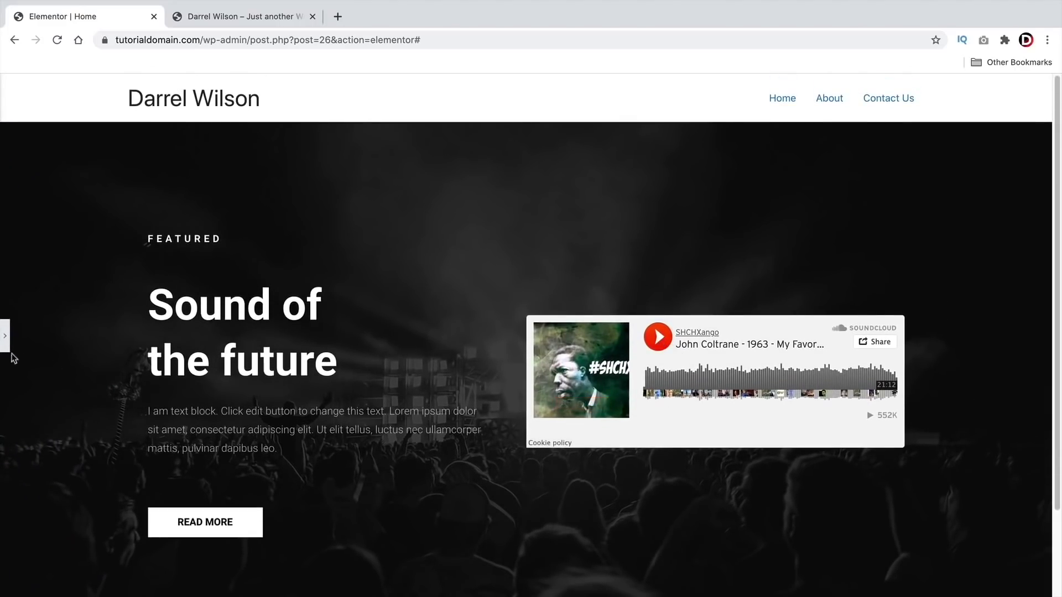
click(5, 340)
- Change the hero heading's title to "Sound of<br/>the Wind"
click(376, 332)
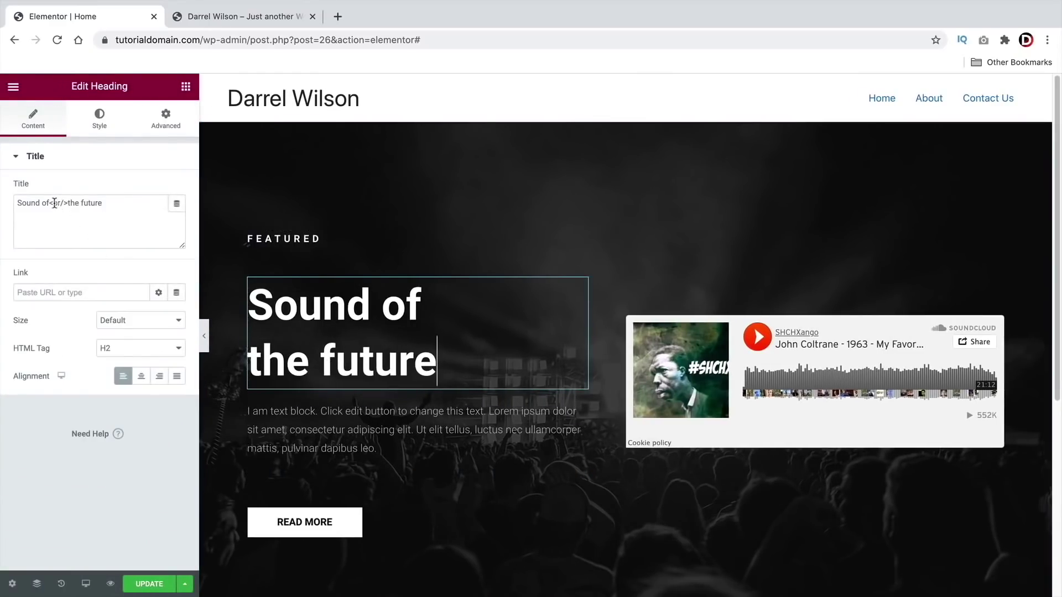
drag(102, 203, 71, 203)
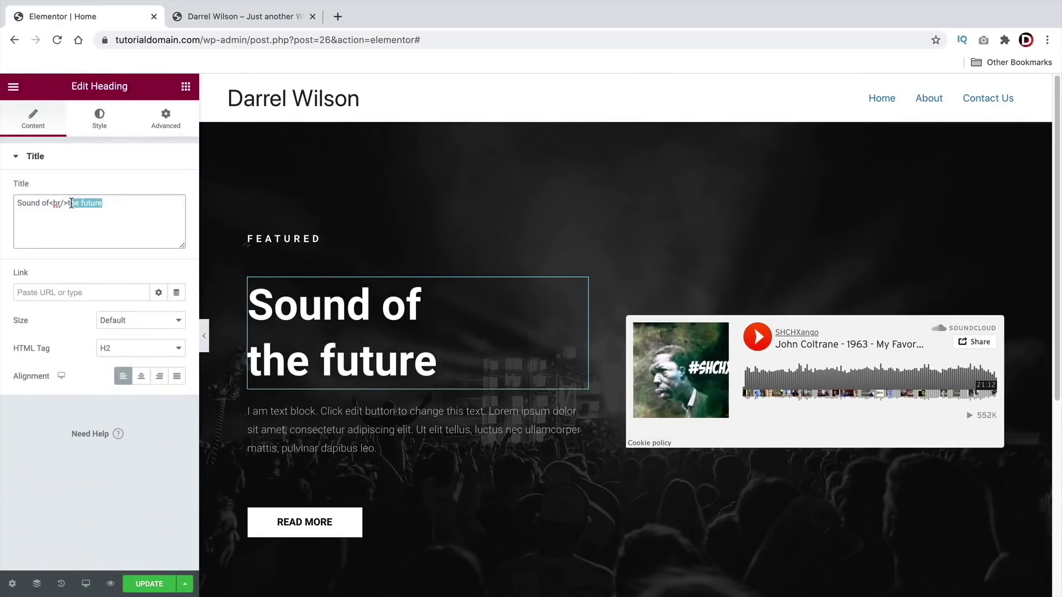
click(182, 197)
key(BackSpace)
key(BackSpace)
key(BackSpace)
key(BackSpace)
key(BackSpace)
key(BackSpace)
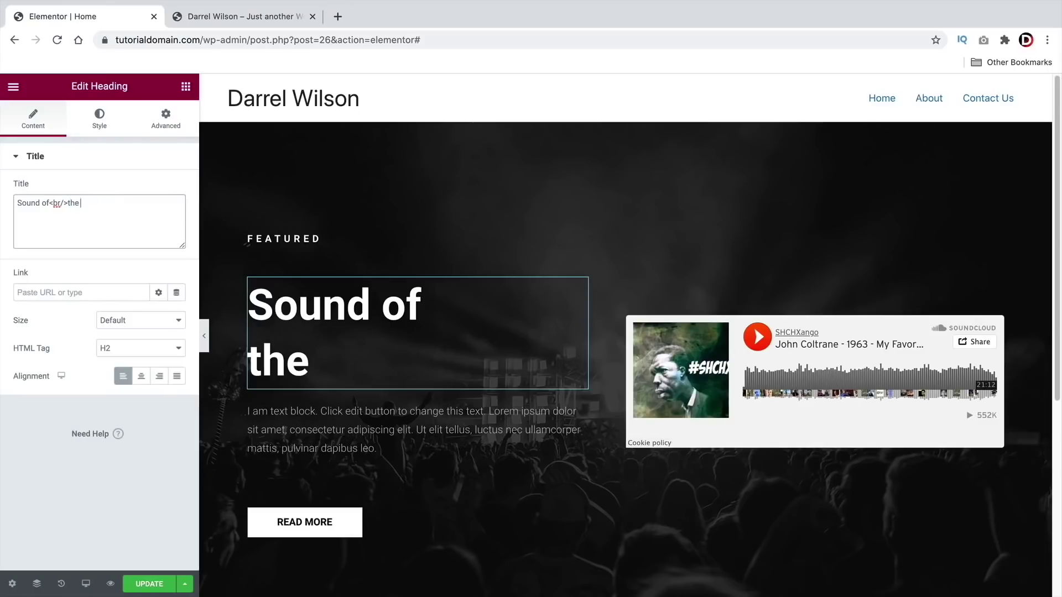
text(Wind)
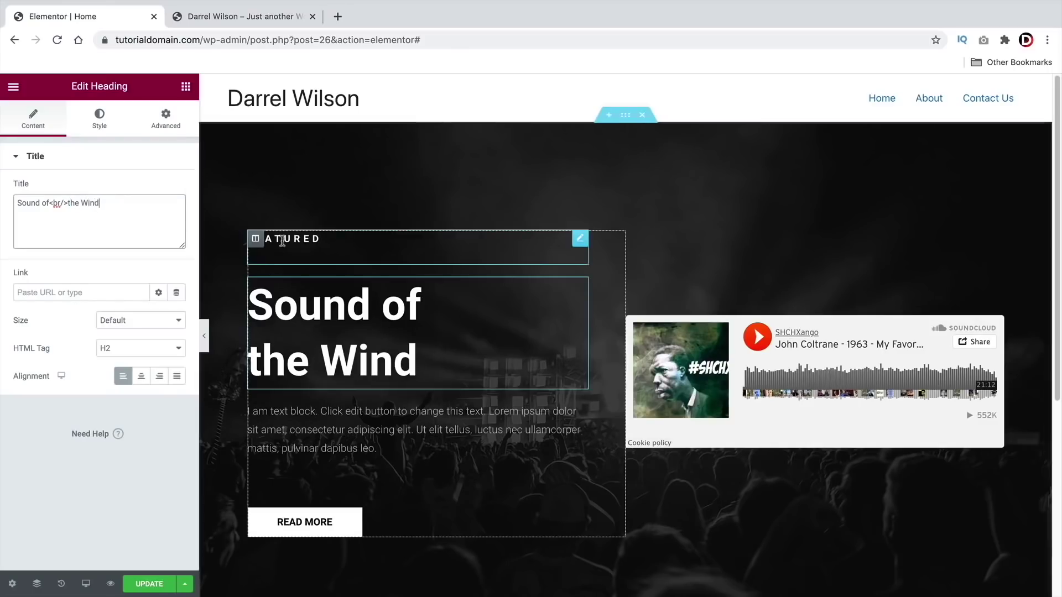
- Try a Text Editor widget between the FEATURED label and the hero heading, and delete it
click(186, 86)
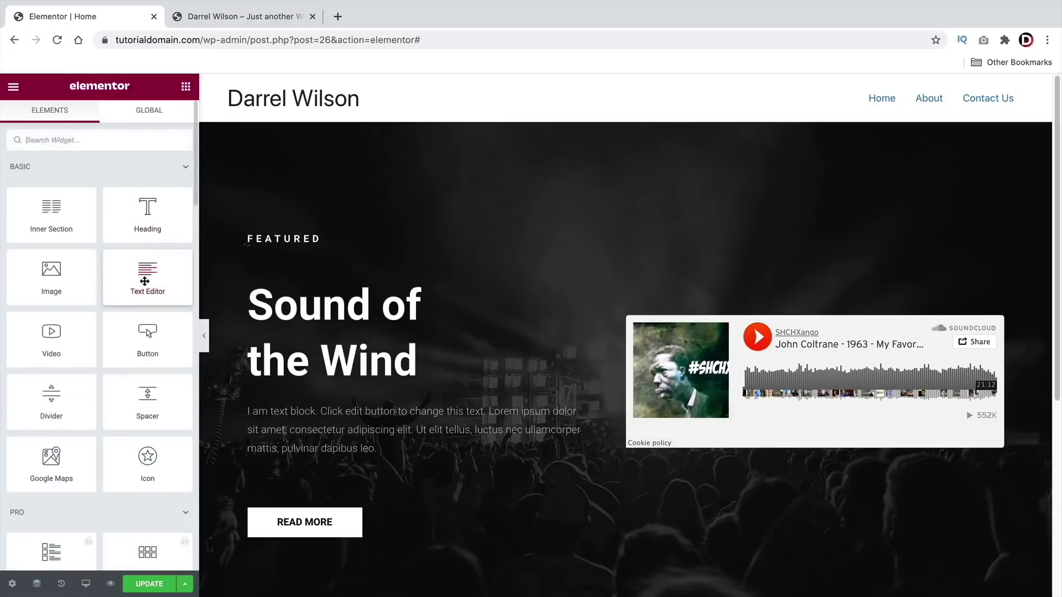
drag(147, 273, 276, 256)
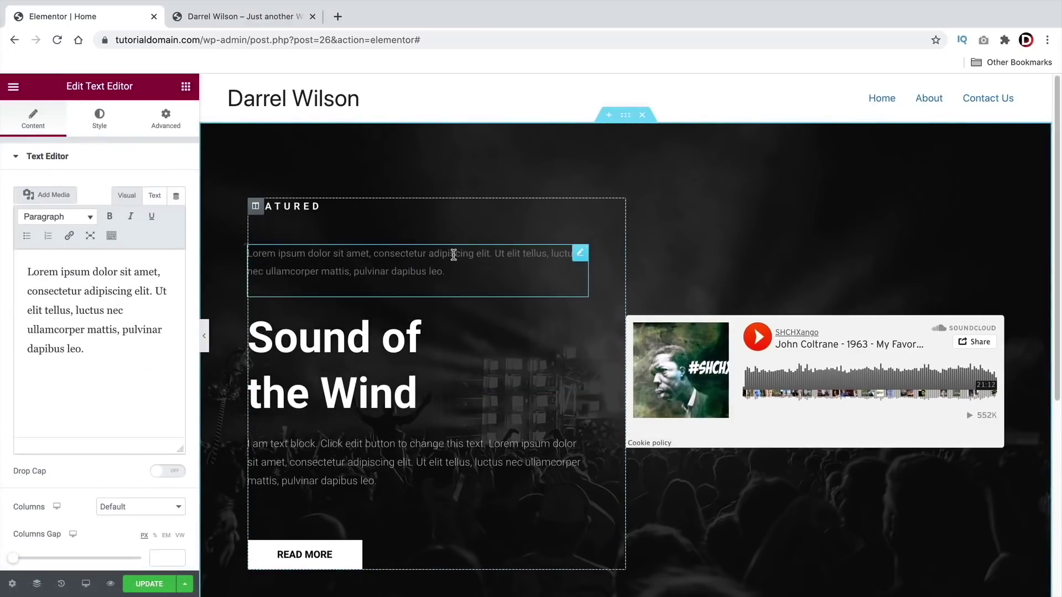
right_click(579, 254)
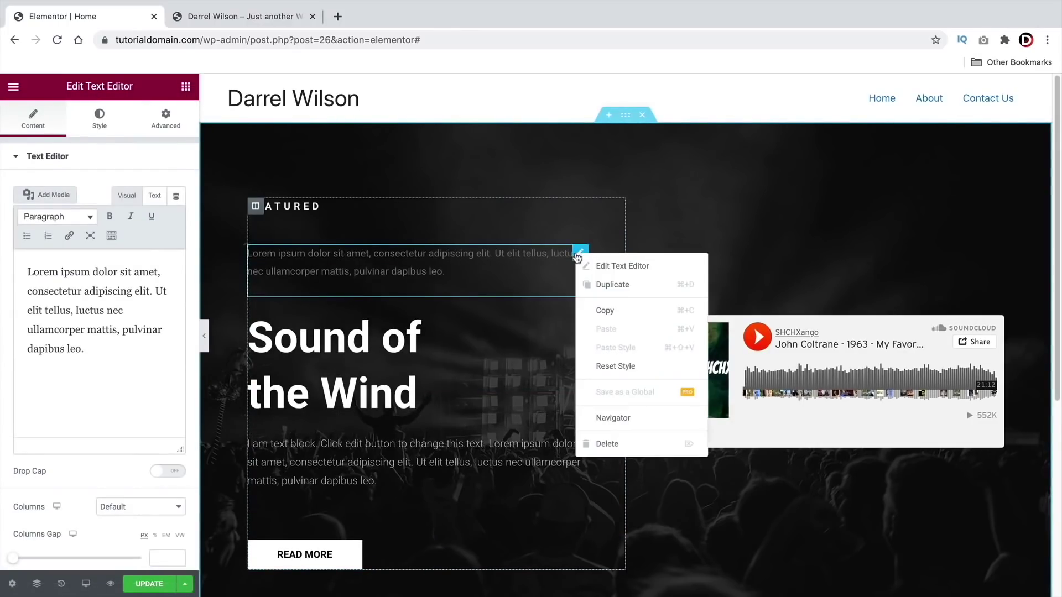
click(607, 444)
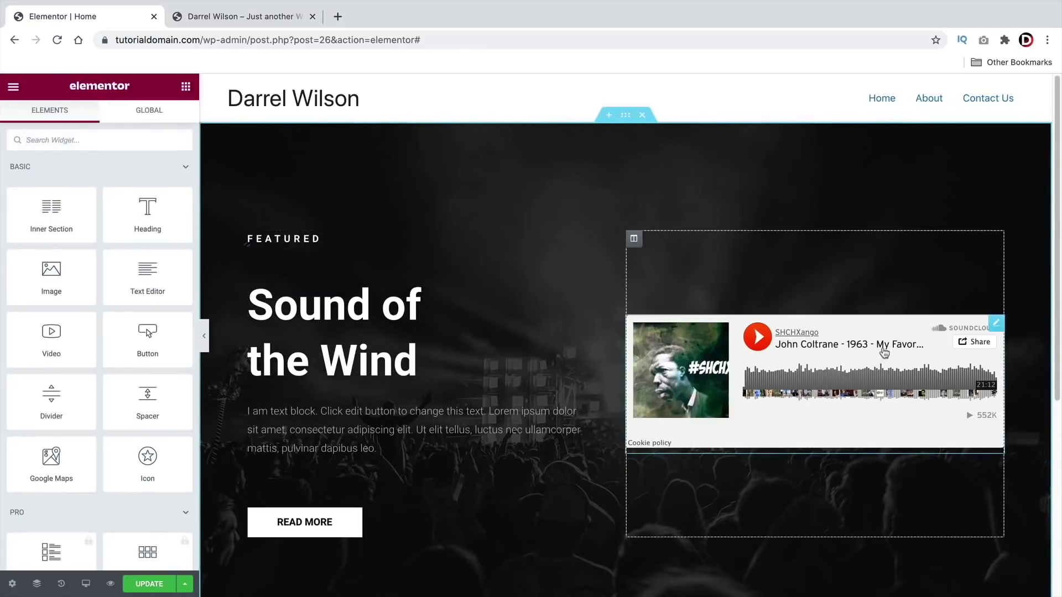
- Replace the SoundCloud widget in the hero section's second column with an Image widget
right_click(998, 326)
click(969, 511)
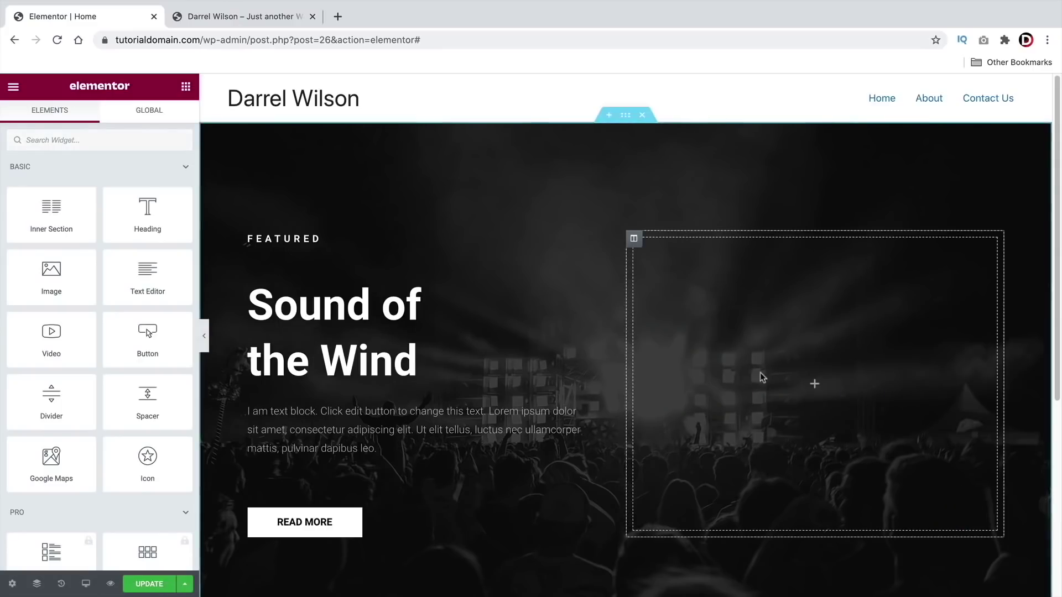
drag(52, 276, 807, 385)
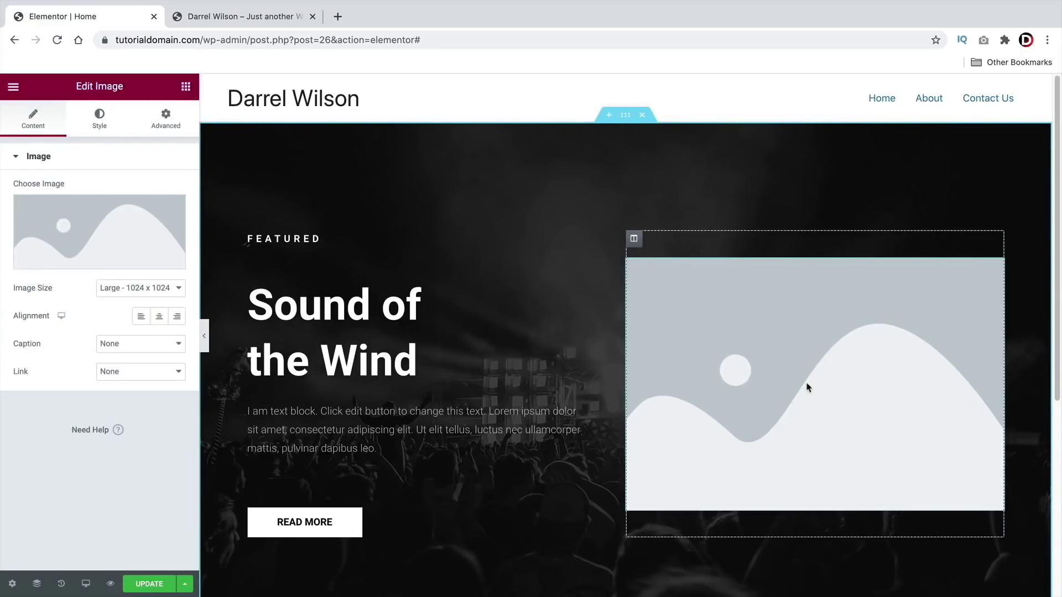
- Upload all the images from the media_library_export folder on the Desktop through the Image widget's media chooser
mouse_move(86, 238)
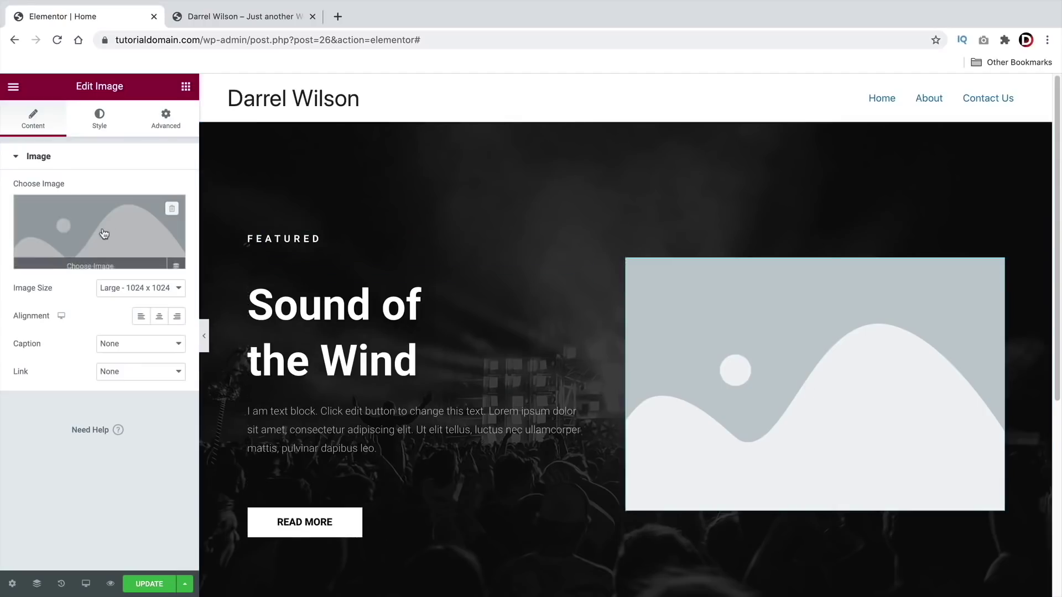
click(86, 260)
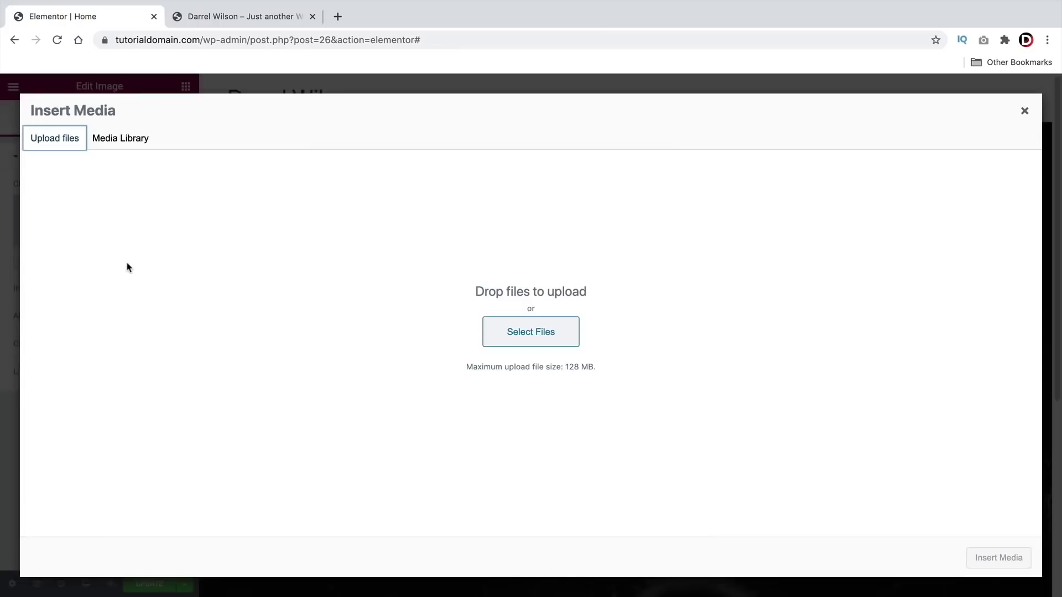
click(127, 268)
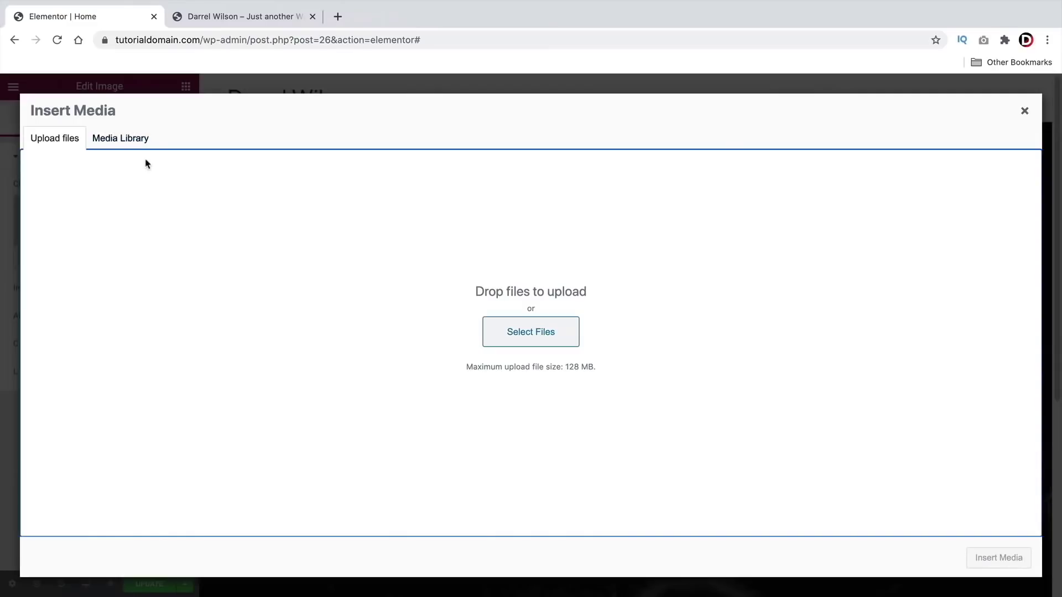
click(556, 340)
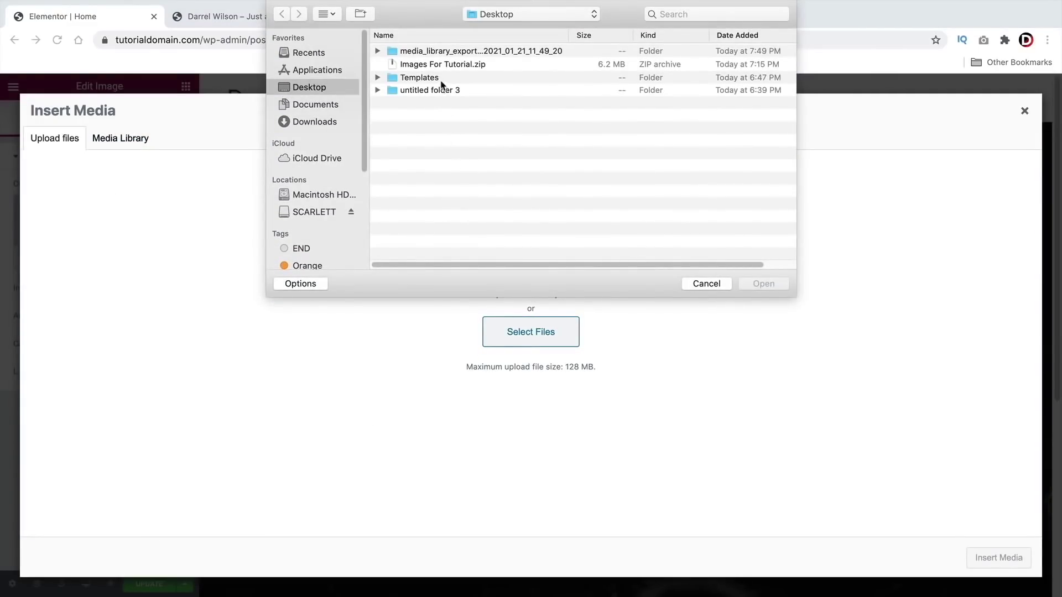
click(446, 65)
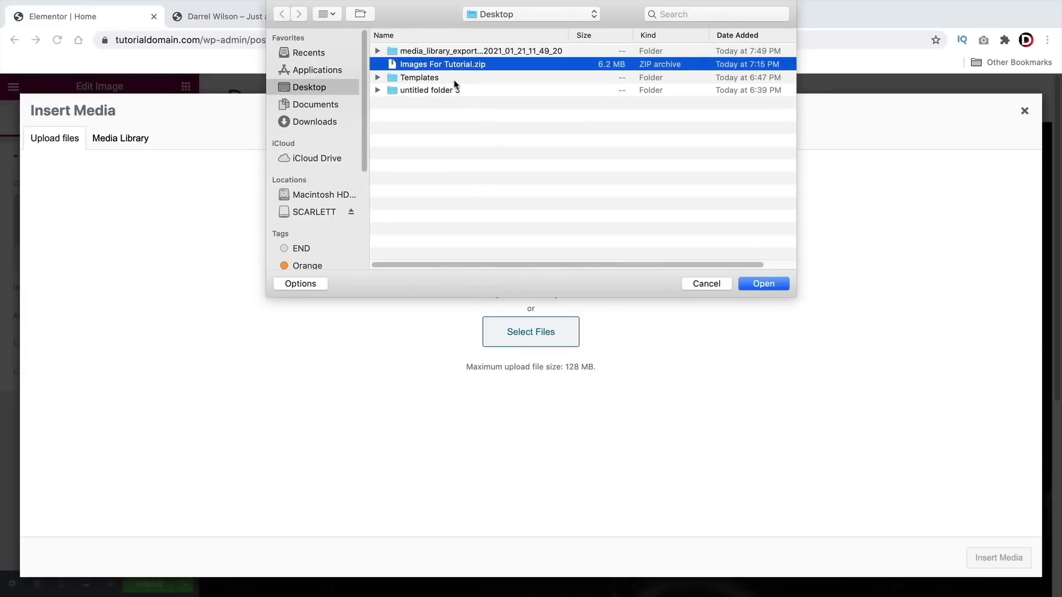
double_click(451, 51)
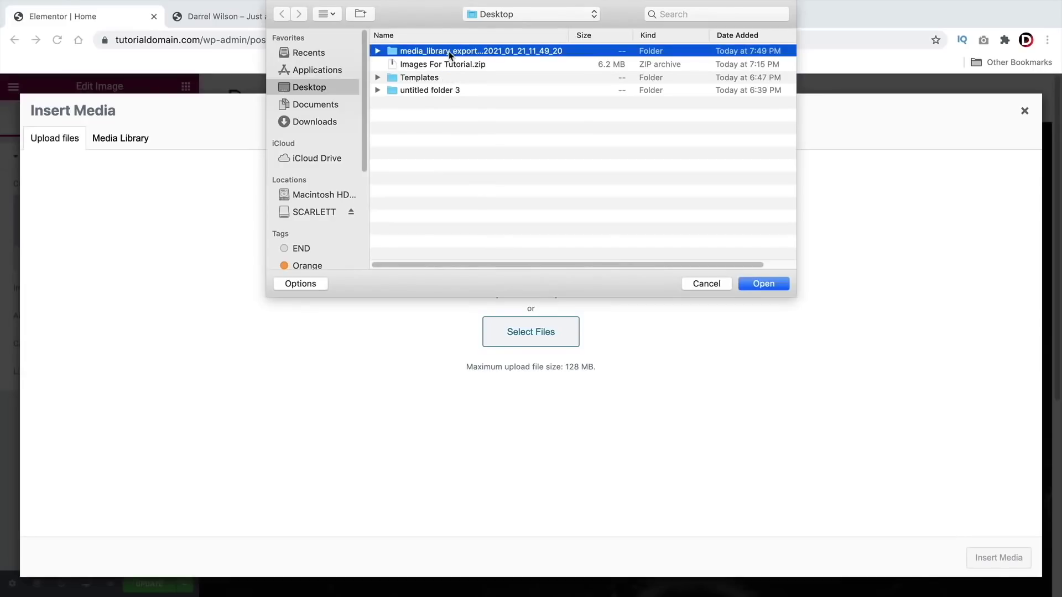
click(460, 53)
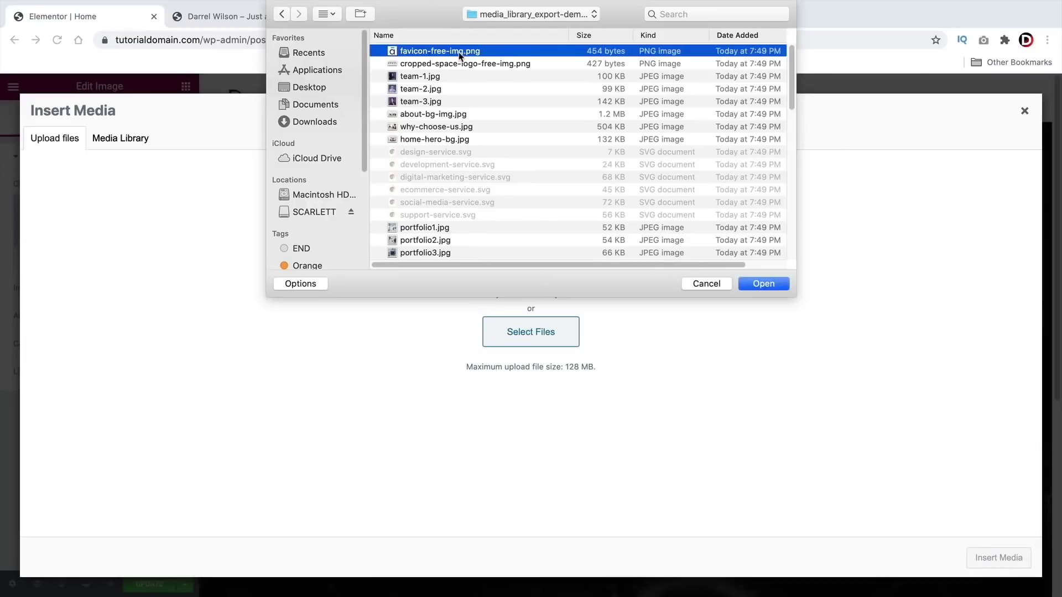
key(shift+Down)
key(shift+Down)
key(shift+Down)
key(shift+Down)
key(shift+Down)
key(shift+Down)
key(shift+Down)
key(shift+Down)
key(shift+Down)
key(shift+Down)
key(shift+Down)
key(shift+Down)
key(shift+Down)
key(shift+Down)
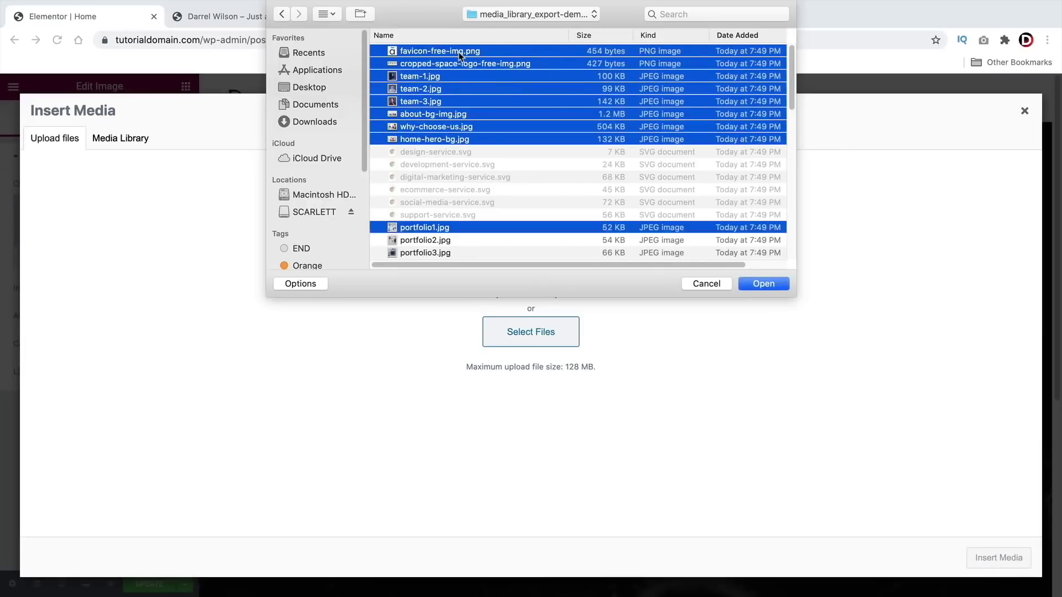
key(shift+Down)
key(shift+Down)
key(shift+Down)
key(shift+Down)
key(shift+Down)
key(shift+Down)
key(shift+Down)
key(shift+Down)
key(shift+Down)
key(shift+Down)
key(shift+Down)
key(shift+Down)
key(shift+Down)
key(shift+Down)
key(shift+Down)
key(shift+Down)
key(shift+Down)
key(shift+Down)
key(shift+Down)
key(shift+Down)
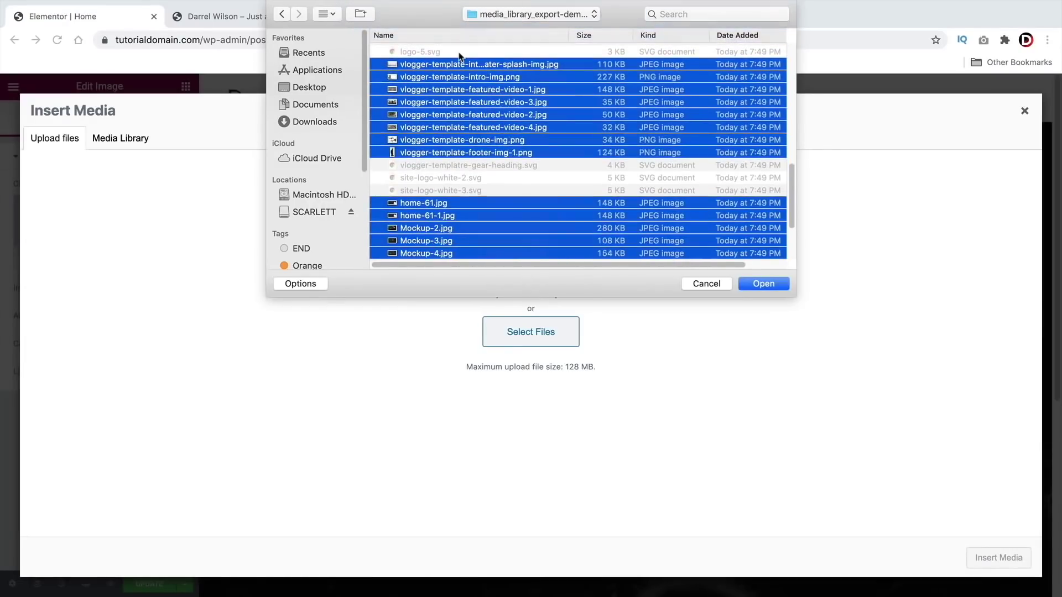
key(shift+Down)
key(shift+Down)
key(shift+Down)
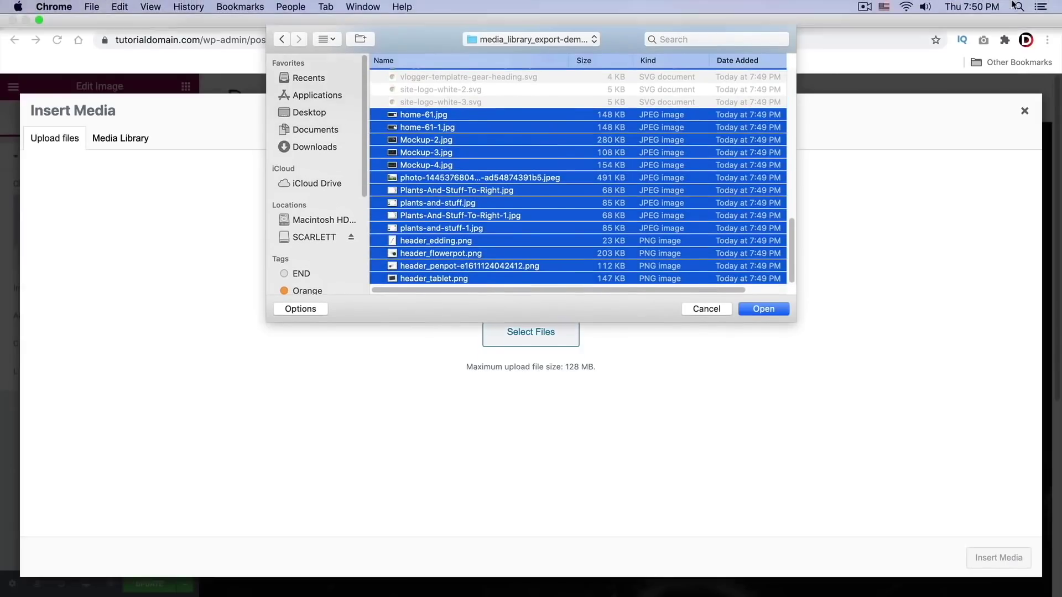
click(763, 312)
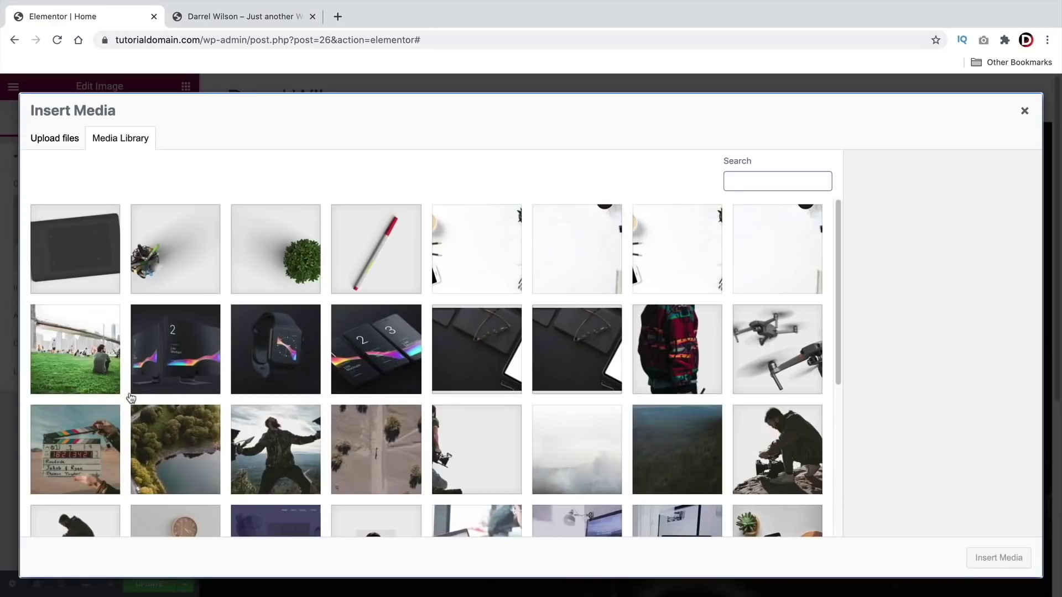
- Insert the clapperboard picture vlogger-template-featured-video-4.jpg into the hero's Image widget
click(83, 447)
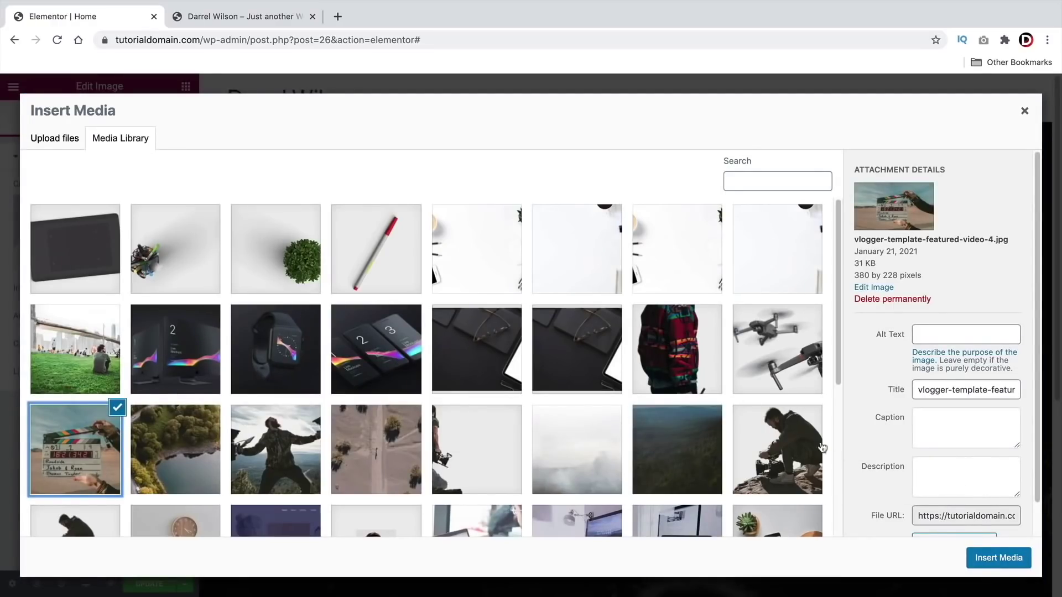
click(972, 559)
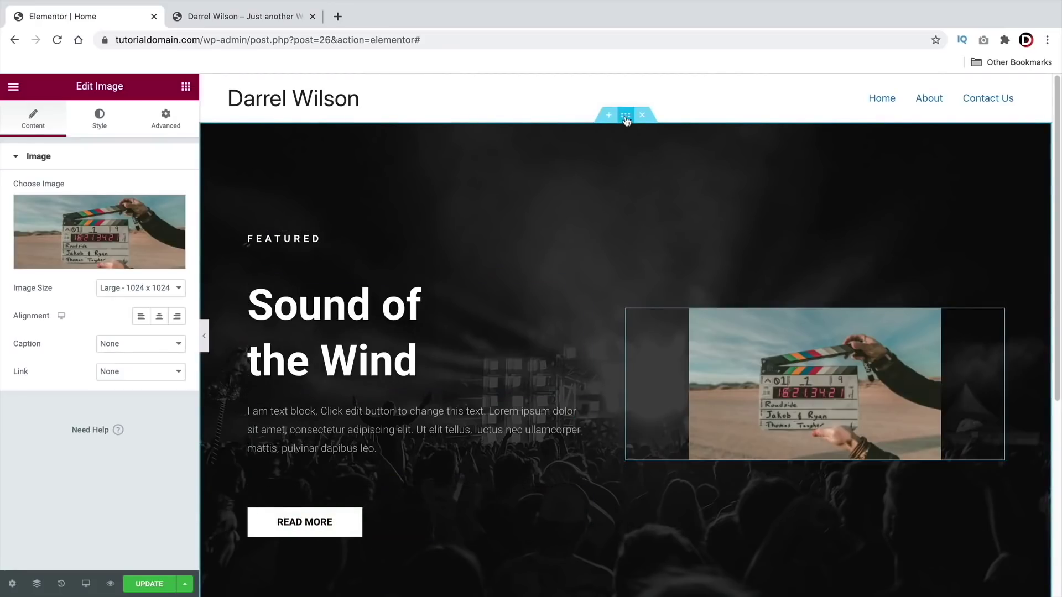
- Replace the hero section's background image with home-61.jpg, the dark desk picture with glasses and a tablet, and preview the page without the editing panel
click(625, 116)
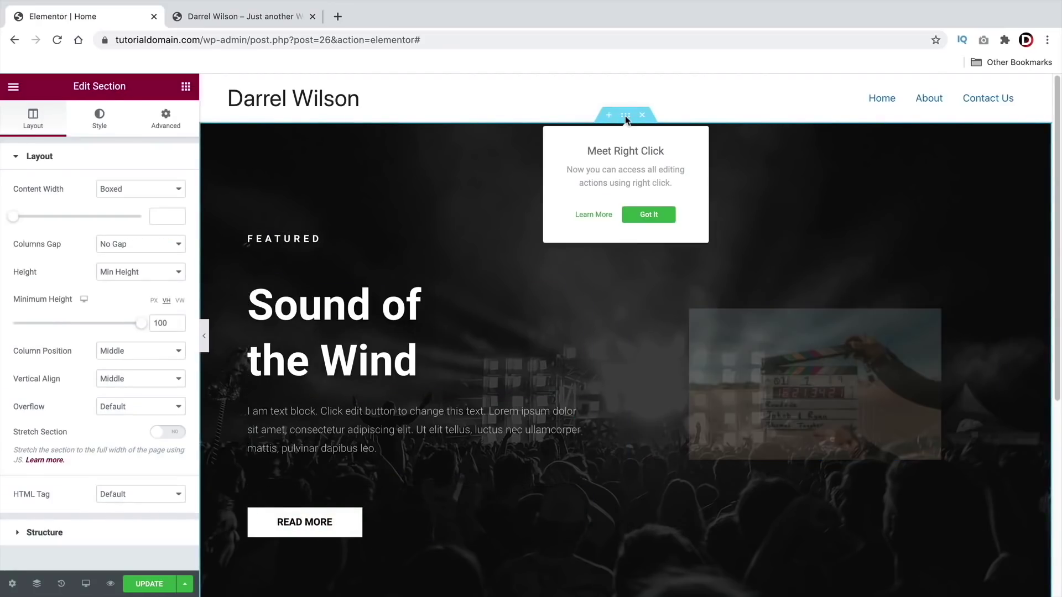
click(100, 118)
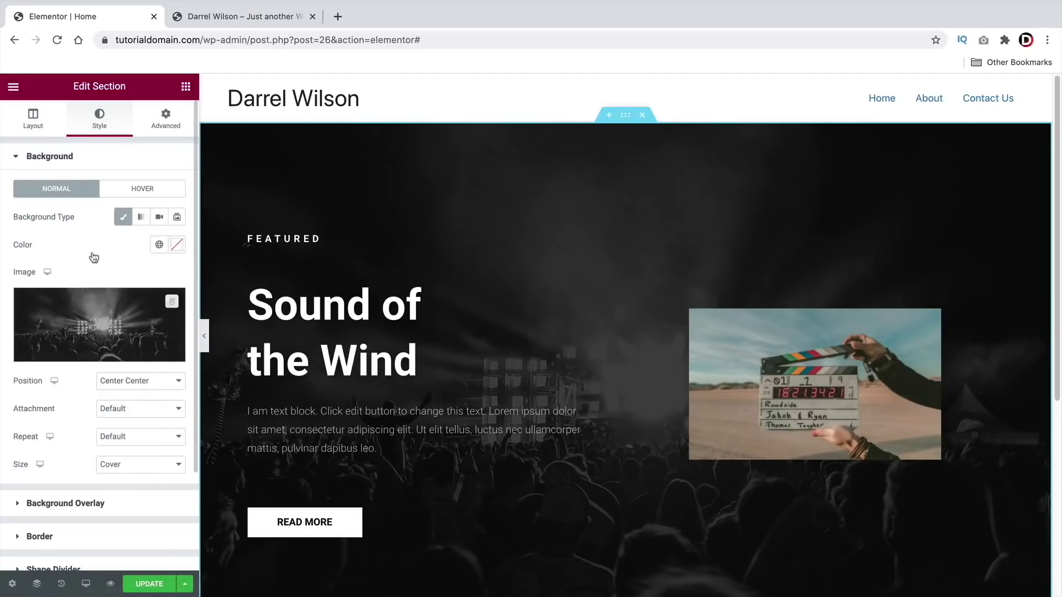
mouse_move(100, 335)
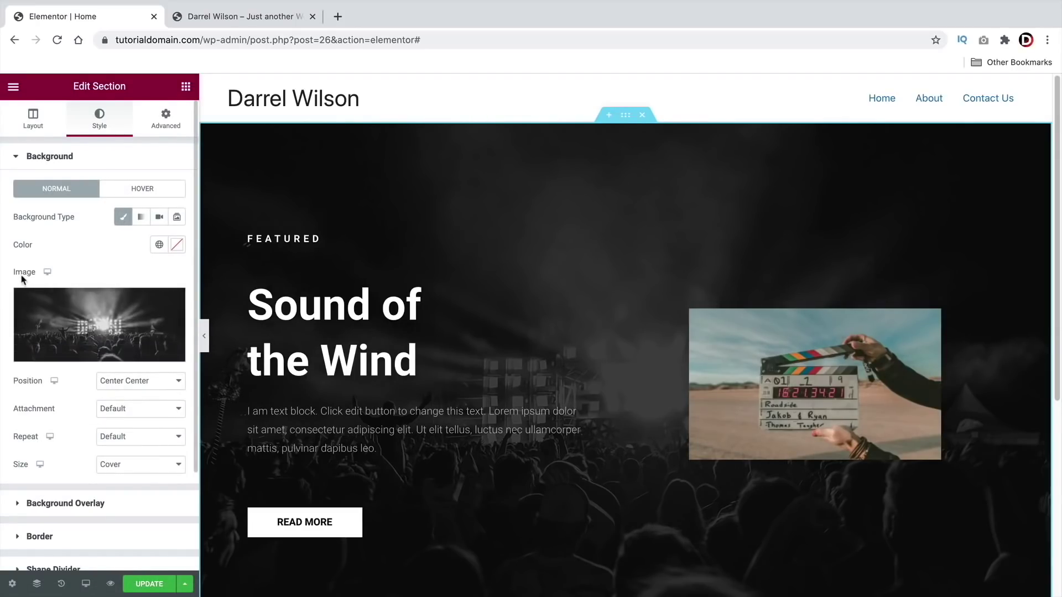
click(73, 323)
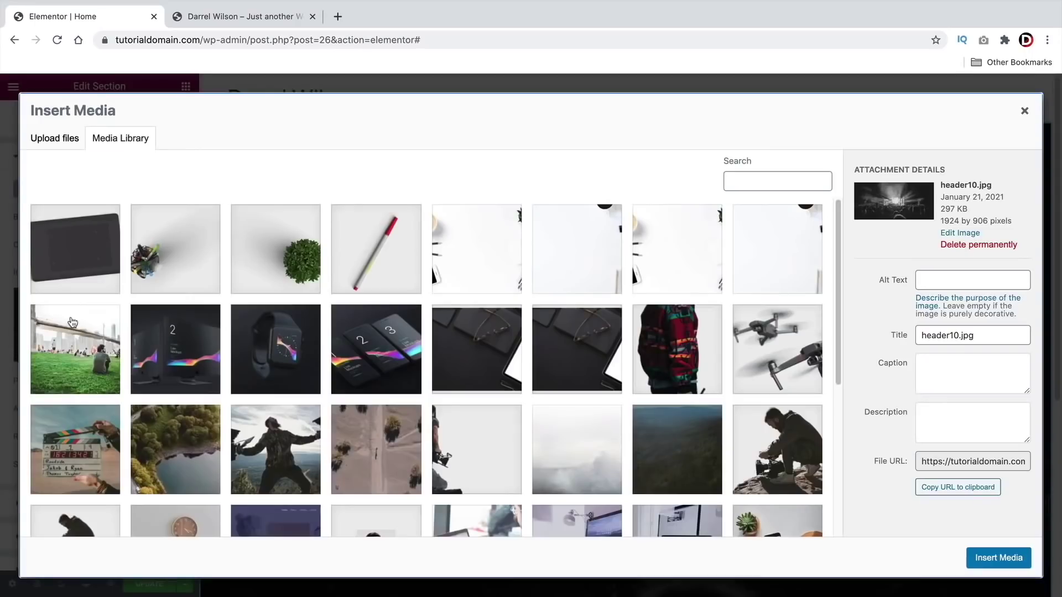
click(567, 347)
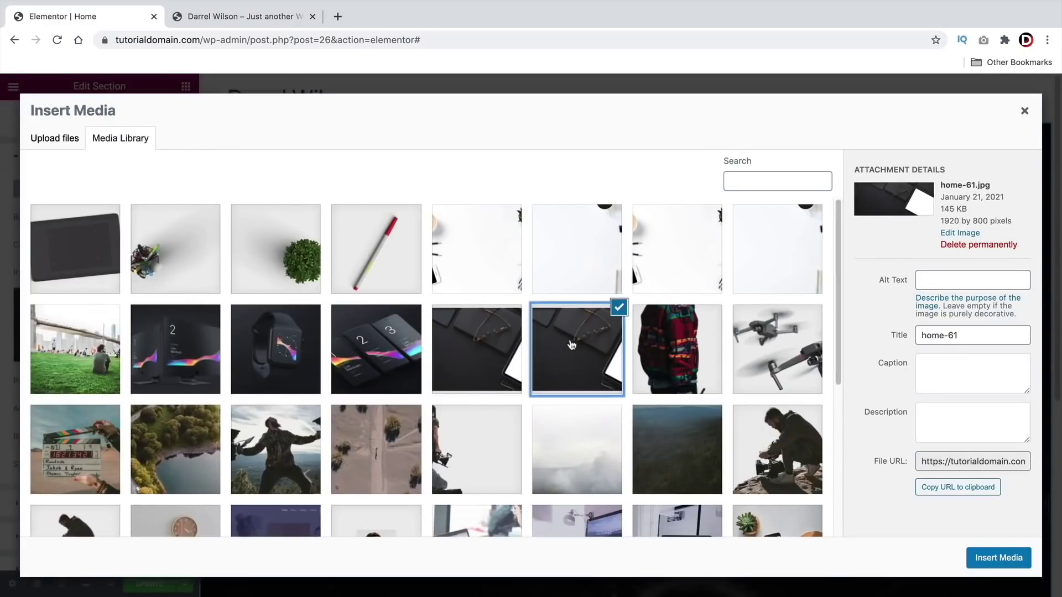
click(986, 558)
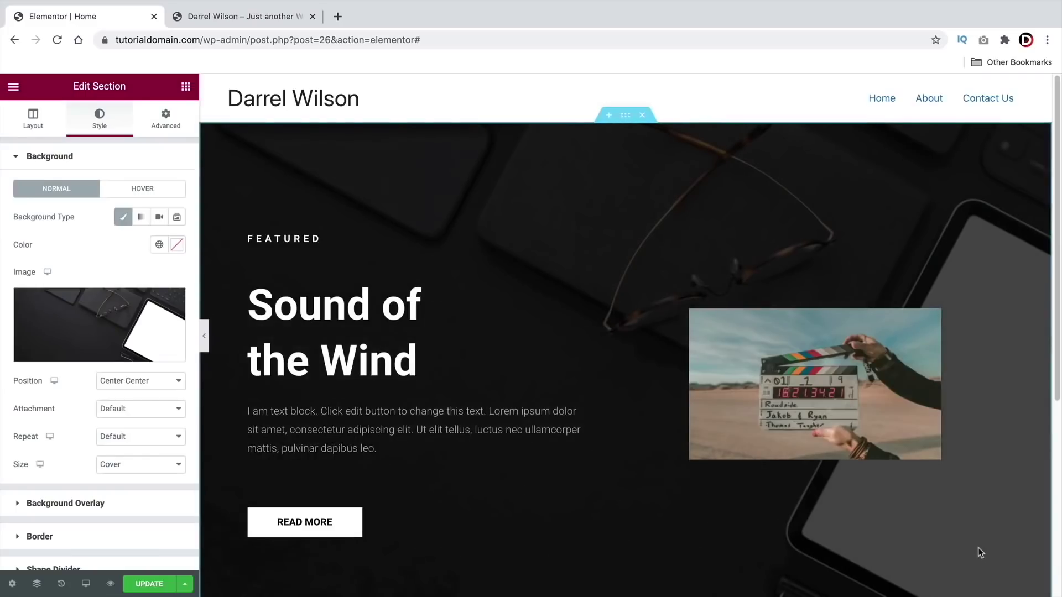
click(205, 337)
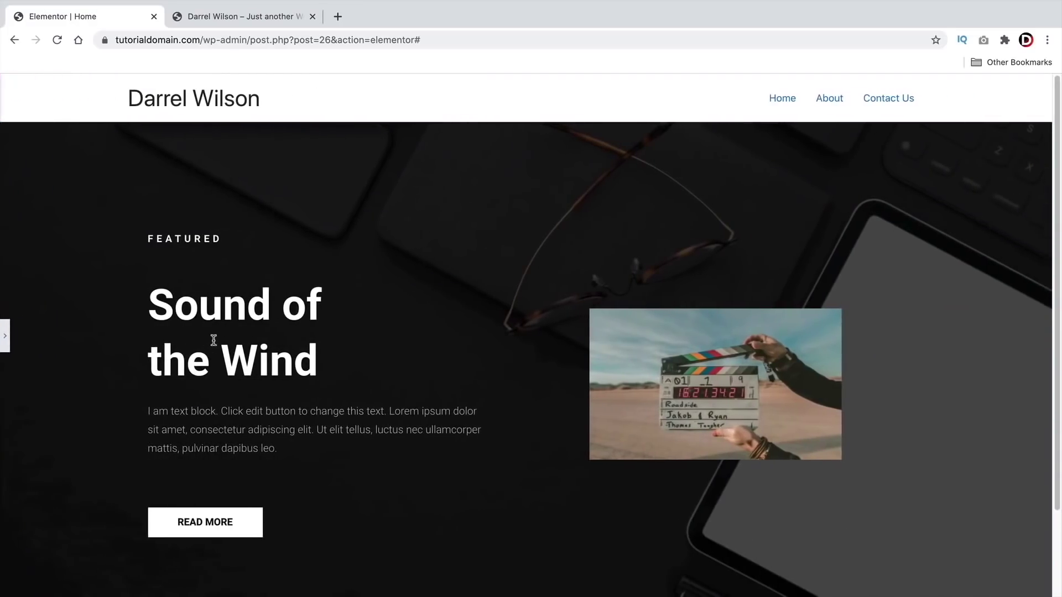
click(5, 336)
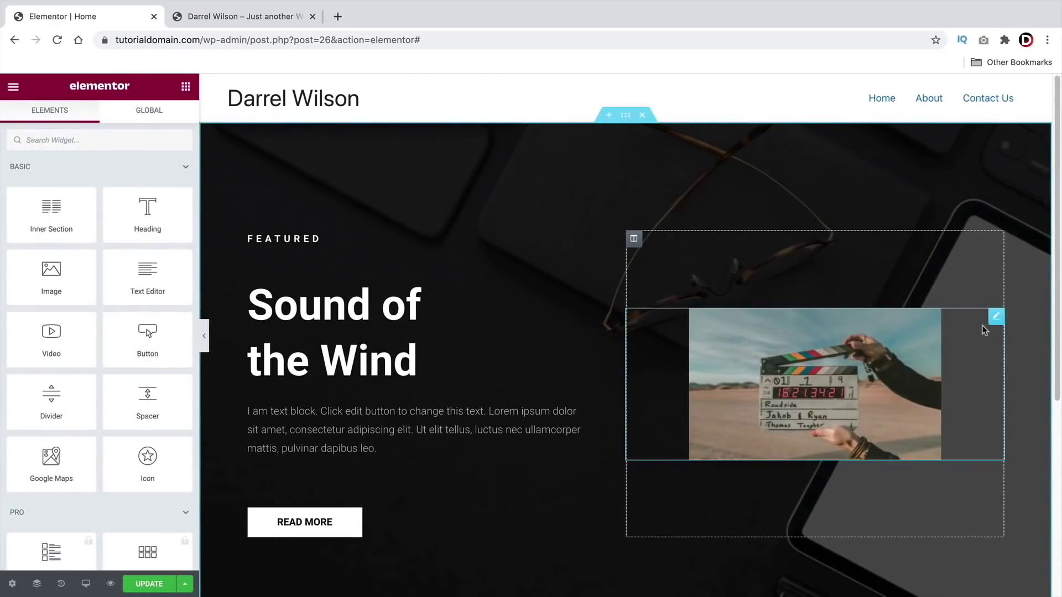
- Delete the clapperboard Image widget from the hero section's second column and preview the page without the editing panel
right_click(967, 327)
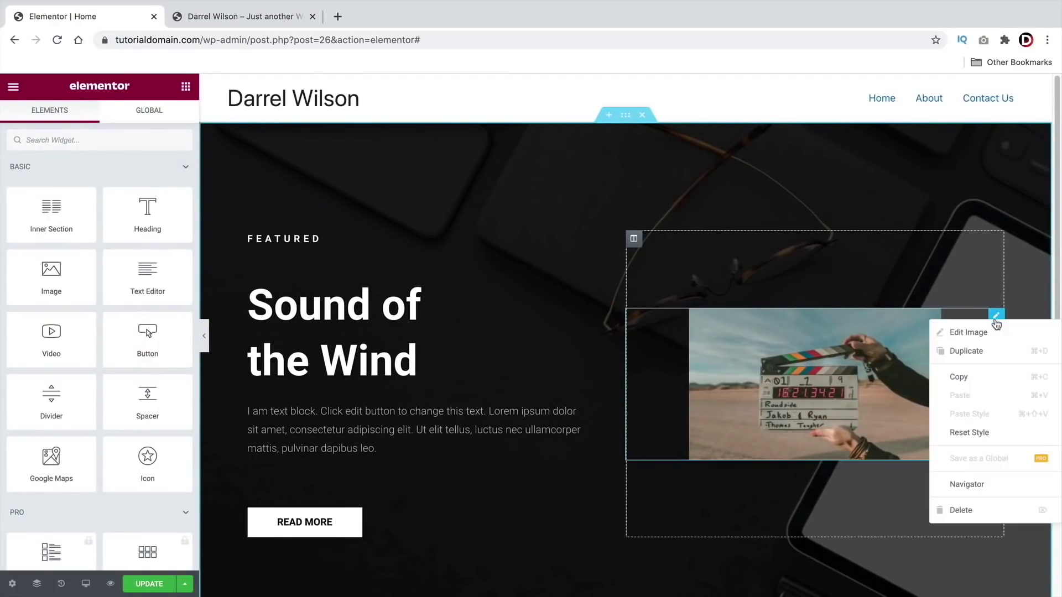
click(986, 507)
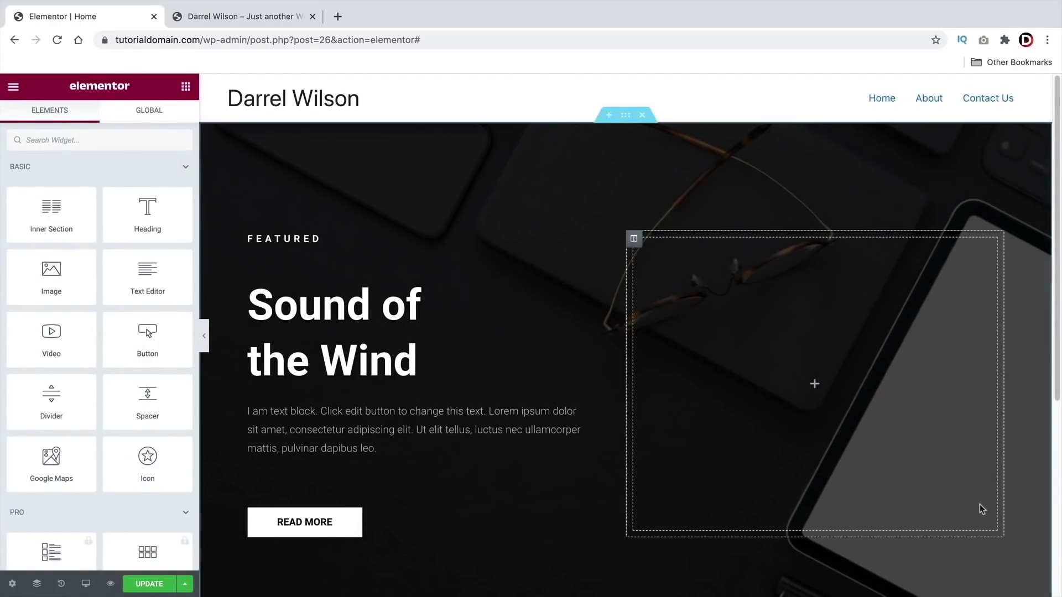
click(203, 338)
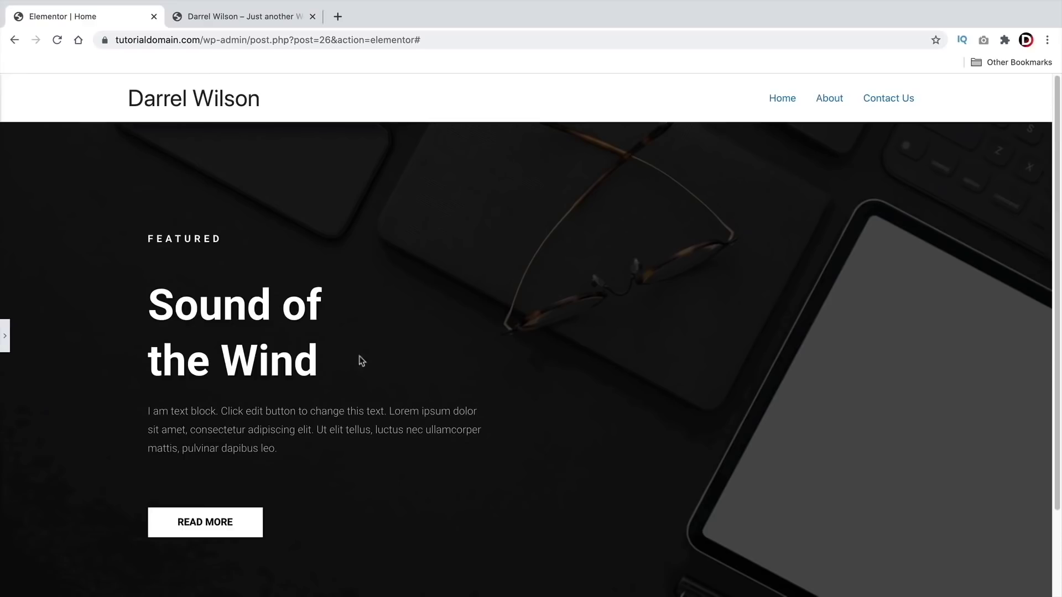
click(5, 339)
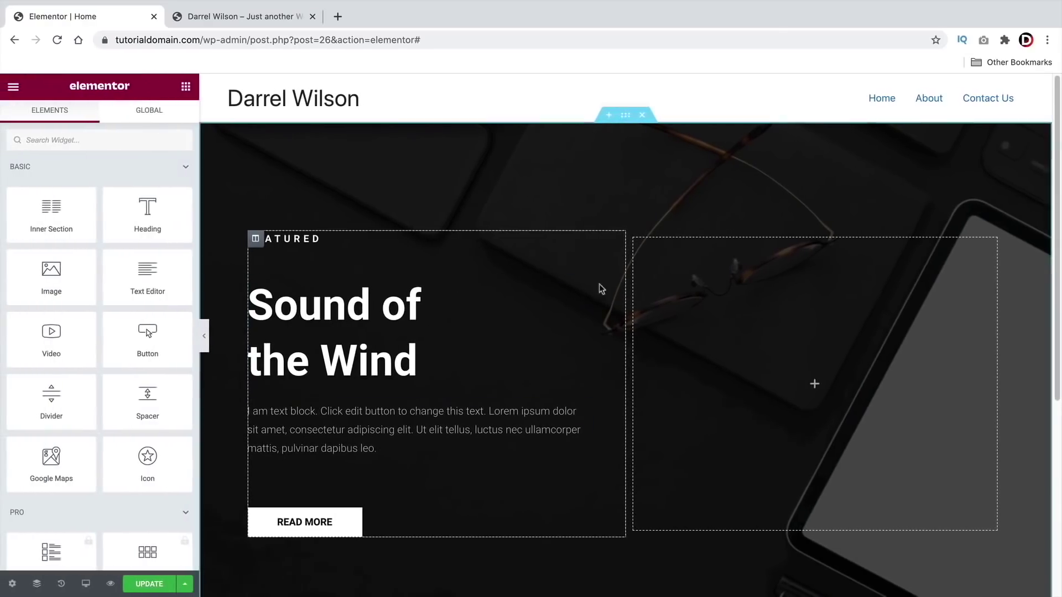
- Change the hero section's background overlay color to red, #DE1E19
click(623, 119)
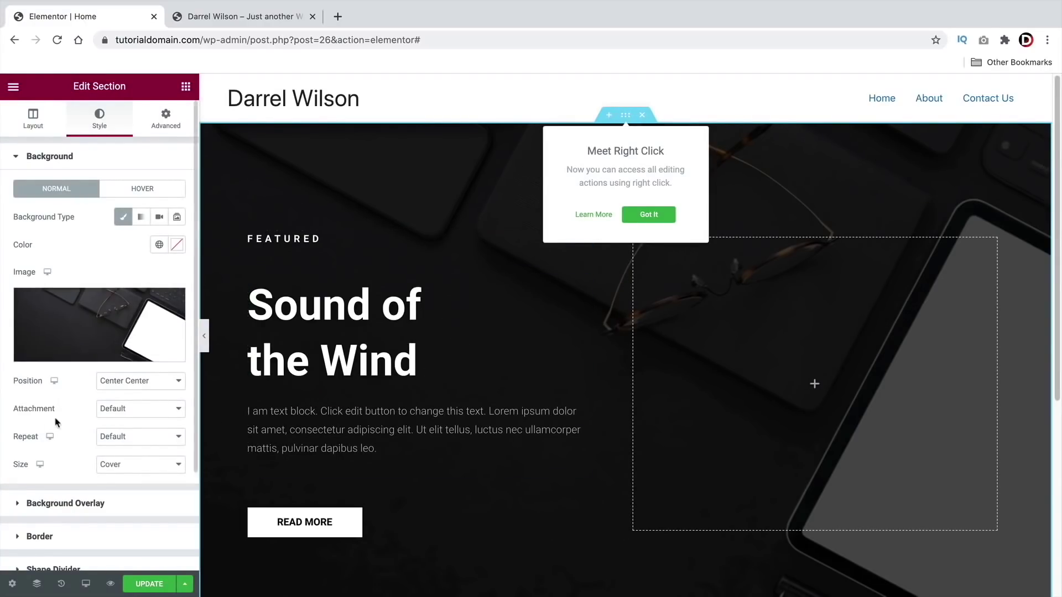
scroll(91, 368, down, 3)
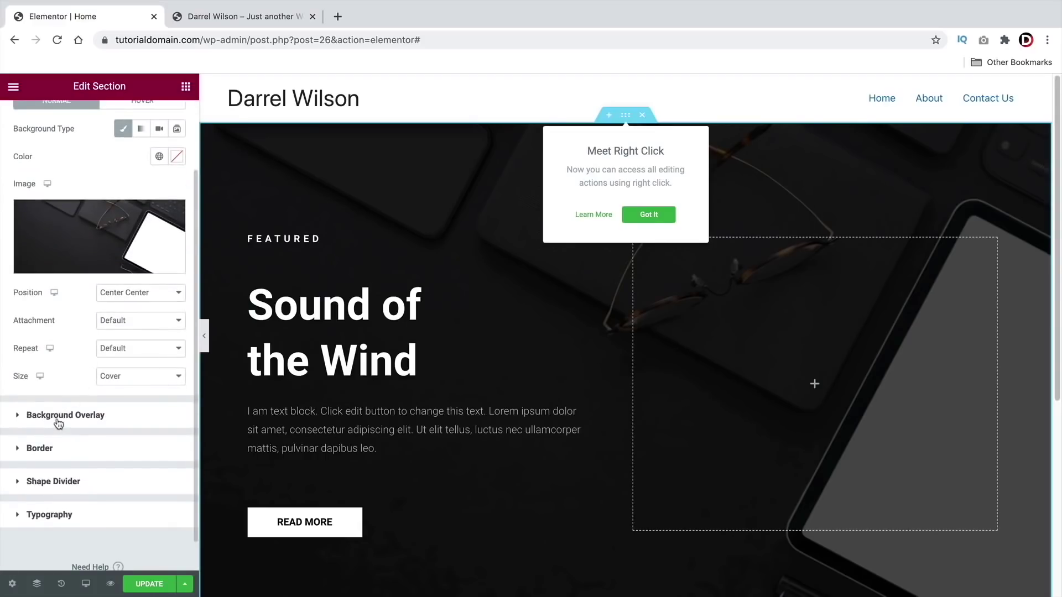
click(59, 420)
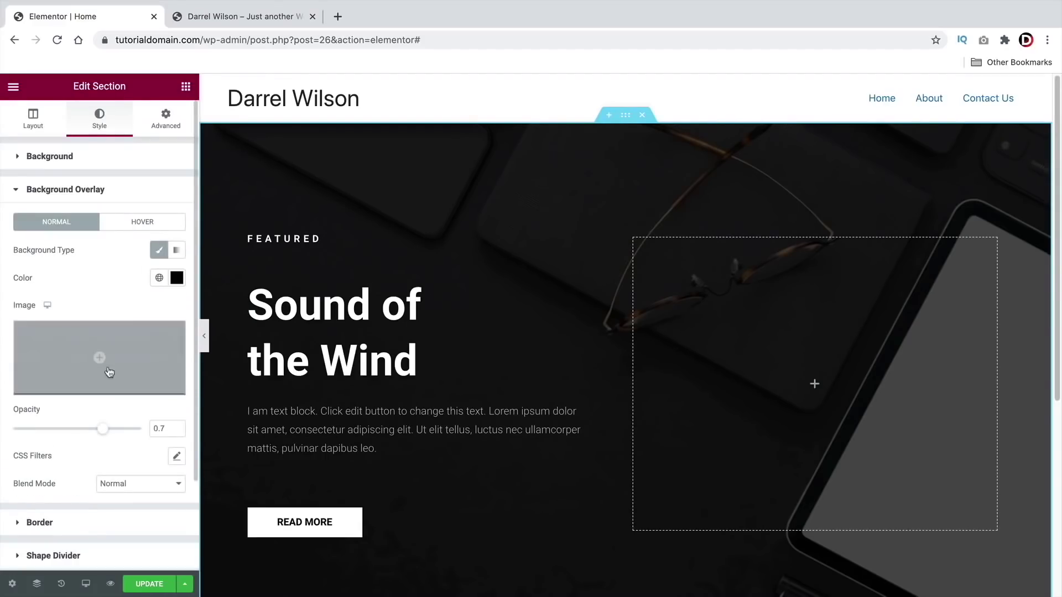
click(177, 278)
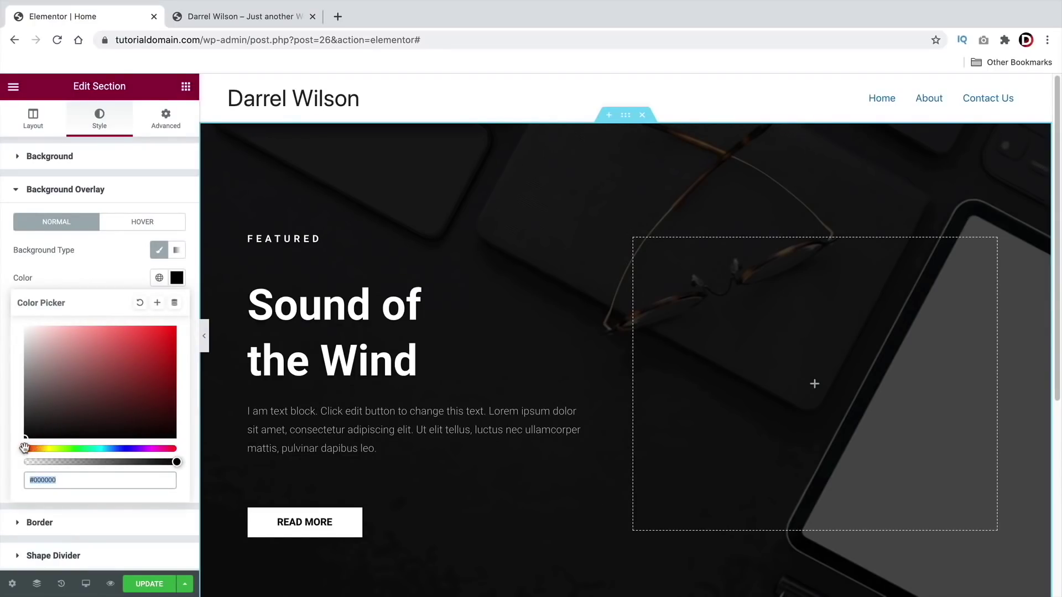
mouse_move(61, 403)
mouse_down()
mouse_move(73, 379)
mouse_move(173, 330)
mouse_up()
drag(171, 330, 159, 340)
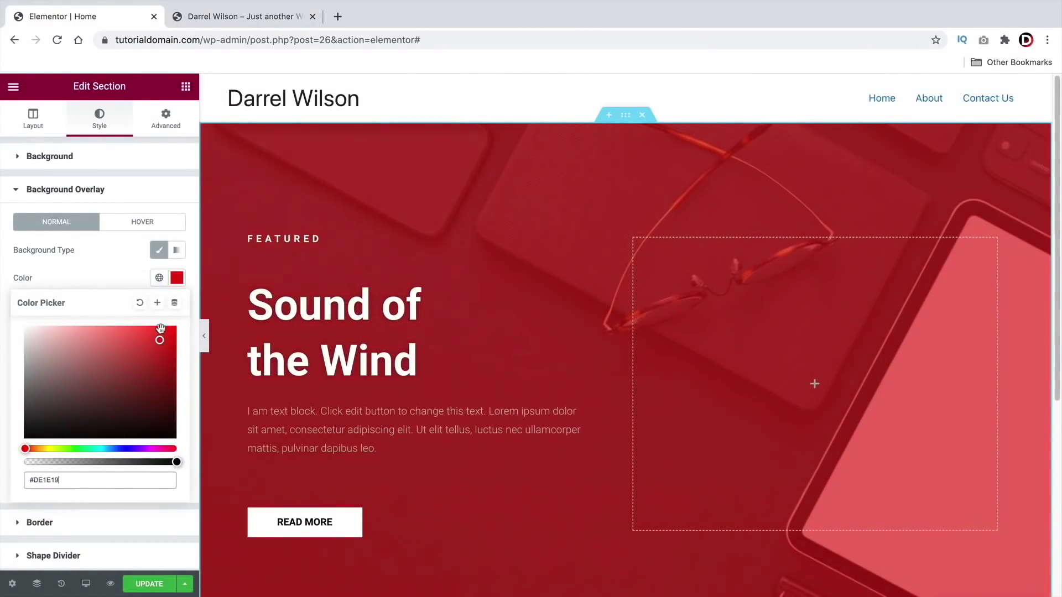
- Change the hero section's background overlay to green with zero alpha (#19DE5800) and preview the page at full width
drag(67, 448, 83, 450)
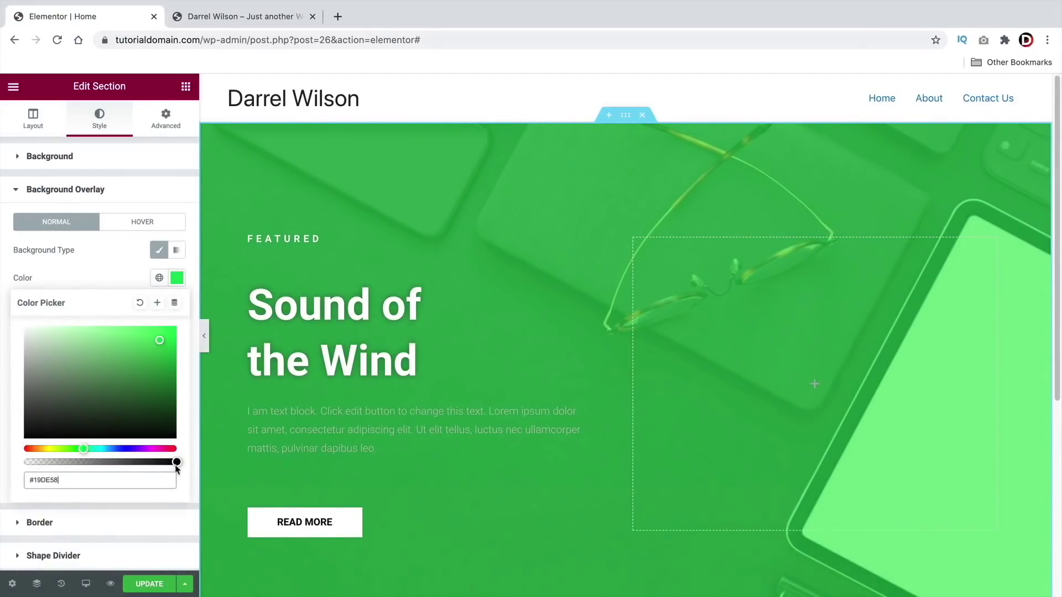
drag(176, 463, 16, 469)
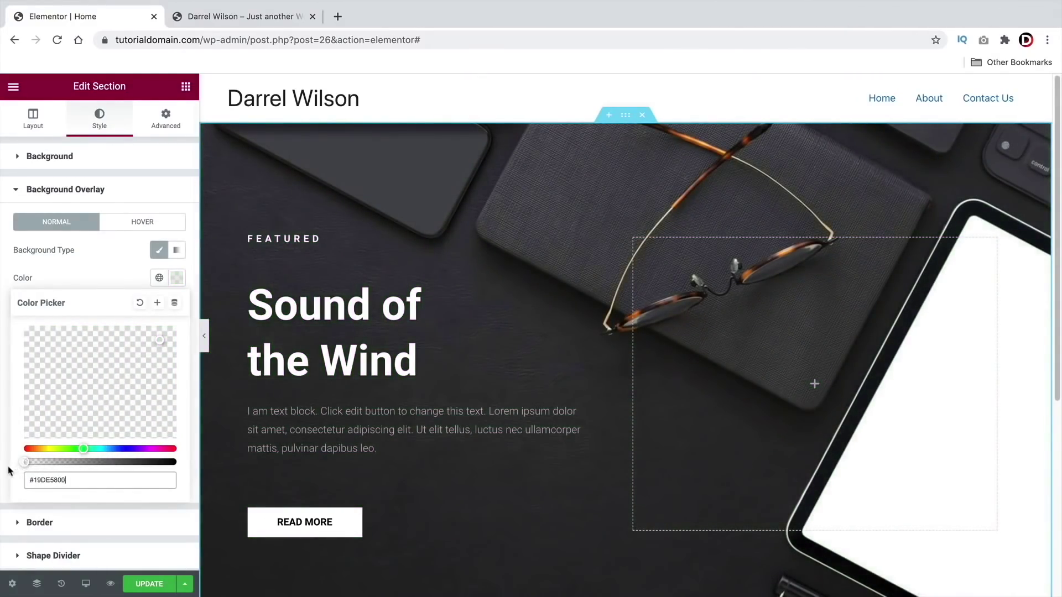
click(204, 336)
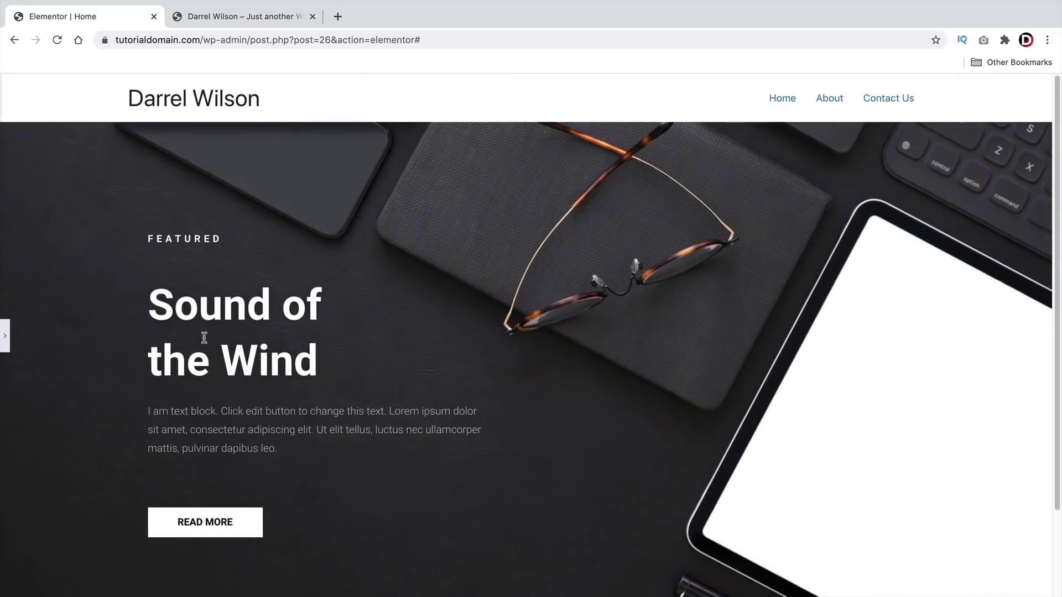
click(5, 335)
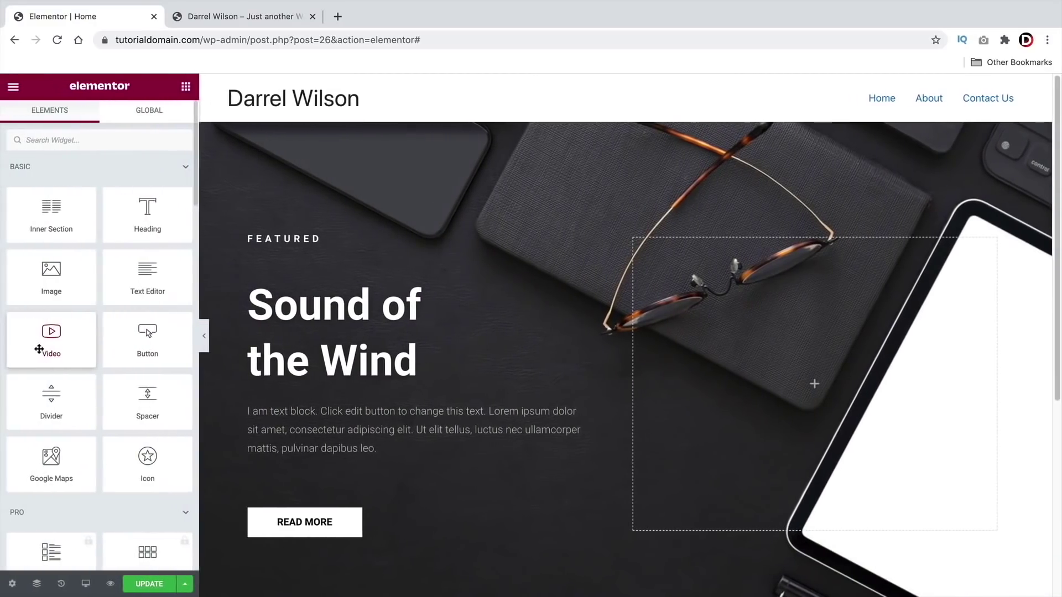
- Give the hero section a gradient background from red (#ED1919) to cyan (#29E8F2)
click(625, 116)
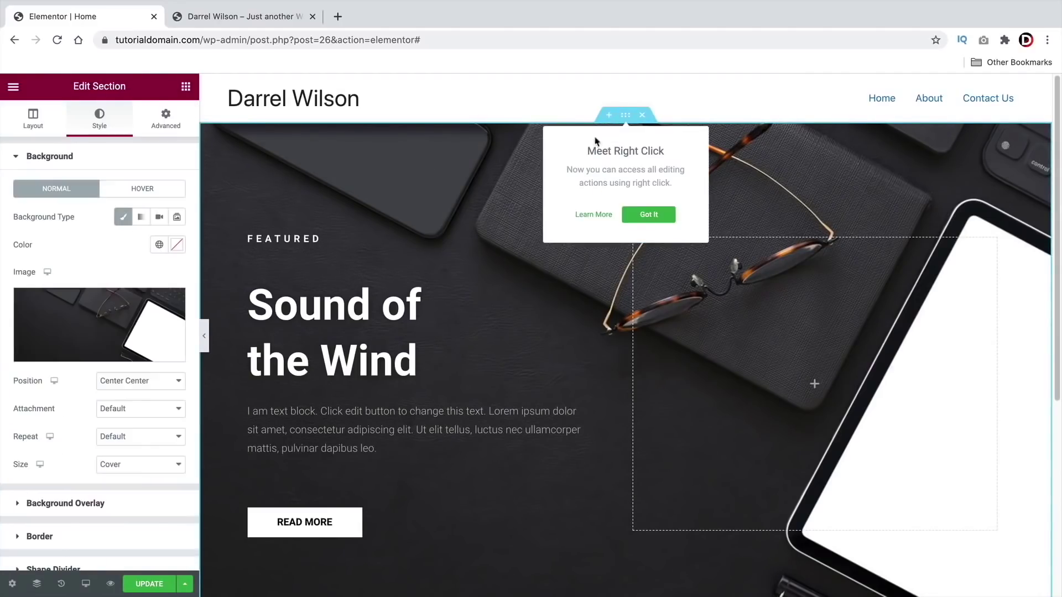
click(111, 505)
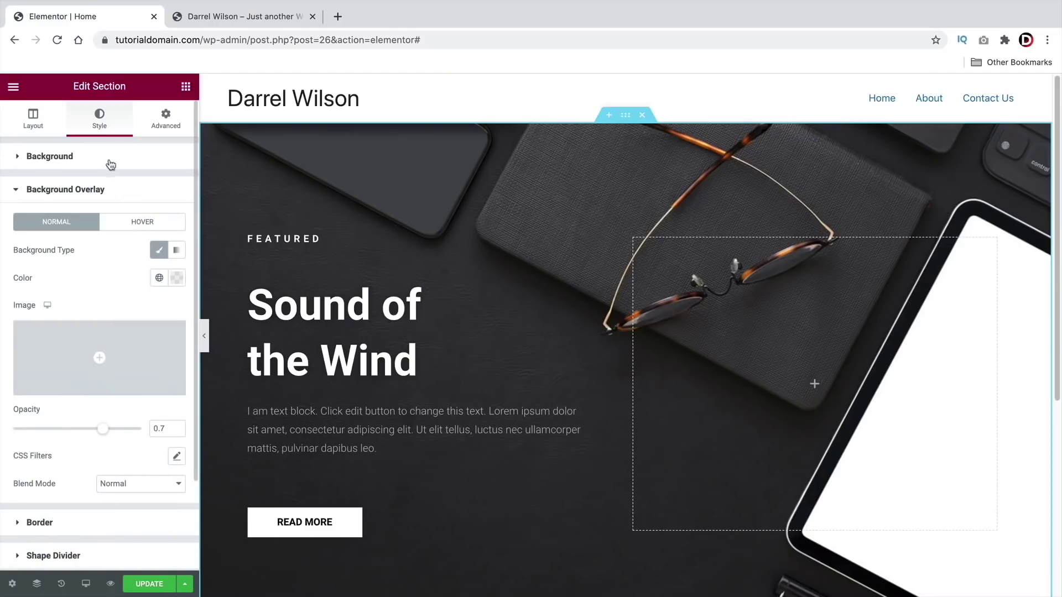
click(103, 162)
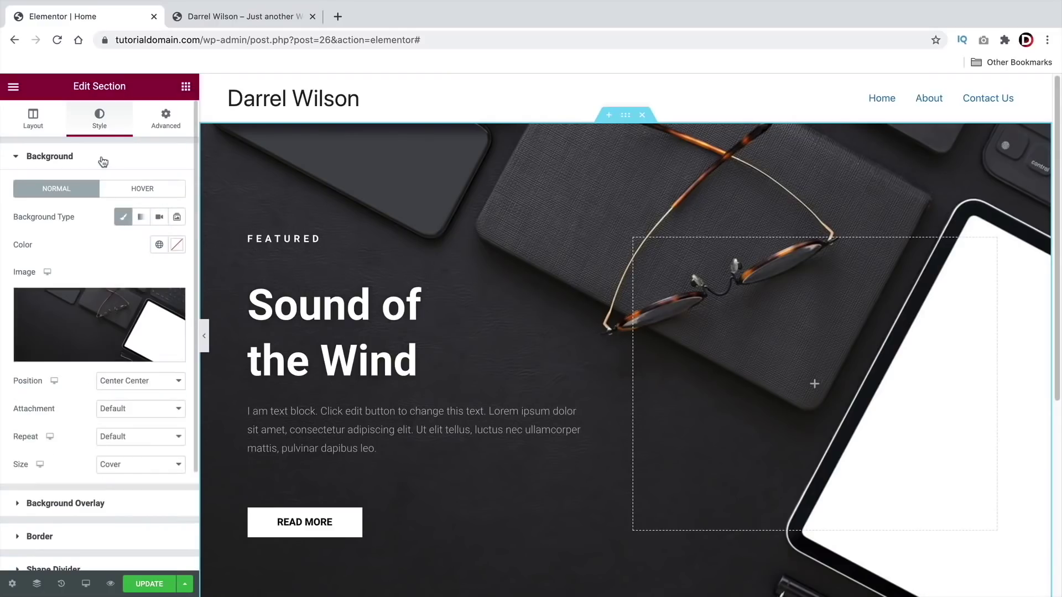
click(141, 219)
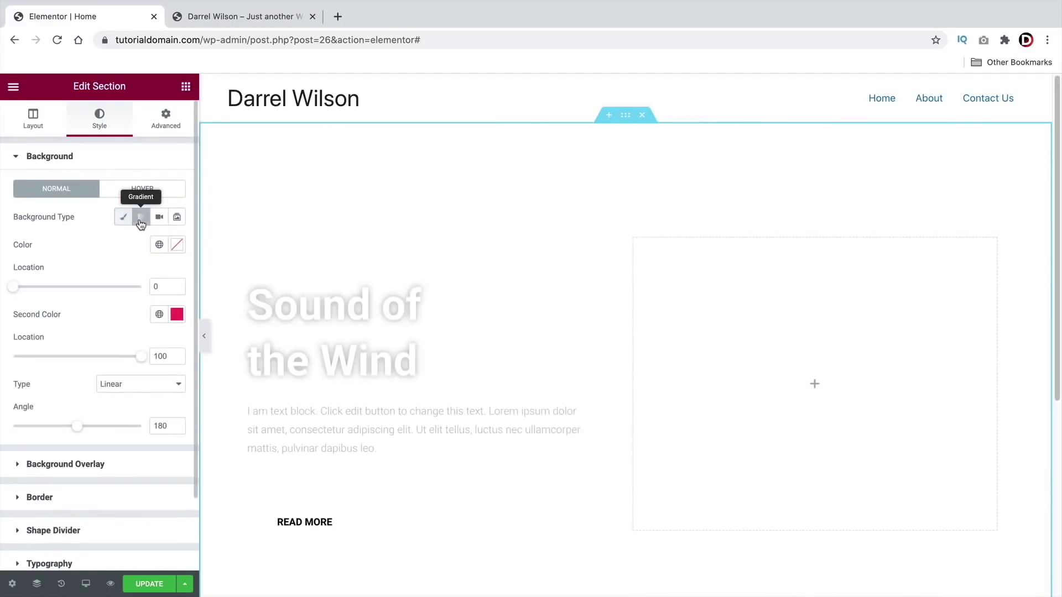
click(176, 245)
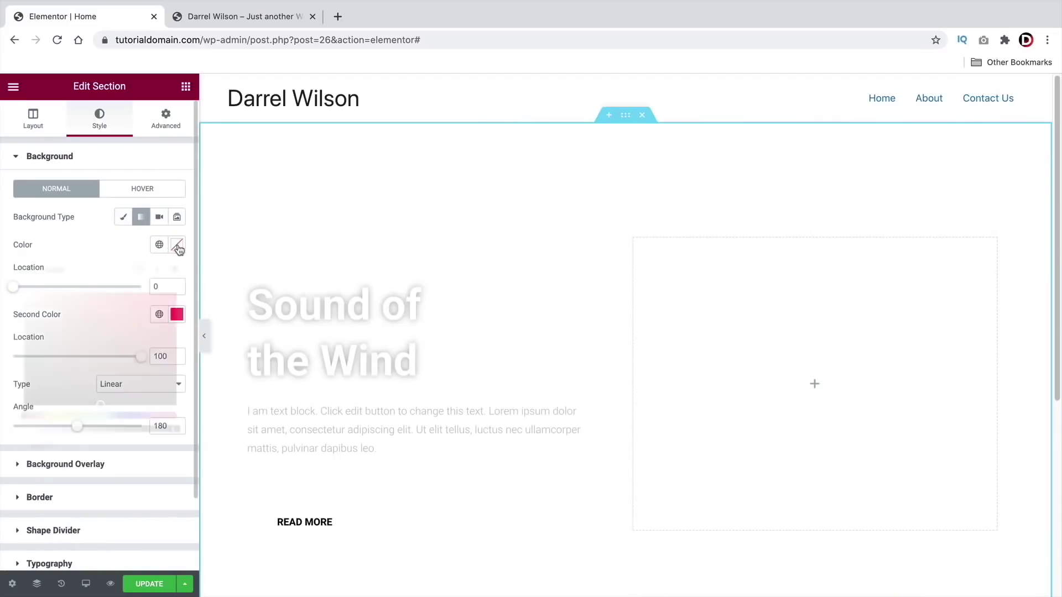
click(161, 302)
click(105, 259)
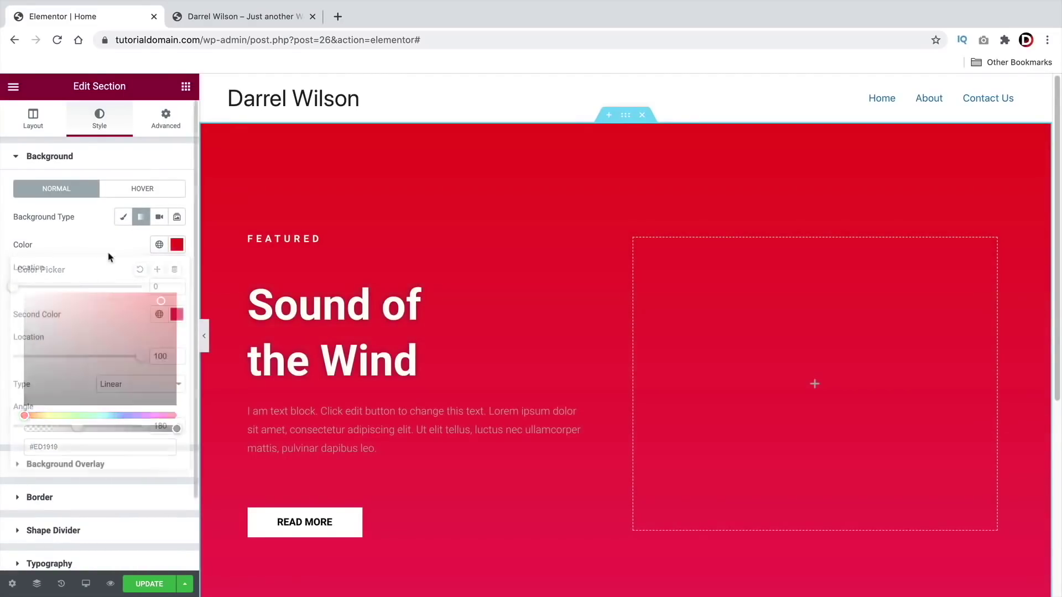
click(176, 314)
click(102, 485)
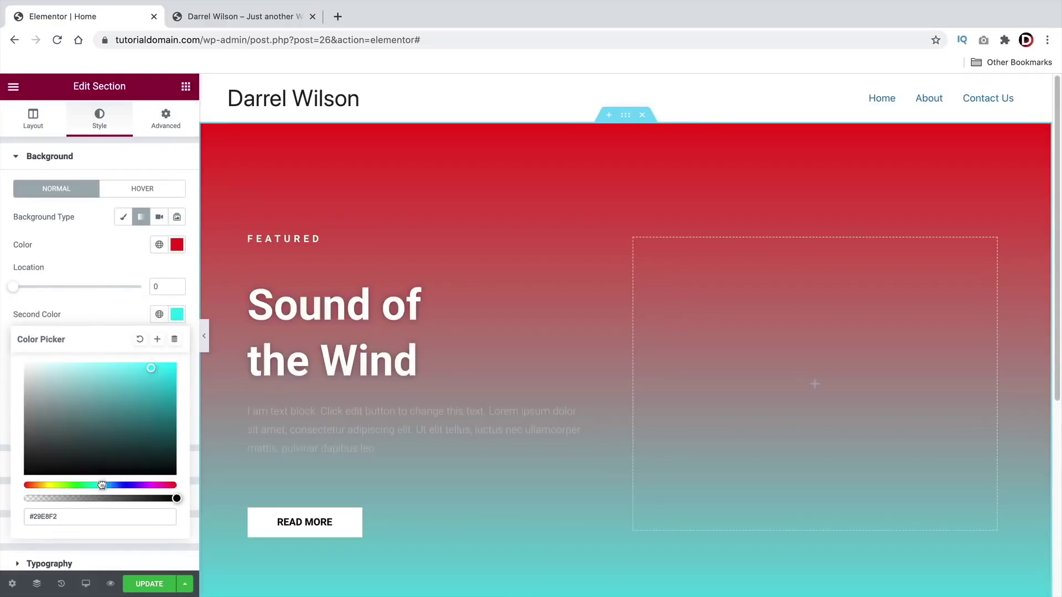
click(104, 265)
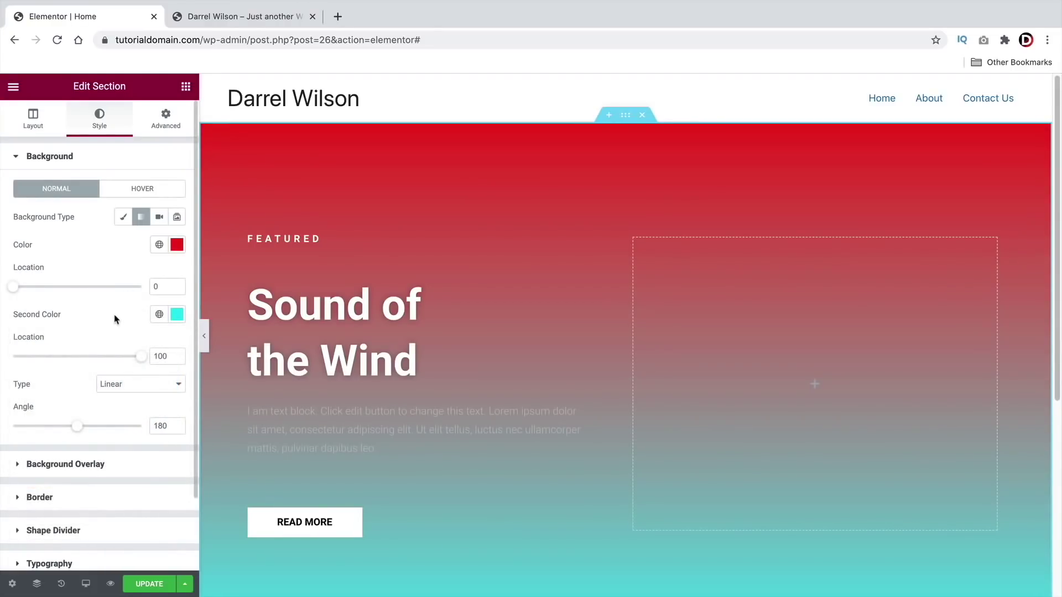
- Set the gradient's first color location to 4, second color location to 86 and angle to 230
mouse_move(142, 358)
mouse_down()
mouse_move(71, 355)
mouse_move(123, 356)
mouse_up()
drag(17, 292, 18, 288)
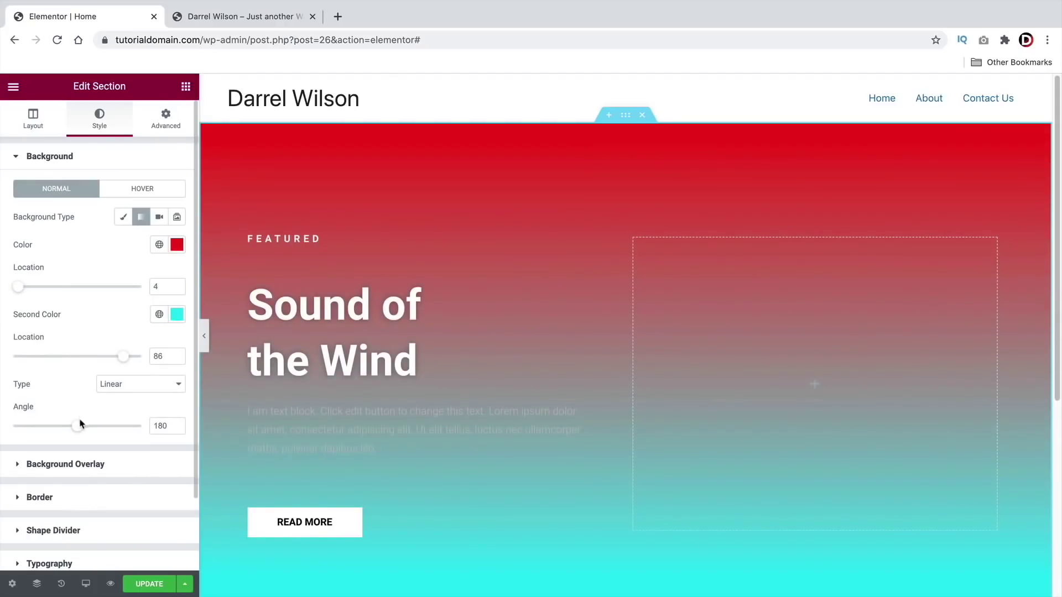
drag(79, 427, 99, 439)
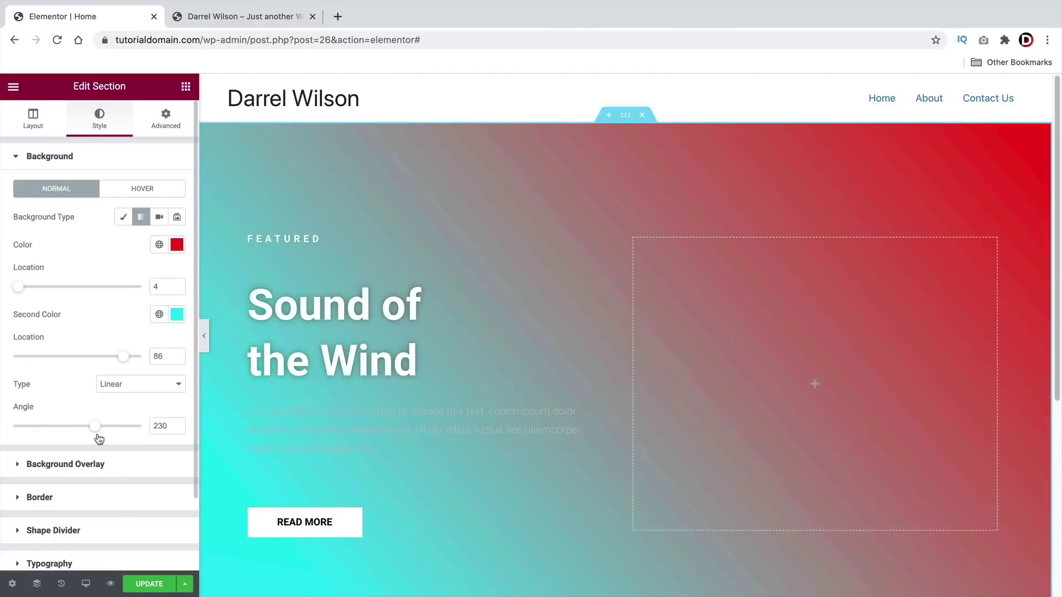
- Switch the hero section's background type back to Classic with its image and update the page
click(124, 217)
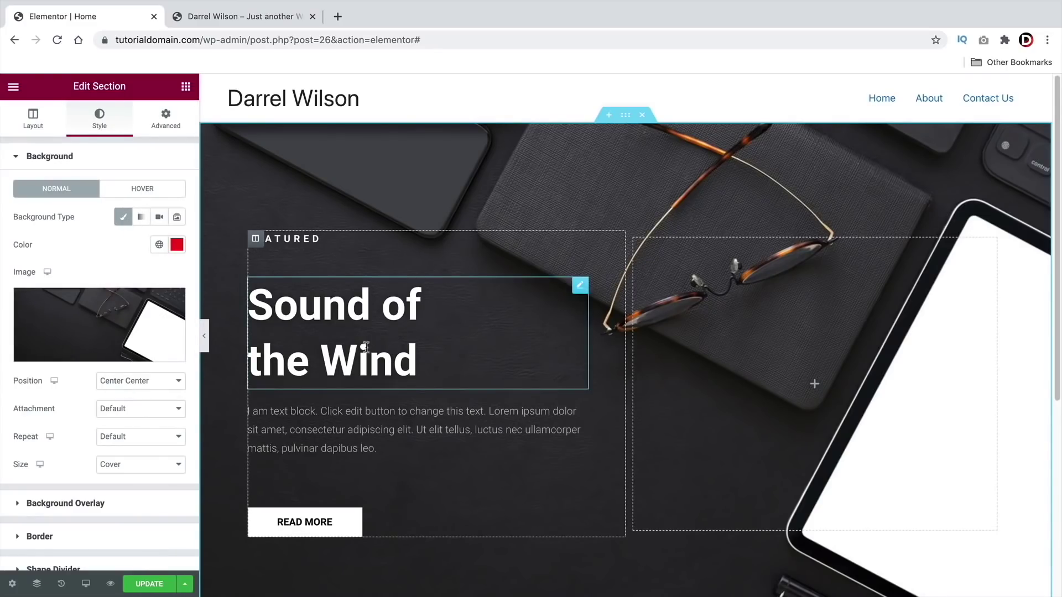
click(149, 584)
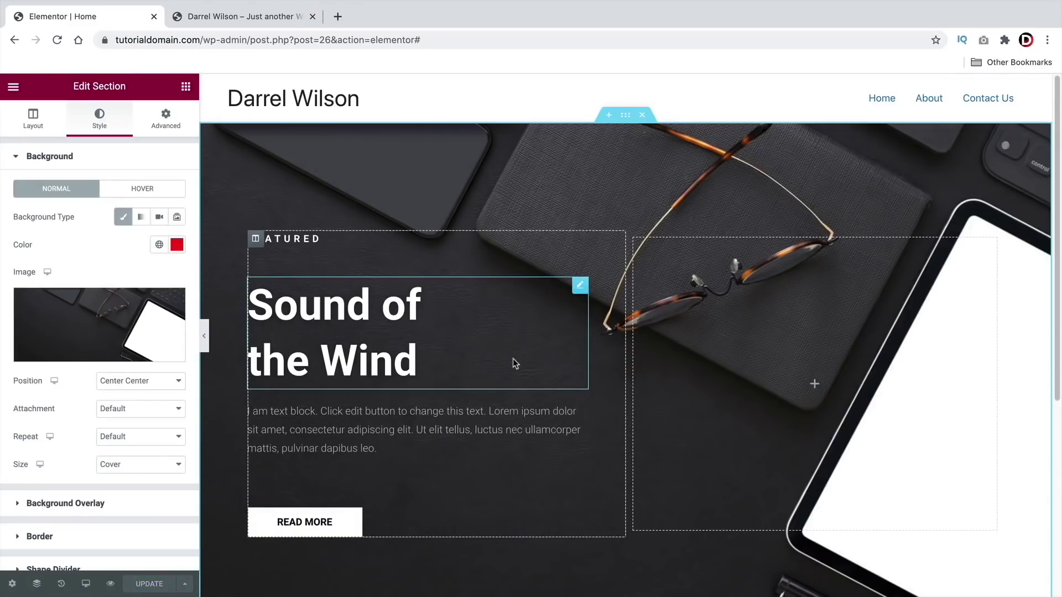
- Add a new section with three equal columns below the hero section
scroll(512, 358, down, 5)
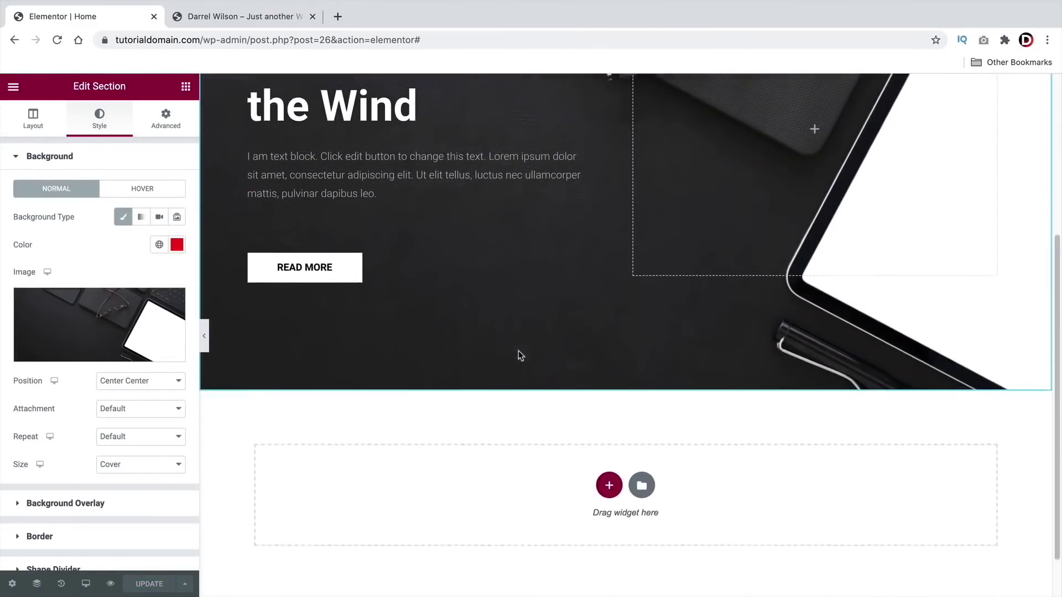
scroll(526, 359, down, 1)
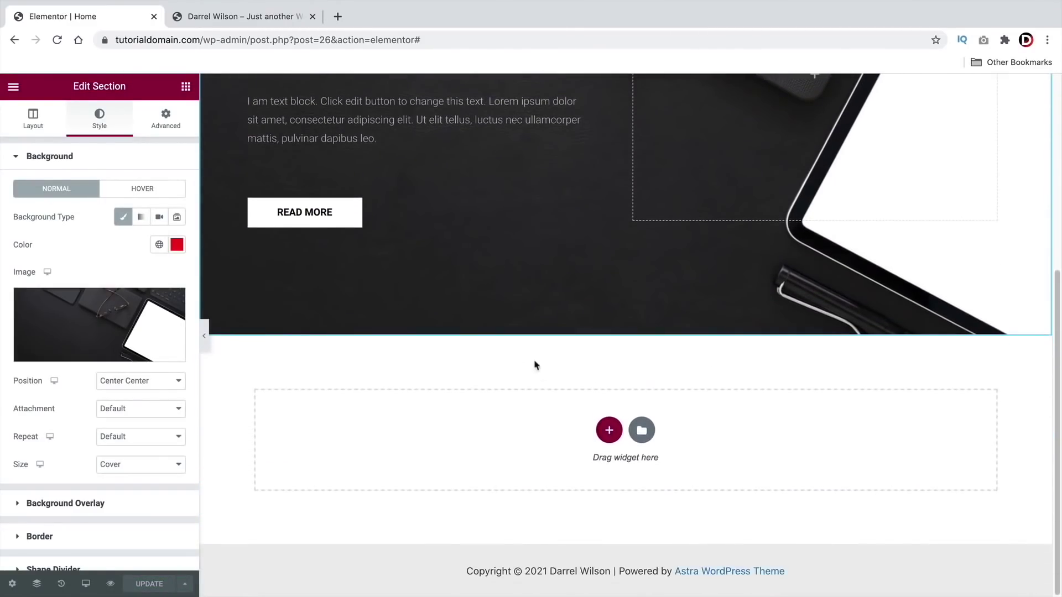
click(608, 438)
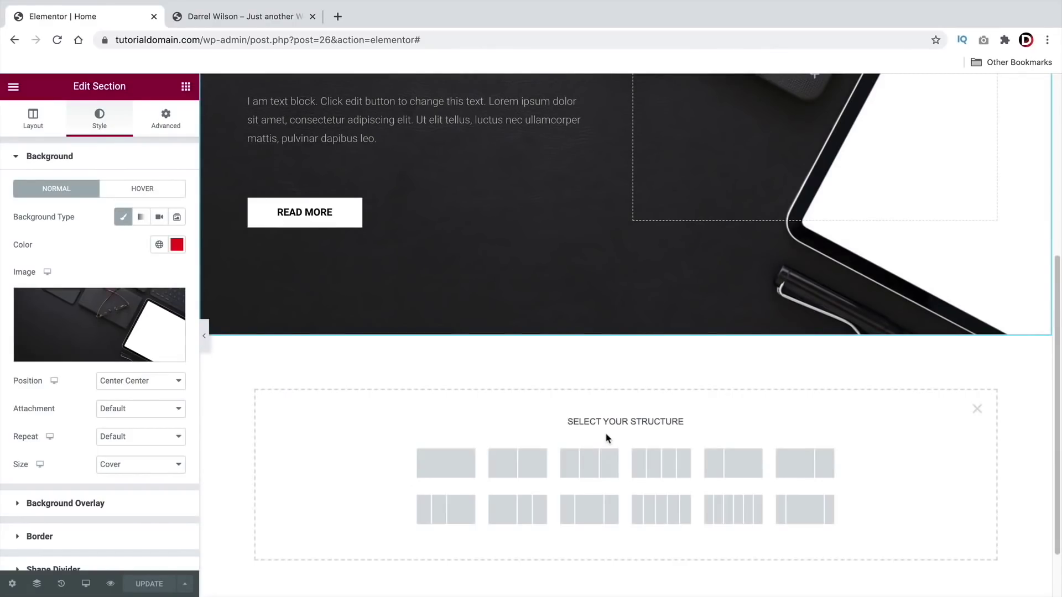
click(587, 467)
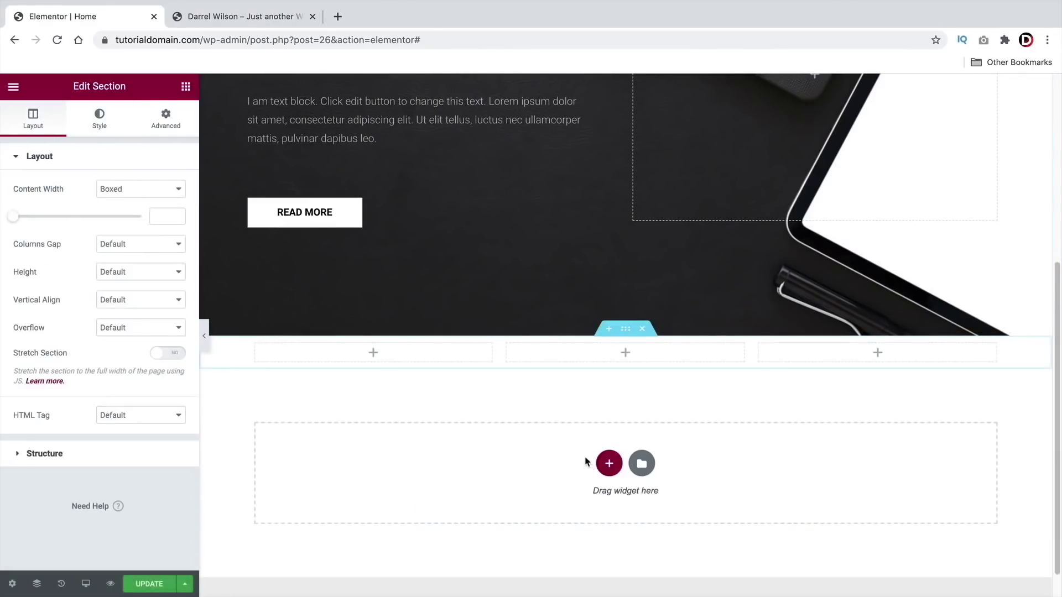
- Fill the first column of the new section with Image, Text Editor and Button widgets, stacked in that order
click(185, 88)
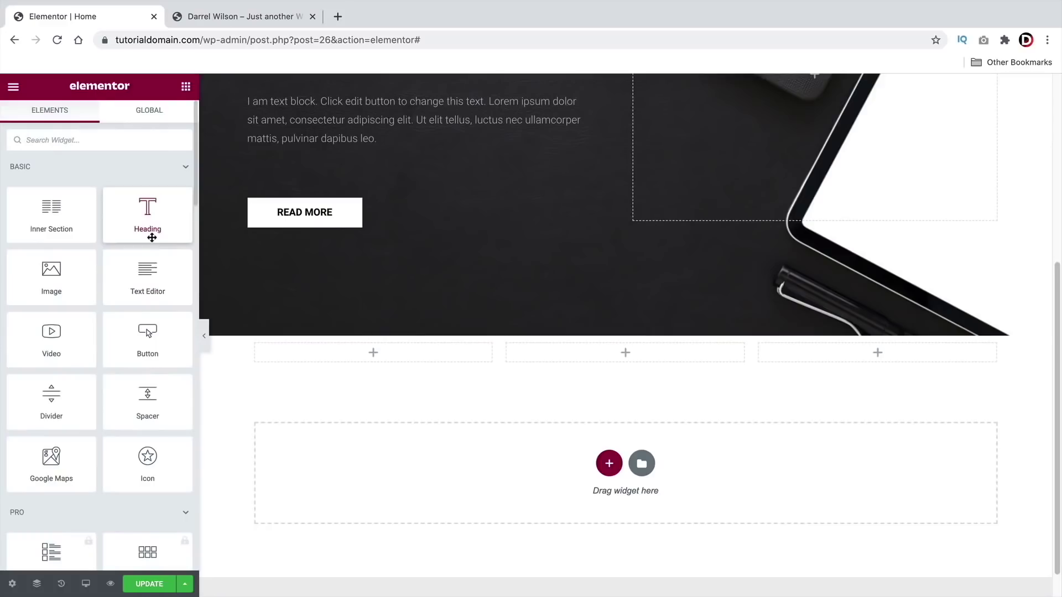
drag(92, 279, 386, 355)
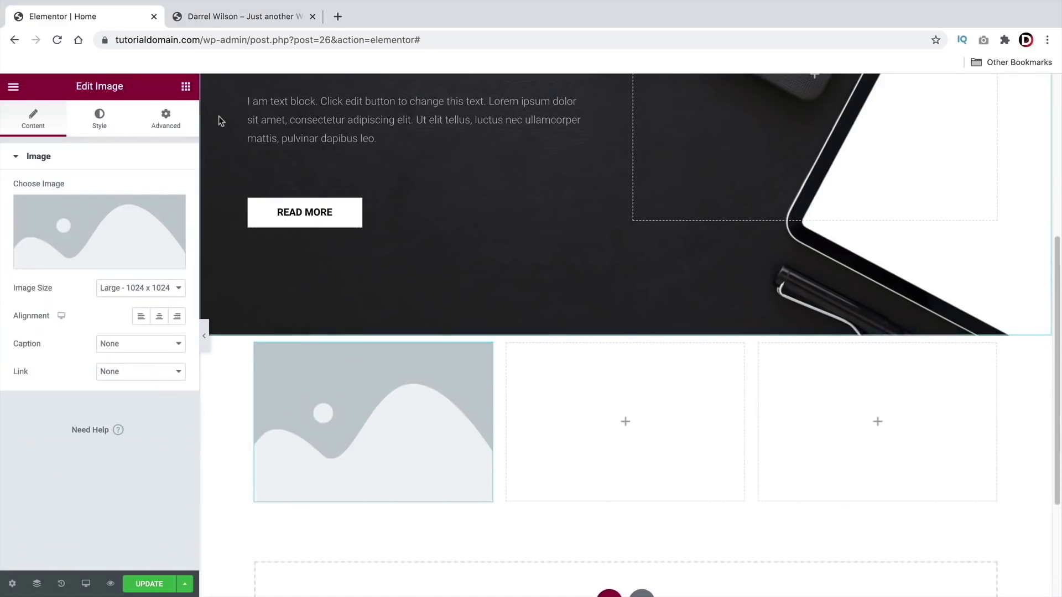
click(185, 86)
drag(149, 261, 325, 488)
scroll(279, 422, down, 4)
click(186, 87)
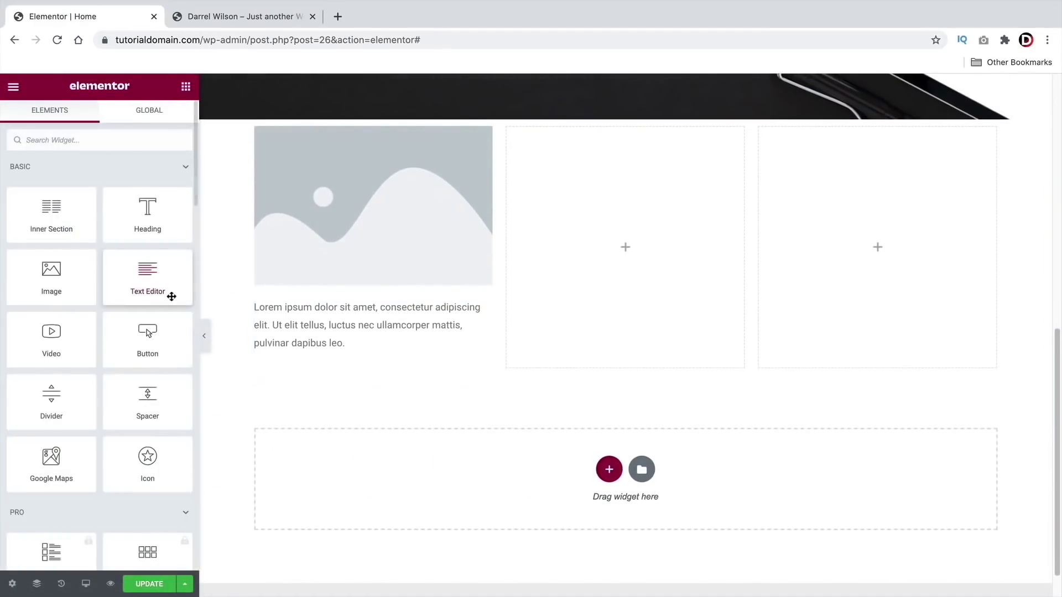
drag(148, 335, 280, 354)
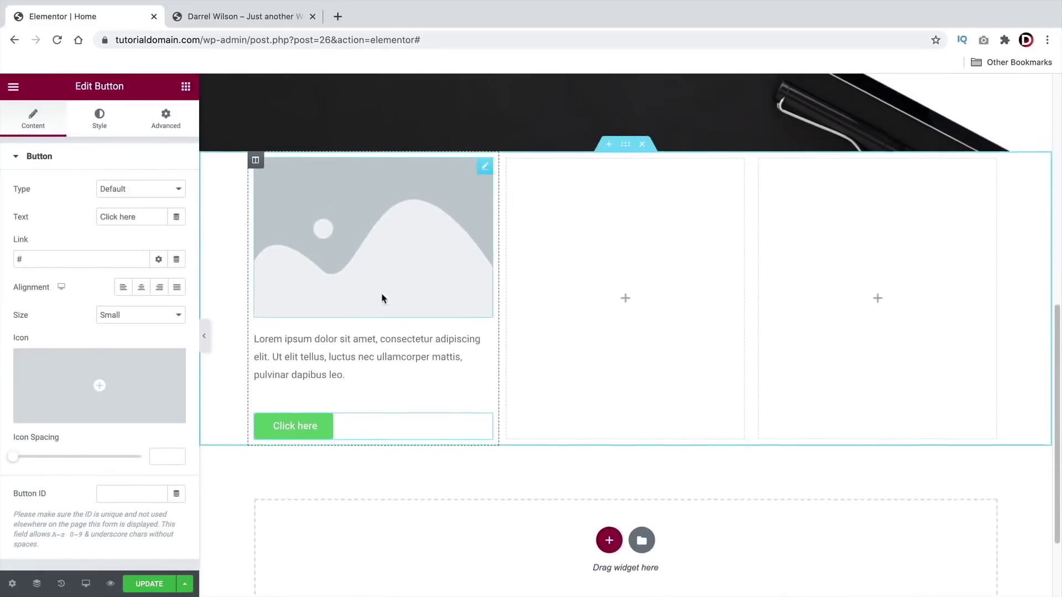
- Duplicate the filled first column twice
scroll(367, 267, up, 1)
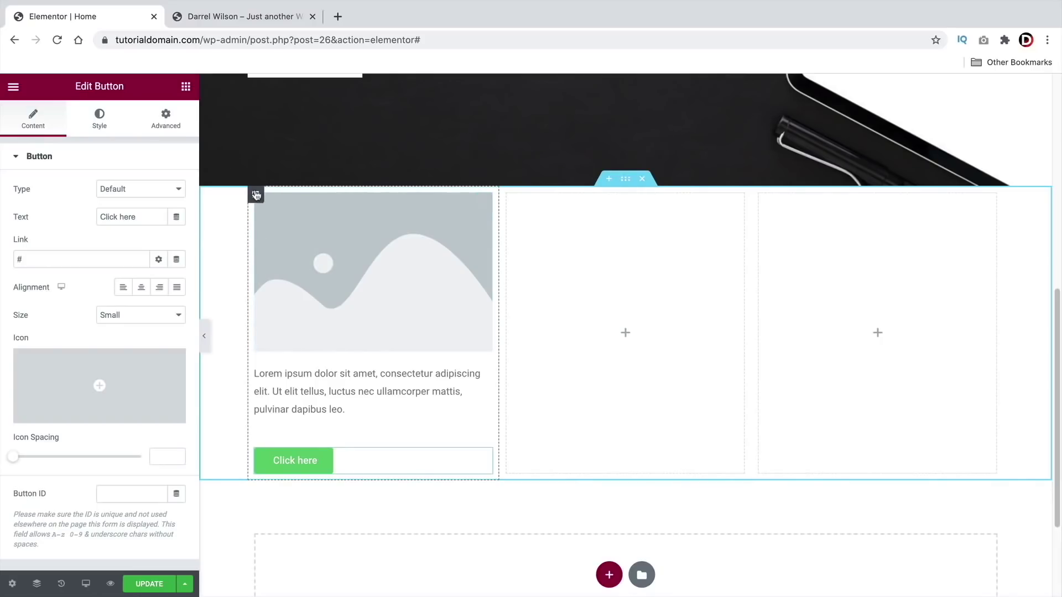
right_click(256, 195)
click(275, 228)
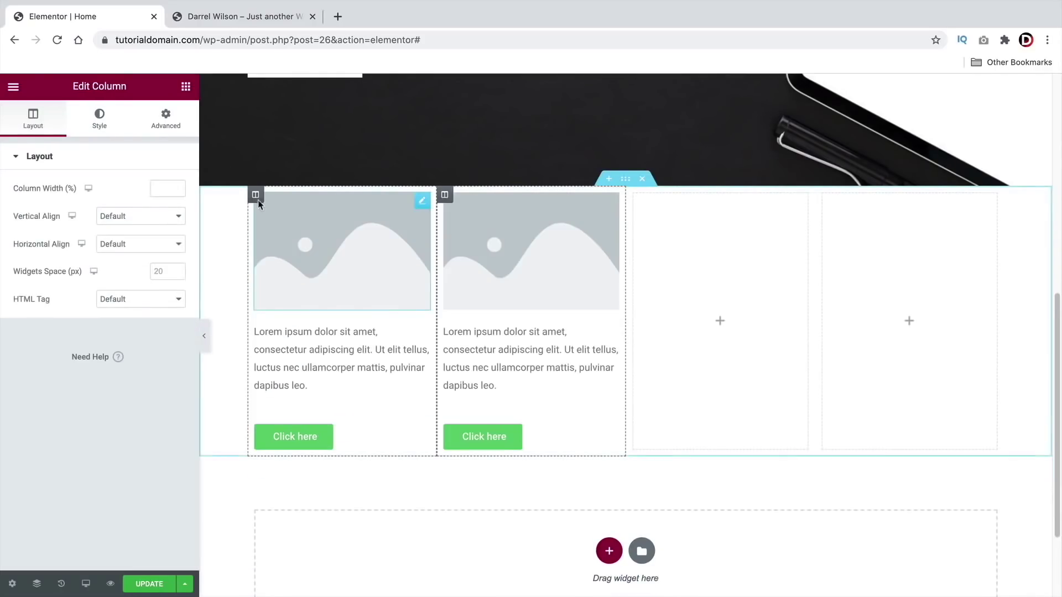
right_click(256, 193)
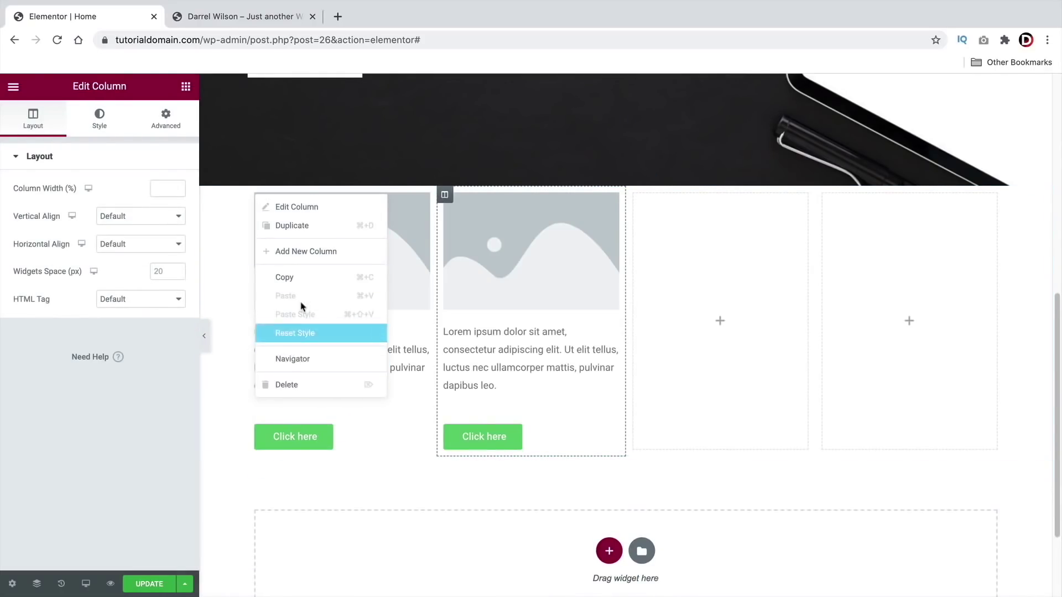
click(291, 227)
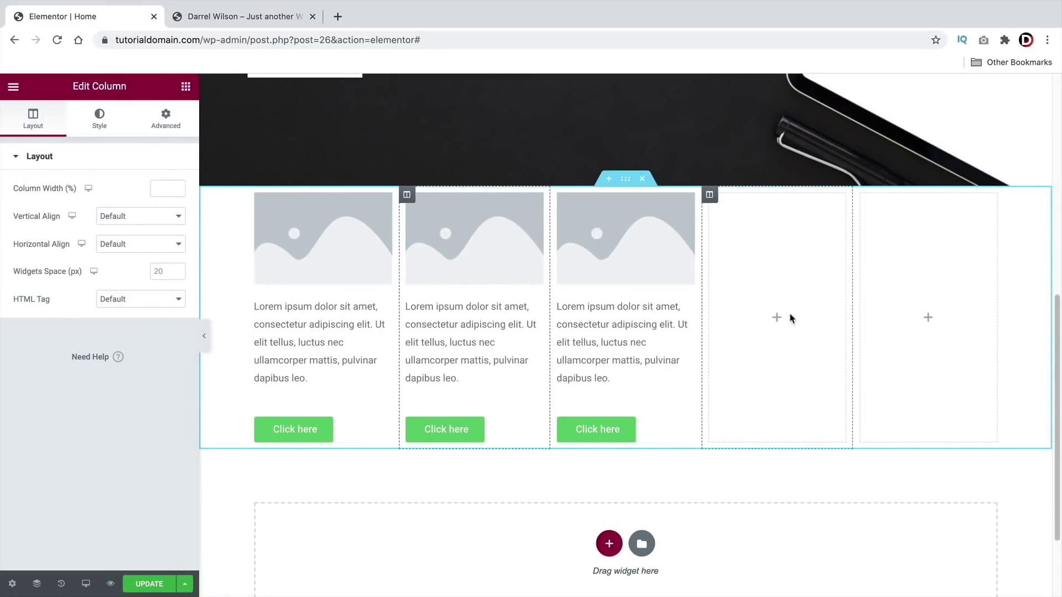
- Delete the two empty columns from the section
right_click(709, 194)
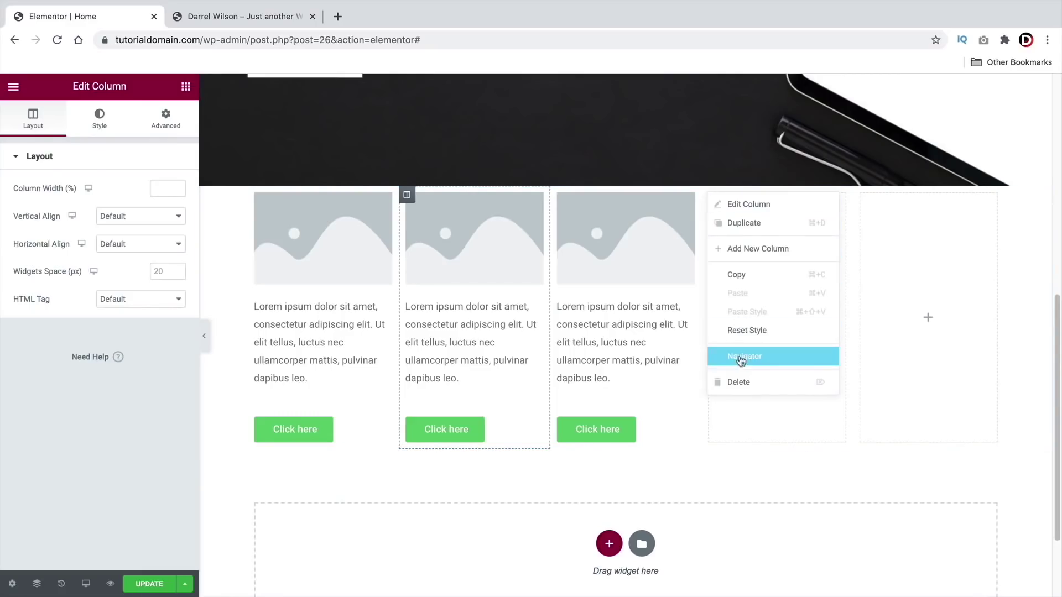
click(747, 382)
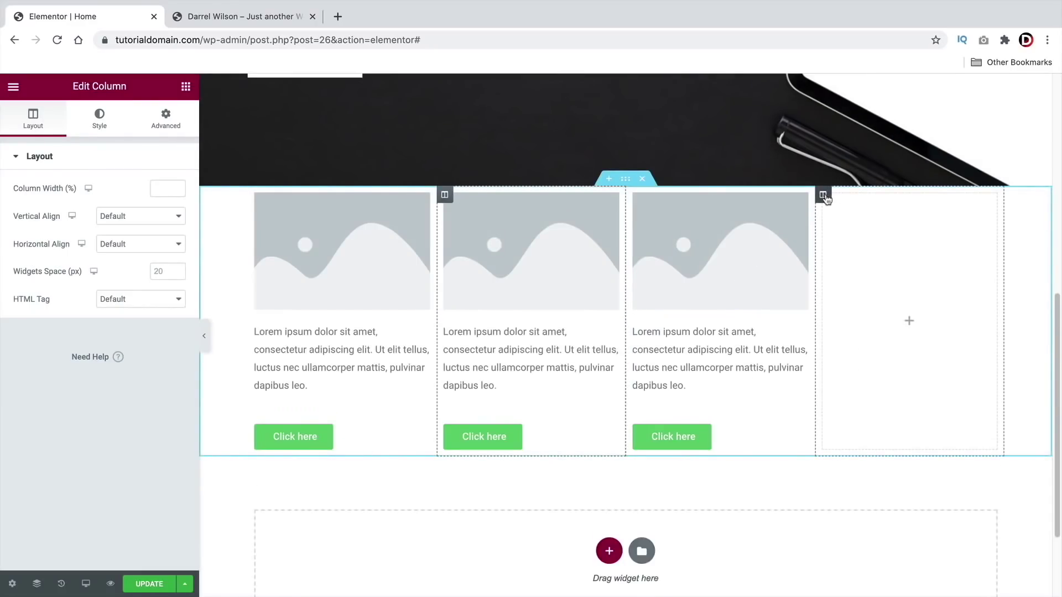
right_click(823, 194)
click(860, 387)
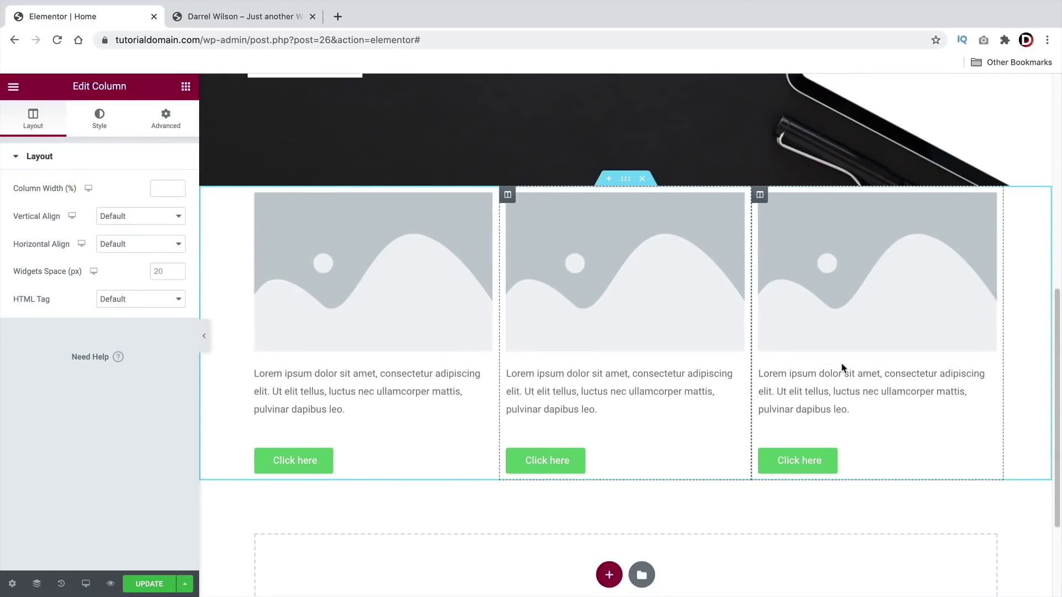
- Replace the first column's placeholder image with Mockup-4.jpg from the media library
click(398, 285)
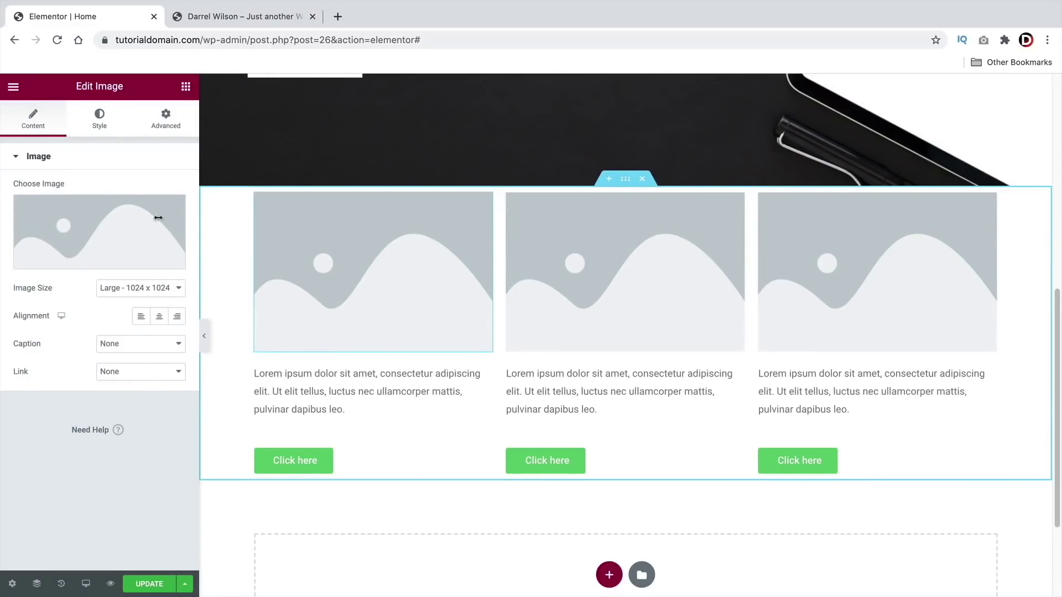
click(114, 242)
click(191, 338)
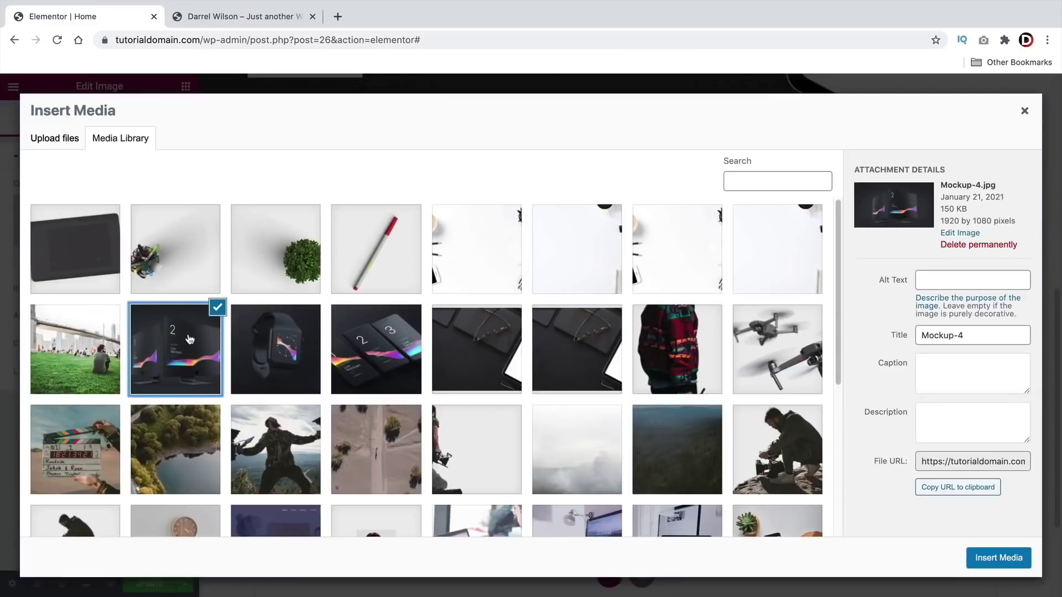
click(965, 557)
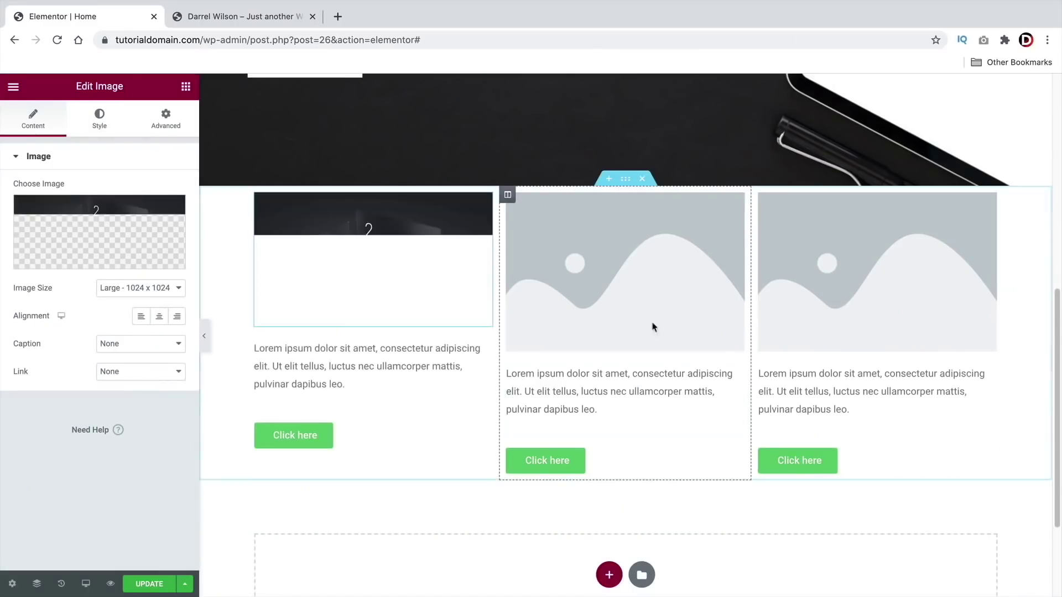
- Replace the second column's placeholder image with Mockup-3.jpg and the third column's with the three-phone mockup from the media library
click(99, 235)
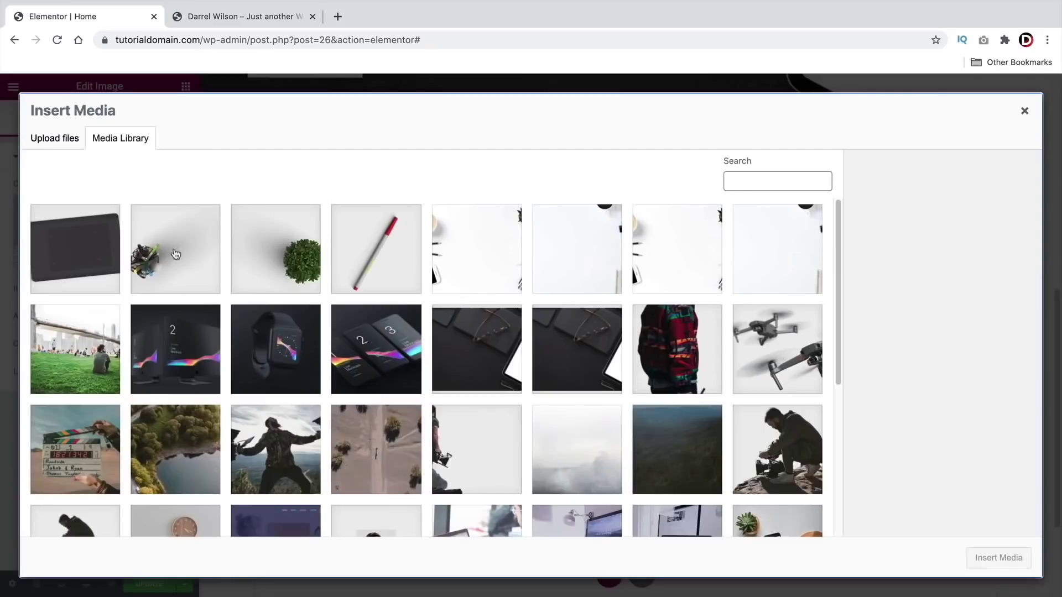
click(299, 356)
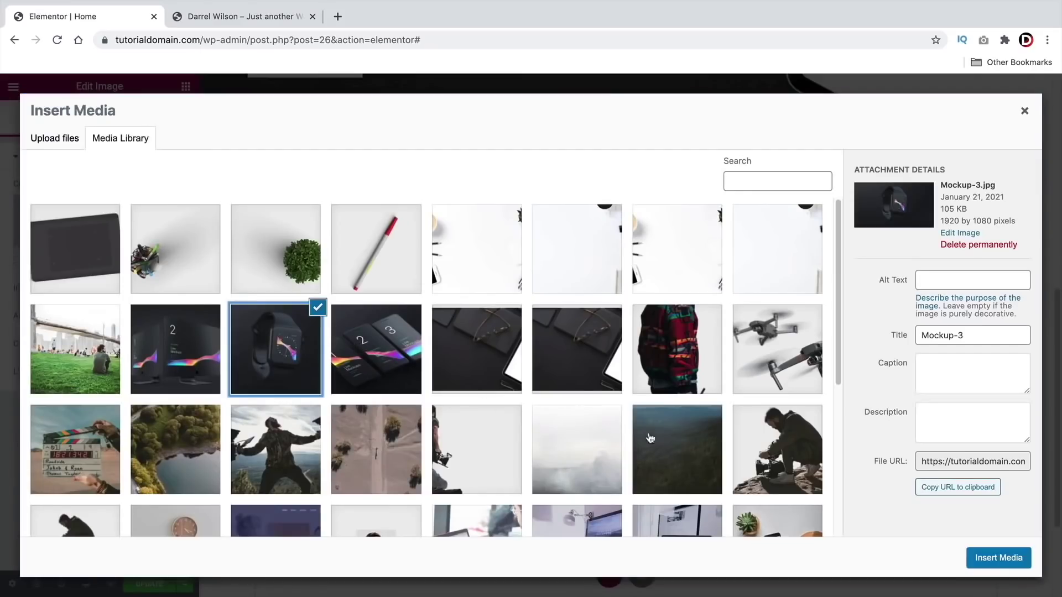
click(985, 558)
click(147, 249)
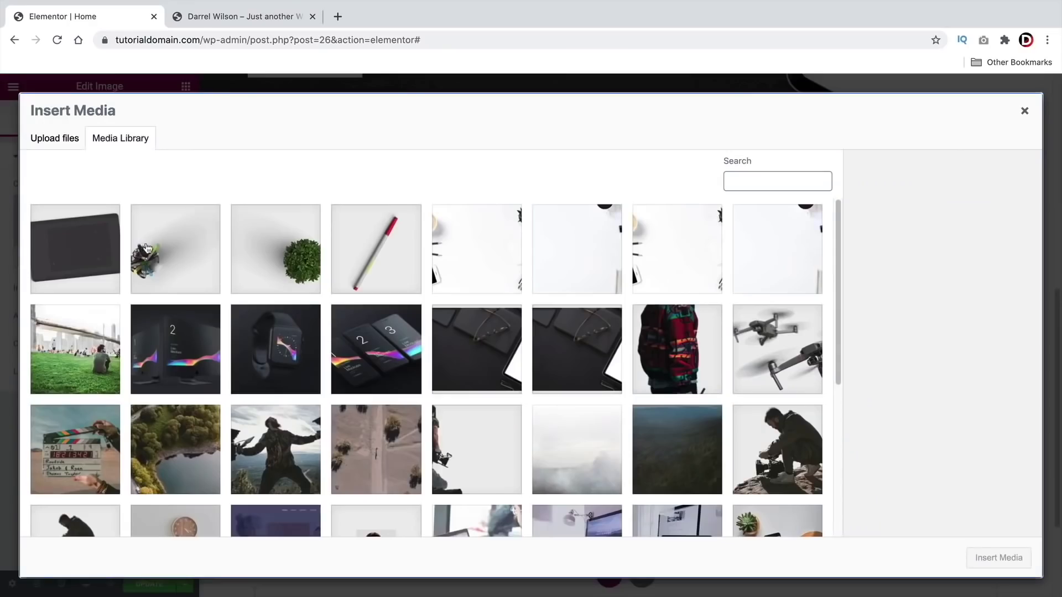
click(376, 350)
click(983, 559)
- Change the first column's button background color to black, #000000
scroll(628, 431, down, 3)
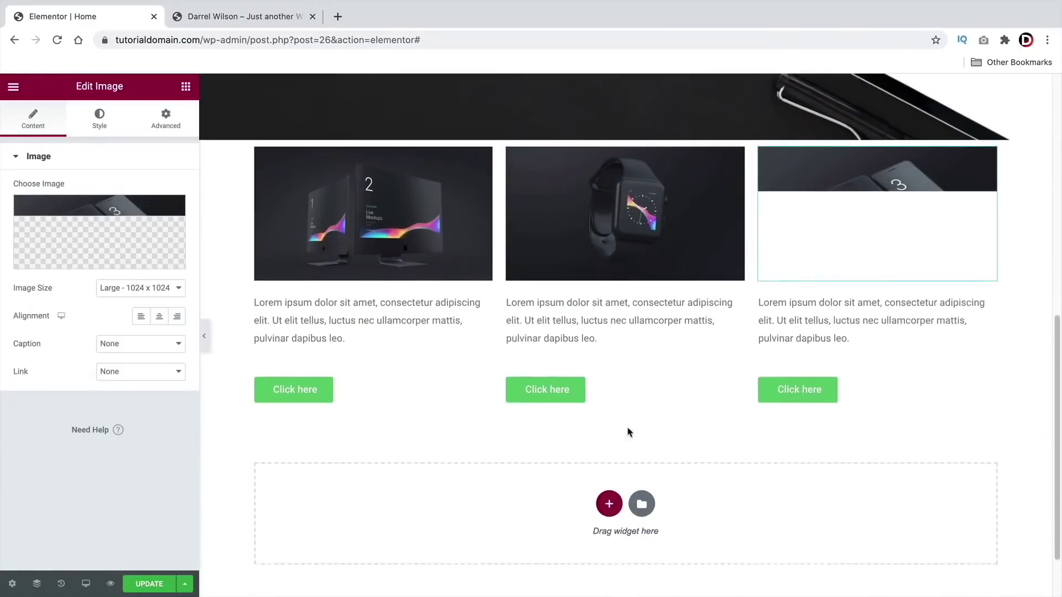
click(319, 317)
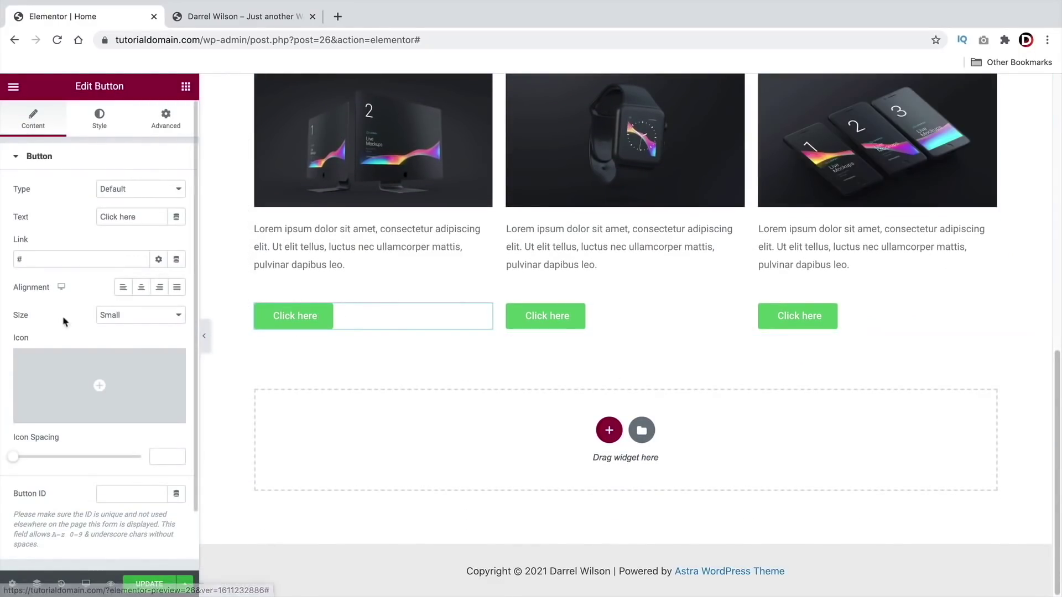
click(97, 125)
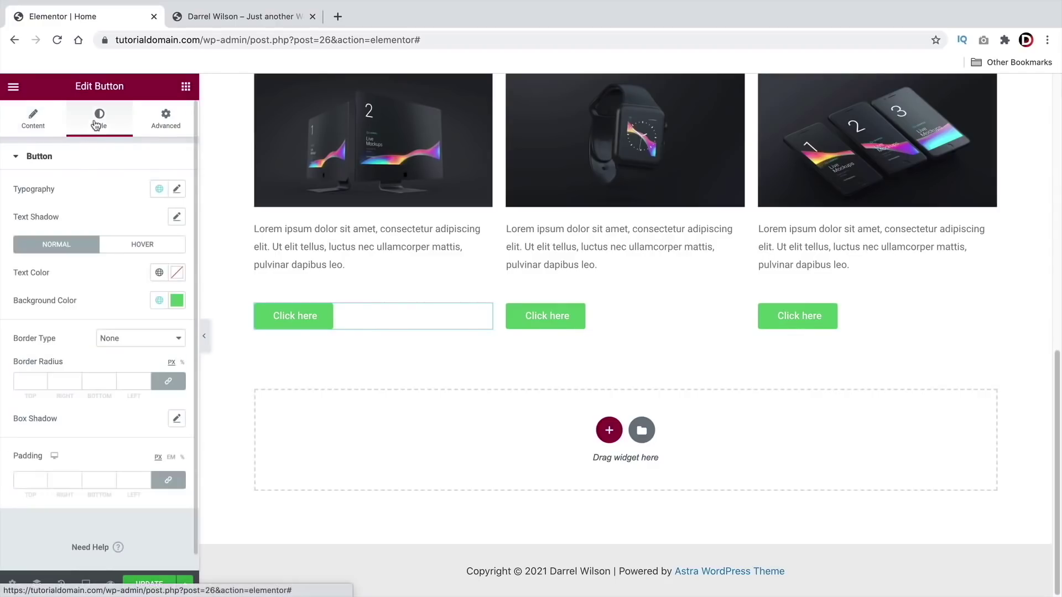
click(177, 300)
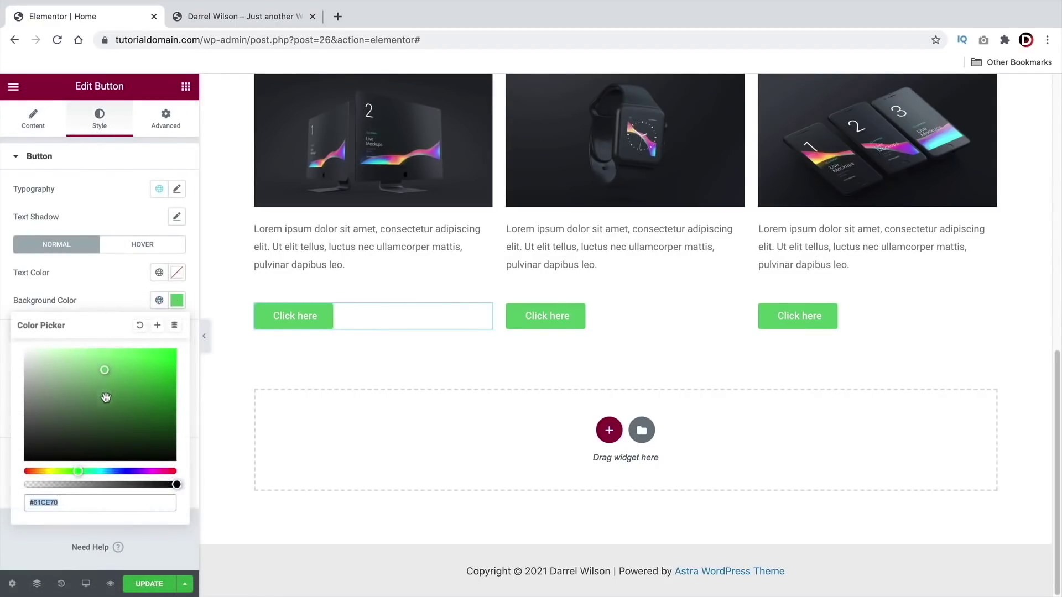
drag(107, 398, 52, 463)
scroll(332, 404, up, 1)
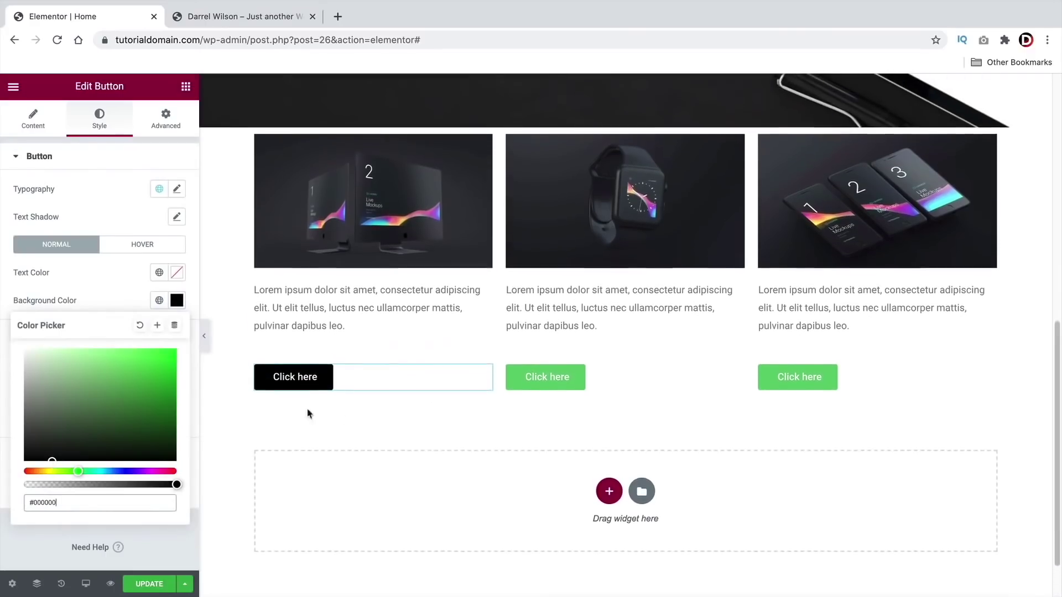
click(117, 292)
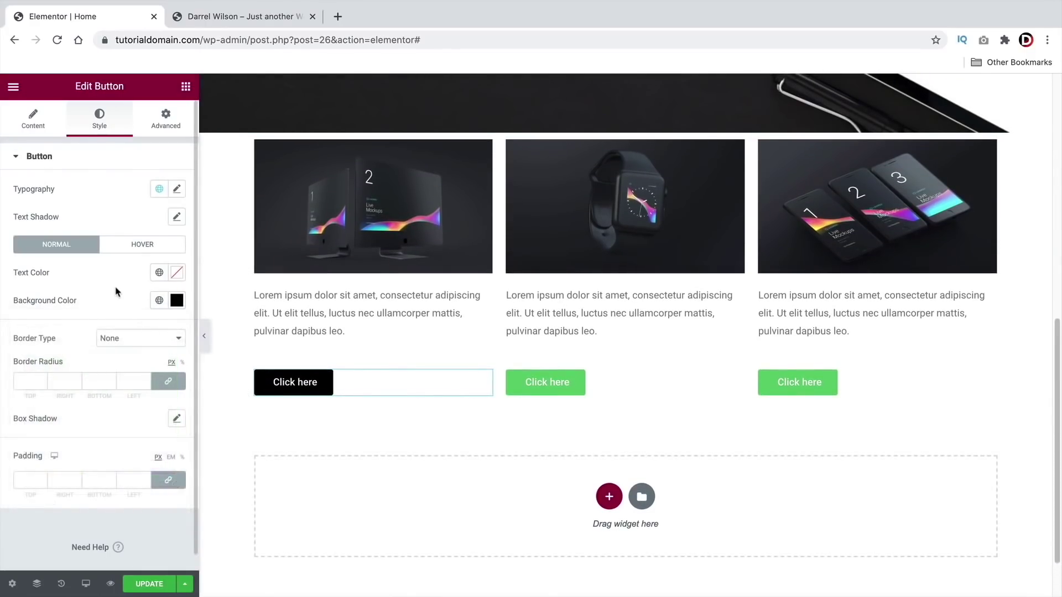
- Set the first column's button typography to Poppins, bold weight, at 19 px
click(177, 189)
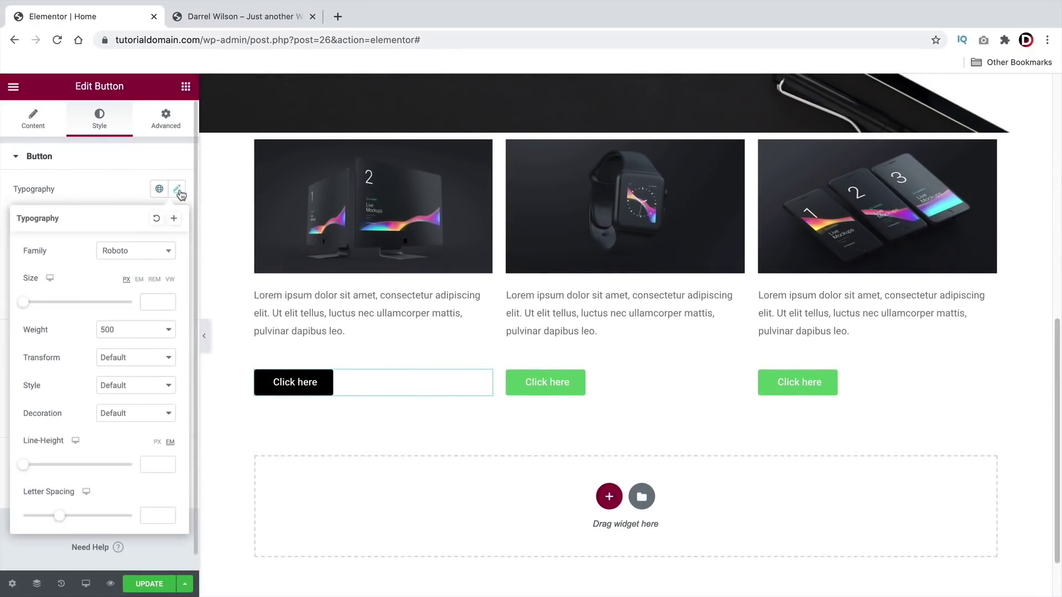
click(149, 252)
text(pop)
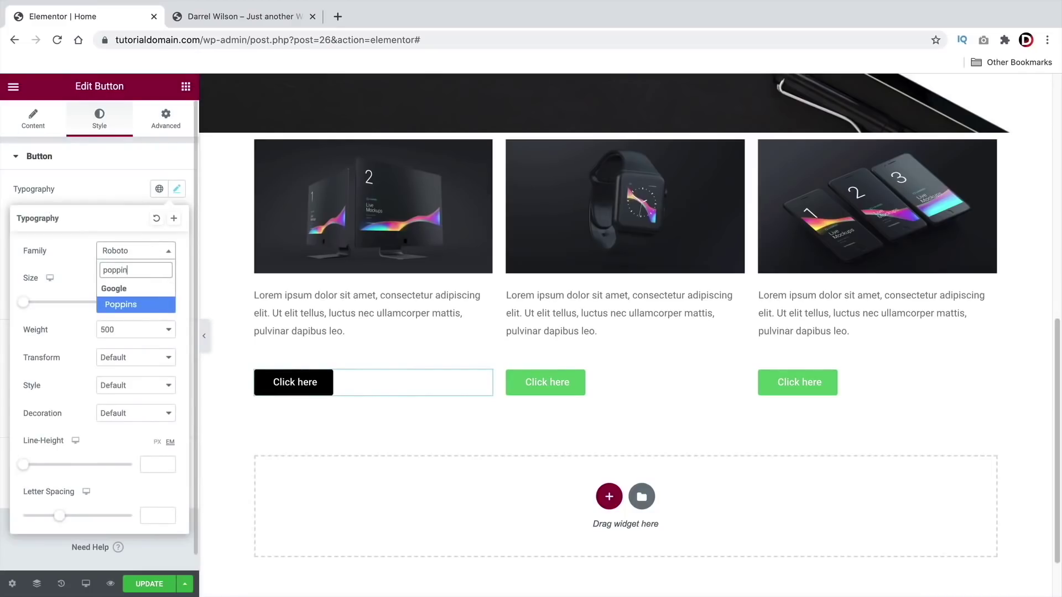
text(pin)
click(122, 305)
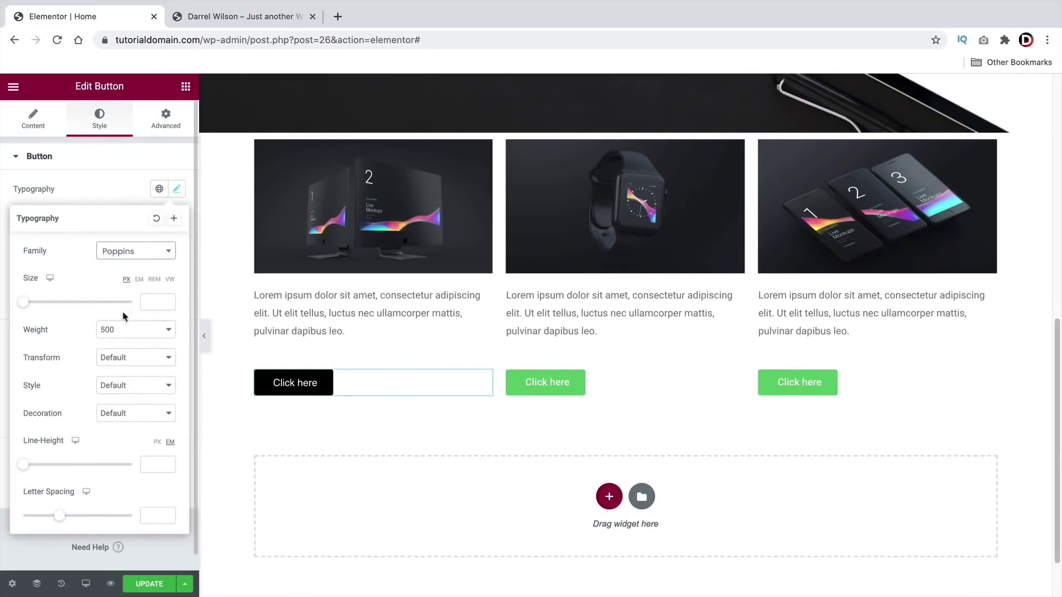
click(131, 331)
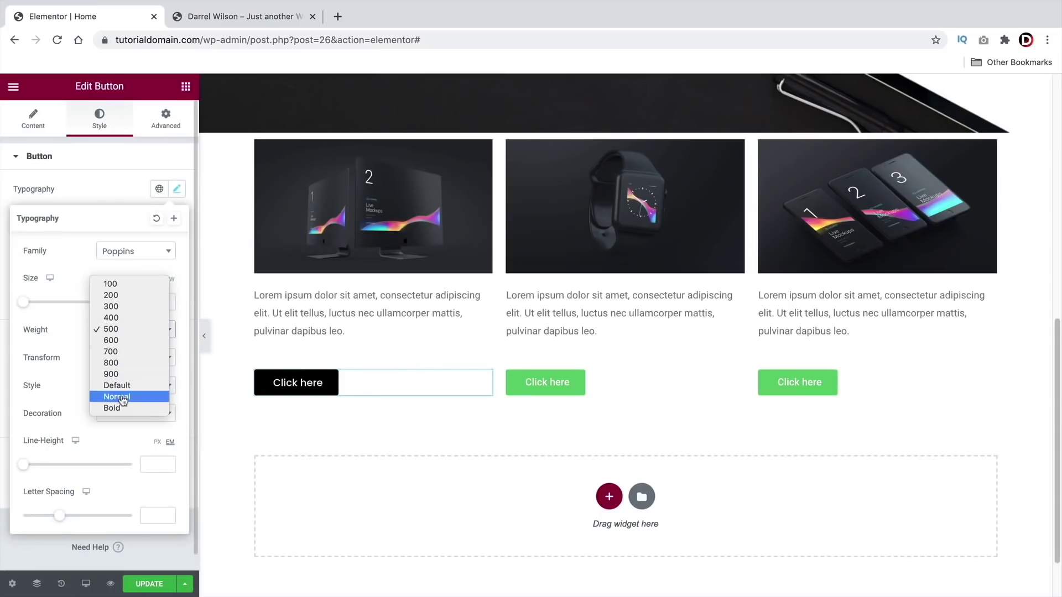
click(123, 408)
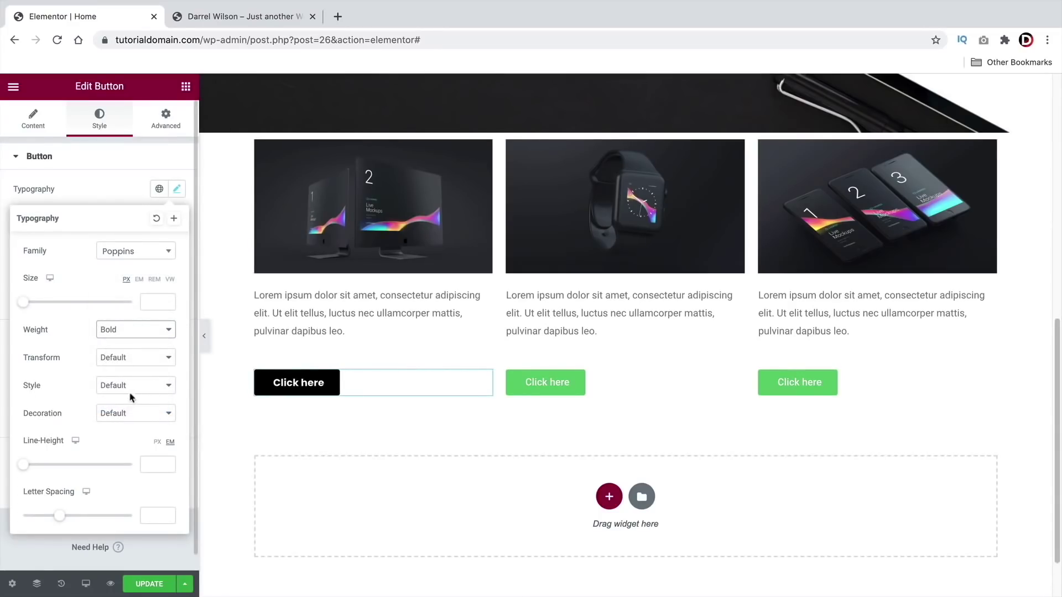
mouse_move(26, 308)
mouse_down()
mouse_move(63, 307)
mouse_move(36, 309)
mouse_up()
scroll(83, 306, down, 1)
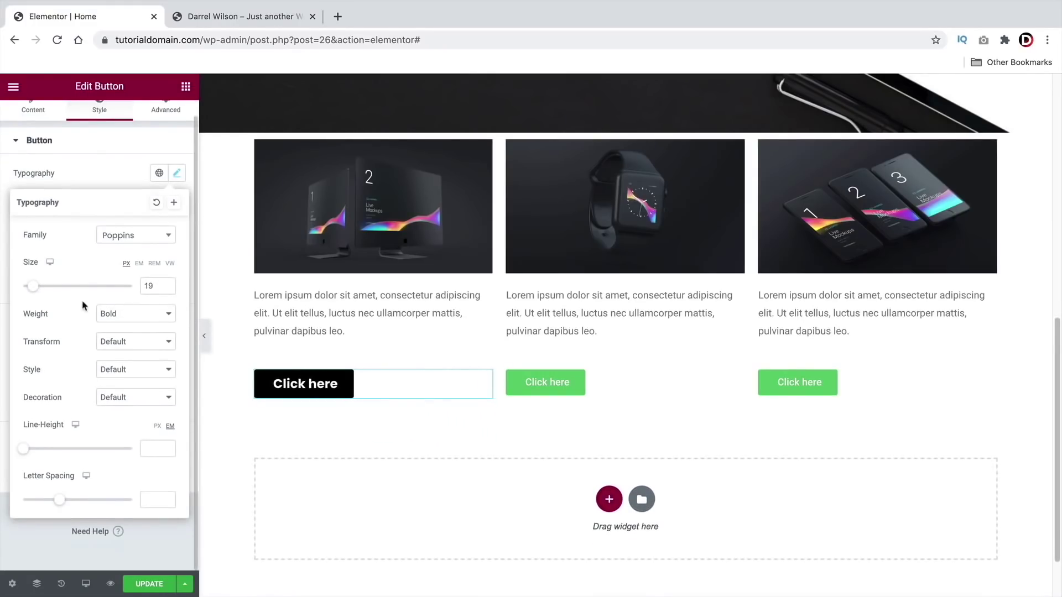
click(104, 169)
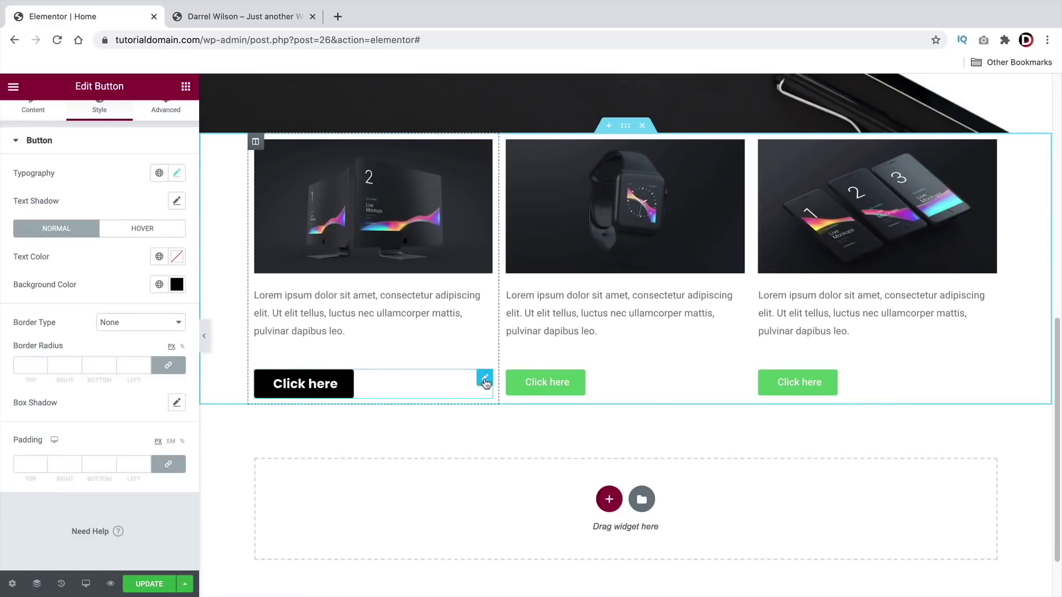
- Copy the first column's button and paste its style onto the buttons in the second and third columns
right_click(485, 382)
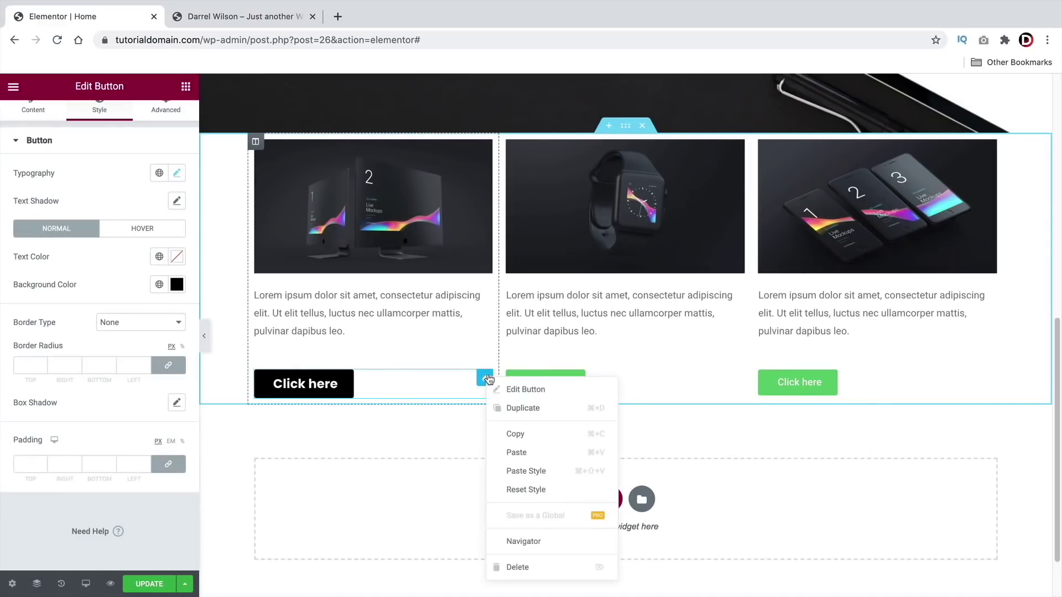
click(513, 436)
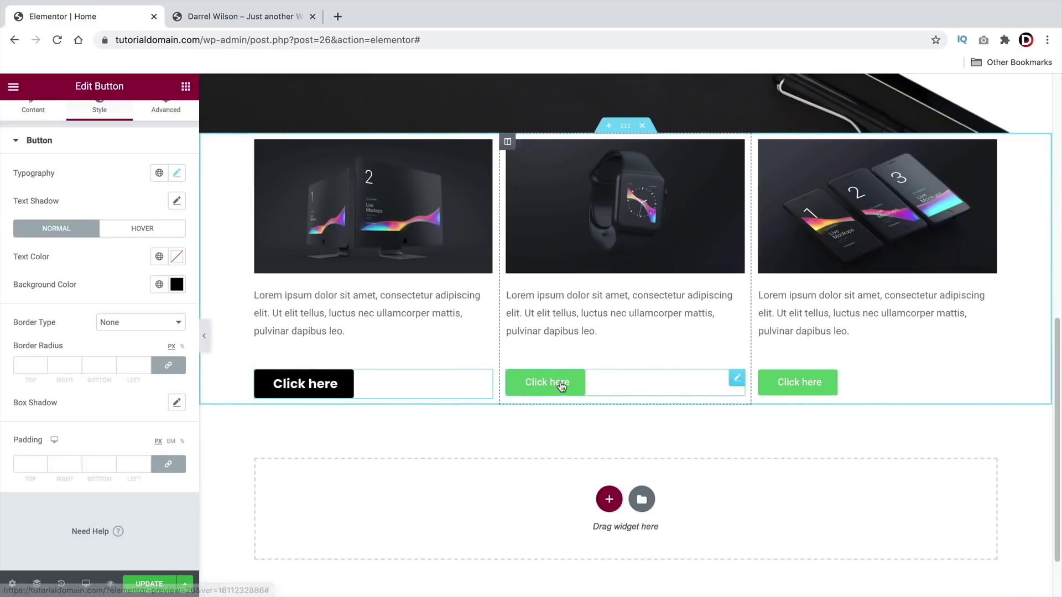
right_click(736, 380)
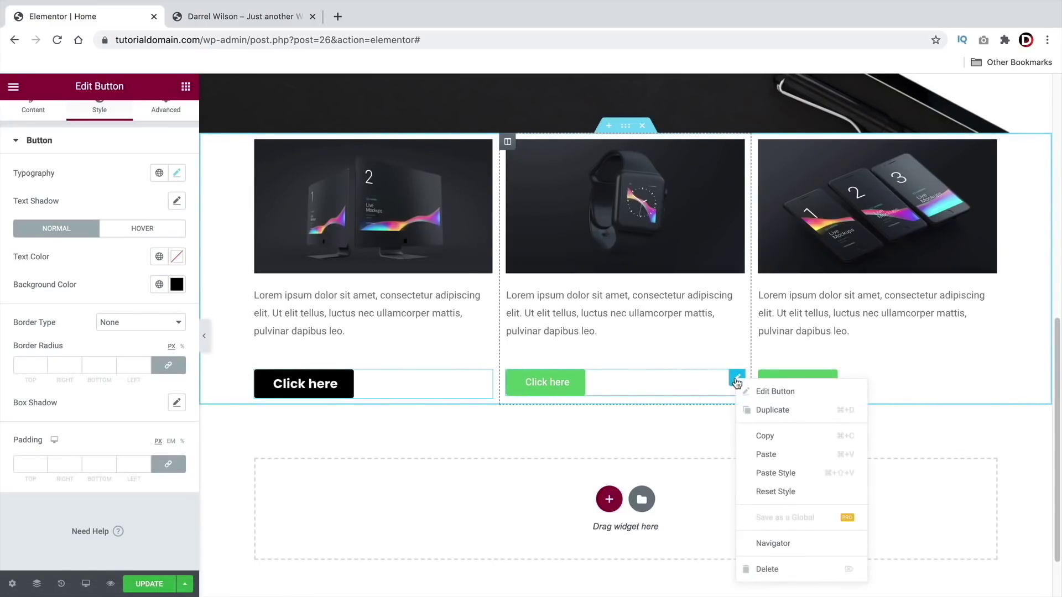
click(763, 475)
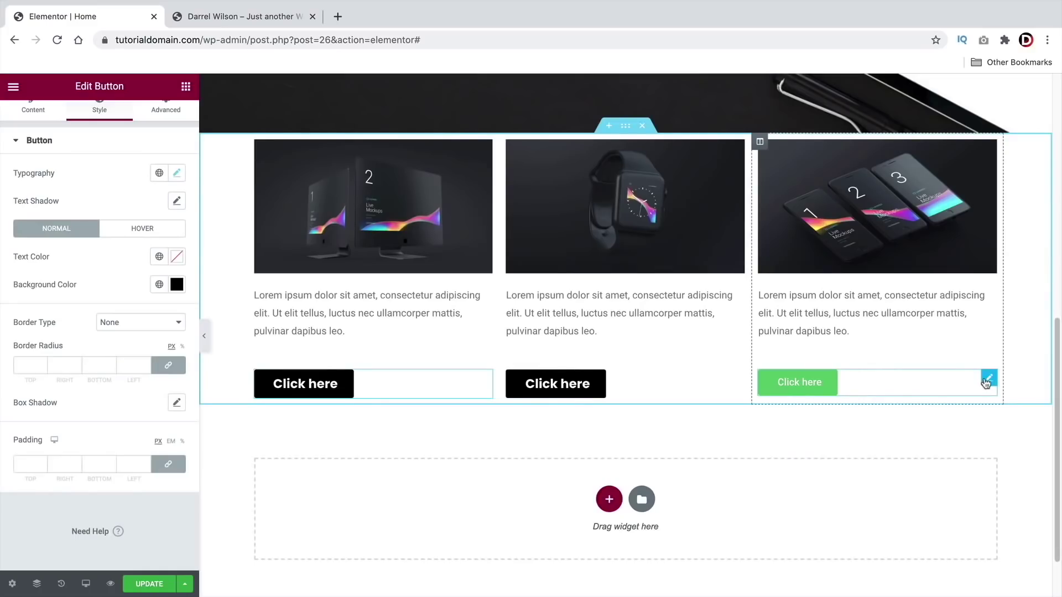
right_click(986, 381)
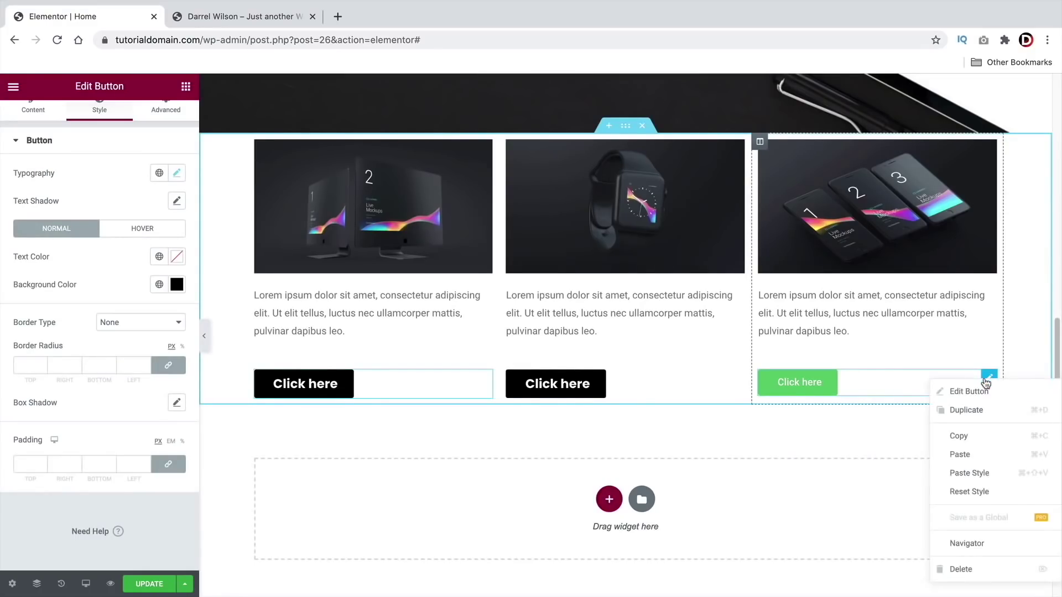
click(985, 473)
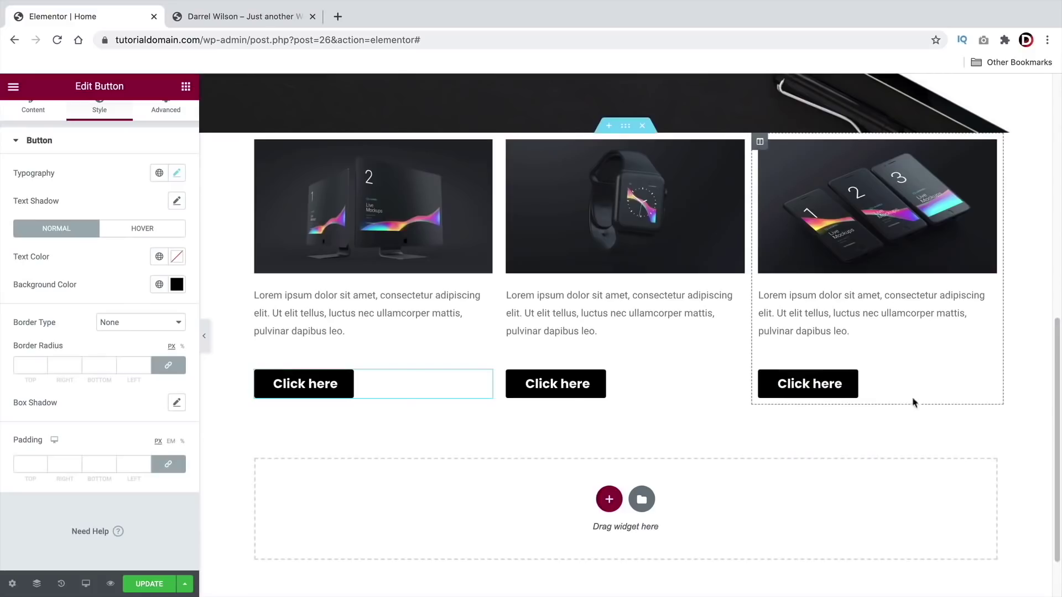
- Unlink the three-column section's padding values and set its top and bottom padding to 50 px each
click(205, 336)
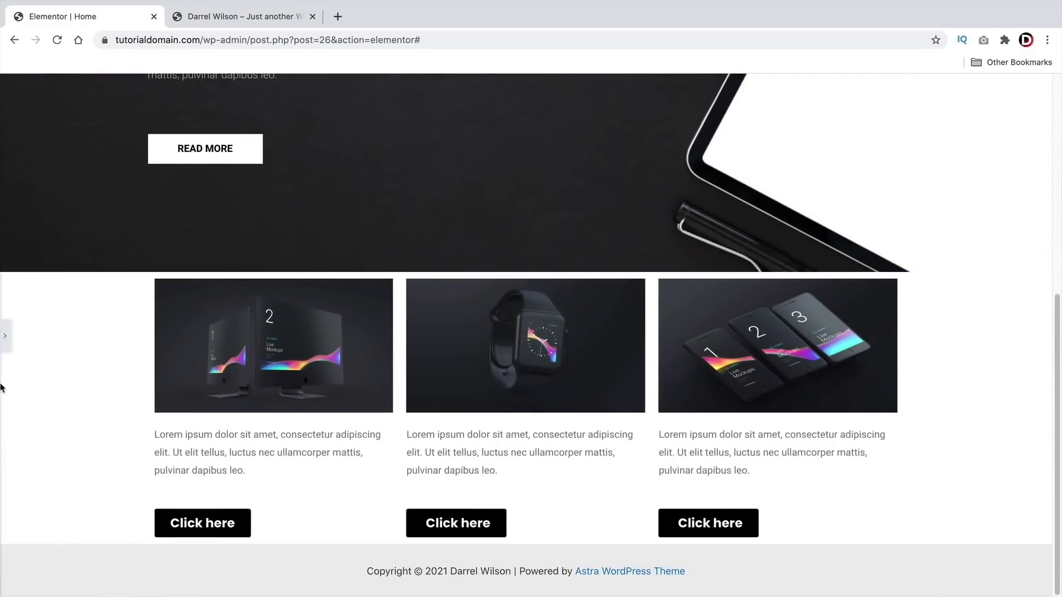
scroll(3, 387, down, 3)
click(5, 336)
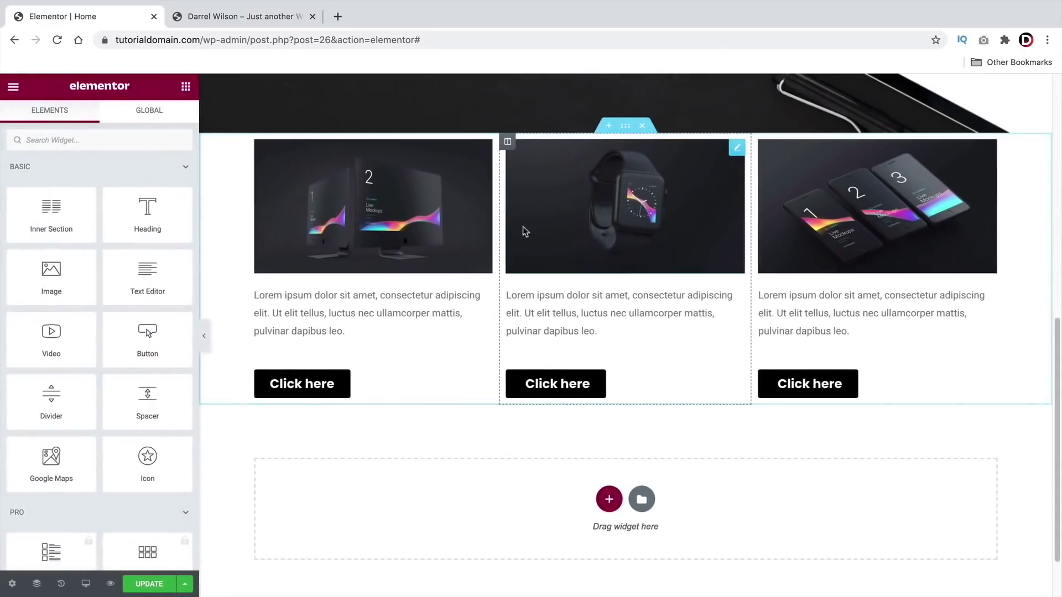
click(626, 127)
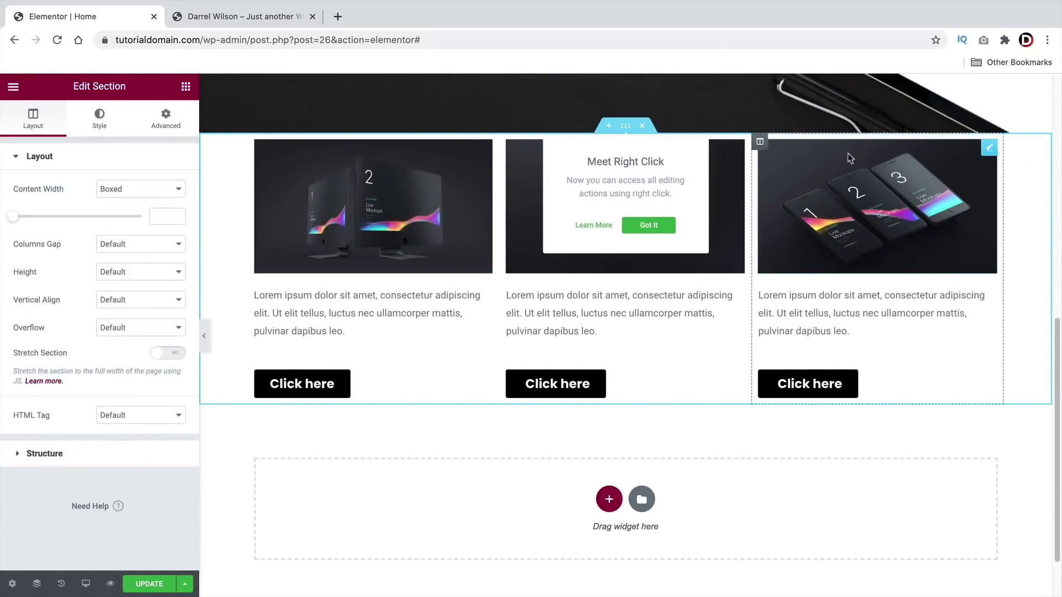
click(166, 118)
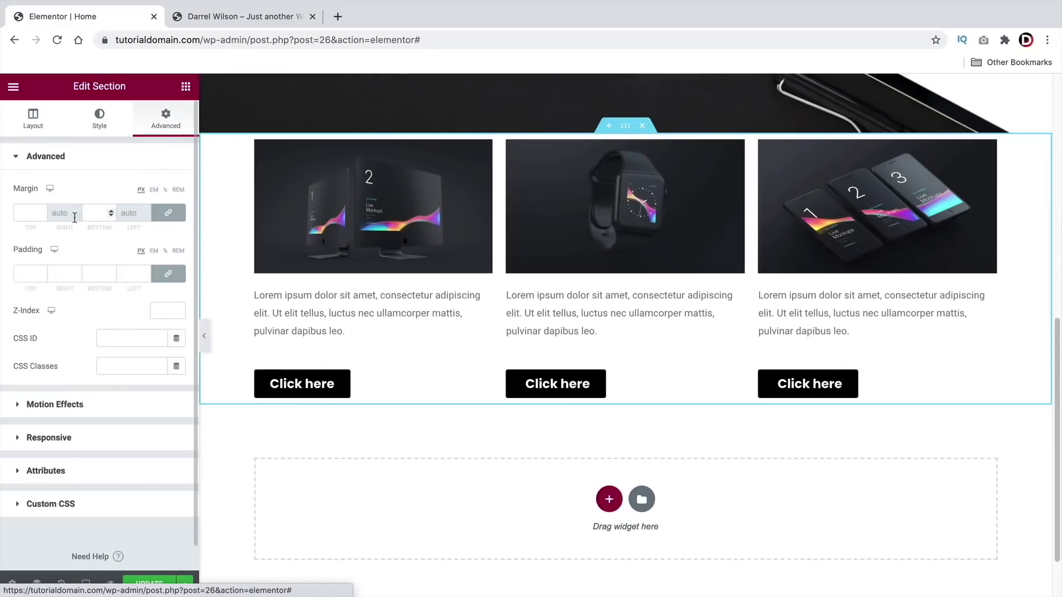
click(169, 278)
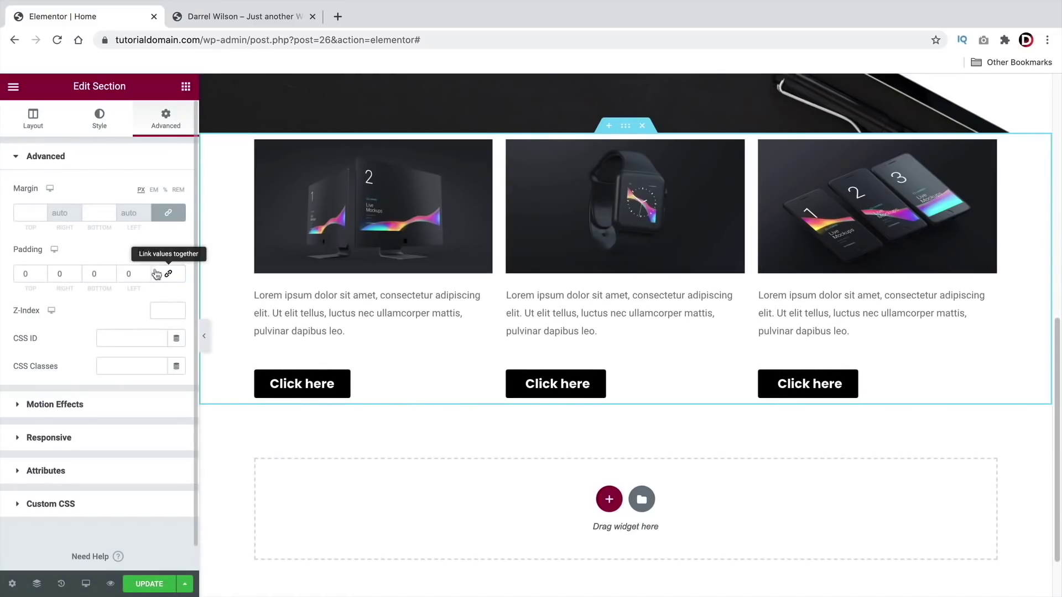
click(41, 271)
drag(41, 273, 41, 272)
drag(111, 271, 111, 274)
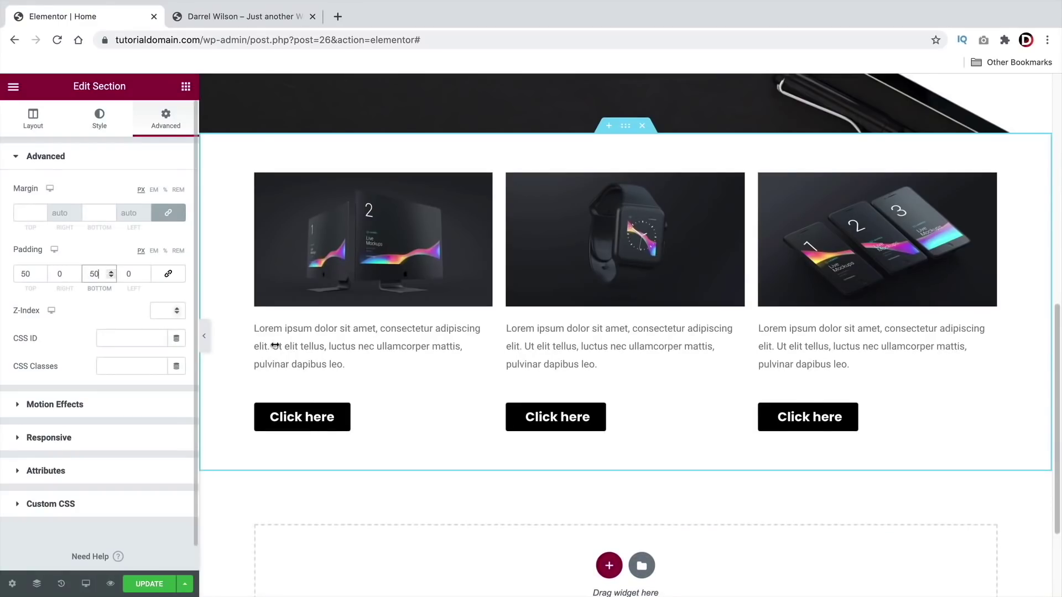
- Give the three-column section a classic background using the header_flowerpot.png image from the media library
click(204, 335)
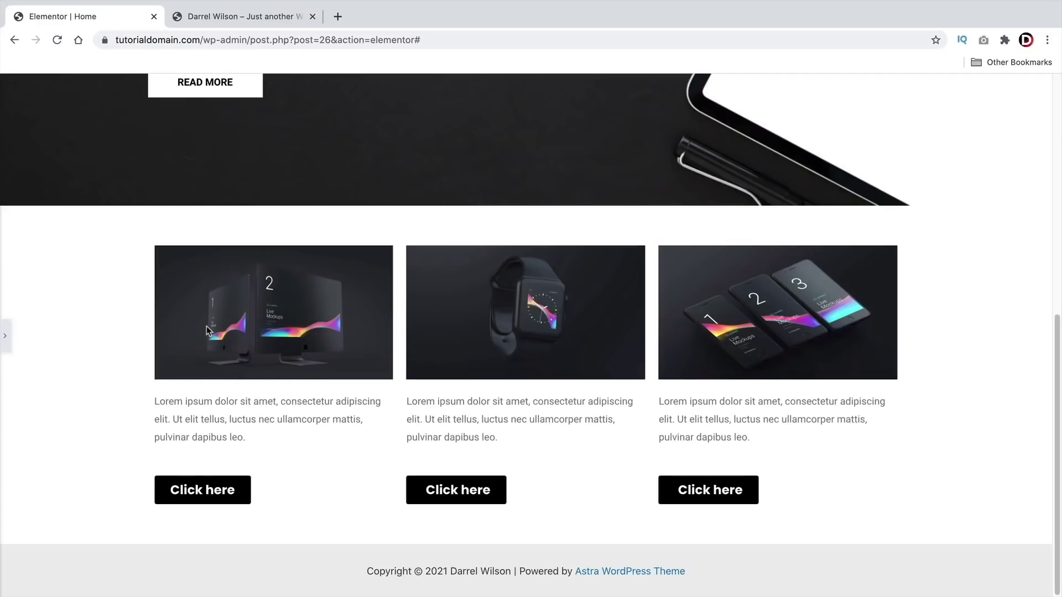
click(5, 336)
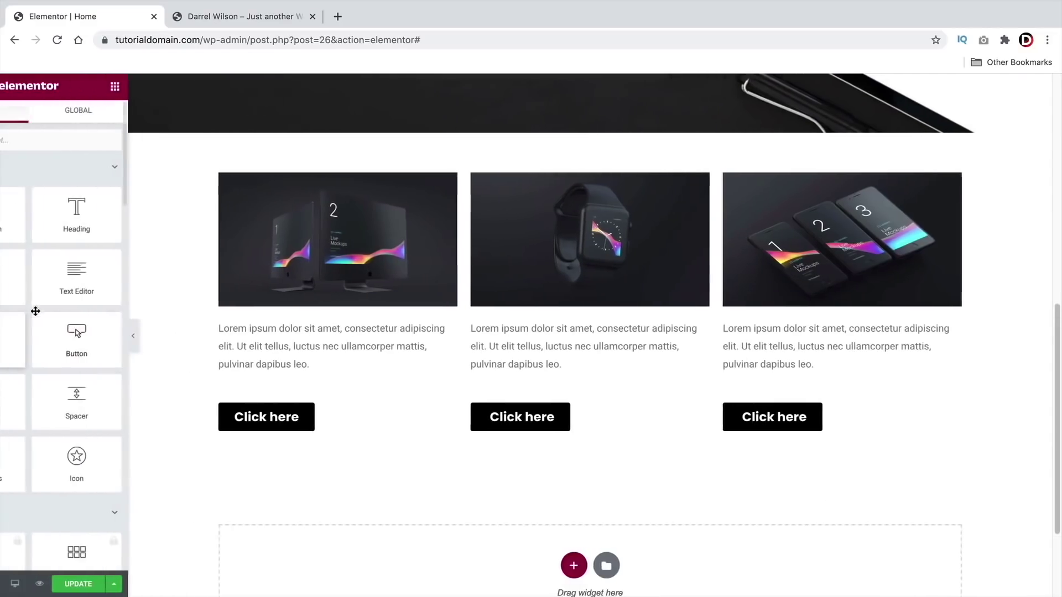
click(625, 126)
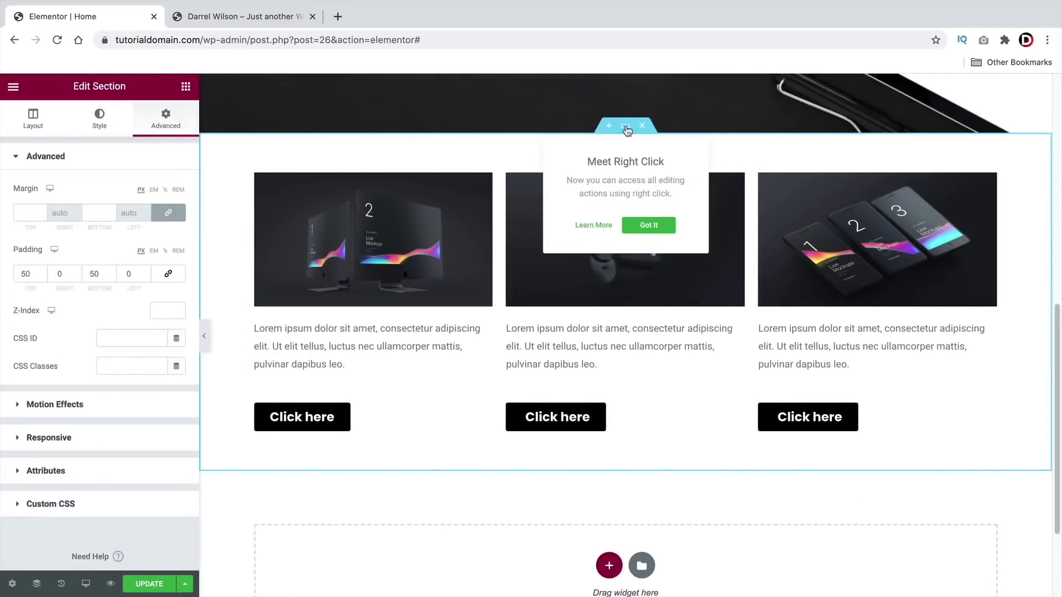
click(100, 130)
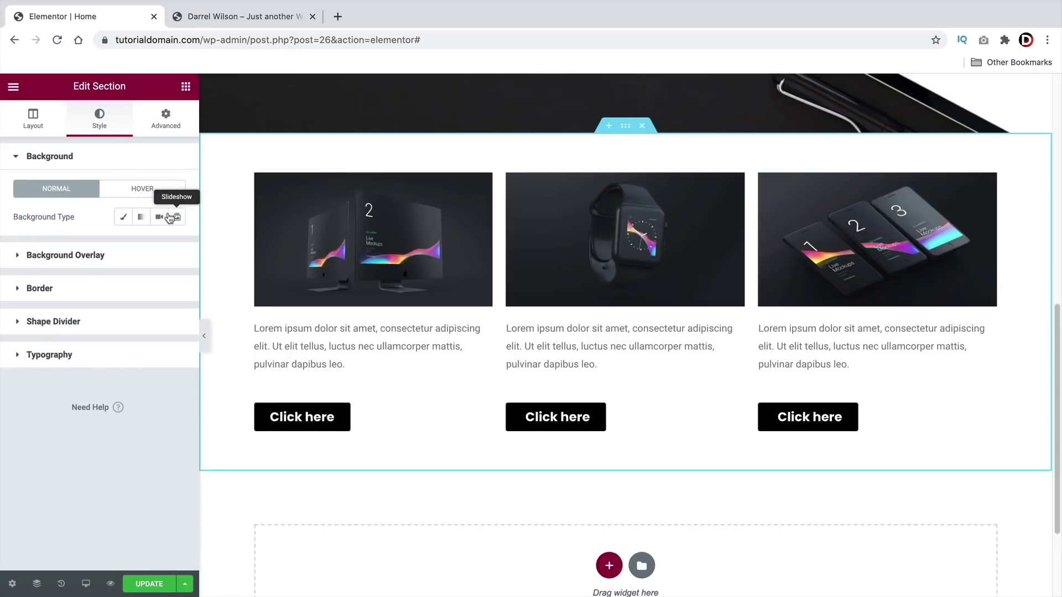
click(123, 217)
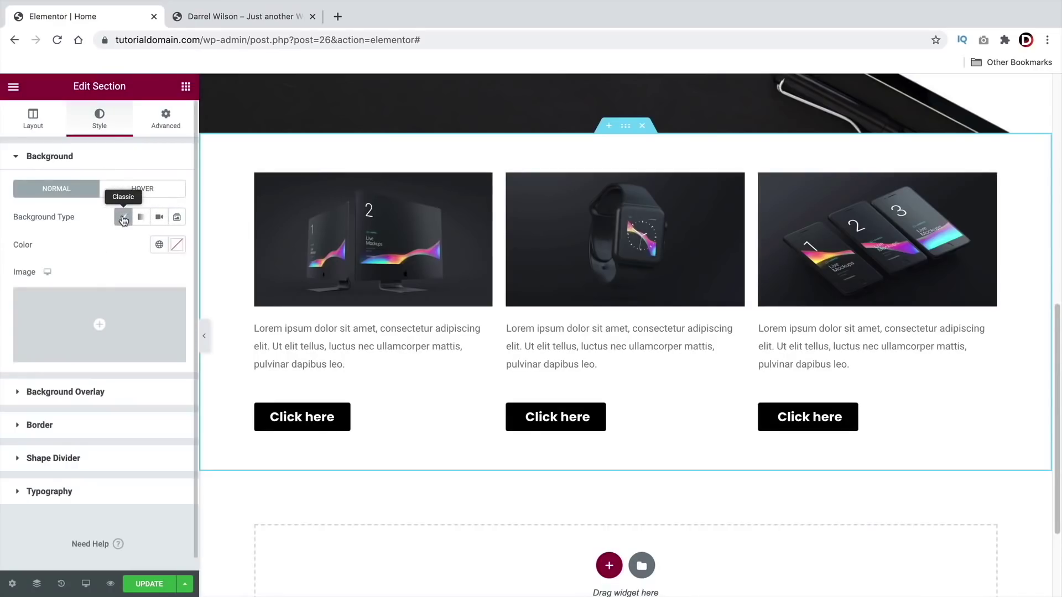
click(88, 320)
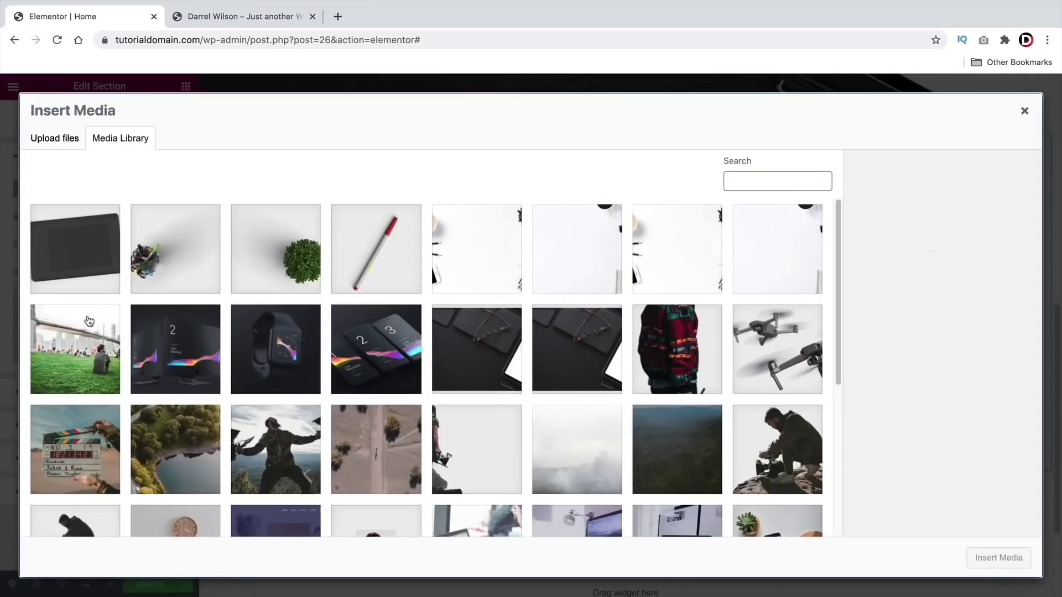
click(291, 253)
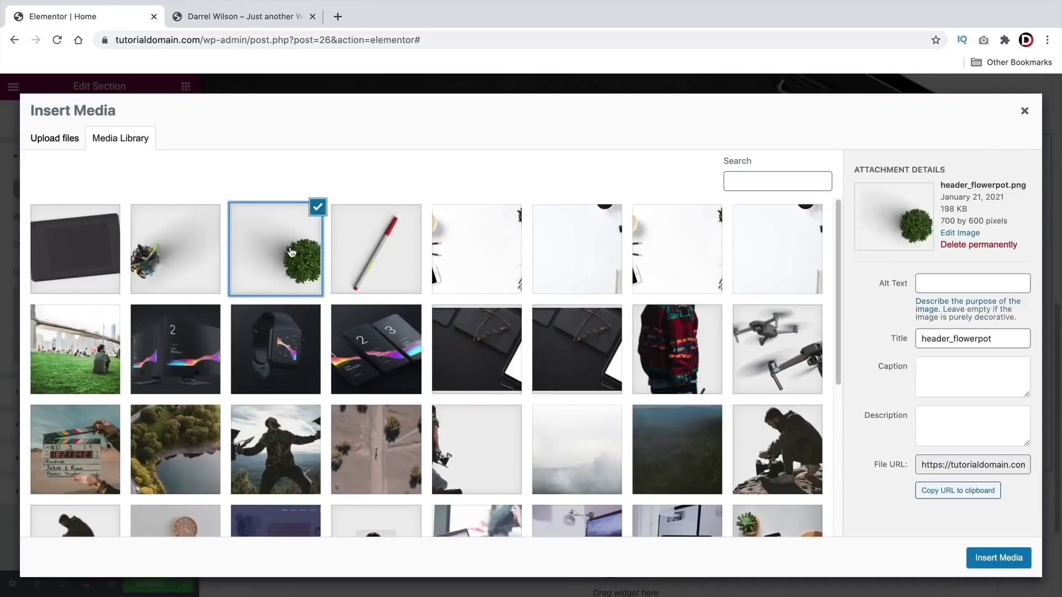
click(974, 561)
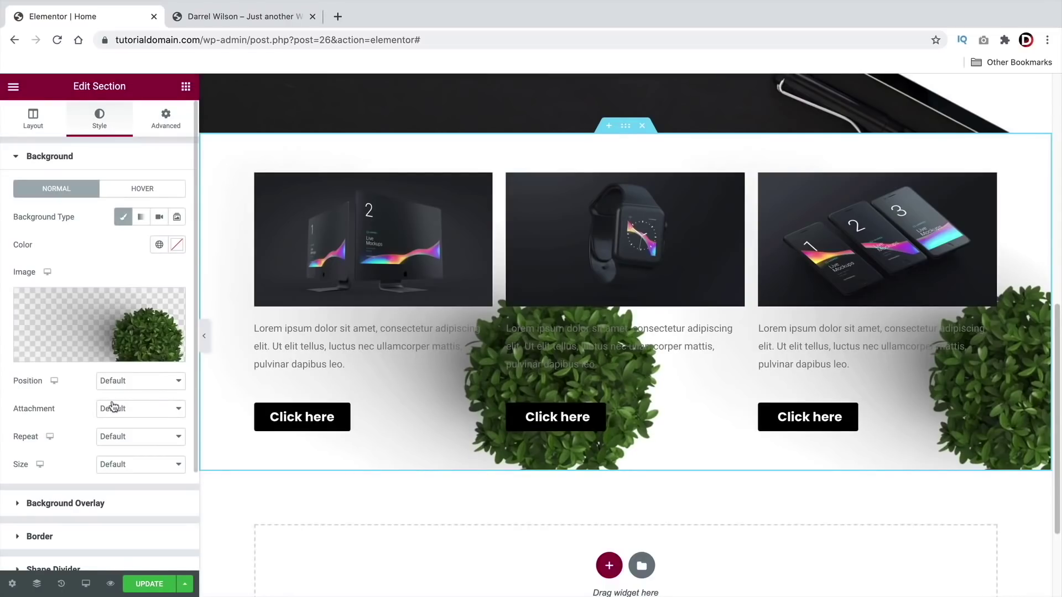
- Set the section's background image to No-repeat with its size set to Contain
click(128, 383)
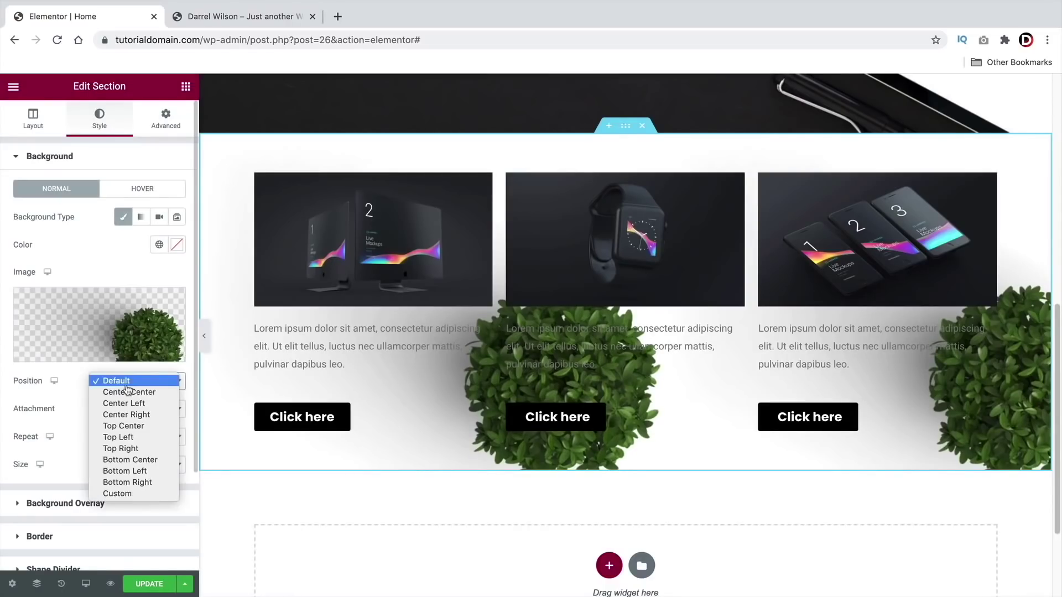
click(127, 386)
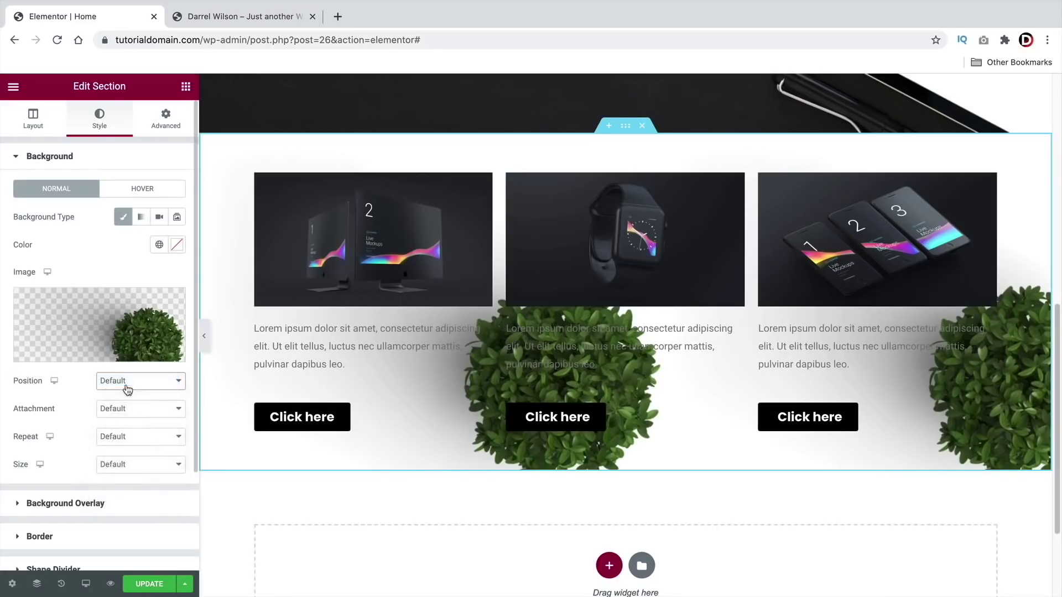
click(120, 437)
click(125, 448)
click(133, 464)
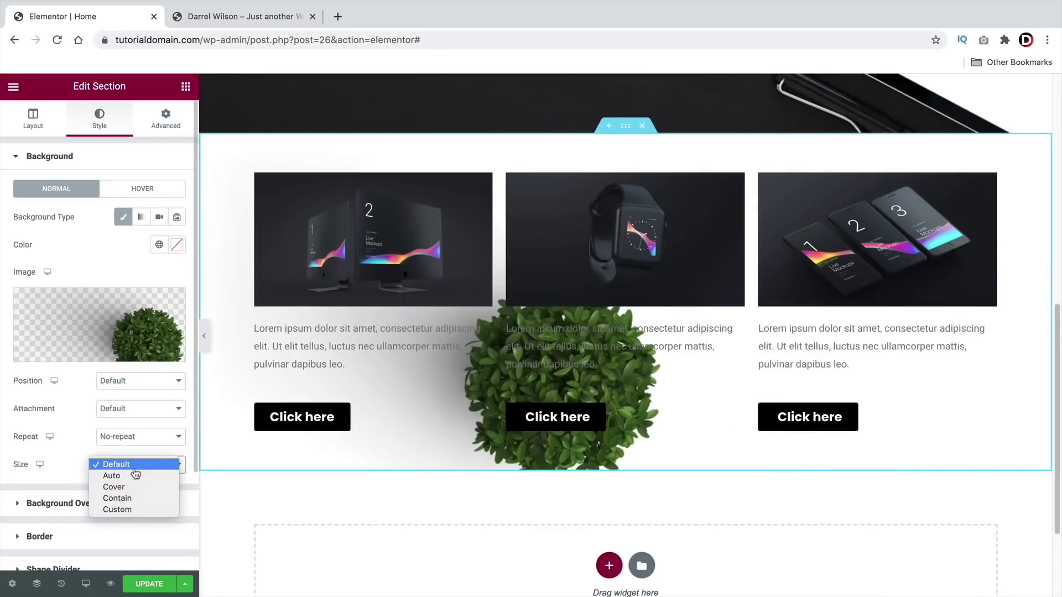
click(134, 498)
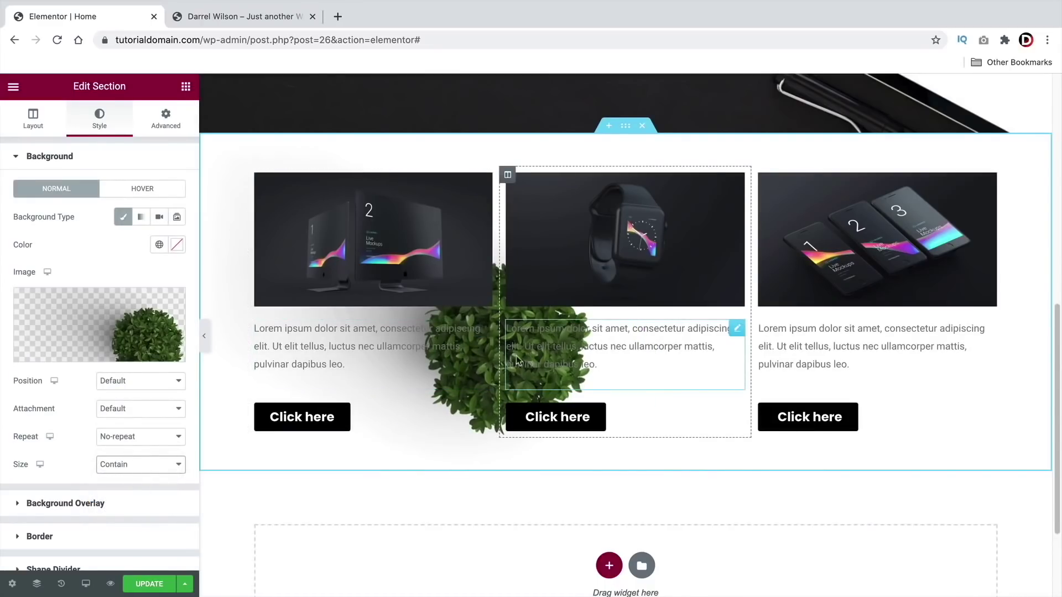
- Try the Cover and Custom sizes for the section's background image, returning it to Contain
click(146, 465)
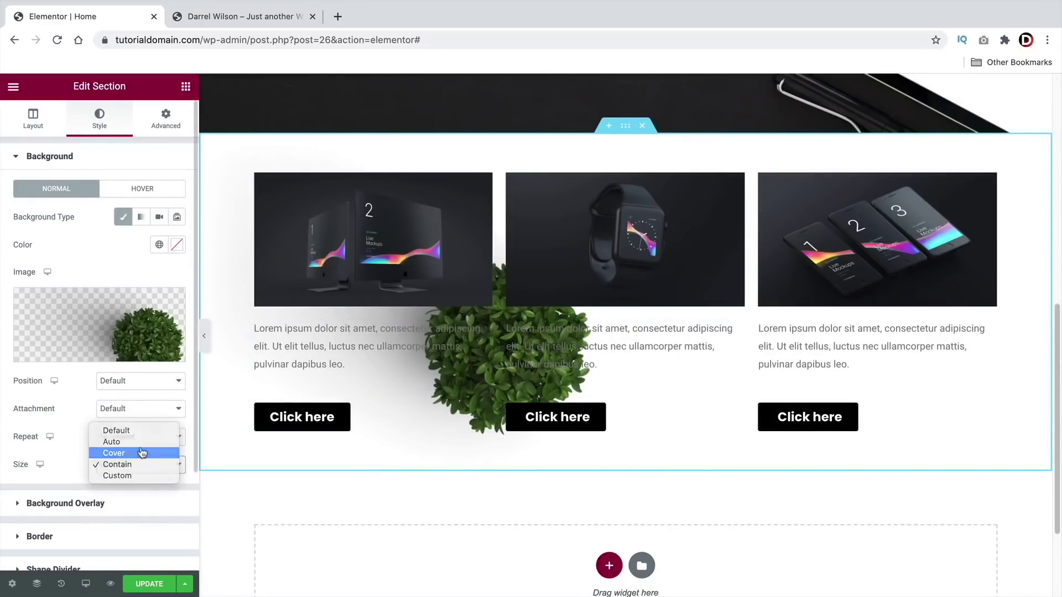
click(143, 453)
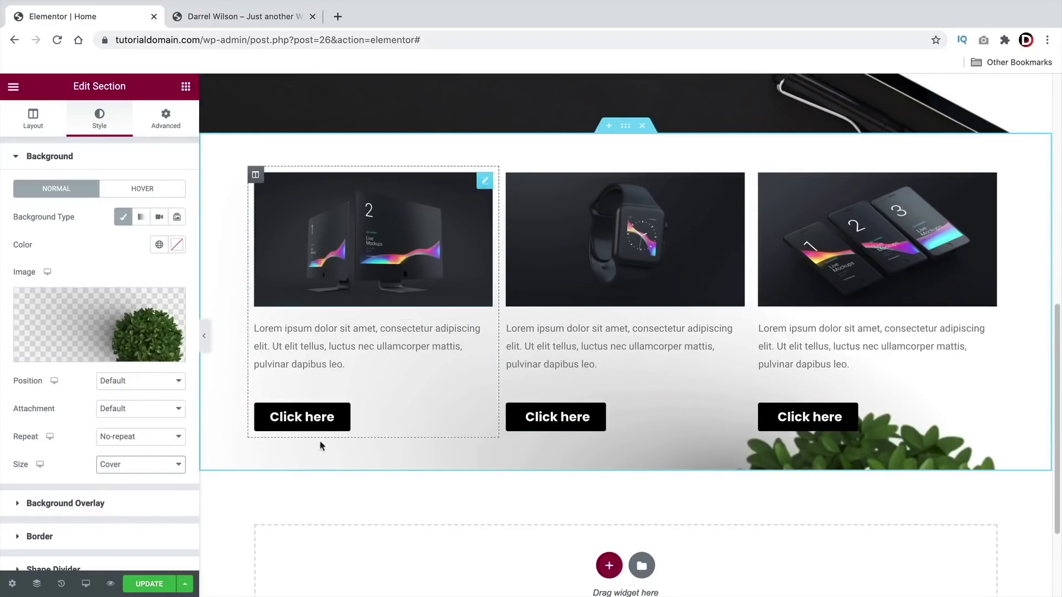
click(117, 465)
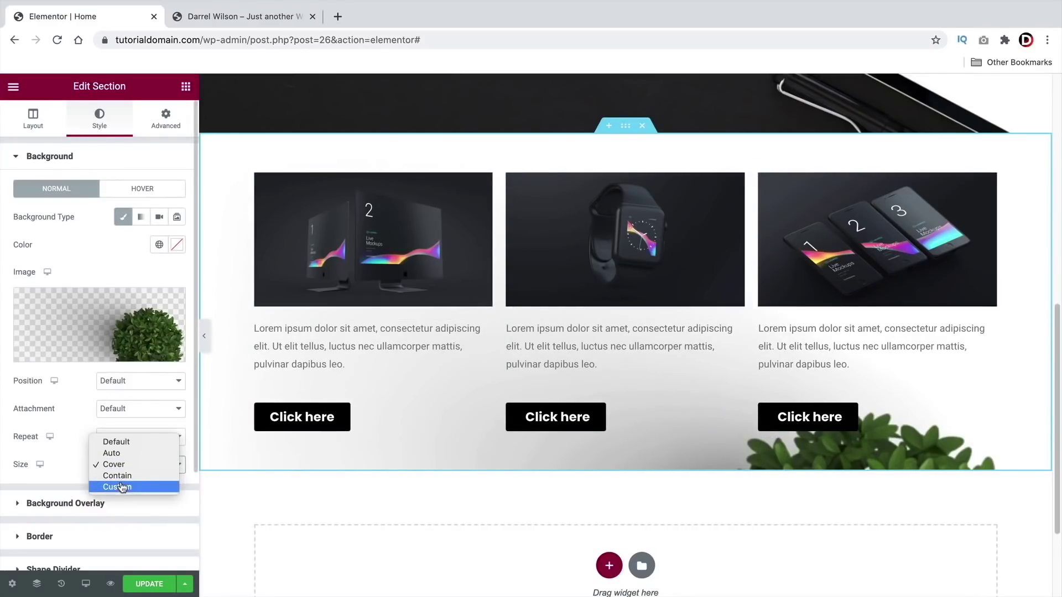
click(116, 475)
scroll(263, 386, down, 1)
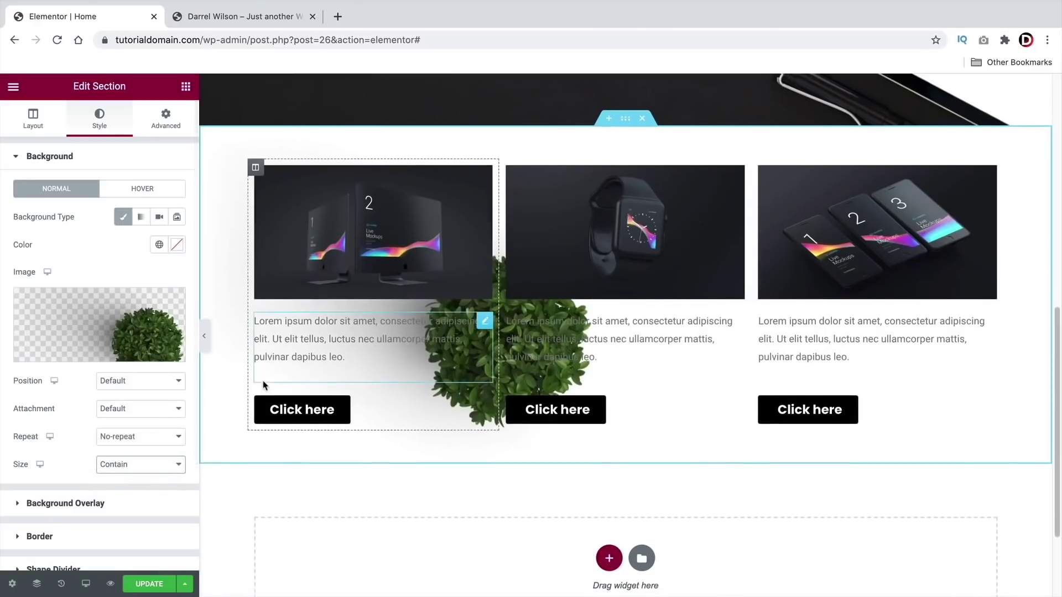
scroll(264, 386, down, 2)
scroll(263, 417, up, 3)
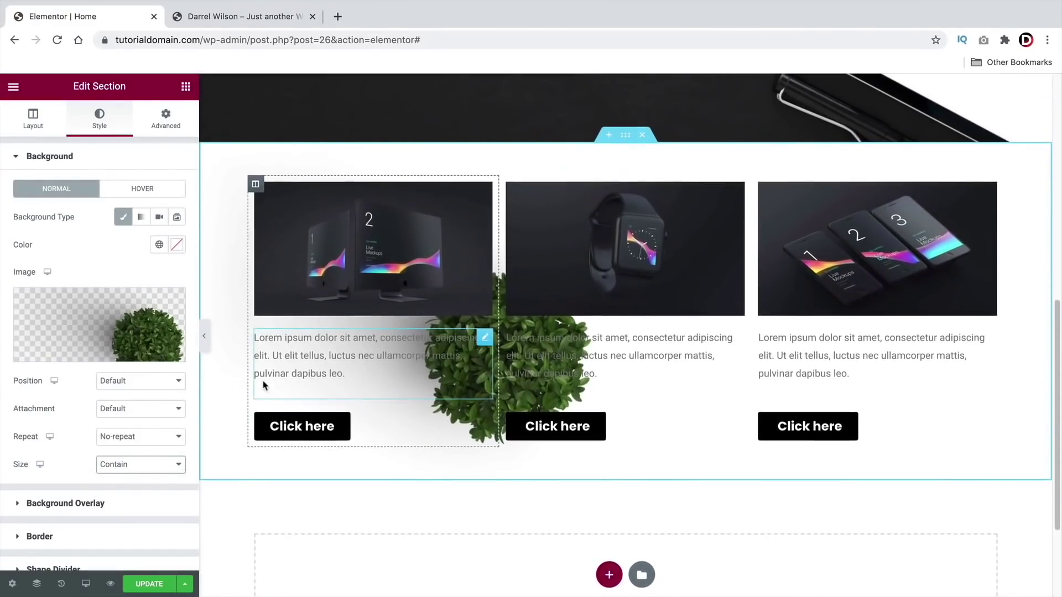
click(144, 467)
click(143, 476)
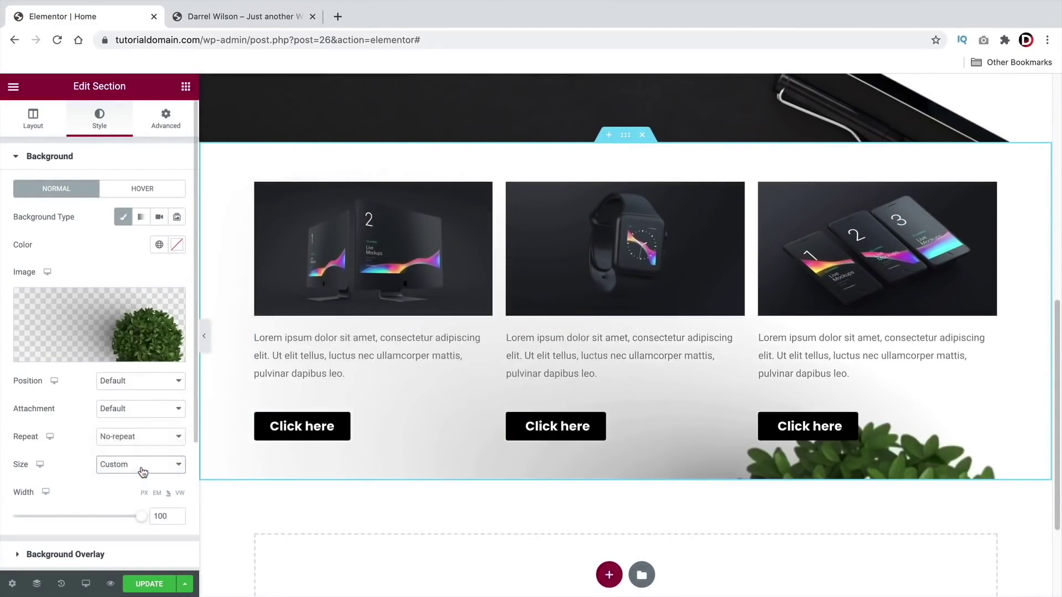
click(146, 468)
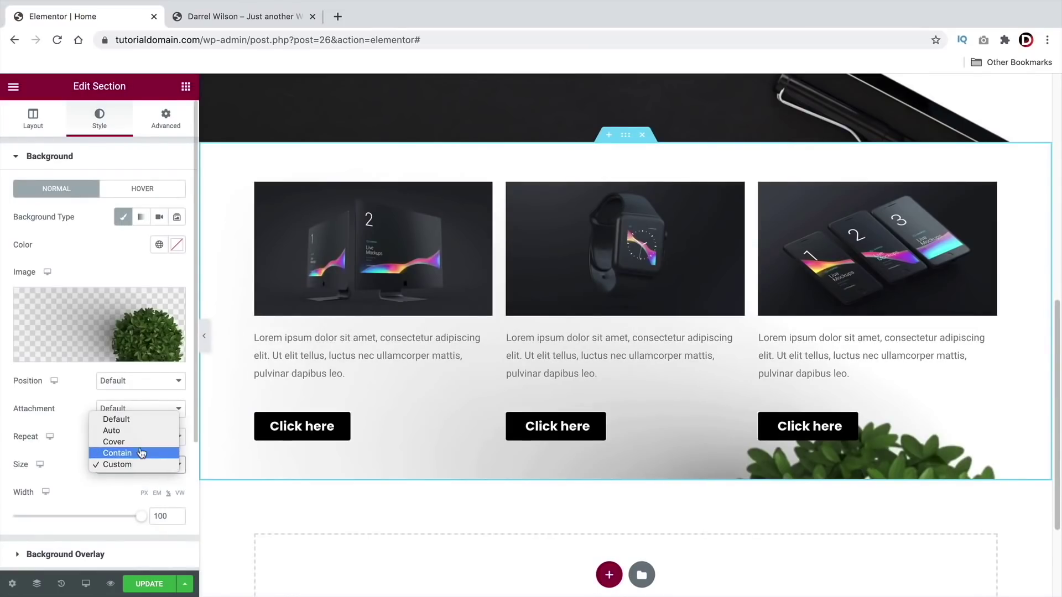
click(142, 453)
- Give the section's background image a custom position of about 207 px in X and -91 px in Y
click(148, 383)
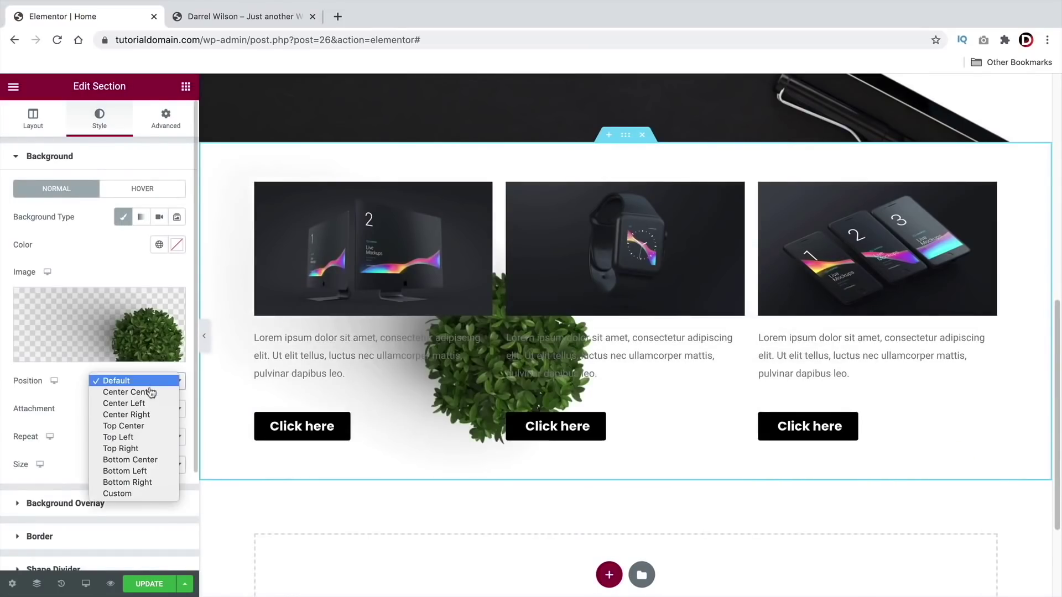
click(145, 494)
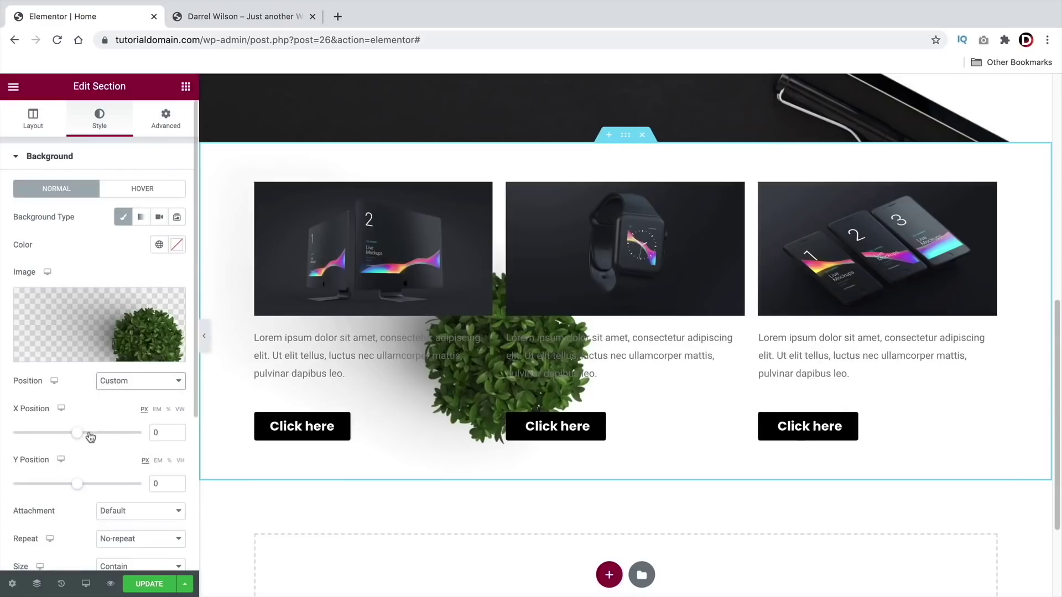
mouse_move(82, 436)
mouse_down()
mouse_move(100, 437)
mouse_move(39, 438)
mouse_move(93, 437)
mouse_move(78, 437)
mouse_up()
drag(77, 484, 69, 483)
mouse_move(77, 433)
mouse_down()
mouse_move(64, 435)
mouse_move(96, 438)
mouse_up()
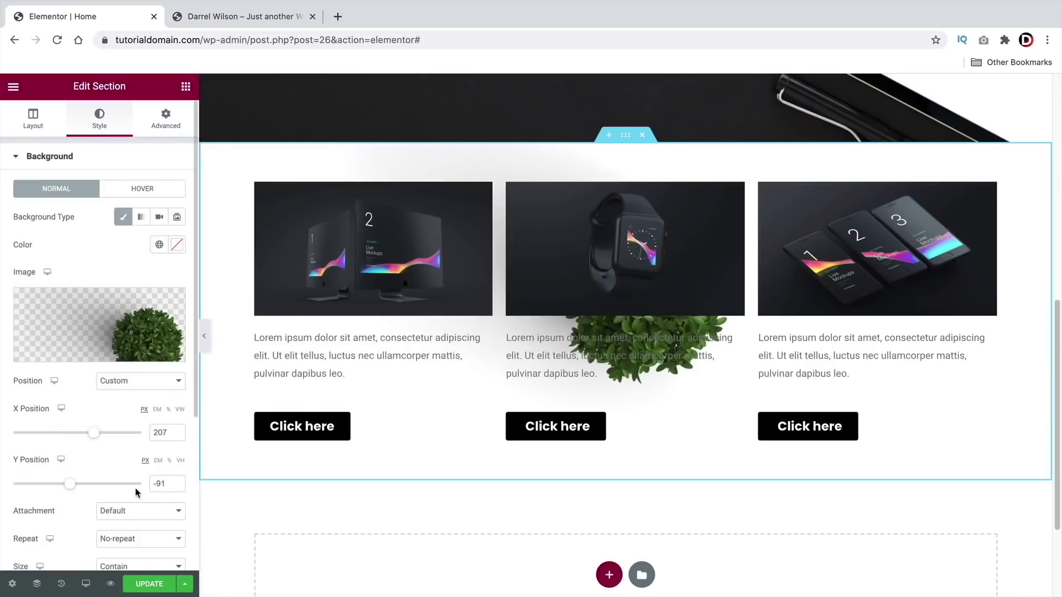
- Update the page and view the published home page down to its footer
click(151, 584)
scroll(313, 495, up, 2)
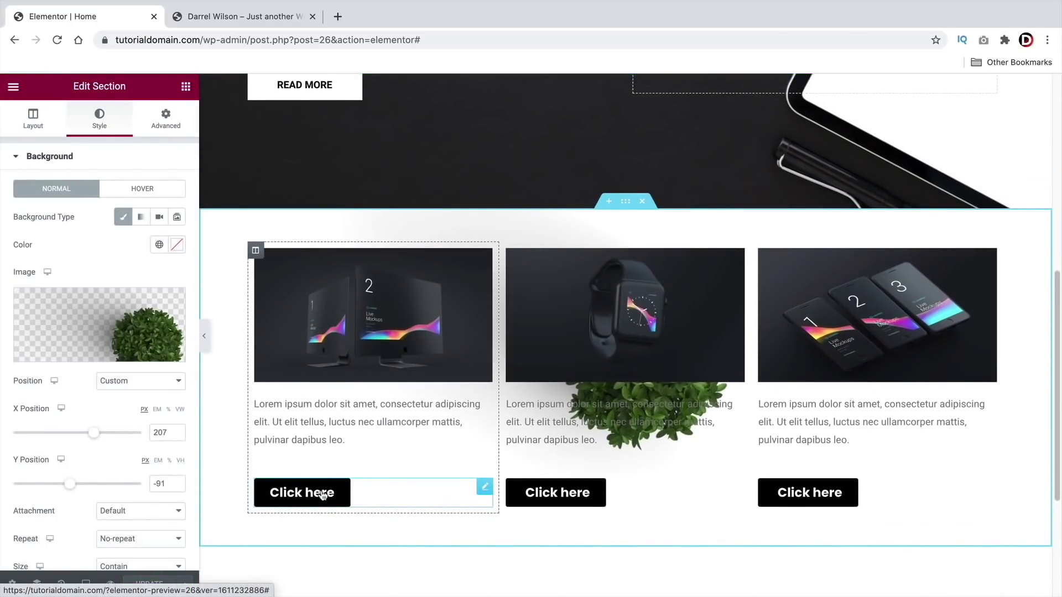
click(14, 86)
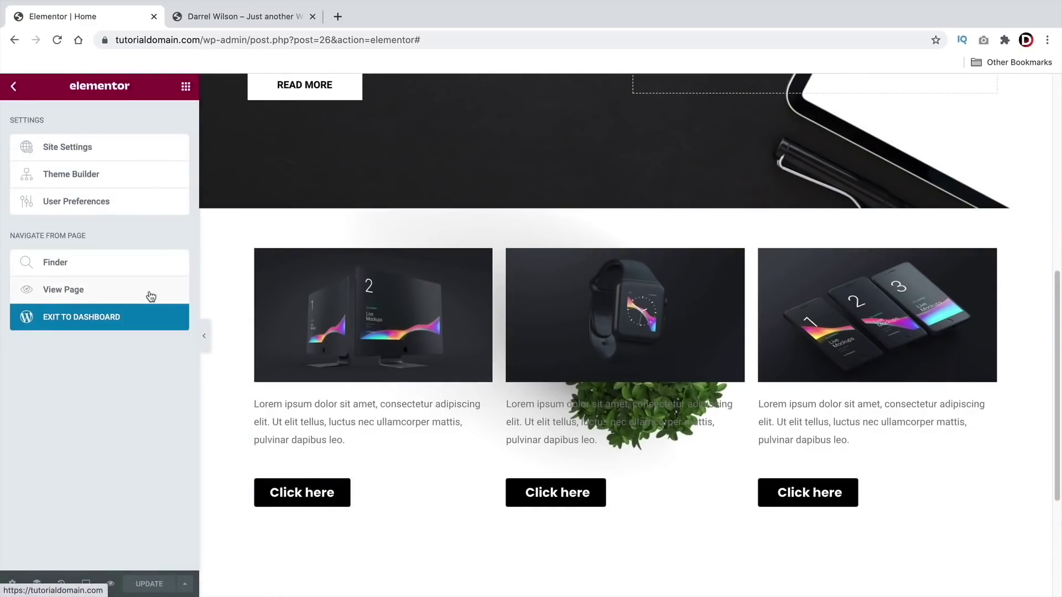
click(116, 291)
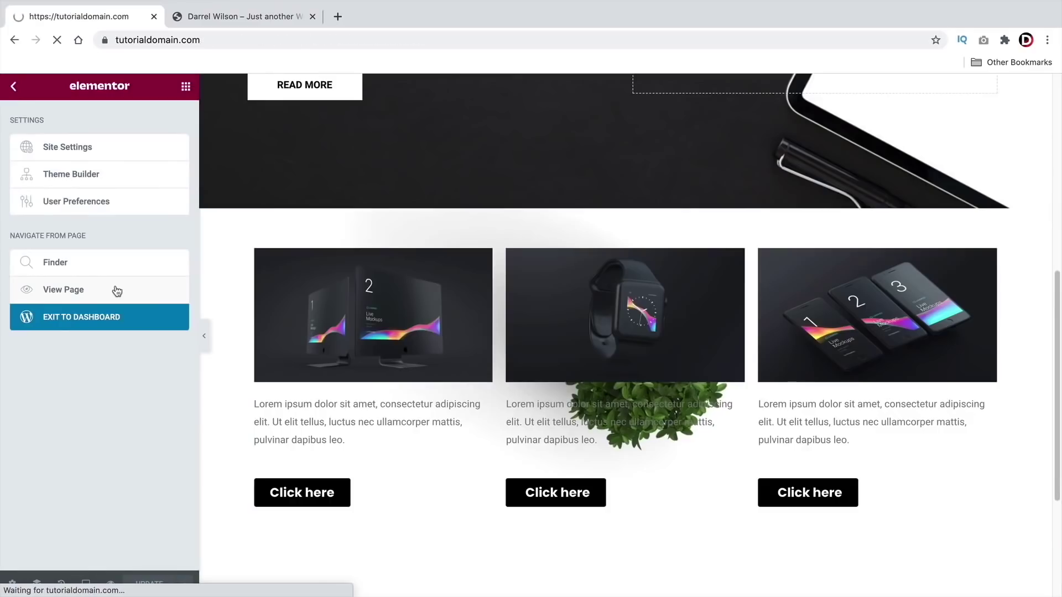
scroll(116, 291, down, 5)
scroll(115, 291, down, 5)
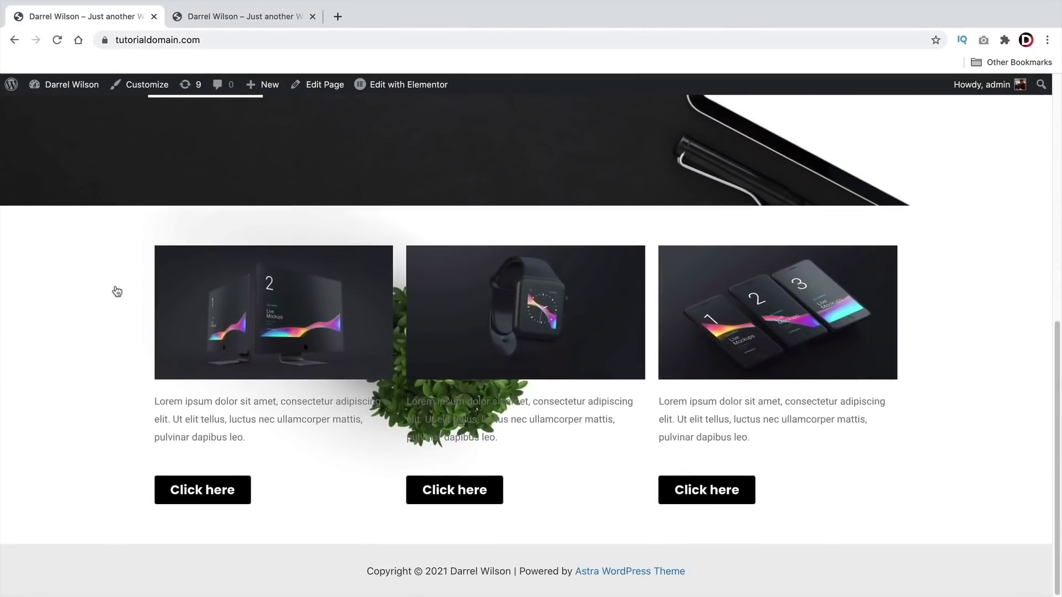
scroll(382, 365, up, 10)
- Install the Starter Templates importer plugin from the dashboard's Astra Options and choose Elementor as its page builder
mouse_move(75, 89)
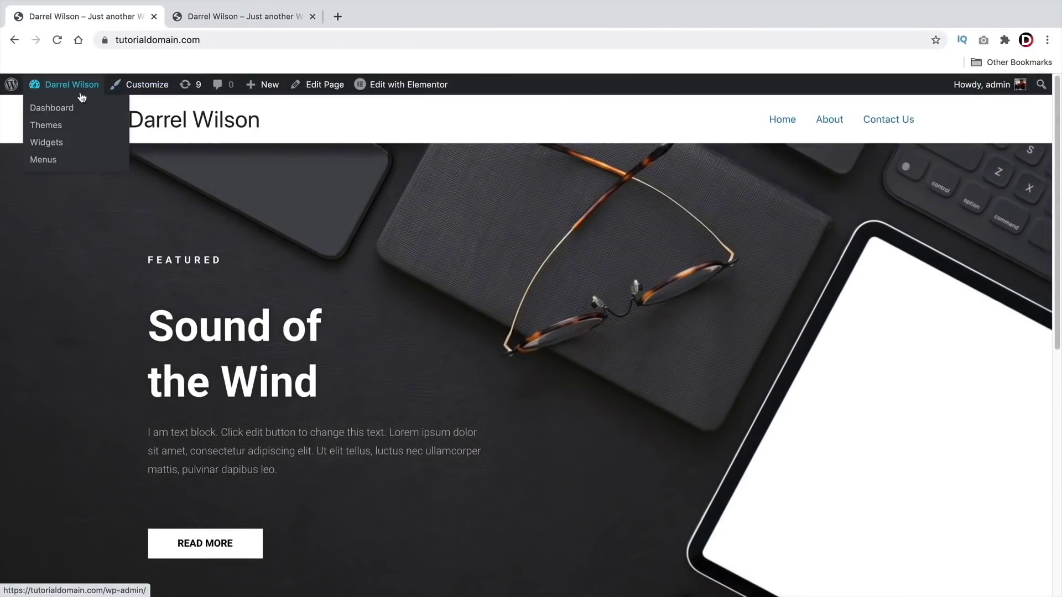
click(76, 112)
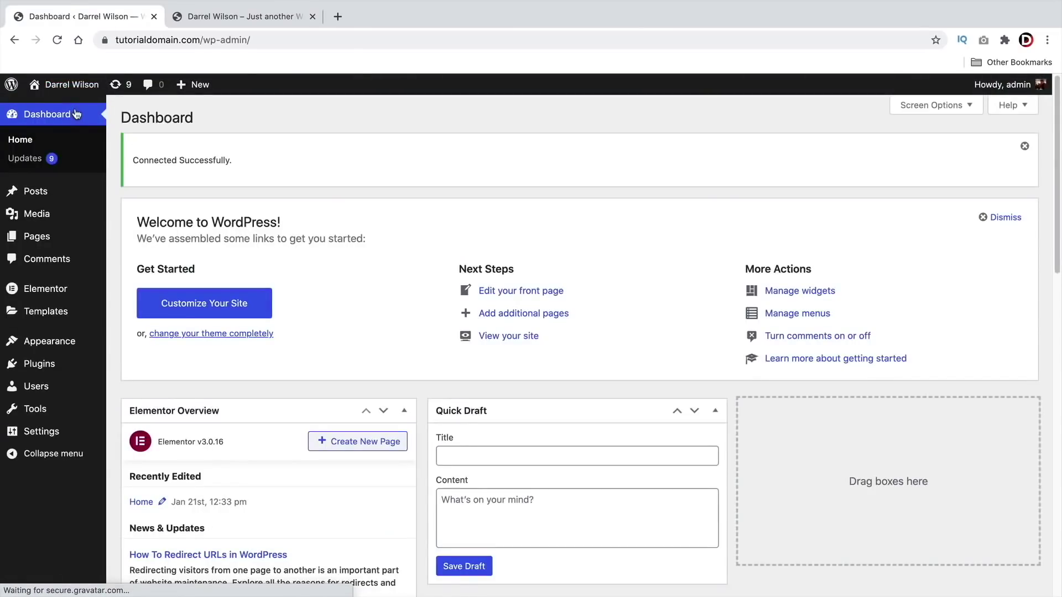
mouse_move(50, 343)
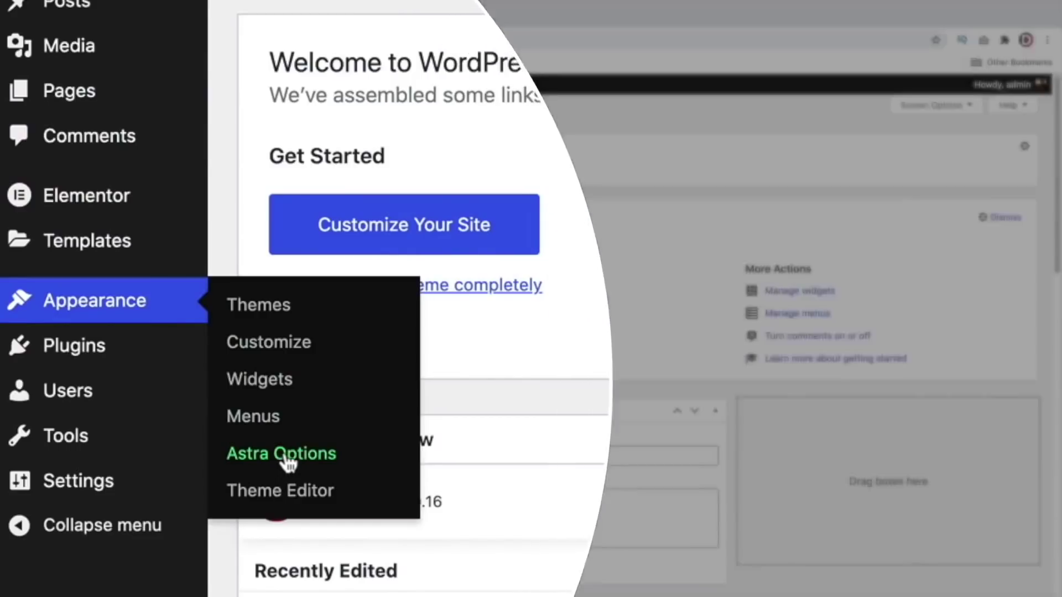
click(282, 459)
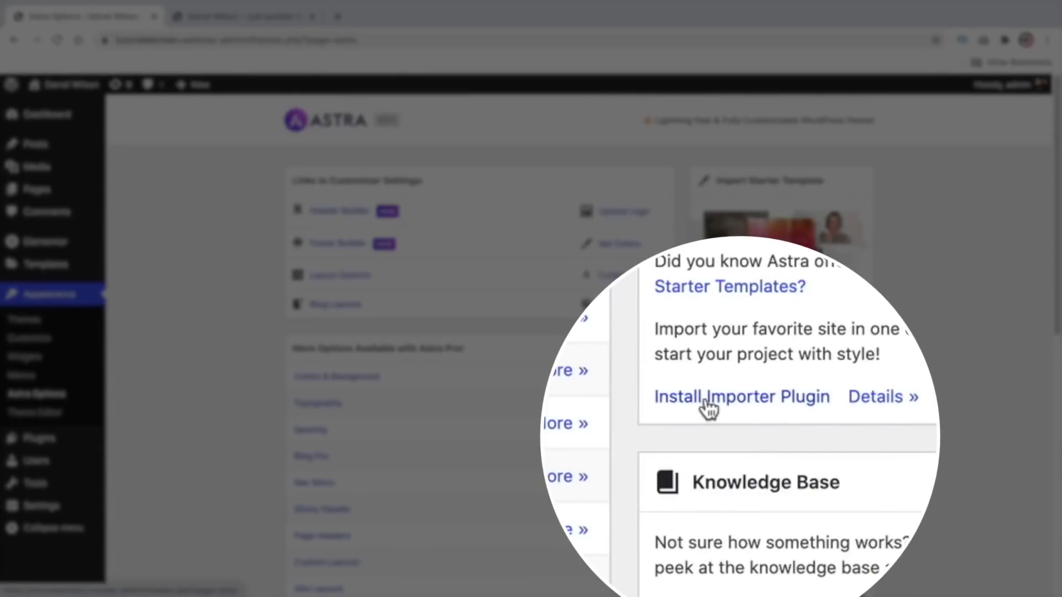
click(721, 418)
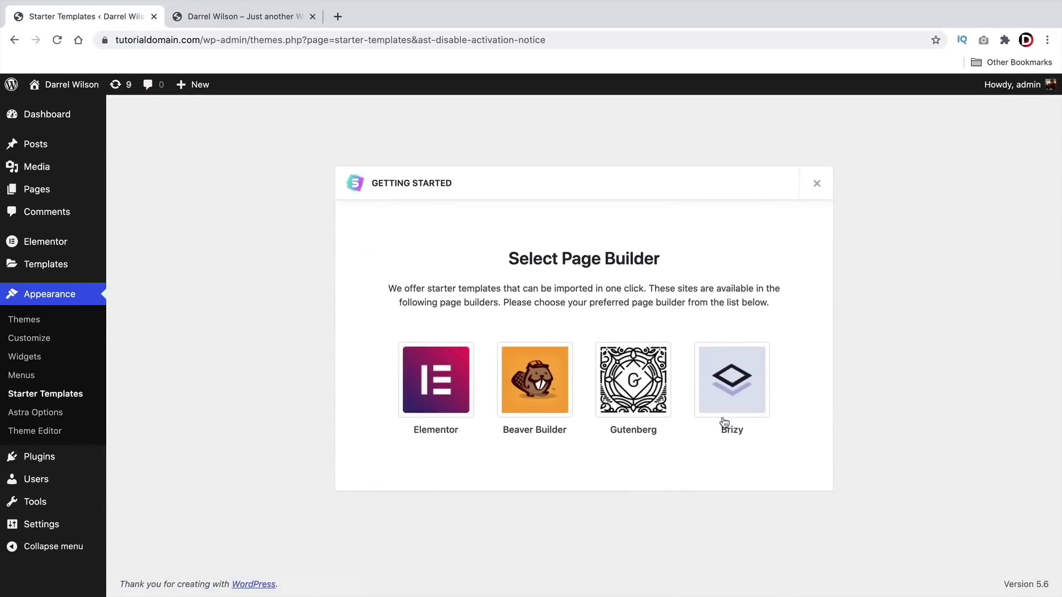
click(431, 377)
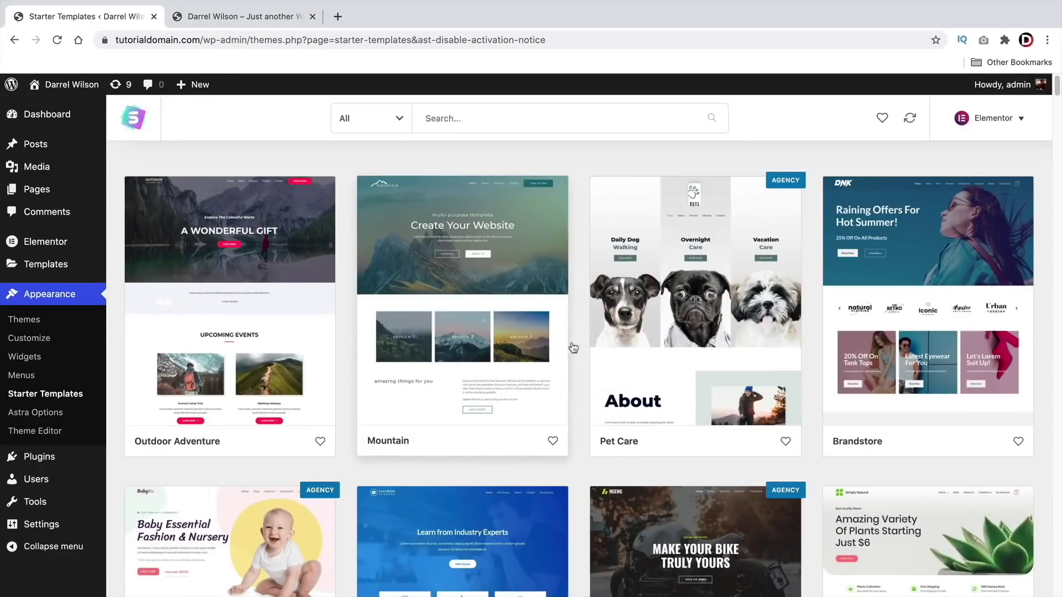
- Open the Online Health Coach starter template and preview its All Courses page
scroll(578, 357, down, 1)
scroll(580, 356, down, 8)
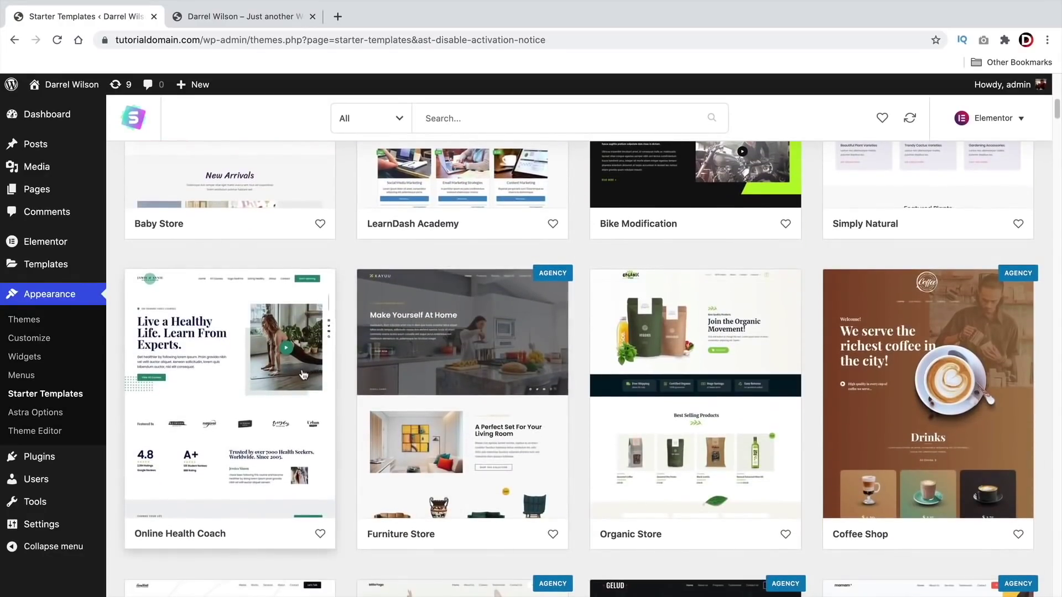
click(285, 364)
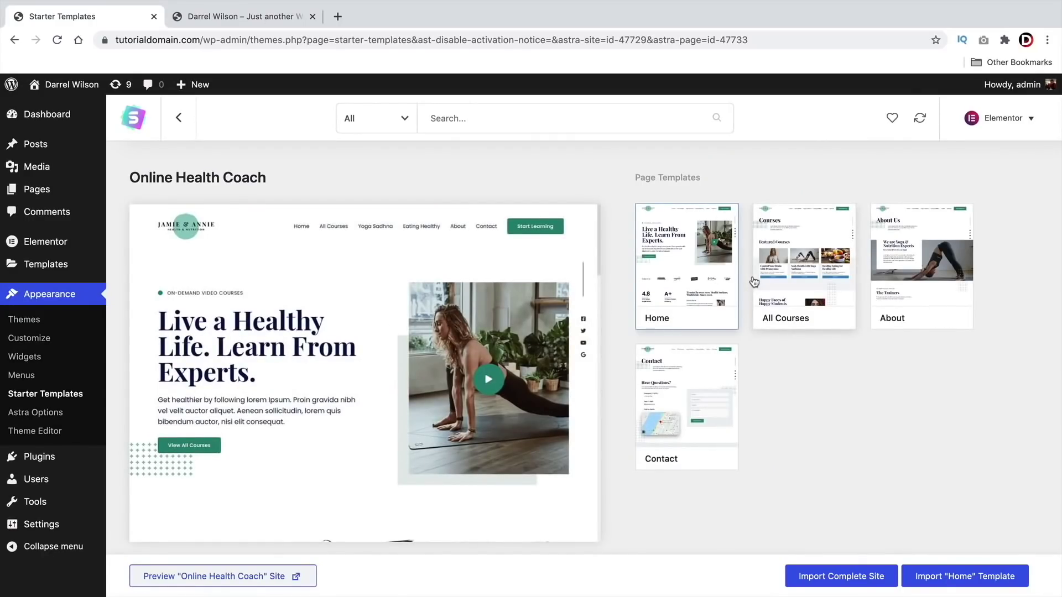
click(773, 264)
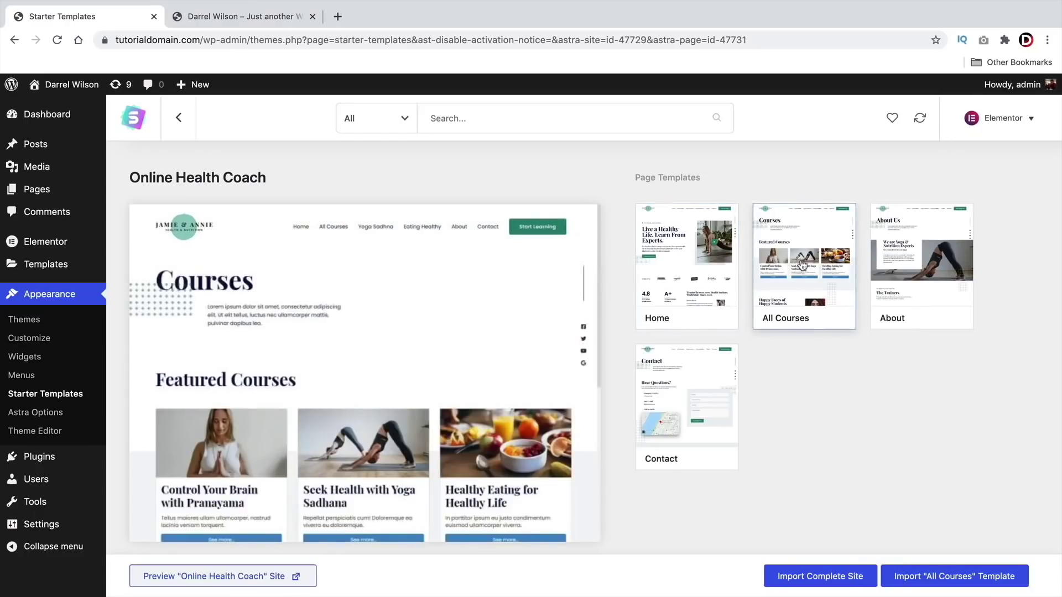
- Preview the Online Health Coach template's About and Contact pages and return to the template list
click(908, 267)
click(676, 409)
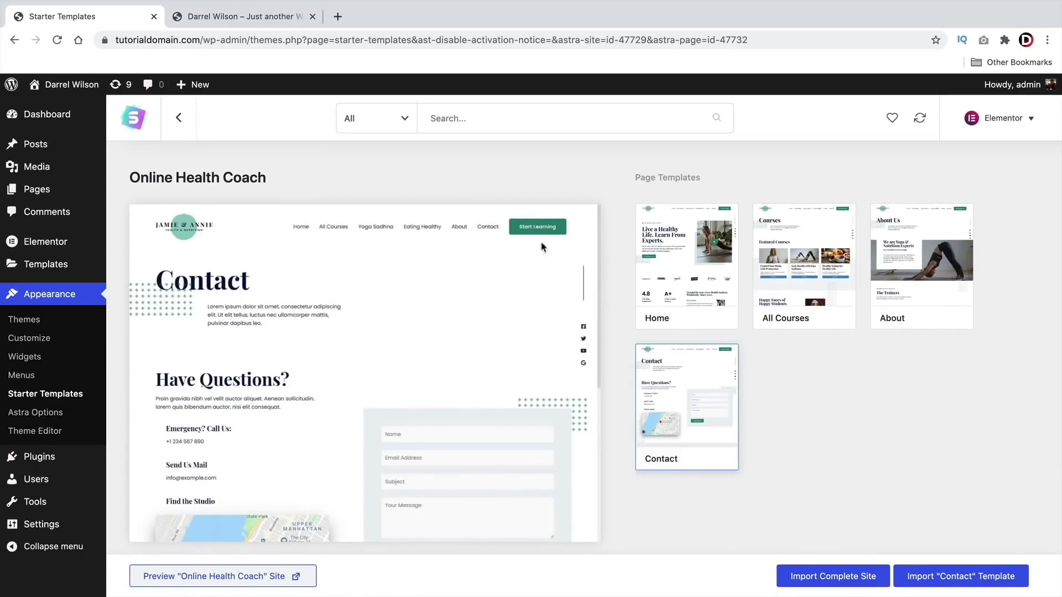
click(178, 118)
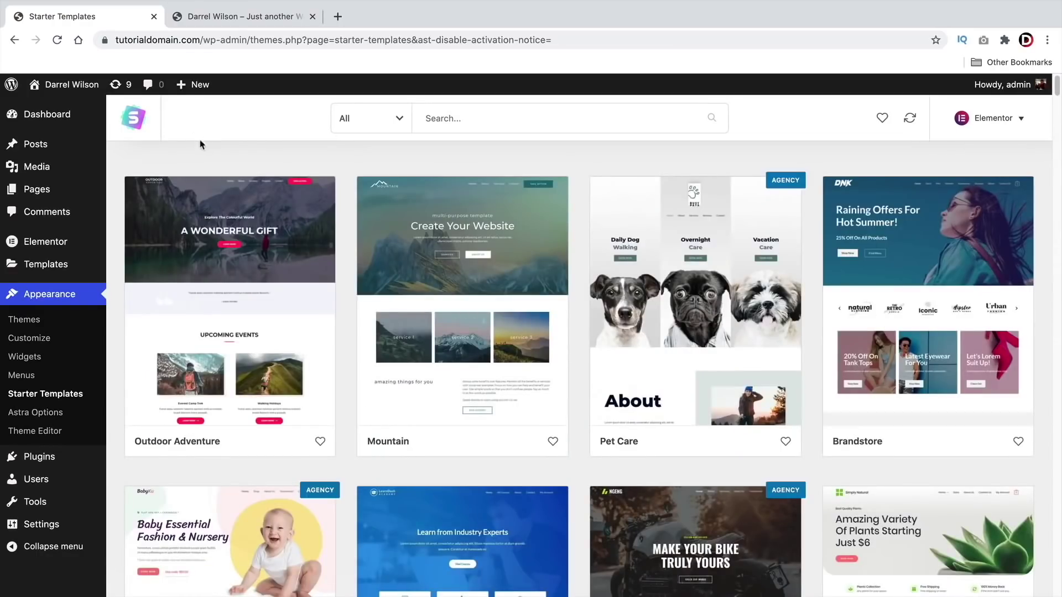
- Import the complete Mountain starter site with deletion of the previously imported site, customizer settings, widgets and content enabled
click(449, 317)
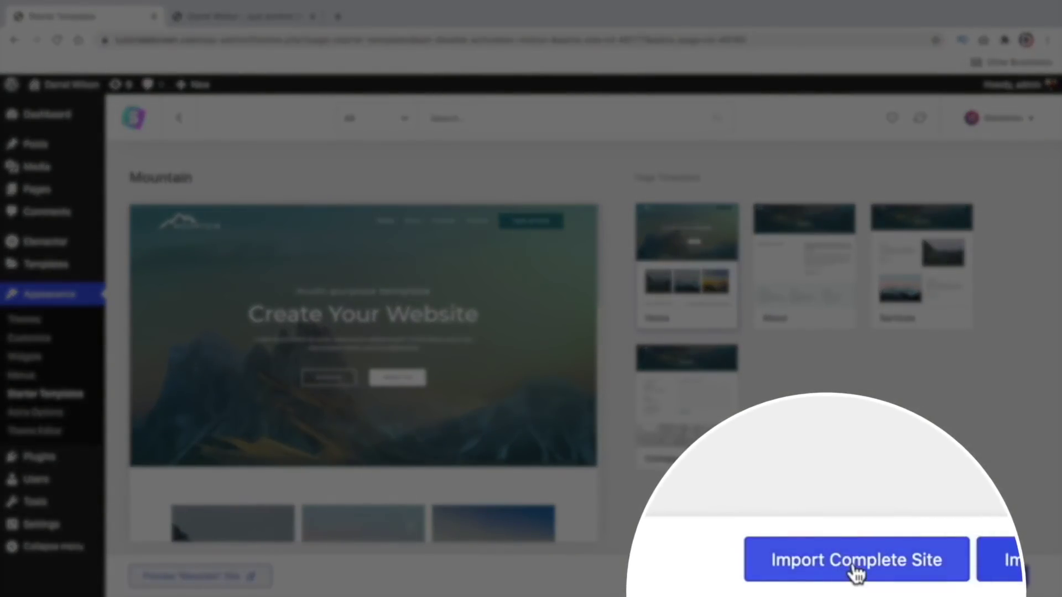
click(839, 577)
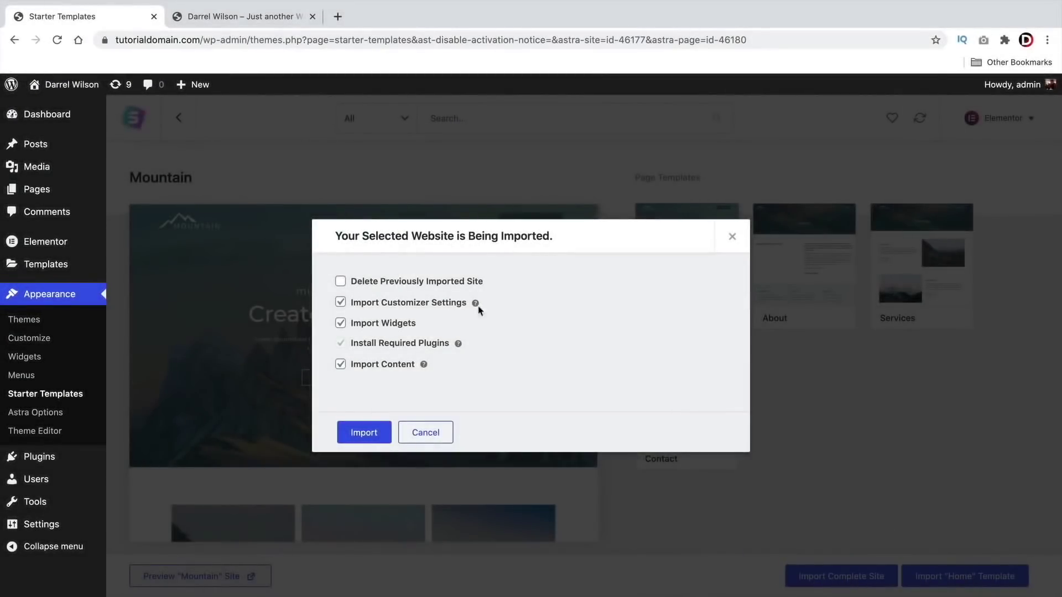
click(360, 284)
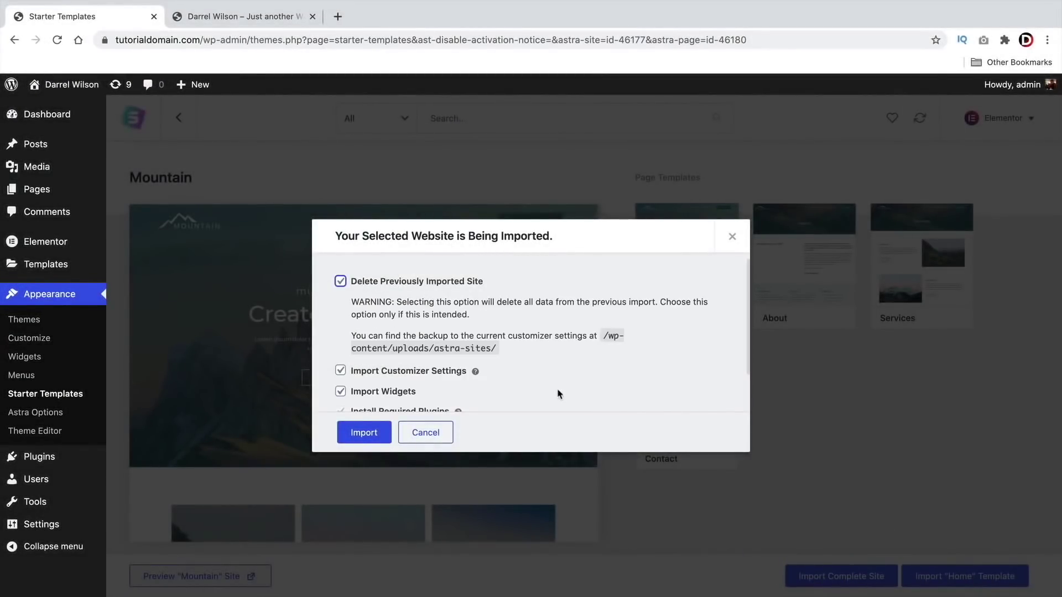
click(429, 283)
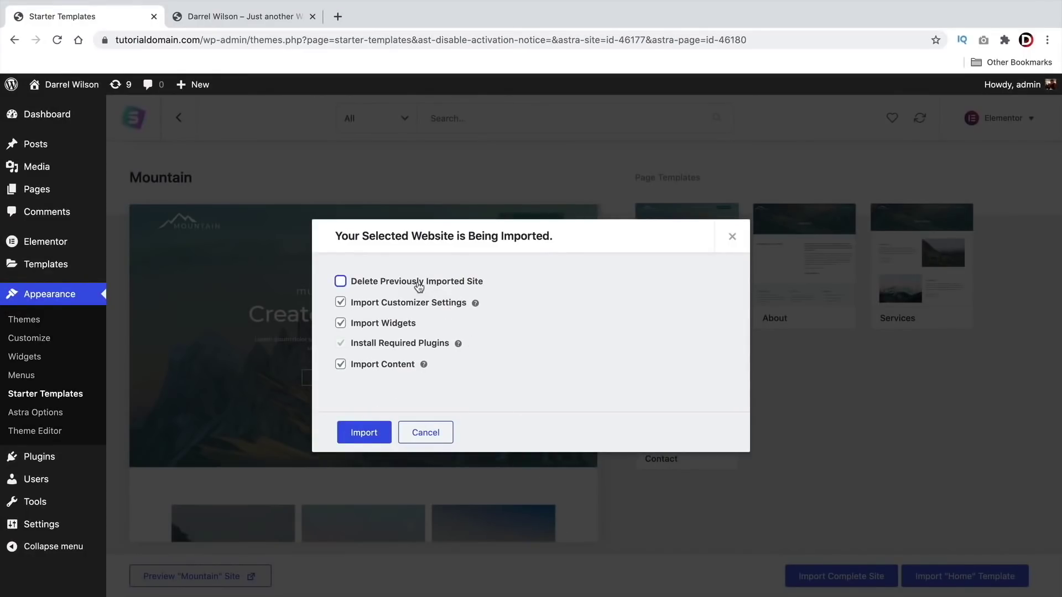
click(418, 286)
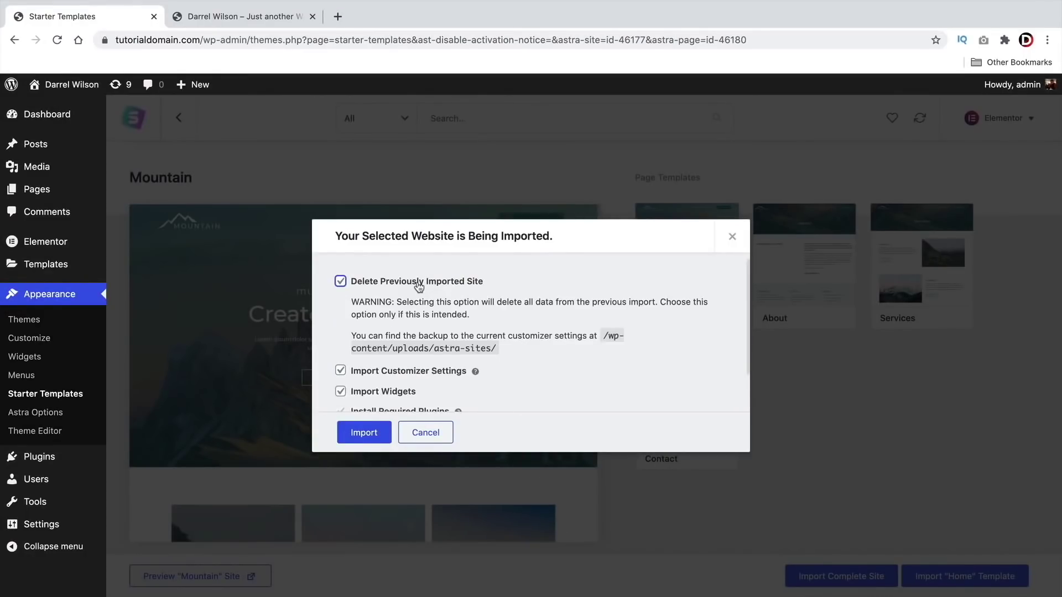
scroll(390, 401, down, 2)
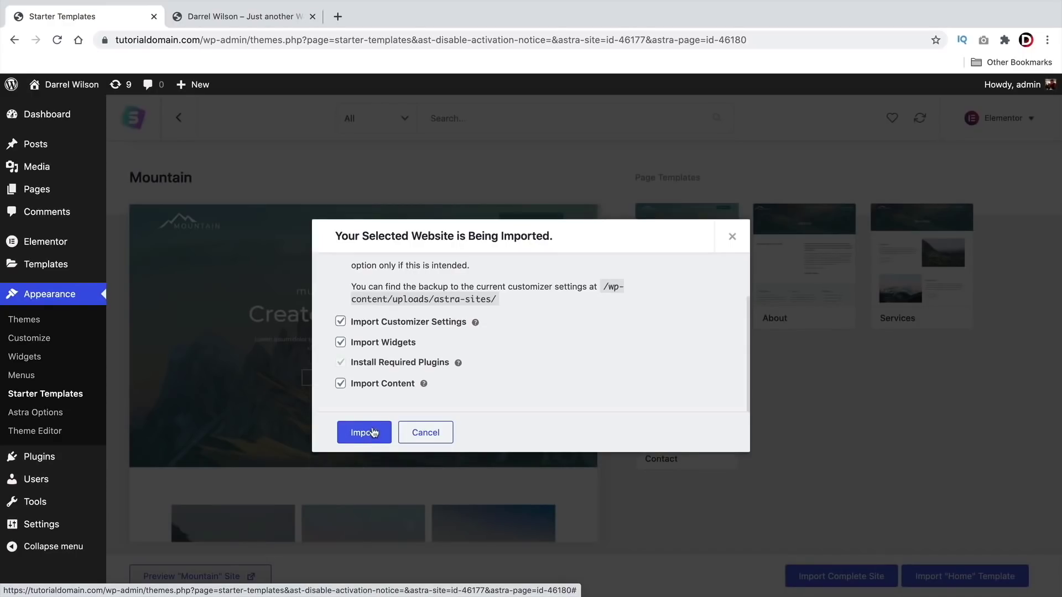
click(374, 433)
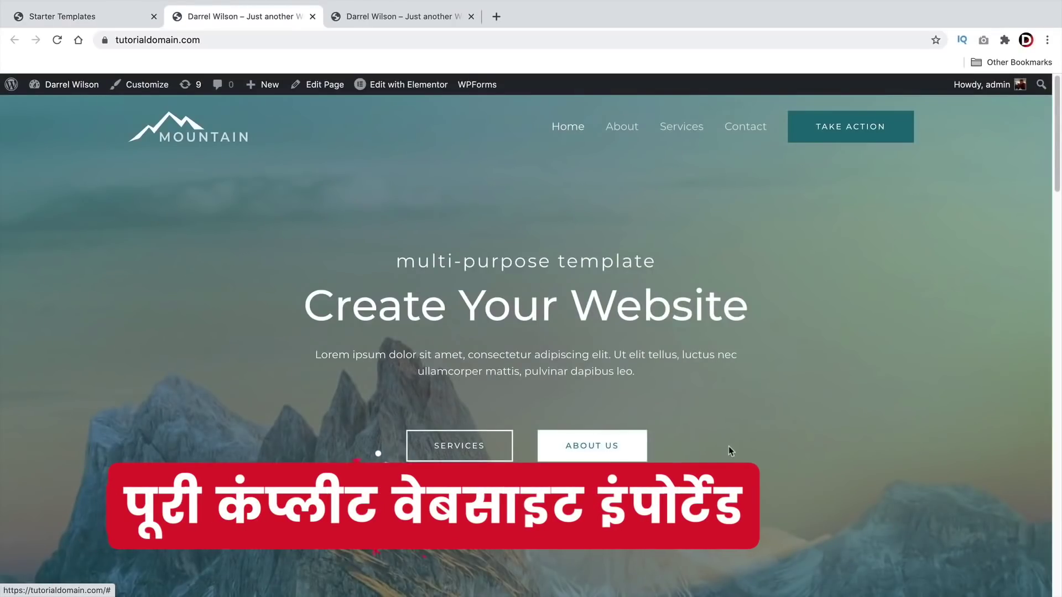
- Look through the imported Mountain home page from the hero down to the footer and back
scroll(750, 443, down, 5)
scroll(752, 445, down, 12)
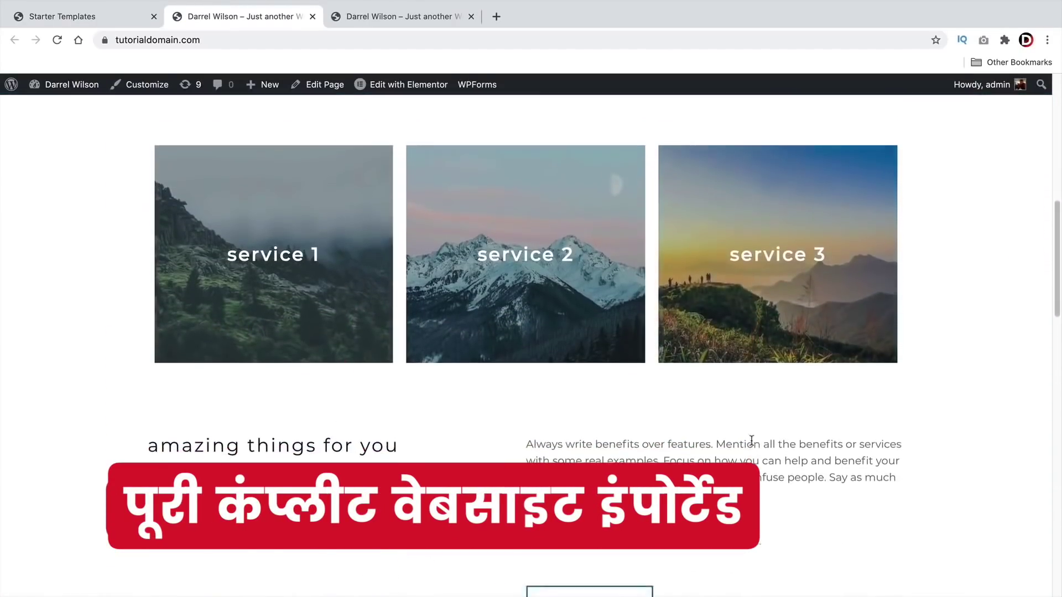
scroll(751, 445, down, 12)
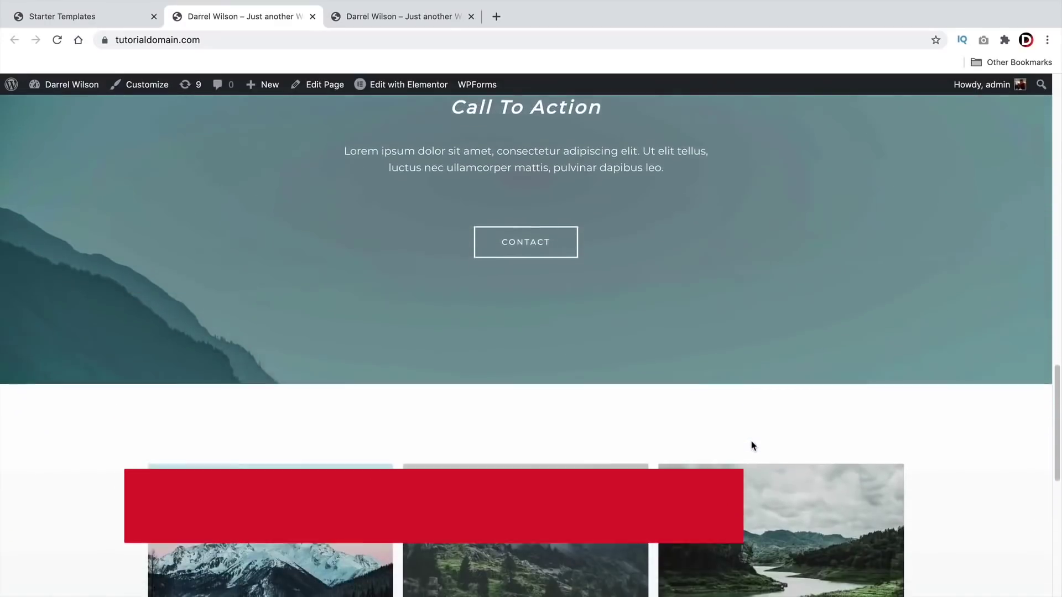
scroll(750, 446, down, 3)
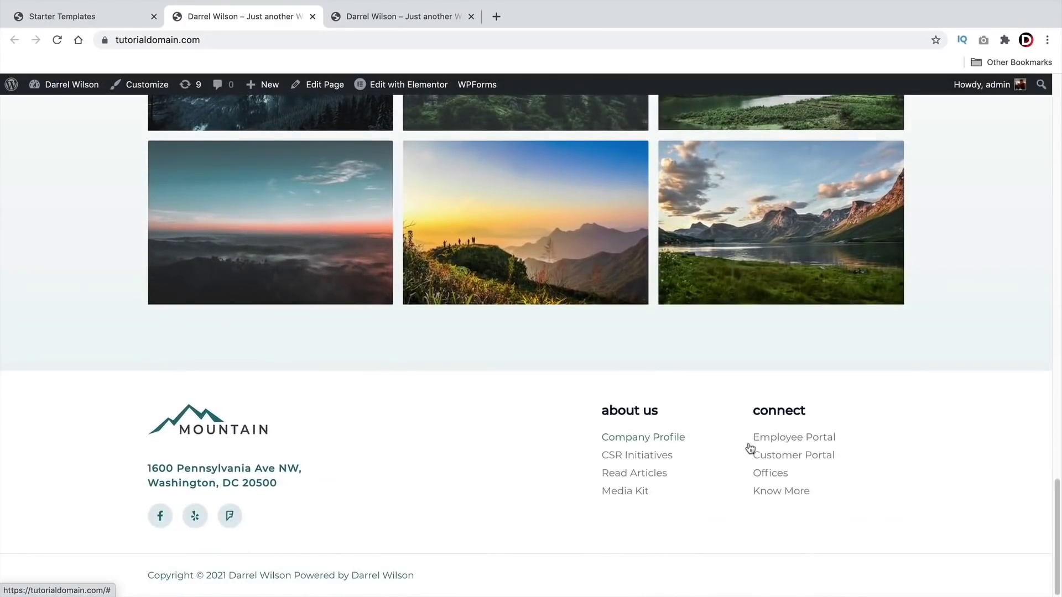
scroll(750, 447, up, 6)
scroll(750, 448, up, 12)
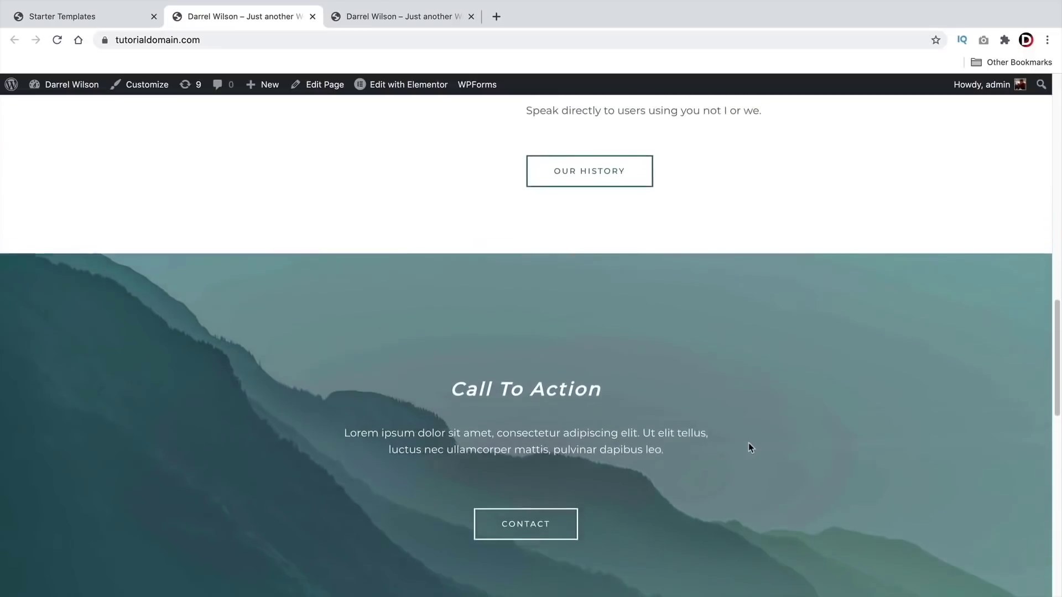
scroll(748, 442, up, 5)
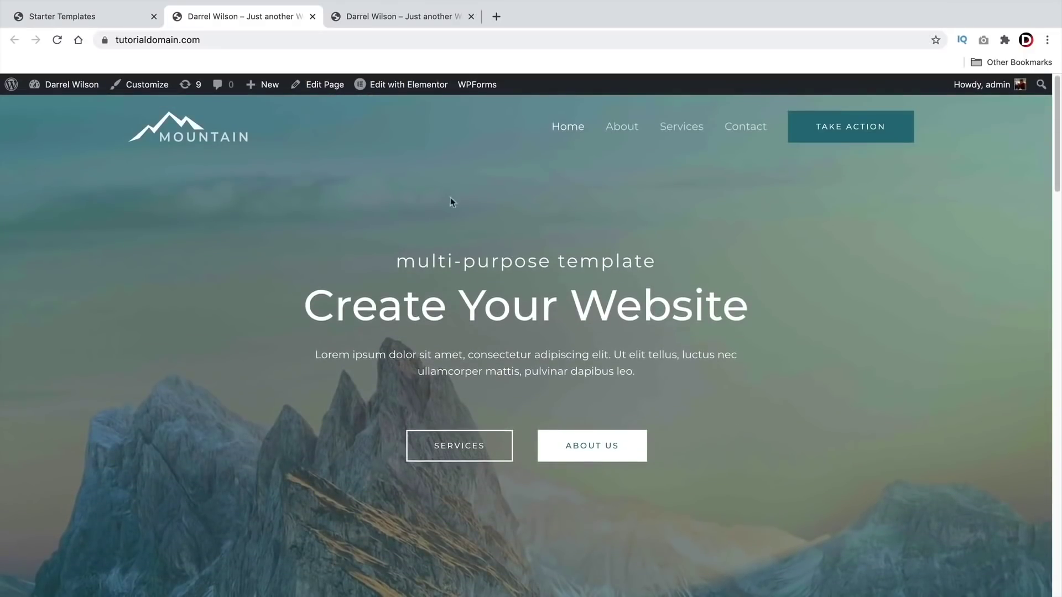
mouse_move(396, 89)
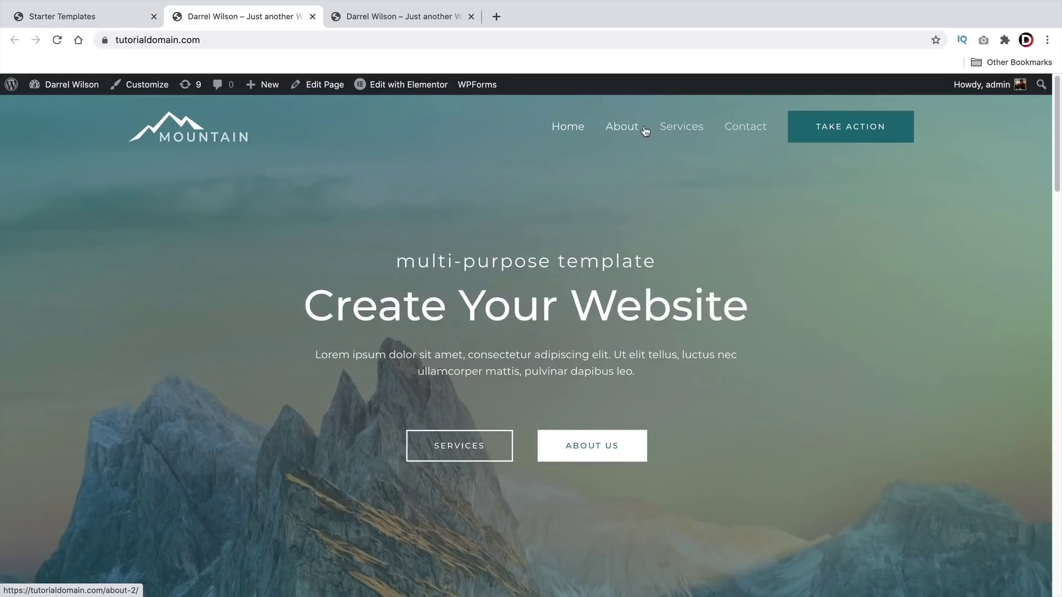
- Create a new page from the live site and title it "terms"
mouse_move(262, 91)
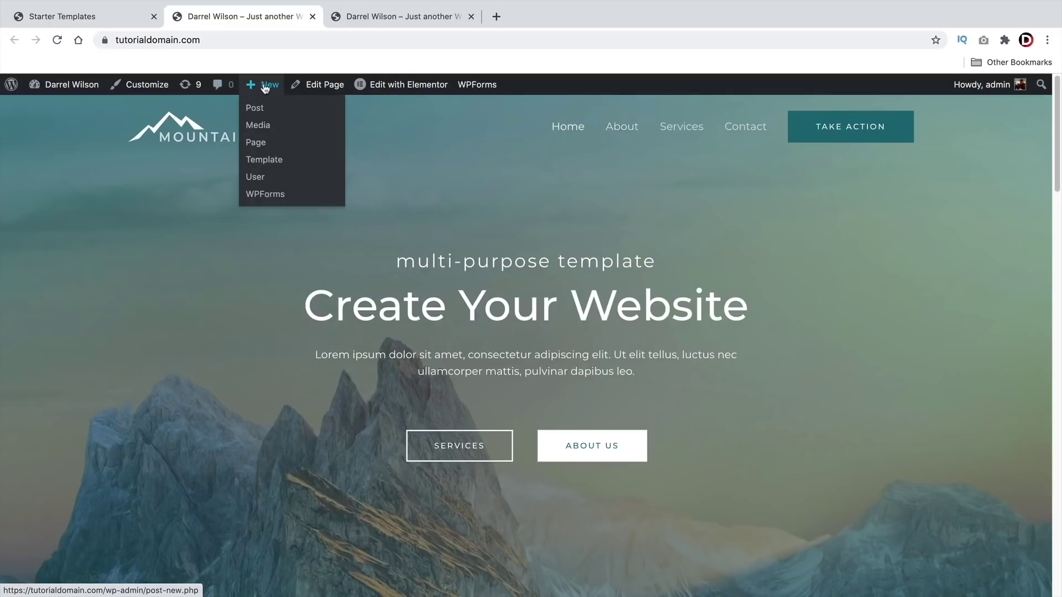
click(264, 145)
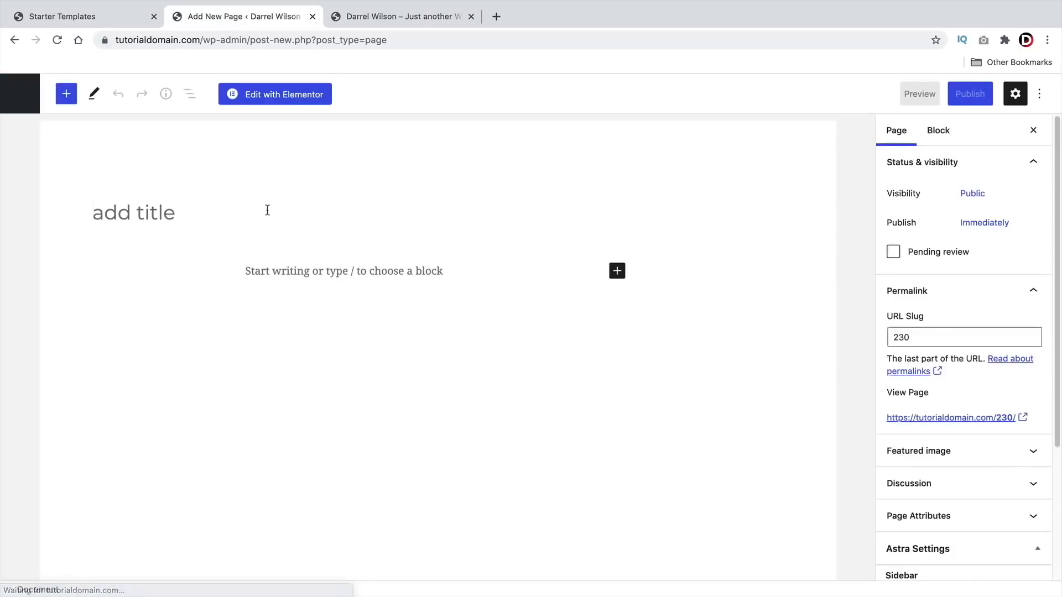
text(terms)
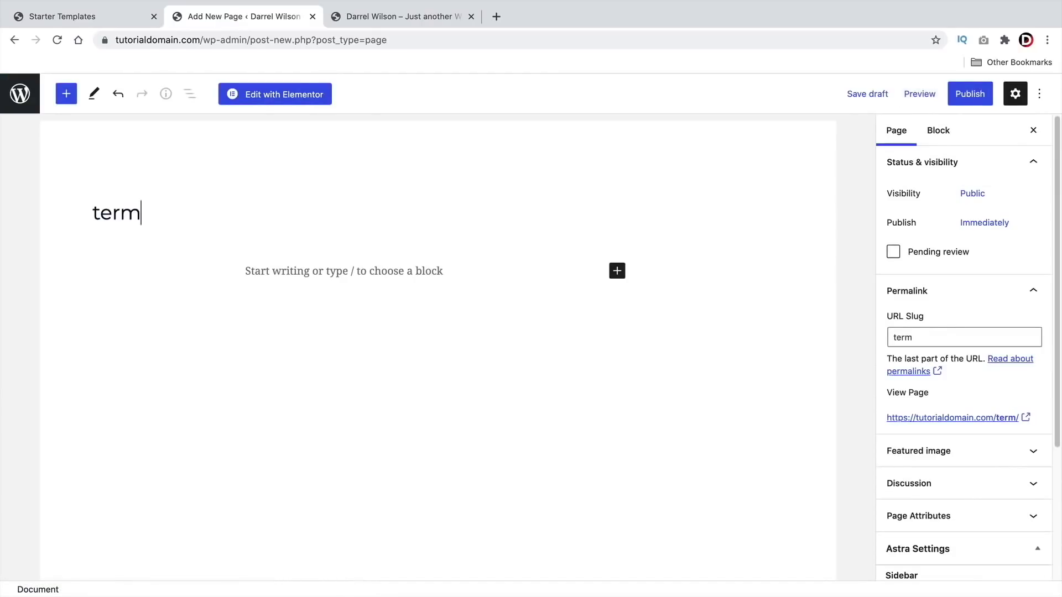
key(BackSpace)
key(BackSpace)
key(BackSpace)
key(BackSpace)
key(BackSpace)
text(te)
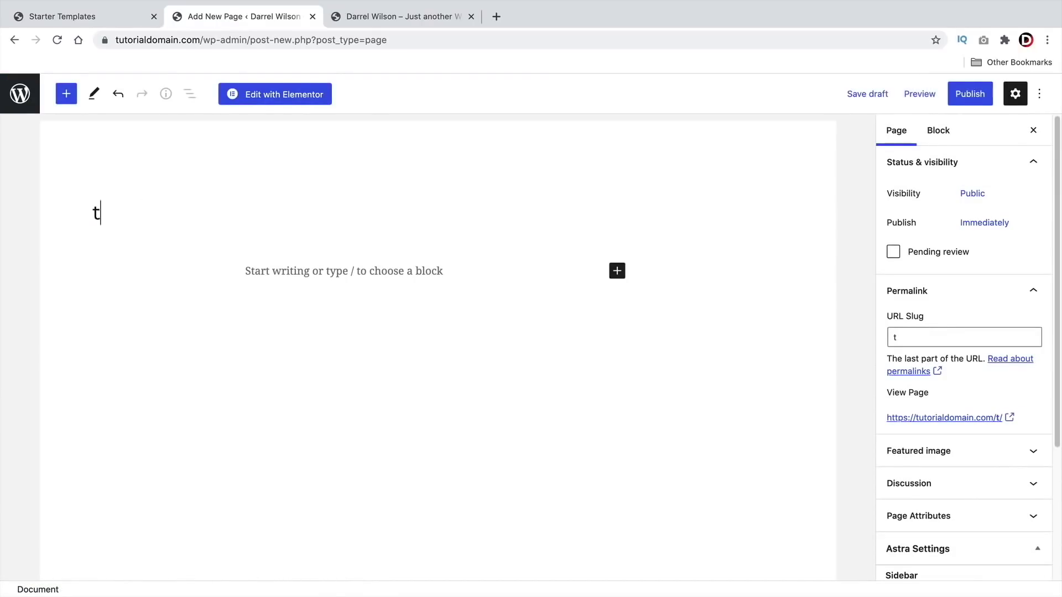
key(BackSpace)
key(BackSpace)
text(ter)
key(BackSpace)
key(BackSpace)
key(BackSpace)
text(terms)
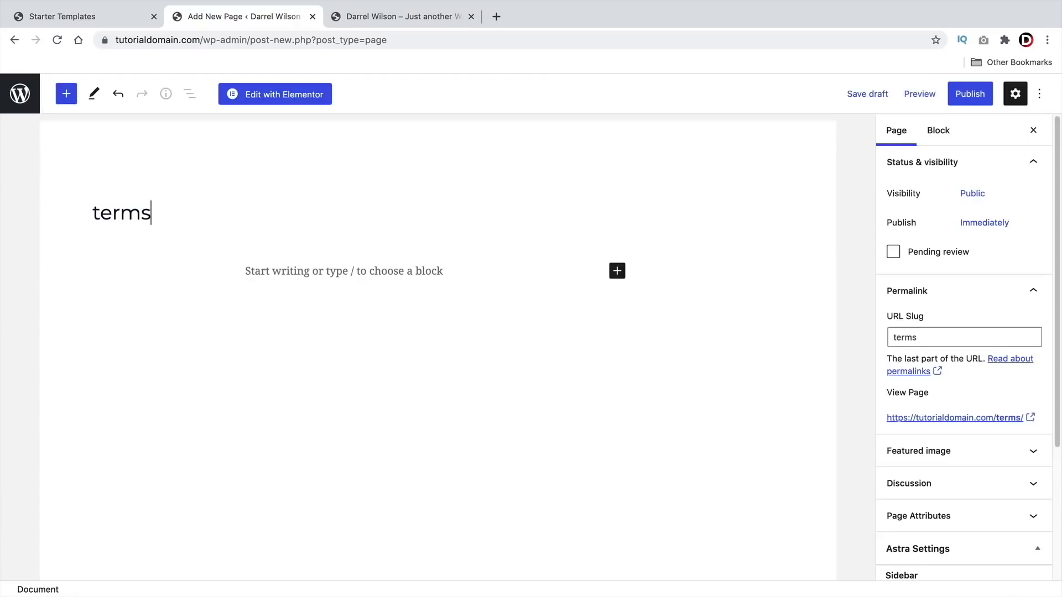
- Set the terms page to No Sidebar and a Full Width / Stretched content layout, and publish it
scroll(894, 450, down, 4)
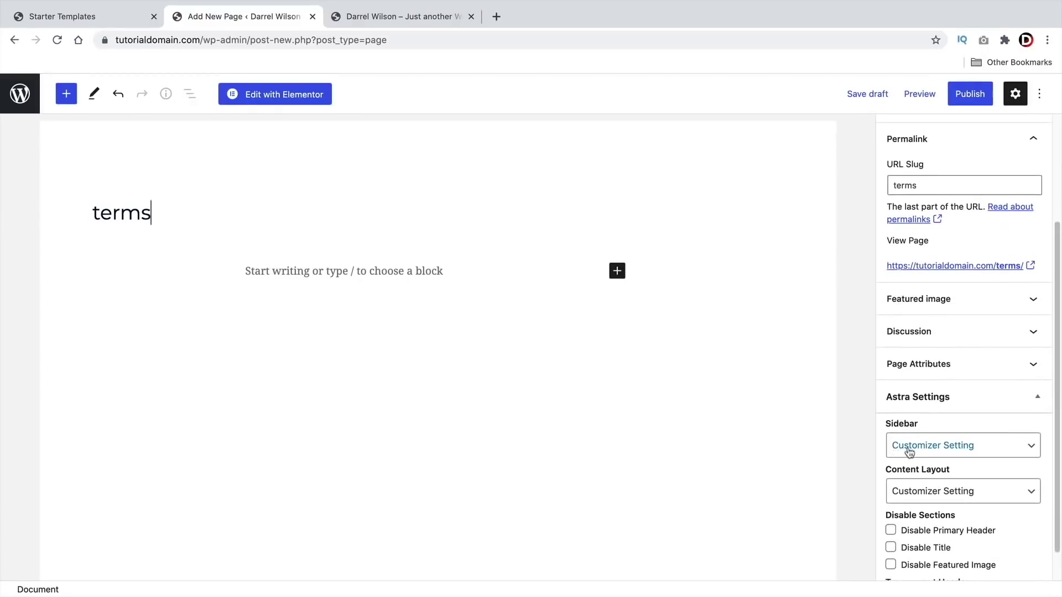
click(915, 446)
click(916, 482)
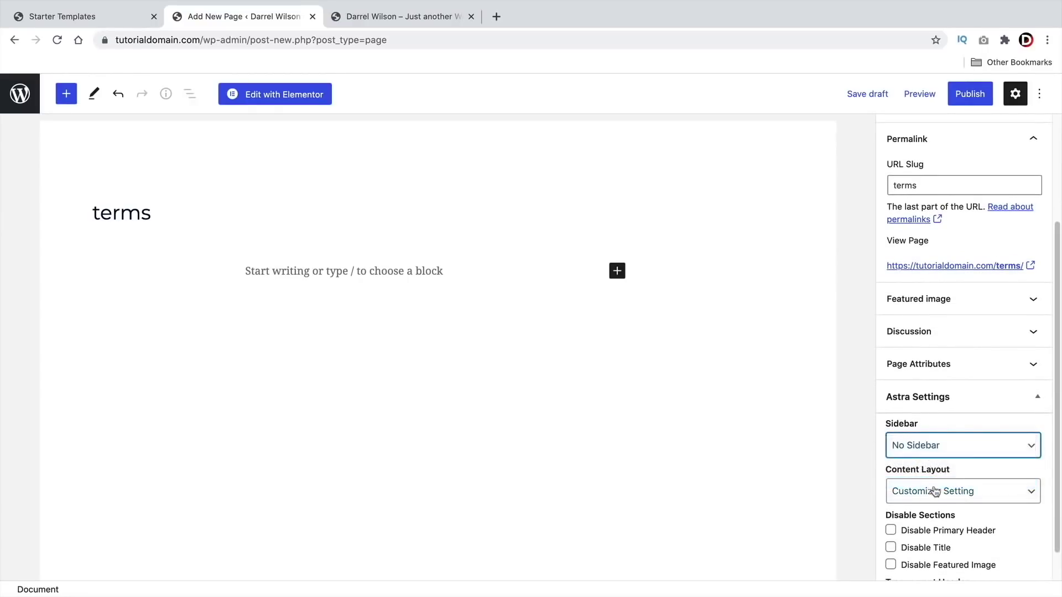
click(915, 491)
click(937, 541)
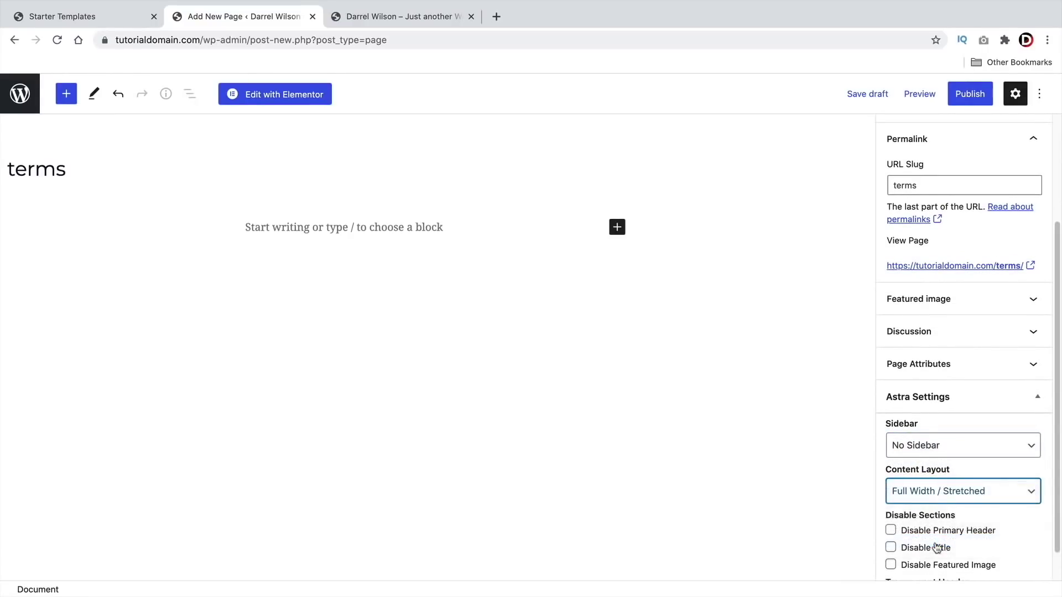
click(965, 98)
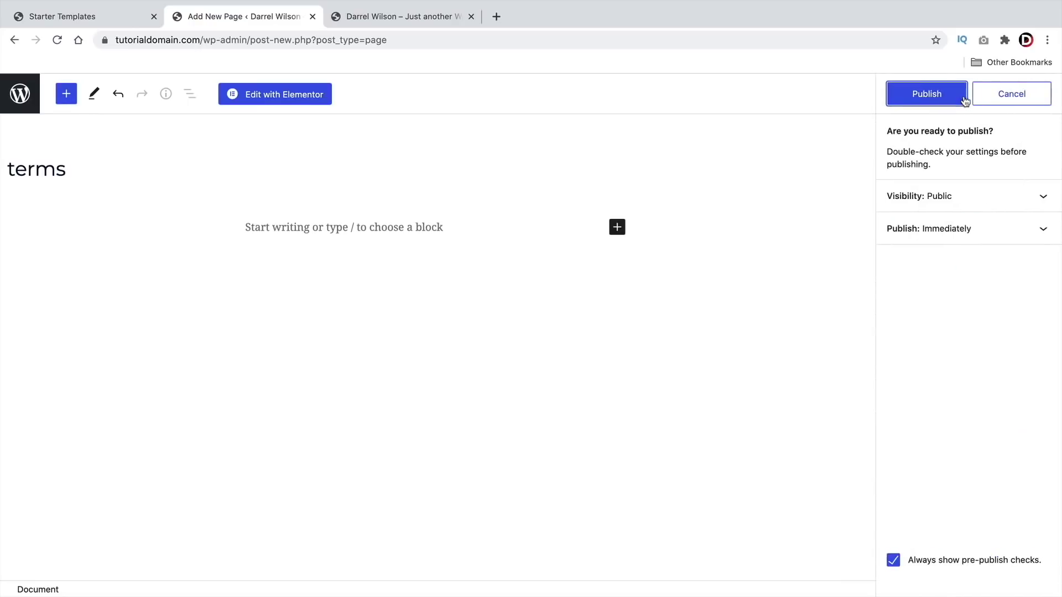
click(943, 99)
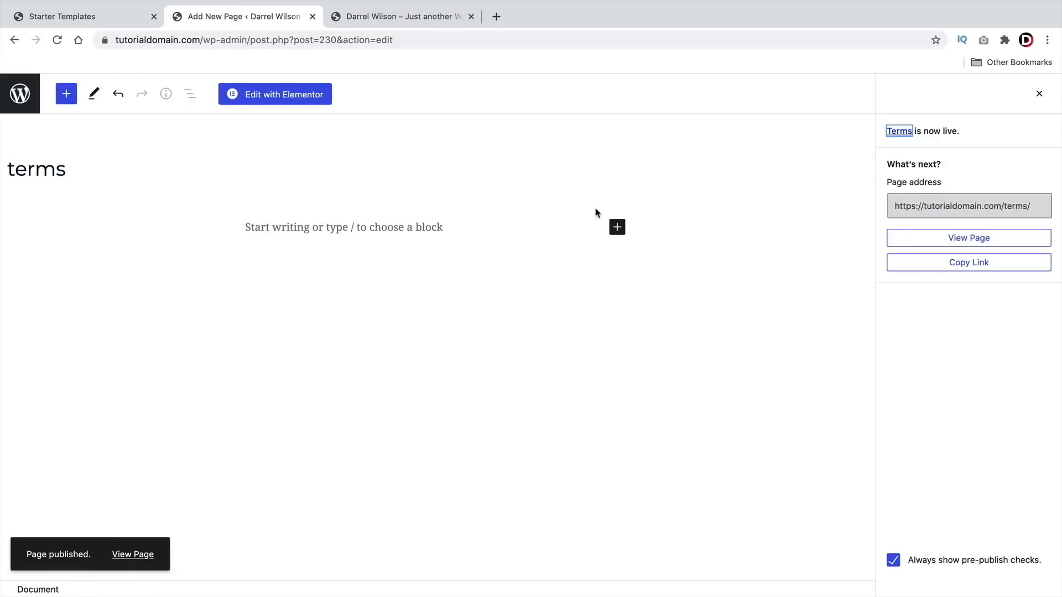
- Close the Mountain import message in the Starter Templates tab and visit the site's home page
click(76, 18)
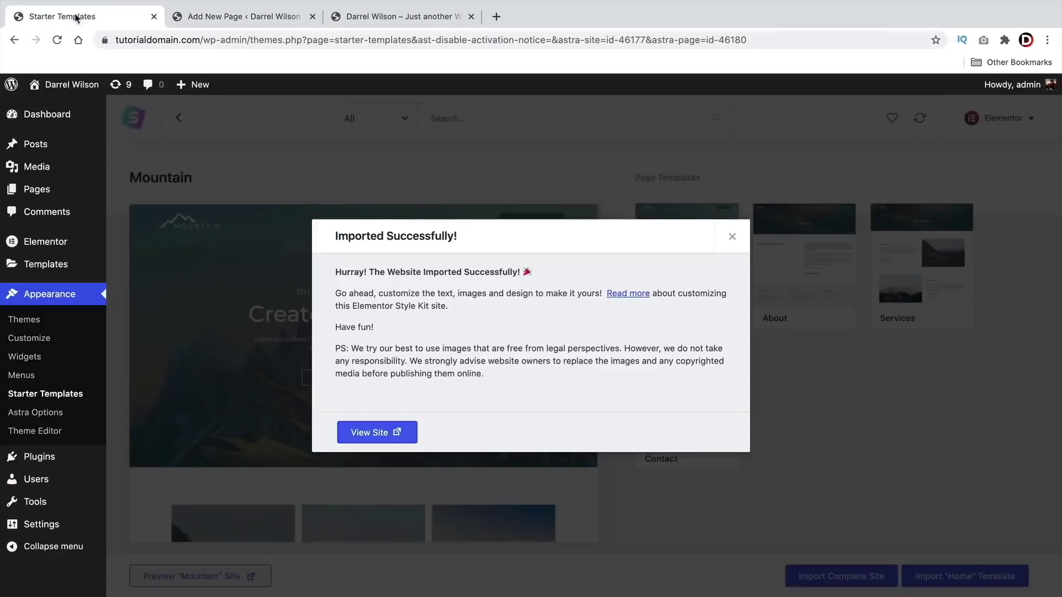
click(732, 237)
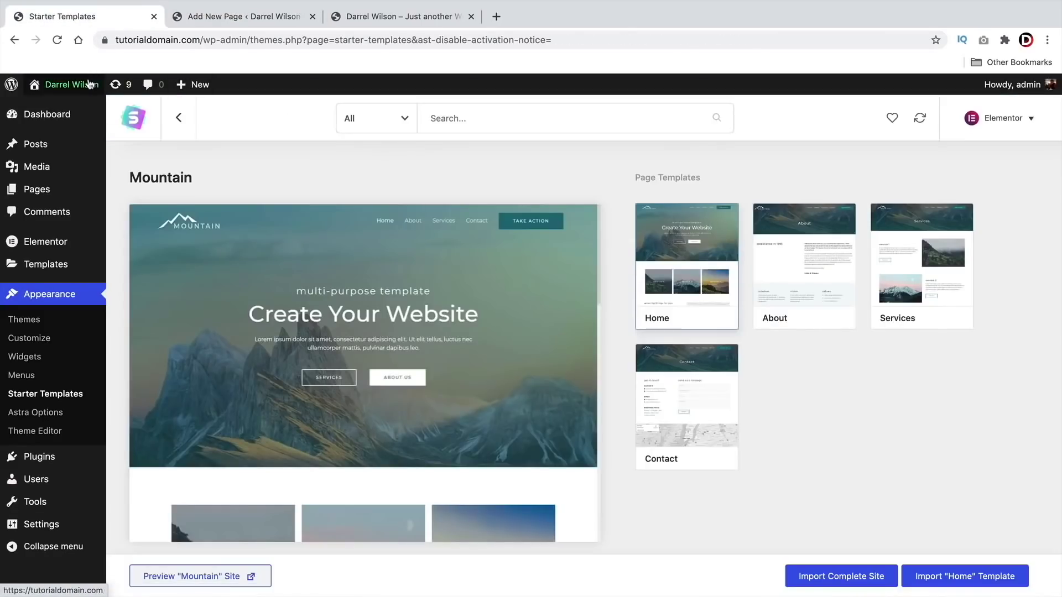
mouse_move(89, 84)
click(87, 110)
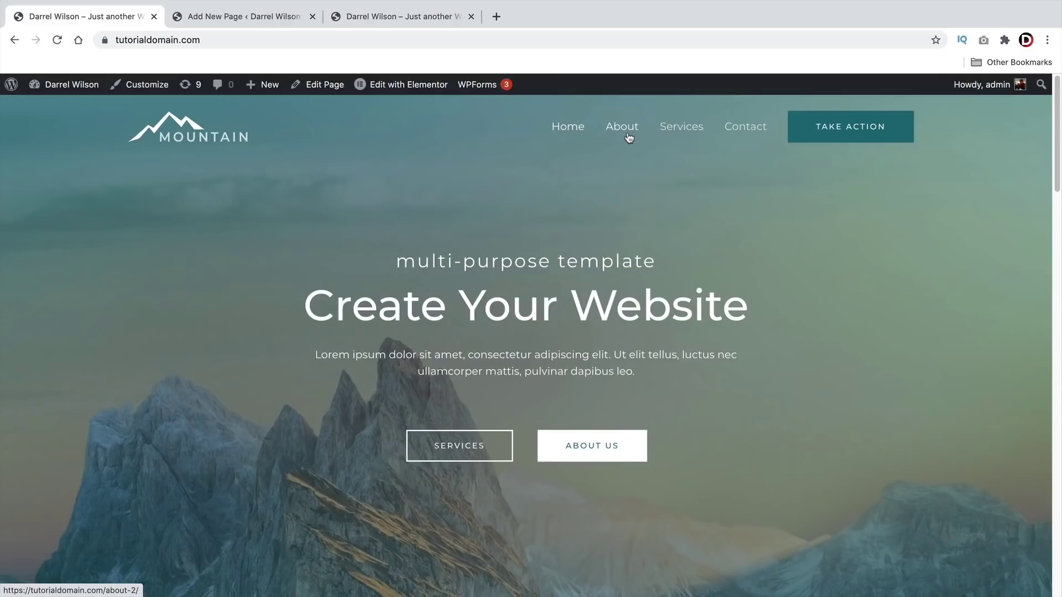
scroll(533, 407, down, 3)
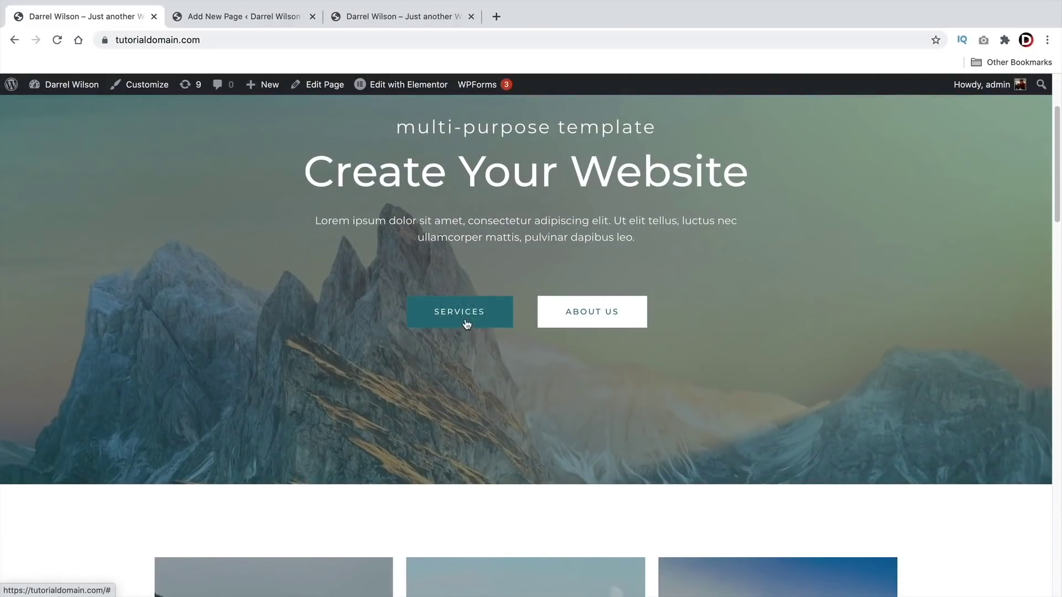
- View the published Terms page and copy its web address
click(246, 18)
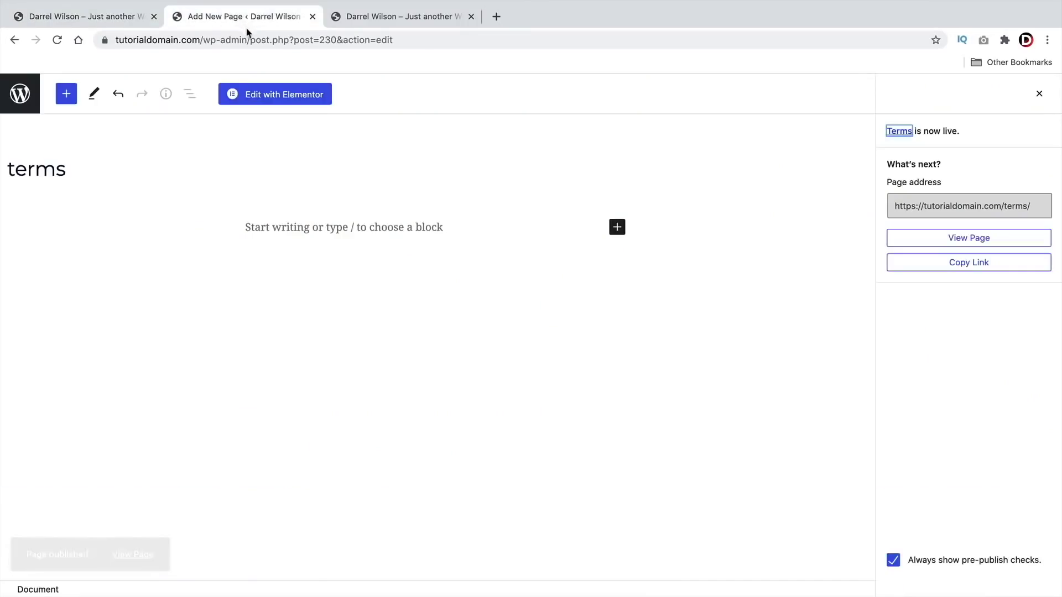
click(943, 245)
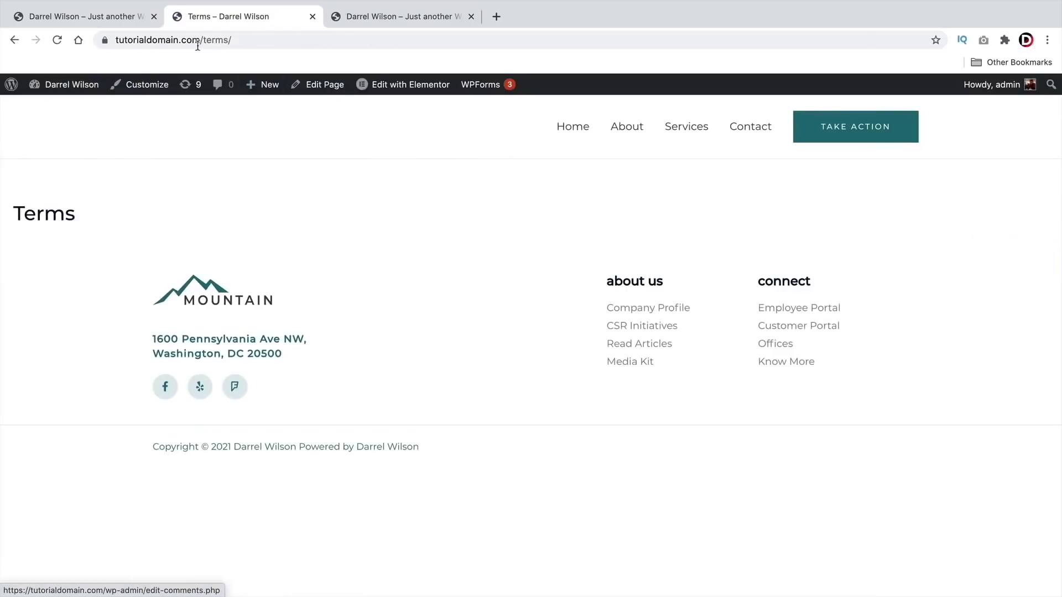
click(194, 39)
right_click(199, 41)
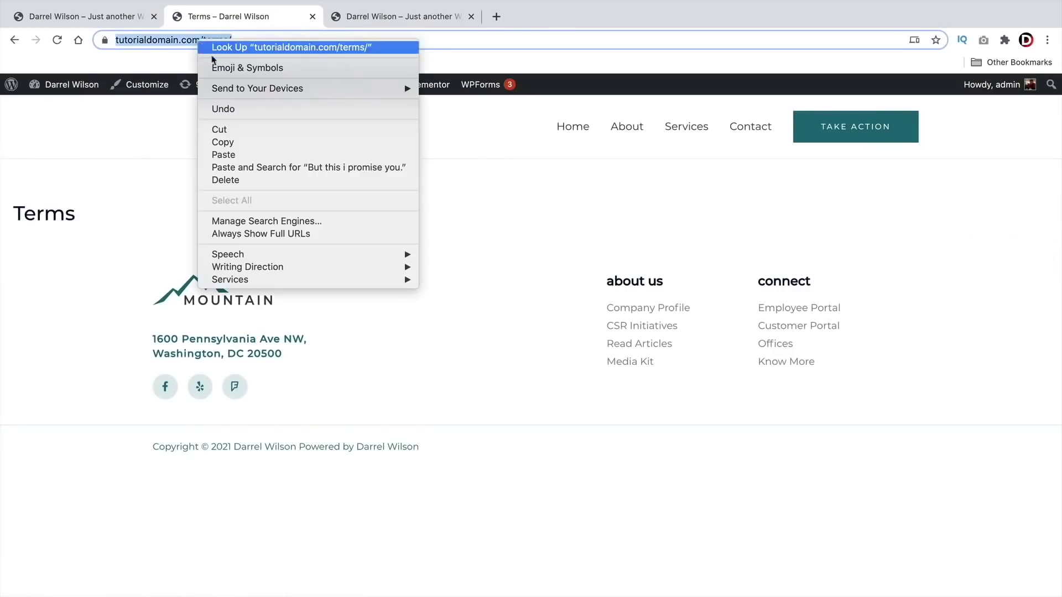
click(234, 142)
- Return to the home page's browser tab and open the WordPress dashboard from there
click(123, 20)
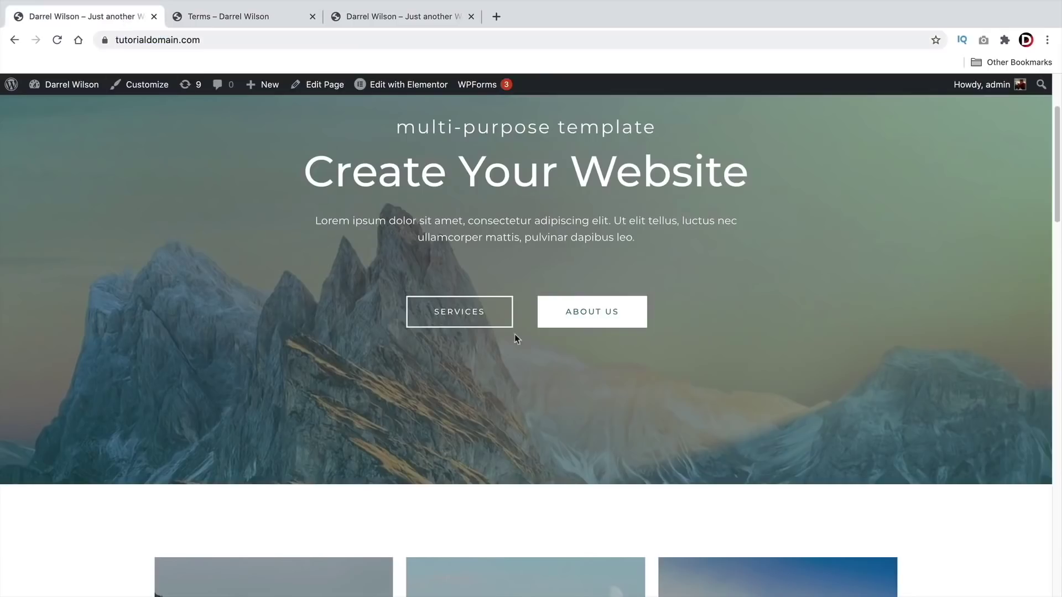
scroll(451, 310, up, 2)
scroll(452, 313, up, 1)
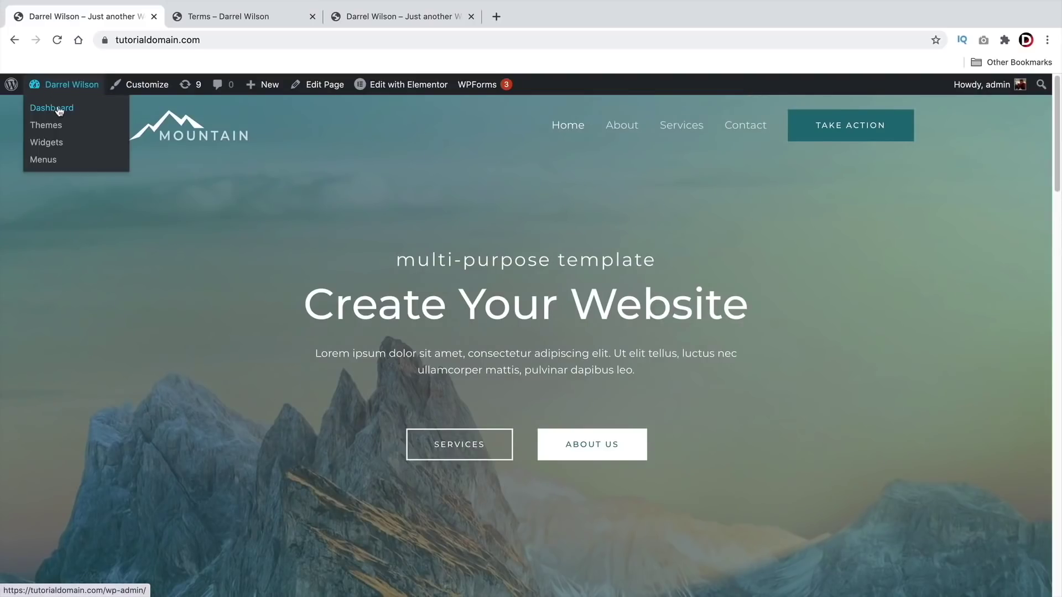
click(59, 110)
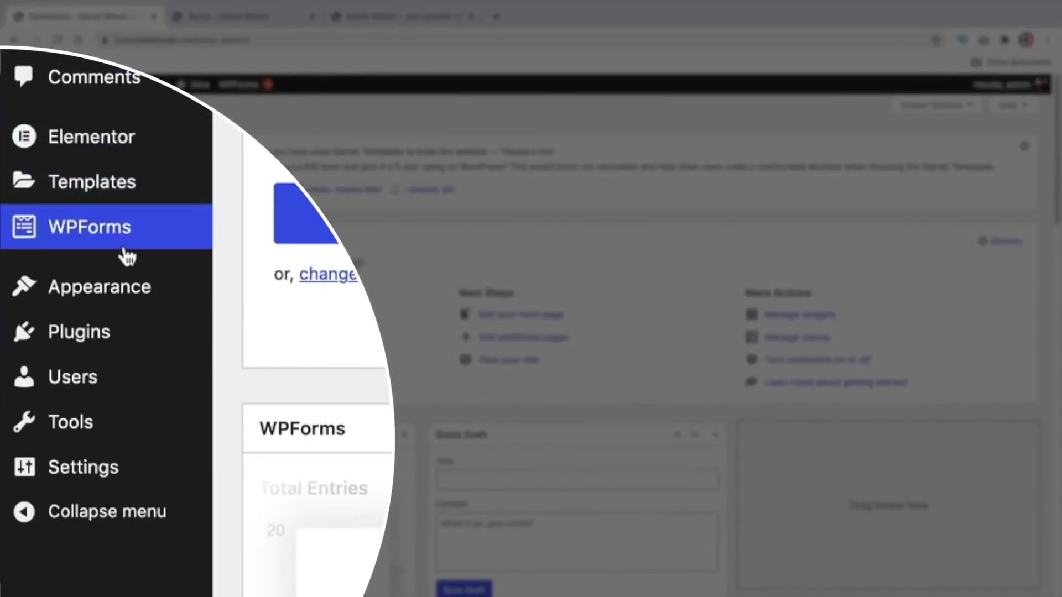
- Open the site's menu editor and add the Elementor versions of the About, Services and Contact pages to the Primary Menu
mouse_move(132, 293)
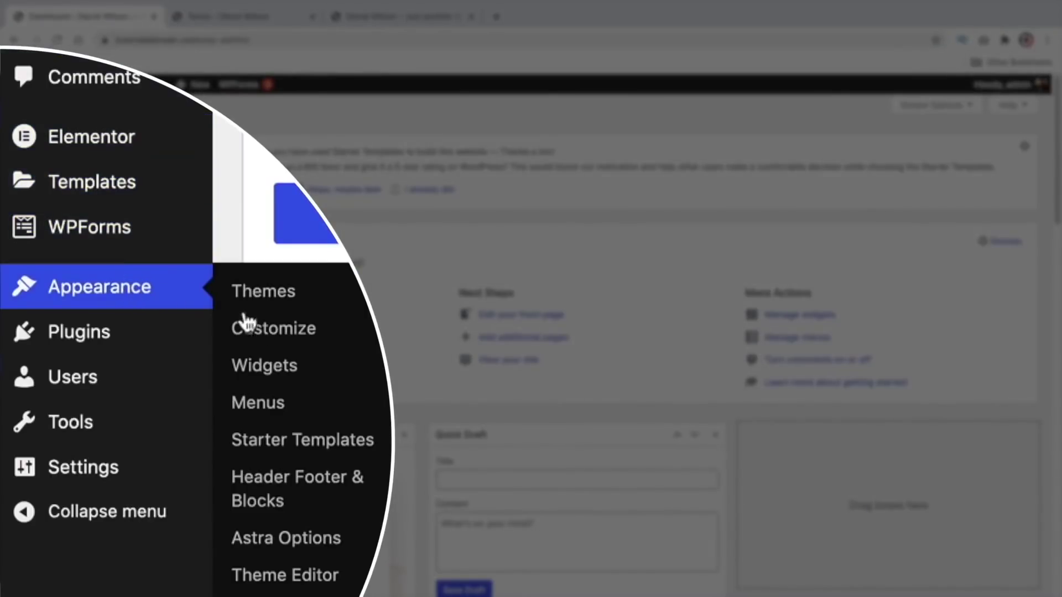
click(271, 412)
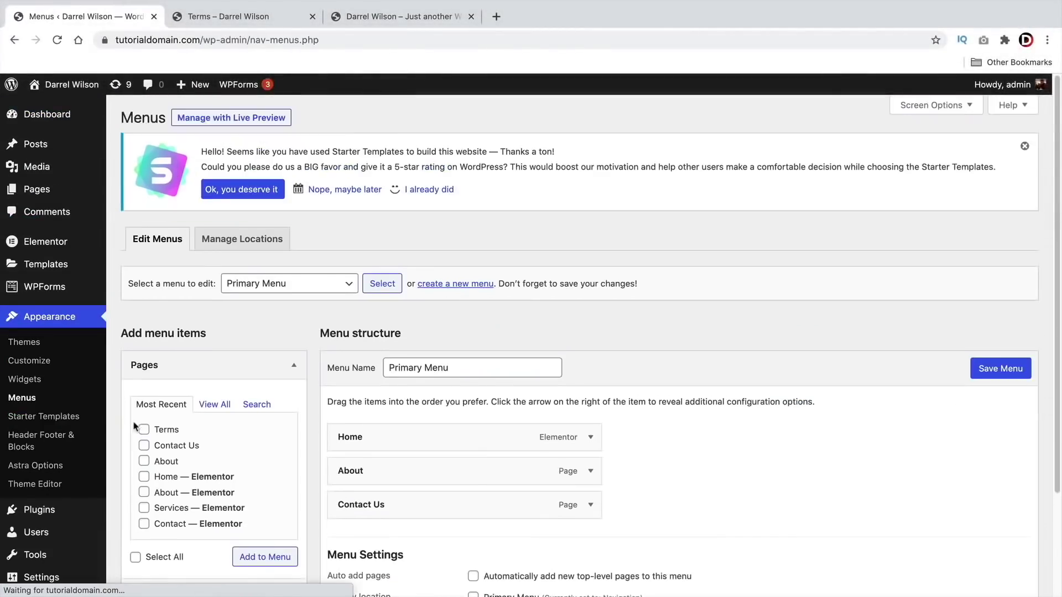
scroll(417, 507, down, 2)
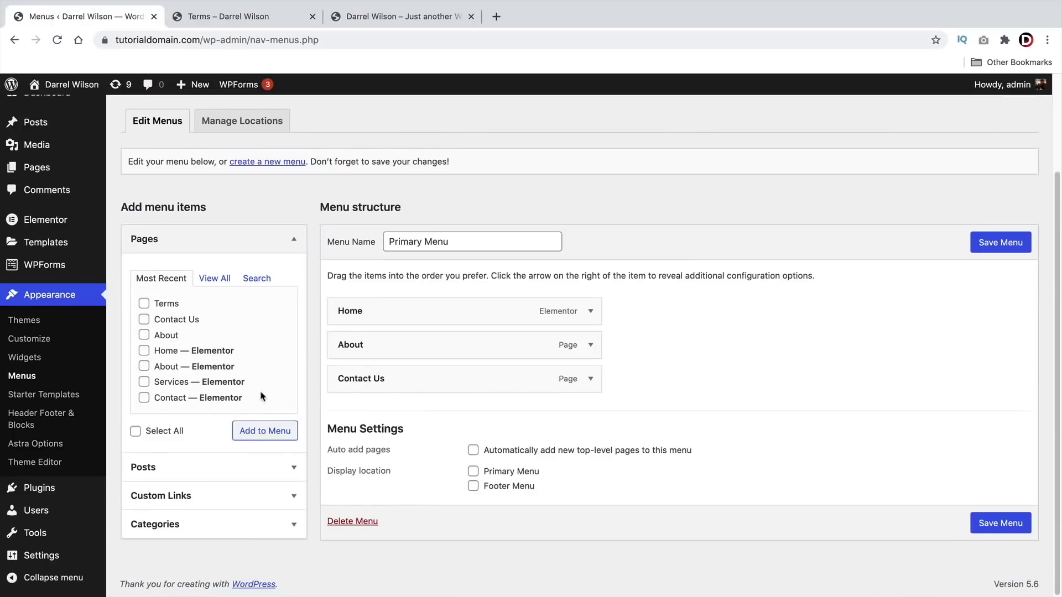
click(144, 366)
click(144, 381)
click(145, 397)
click(279, 436)
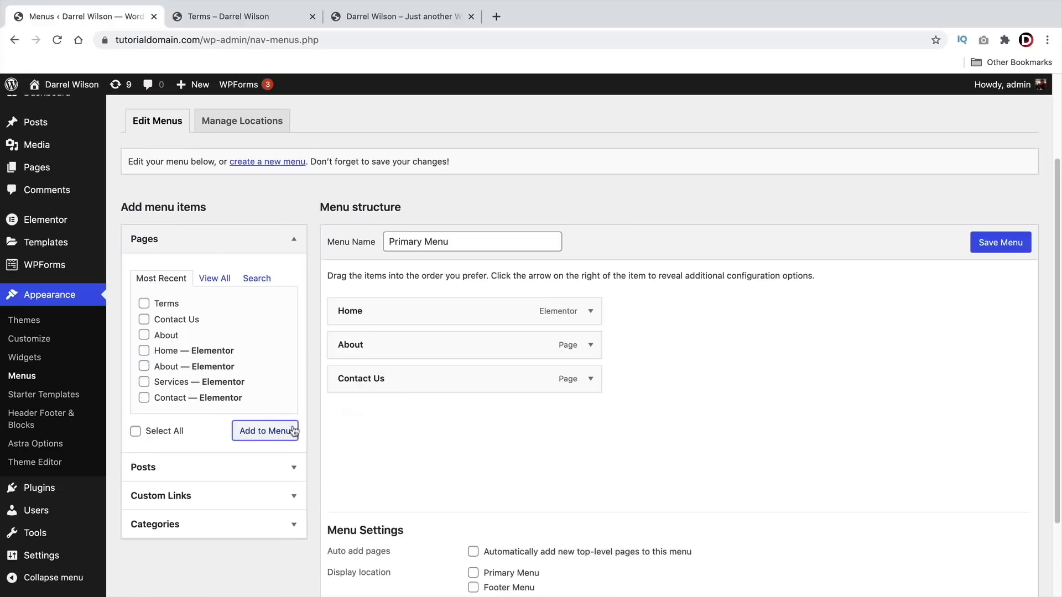
- Add the Terms page to the Primary Menu and nest it as a sub item under Contact
click(155, 309)
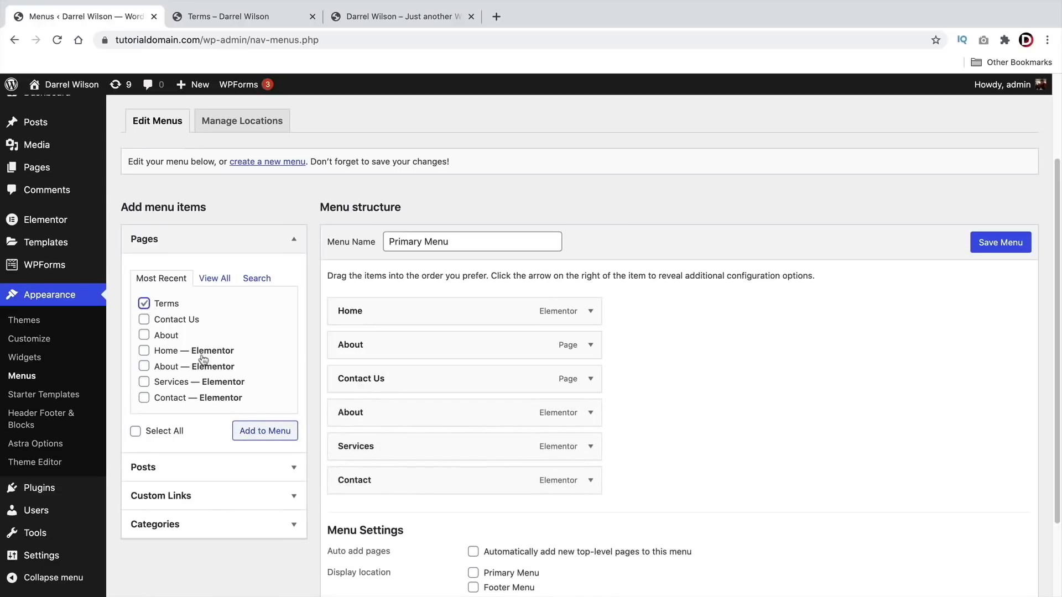
click(262, 435)
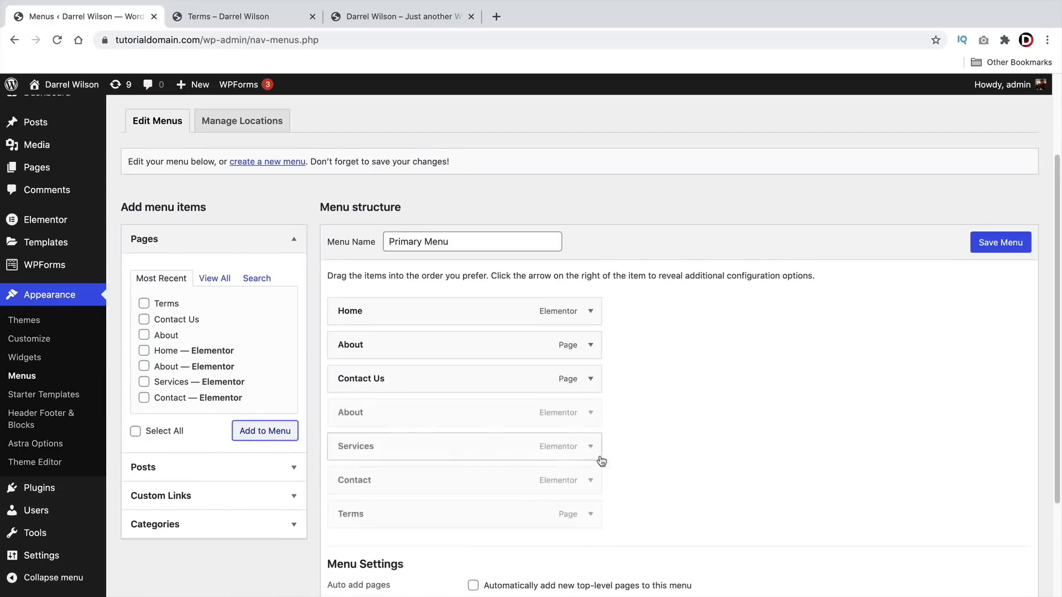
scroll(601, 461, down, 3)
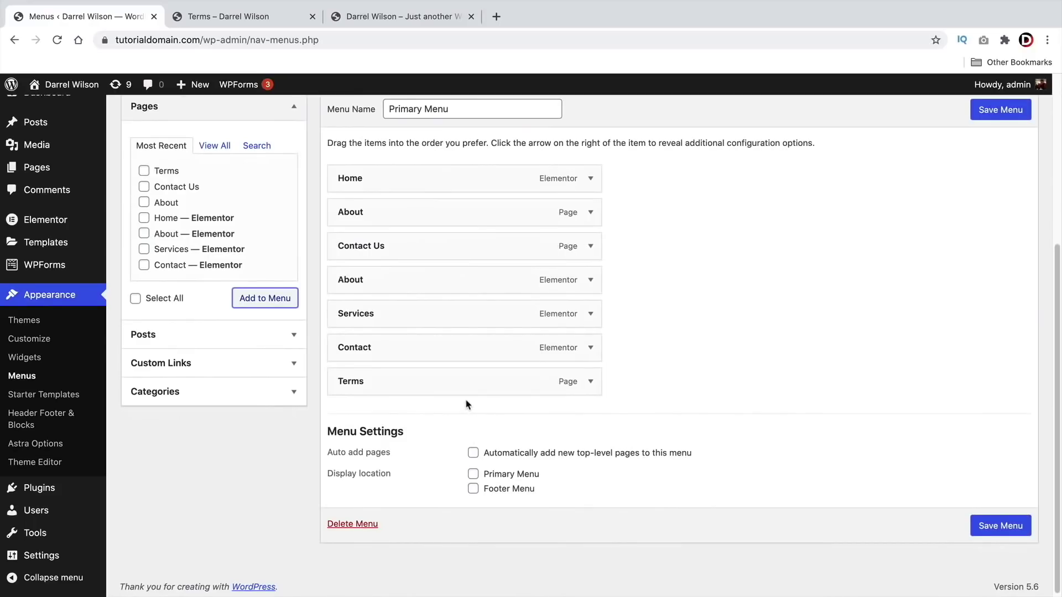
drag(360, 384, 391, 409)
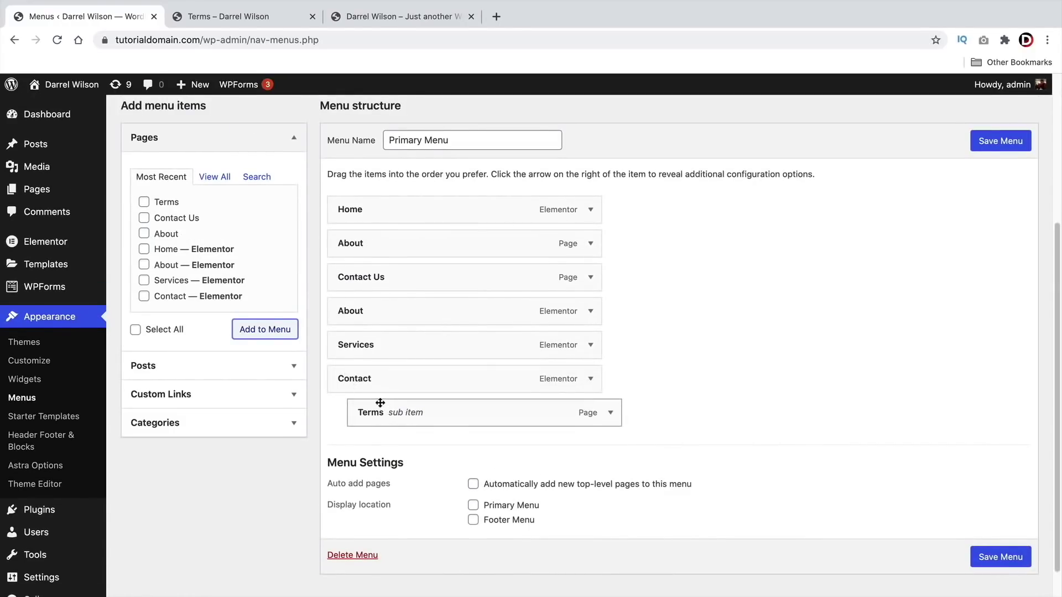
- Remove the original non-Elementor About and Contact Us items from the Primary Menu
click(590, 243)
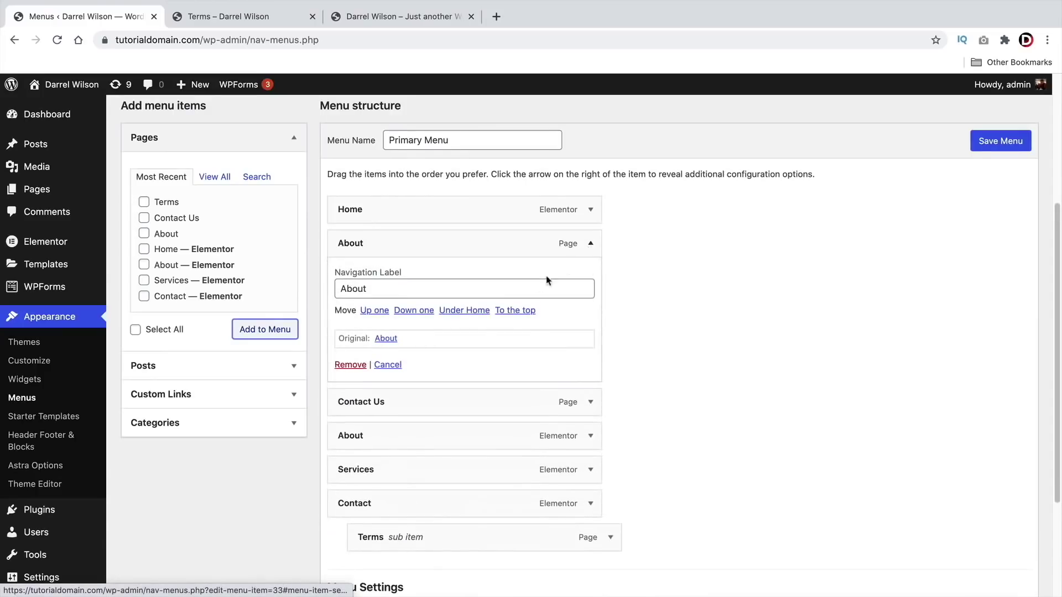
click(348, 364)
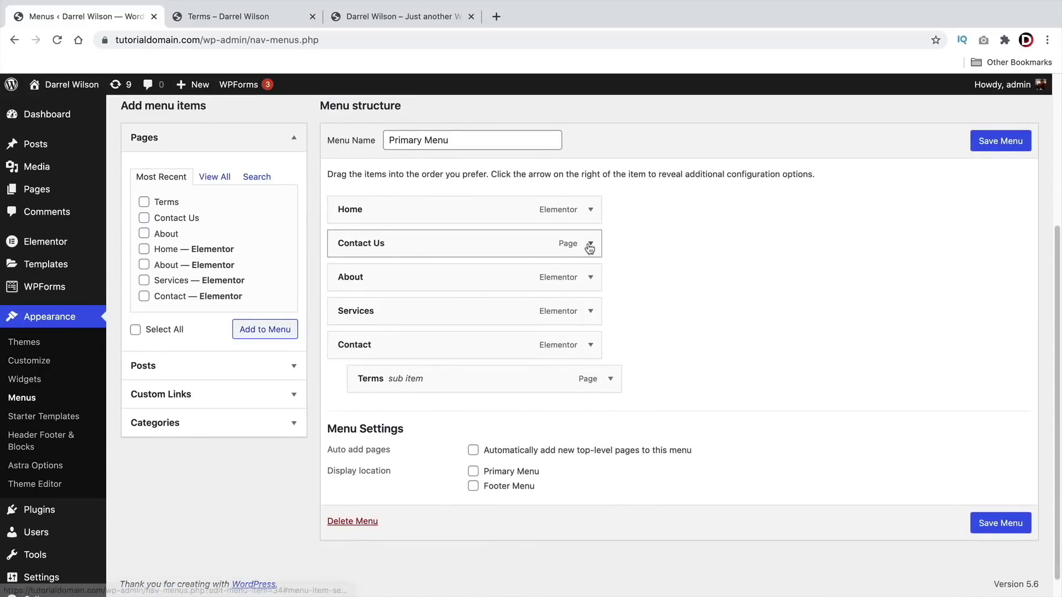
click(590, 247)
click(350, 364)
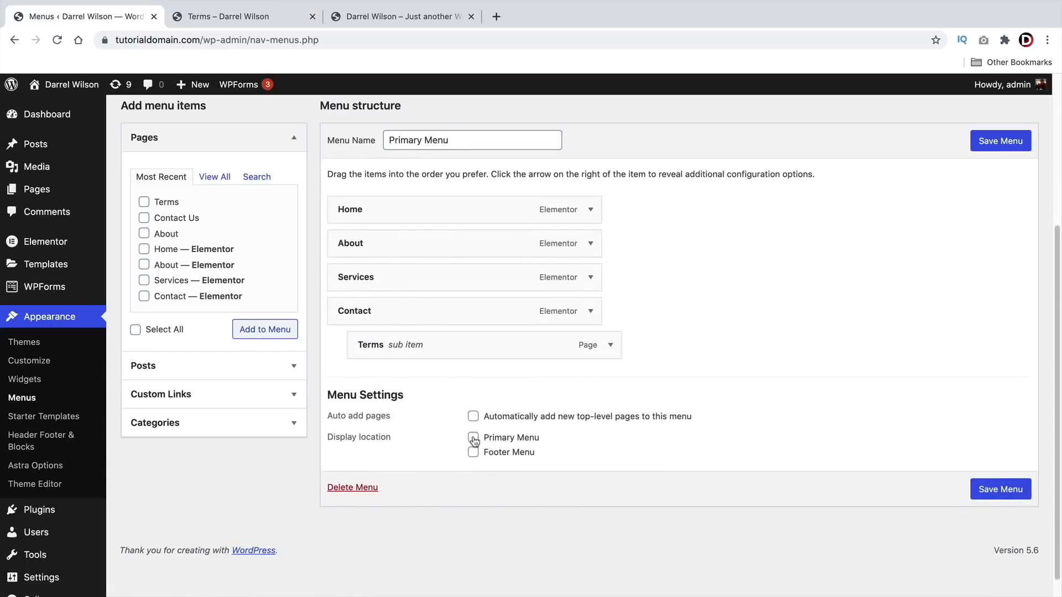
- Assign the menu to the Primary Menu display location, make Terms a top-level item, and save the menu
click(473, 438)
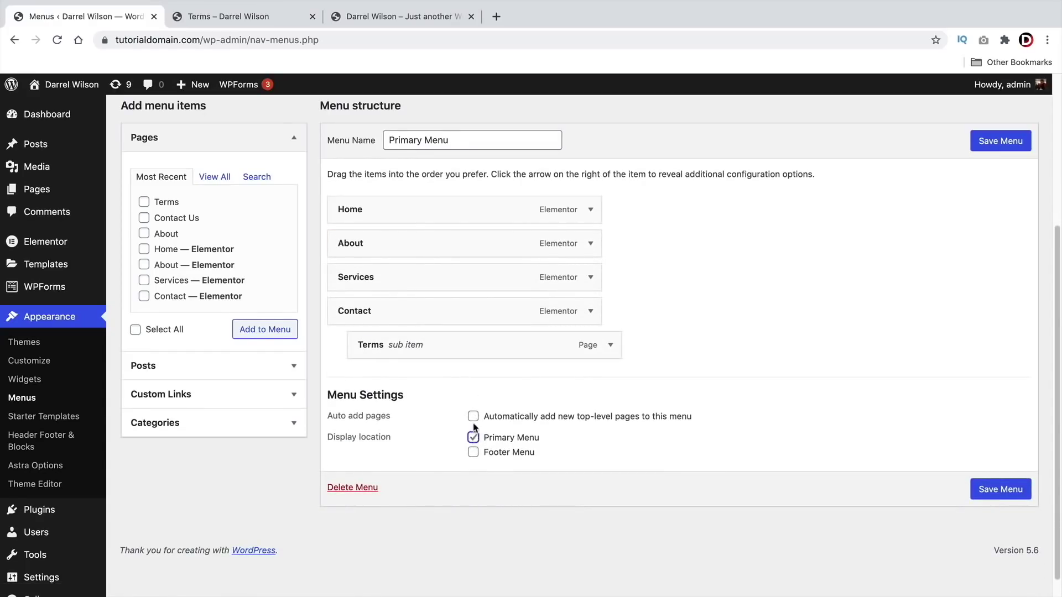
click(1007, 148)
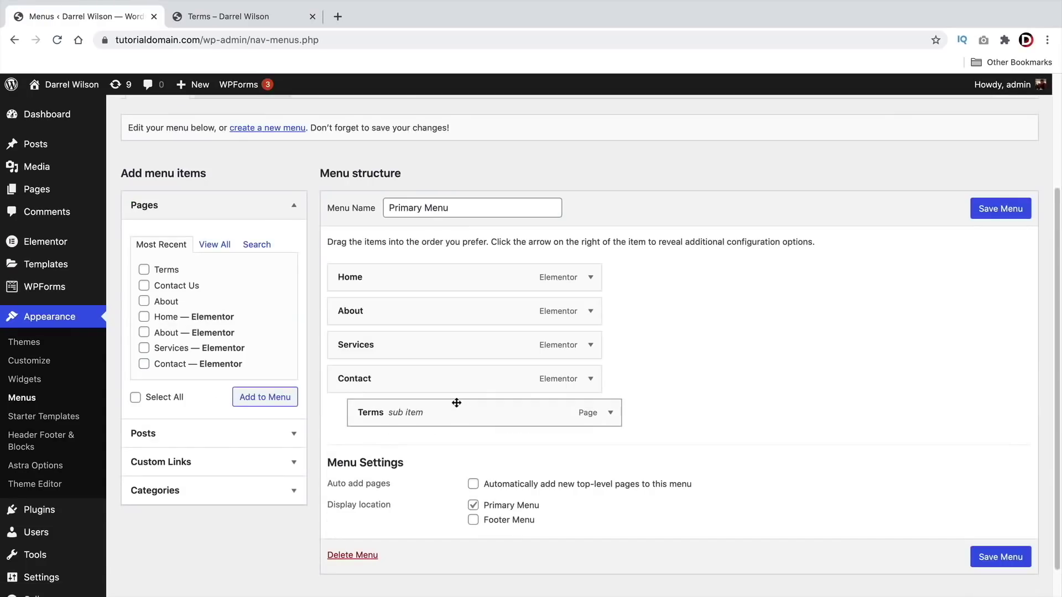
drag(456, 402, 426, 406)
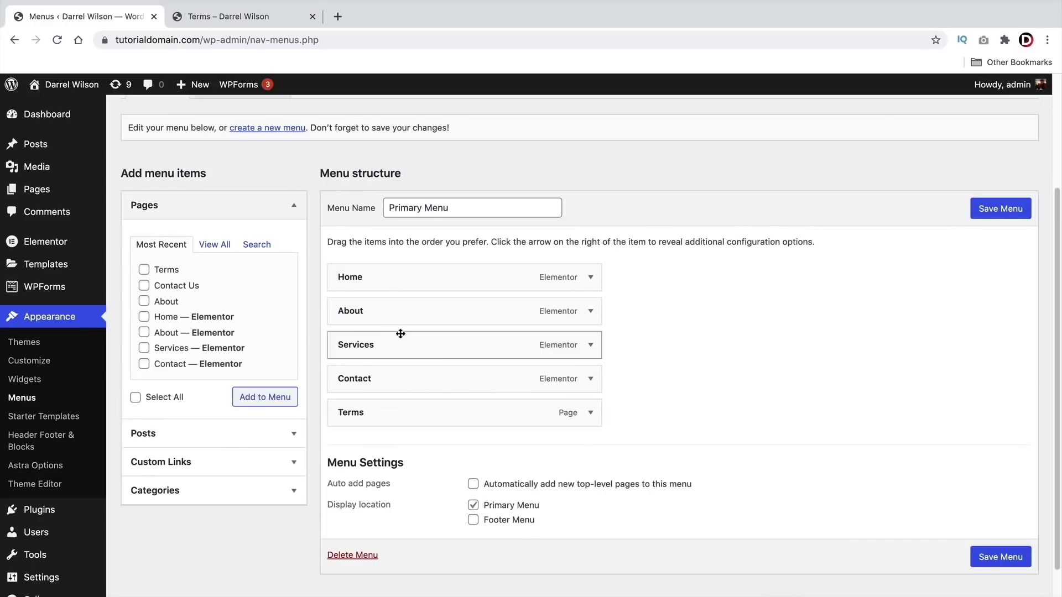
click(1005, 209)
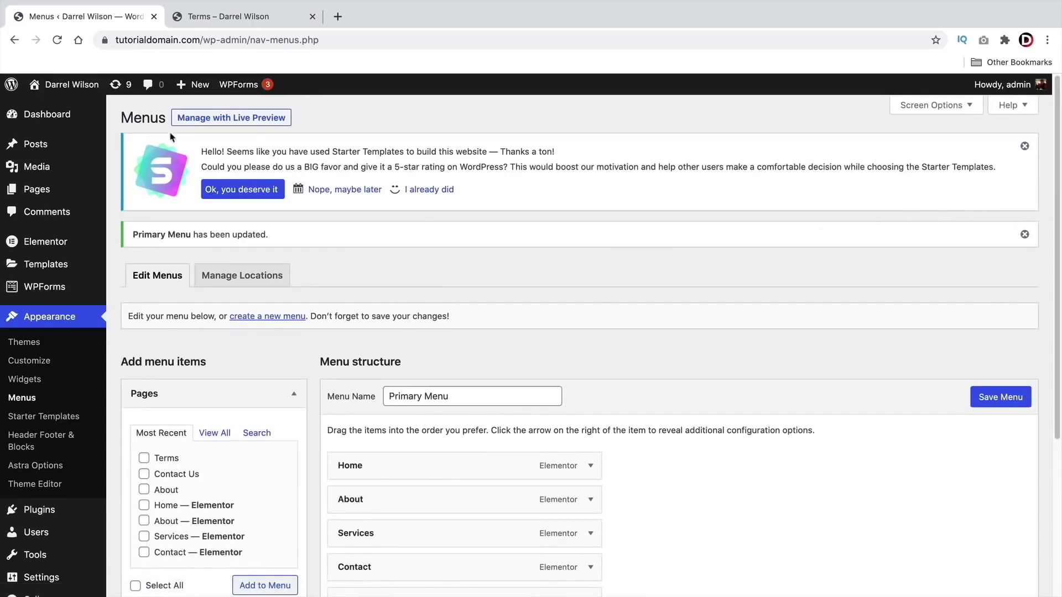
- Visit the live site, open the Terms page from its navigation, and examine the page title
mouse_move(66, 84)
click(50, 106)
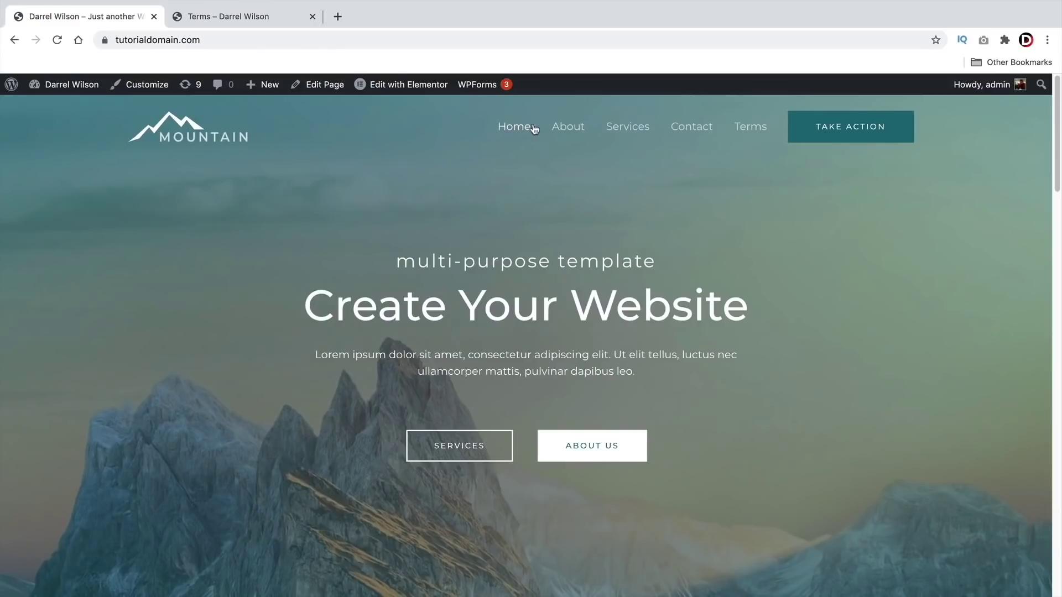
click(745, 129)
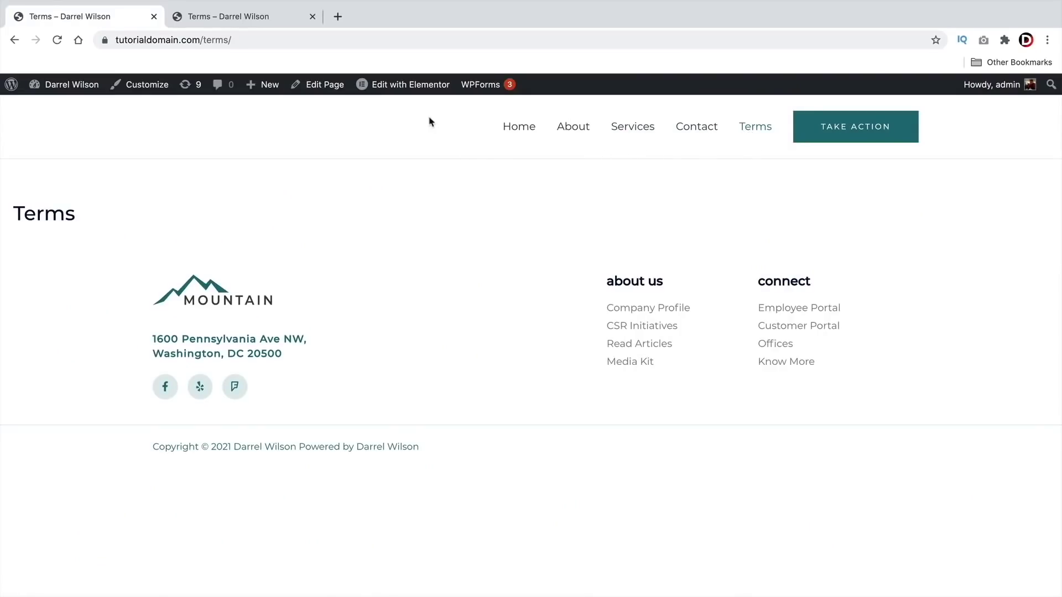
mouse_move(417, 89)
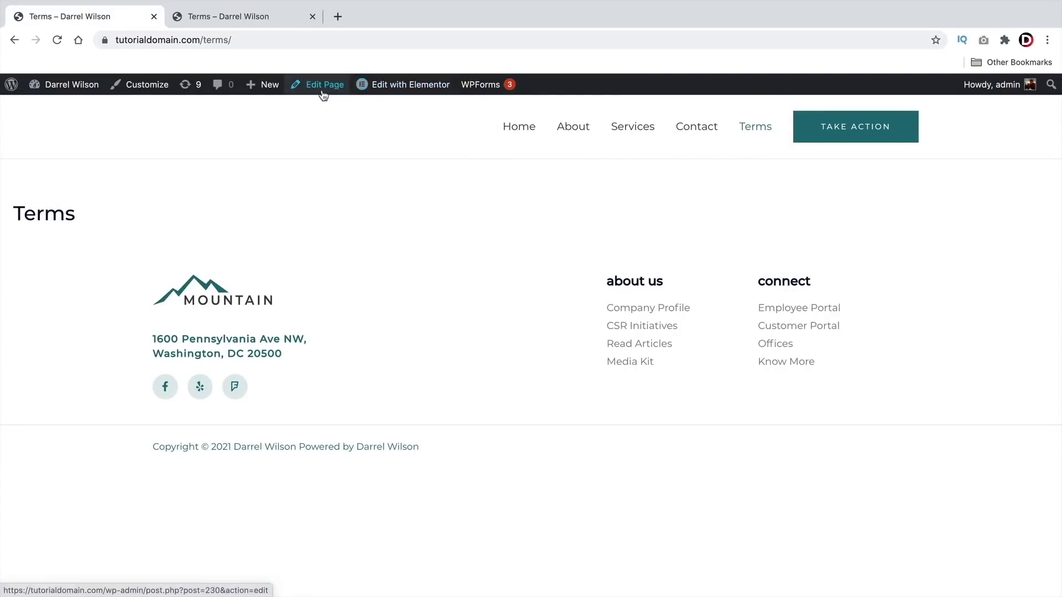
drag(87, 216, 8, 214)
click(19, 214)
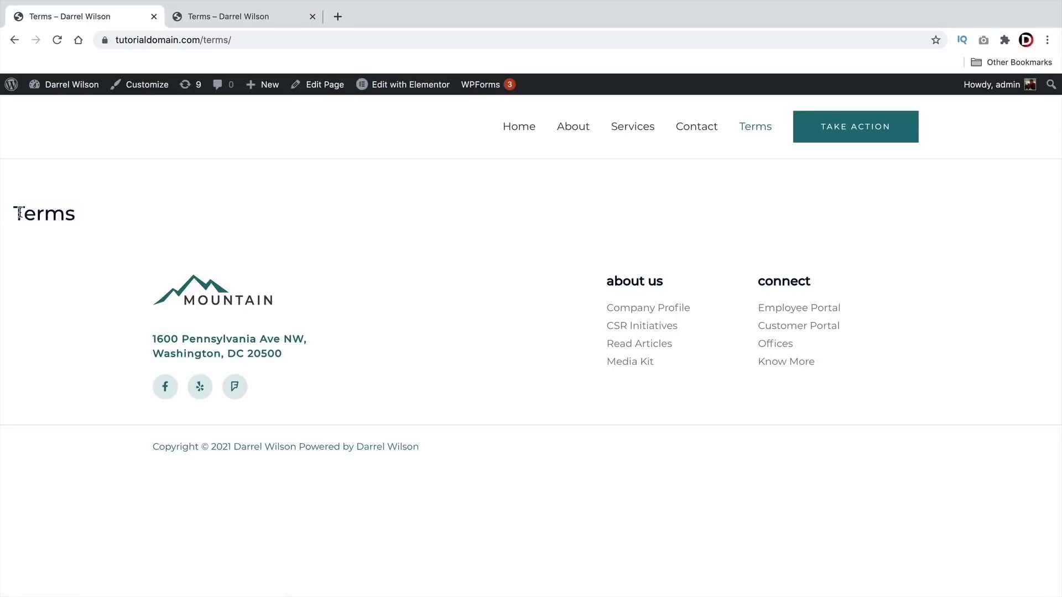
double_click(19, 214)
click(46, 205)
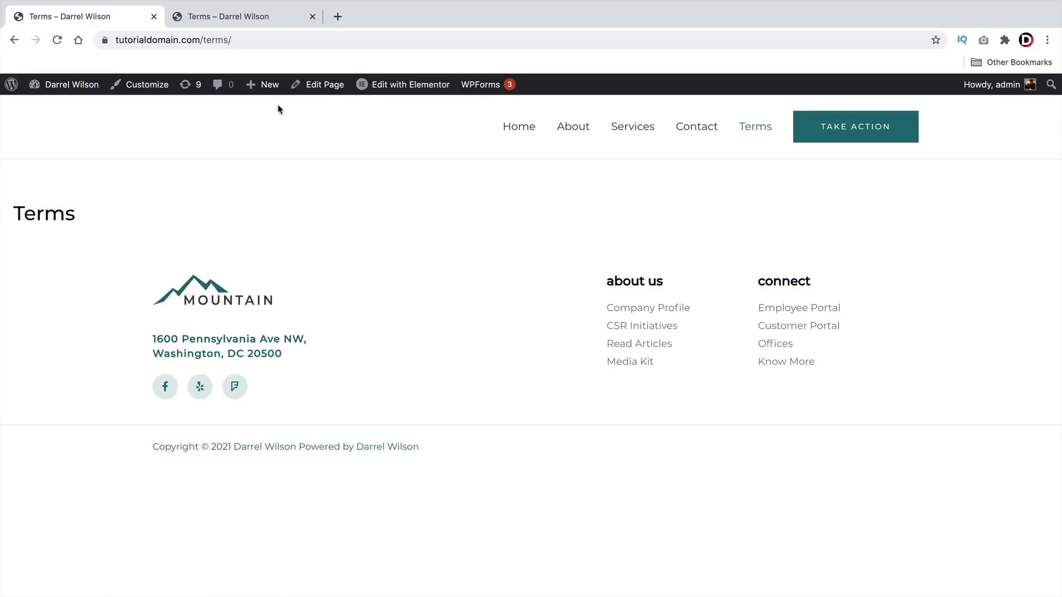
- Open the Terms page for editing, disable its title in the Astra settings, and update the page
click(312, 87)
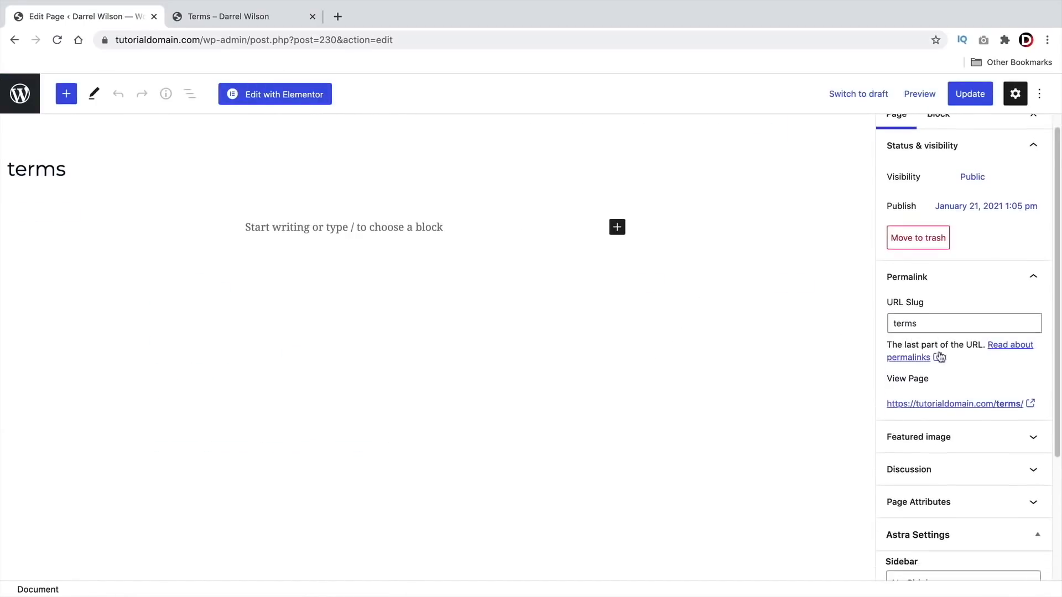
scroll(879, 354, down, 4)
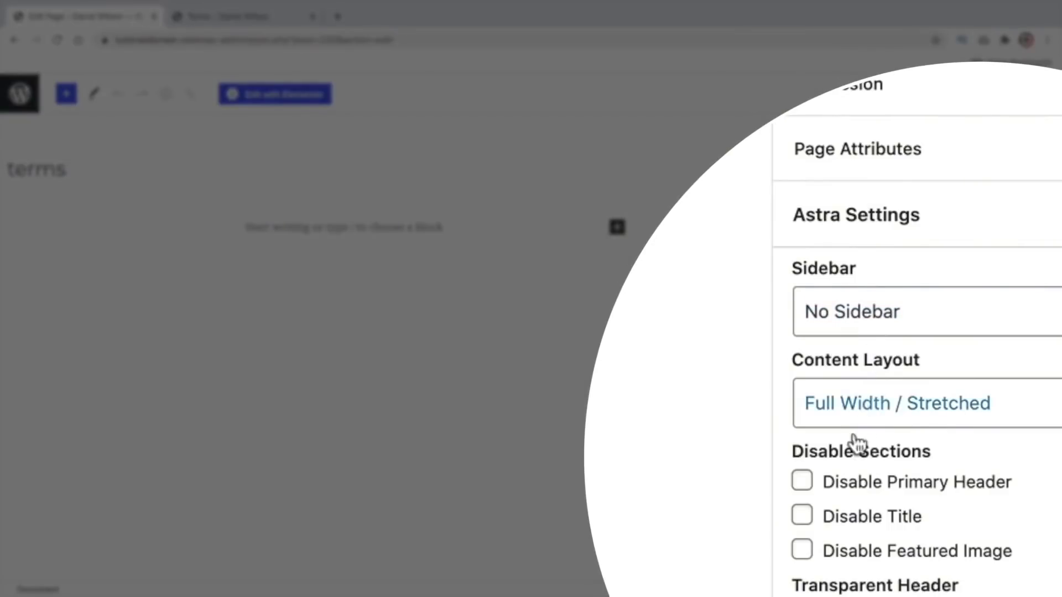
click(802, 517)
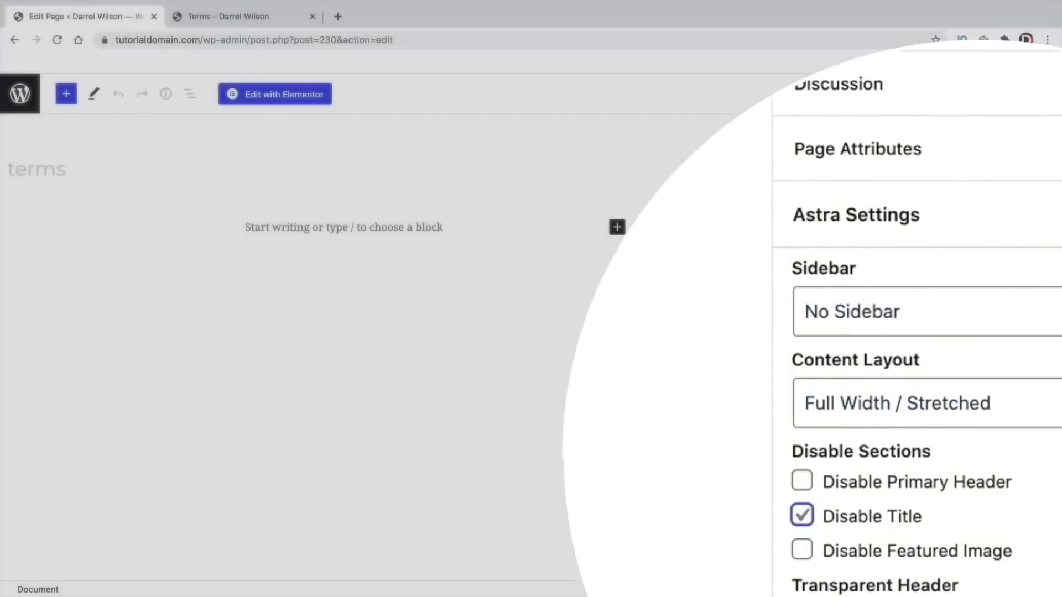
click(963, 94)
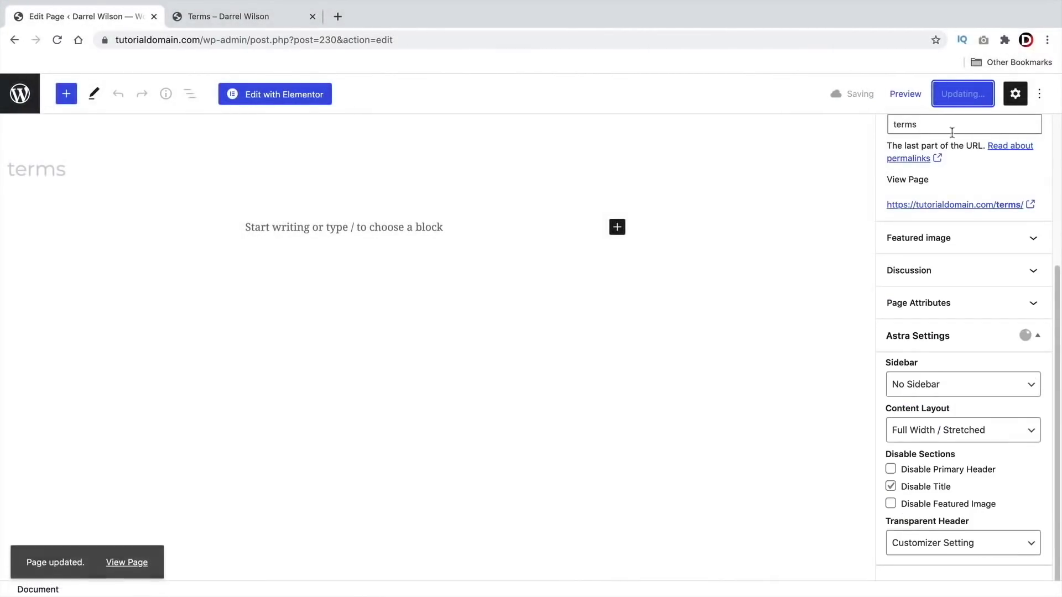
- Open the Terms page in Elementor and browse the page designs in the Starter Templates library
click(302, 104)
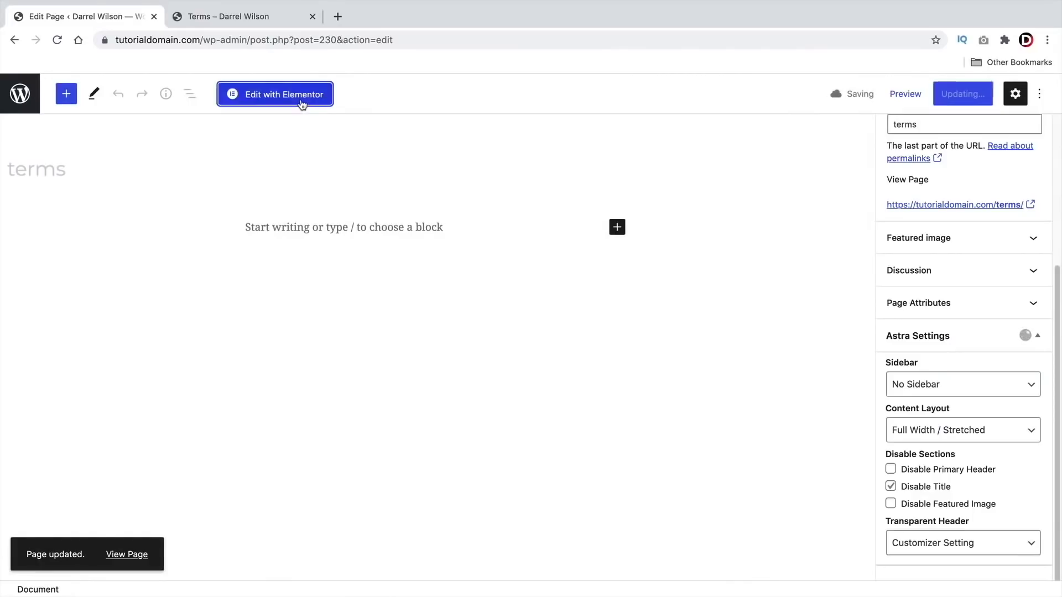
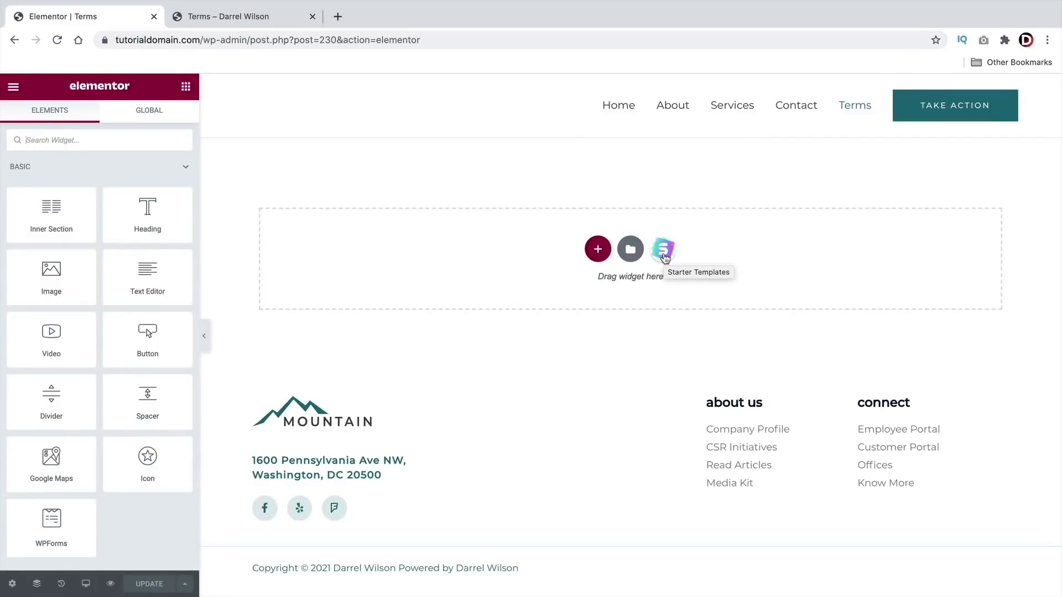
click(664, 254)
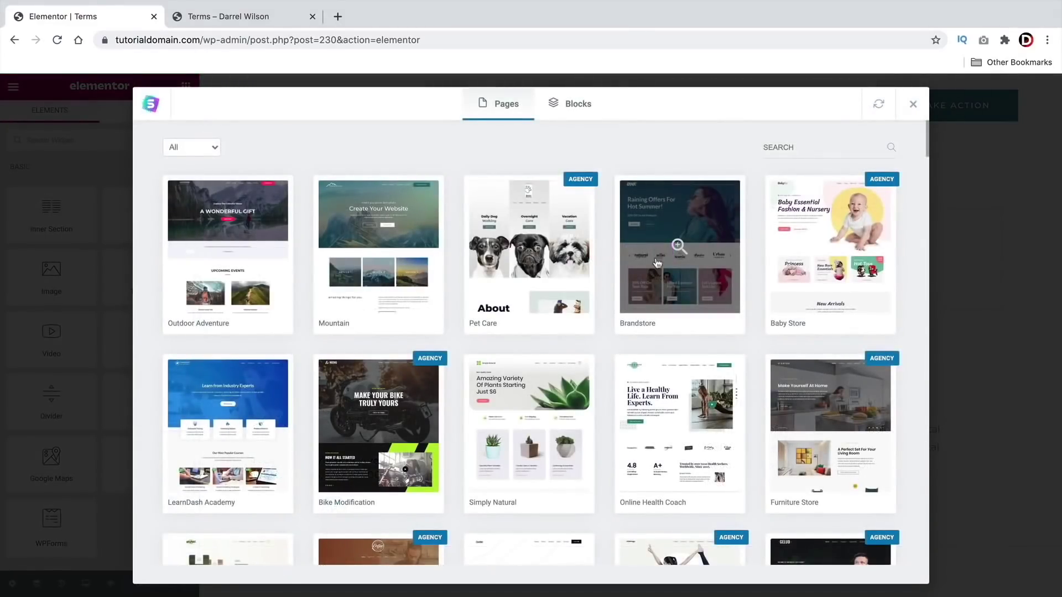
scroll(593, 288, down, 5)
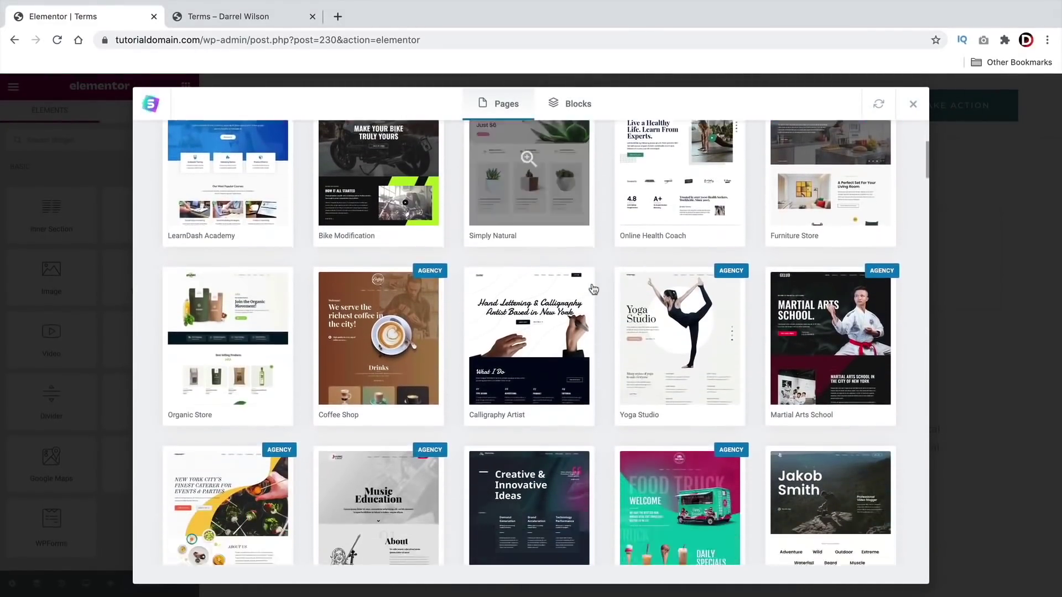
scroll(593, 288, down, 9)
scroll(602, 372, up, 6)
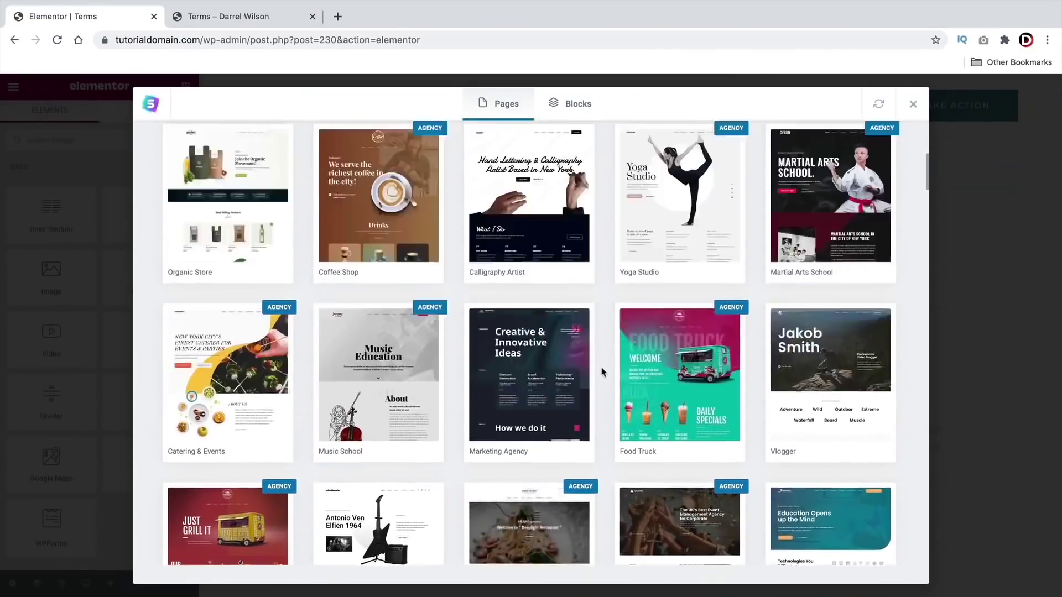
scroll(602, 372, up, 8)
- Browse the Starter Templates blocks and import the dark About block with the diamond icon and portrait photo into the Terms page
click(578, 115)
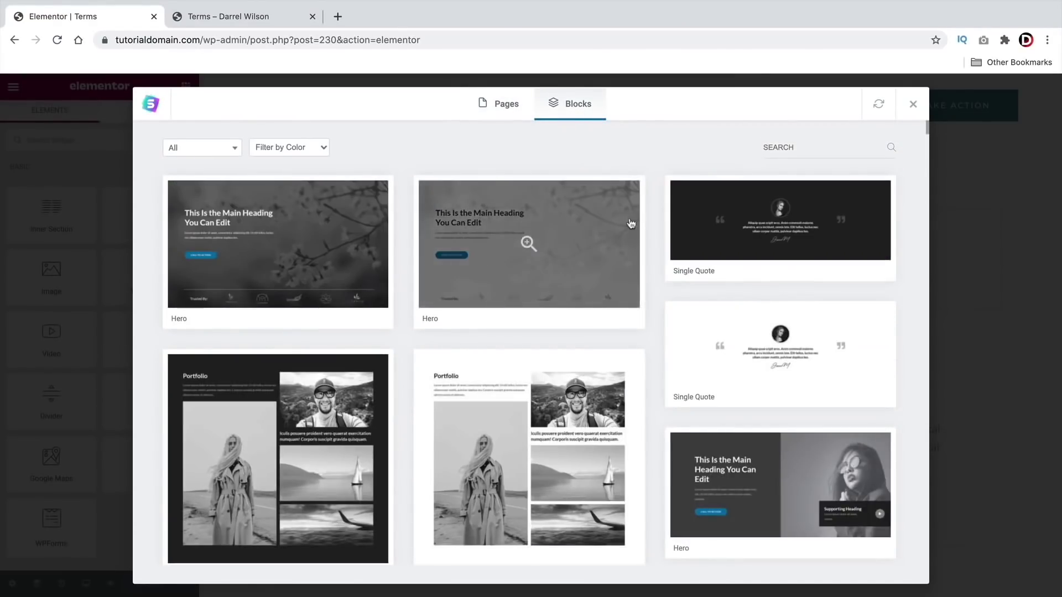
scroll(382, 287, down, 1)
scroll(407, 182, down, 15)
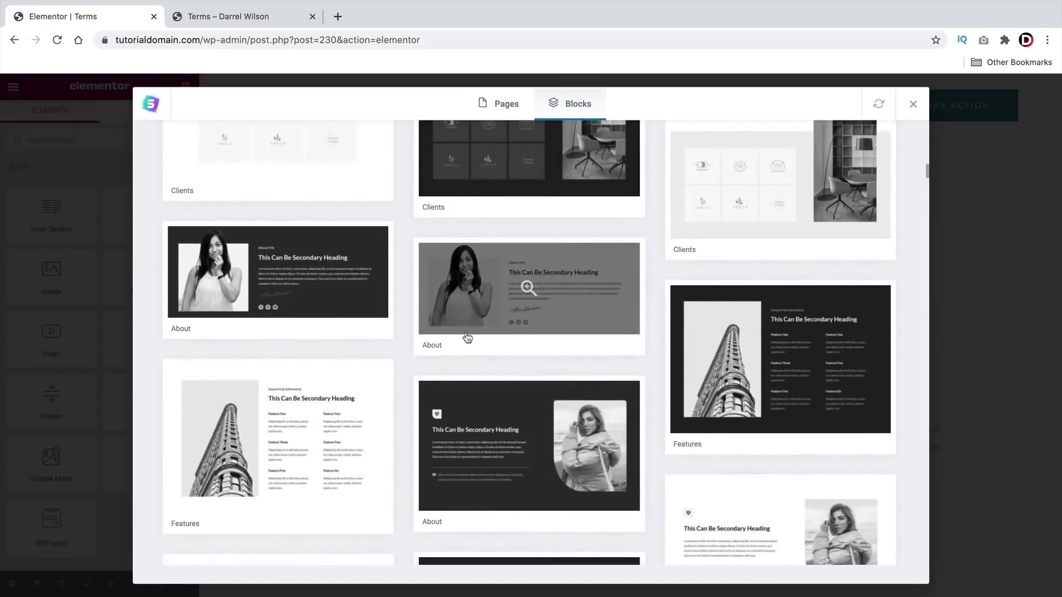
scroll(664, 286, down, 2)
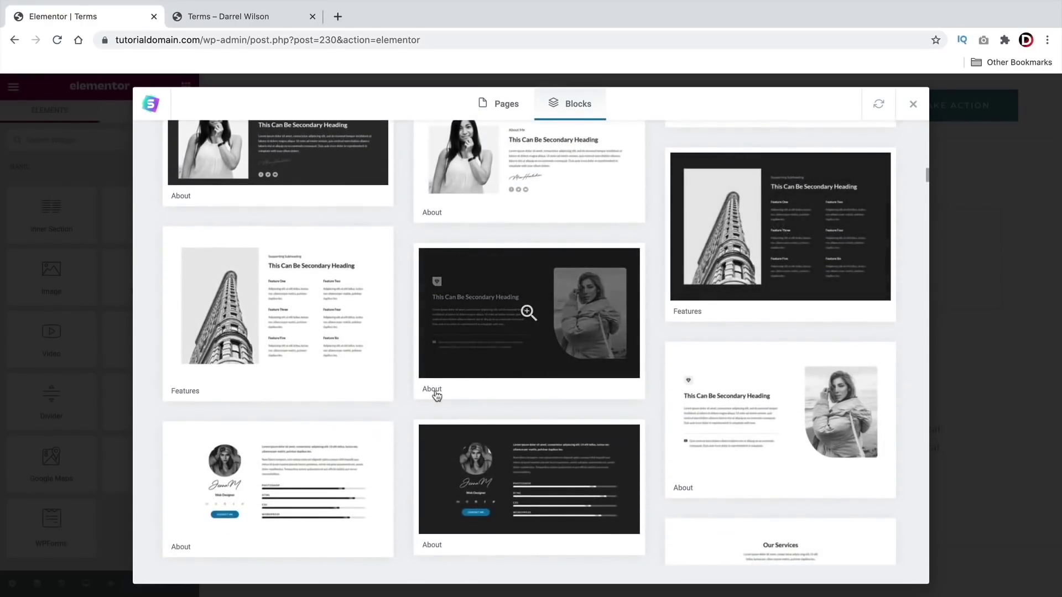
click(456, 342)
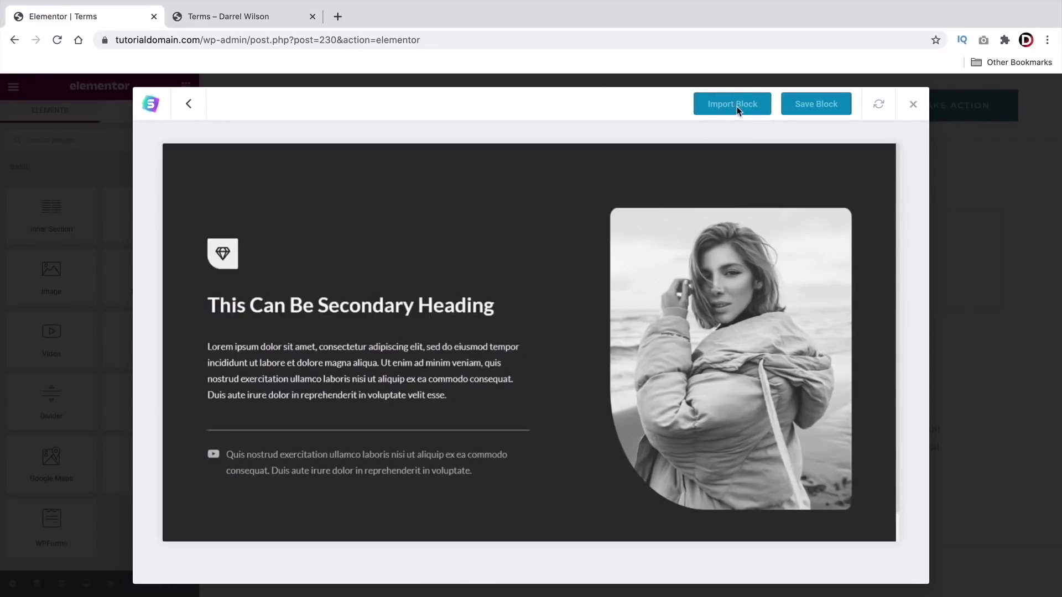
click(738, 110)
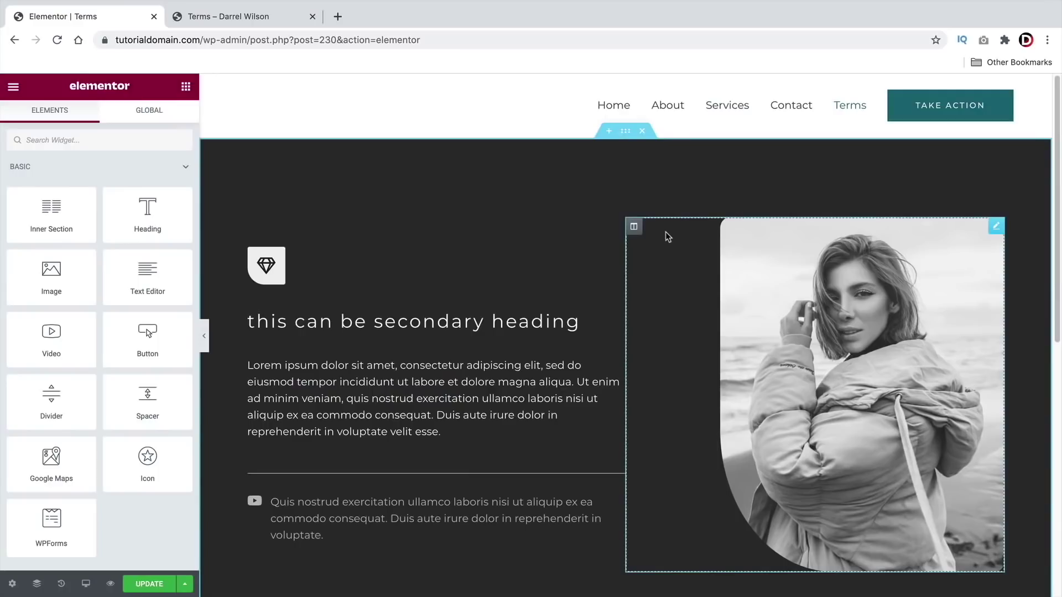
scroll(650, 222, down, 7)
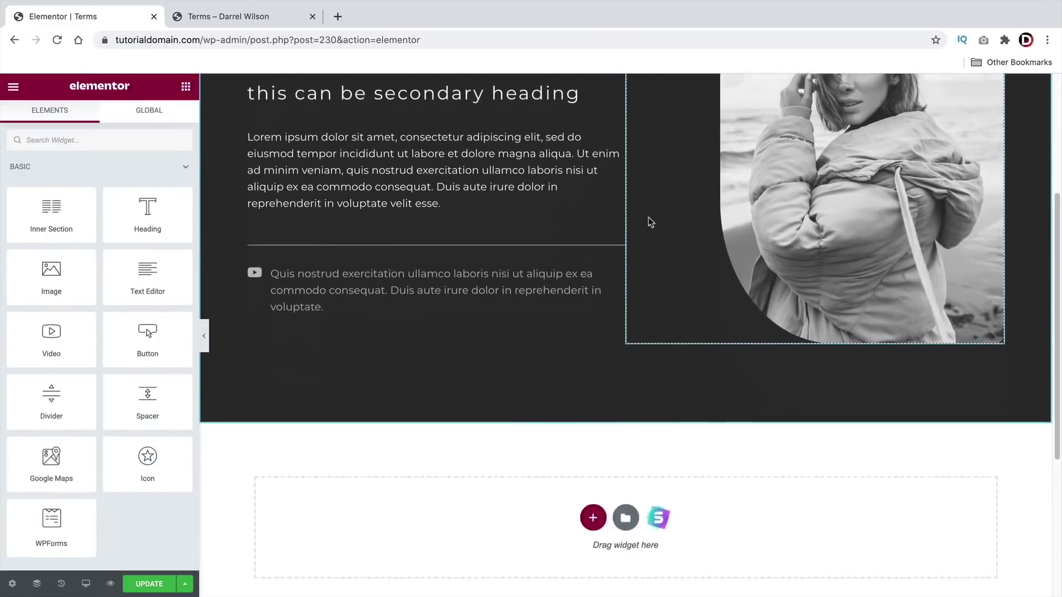
- Delete the dark About section from the Terms page and view the Mountain page designs in the Starter Templates library
scroll(650, 222, up, 7)
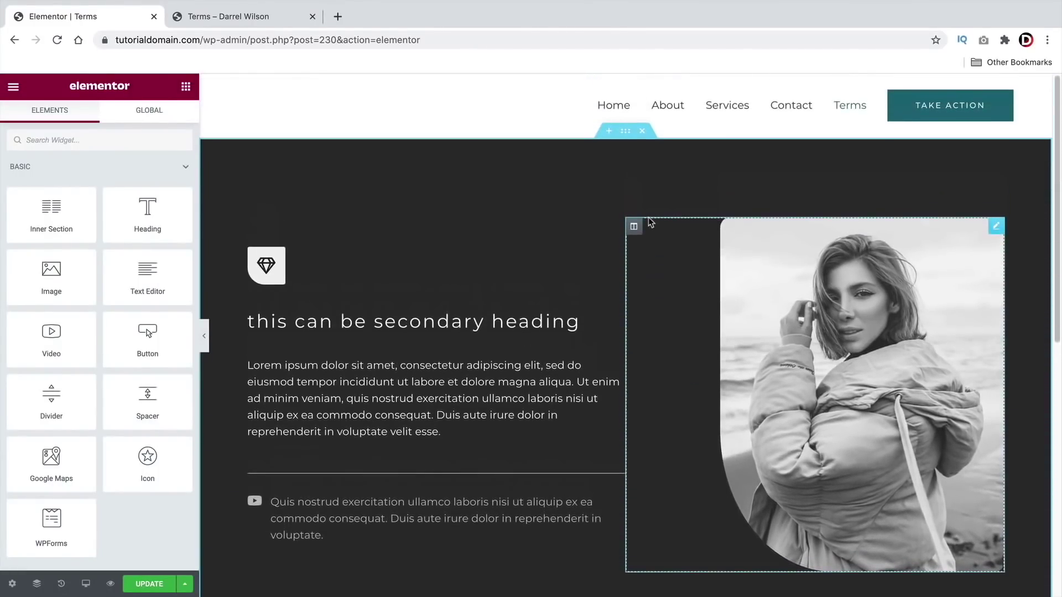
click(642, 131)
click(665, 251)
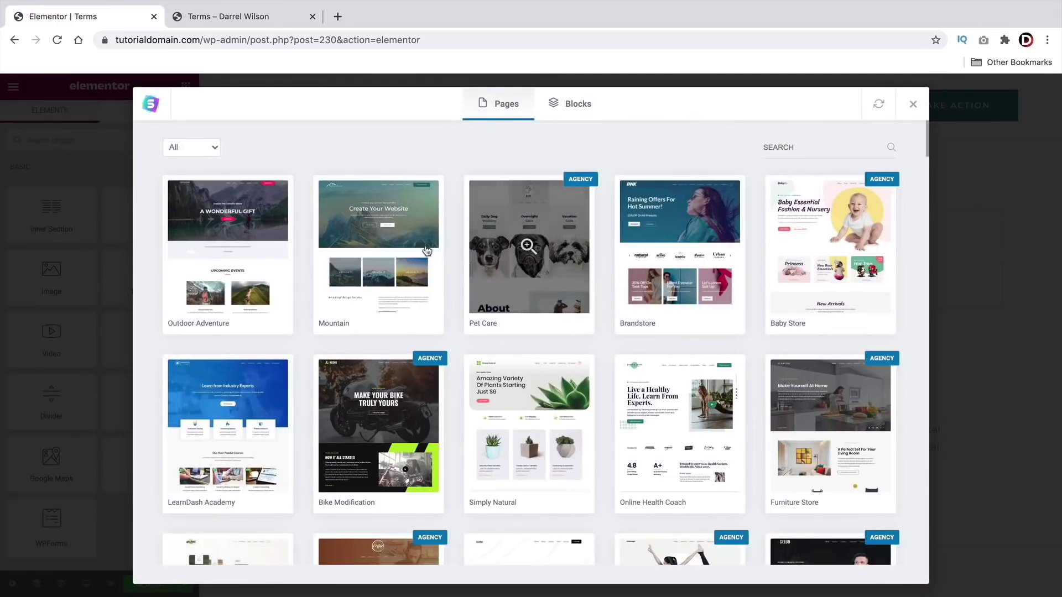
click(401, 263)
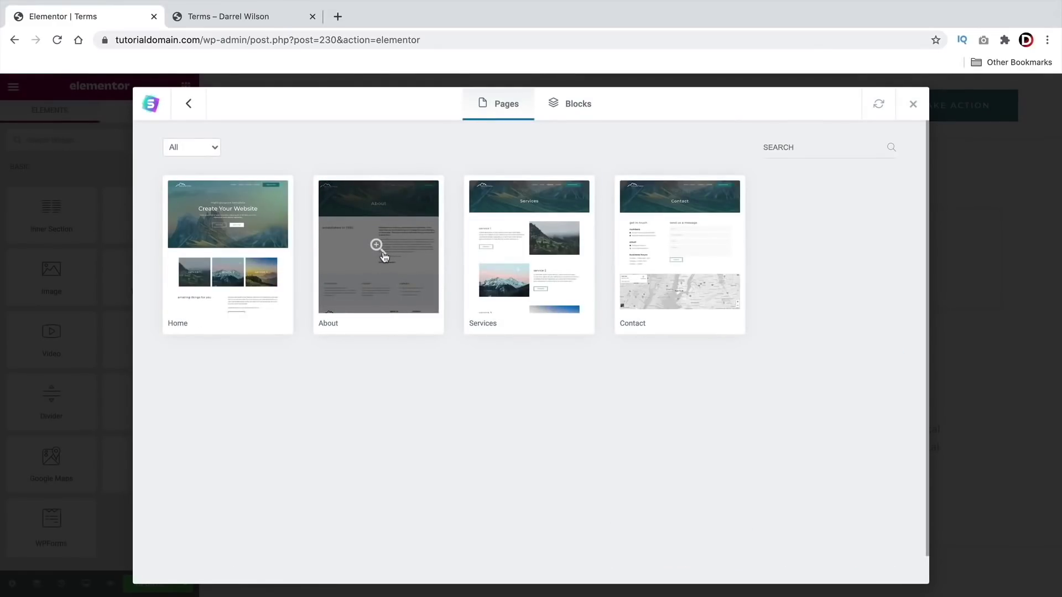
click(202, 112)
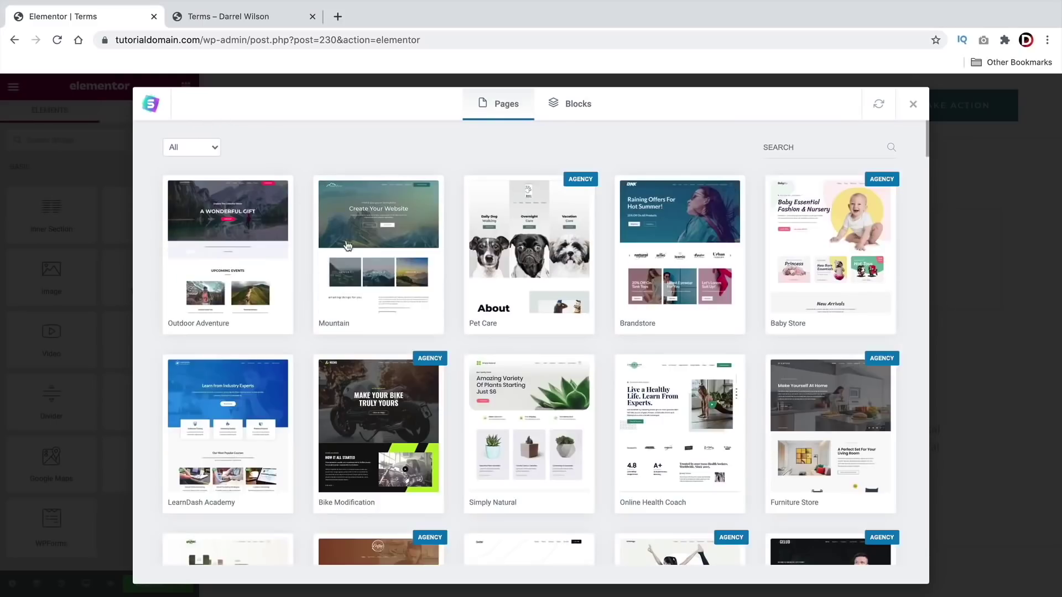
- Import the About page of the Online Health Coach template into the Terms page
scroll(438, 313, down, 2)
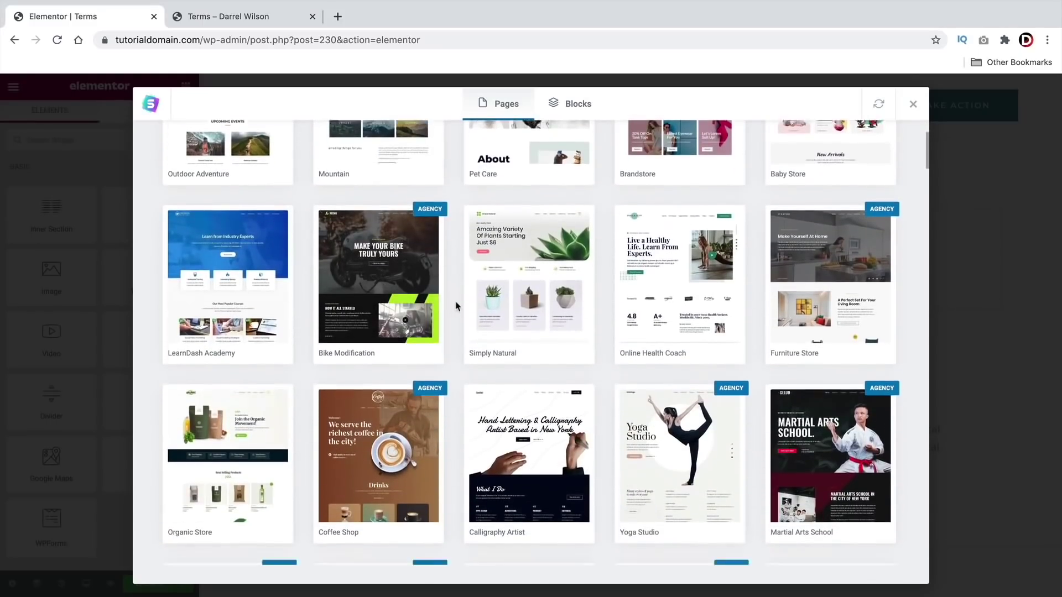
scroll(455, 304, down, 2)
click(675, 225)
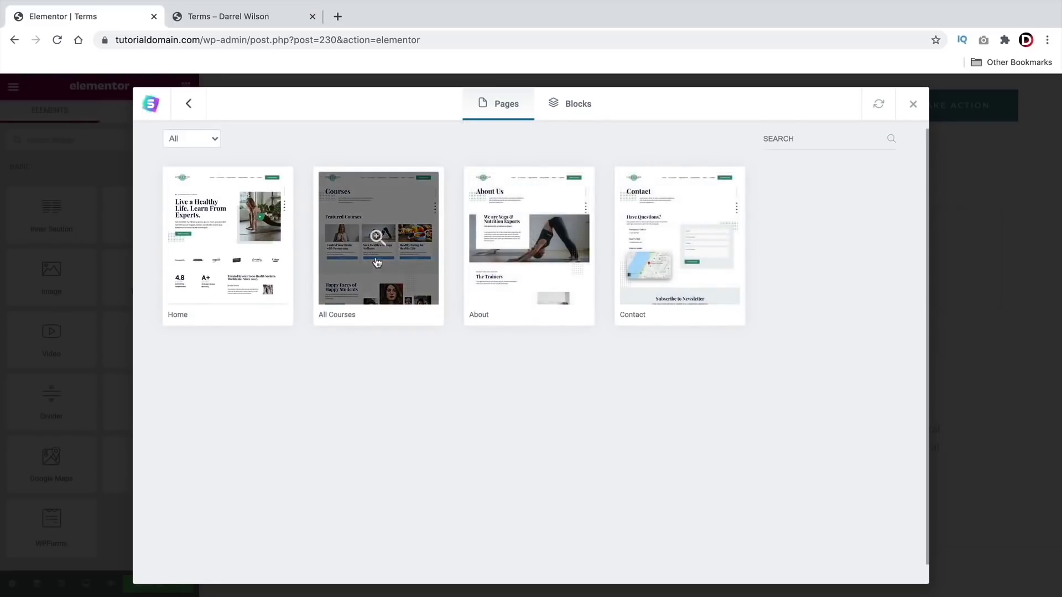
click(540, 263)
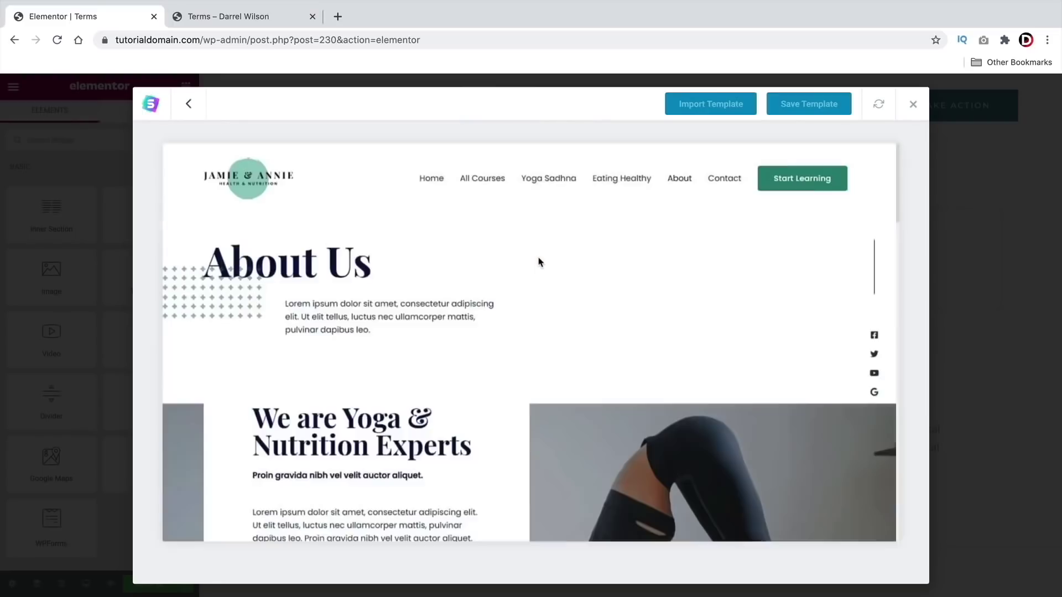
click(722, 112)
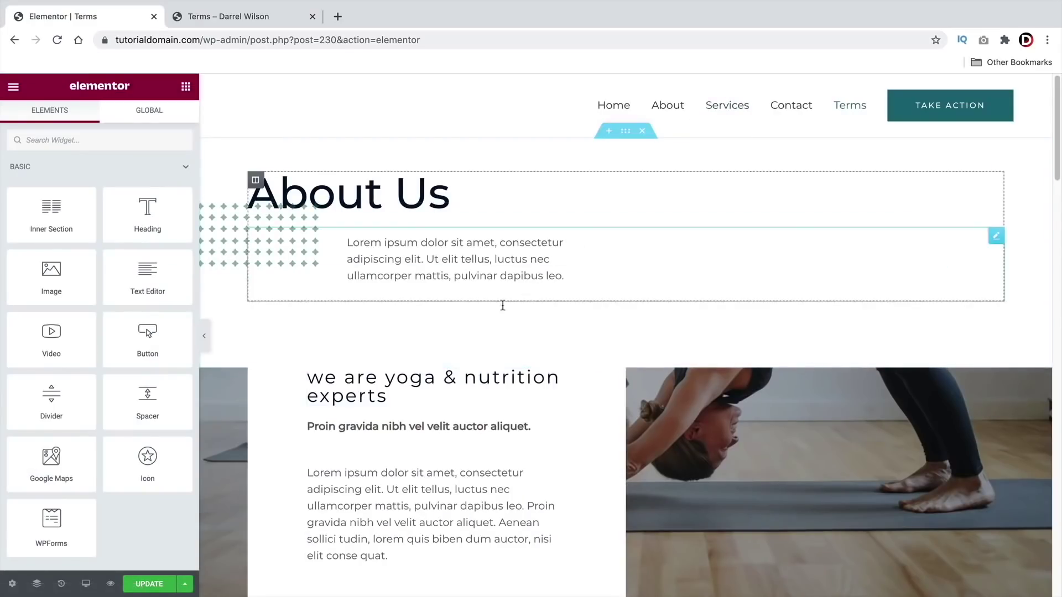
- Look through the imported page and change its "About Us" heading to "Terms And Conditions"
scroll(585, 339, down, 4)
scroll(586, 341, down, 15)
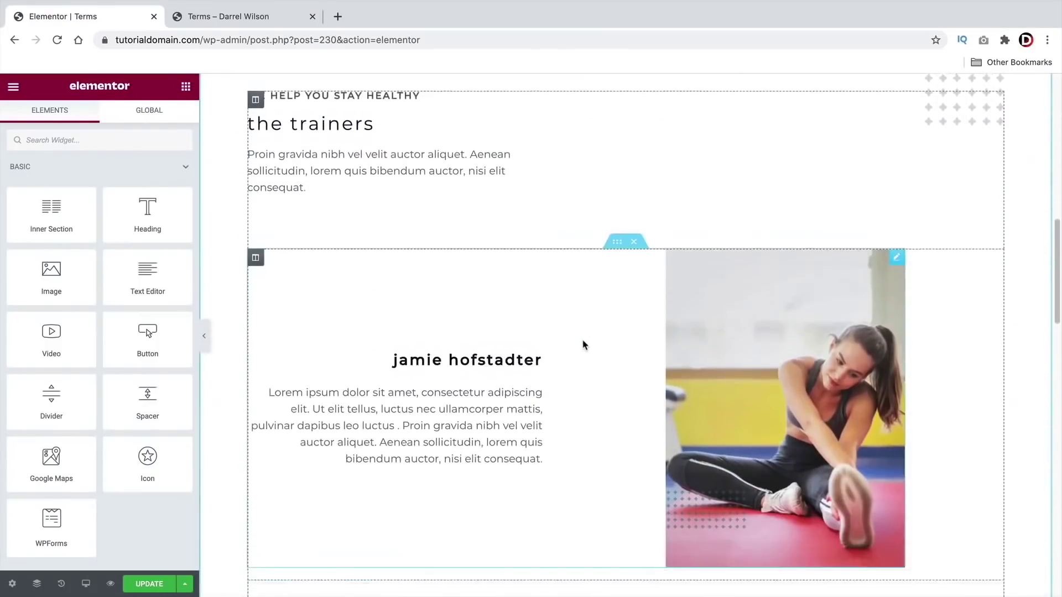
scroll(587, 344, down, 12)
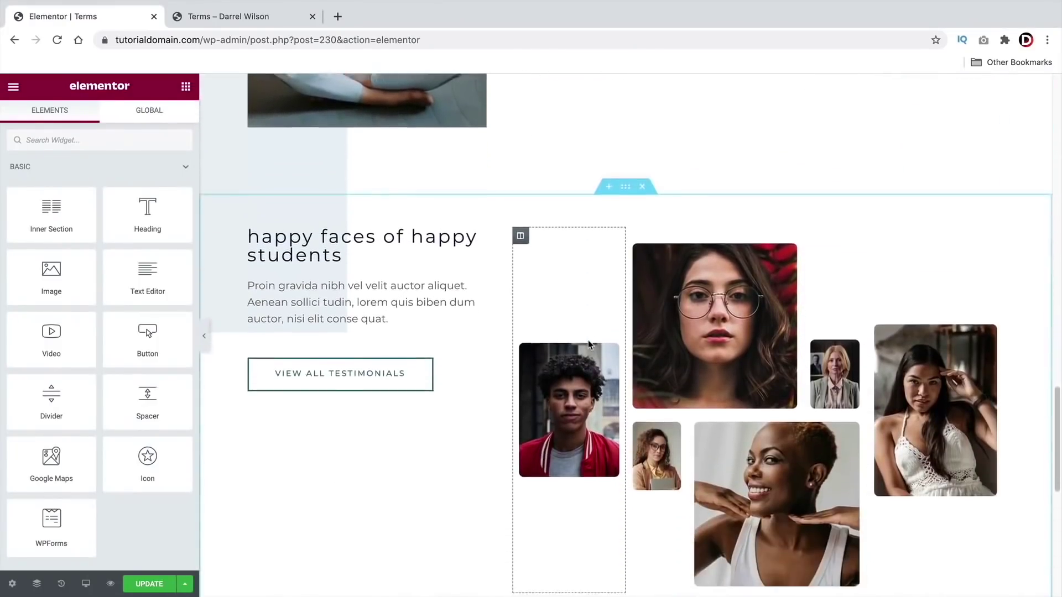
scroll(587, 344, up, 20)
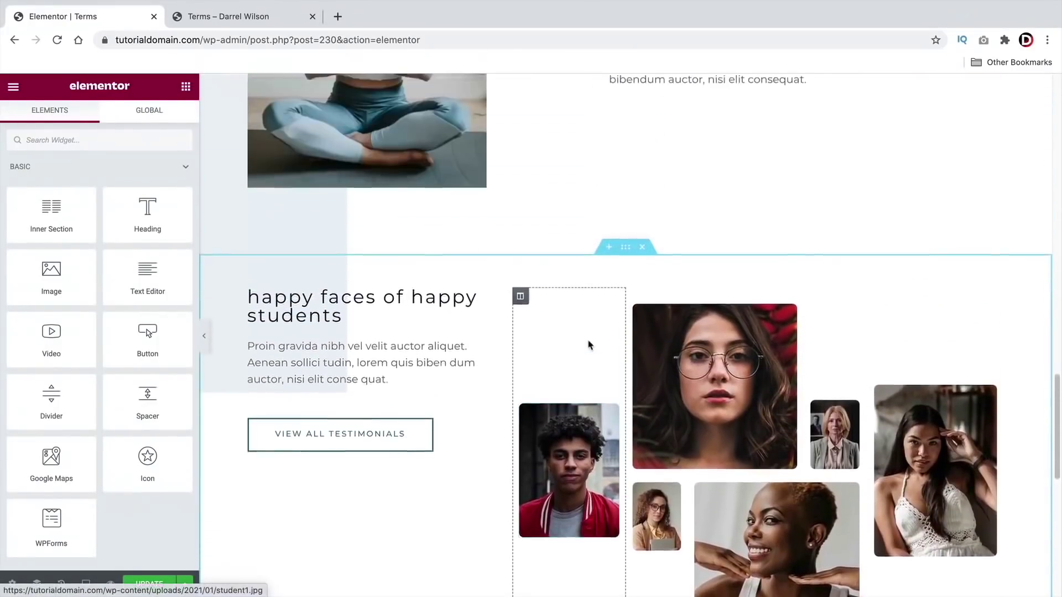
scroll(588, 344, up, 10)
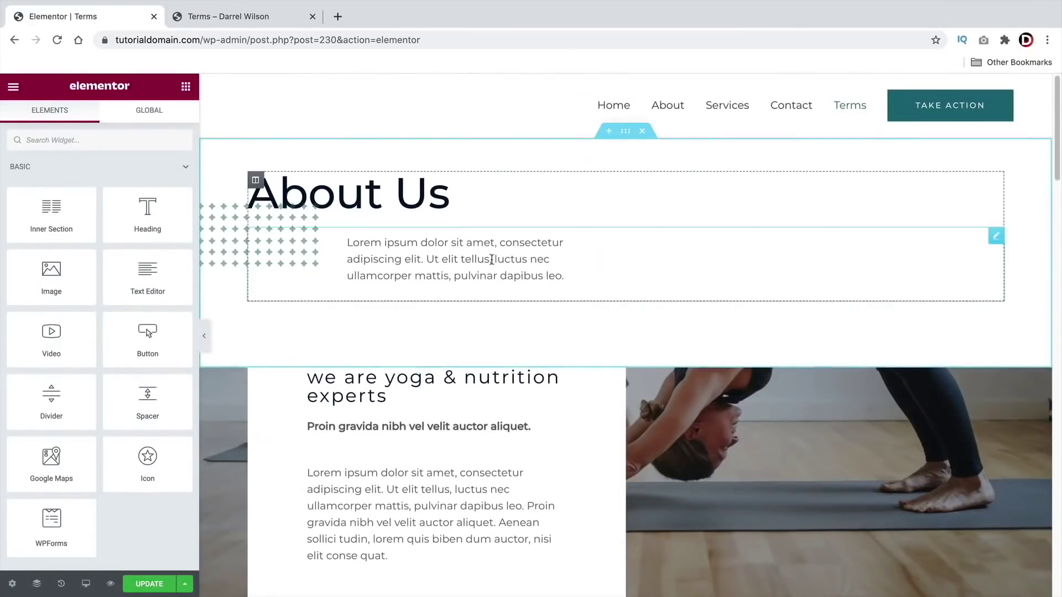
click(425, 195)
triple_click(425, 194)
text(Ter)
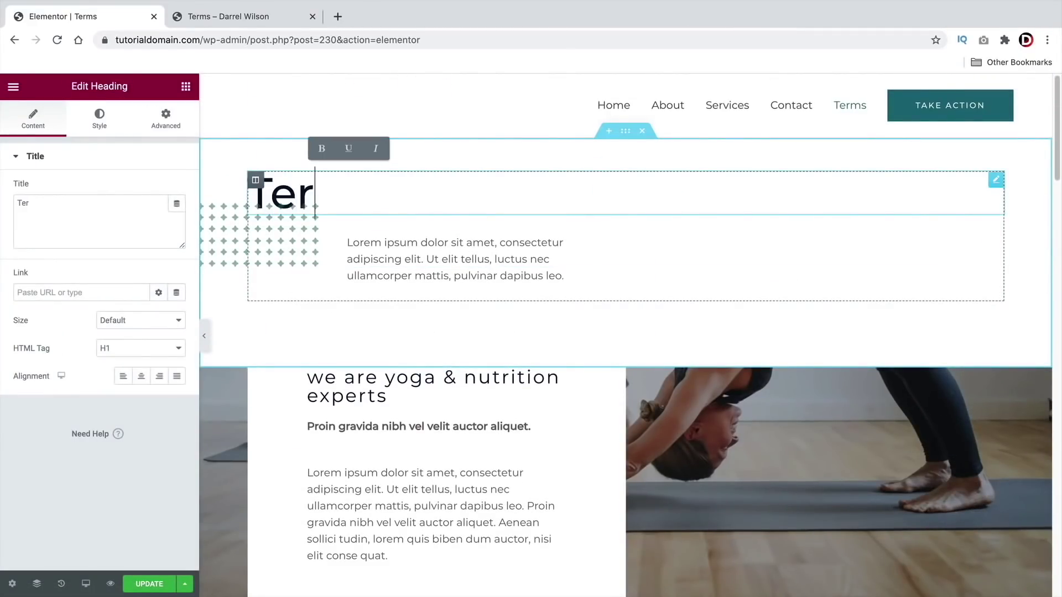
text(ms And Condi)
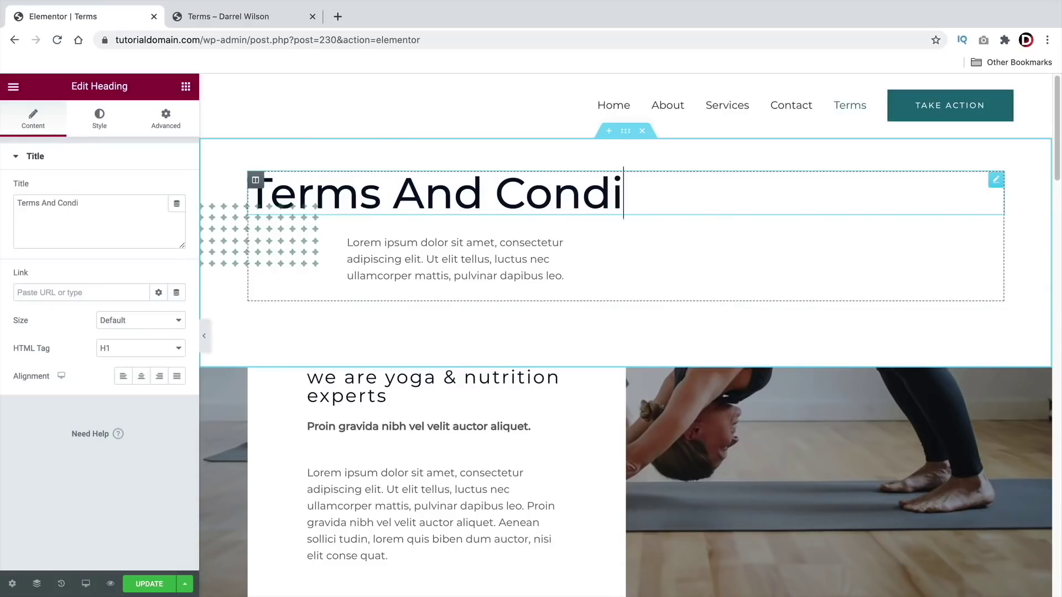
text(tions)
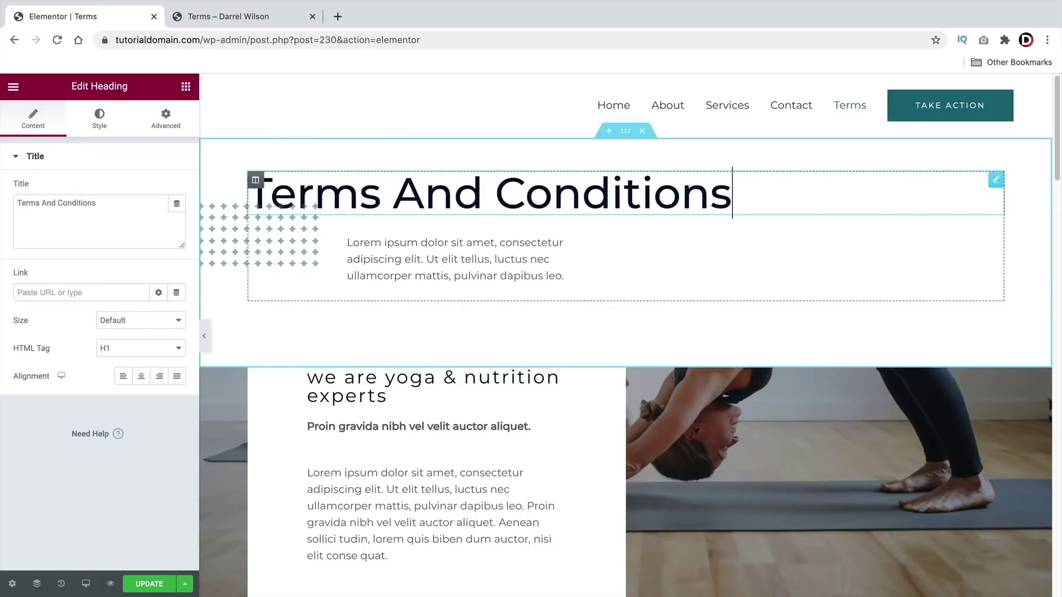
- Delete the trainers section between the yoga and nutrition experts section and the happy students section
scroll(455, 457, down, 10)
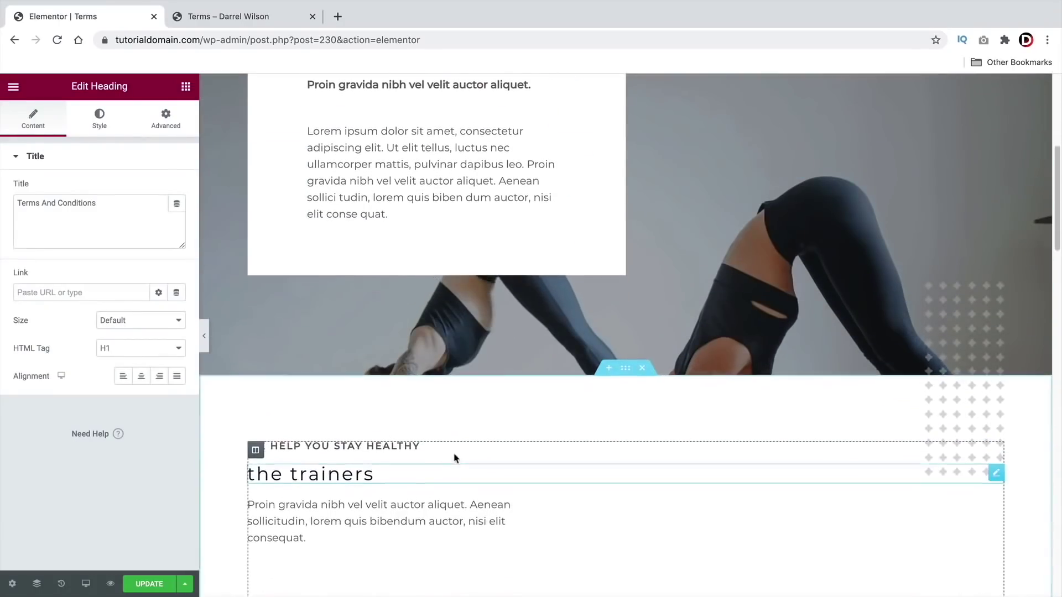
scroll(645, 173, up, 5)
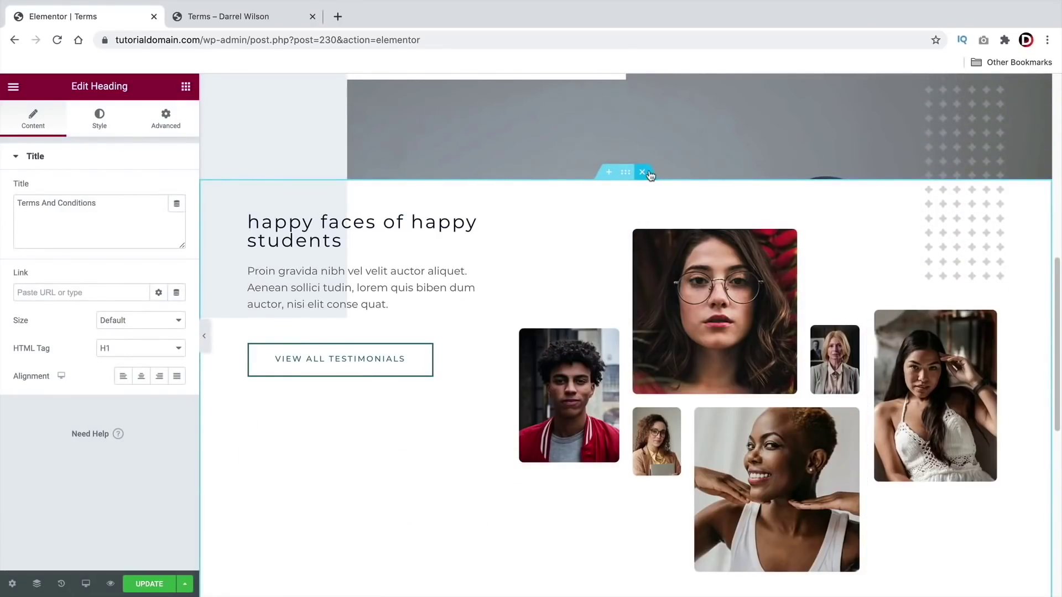
scroll(572, 279, down, 4)
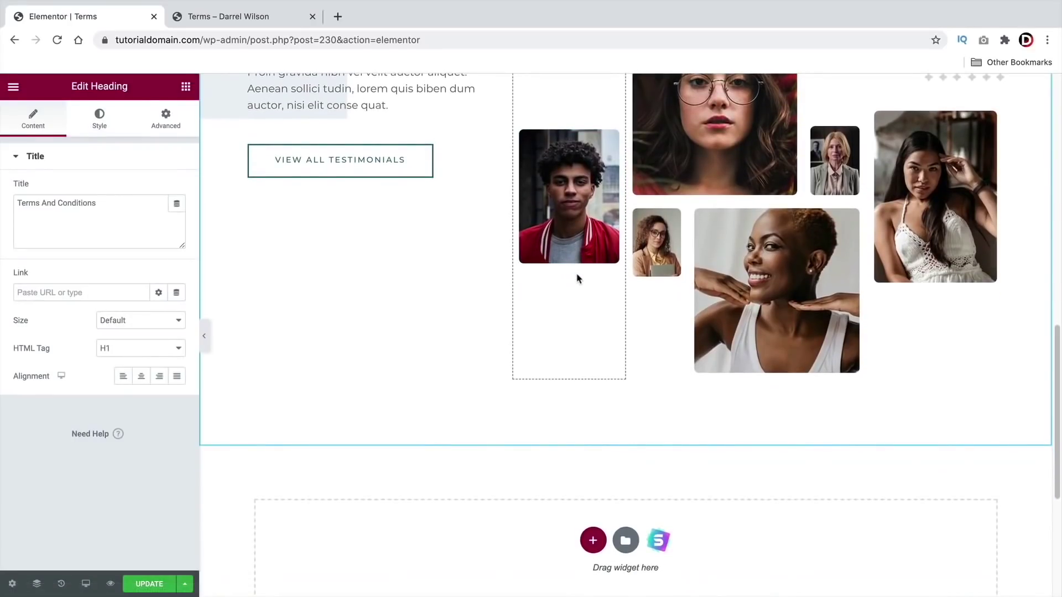
scroll(574, 305, up, 10)
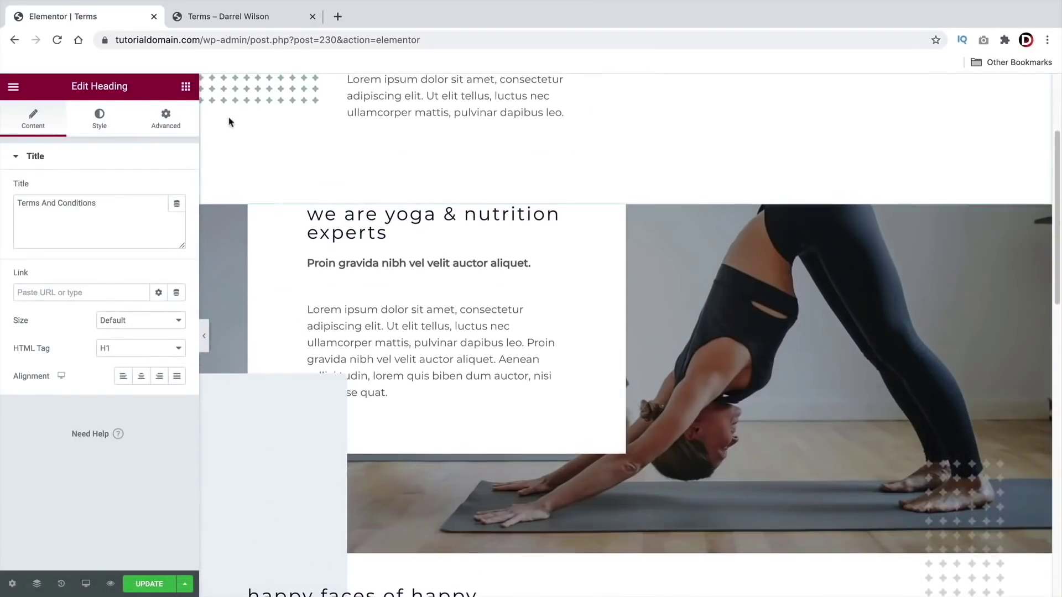
- Add three Text Editor widgets with placeholder text below the intro paragraph of the Terms And Conditions section and update the page
click(186, 86)
drag(152, 250, 338, 158)
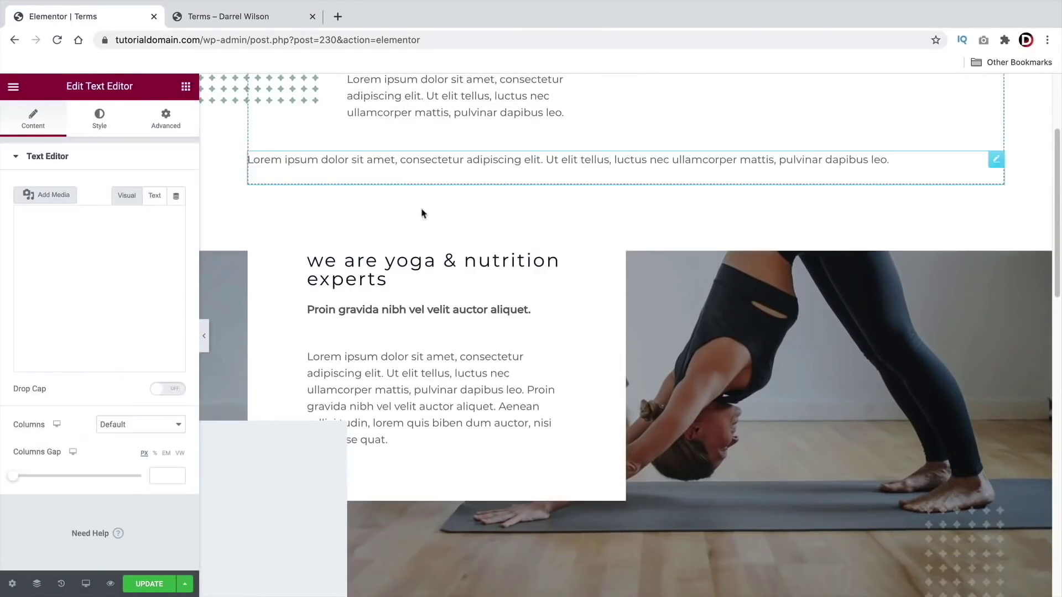
scroll(440, 330, up, 3)
click(186, 85)
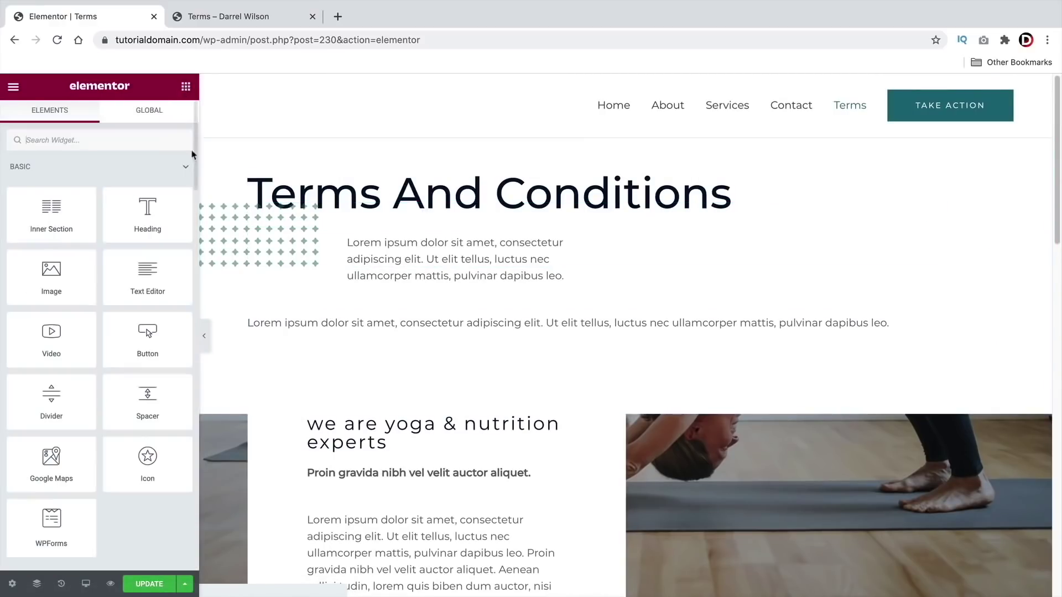
click(335, 335)
click(186, 87)
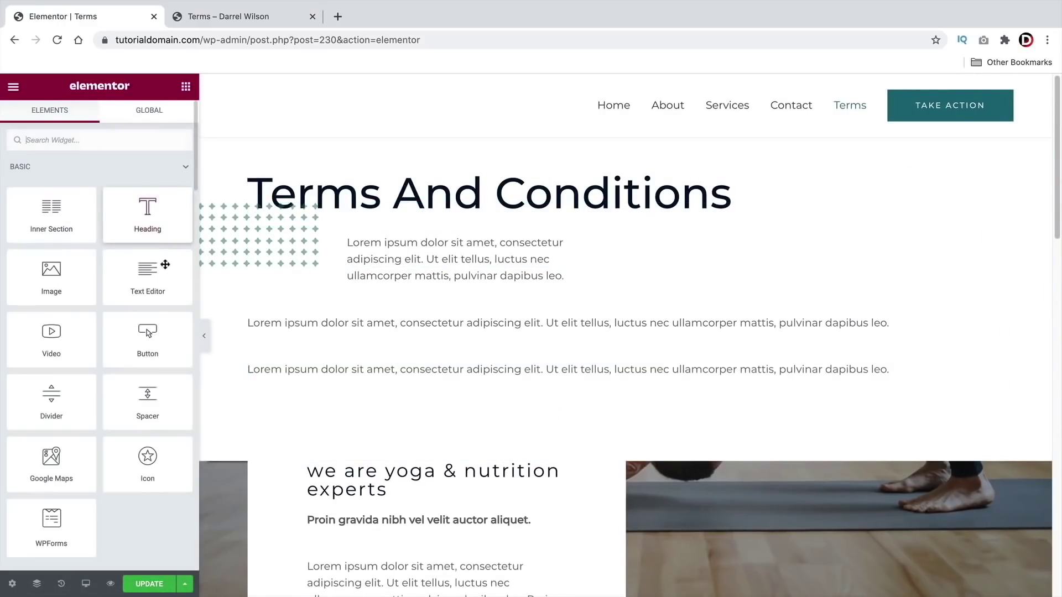
drag(165, 282, 383, 386)
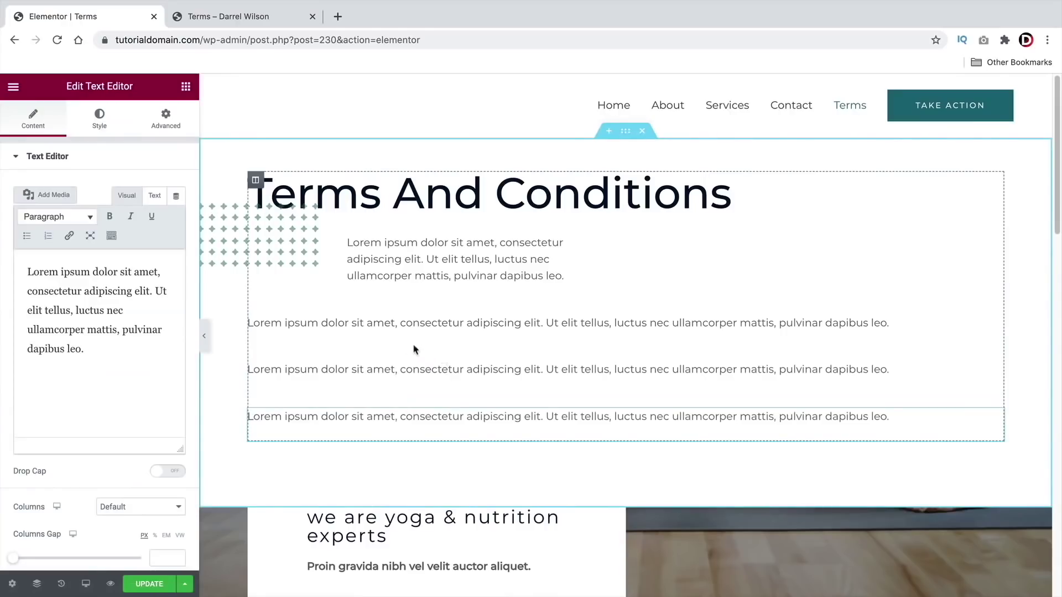
click(149, 589)
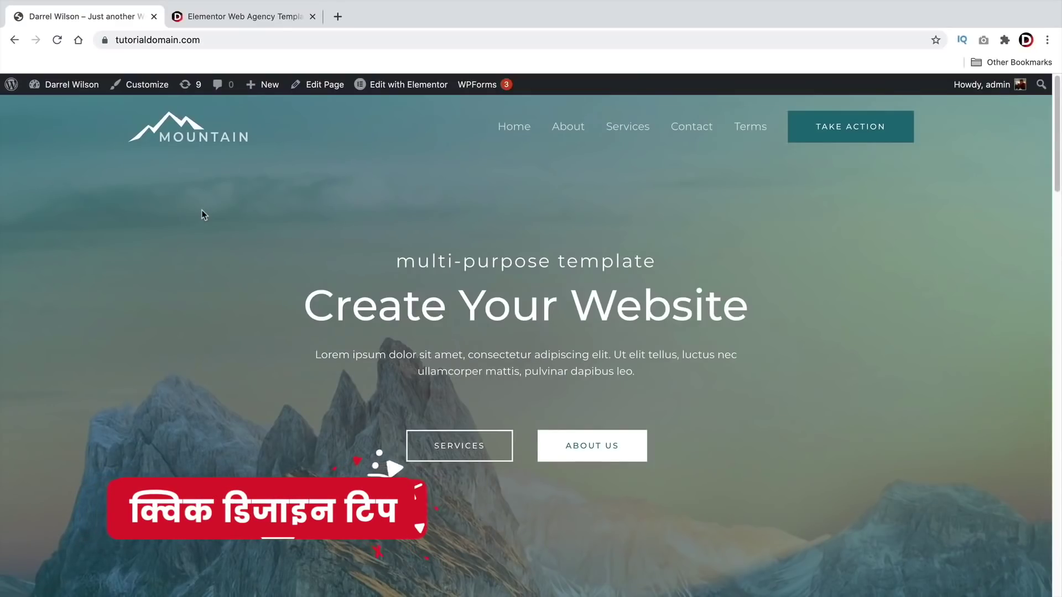
- Browse the Starter Templates in the WordPress dashboard and open the Digital Agency template
mouse_move(66, 85)
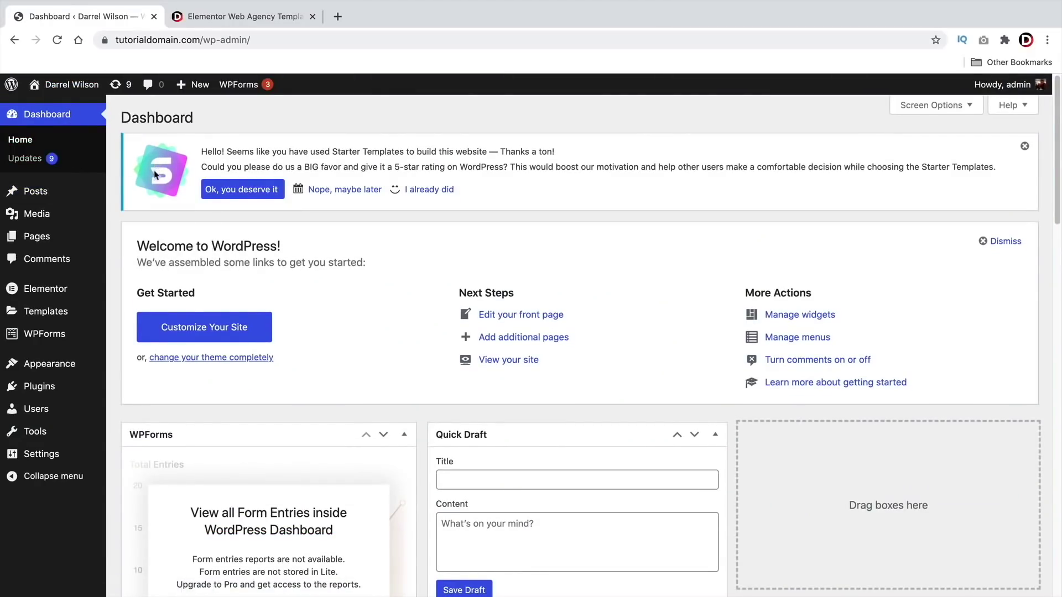
mouse_move(65, 368)
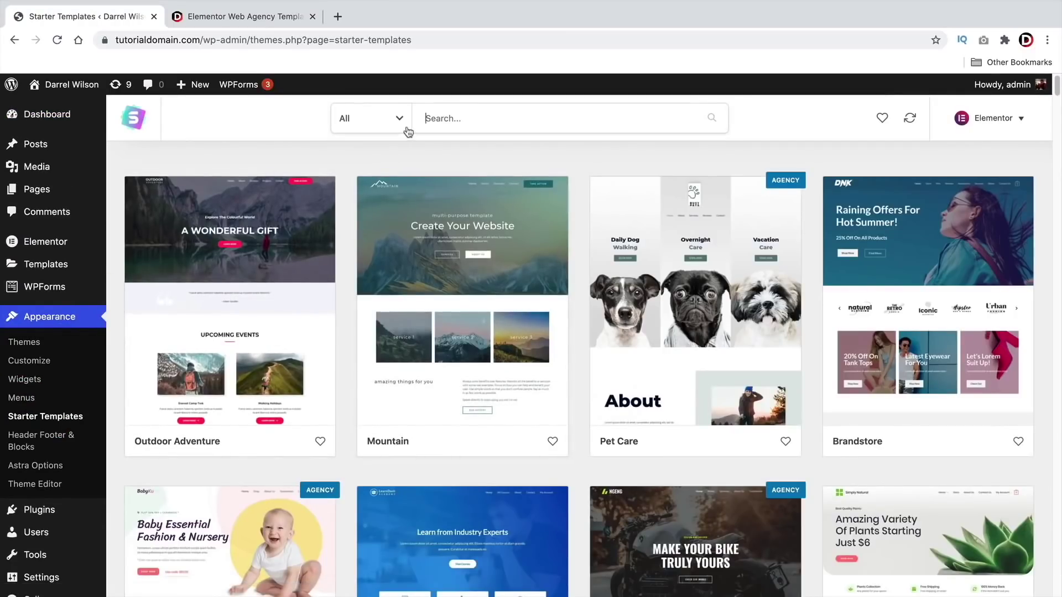
drag(1056, 91, 1058, 492)
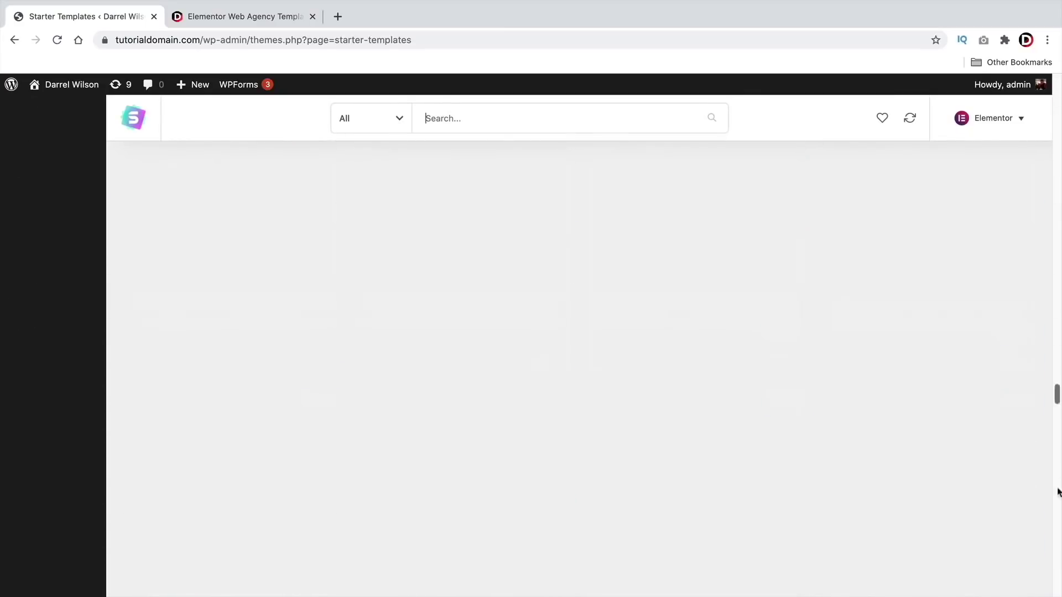
scroll(817, 422, up, 7)
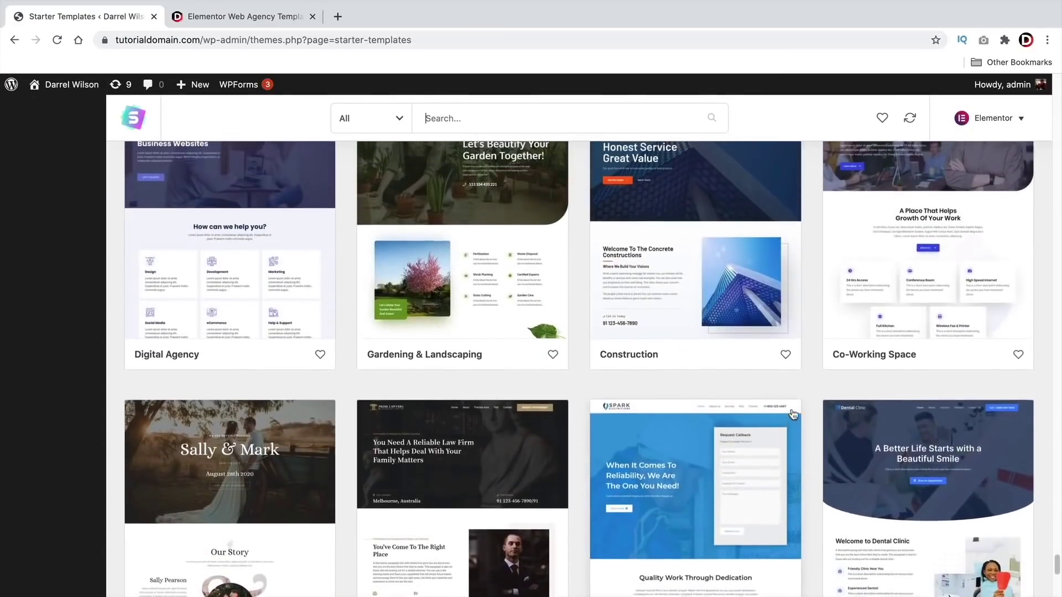
scroll(794, 414, up, 4)
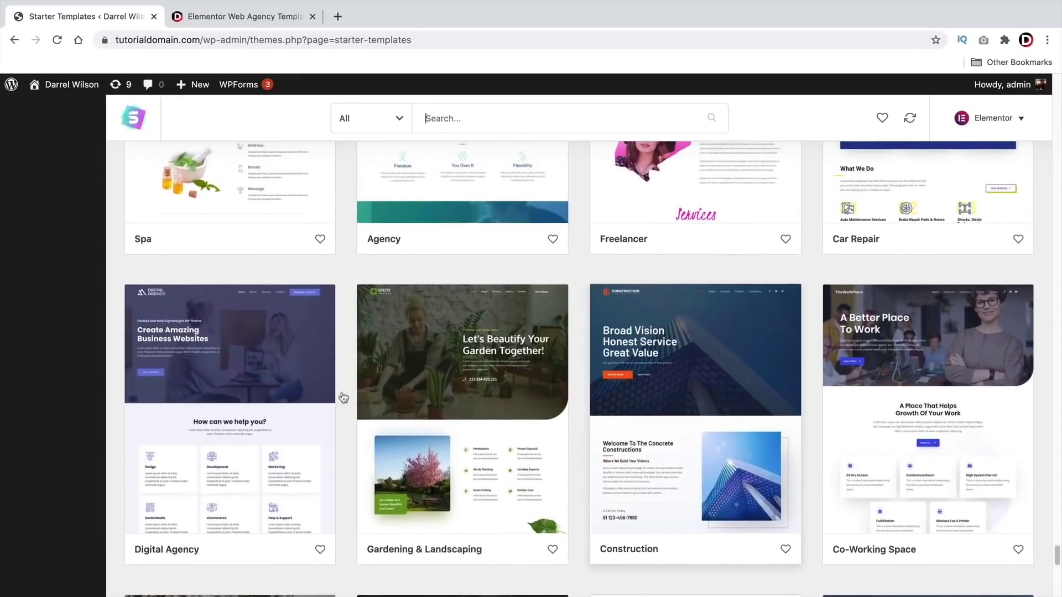
click(242, 389)
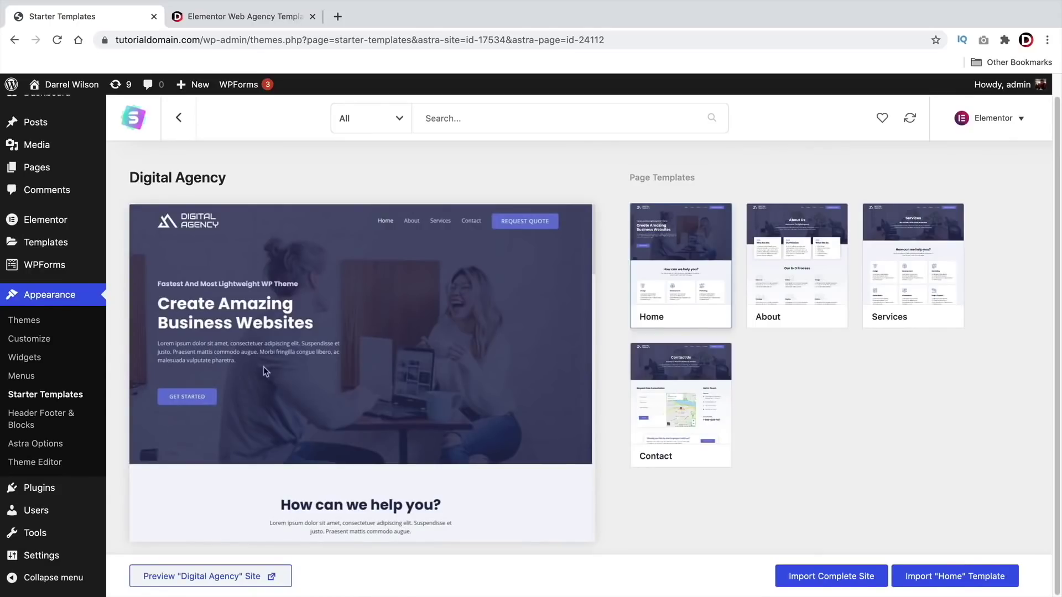
- Examine the Home page preview of the Digital Agency template from its services down to the footer
scroll(273, 366, down, 5)
scroll(274, 371, down, 5)
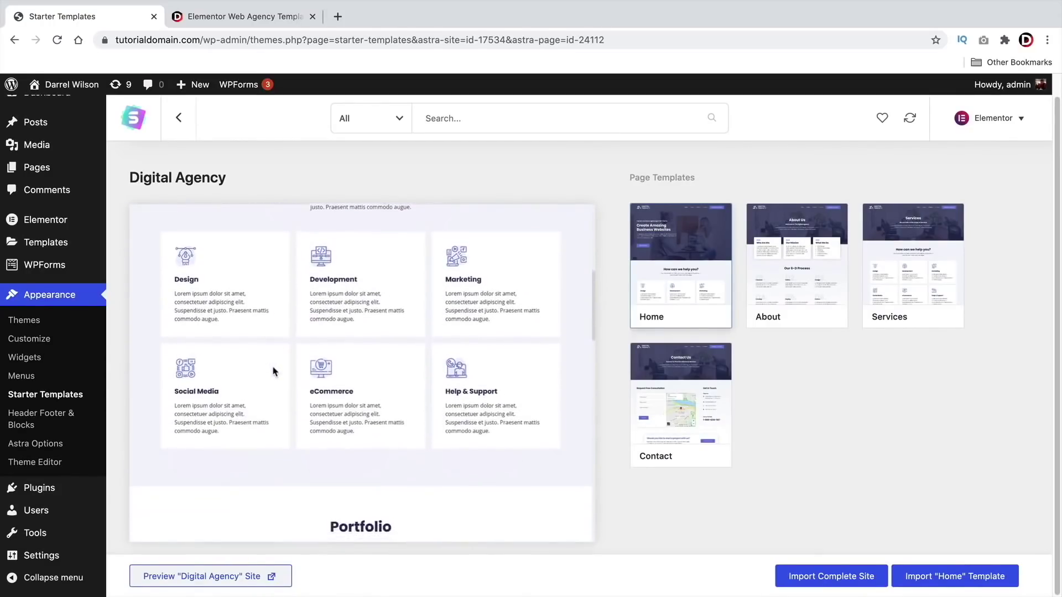
scroll(273, 370, down, 6)
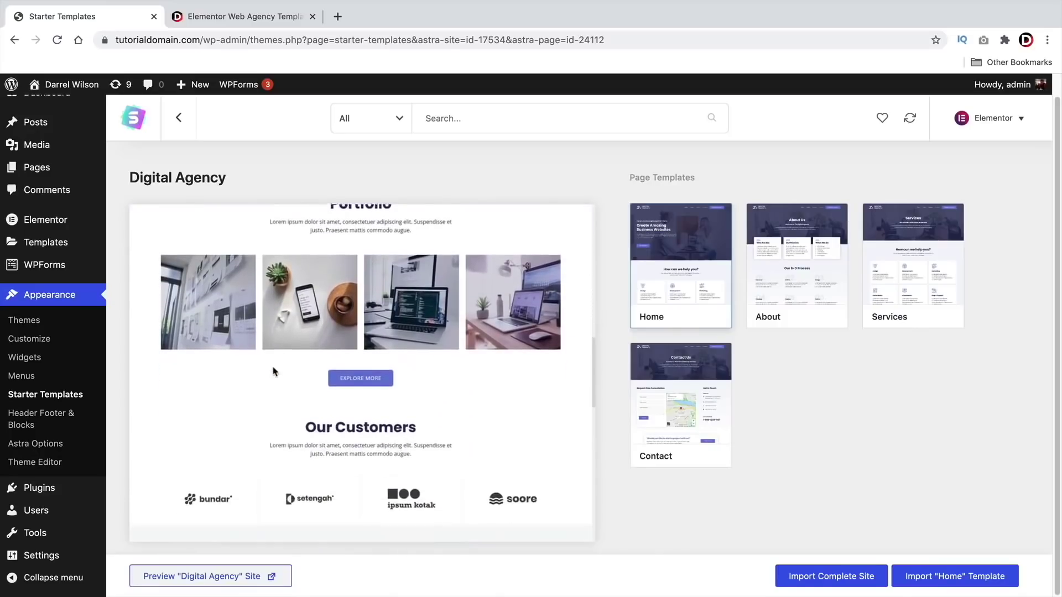
scroll(273, 371, down, 8)
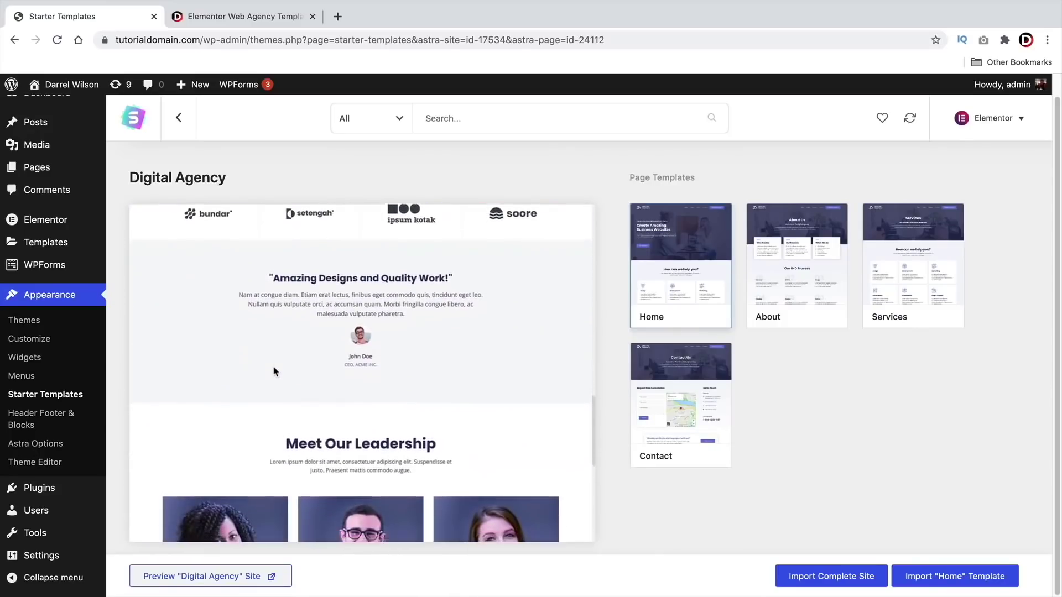
scroll(273, 370, down, 2)
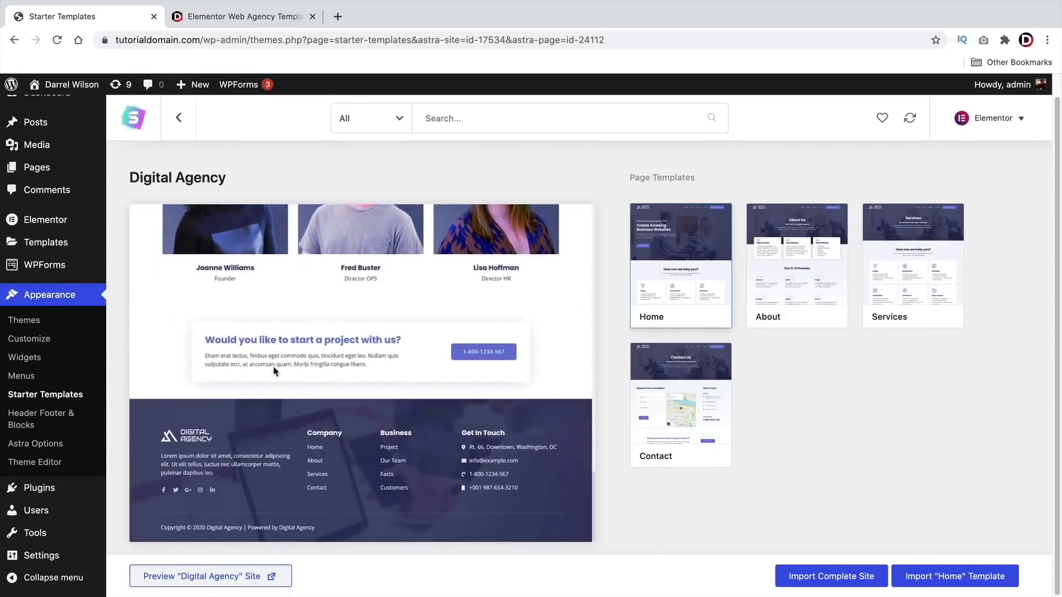
scroll(341, 434, up, 8)
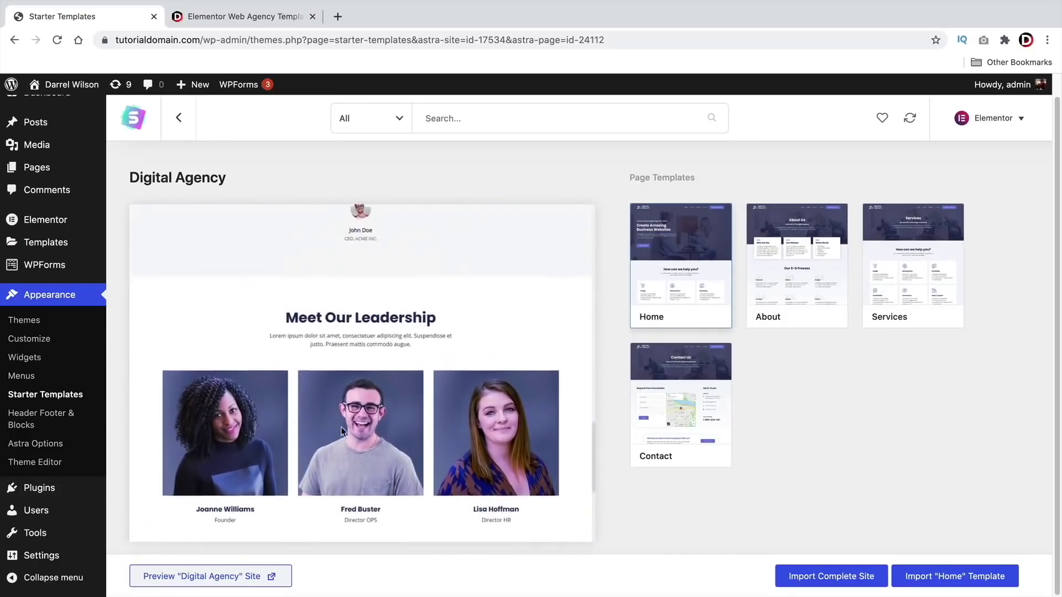
- Compare the Digital Agency Home preview with the Elementor Web Agency Template product page, down to its portfolio and customers sections
scroll(341, 429, up, 10)
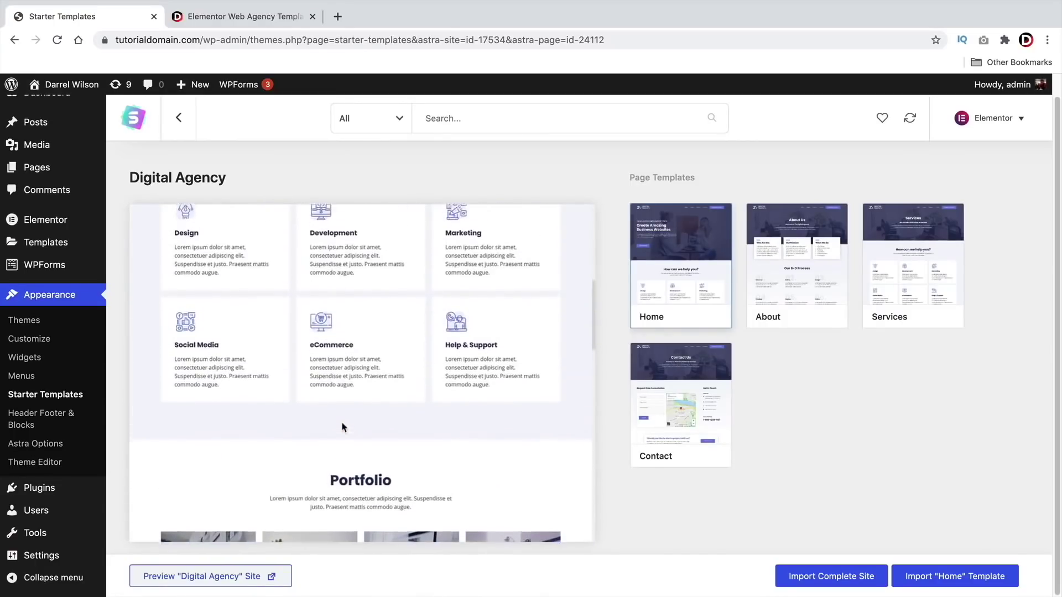
scroll(342, 422, up, 3)
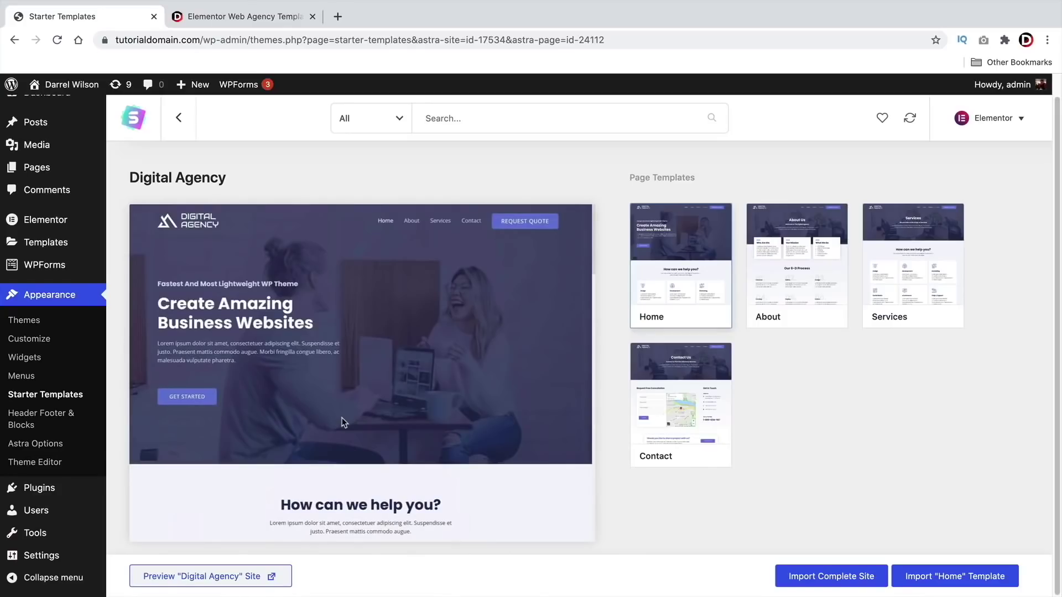
click(282, 18)
scroll(287, 304, down, 3)
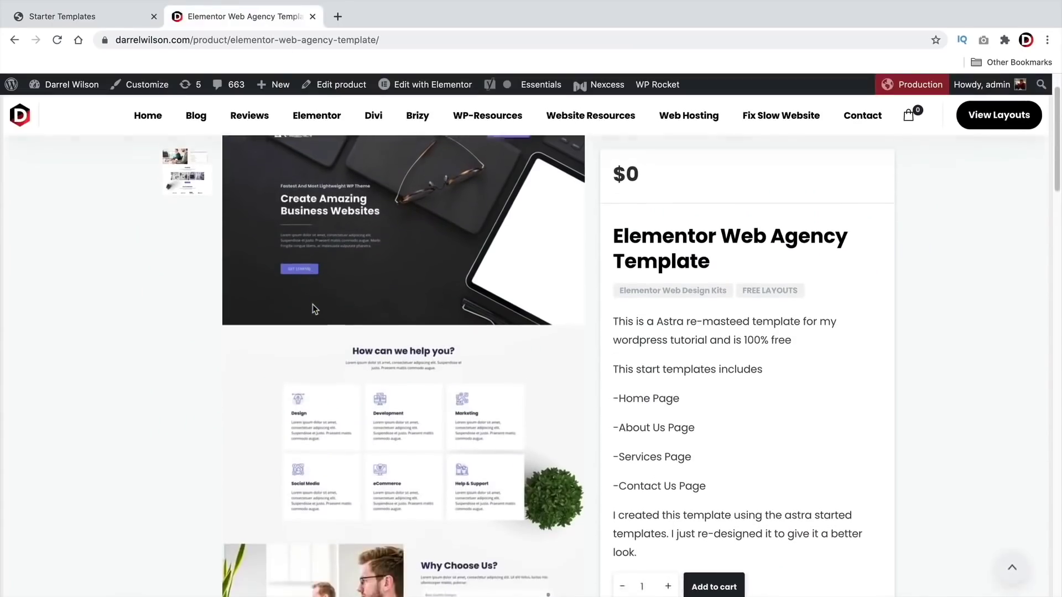
scroll(320, 298, up, 1)
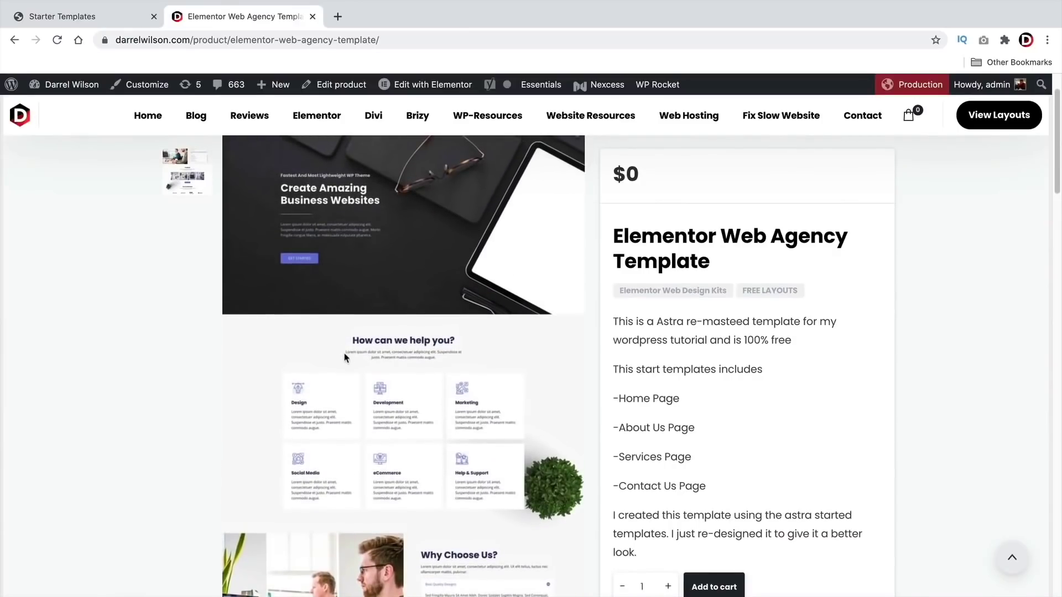
scroll(552, 425, down, 1)
scroll(552, 426, down, 3)
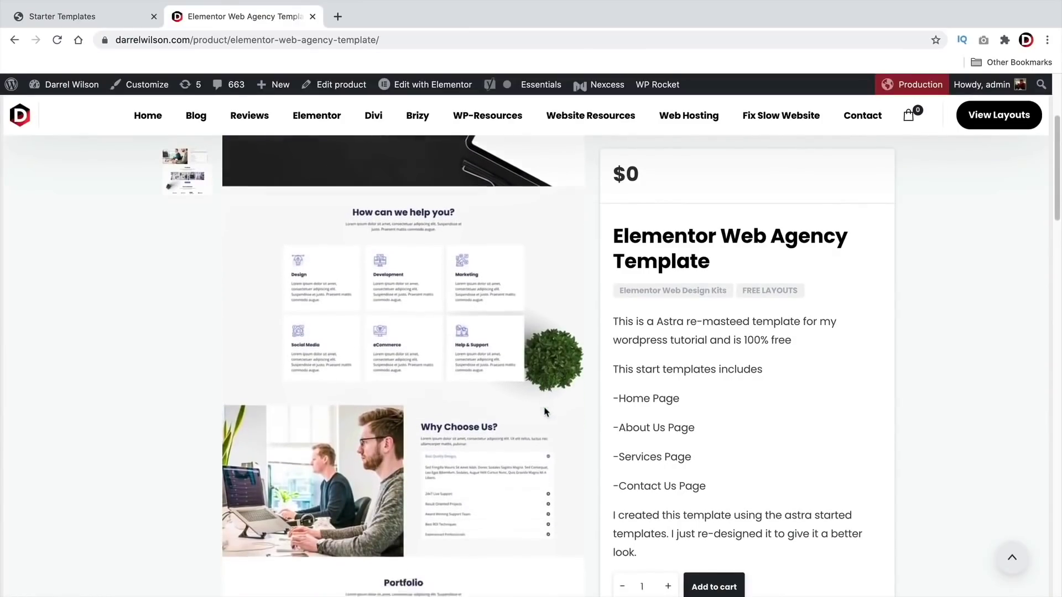
scroll(543, 406, down, 2)
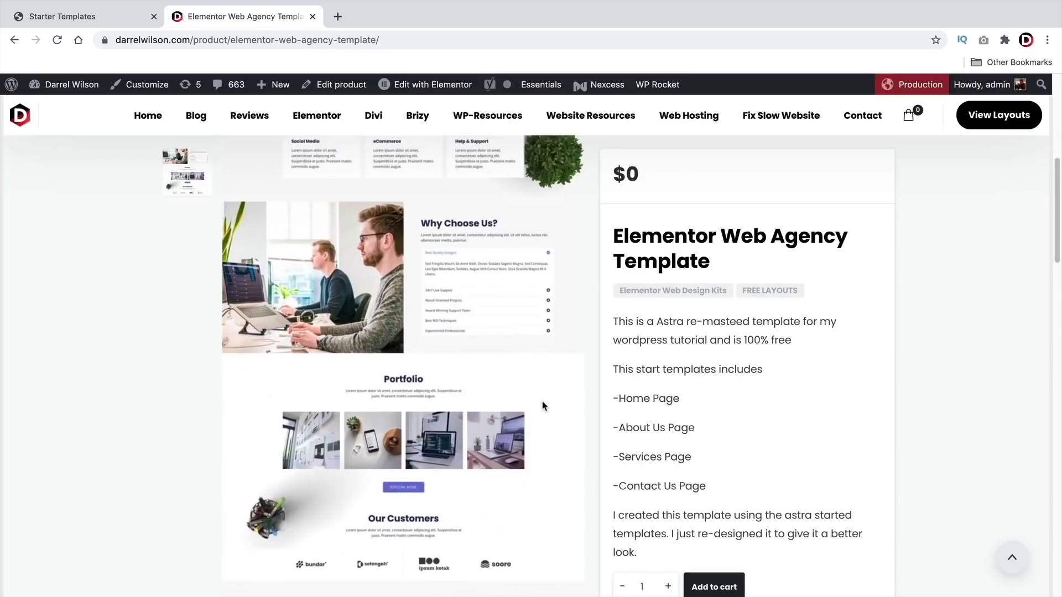
scroll(544, 406, down, 2)
scroll(348, 393, down, 2)
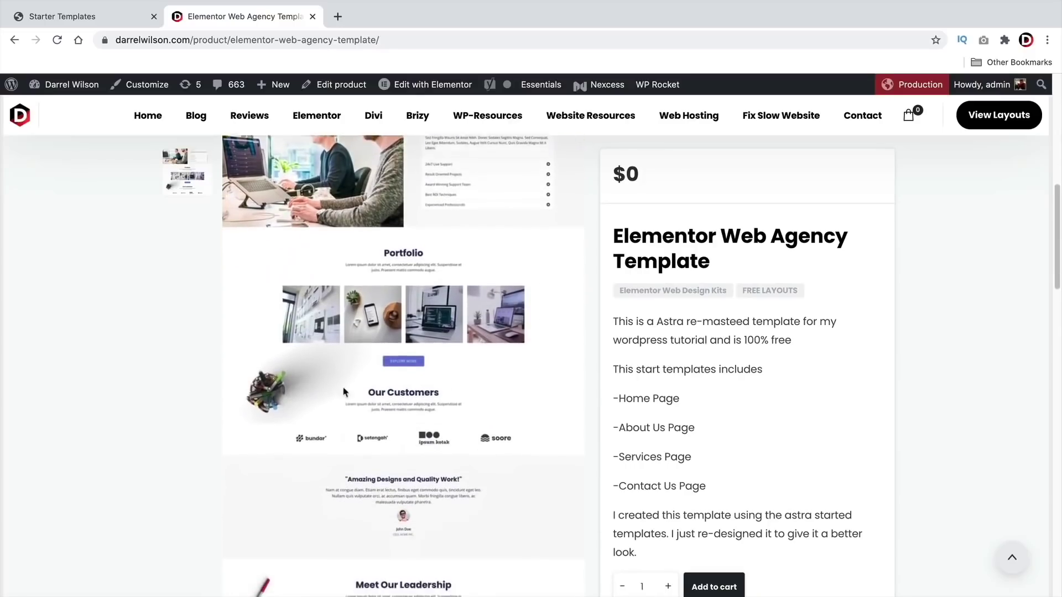
- Compare the services, portfolio and customers sections of the Digital Agency preview with the rest of the Elementor Web Agency Template design
click(91, 21)
scroll(327, 322, down, 4)
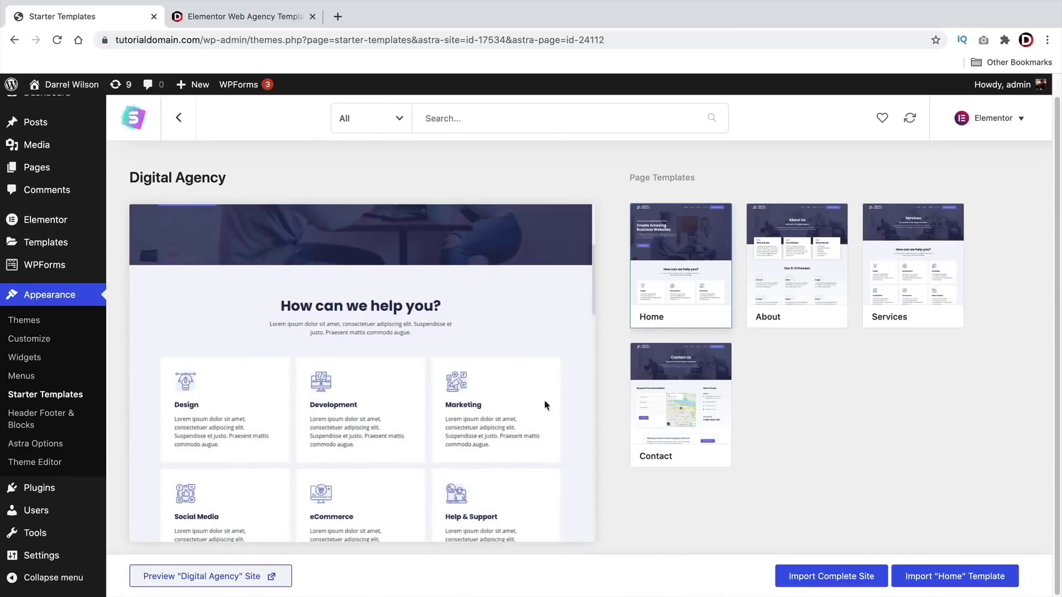
scroll(481, 327, down, 7)
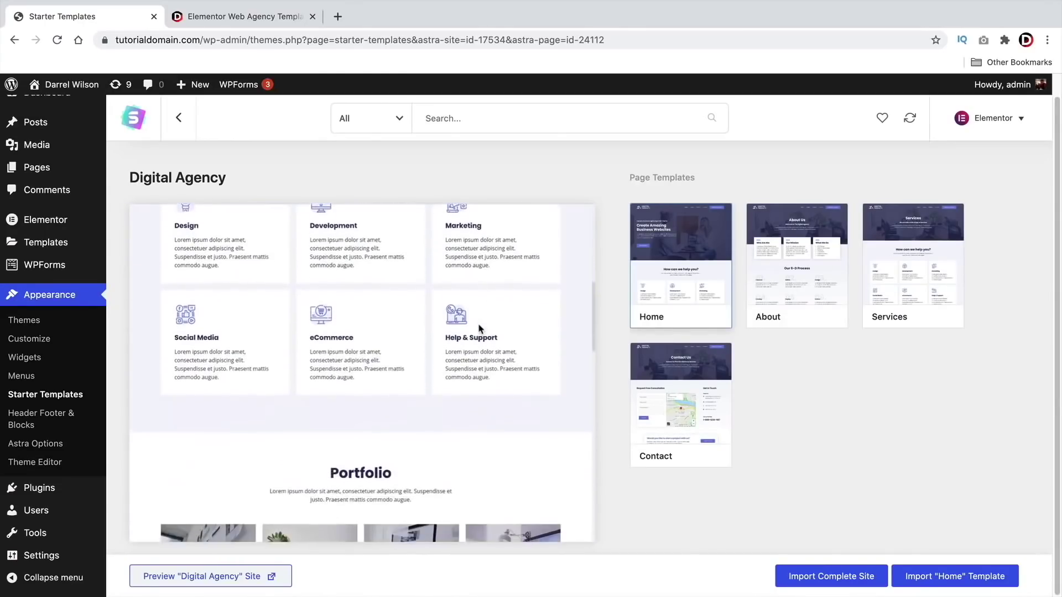
scroll(415, 304, down, 3)
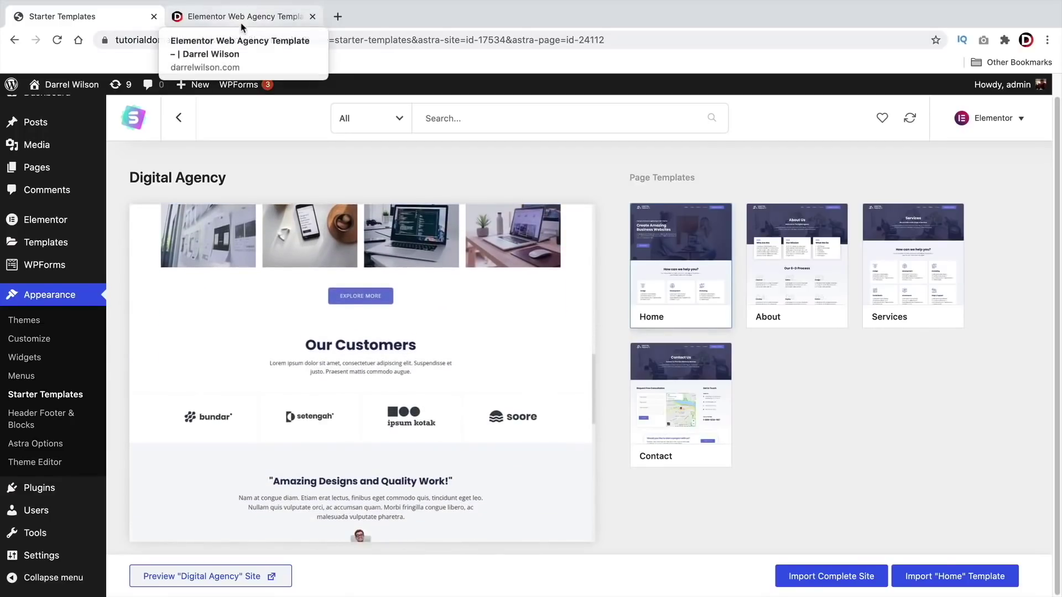
click(243, 27)
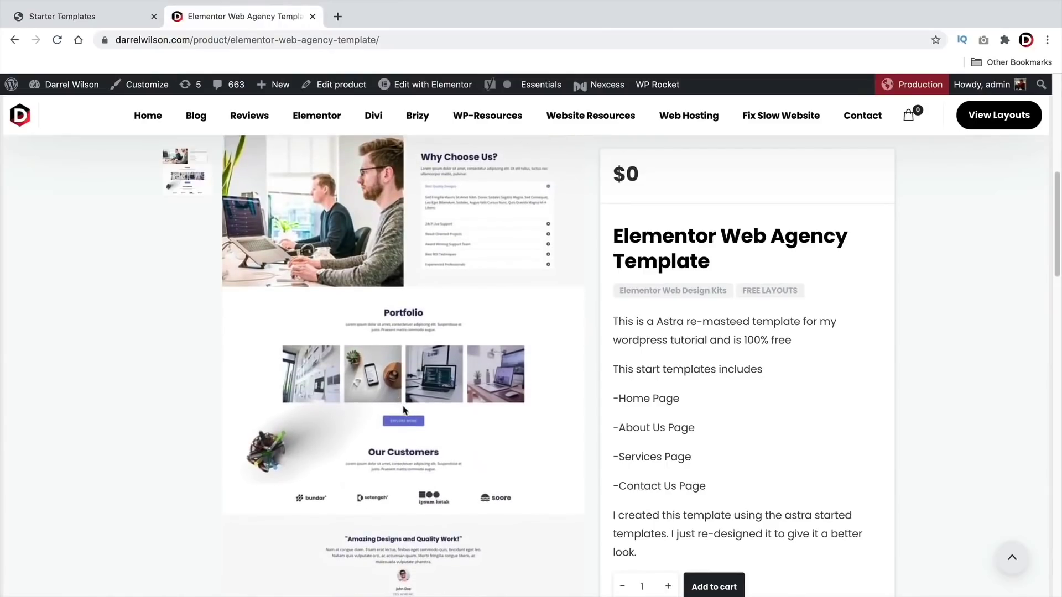
scroll(403, 410, down, 4)
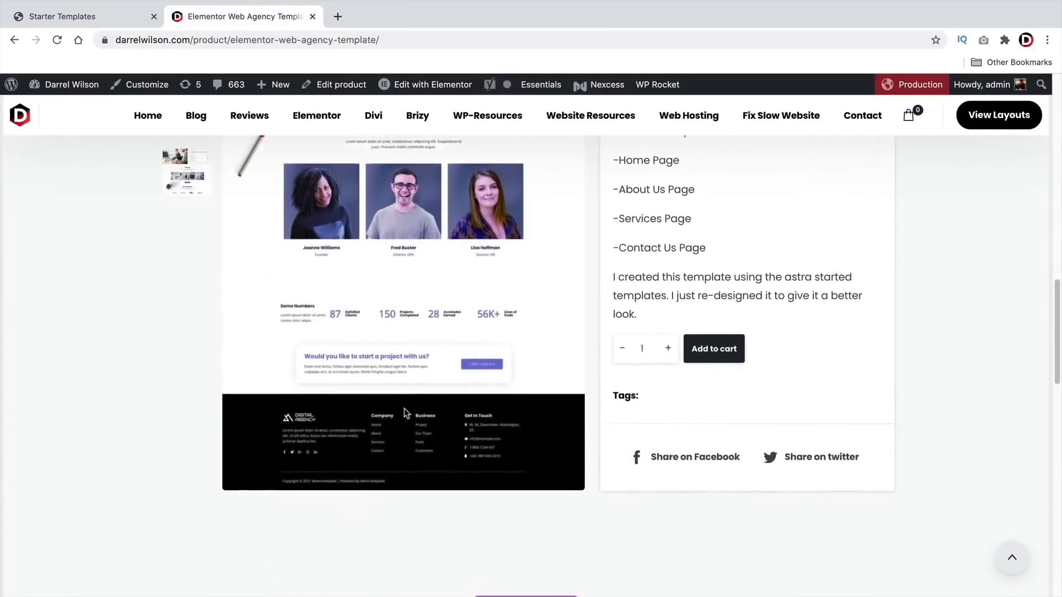
scroll(403, 409, up, 5)
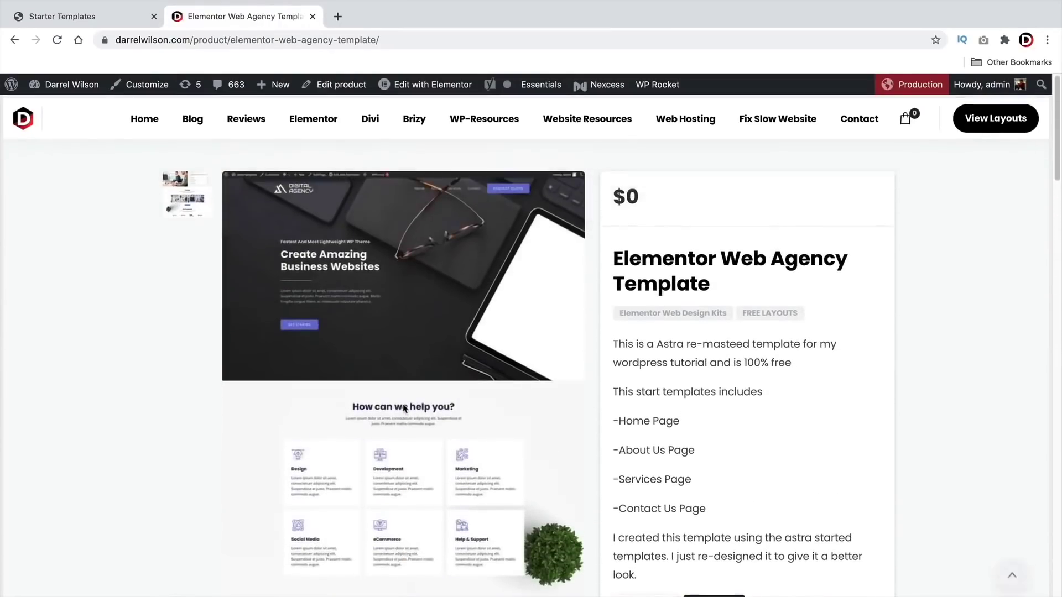
click(78, 18)
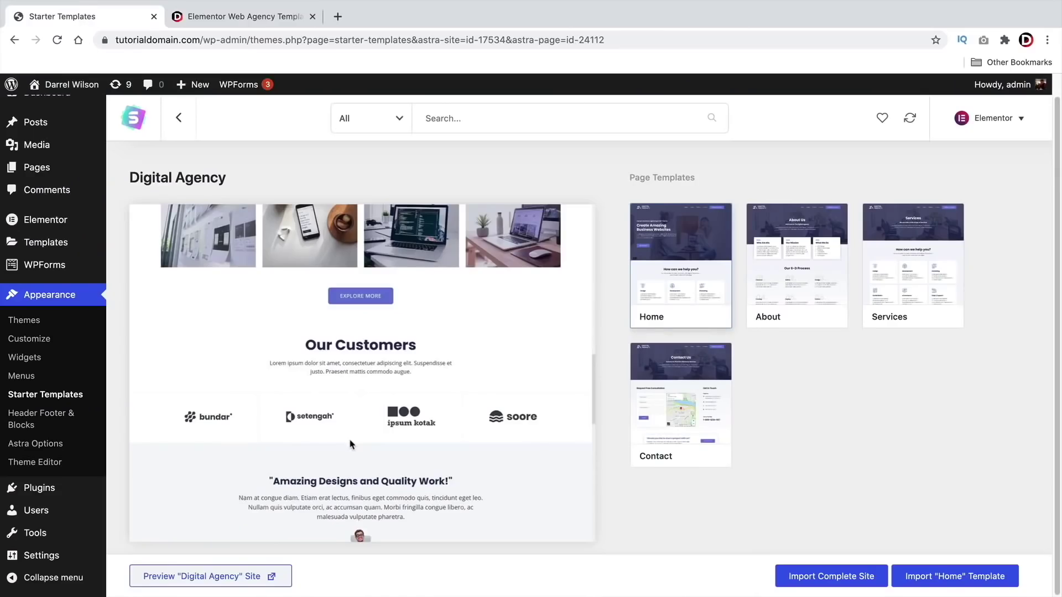
scroll(476, 433, up, 10)
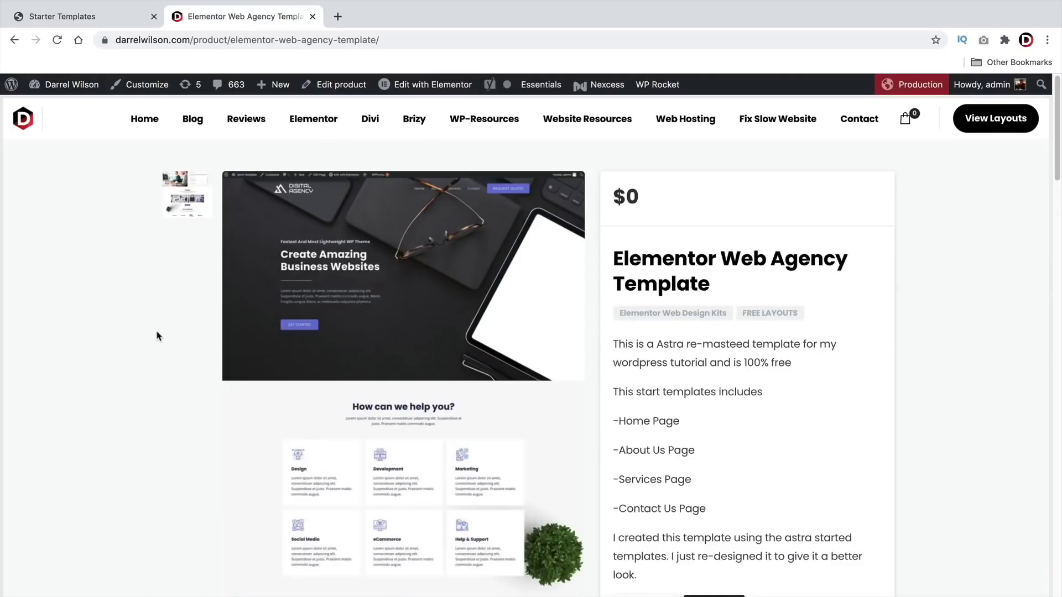
- Order the free Elementor Web Agency Template through the cart and checkout, and download Templates-entzlb.zip
scroll(159, 334, down, 8)
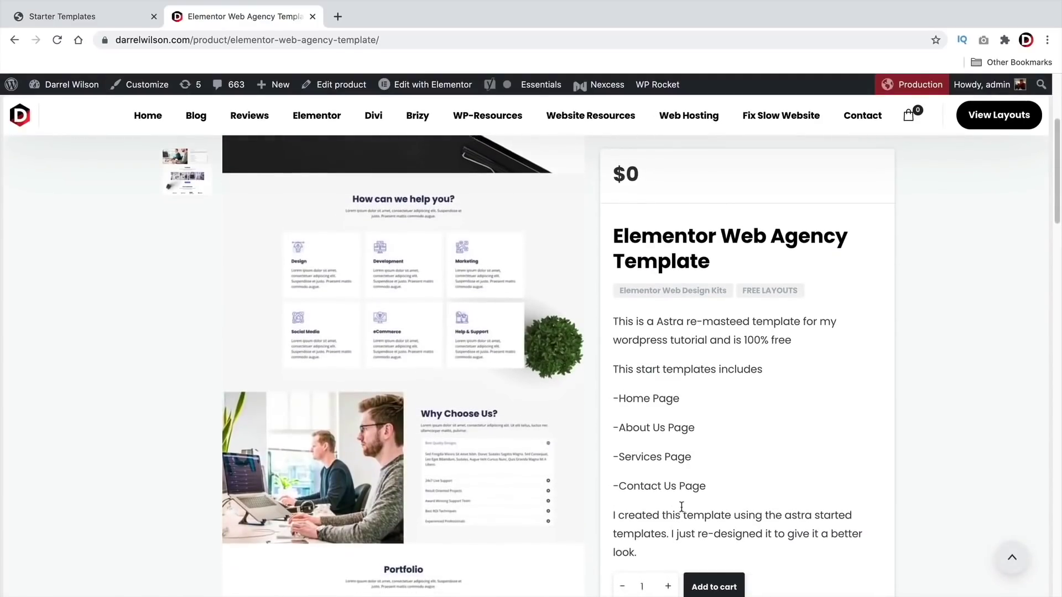
scroll(922, 446, down, 10)
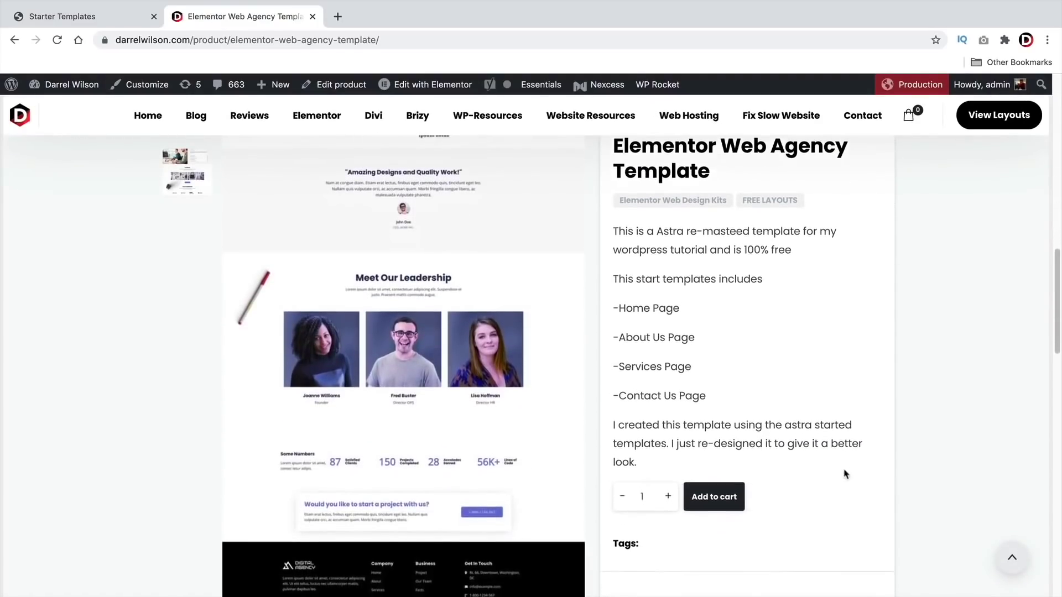
click(715, 498)
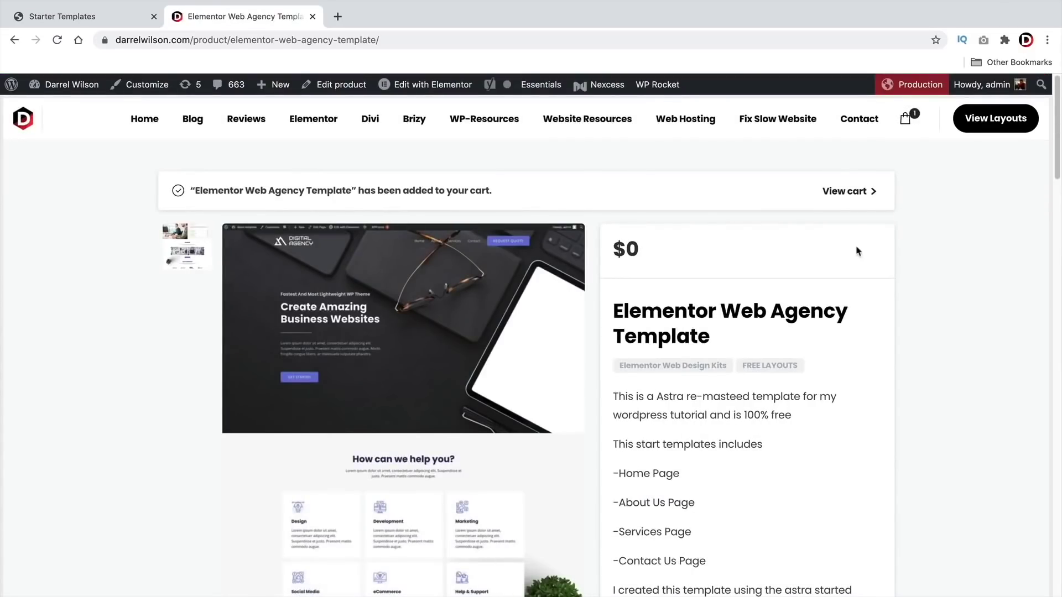
click(850, 194)
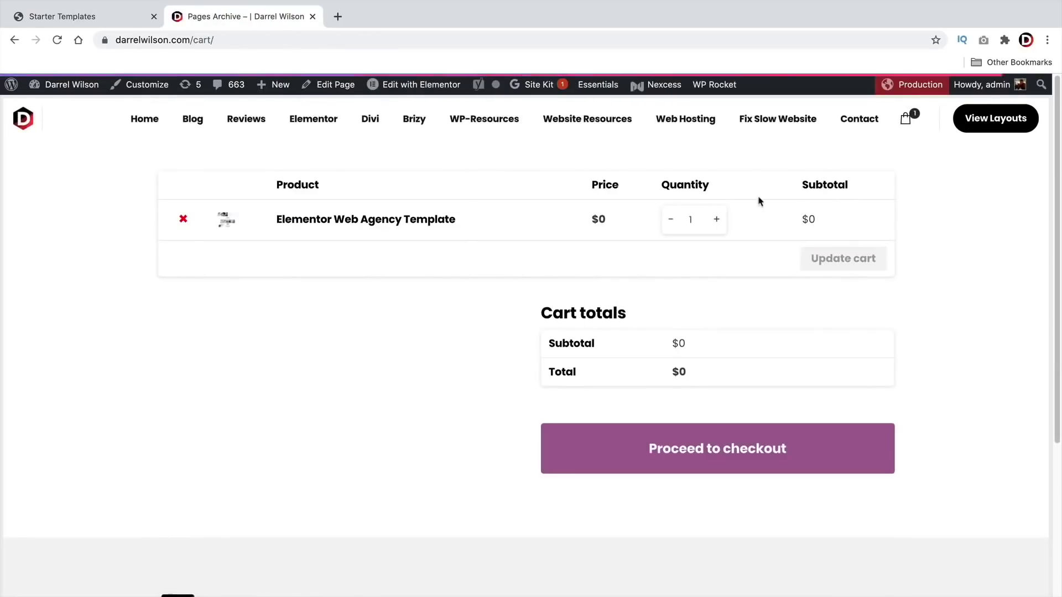
click(688, 461)
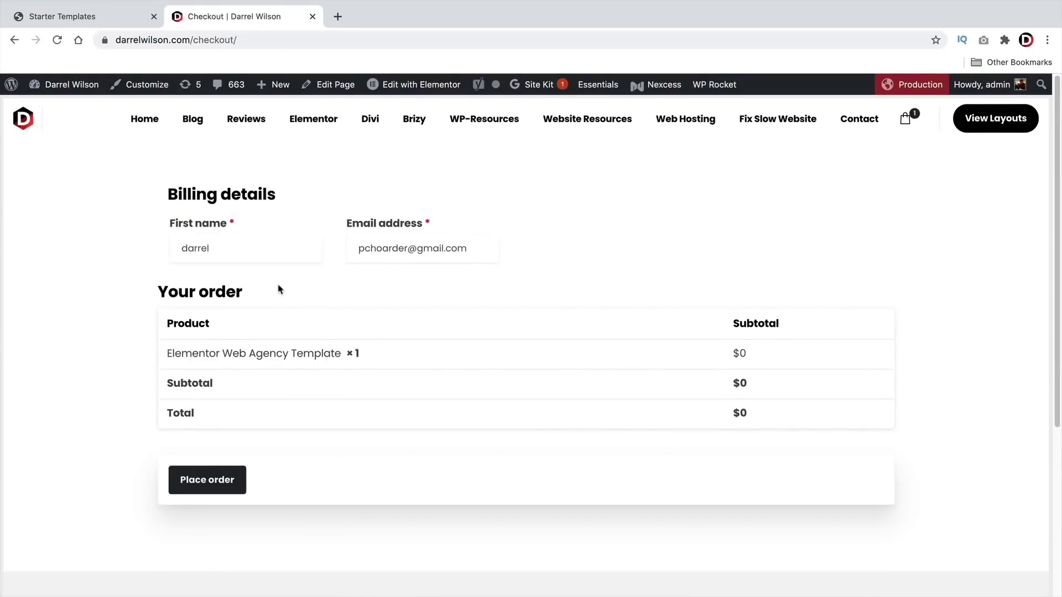
click(205, 480)
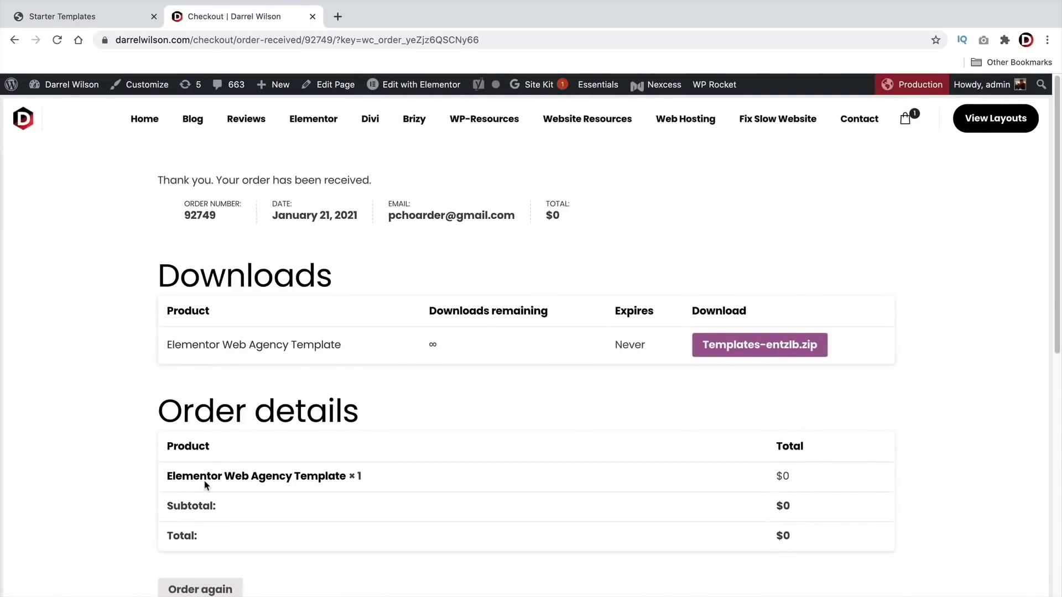
click(758, 351)
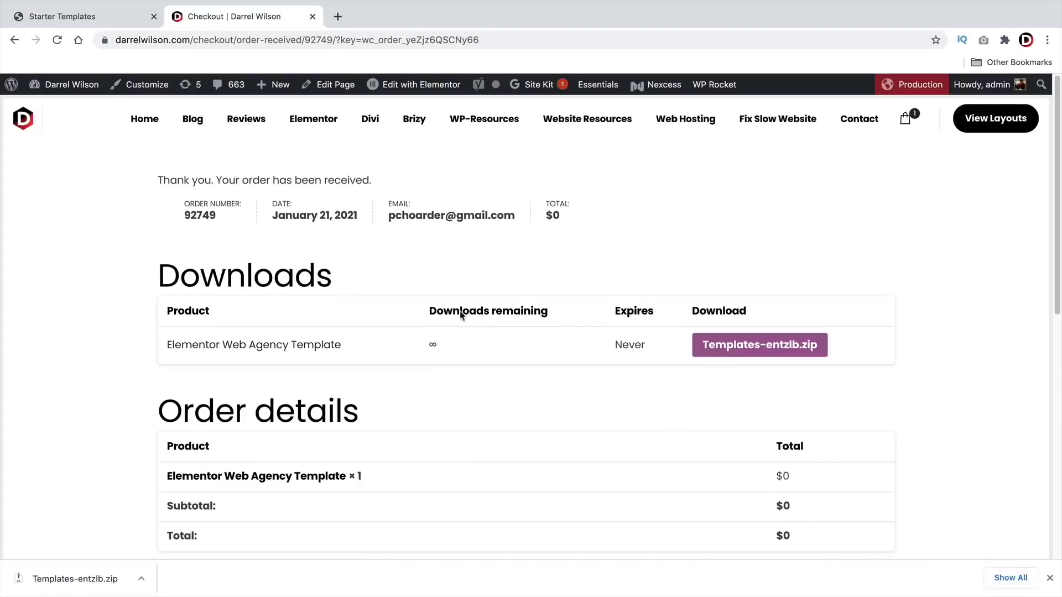
- Extract the downloaded Templates-entzlb.zip on the desktop, open the Templates 2 folder in Finder and line up Home Page.json with the other files
mouse_move(49, 4)
click(39, 22)
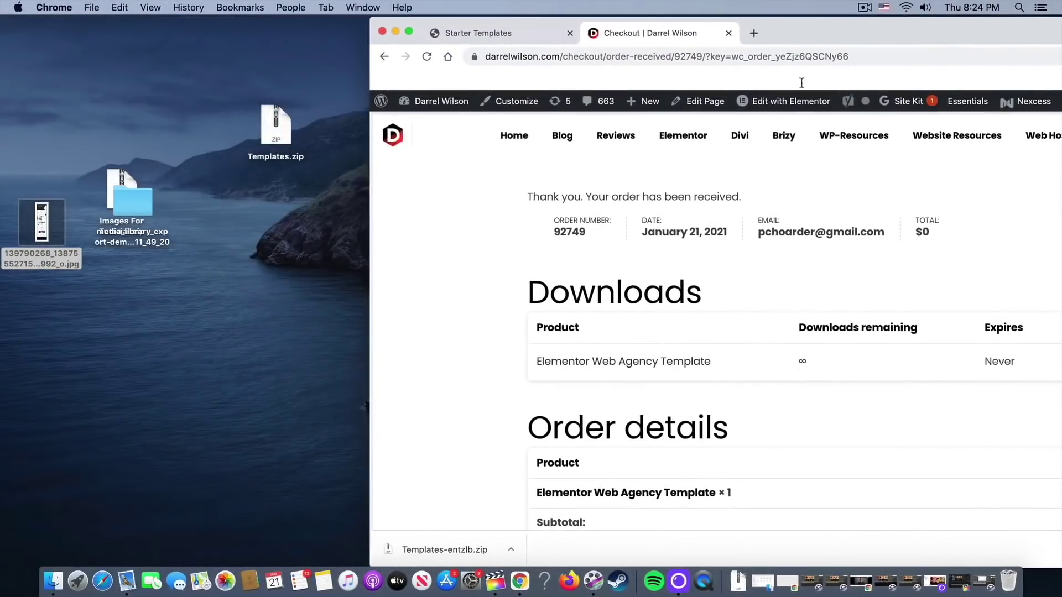
drag(437, 550, 157, 382)
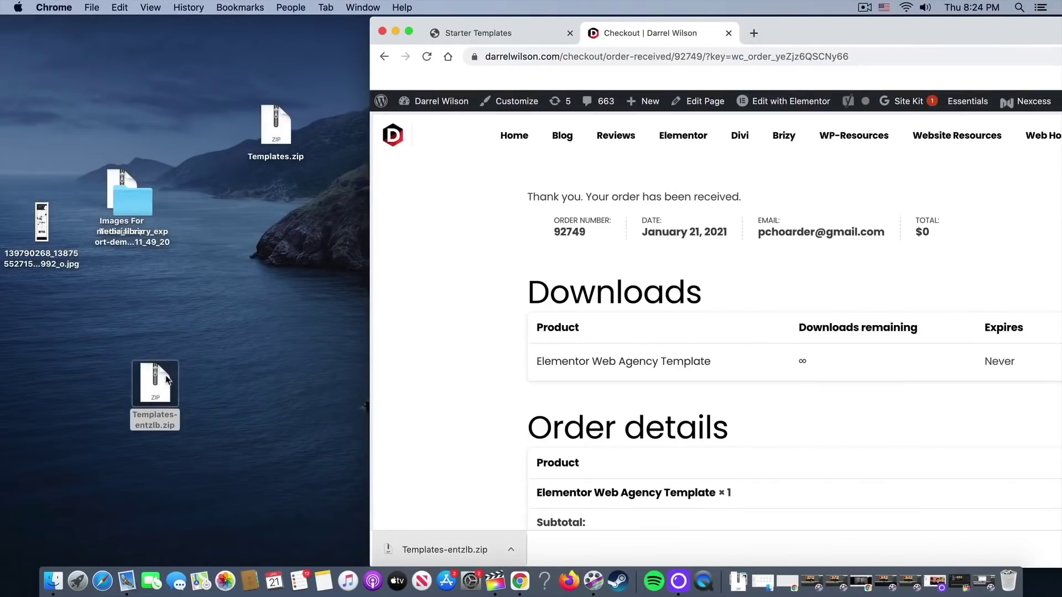
double_click(160, 387)
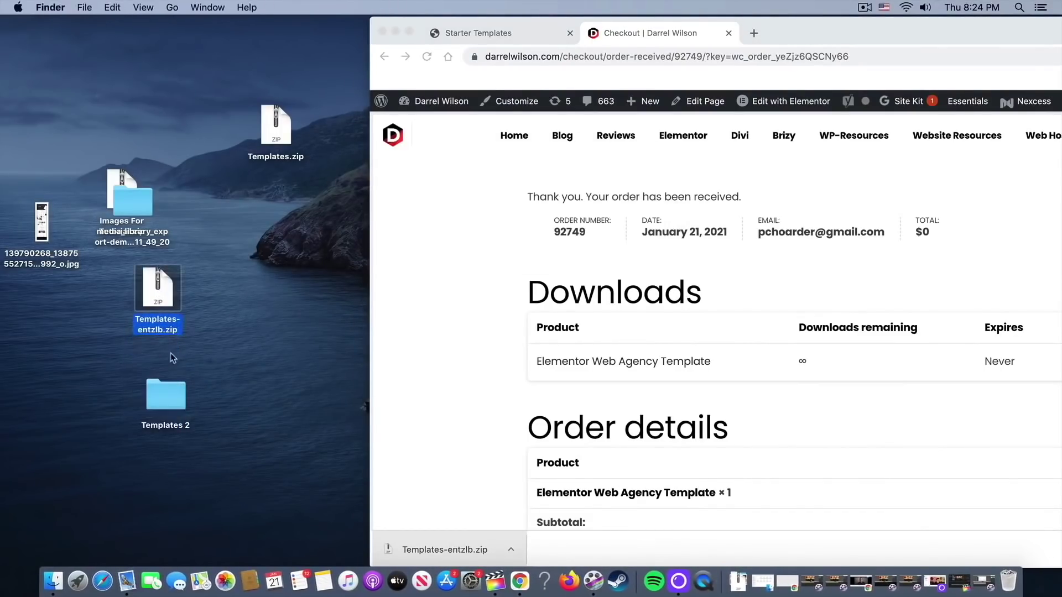
drag(166, 394, 108, 420)
double_click(108, 421)
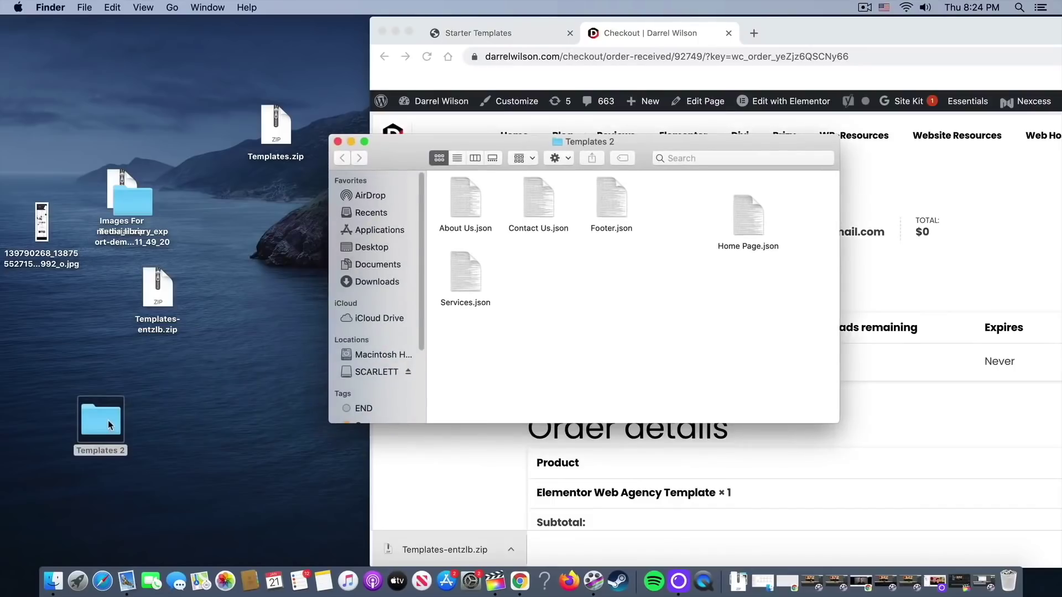
drag(737, 219, 663, 202)
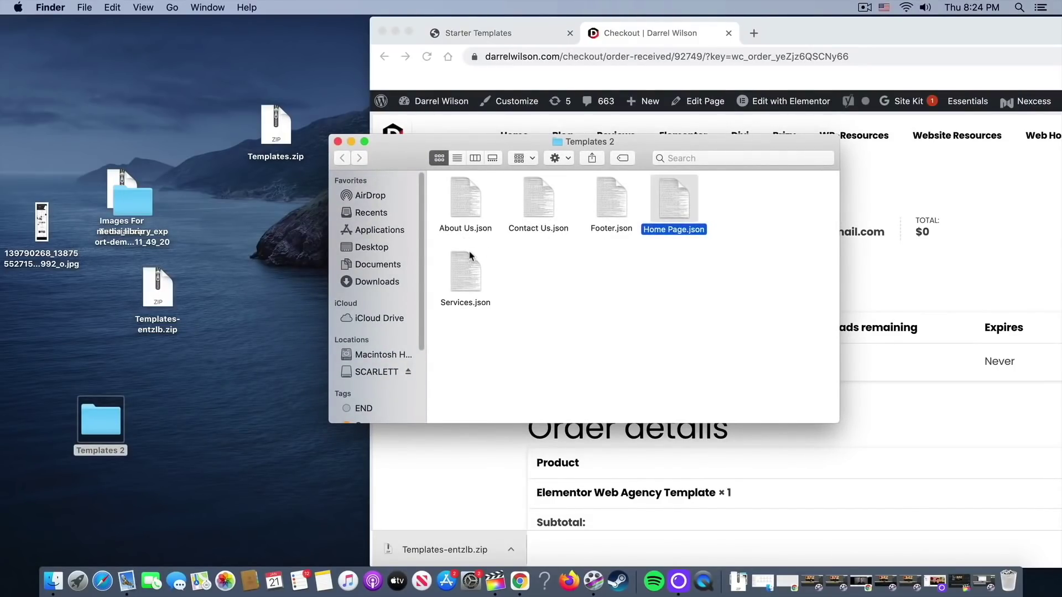
- Return to the WordPress dashboard in Chrome and open the Home front page from the list of pages for editing with Elementor
drag(796, 32, 591, 42)
click(304, 45)
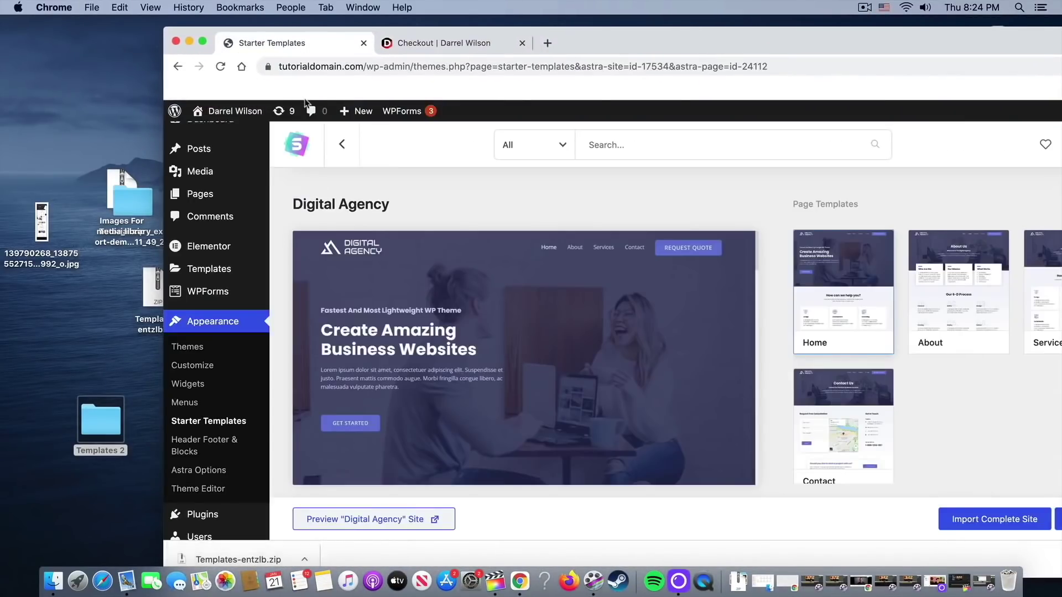
mouse_move(214, 194)
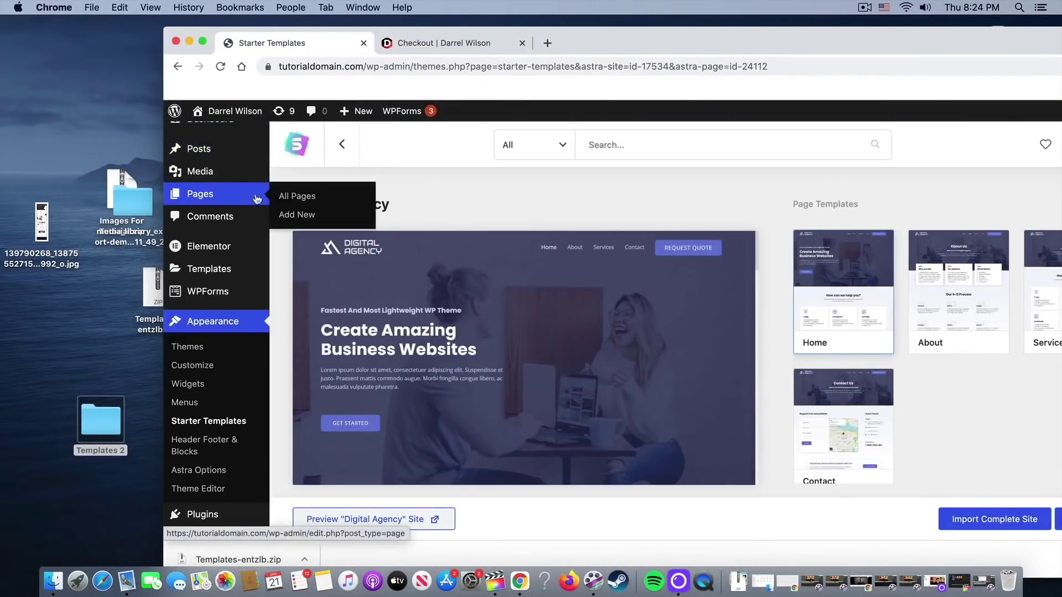
click(285, 198)
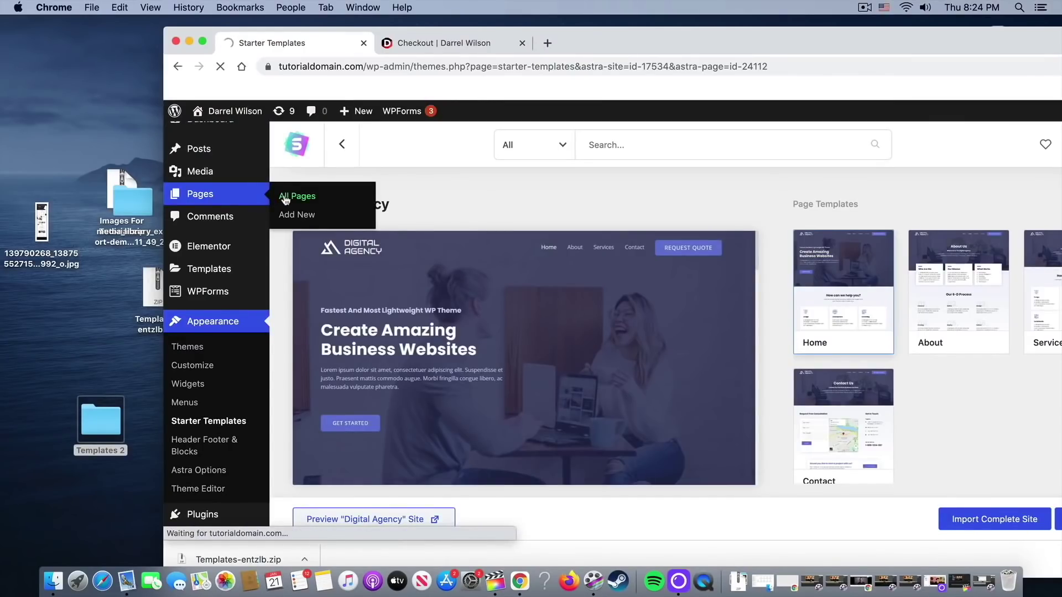
scroll(332, 276, down, 5)
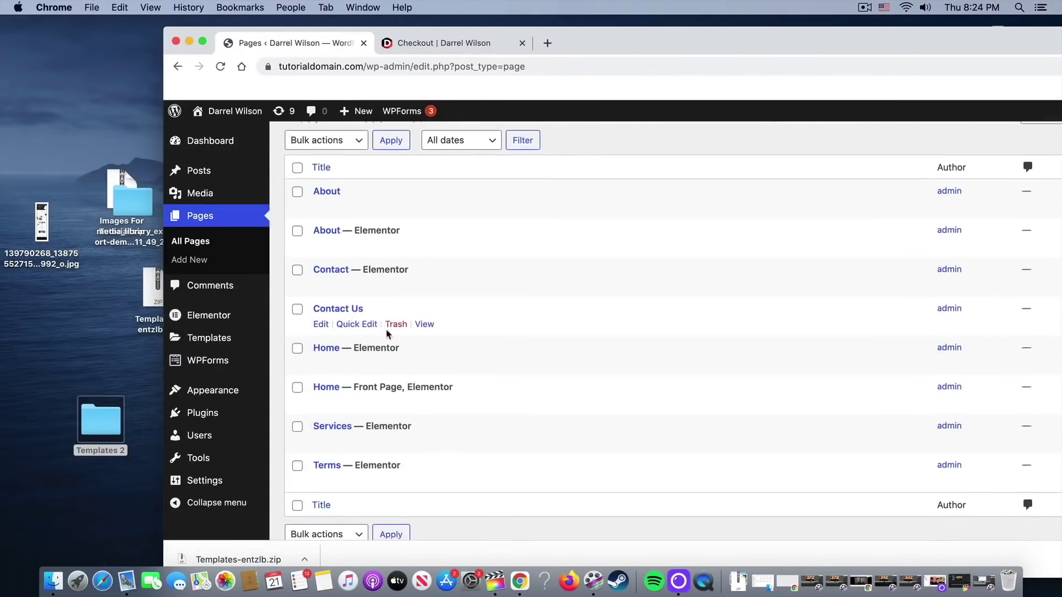
click(425, 395)
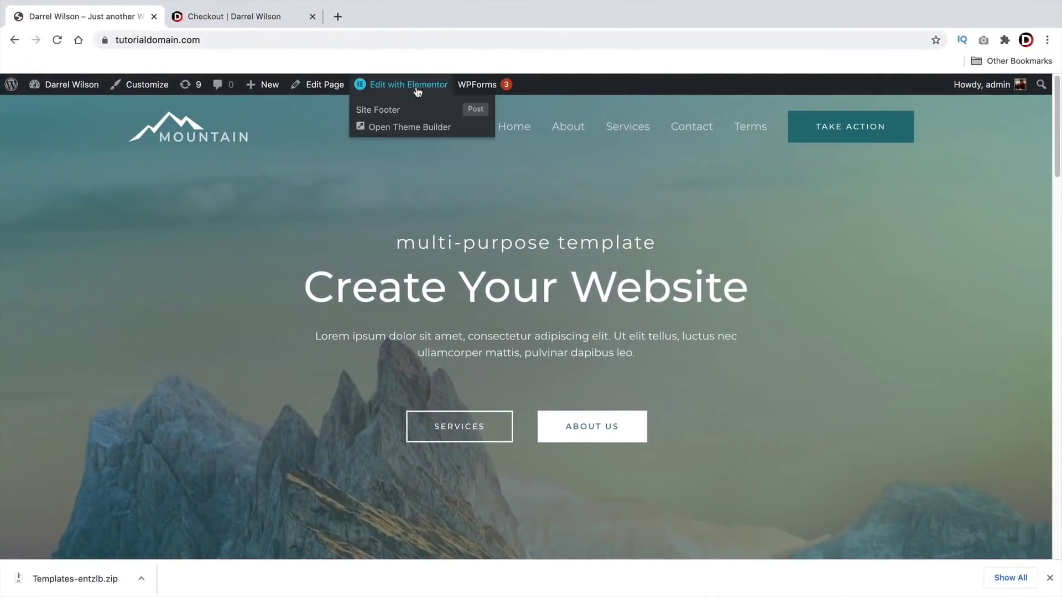
click(568, 106)
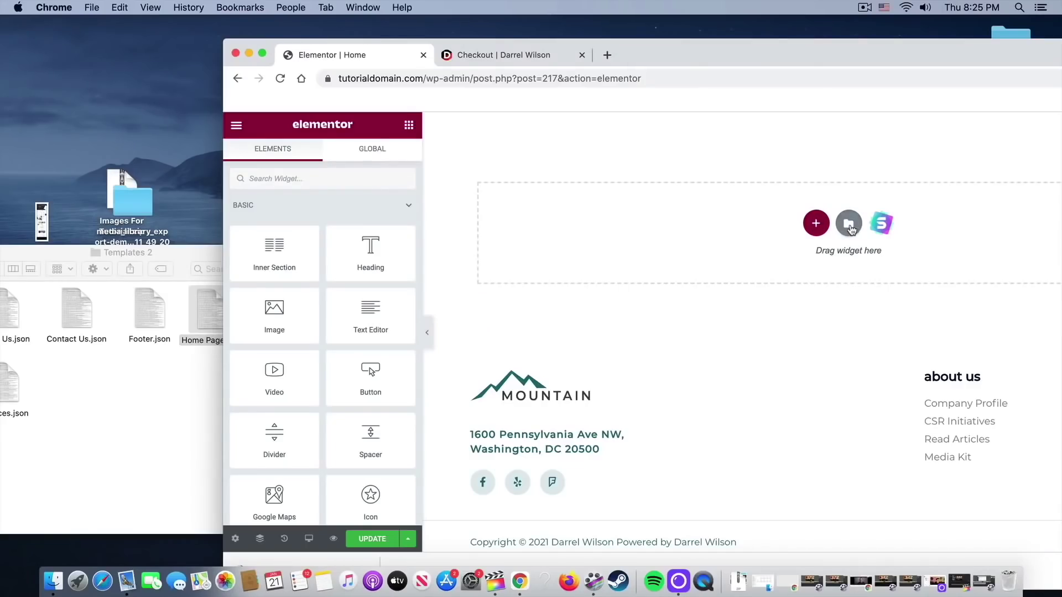
- Import Home Page.json from the Templates 2 folder into the Elementor template library
click(848, 223)
drag(870, 57, 765, 52)
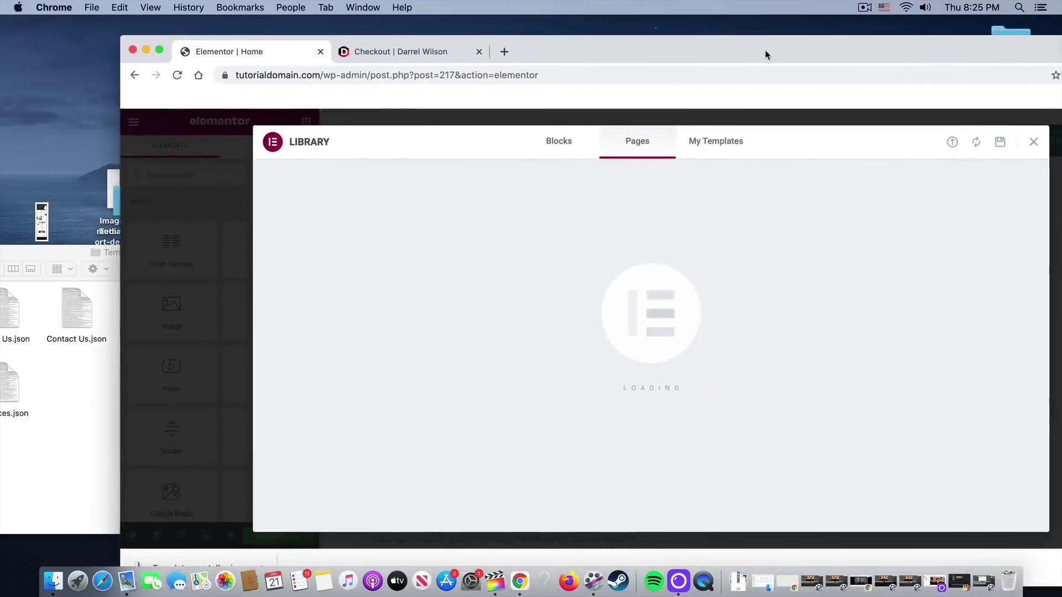
click(945, 143)
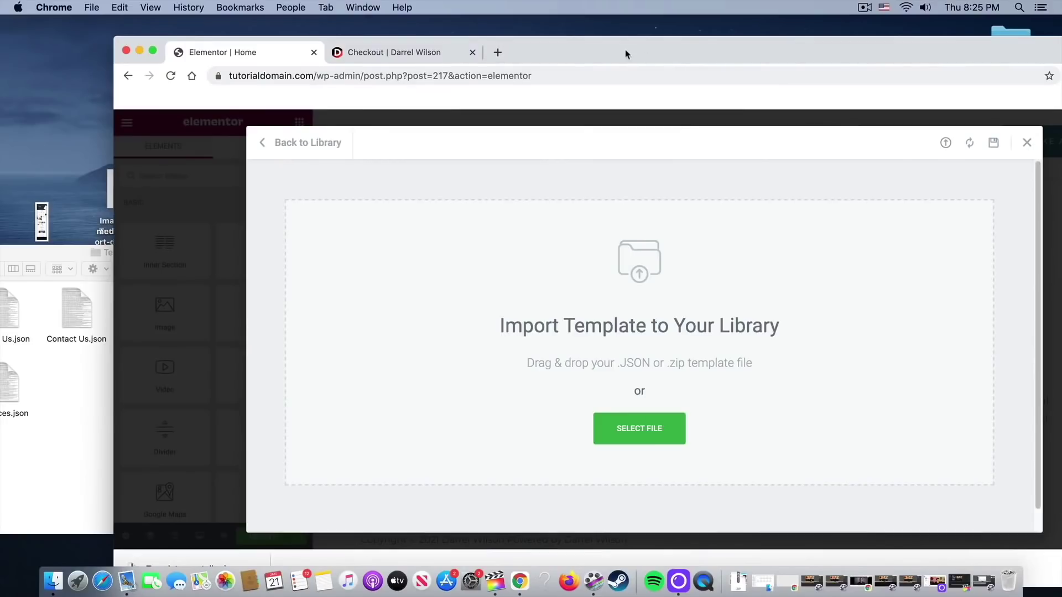
drag(628, 52, 798, 51)
drag(214, 318, 708, 317)
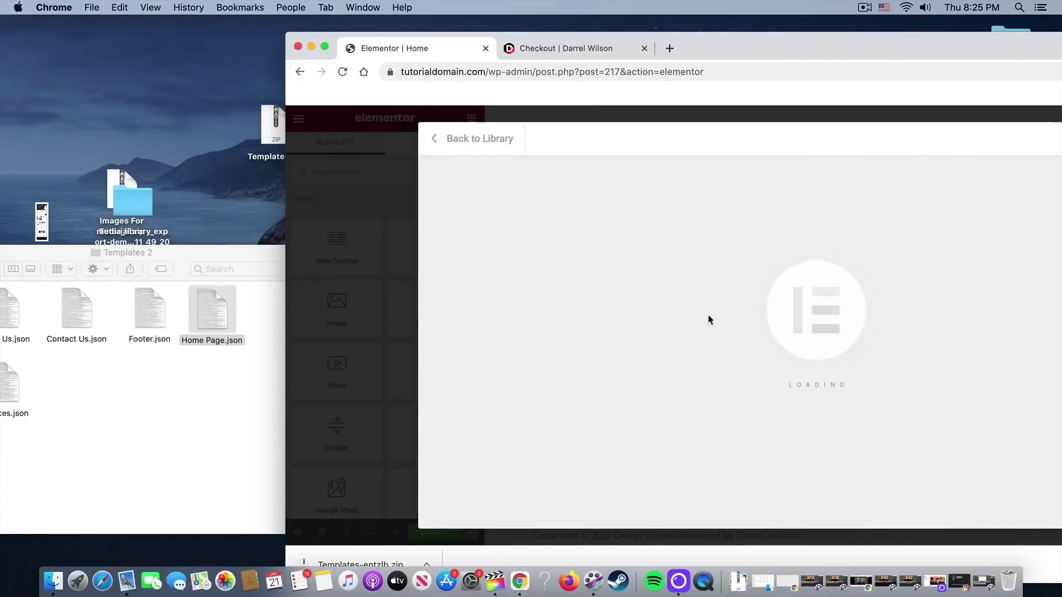
- Insert the newly imported Home Page template from the saved templates into the Home page
drag(791, 38, 590, 32)
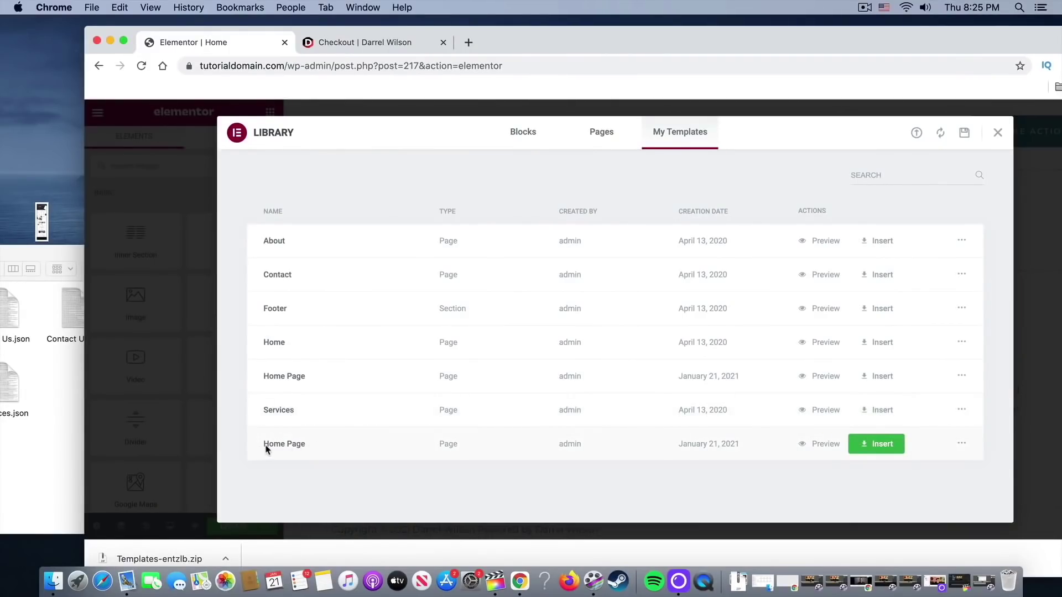
click(877, 444)
click(711, 366)
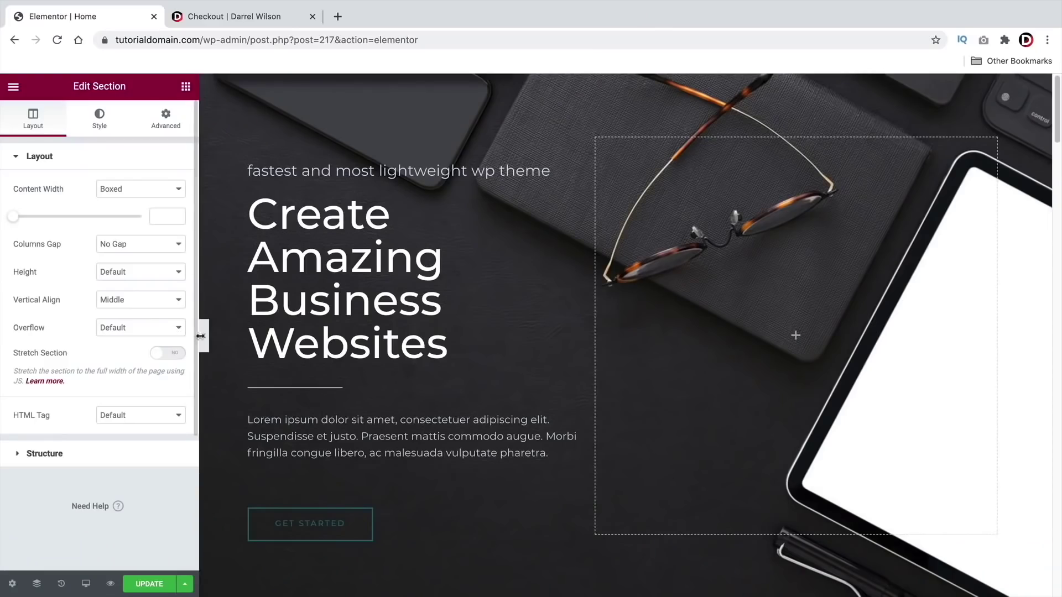
- Examine the inserted Home design at full width, from the hero through services, portfolio, customers and leadership to the footer
click(200, 336)
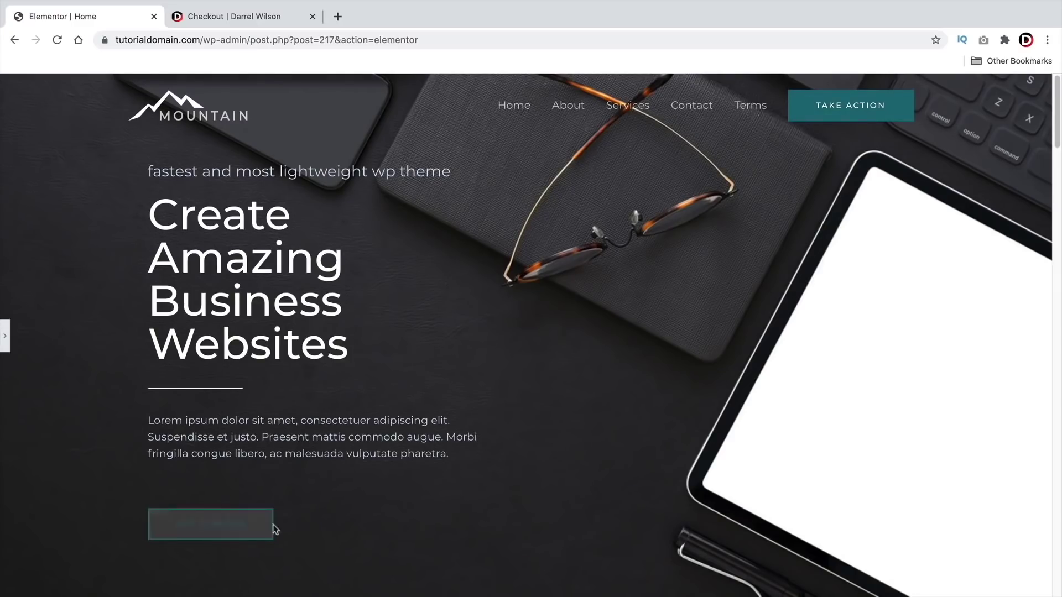
scroll(277, 505, down, 3)
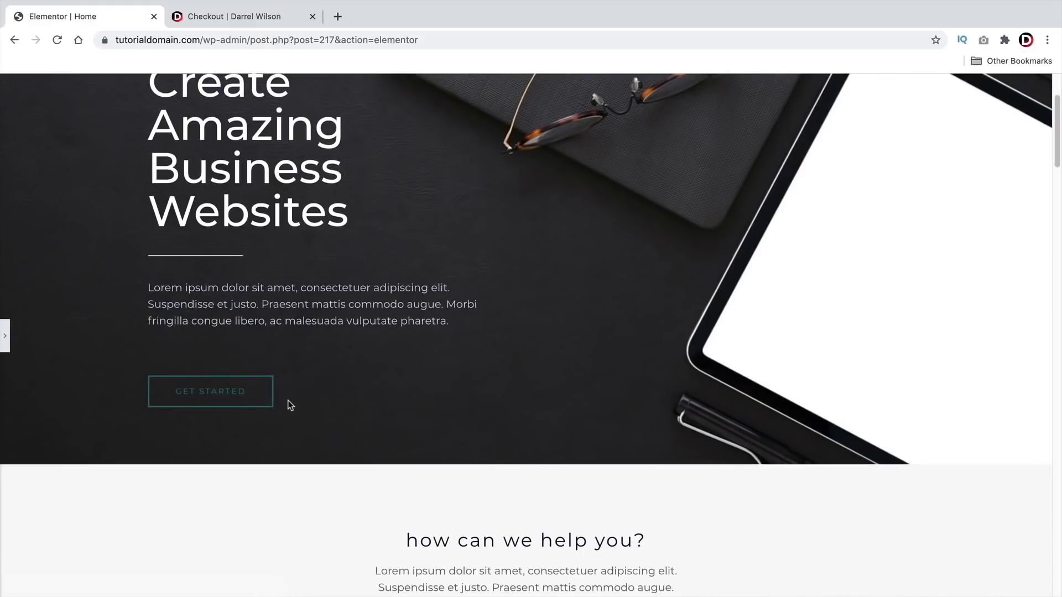
scroll(315, 403, down, 9)
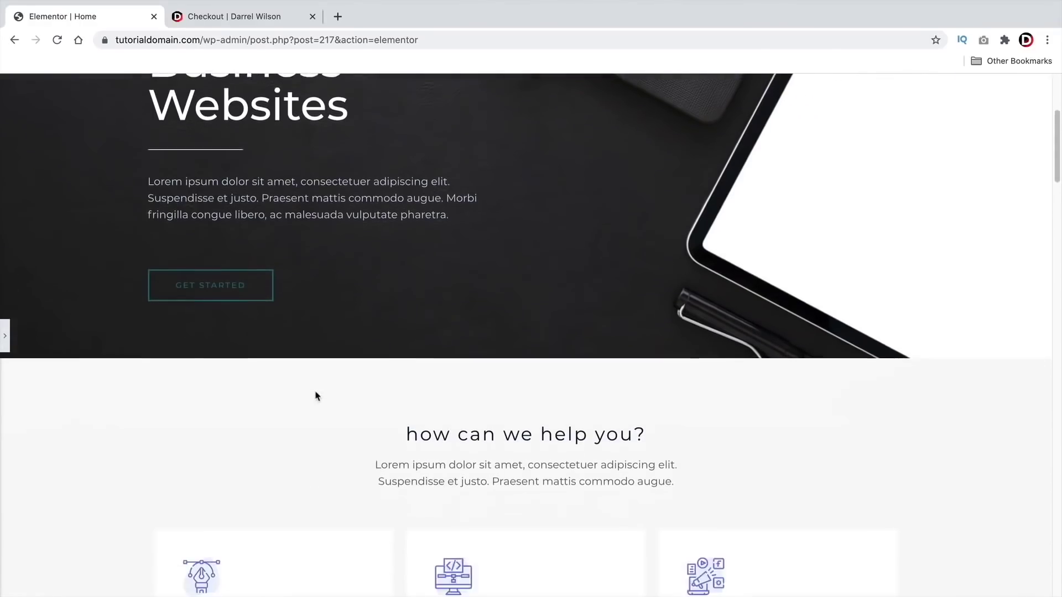
scroll(323, 382, down, 15)
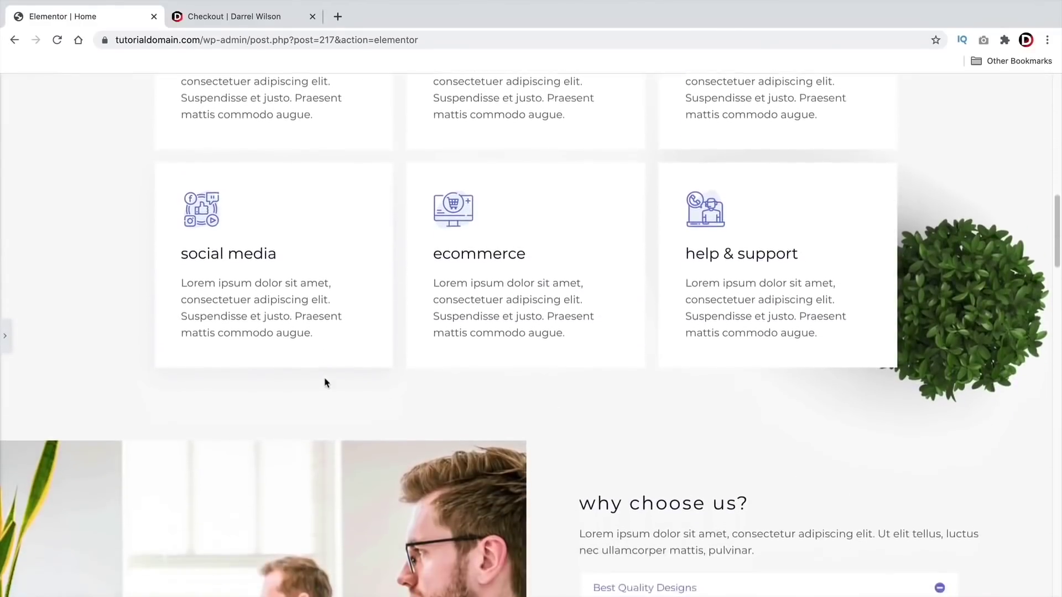
scroll(325, 382, down, 9)
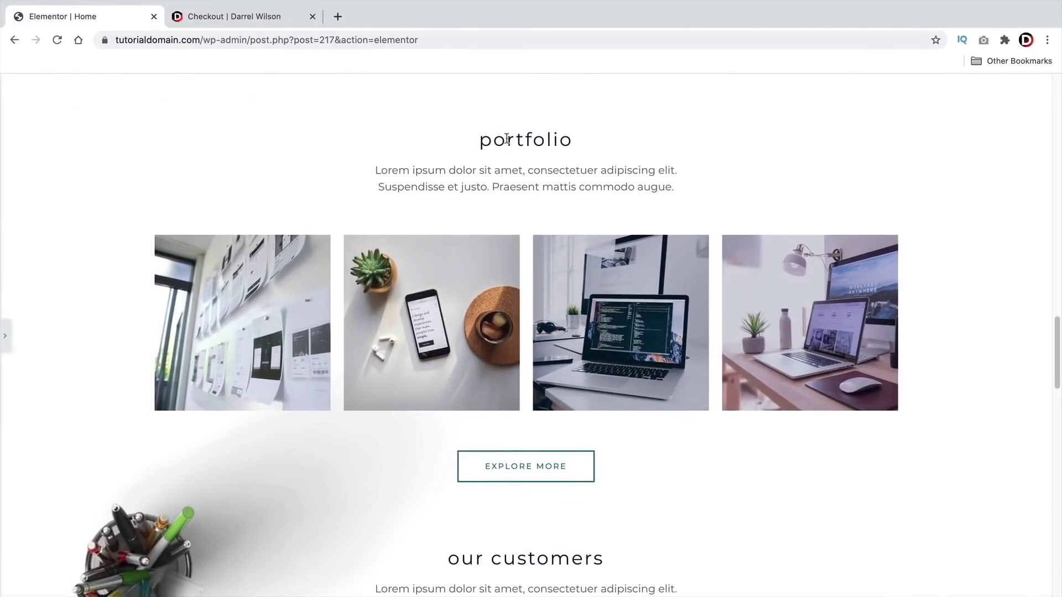
drag(507, 140, 554, 138)
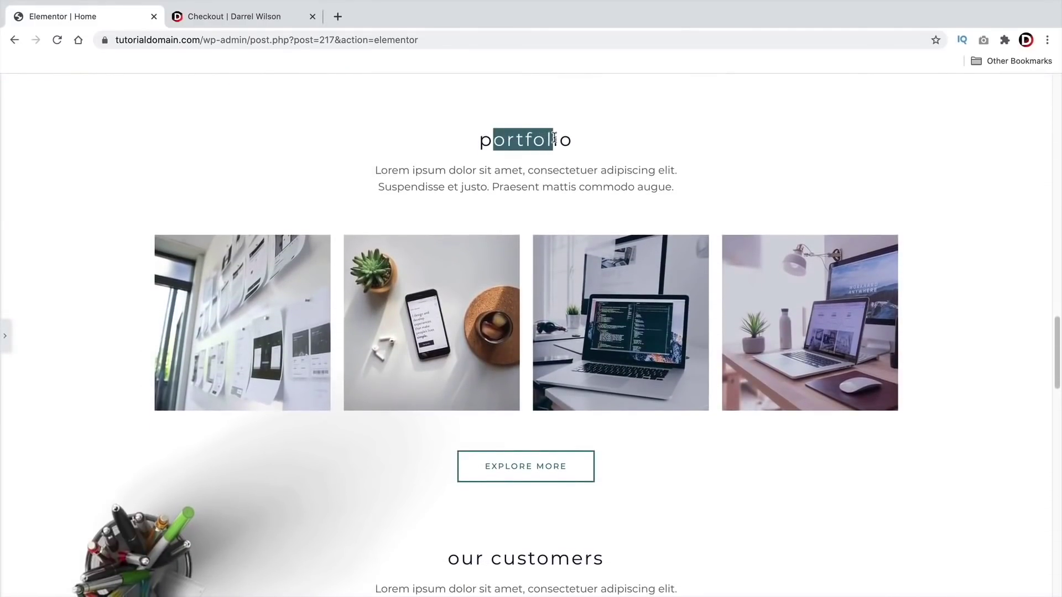
scroll(534, 209, down, 3)
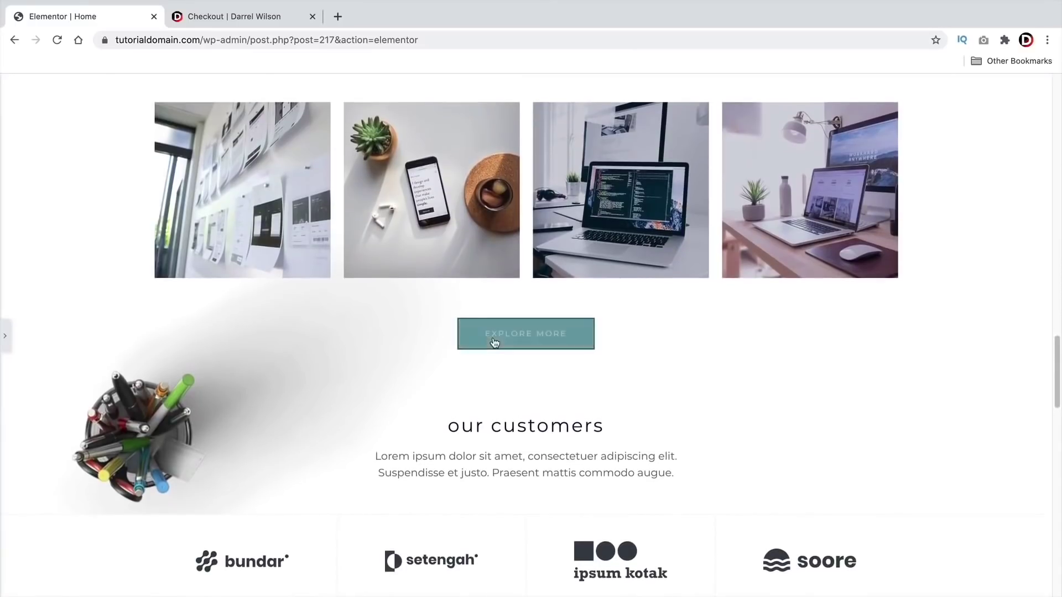
scroll(495, 340, down, 2)
scroll(497, 328, down, 1)
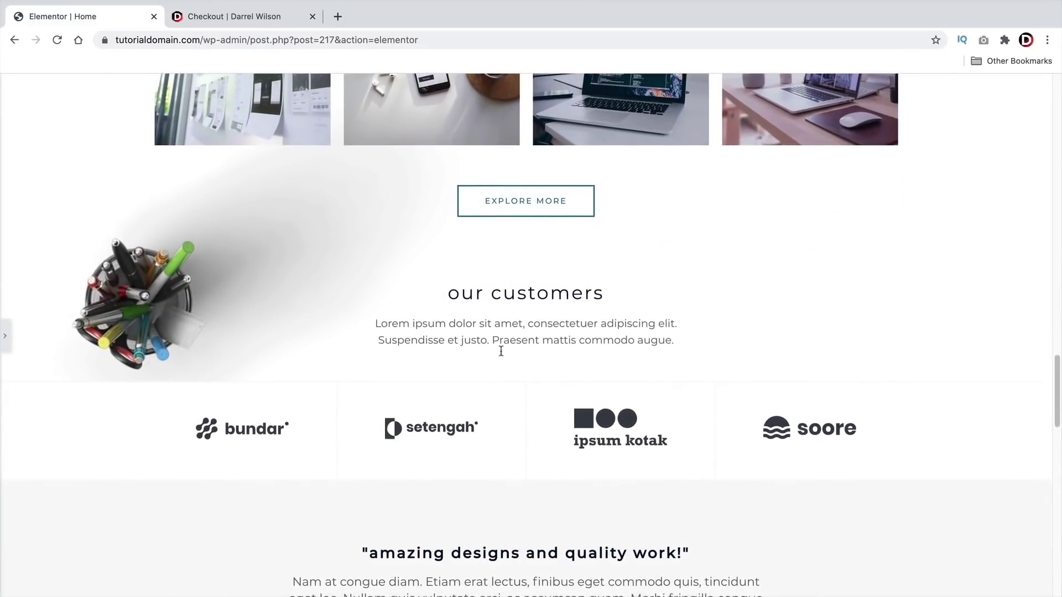
scroll(500, 345, down, 12)
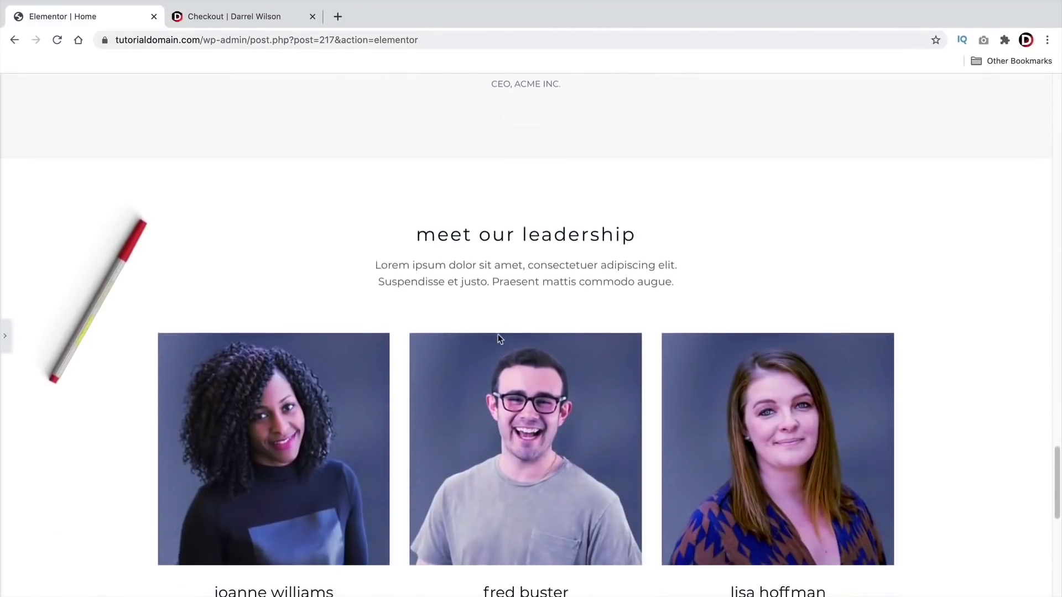
scroll(500, 339, down, 10)
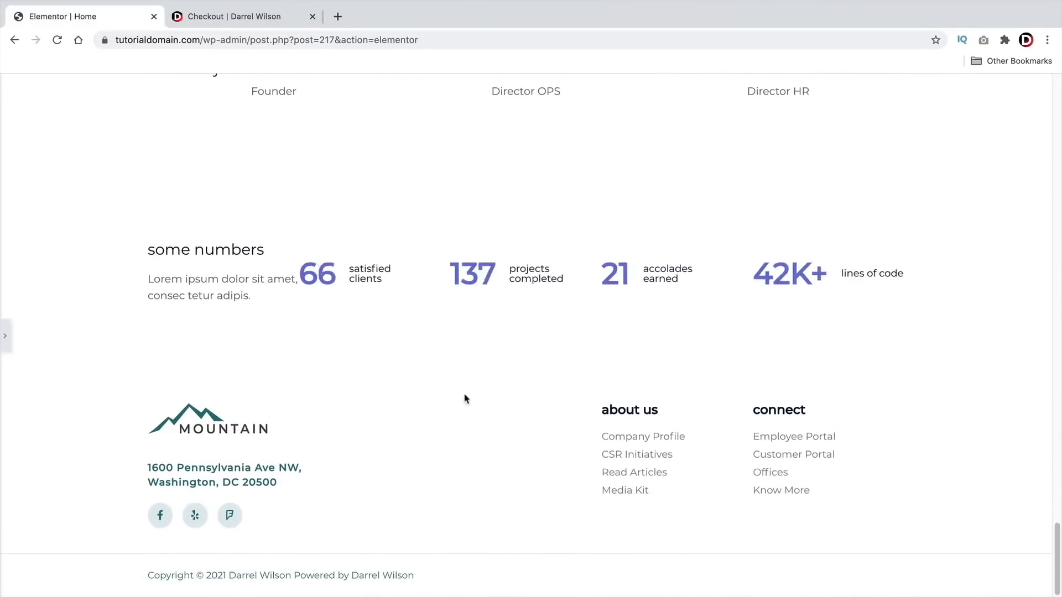
scroll(464, 398, up, 20)
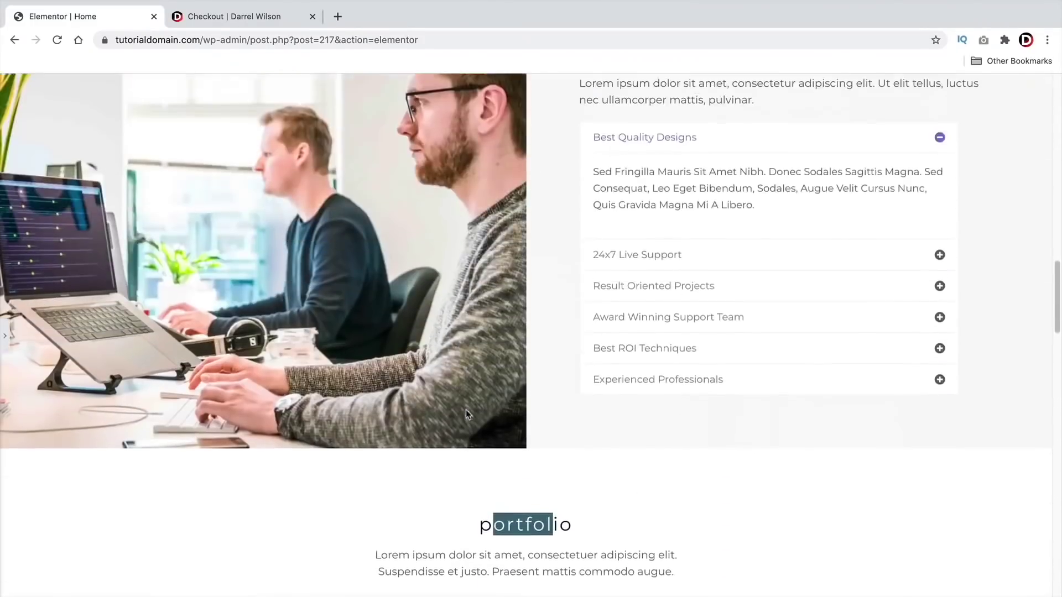
scroll(466, 413, up, 20)
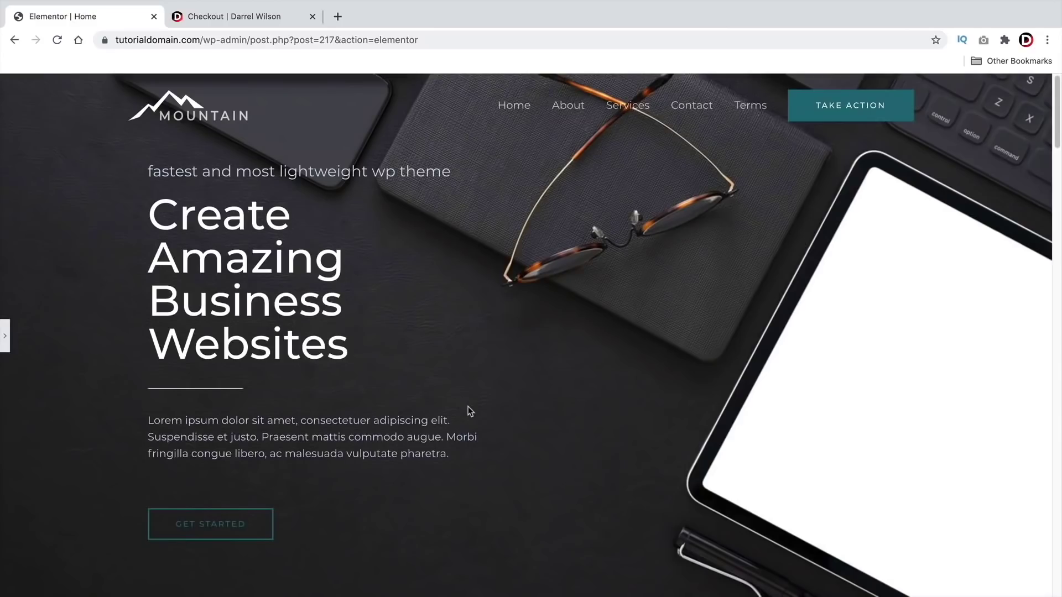
- Set the top margin of the hero section's text column to 0 px
click(4, 335)
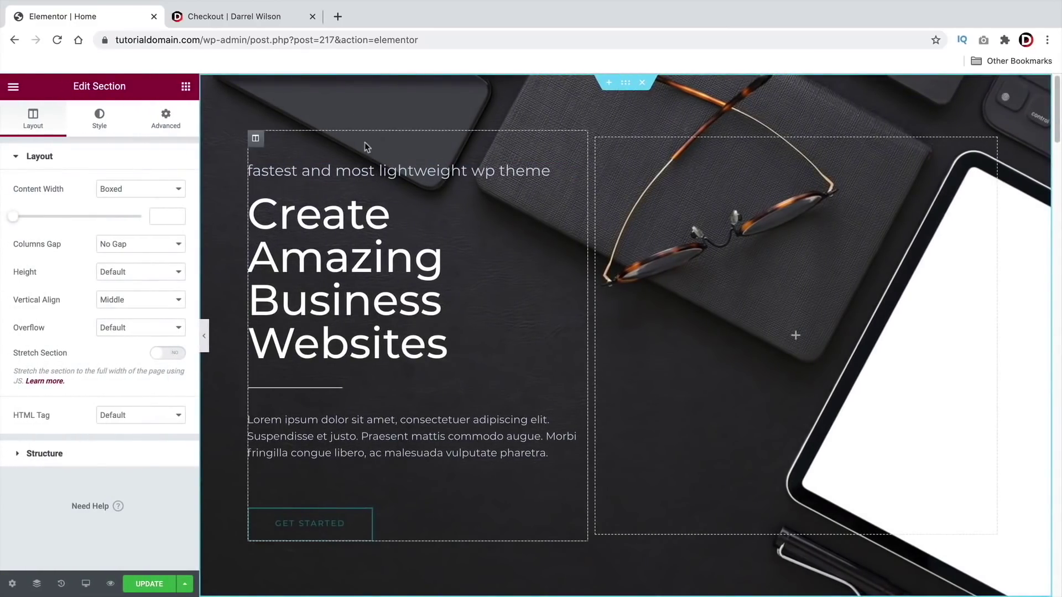
click(254, 140)
click(166, 118)
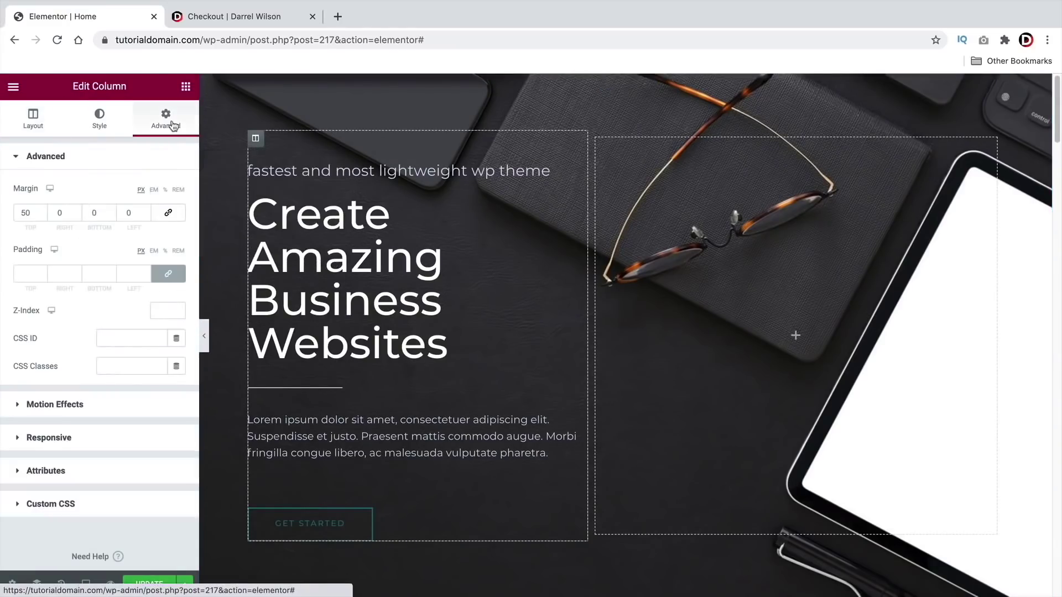
double_click(27, 213)
text(0)
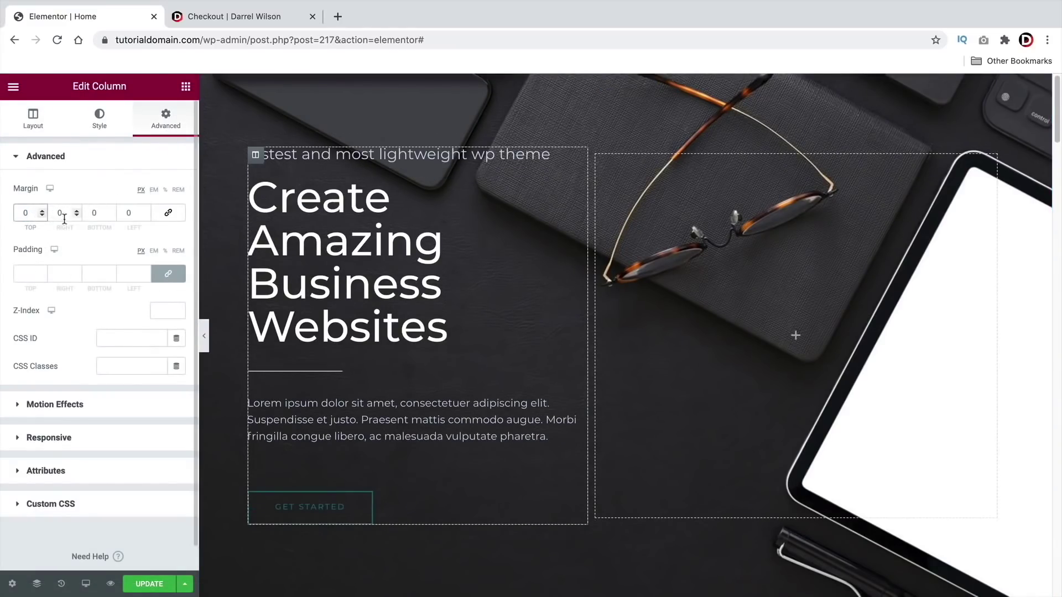
- Try 12 px of linked padding on all sides of the hero text column and reset it to 0
click(39, 274)
text(1)
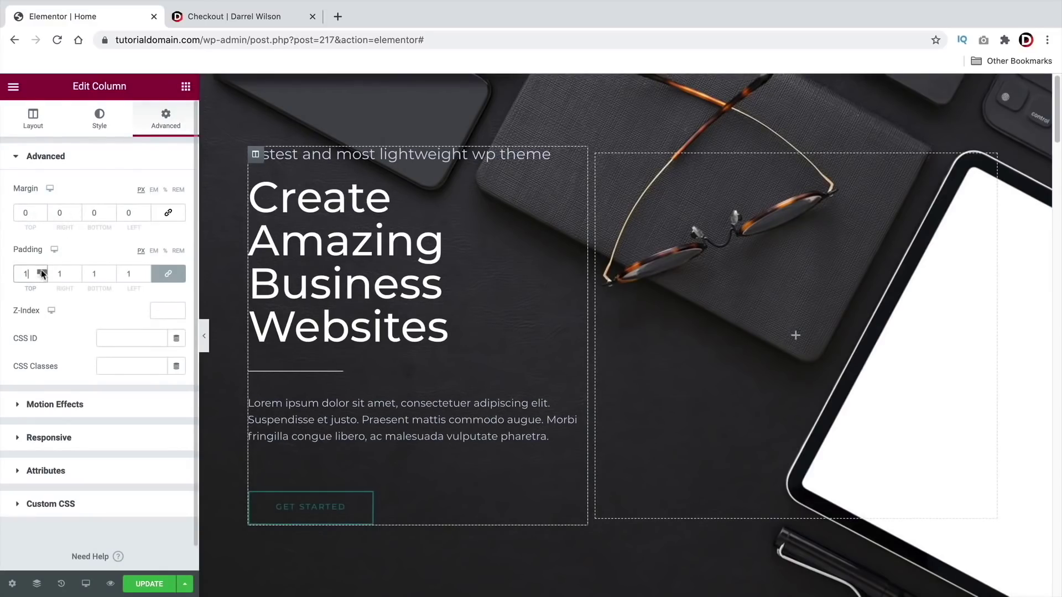
text(2)
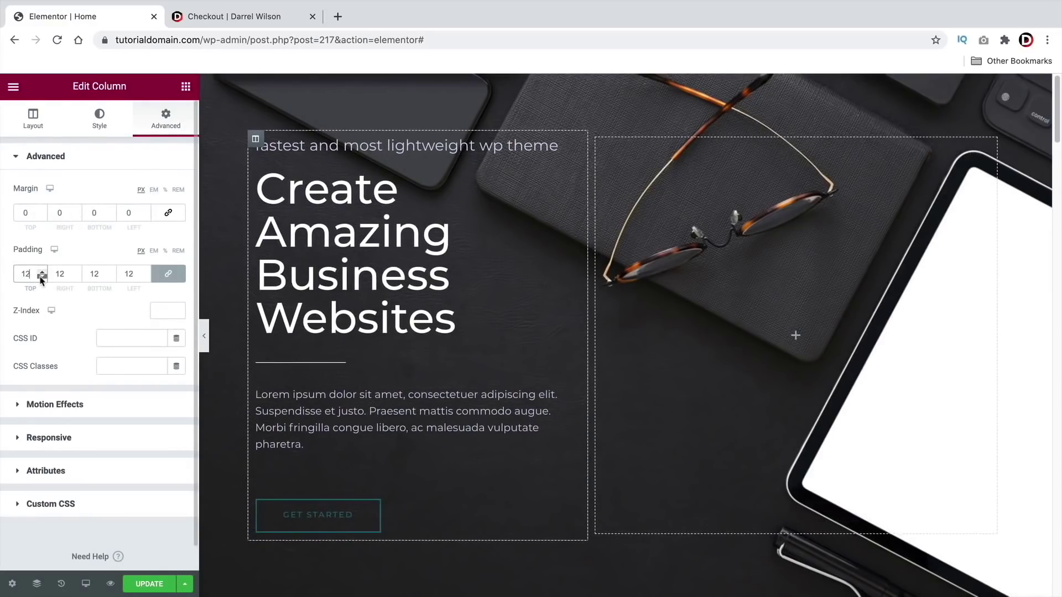
click(41, 277)
click(41, 277)
click(41, 277)
click(41, 277)
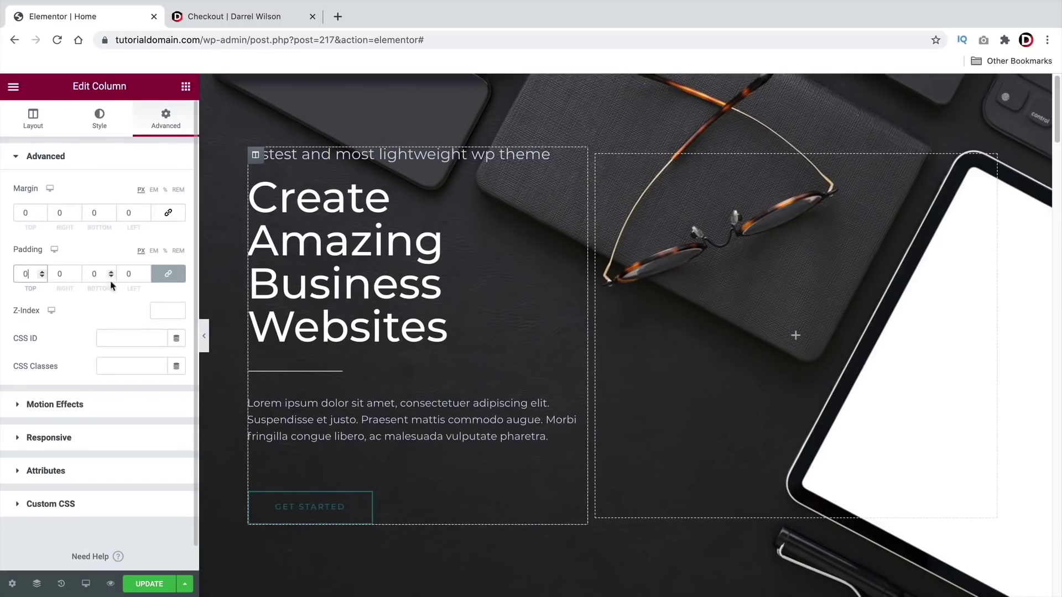
- Unlink the hero text column's padding values, set only the top padding to 44 px and update the page
click(159, 277)
click(42, 271)
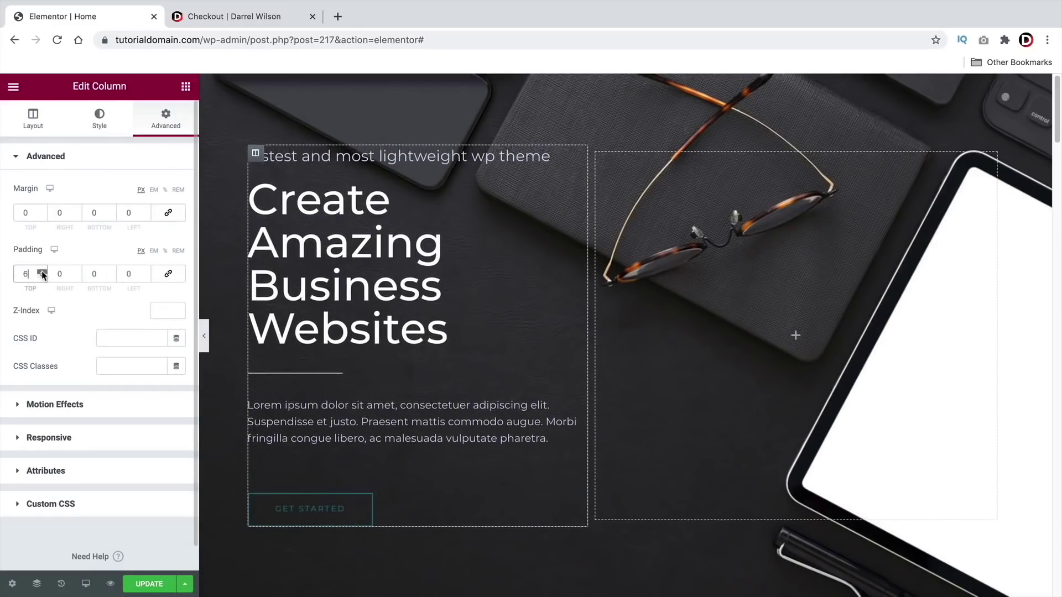
drag(42, 272, 42, 272)
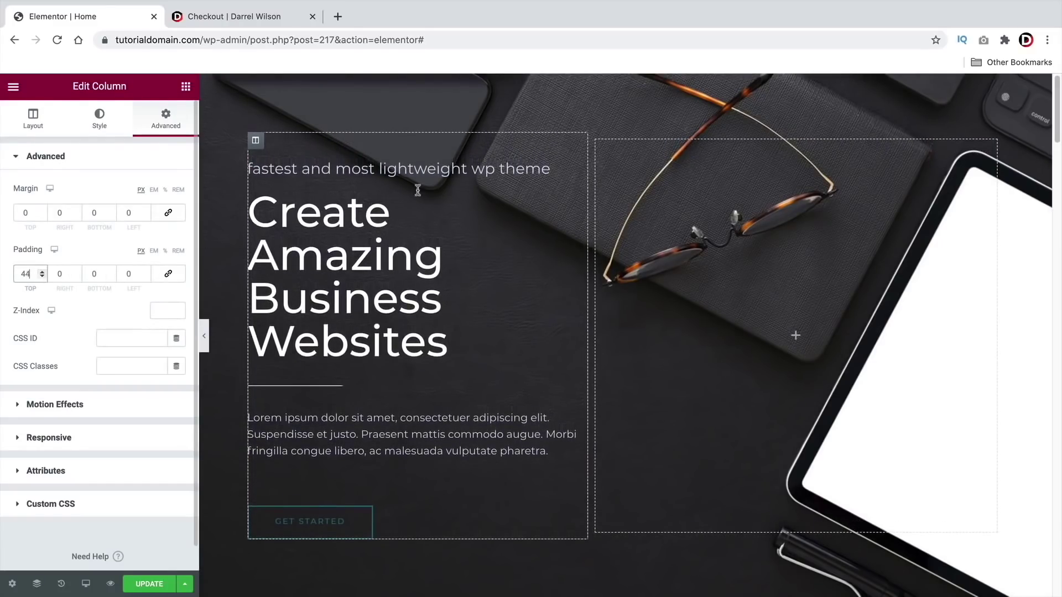
click(157, 581)
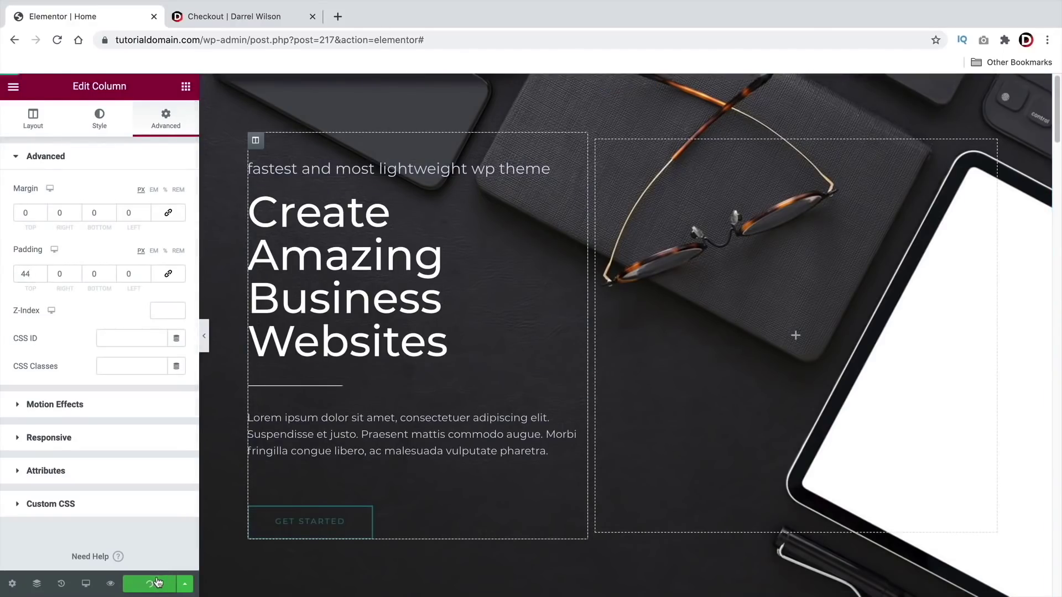
- View the published Home page and check its sections from the hero down to the customer testimonial
click(13, 88)
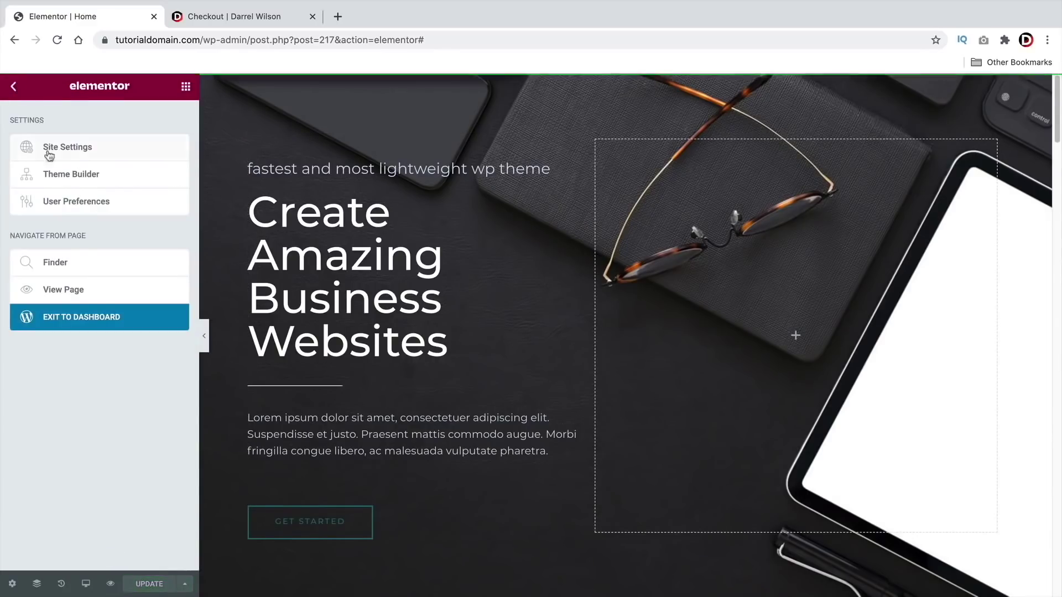
click(94, 293)
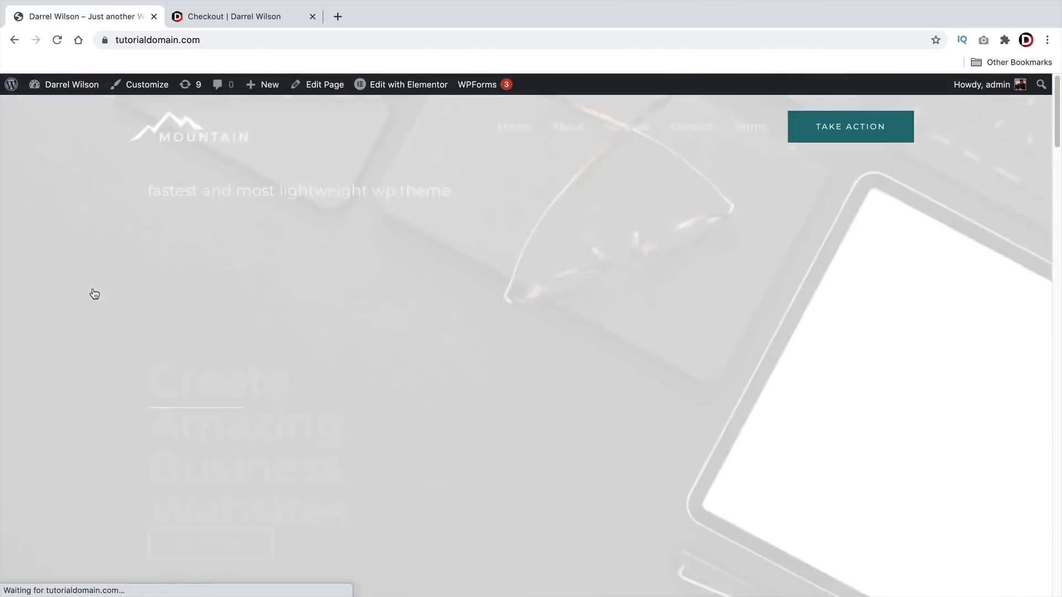
scroll(114, 308, down, 8)
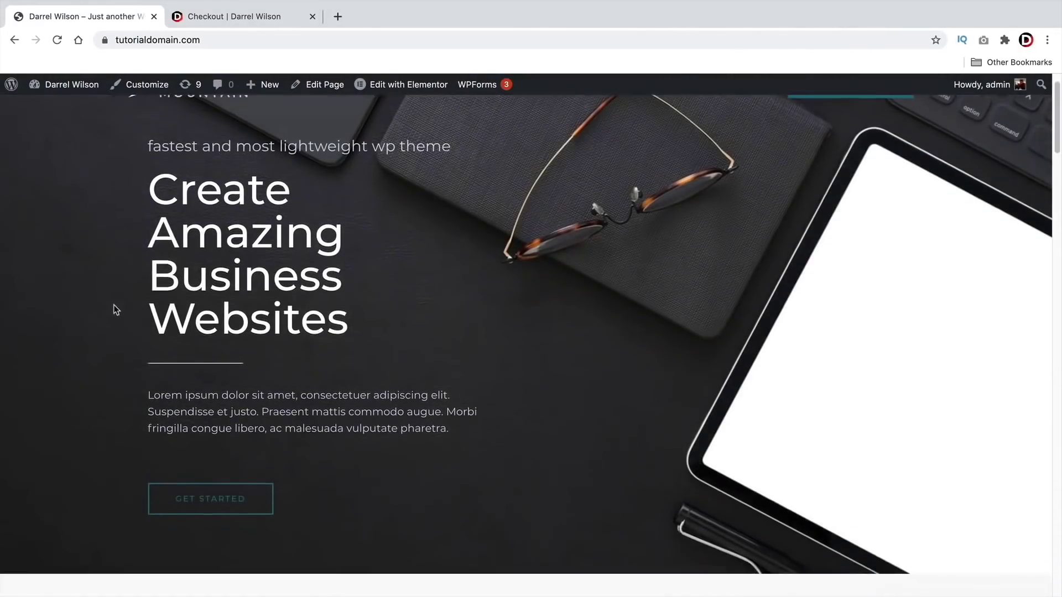
scroll(125, 313, down, 13)
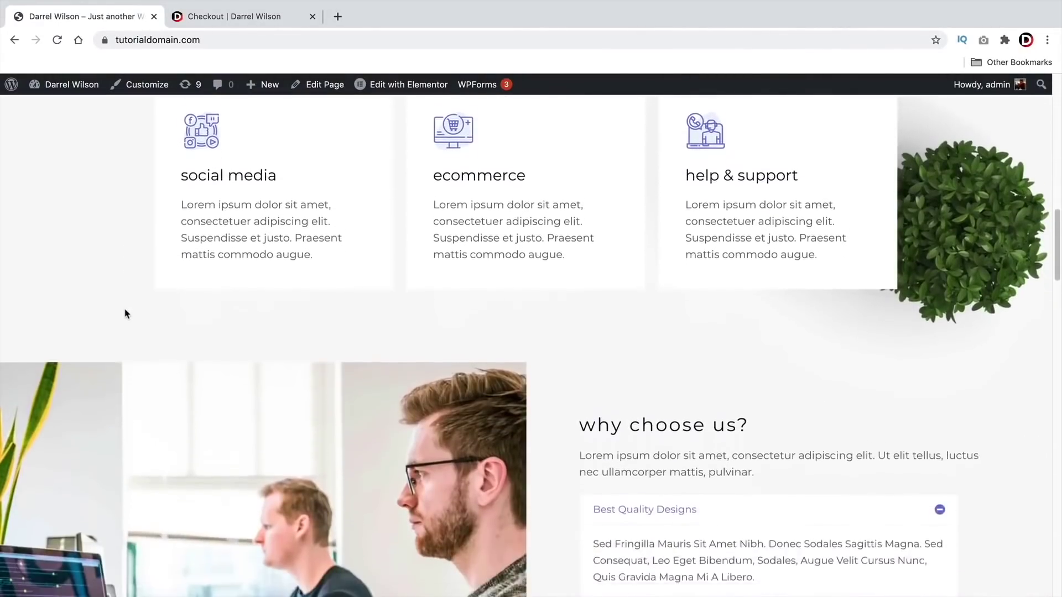
scroll(665, 384, down, 11)
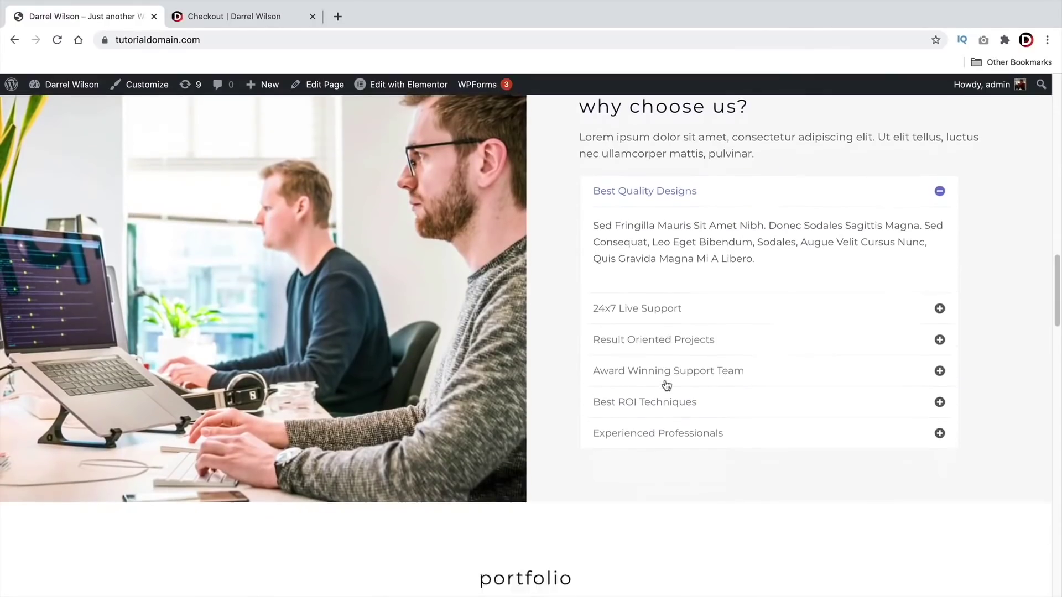
scroll(666, 384, down, 10)
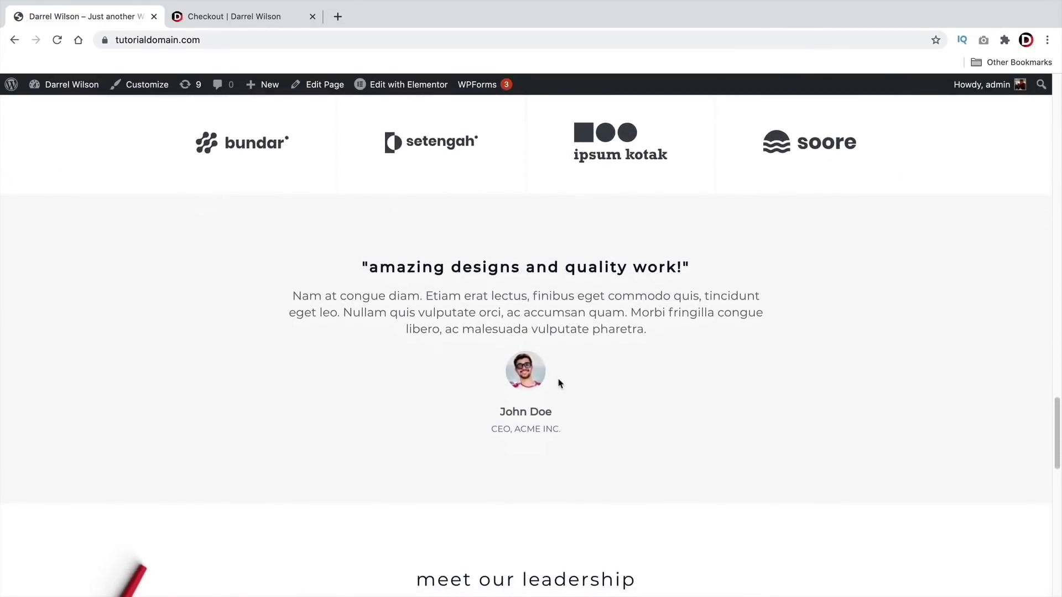
scroll(559, 383, up, 17)
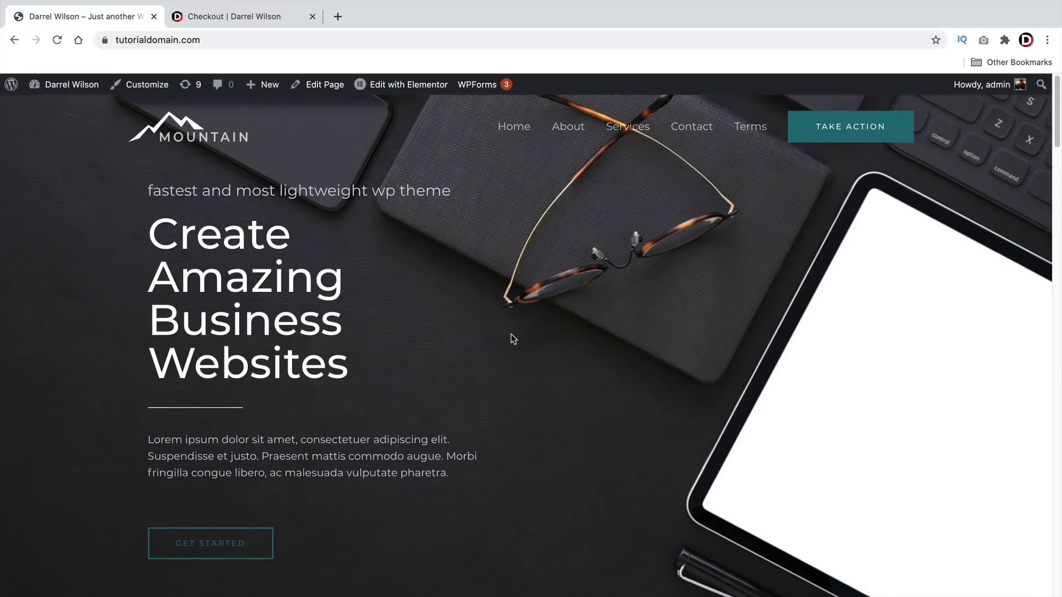
- Open the plugin installer in the WordPress admin and search for reset
mouse_move(69, 89)
click(63, 111)
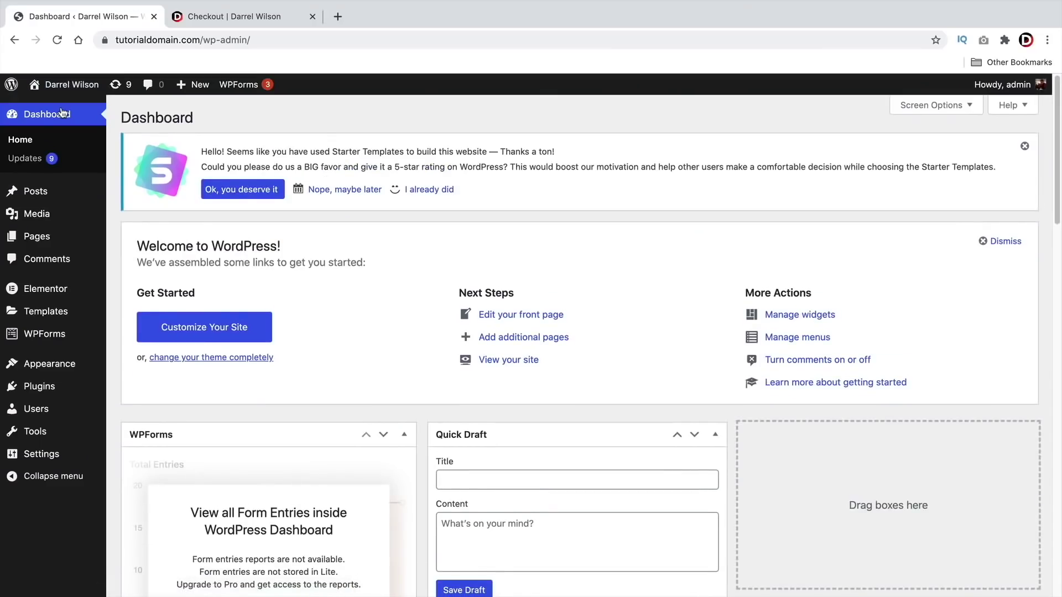
mouse_move(65, 384)
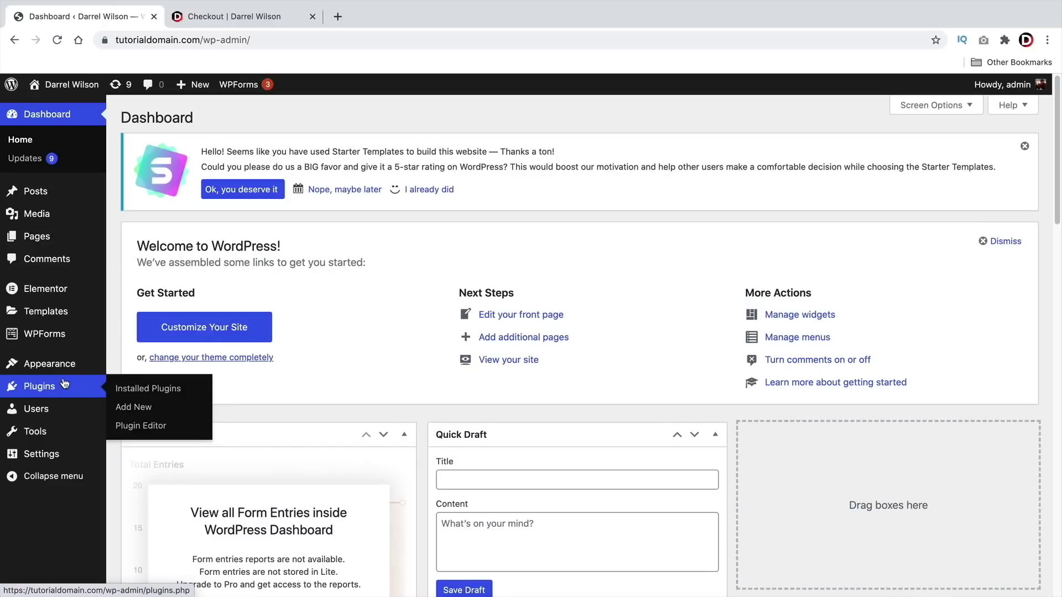
click(132, 409)
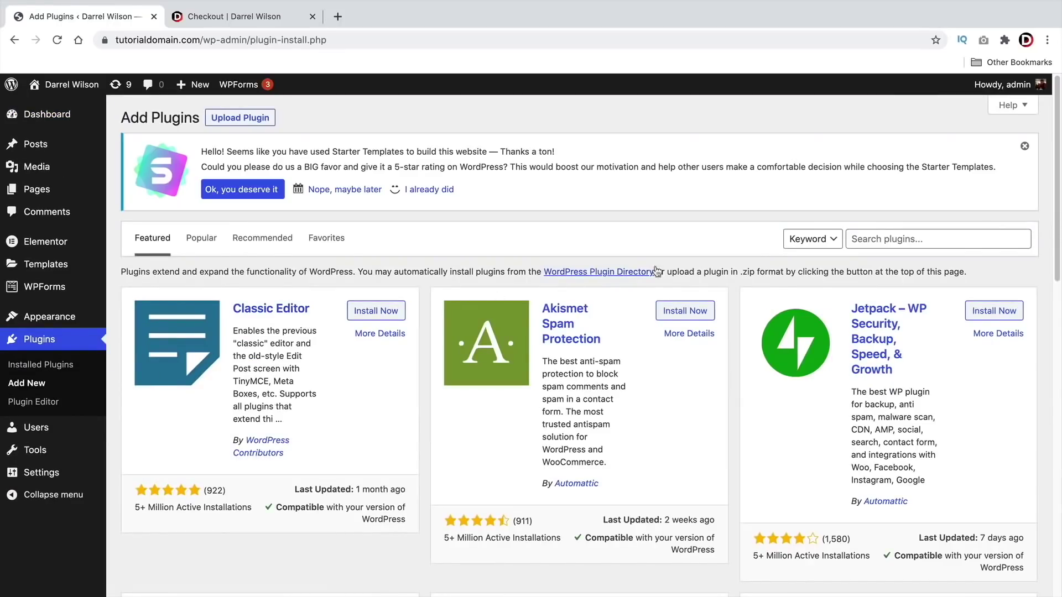
click(901, 243)
text(reset)
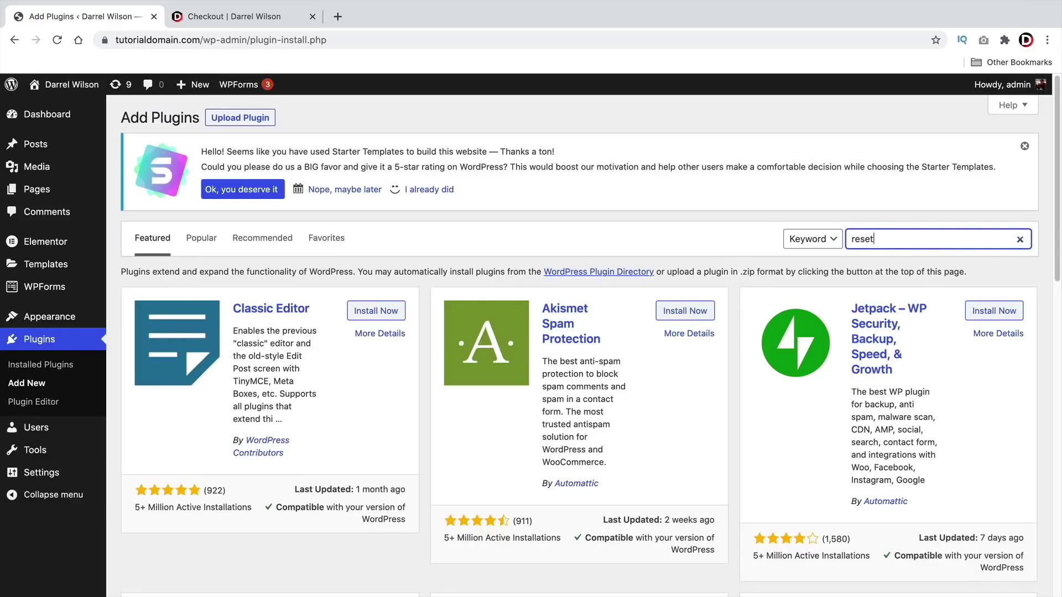
key(Return)
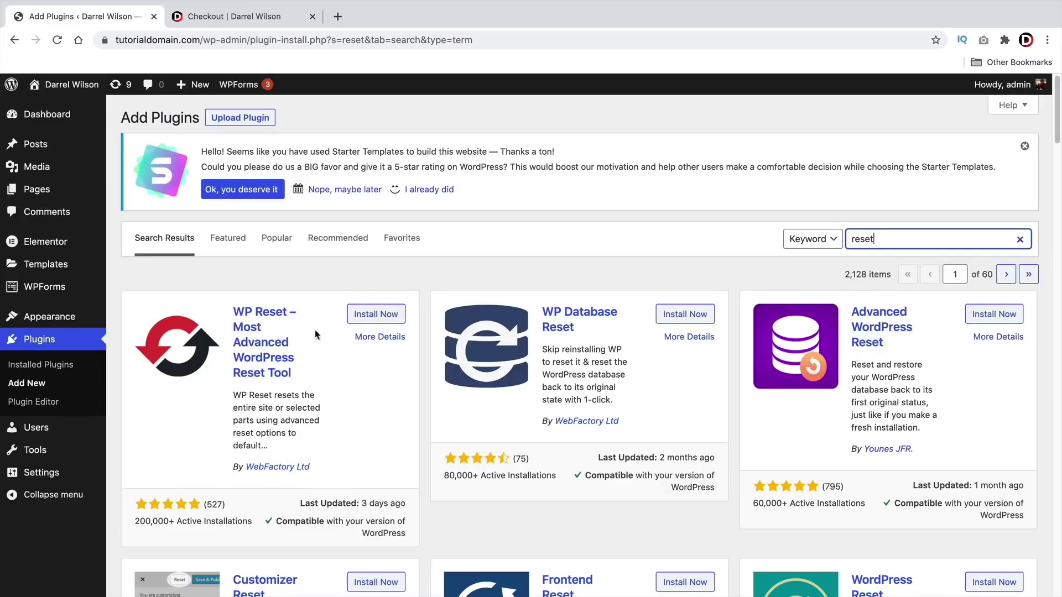
- Install and activate the WP Reset plugin, dismiss its welcome notice and look over the installed plugins
click(356, 317)
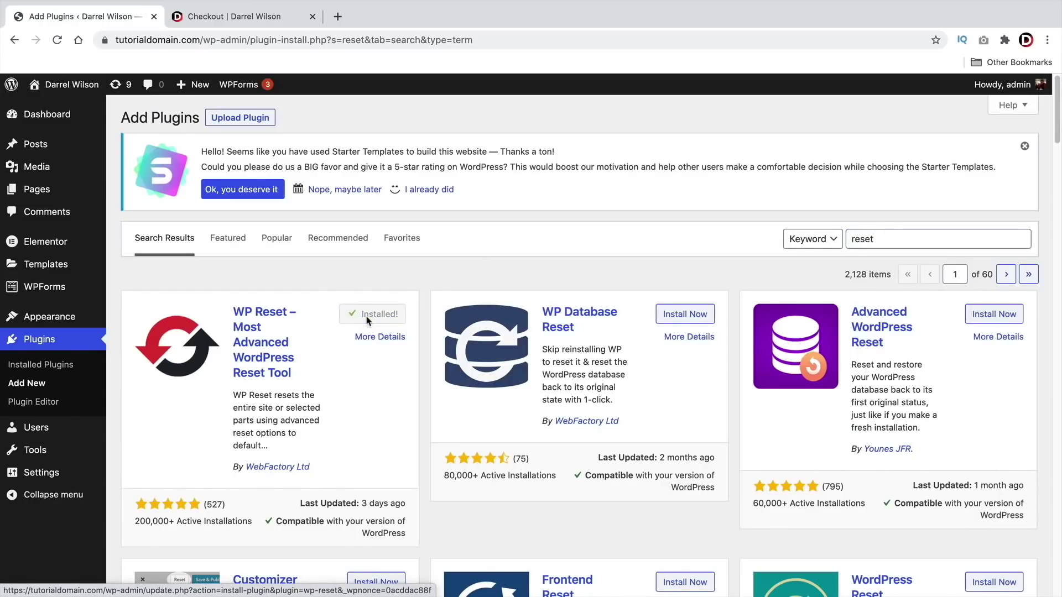
click(372, 317)
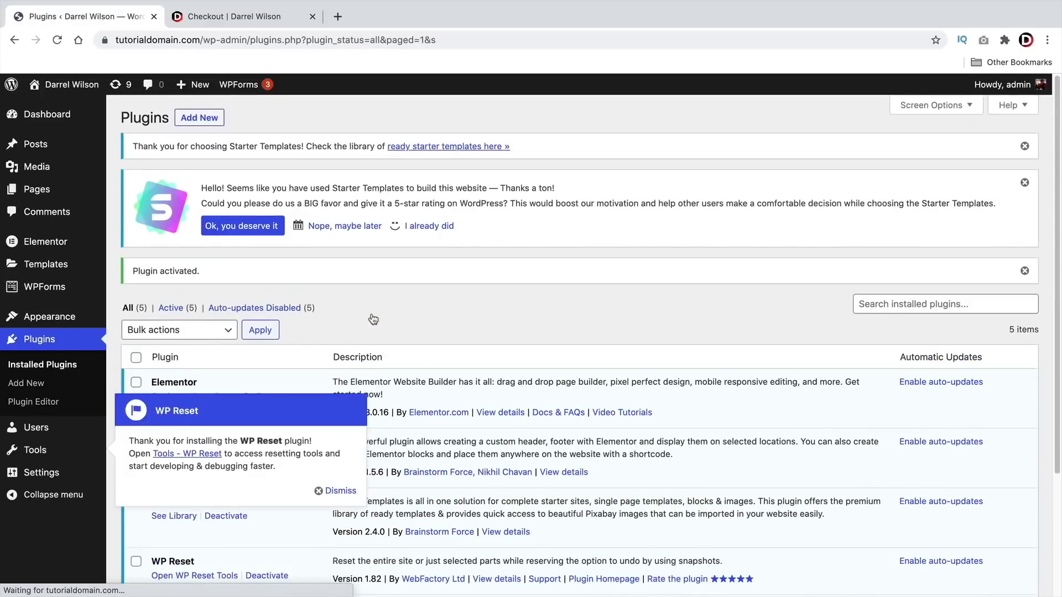
click(341, 492)
scroll(424, 289, down, 3)
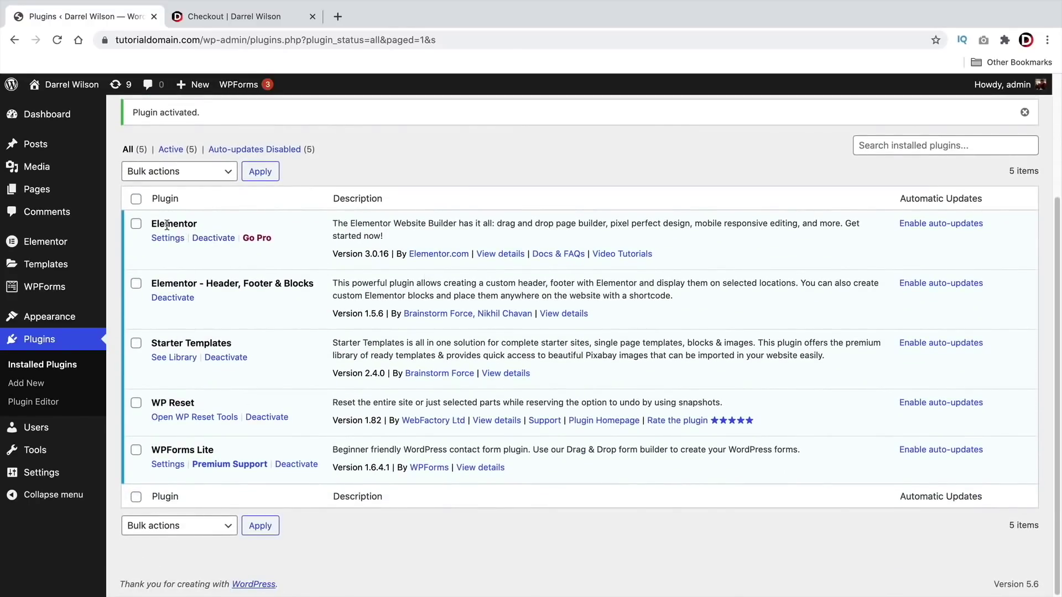
drag(167, 225, 195, 221)
drag(165, 284, 281, 286)
drag(184, 287, 197, 280)
- Reset the site with WP Reset's Site Reset, entering reset as confirmation and reactivating the current Astra theme and the WP Reset plugin
click(165, 420)
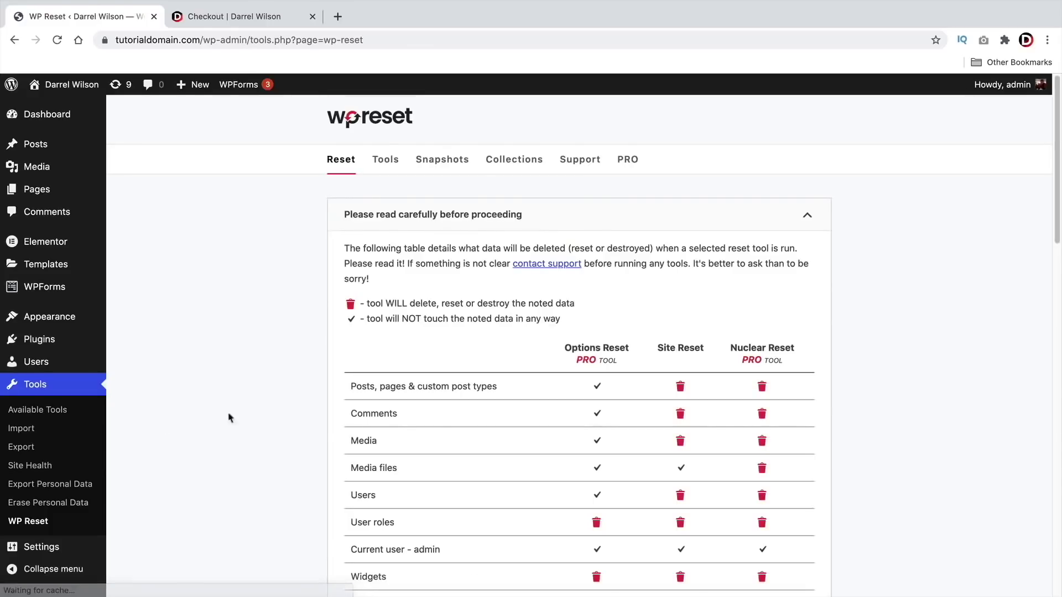
scroll(296, 410, down, 15)
click(375, 424)
text(reset)
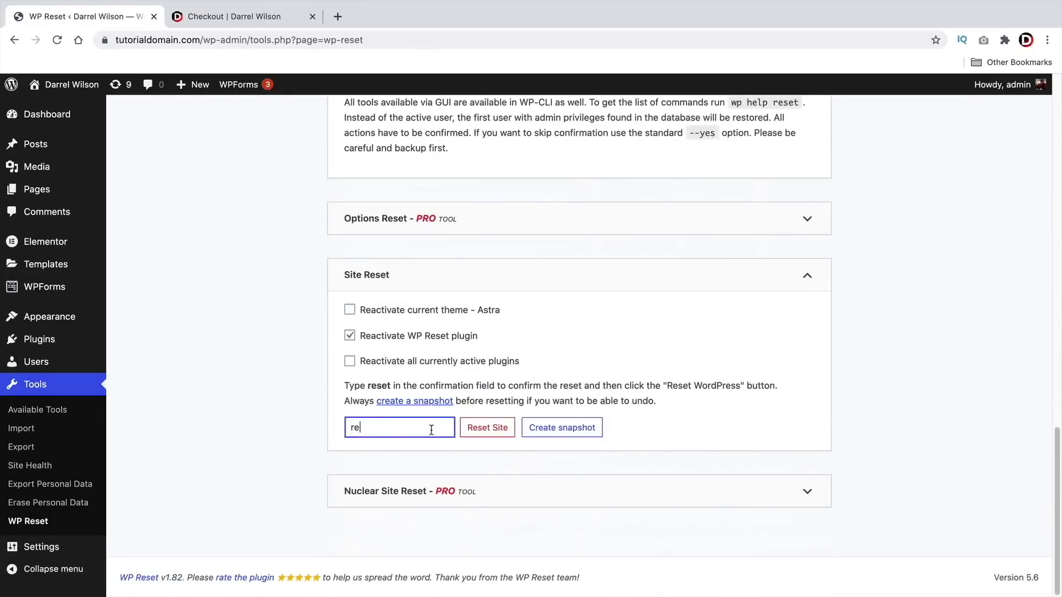
click(485, 431)
click(597, 427)
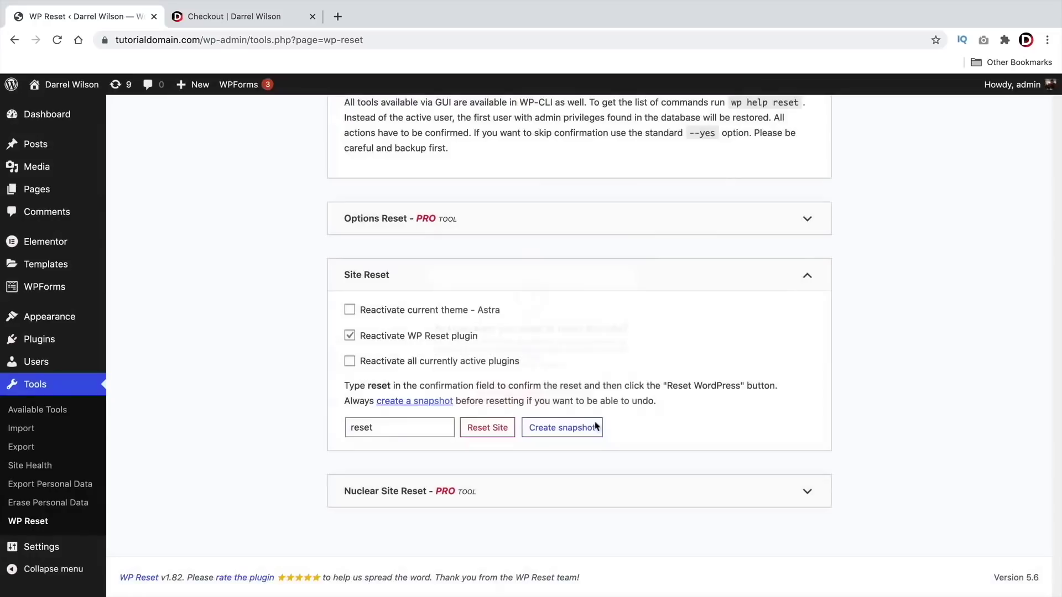
click(385, 316)
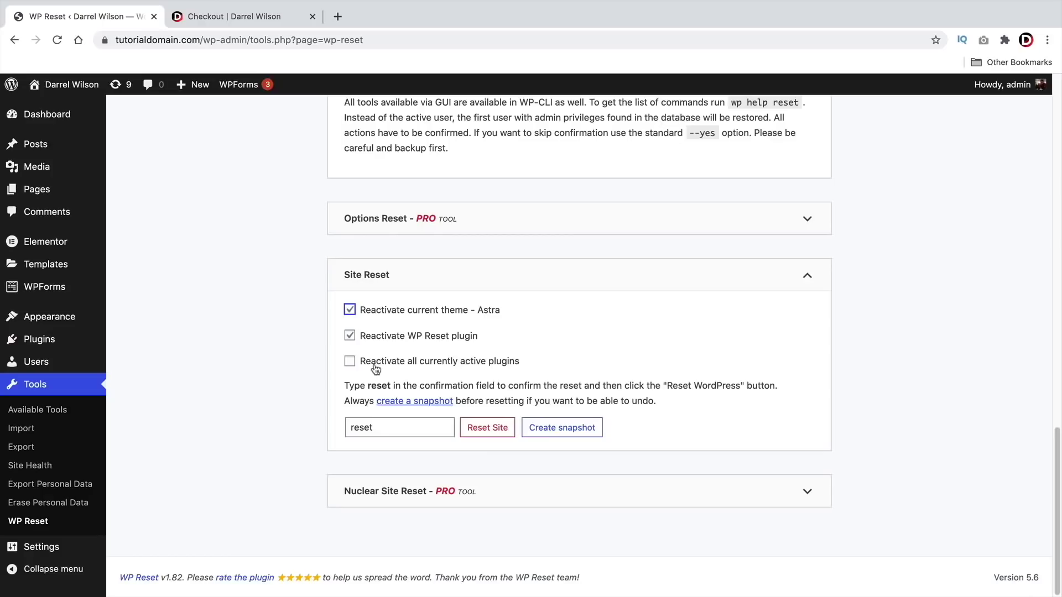
click(491, 433)
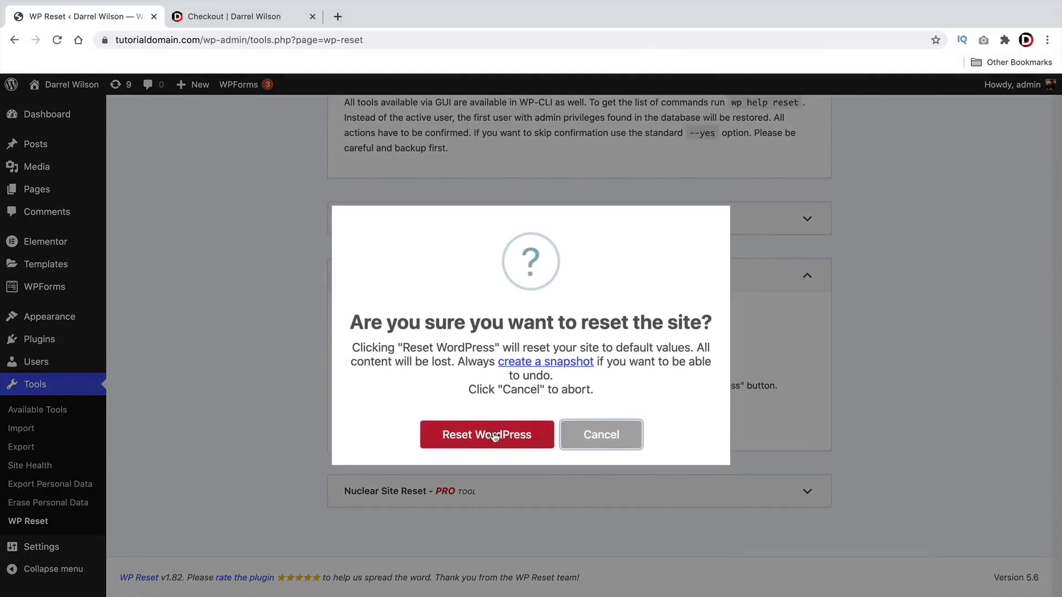
click(495, 436)
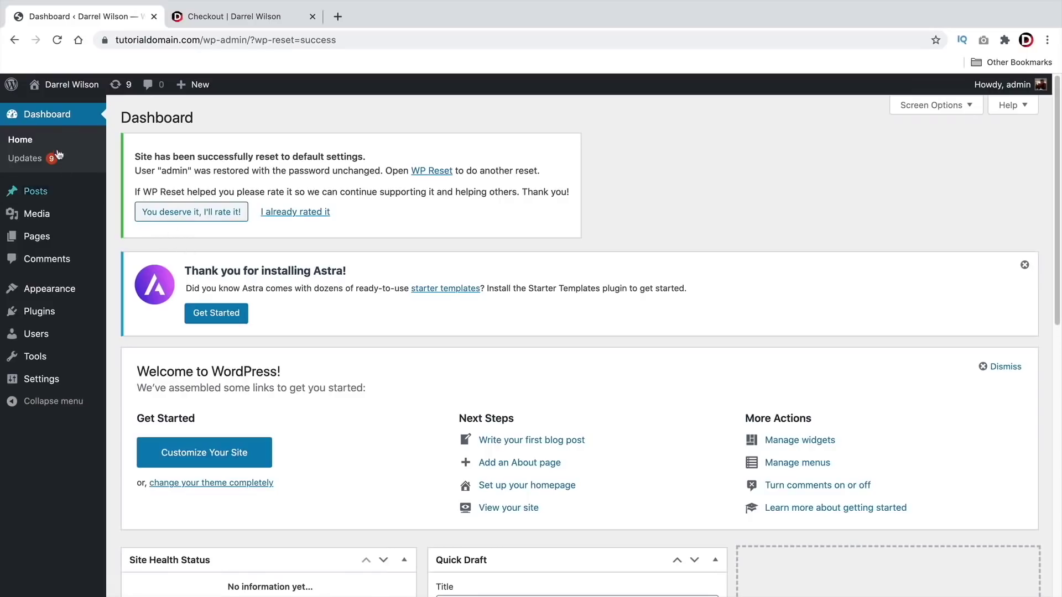
- View the site's front page to check the result of the reset
mouse_move(61, 85)
click(61, 110)
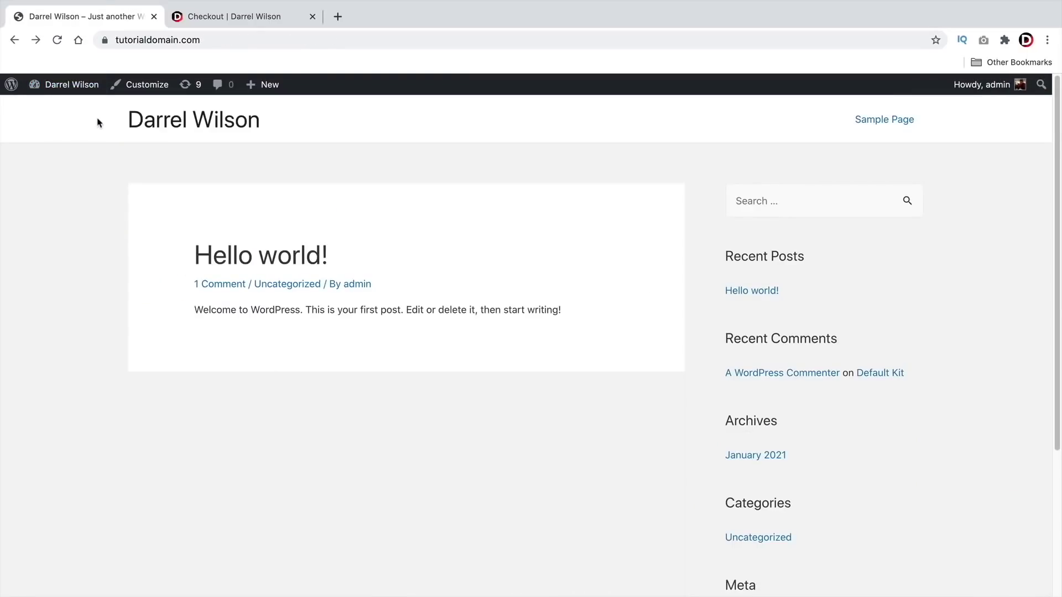
mouse_move(74, 86)
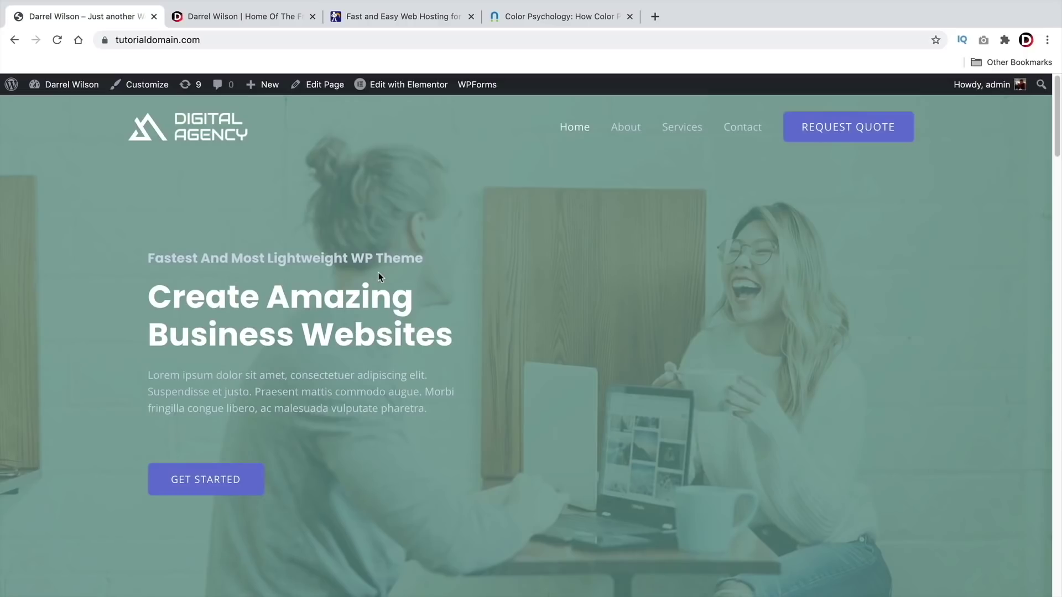
- Switch to the WordPress tutorial site's home page and examine its design and colors from the hero down to the SiteGround section
click(284, 22)
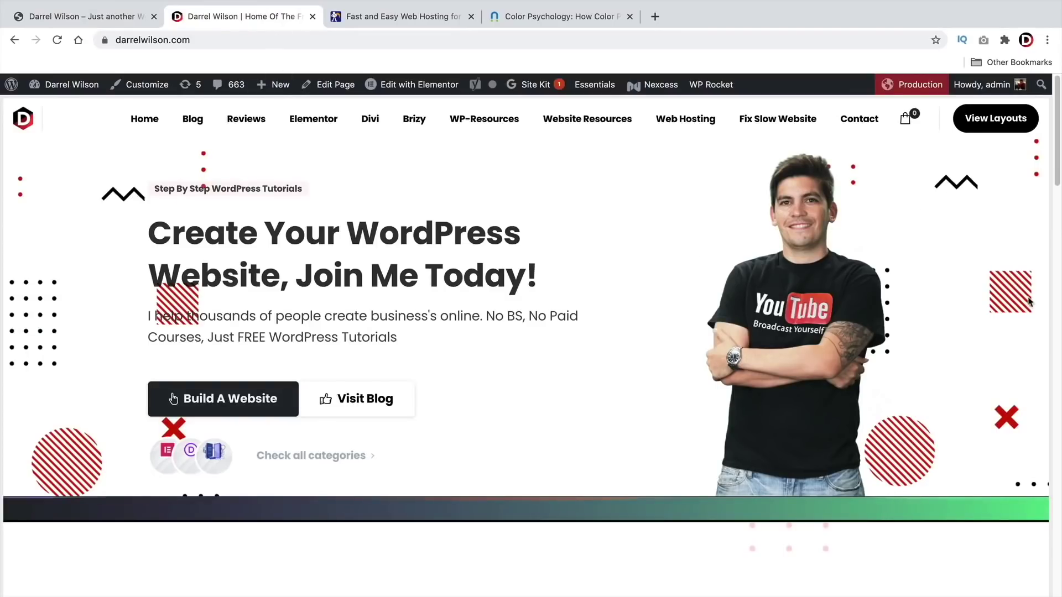
scroll(841, 330, down, 7)
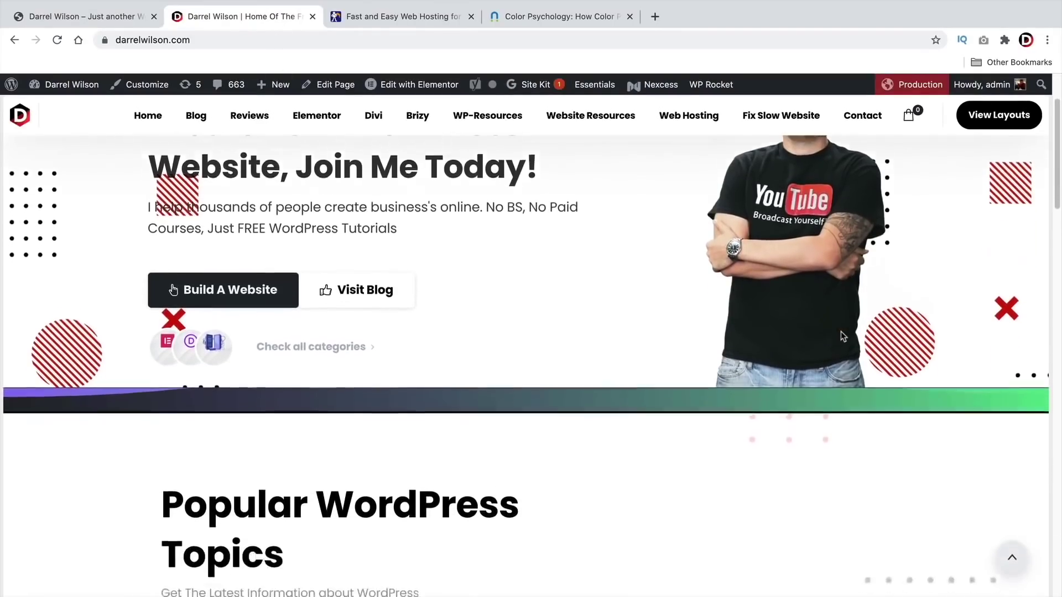
scroll(915, 338, down, 10)
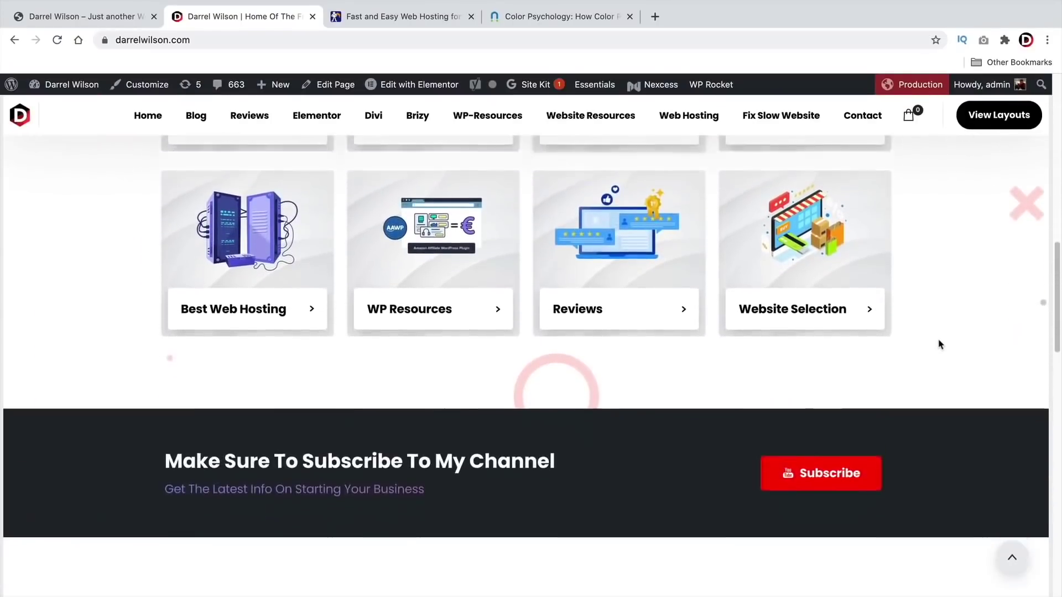
scroll(960, 360, down, 10)
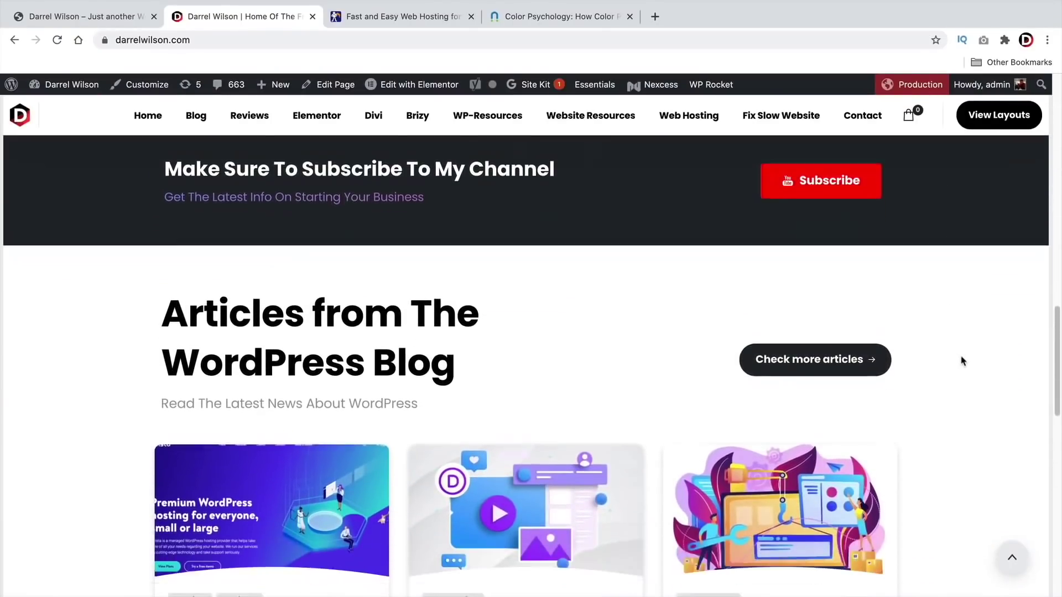
scroll(962, 361, down, 5)
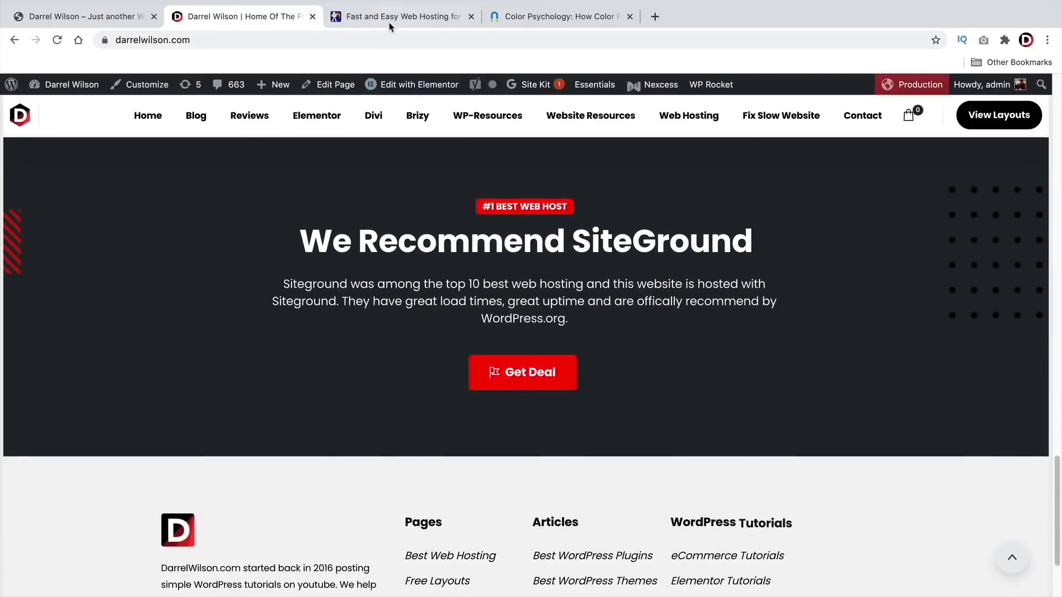
- Switch to the NameHero home page and examine its design and colors from the hero down to the domain search section
click(398, 16)
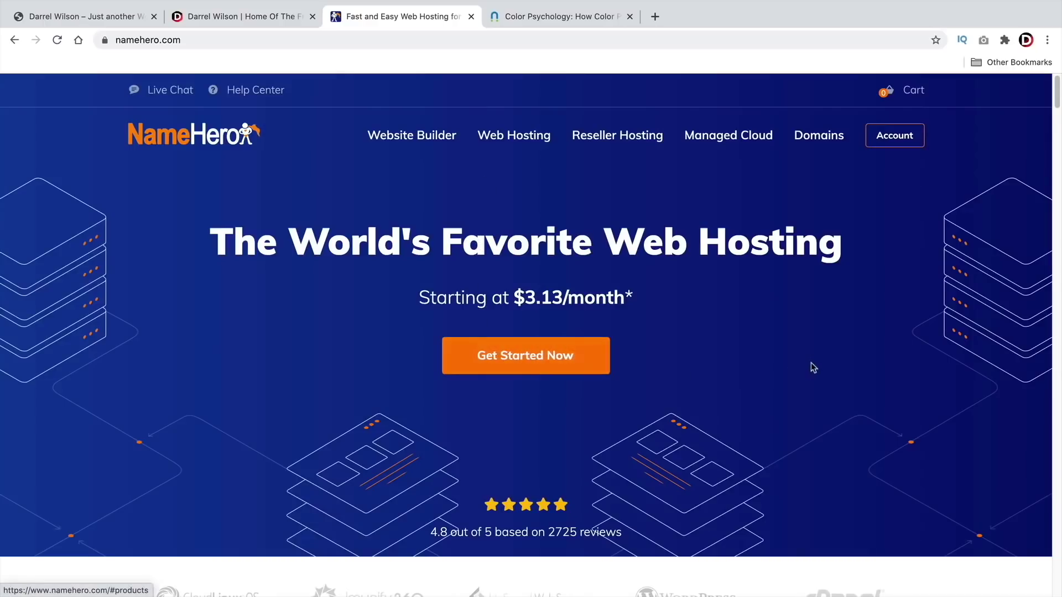
scroll(810, 363, down, 15)
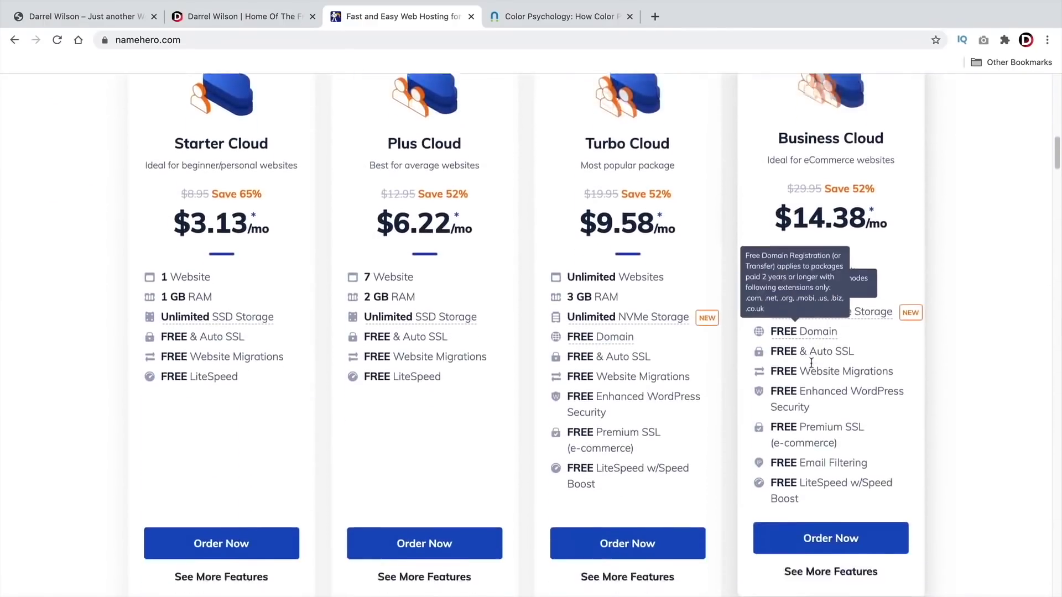
scroll(810, 362, down, 10)
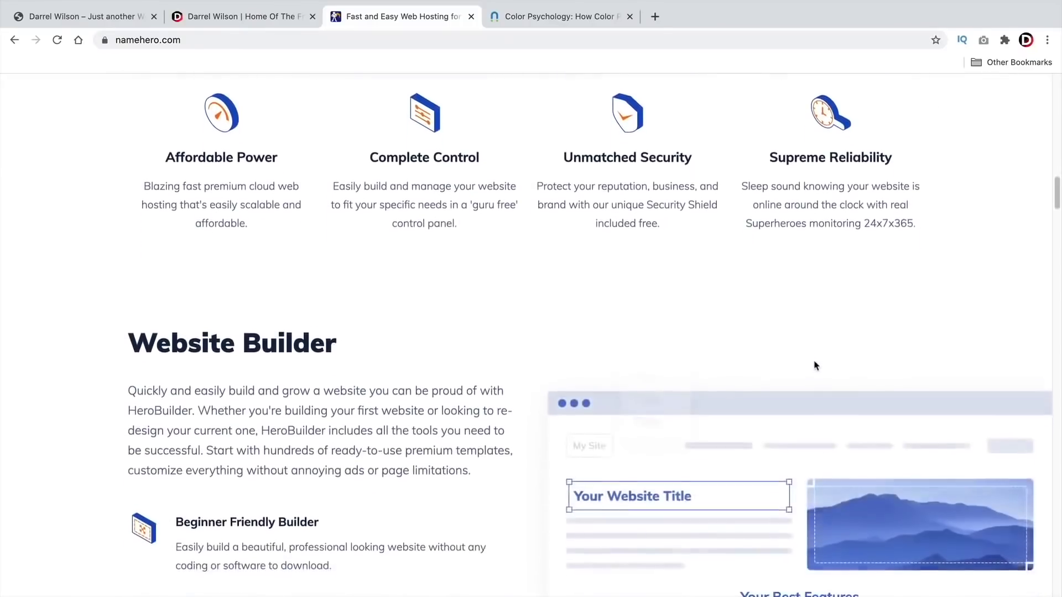
scroll(815, 365, down, 12)
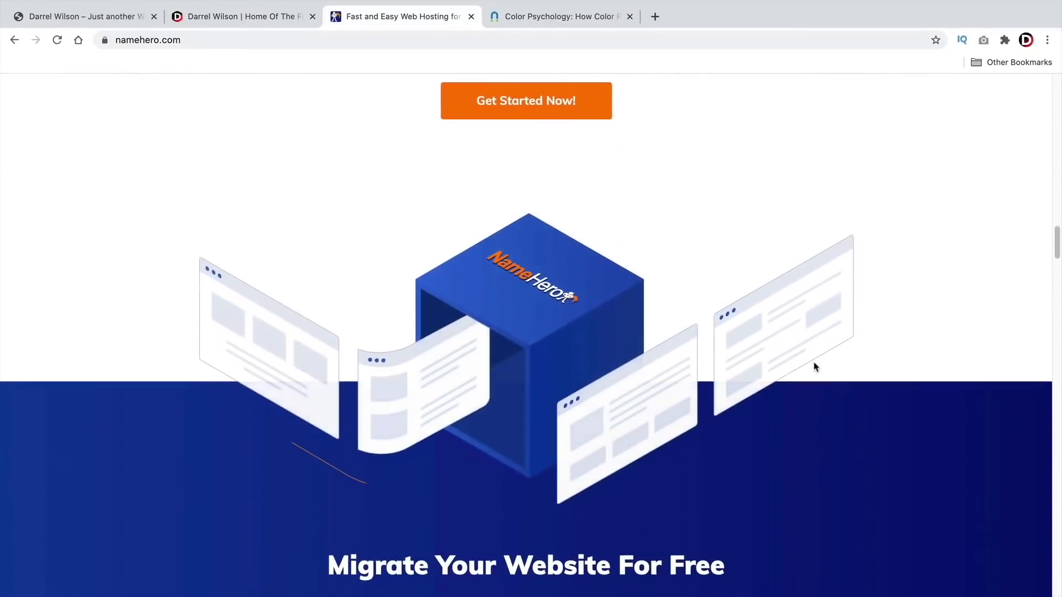
scroll(814, 366, down, 11)
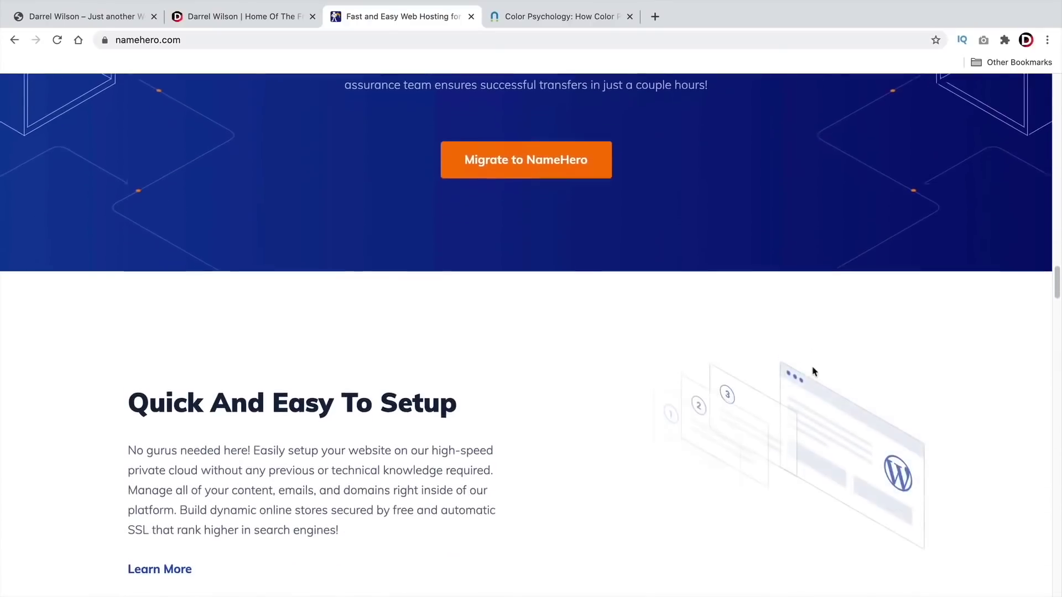
scroll(813, 370, down, 12)
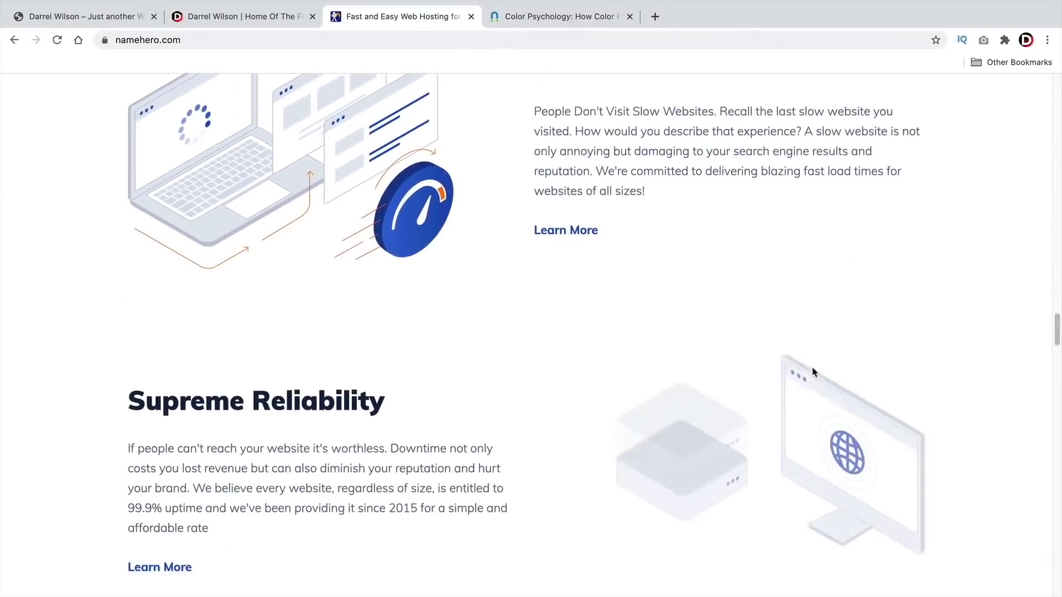
scroll(813, 372, down, 12)
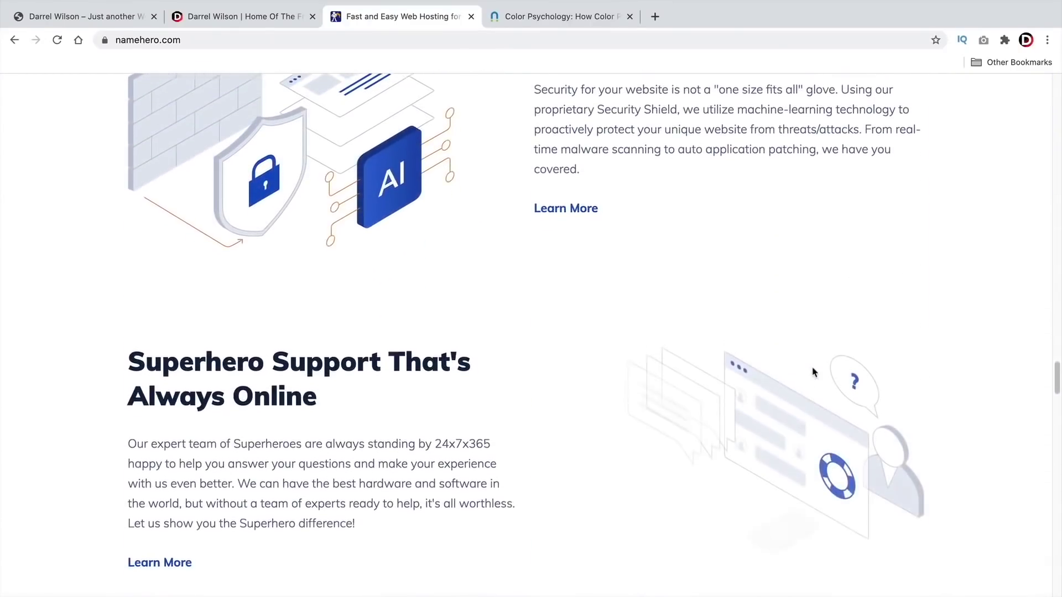
scroll(813, 372, down, 8)
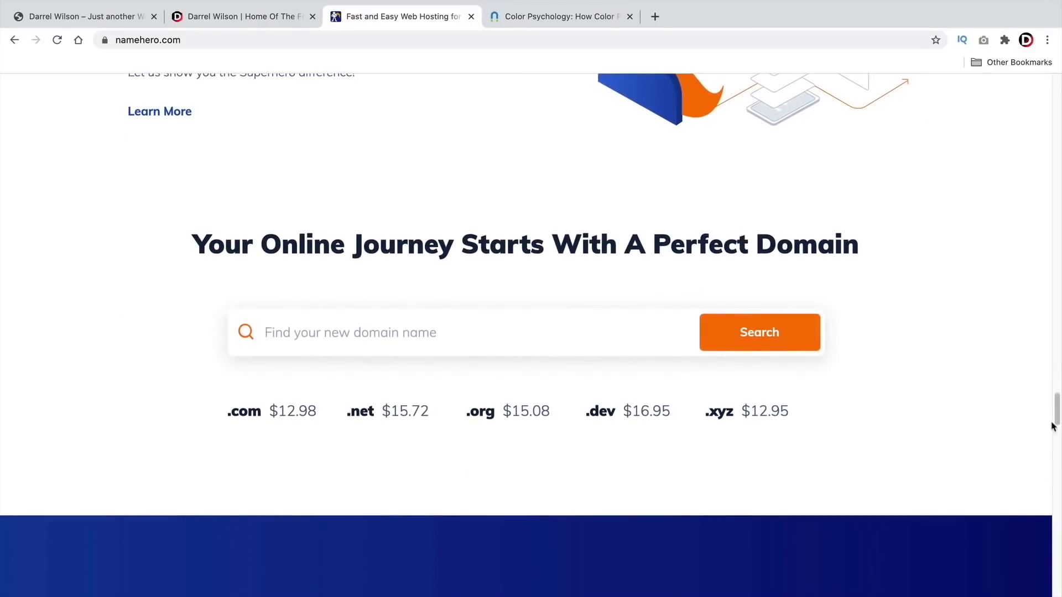
- Recheck NameHero's hero and hosting plan sections and compare them with the WordPress tutorial site's home page
drag(1052, 425, 1057, 84)
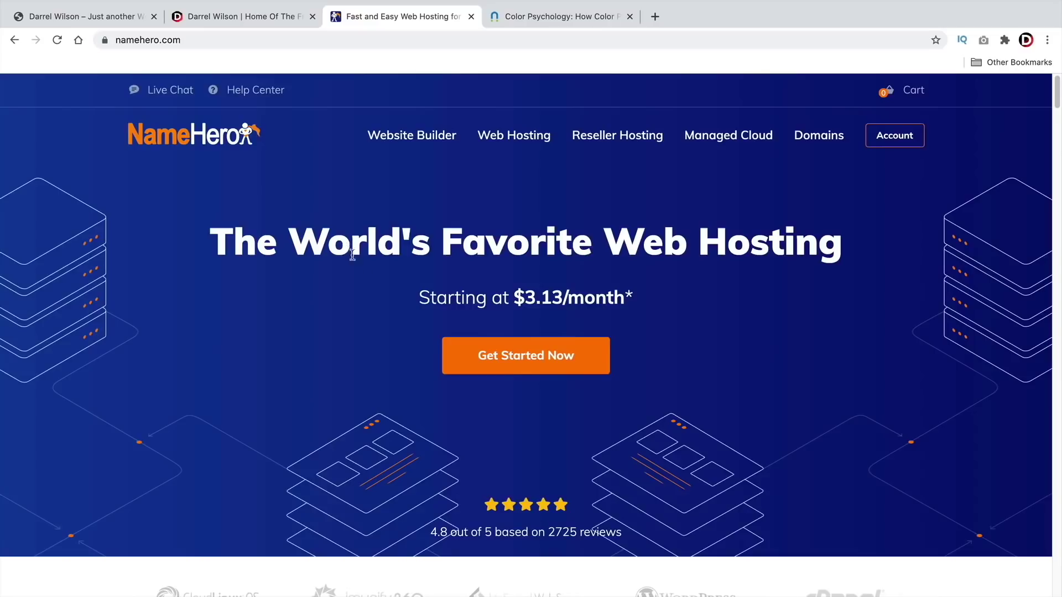
scroll(473, 354, down, 3)
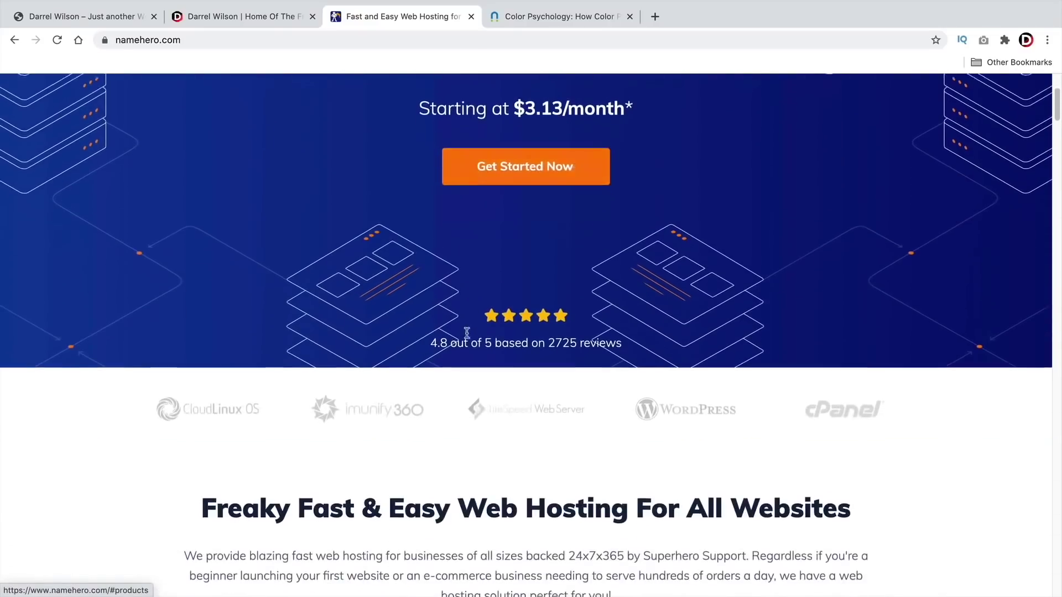
scroll(467, 332, down, 9)
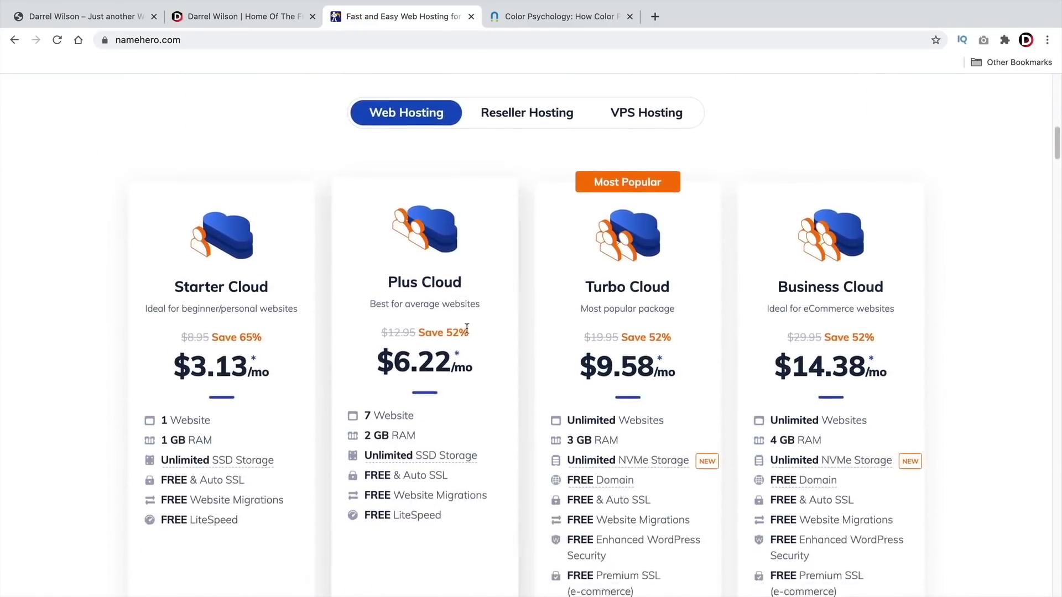
click(273, 18)
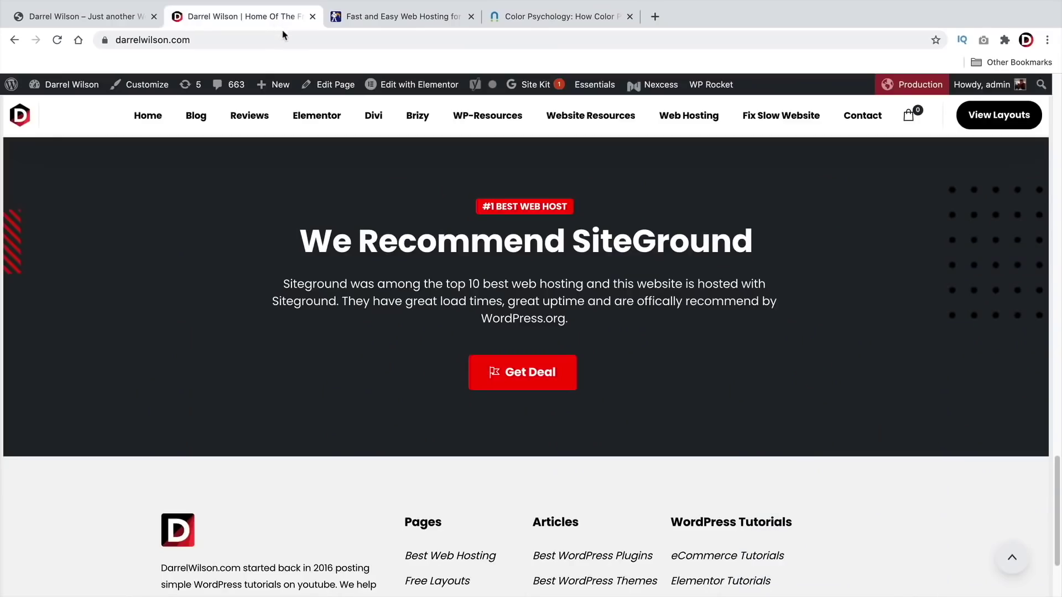
click(382, 17)
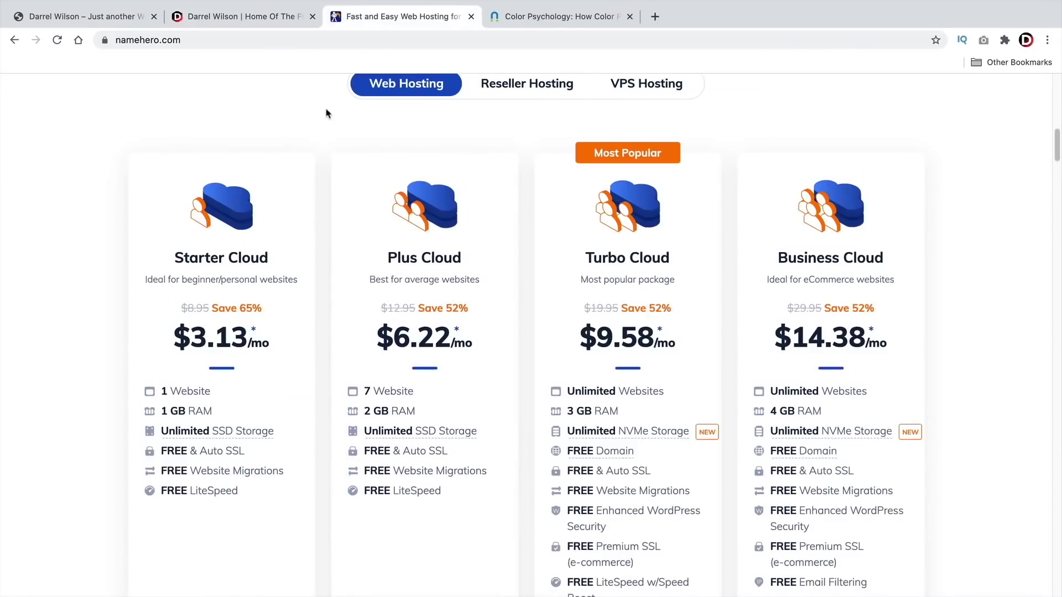
click(255, 18)
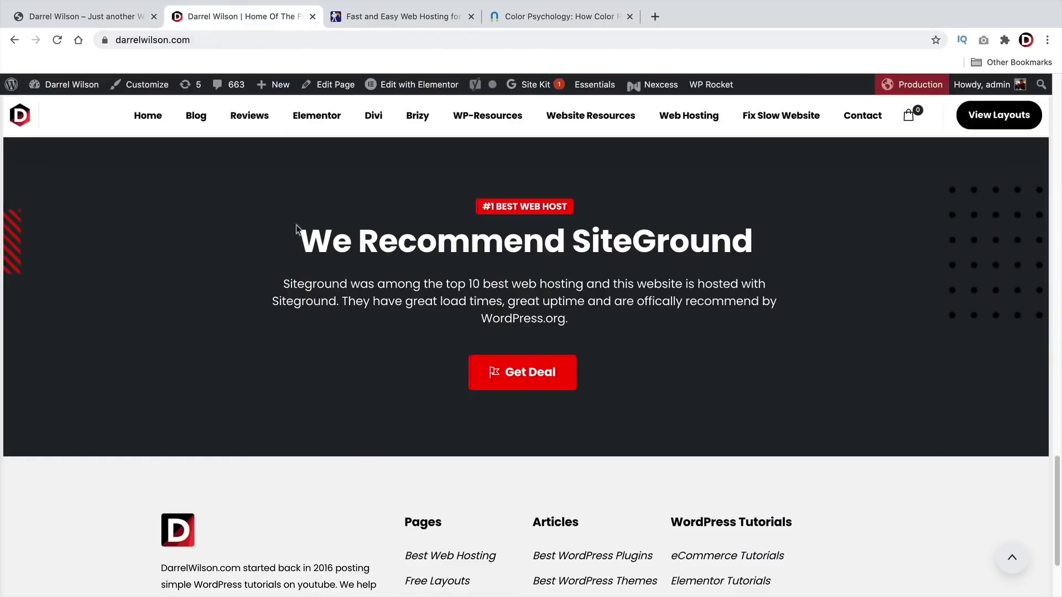
- Examine the WordPress tutorial site's home page again, comparing the colors of its hero, subscribe banner, blog articles and SiteGround section
scroll(343, 332, down, 5)
scroll(391, 436, up, 10)
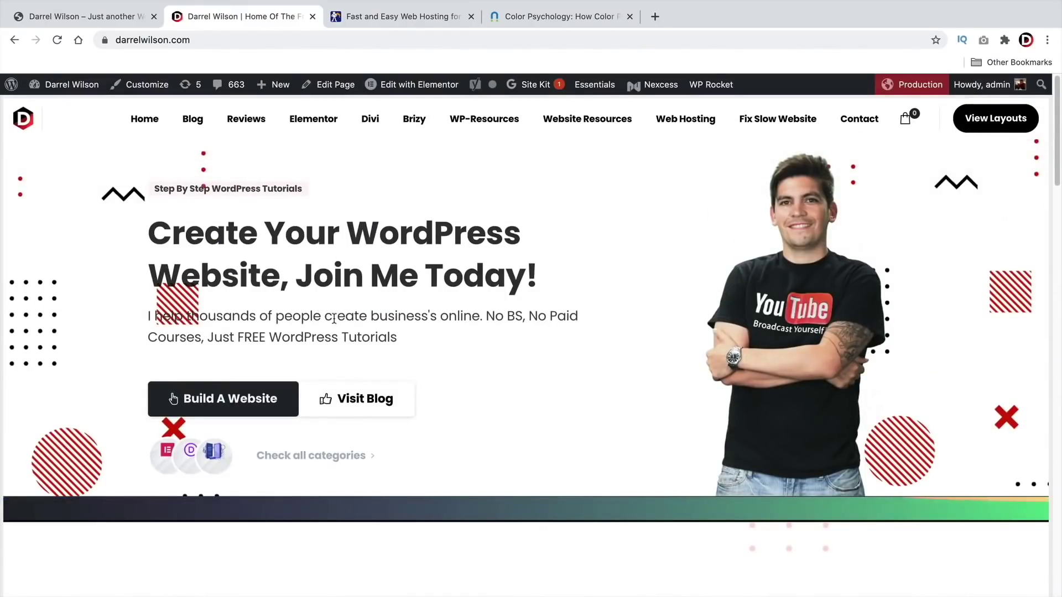
scroll(778, 475, down, 10)
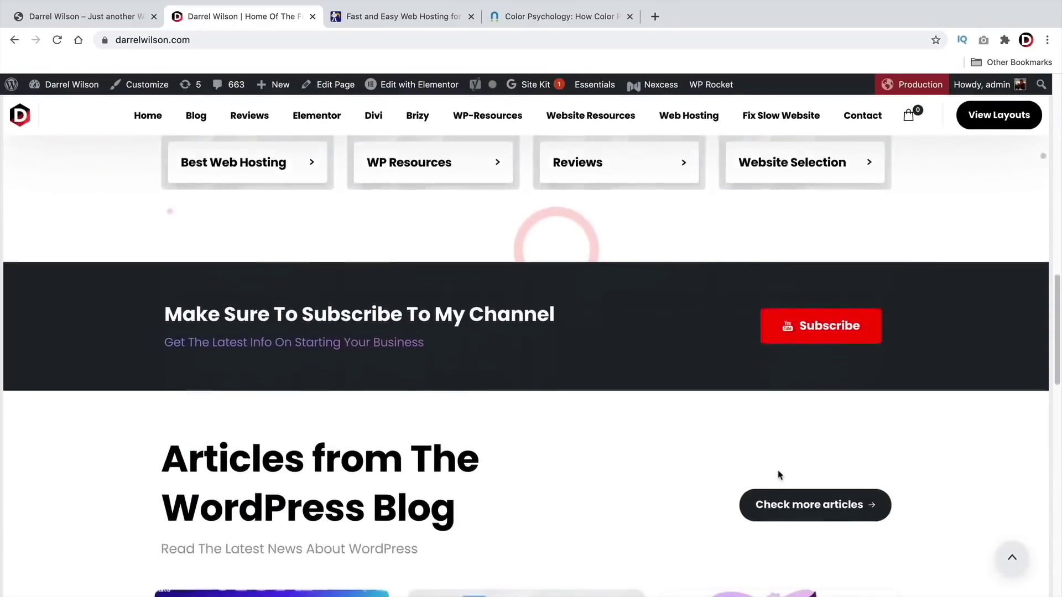
scroll(779, 475, down, 3)
drag(359, 174, 291, 183)
click(291, 183)
scroll(284, 242, up, 13)
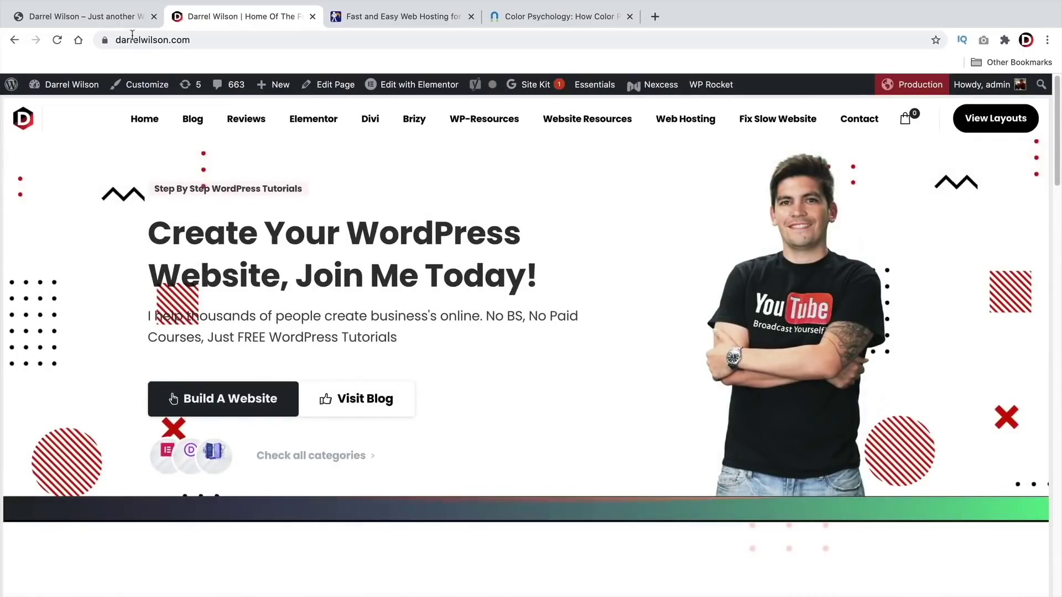
- Switch to the Digital Agency site's front page and examine its section colors from the hero down to the footer
key(ctrl+shift+Tab)
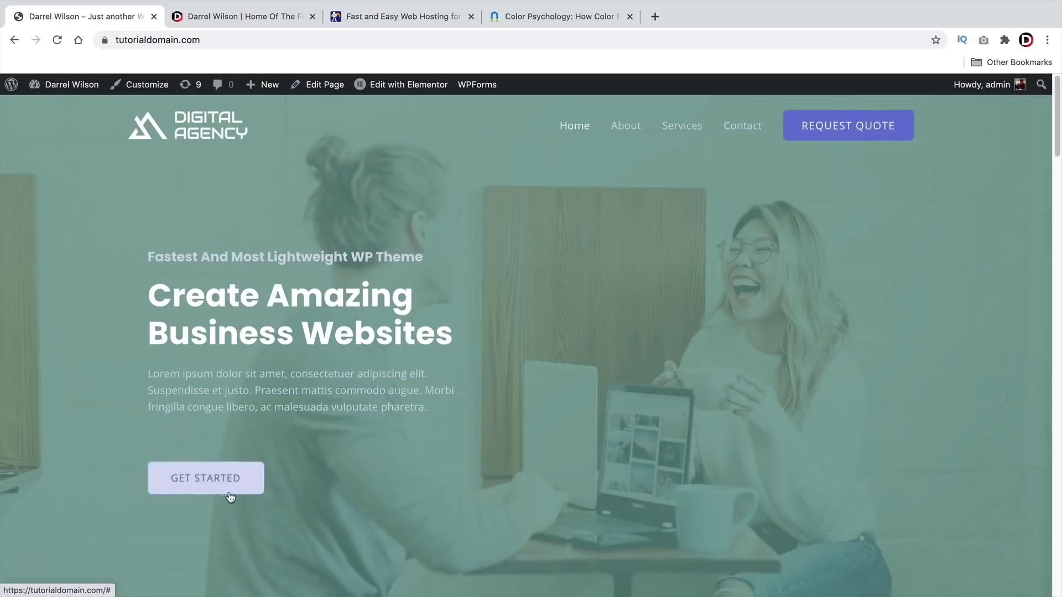
scroll(235, 482, down, 10)
scroll(236, 482, down, 10)
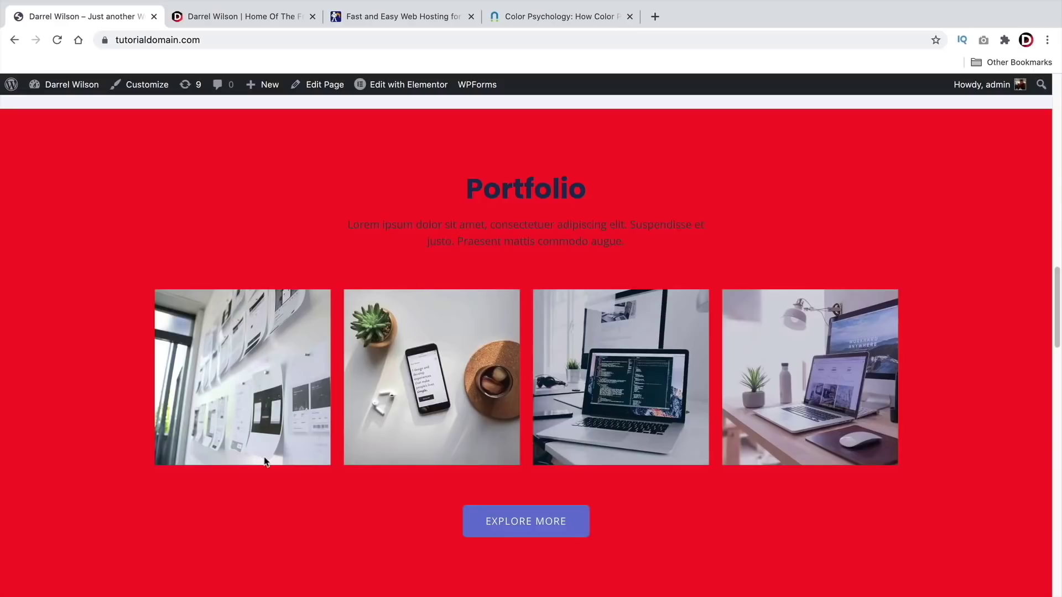
scroll(263, 462, down, 9)
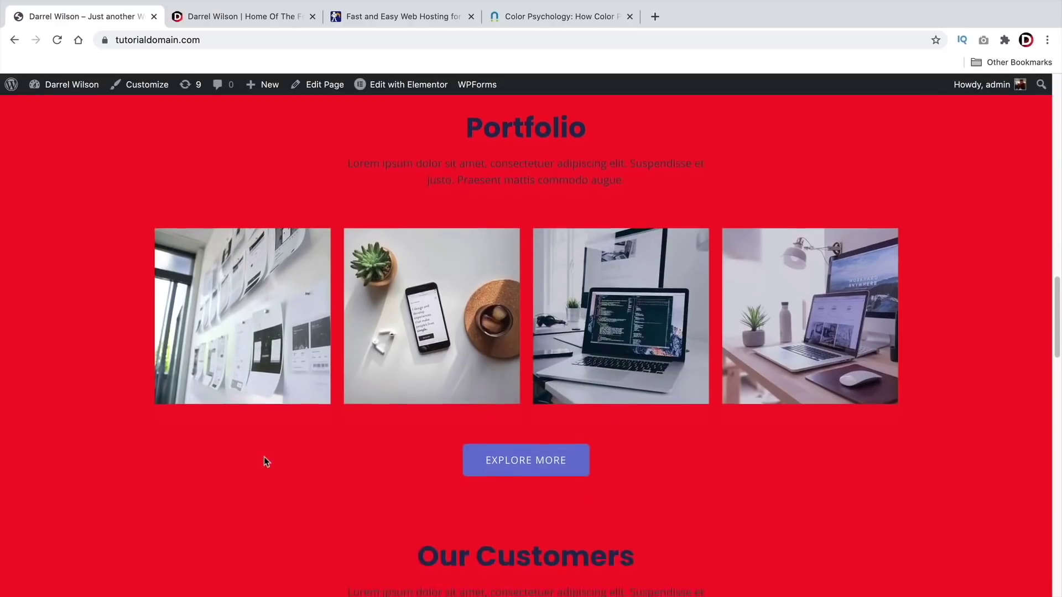
scroll(263, 467, down, 12)
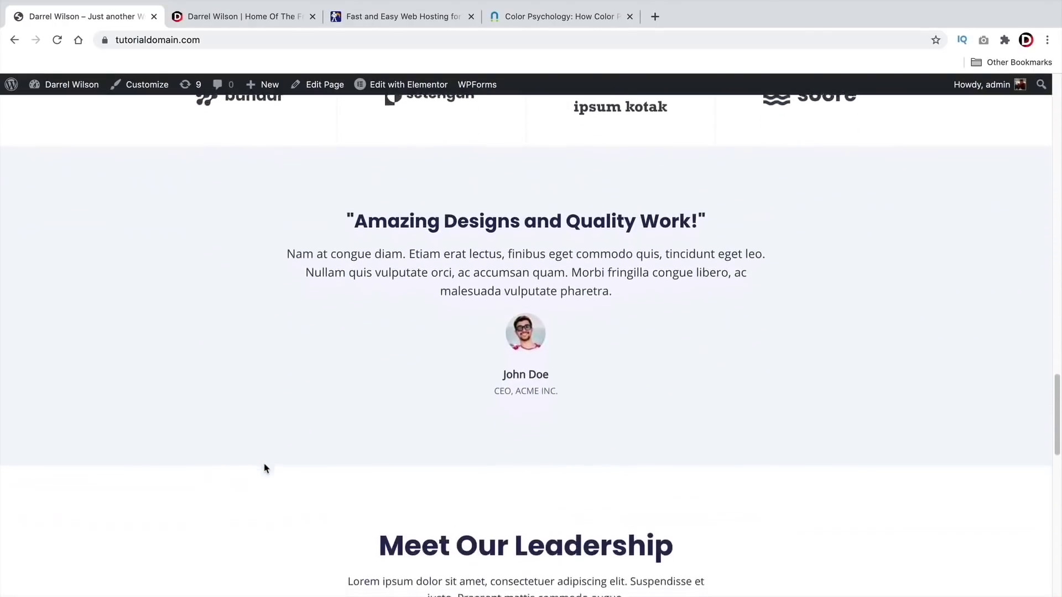
scroll(266, 461, down, 4)
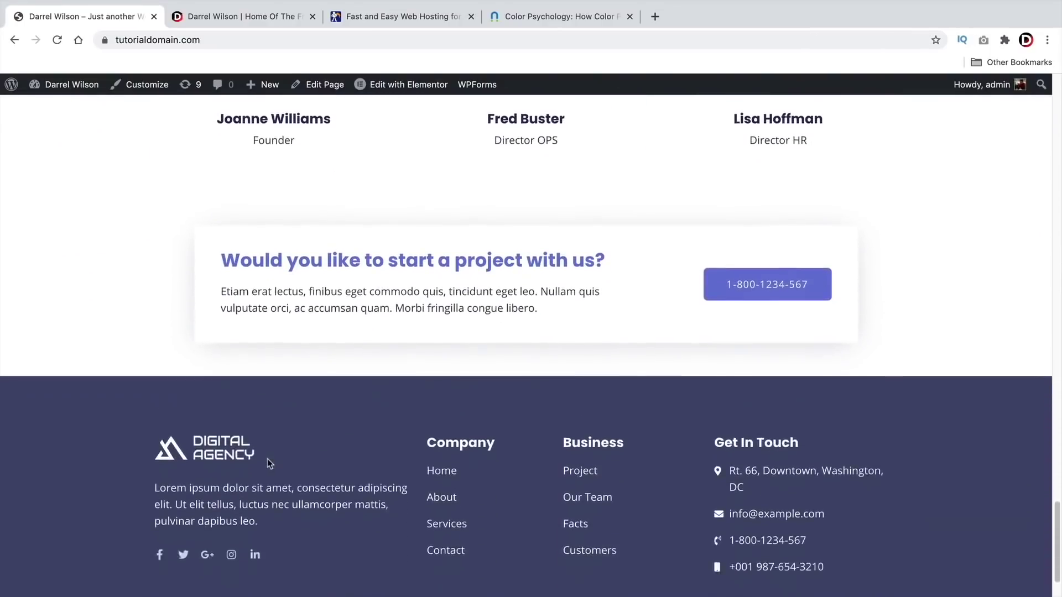
scroll(267, 459, up, 20)
scroll(271, 452, up, 20)
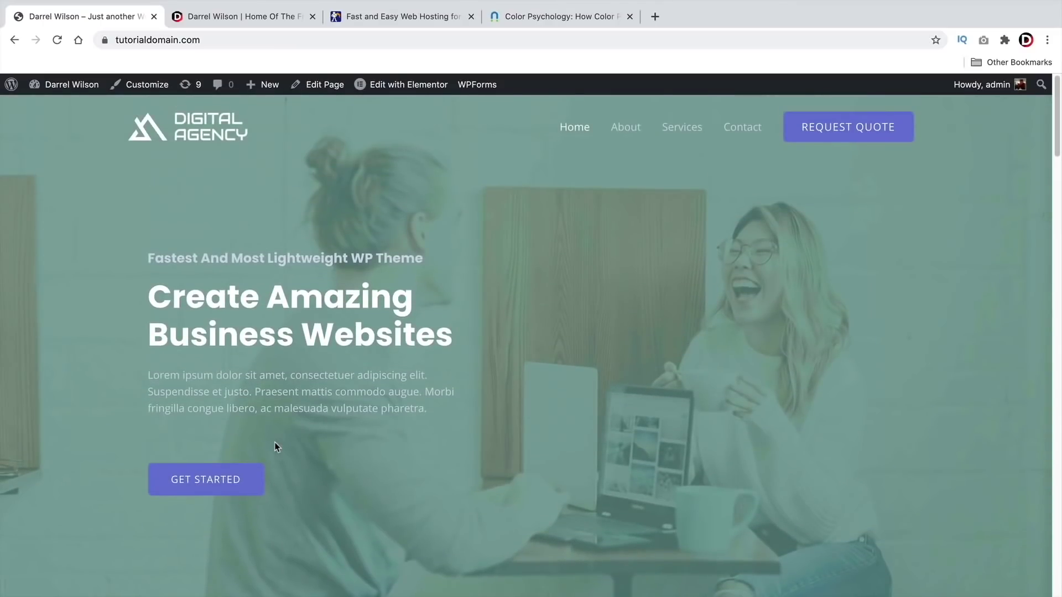
- Study the color psychology guide and compare it with the NameHero, WordPress tutorial and Digital Agency sites
click(559, 16)
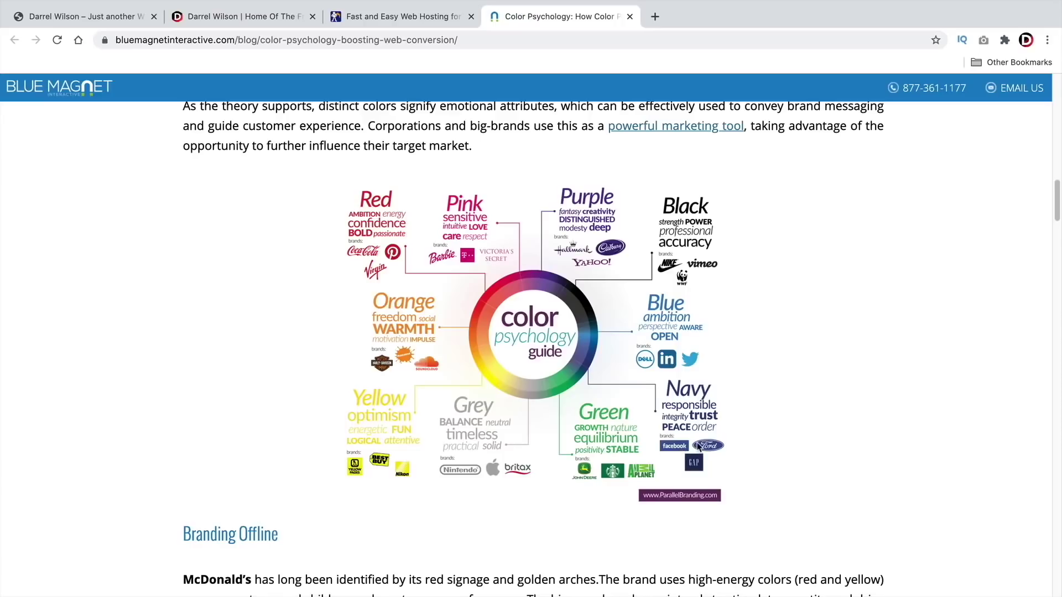
click(378, 18)
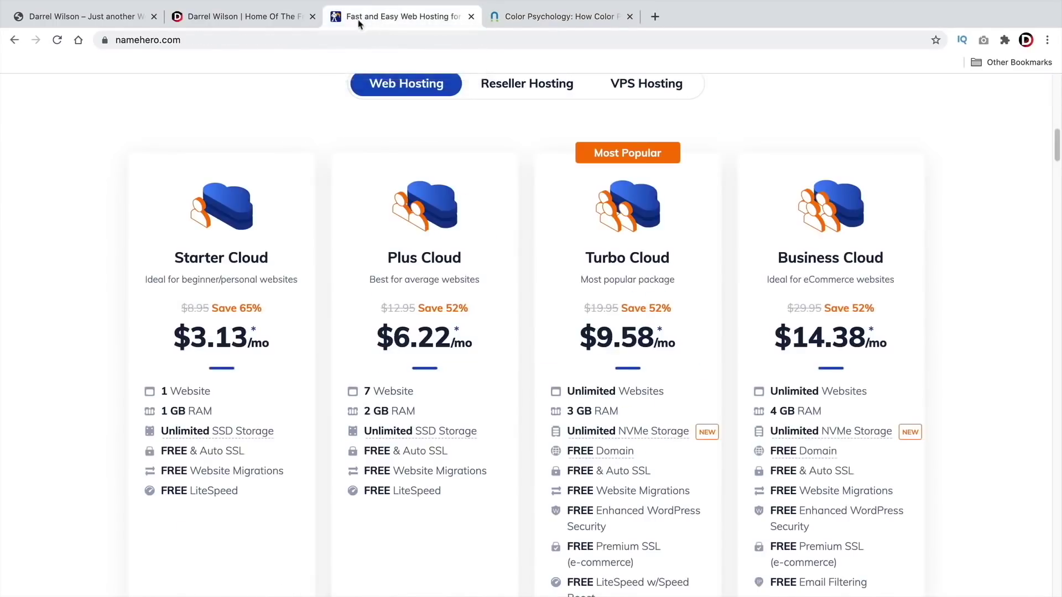
click(285, 17)
click(101, 15)
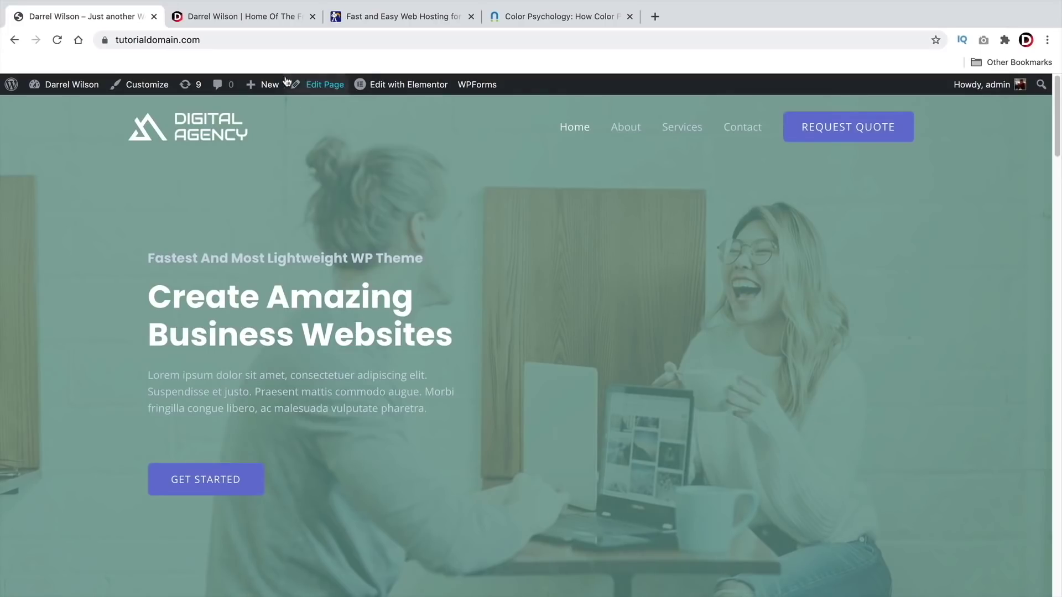
click(307, 18)
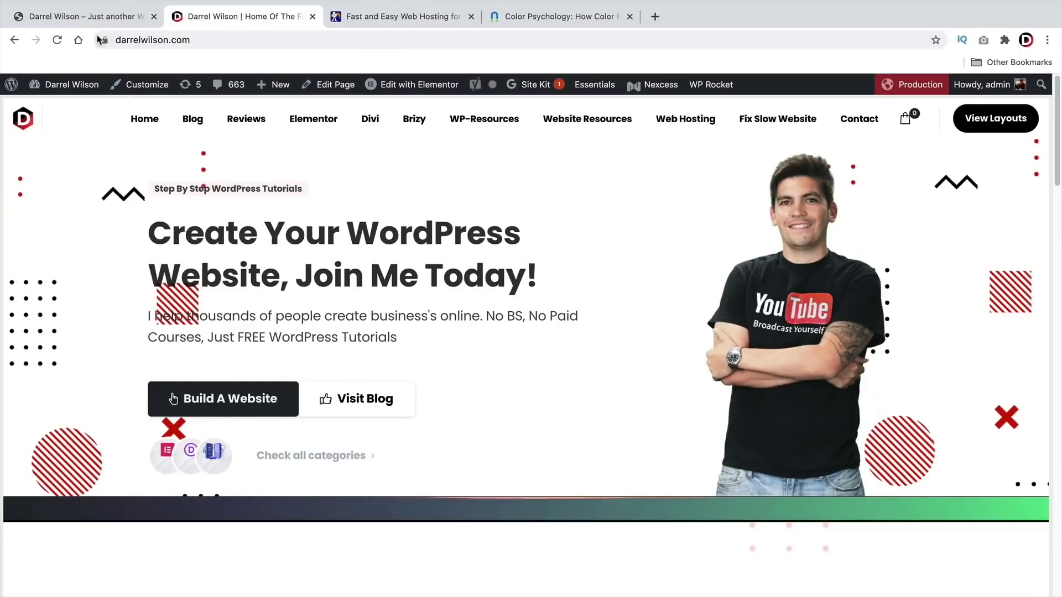
key(ctrl+shift+Tab)
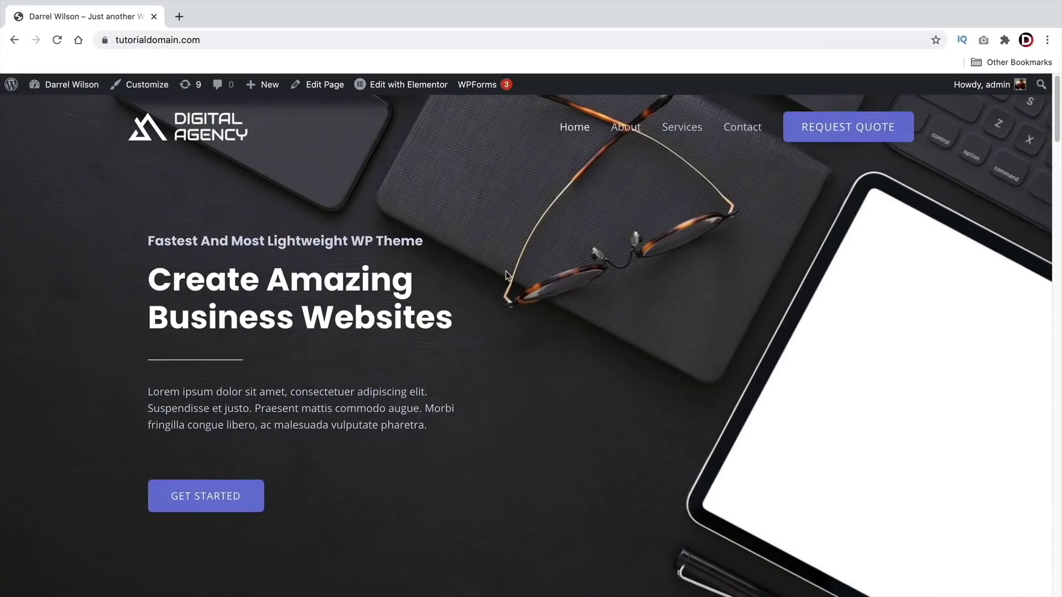
- Open the Primary Header settings in the site's customizer to view the old layout options, and close the customizer
click(143, 88)
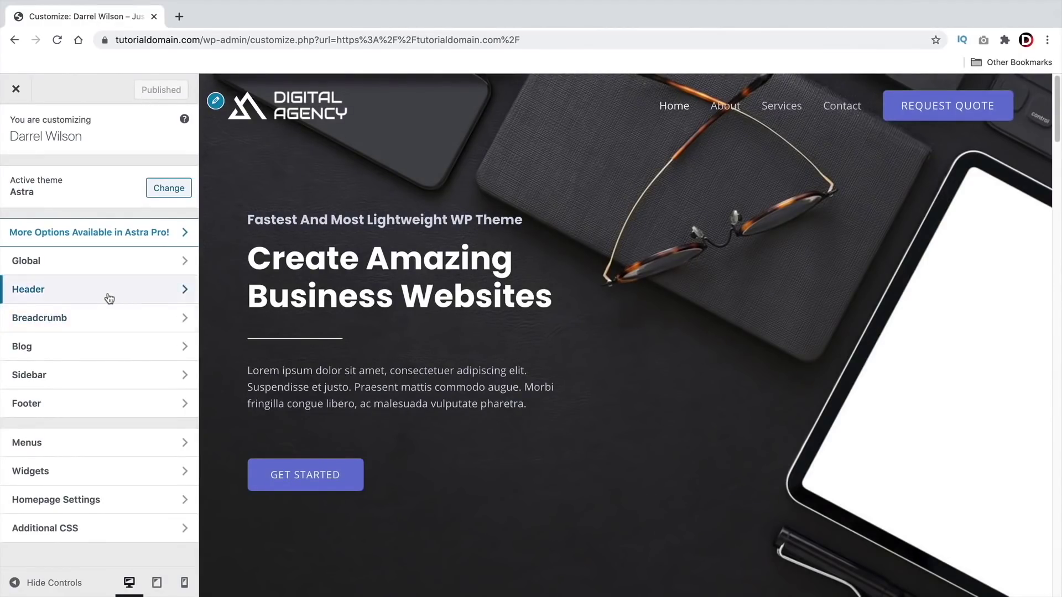
click(74, 292)
click(67, 205)
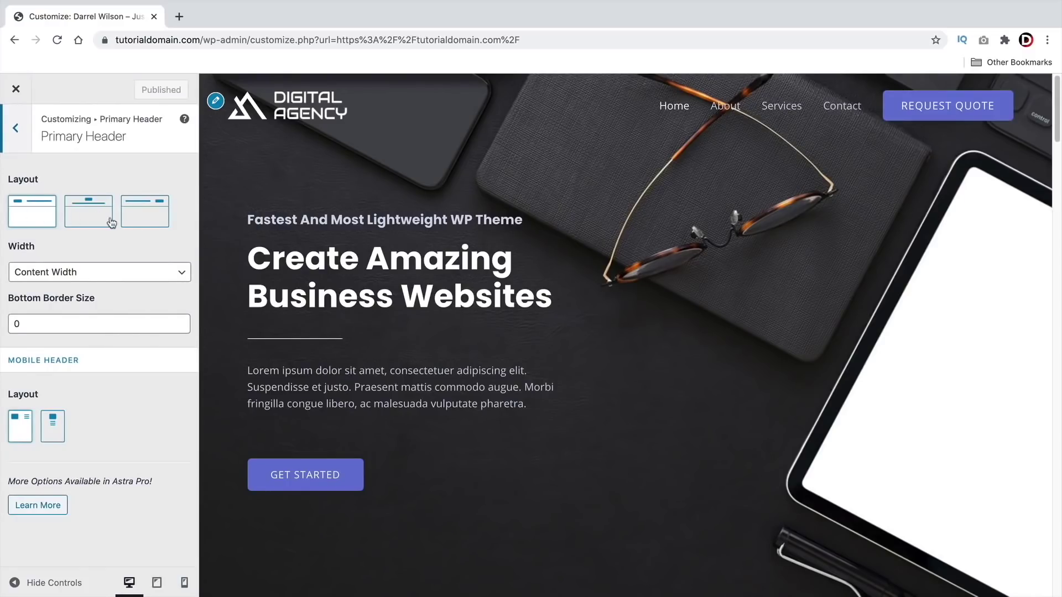
click(18, 88)
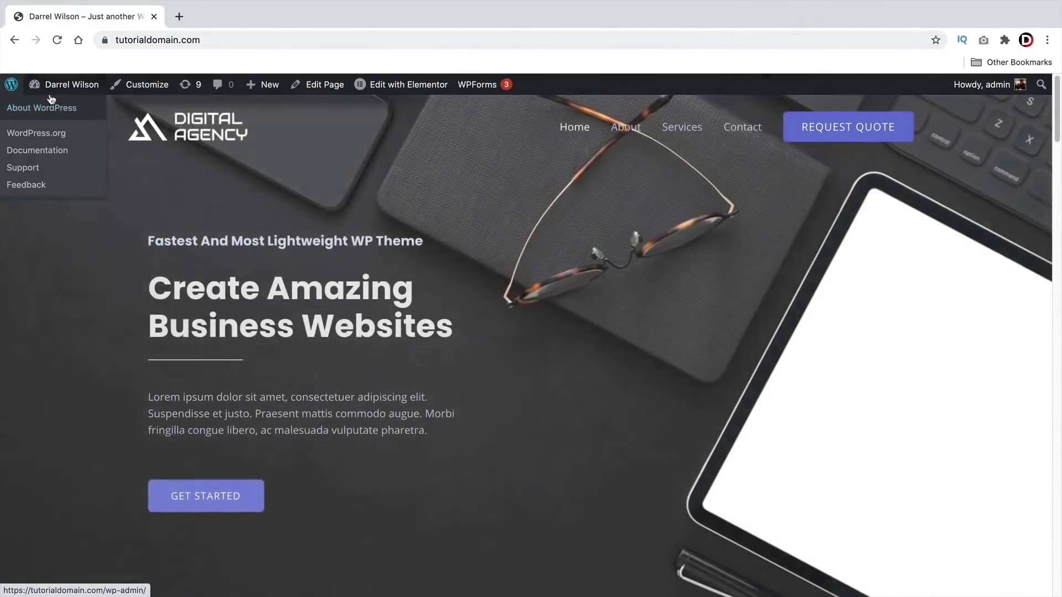
- Open Astra Options from the WordPress dashboard, dismiss the Starter Templates notice and activate the new Header/Footer Builder
mouse_move(66, 84)
click(60, 112)
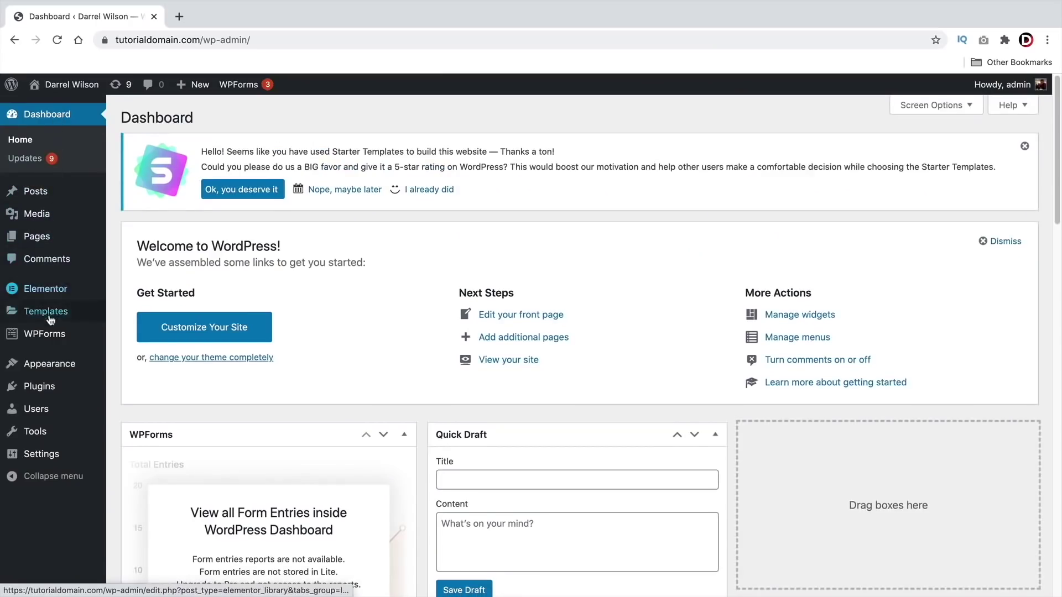
mouse_move(54, 361)
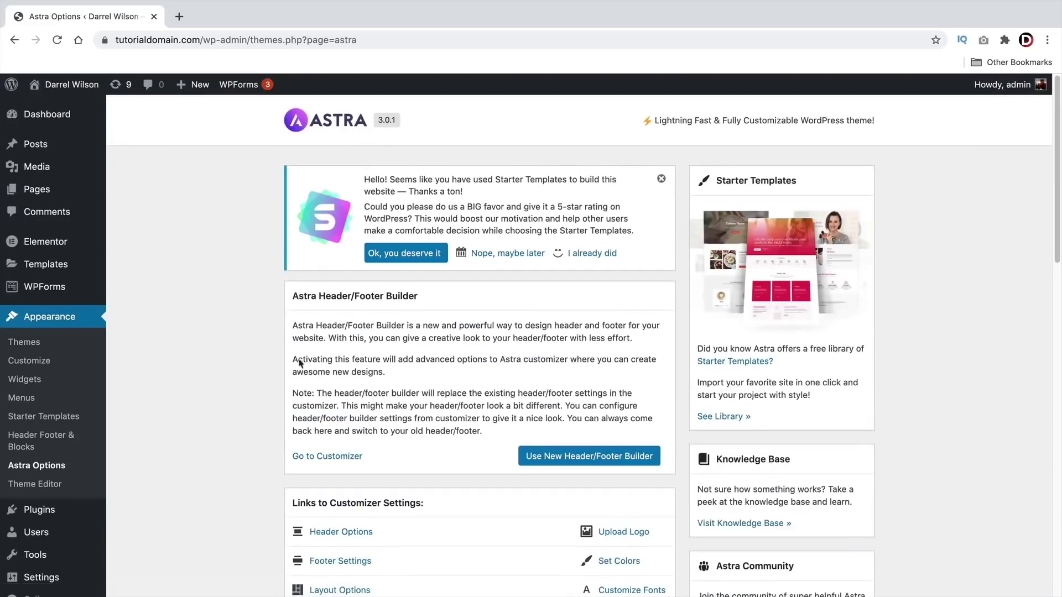
click(660, 178)
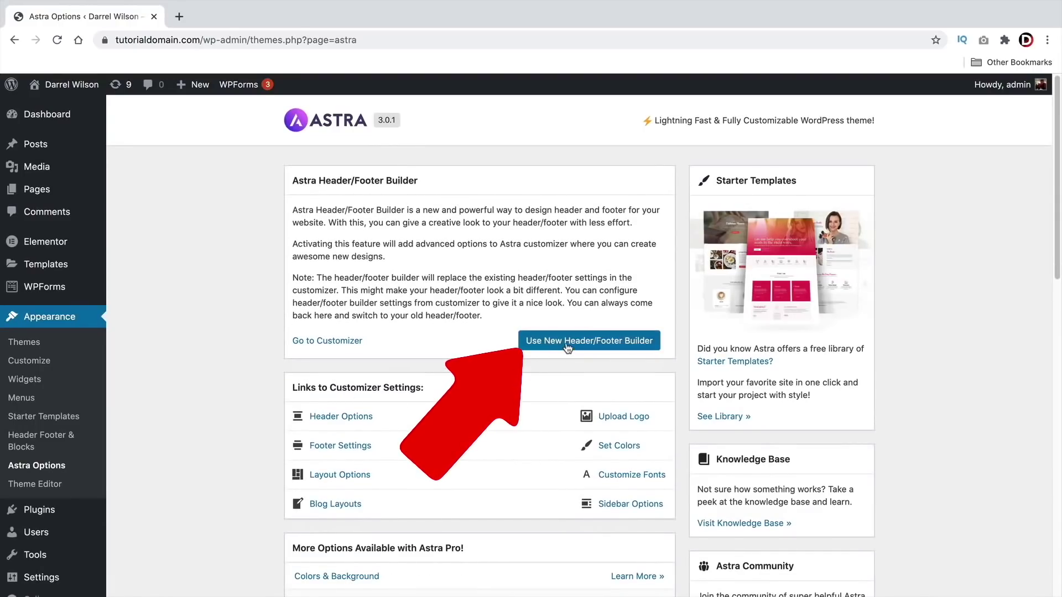
click(567, 348)
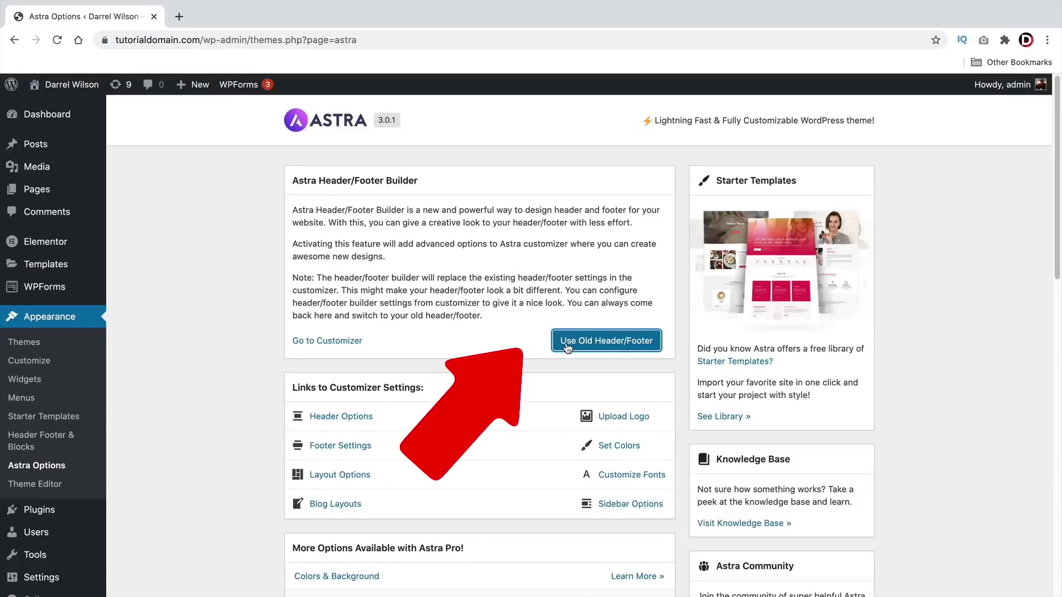
- Return to the live site, open the customizer and review the global button settings against the page preview
mouse_move(72, 84)
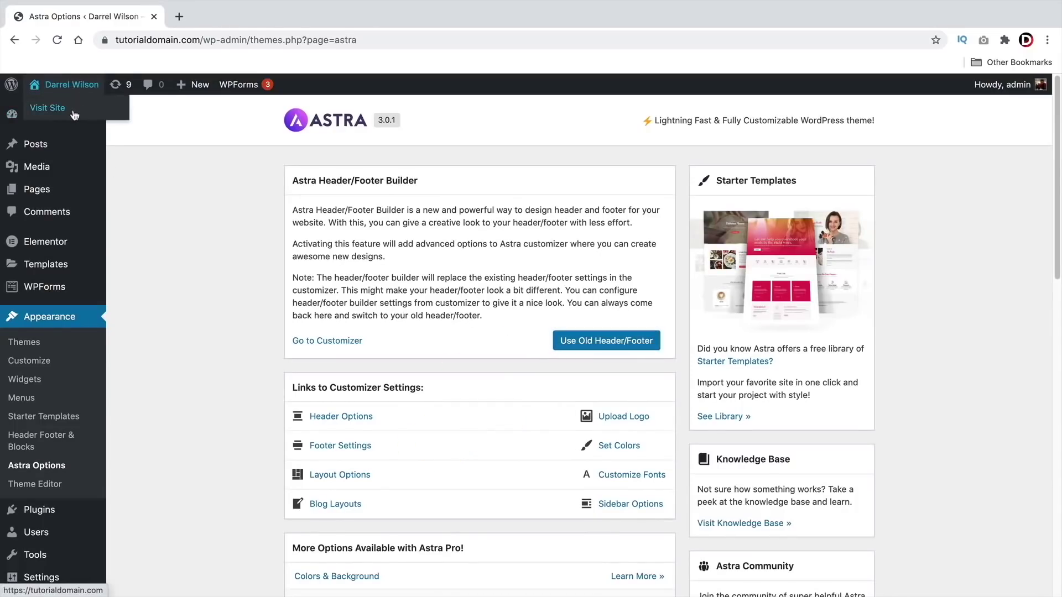
click(74, 113)
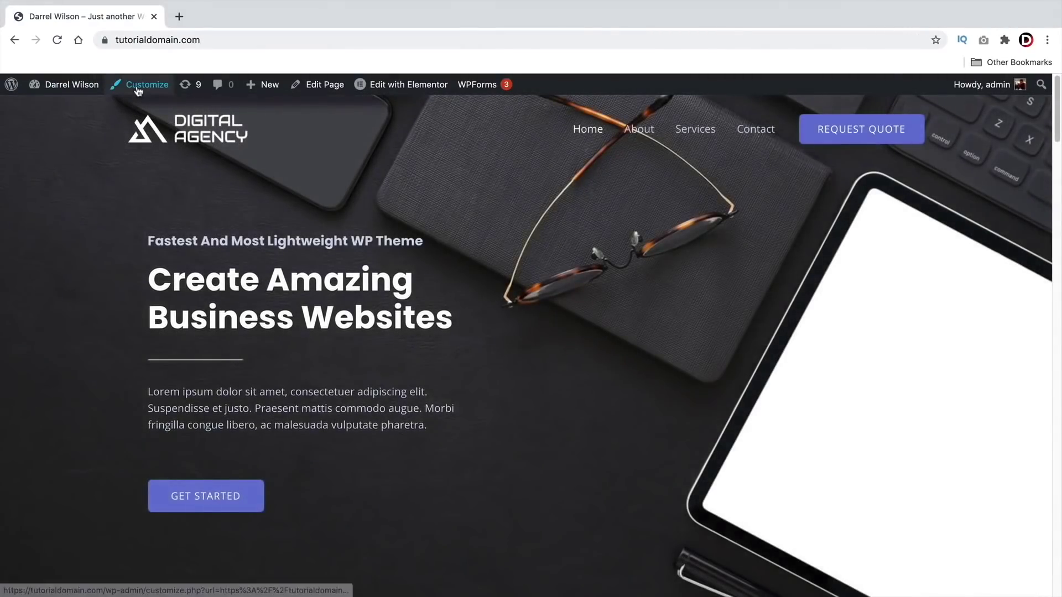
click(138, 88)
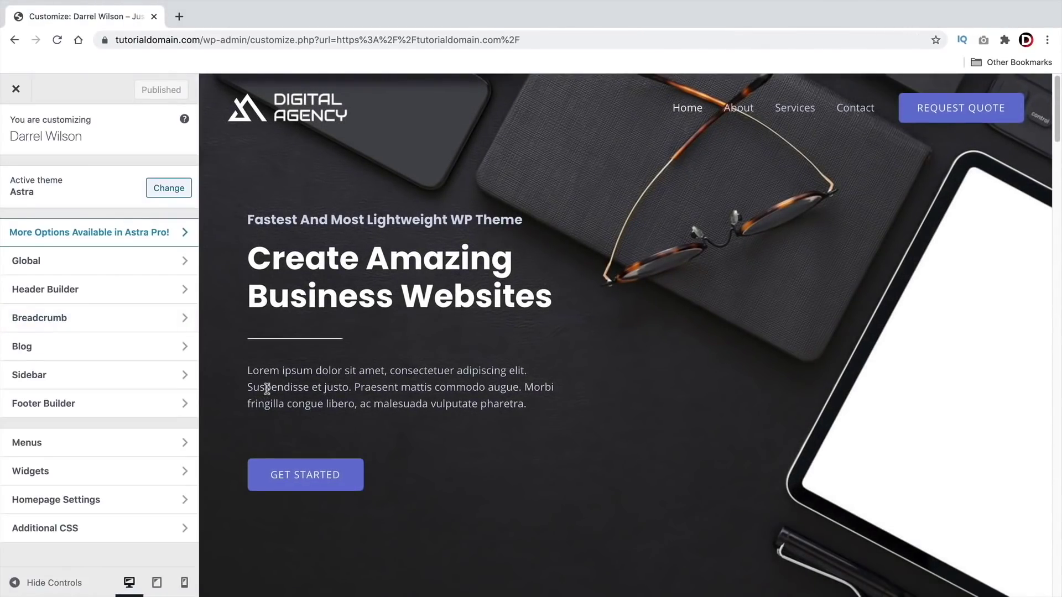
click(151, 266)
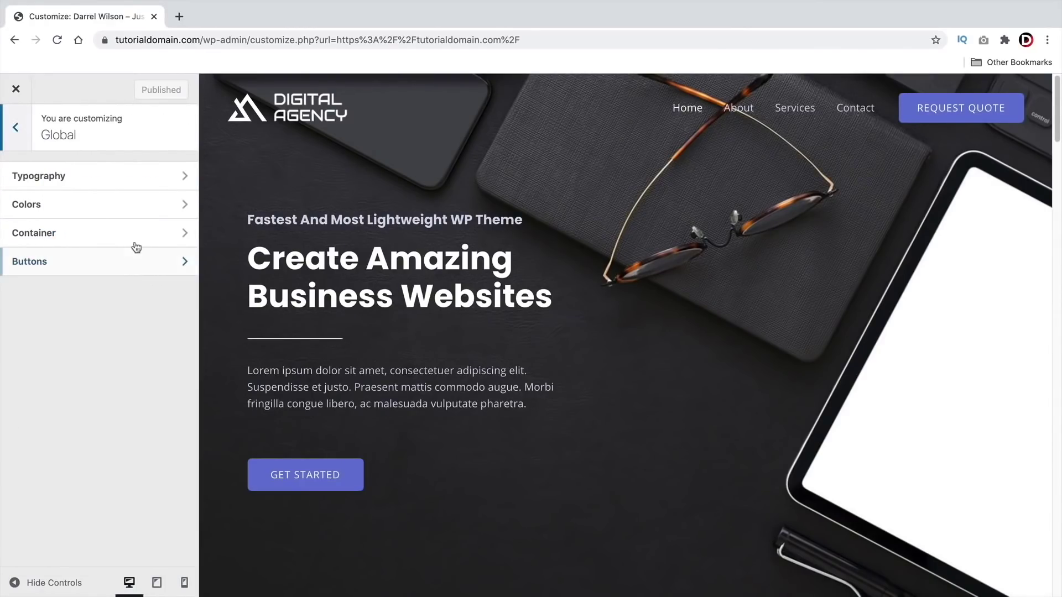
click(102, 261)
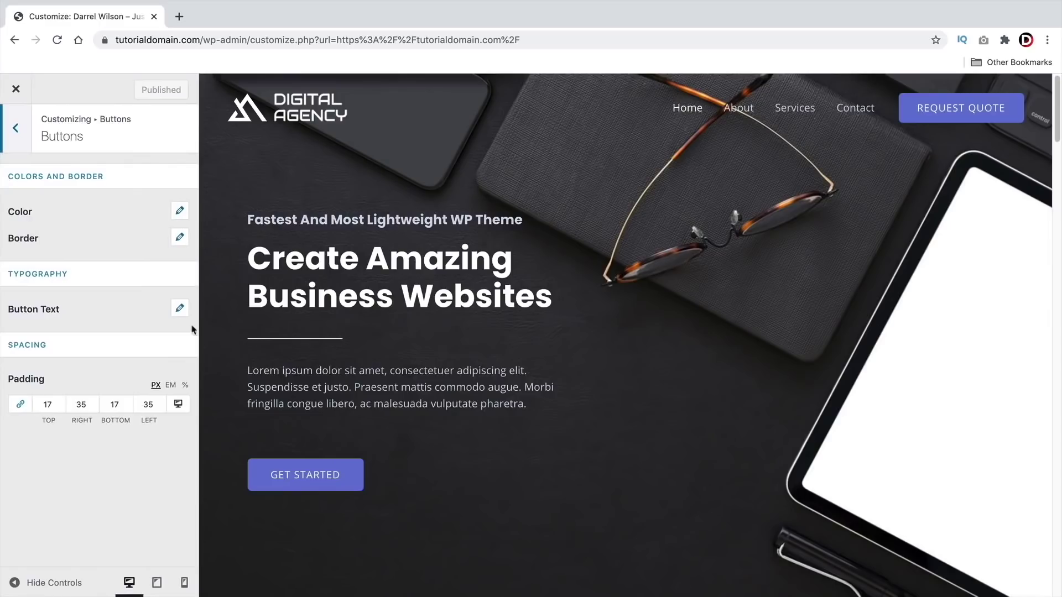
scroll(530, 410, down, 10)
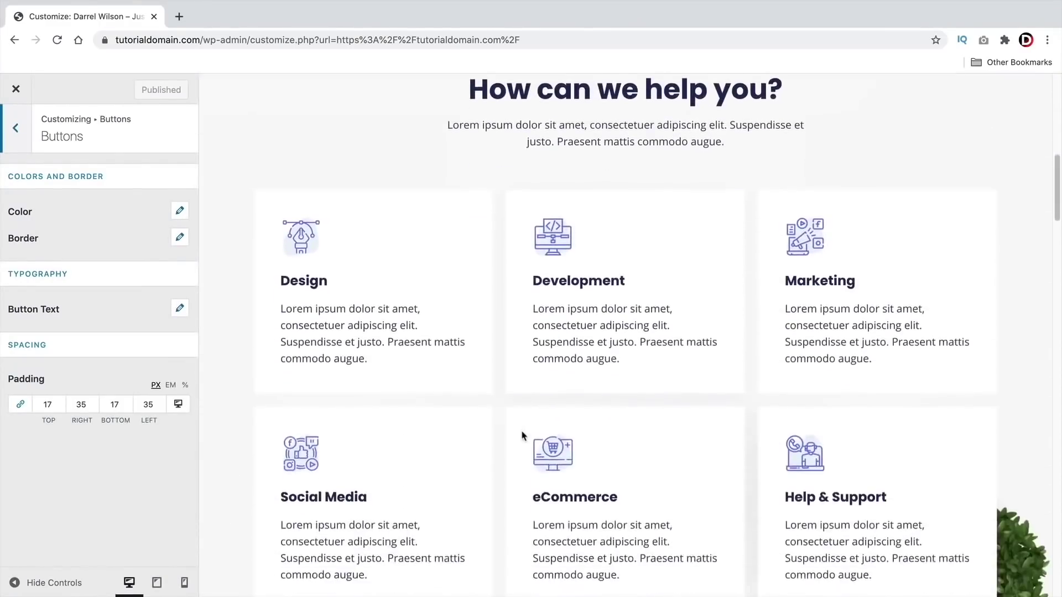
scroll(526, 434, up, 10)
- Review the global color and typography settings against the page preview and return to the customizer's main list
click(17, 145)
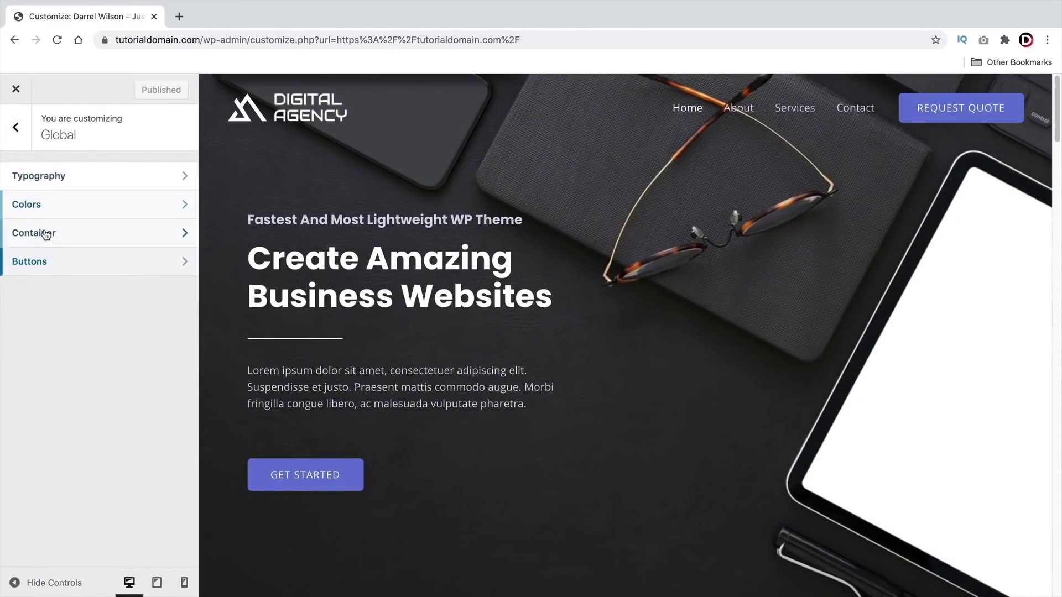
click(52, 206)
click(15, 129)
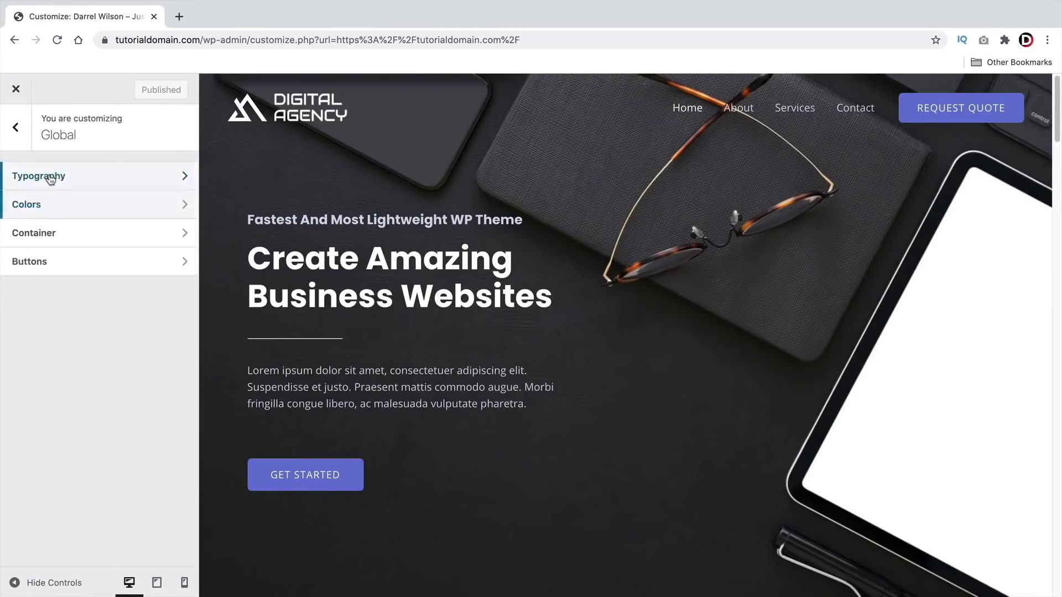
click(52, 176)
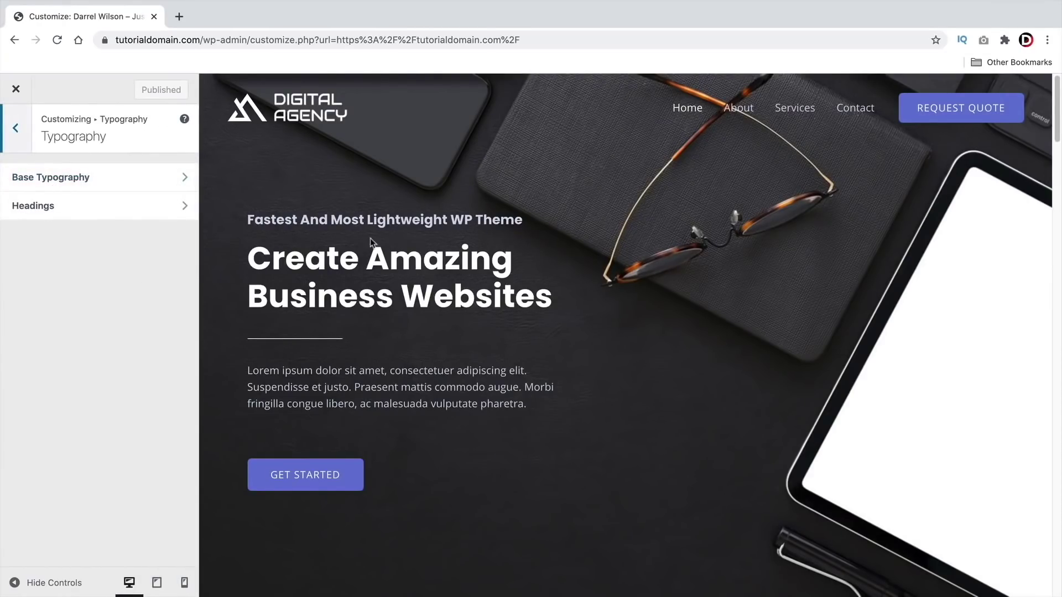
scroll(389, 429, down, 9)
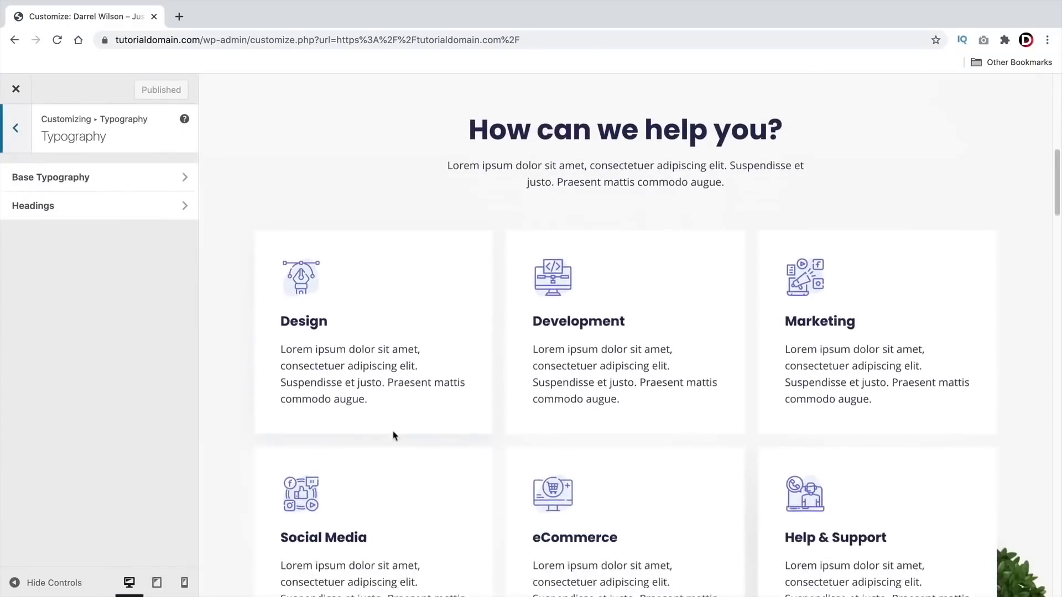
scroll(396, 439, up, 9)
click(16, 130)
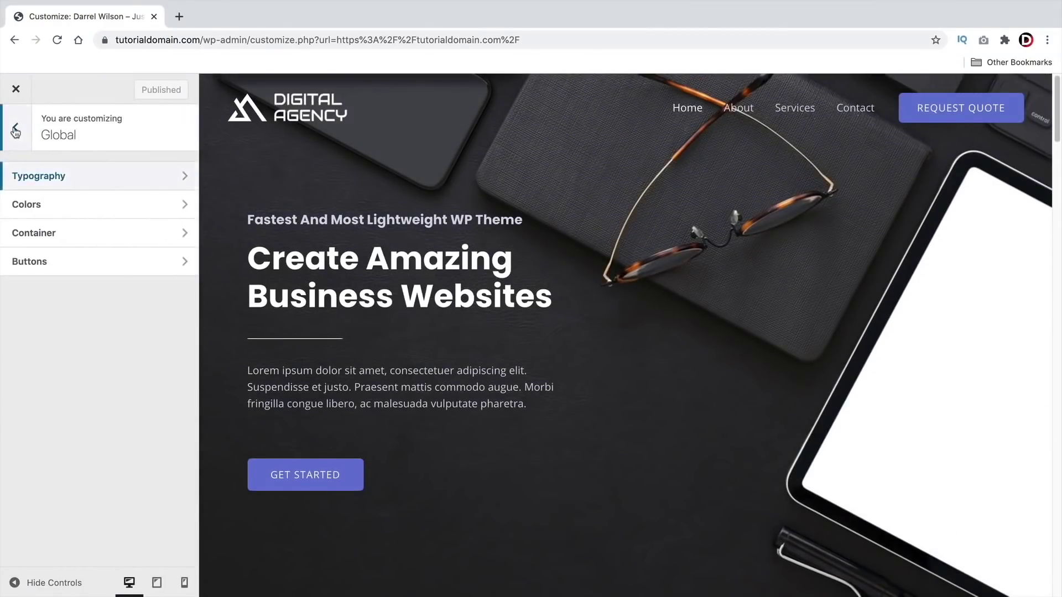
click(16, 130)
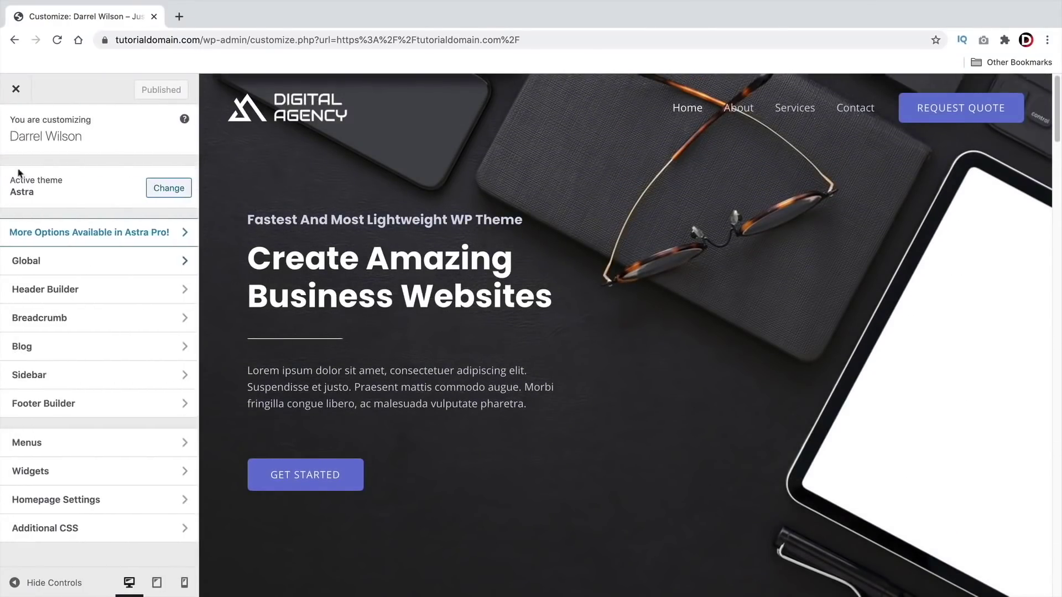
- Open the Header Builder, add an Account element and move it to the far end of the row above the main header
click(64, 296)
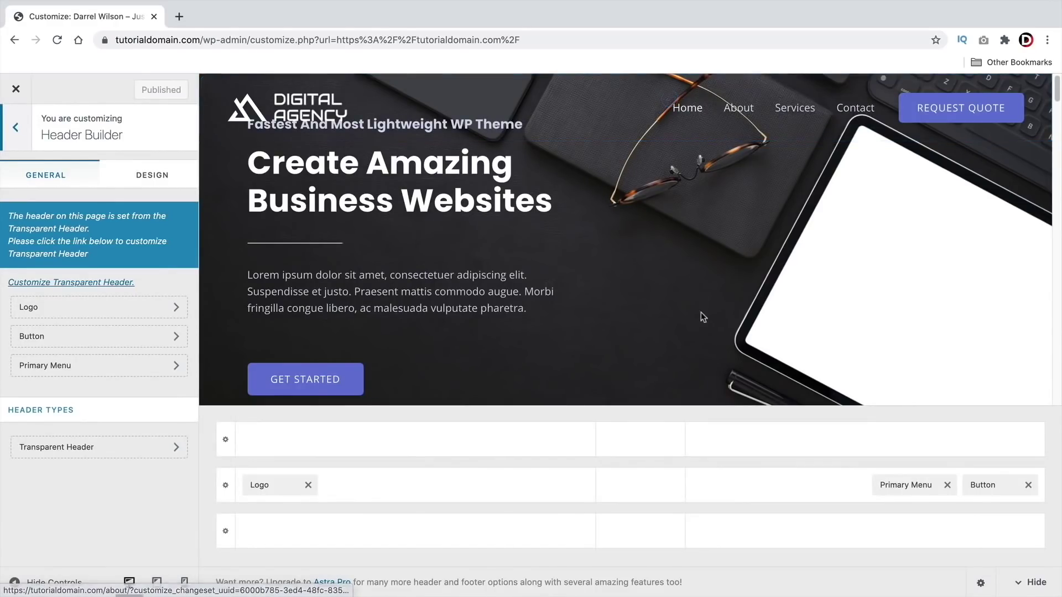
click(416, 485)
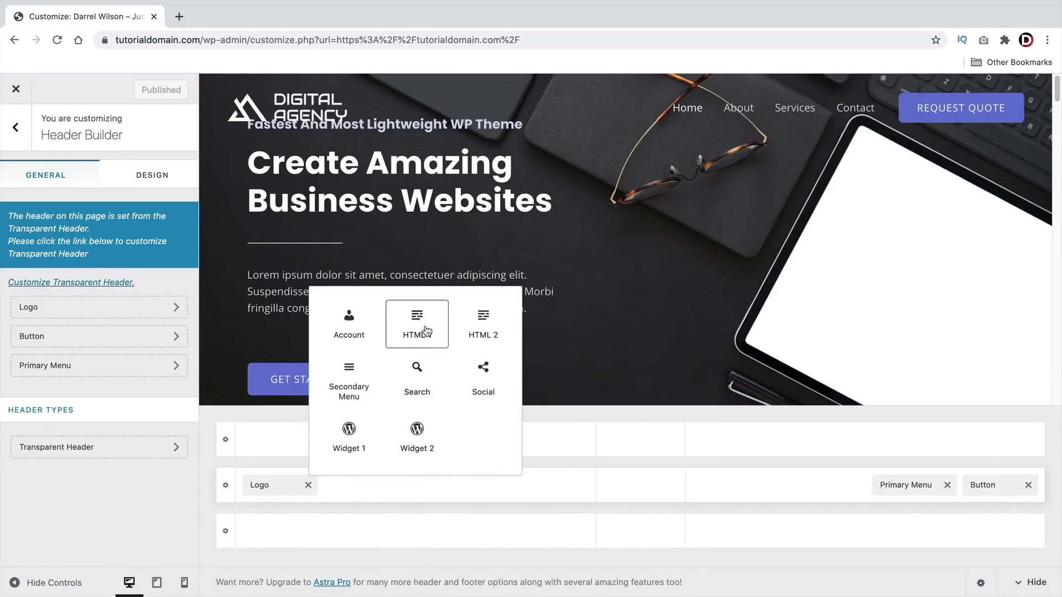
click(335, 324)
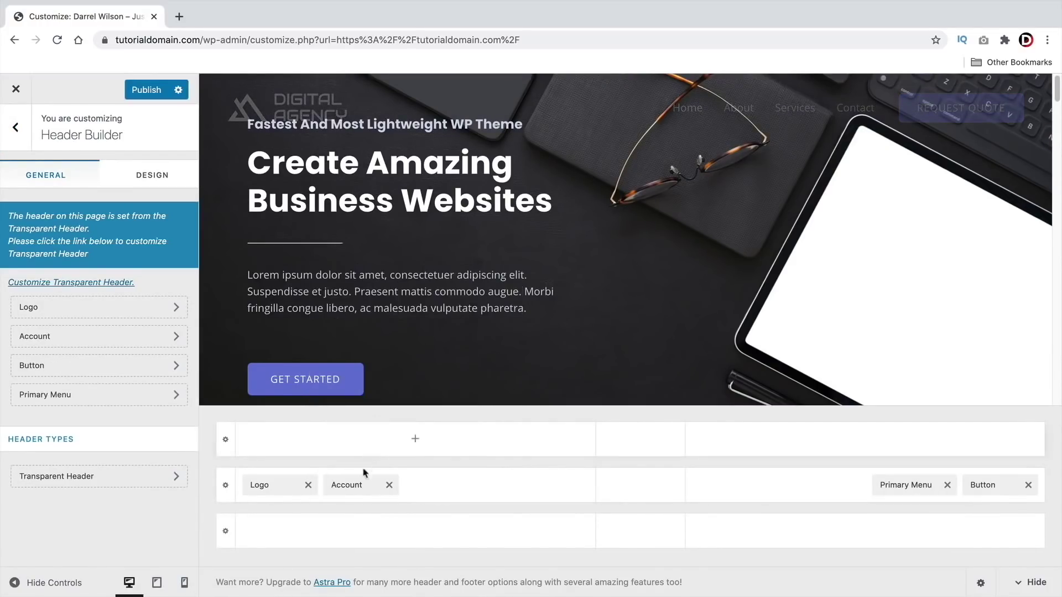
drag(359, 487, 966, 454)
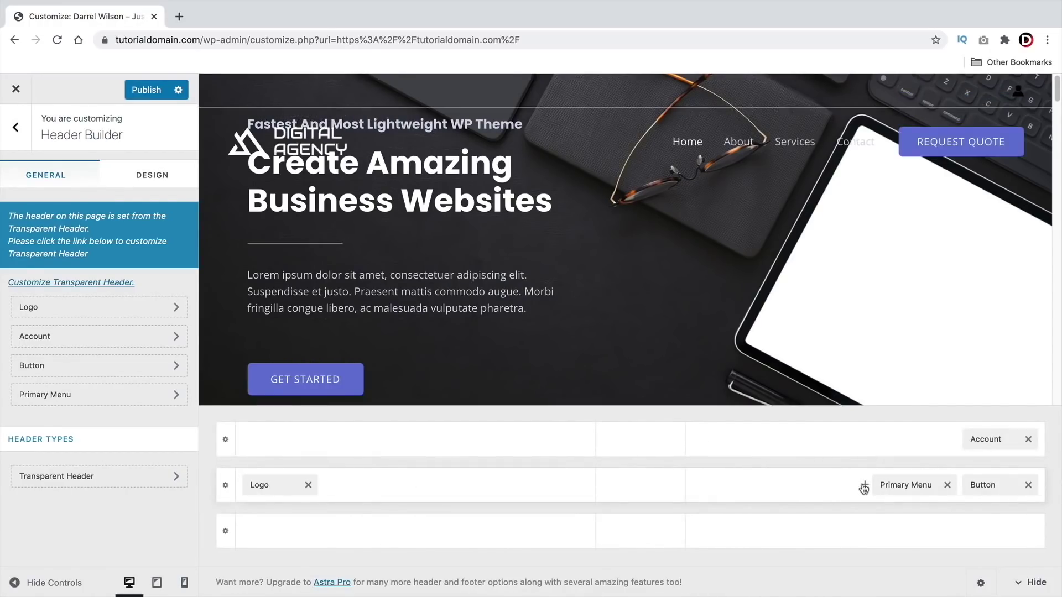
- Add a Social element to the header and place it beside Account in the uppermost header row
click(863, 487)
click(612, 384)
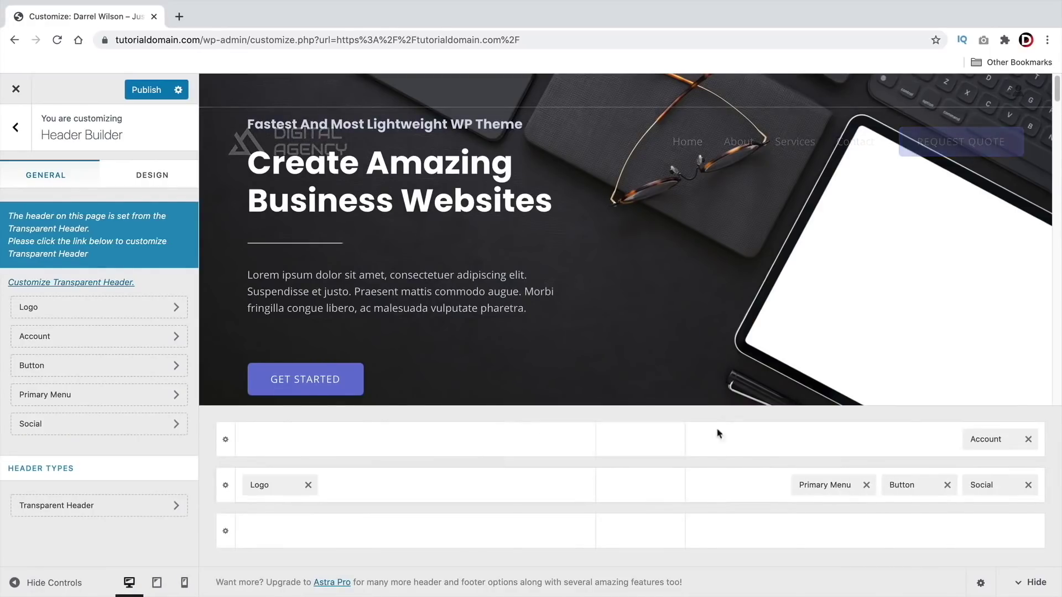
drag(978, 486, 907, 443)
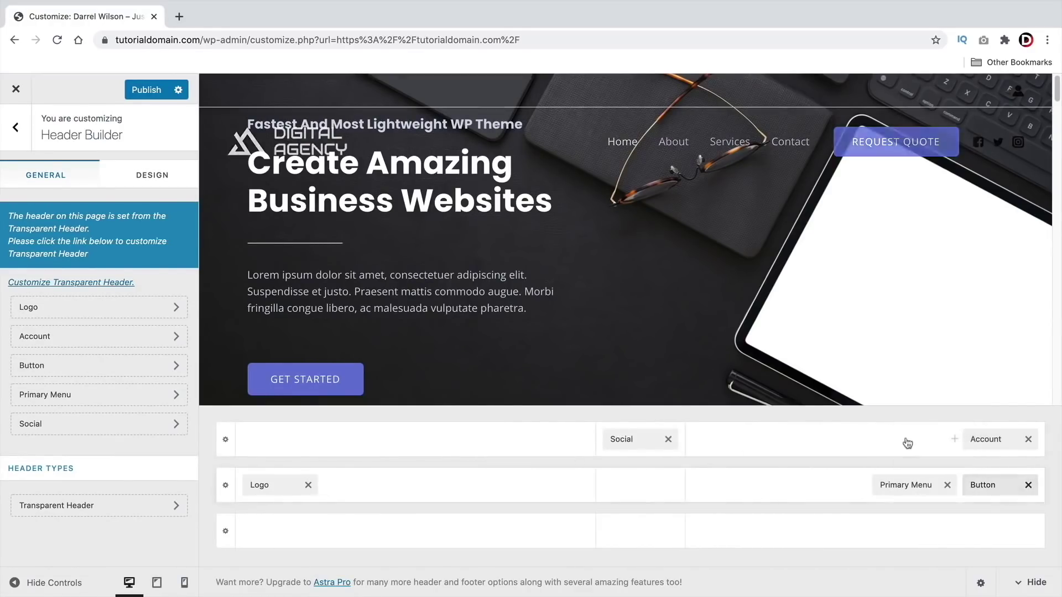
drag(614, 436, 923, 441)
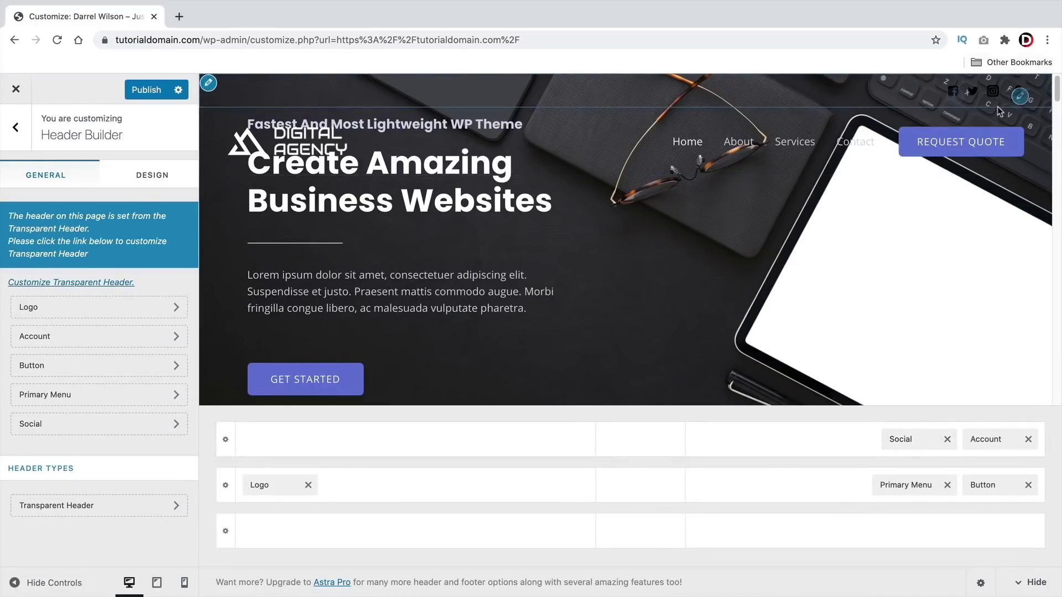
- Open the Social element's design settings and set its color type to Official
click(907, 440)
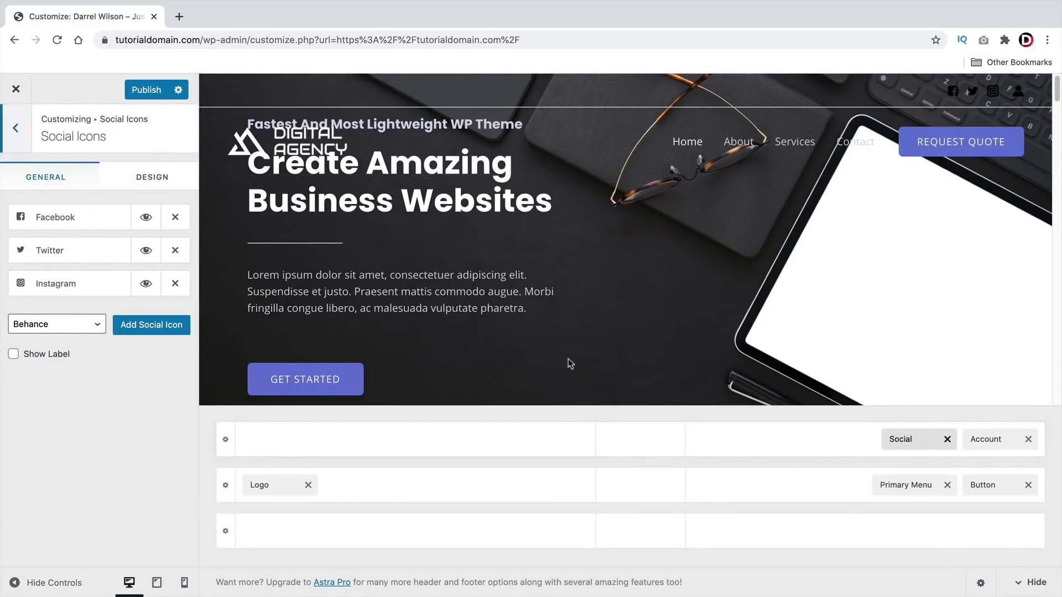
click(138, 180)
scroll(109, 268, down, 2)
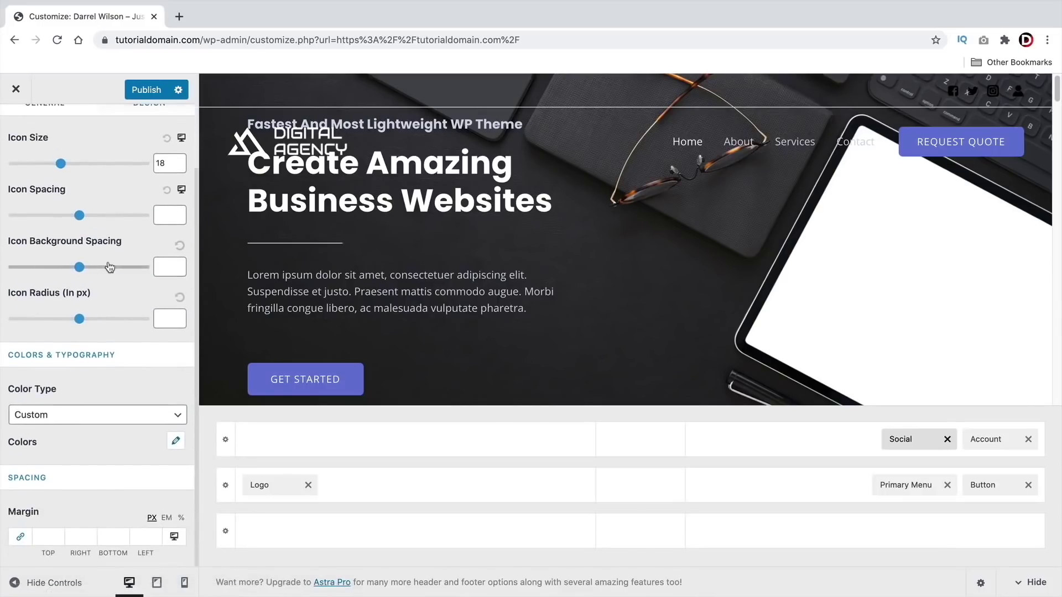
click(44, 414)
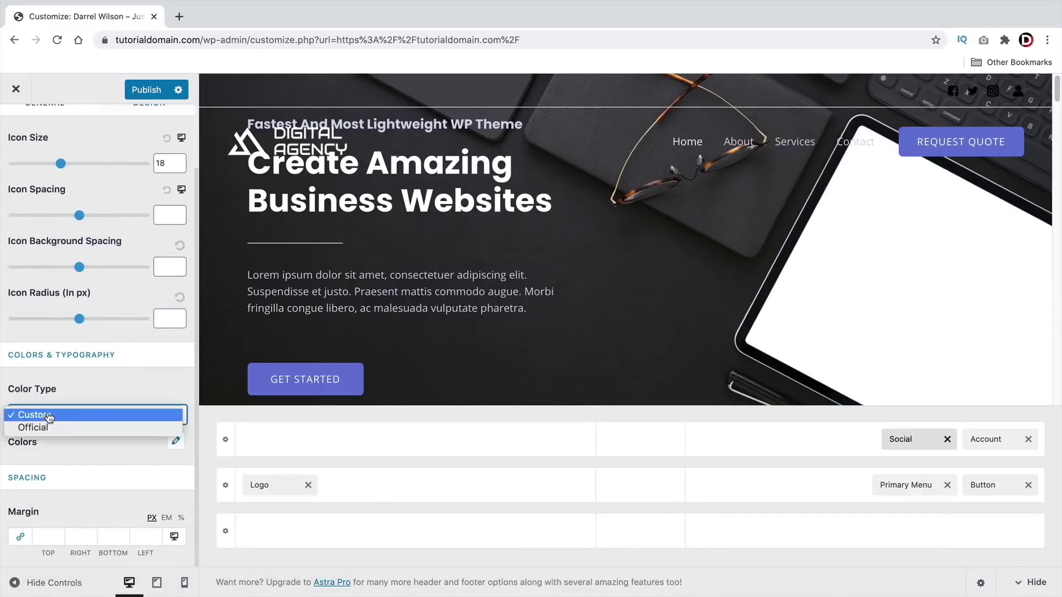
click(200, 454)
click(176, 441)
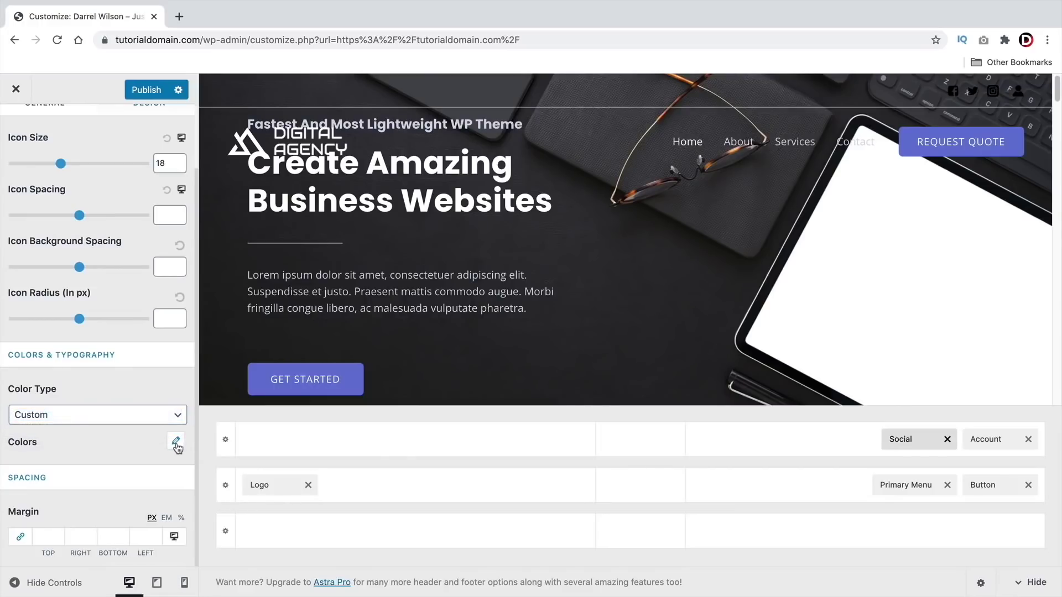
click(134, 416)
click(134, 428)
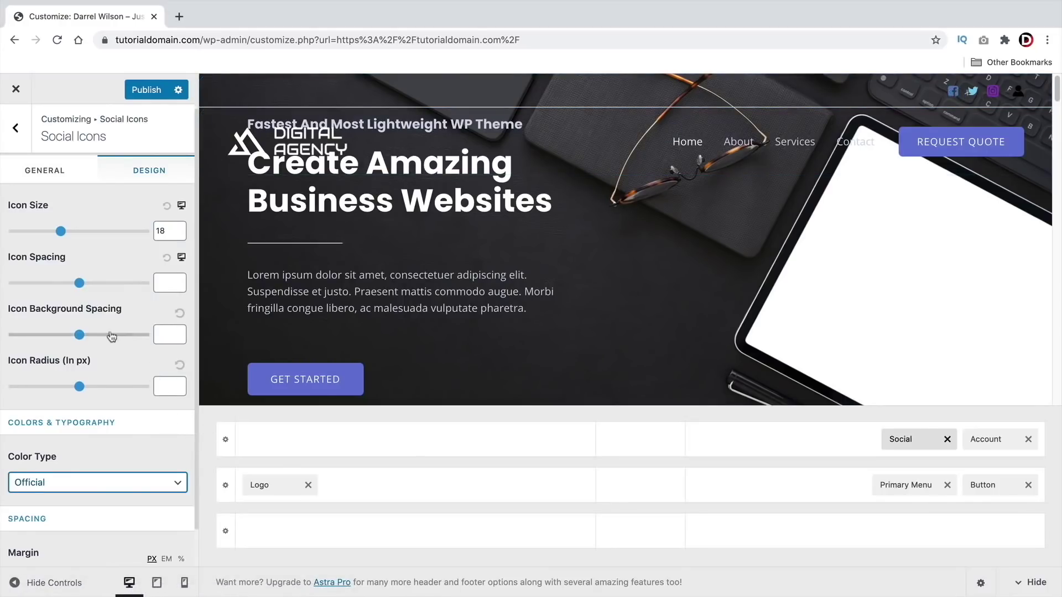
- Enlarge the header's social icons slightly and add a Behance icon to them
mouse_move(62, 237)
mouse_down()
mouse_move(88, 238)
mouse_move(69, 239)
mouse_up()
click(45, 178)
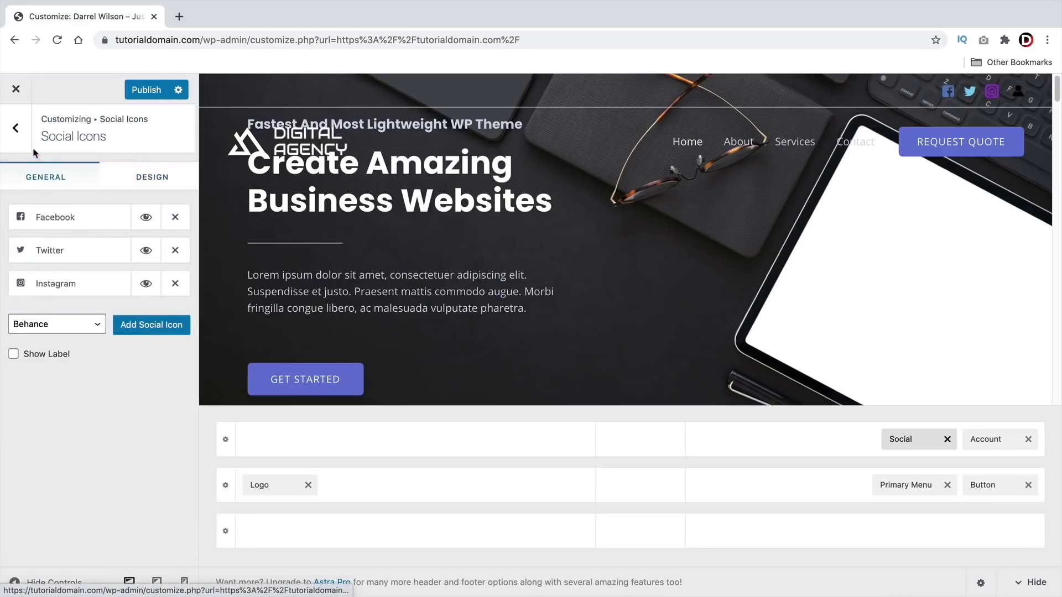
click(139, 328)
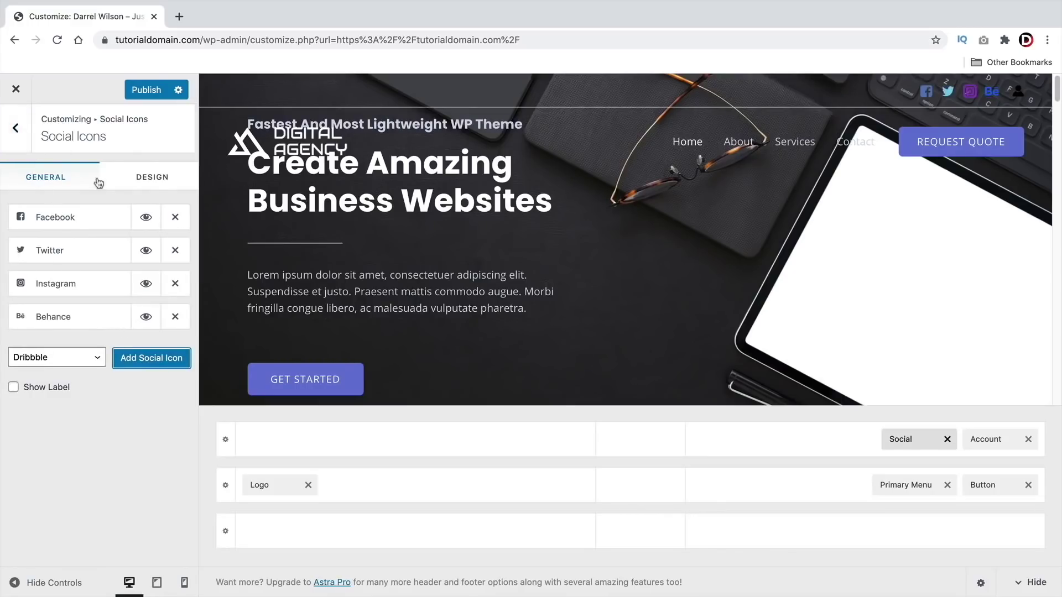
- Add an HTML 1 element to the uppermost header row and replace its placeholder text with "Welcome To the Website"
click(866, 440)
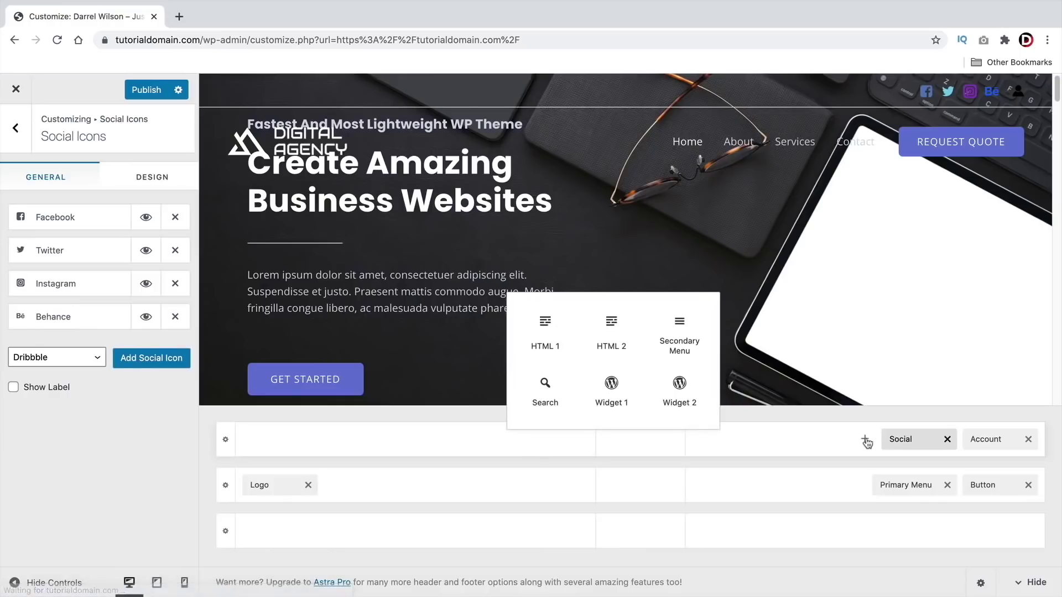
click(556, 331)
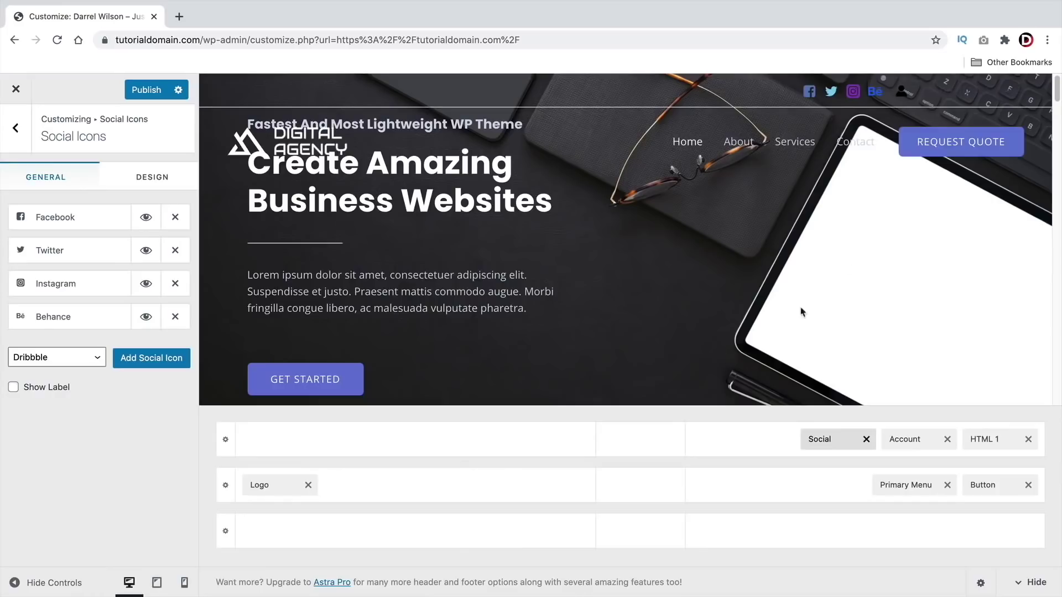
click(1004, 442)
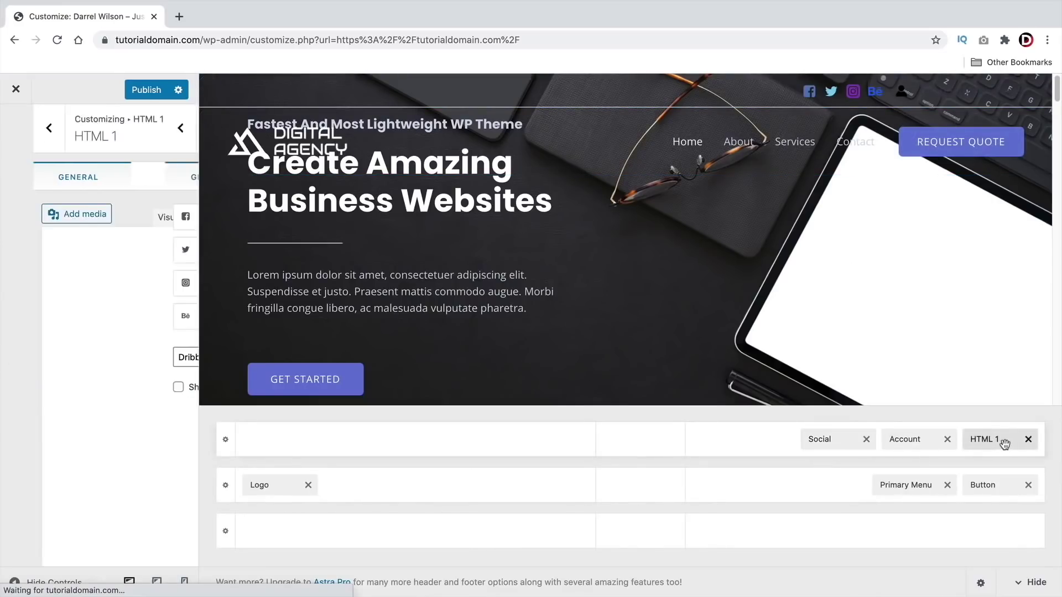
triple_click(130, 343)
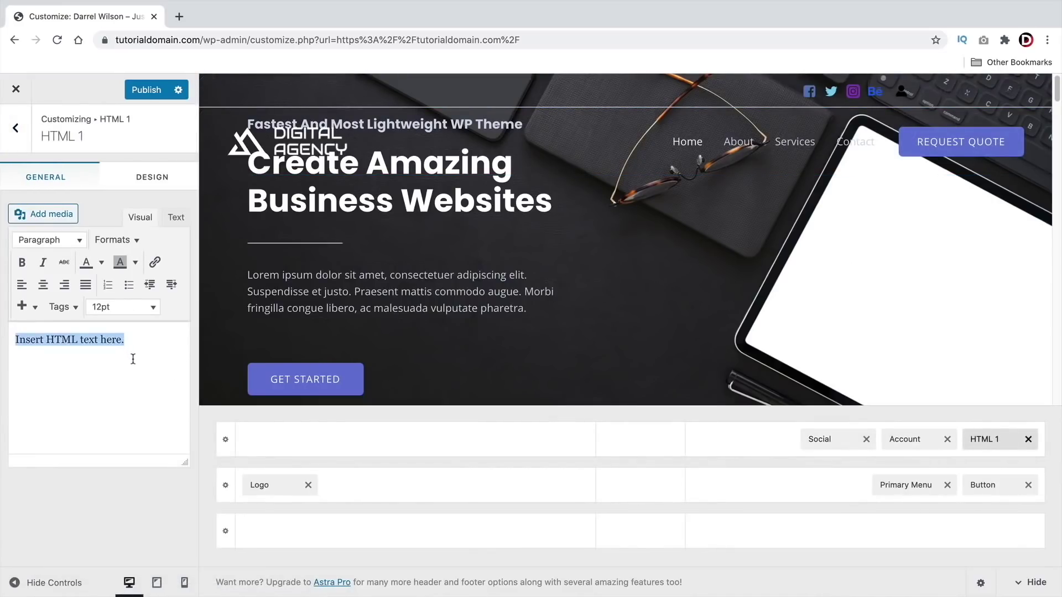
text(Welcome To)
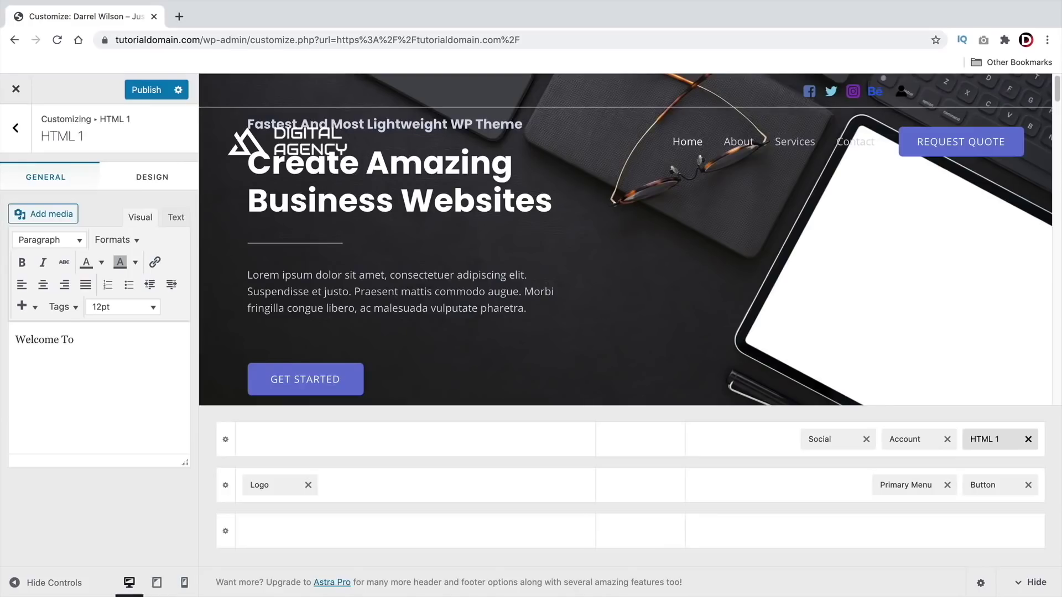
text( the Website)
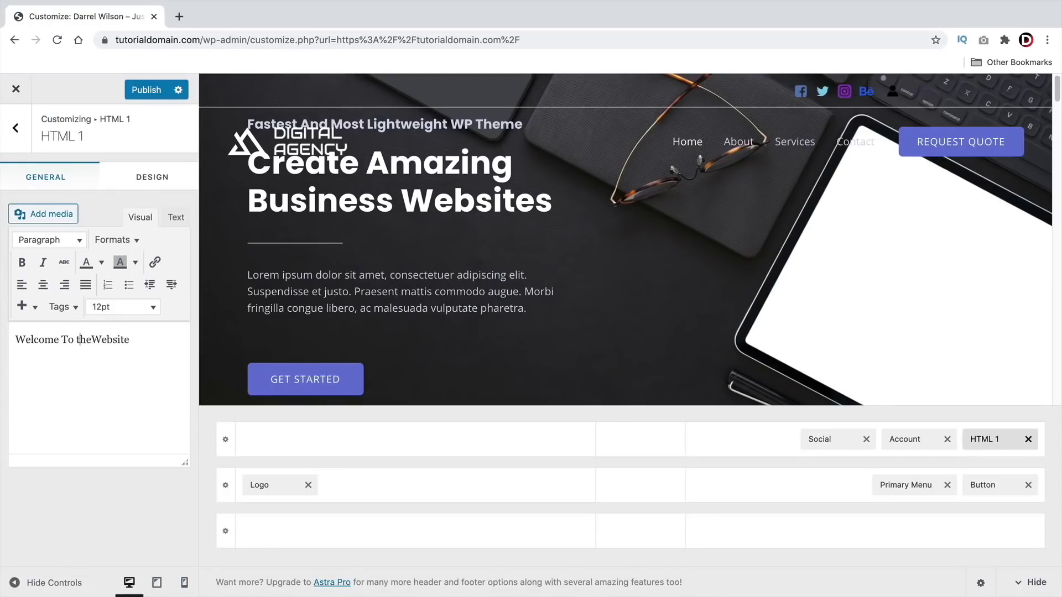
- View the HTML 1 element's design options and return to the customizer's main list
click(156, 178)
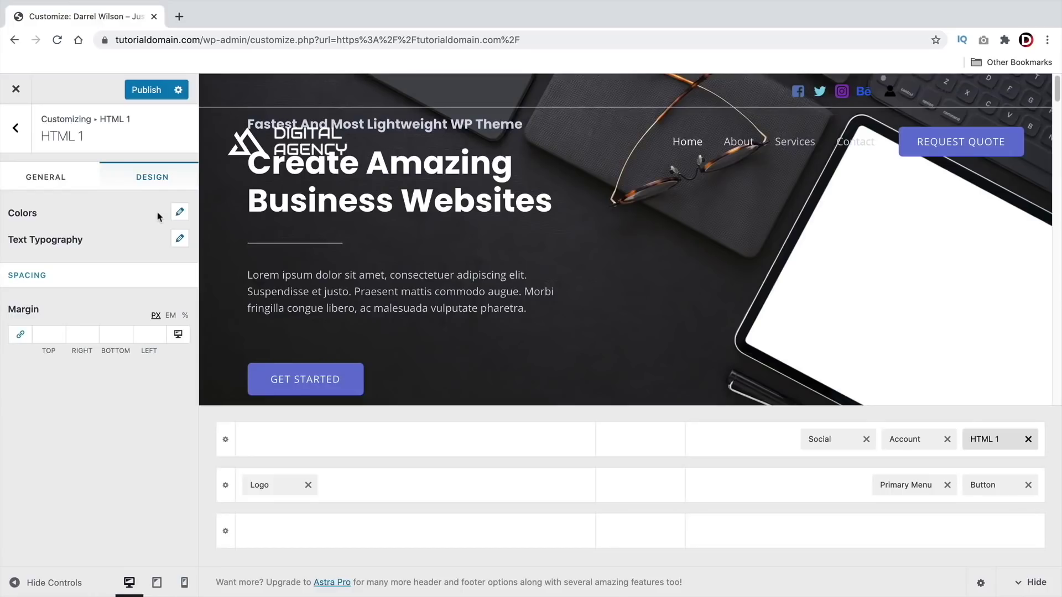
click(15, 128)
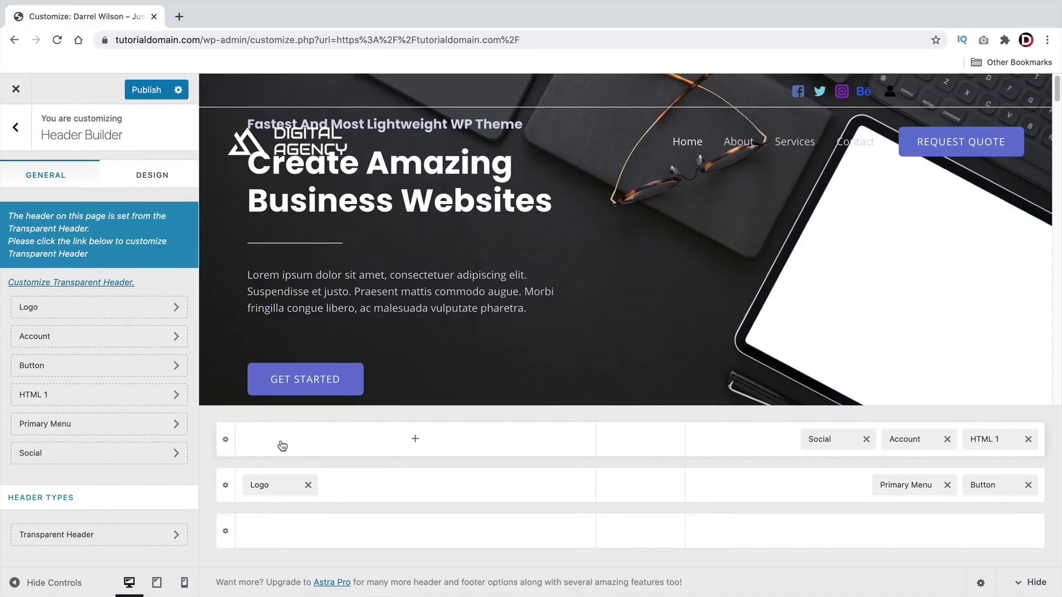
drag(275, 486, 286, 477)
click(16, 127)
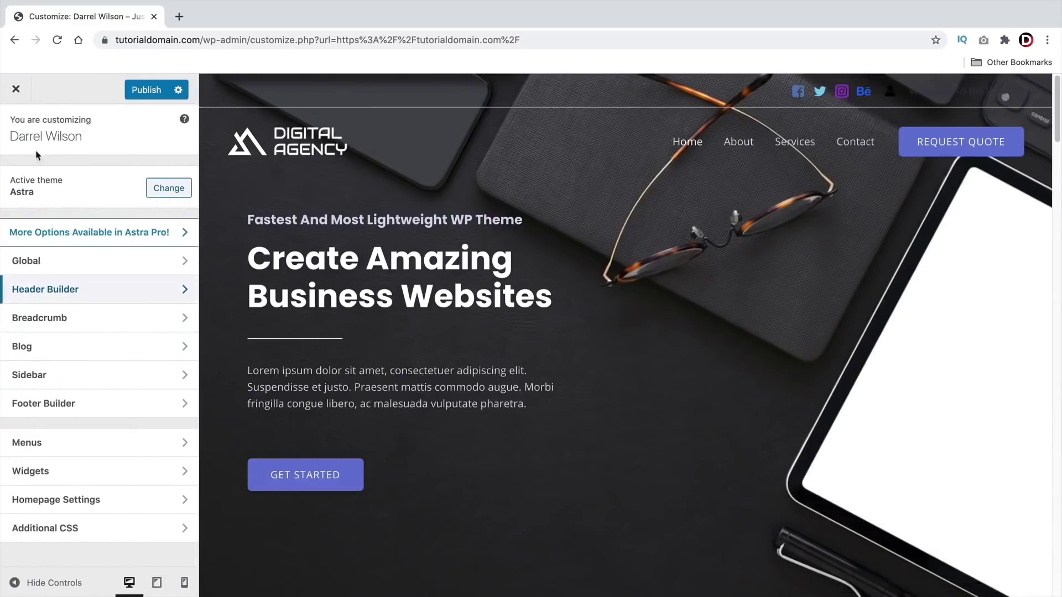
- Open the Footer Builder to view the footer rows, publish the customizer changes and close the customizer
click(76, 411)
scroll(464, 359, down, 10)
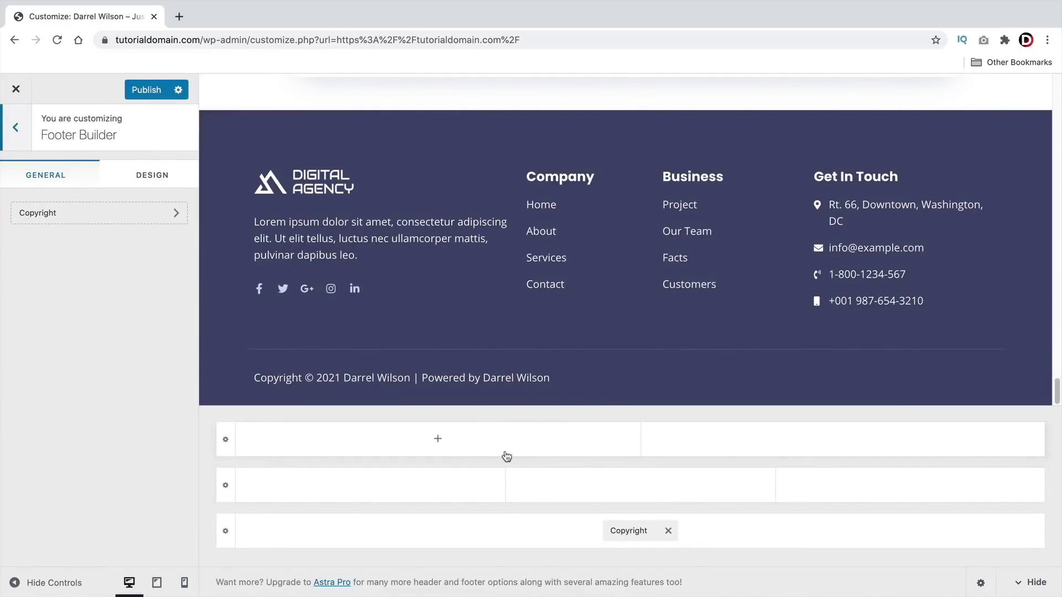
click(156, 98)
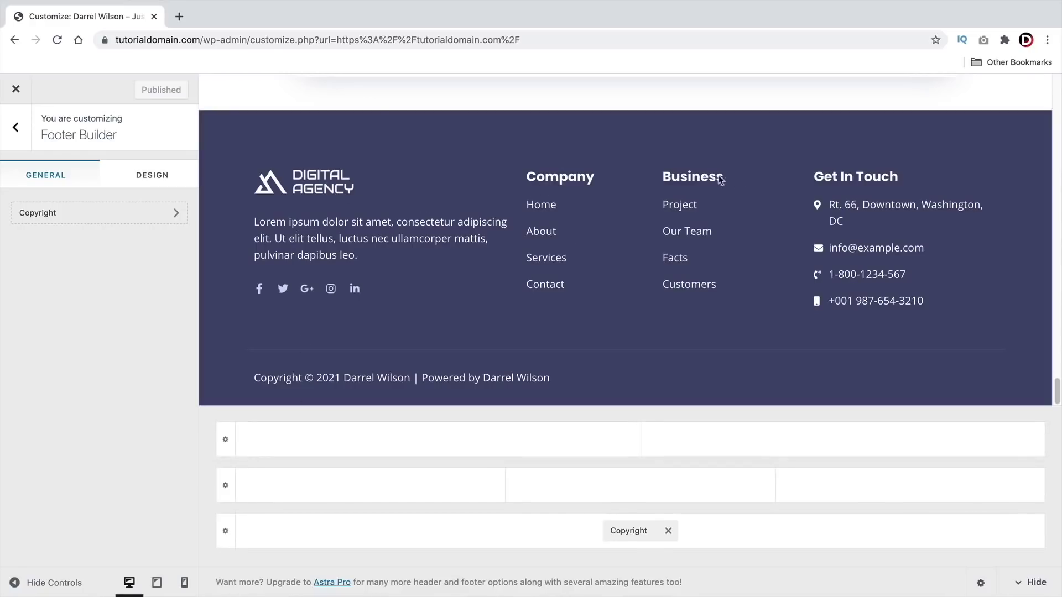
click(17, 94)
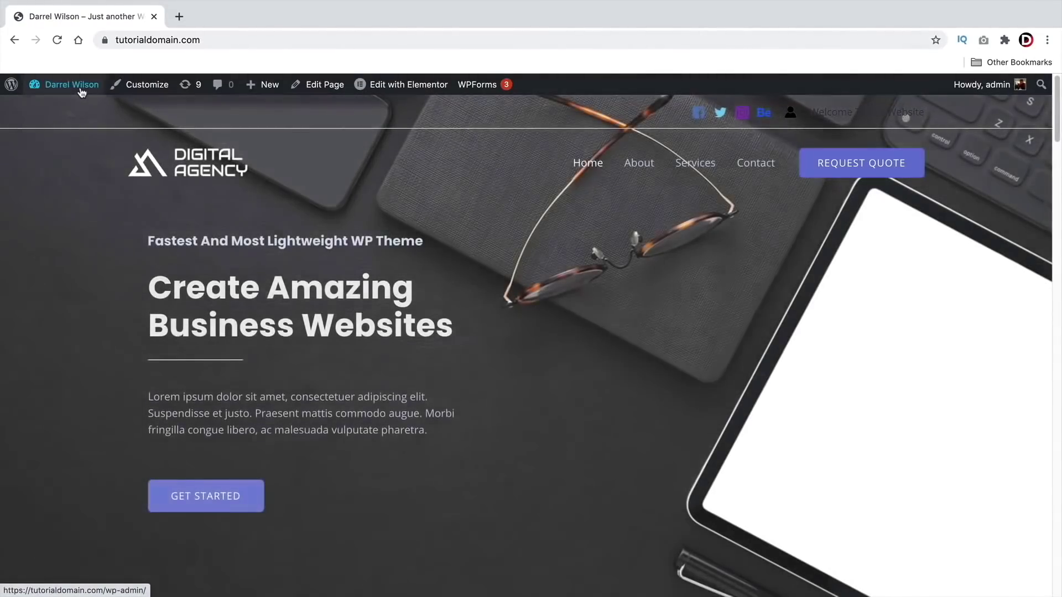
- Open the installed plugins list from the WordPress dashboard and deactivate the Elementor - Header, Footer & Blocks plugin
mouse_move(71, 84)
click(74, 113)
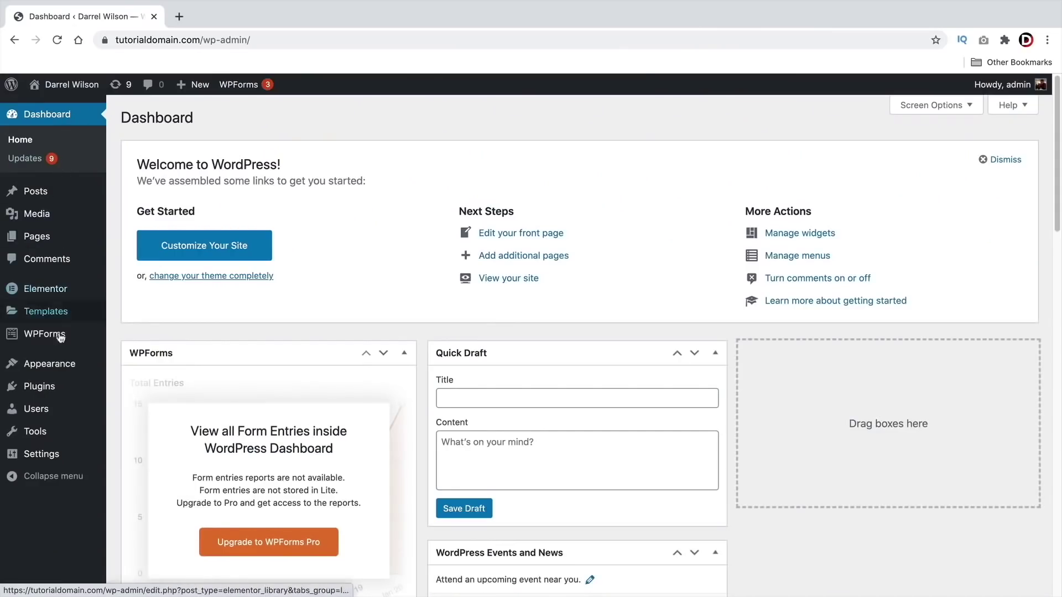
mouse_move(62, 389)
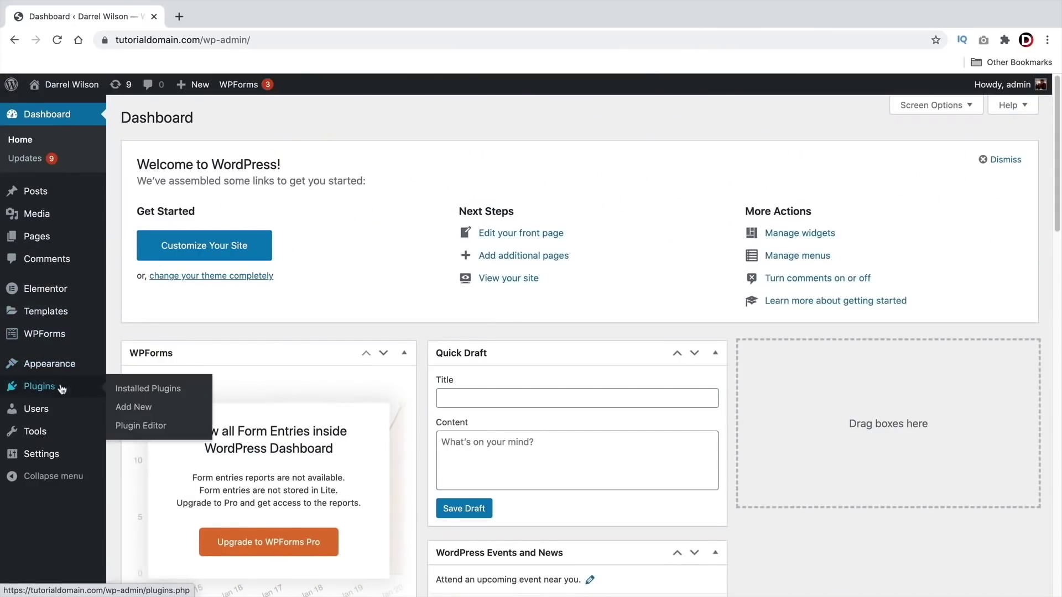
click(146, 391)
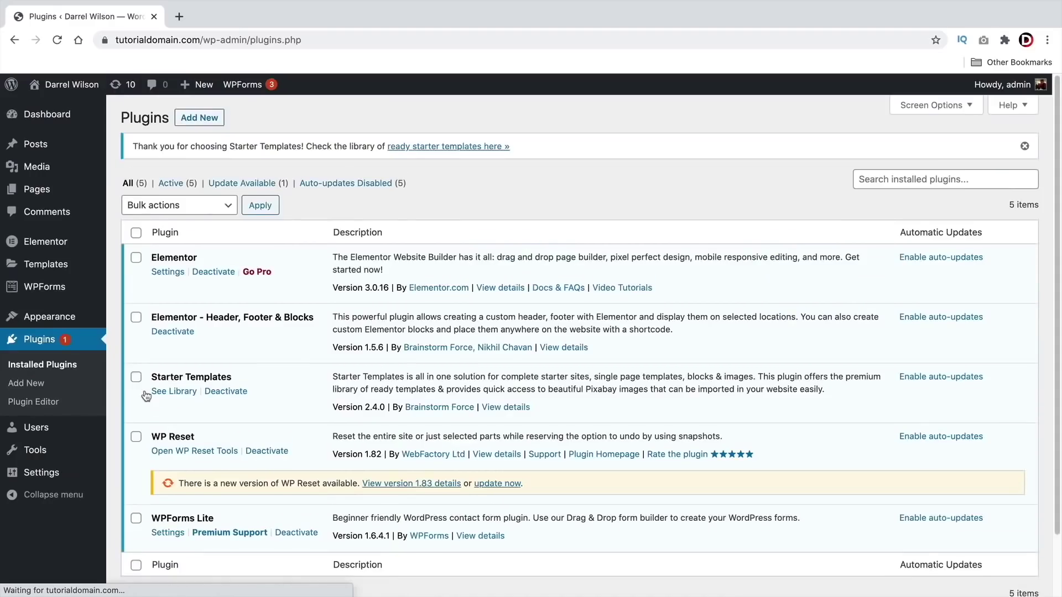
drag(152, 315, 298, 321)
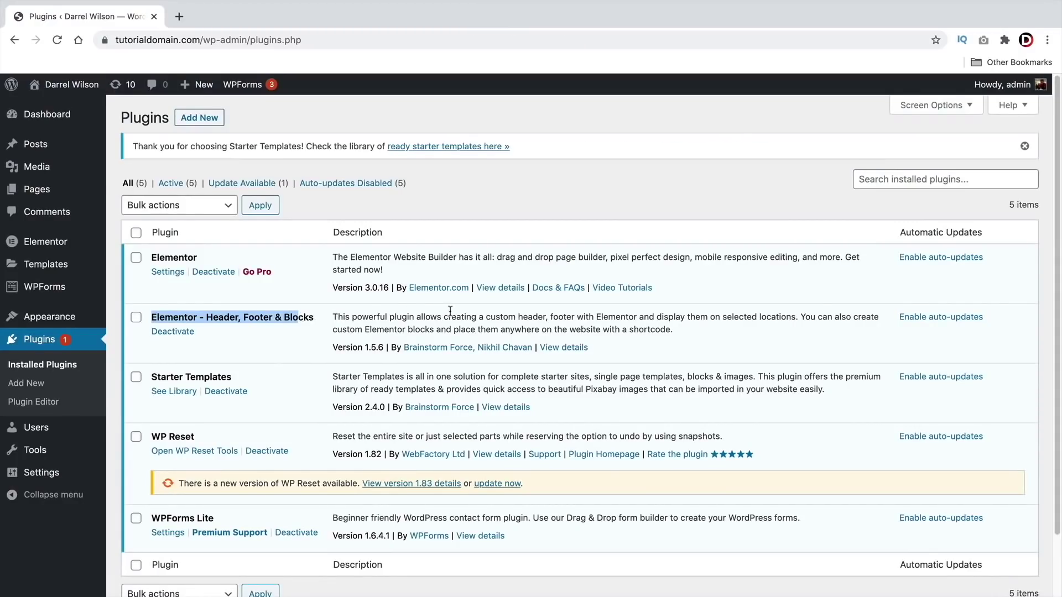
drag(486, 319, 631, 326)
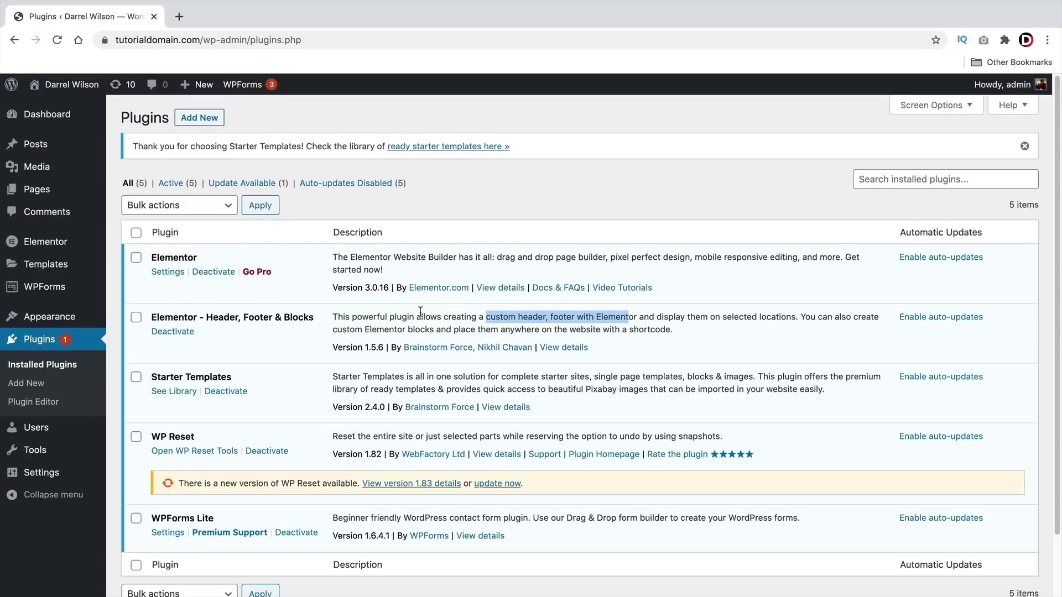
click(174, 332)
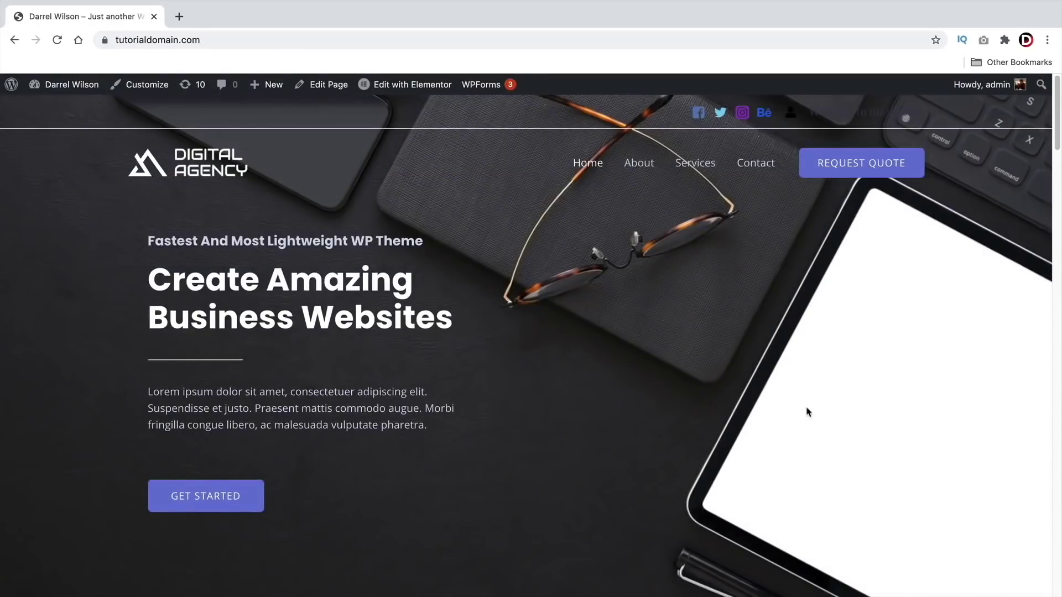
- Check the live homepage, reopen the Footer Builder, add Widget 1 to the middle row's first column and open its settings
scroll(806, 407, down, 20)
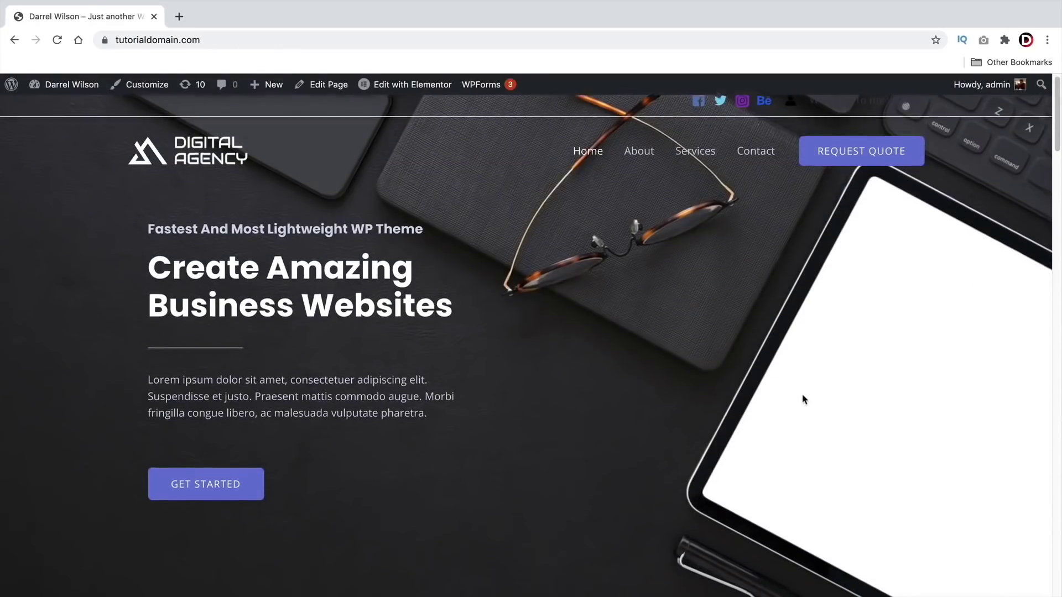
scroll(805, 399, down, 9)
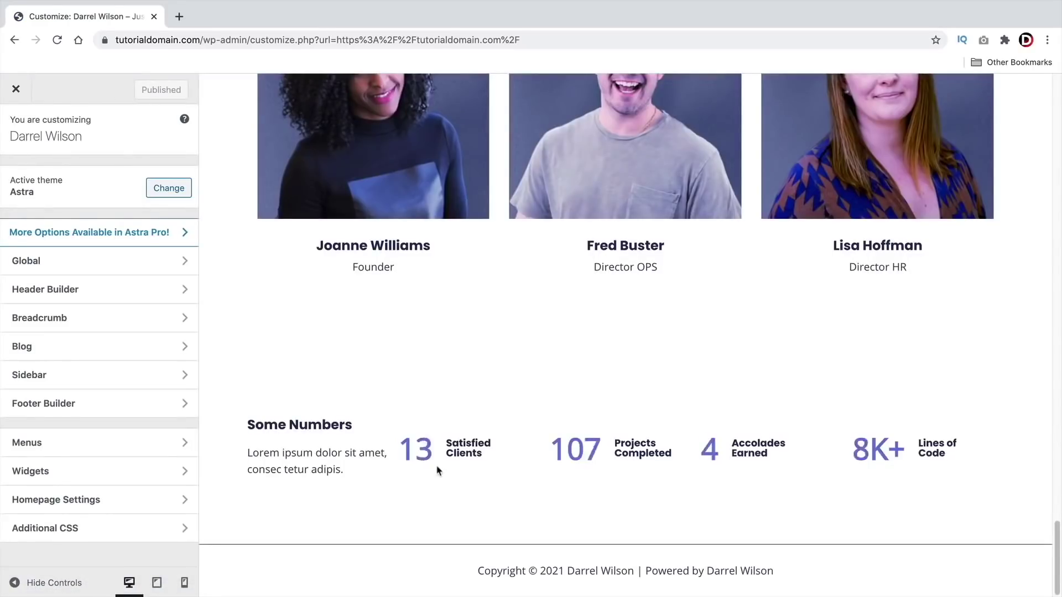
click(83, 410)
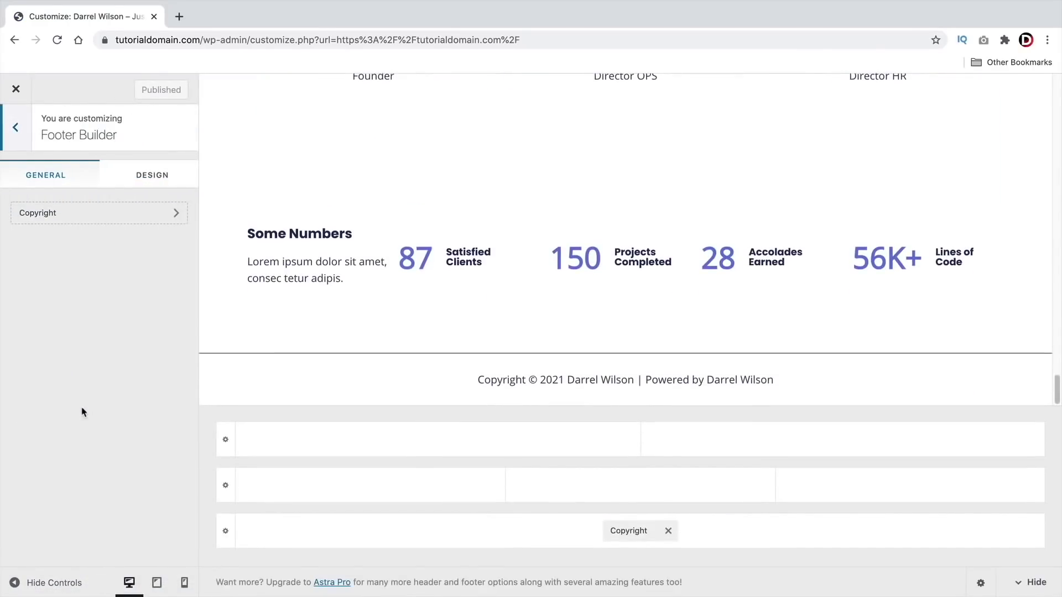
click(642, 487)
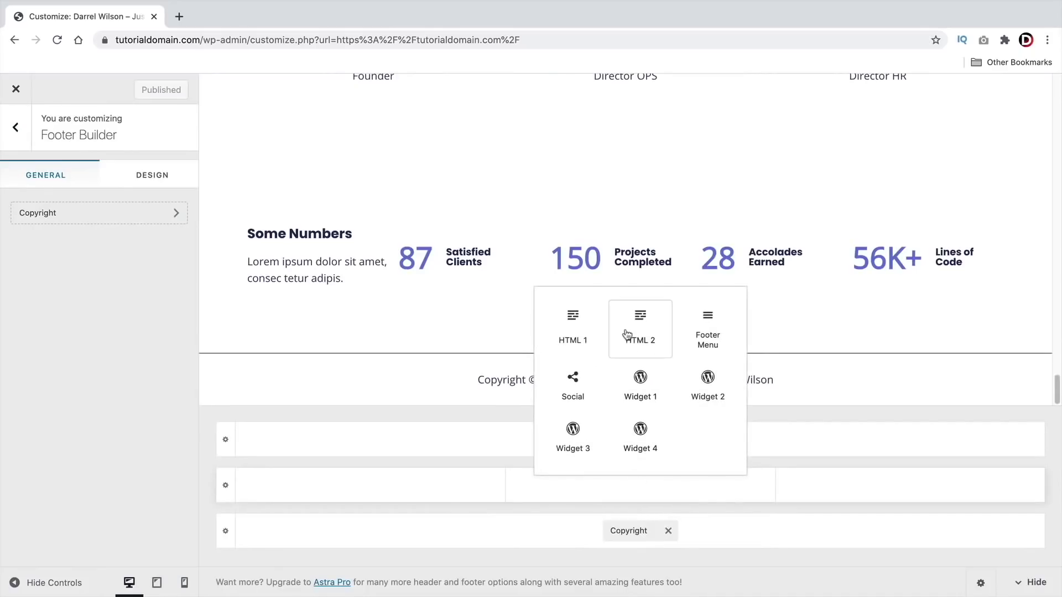
click(653, 390)
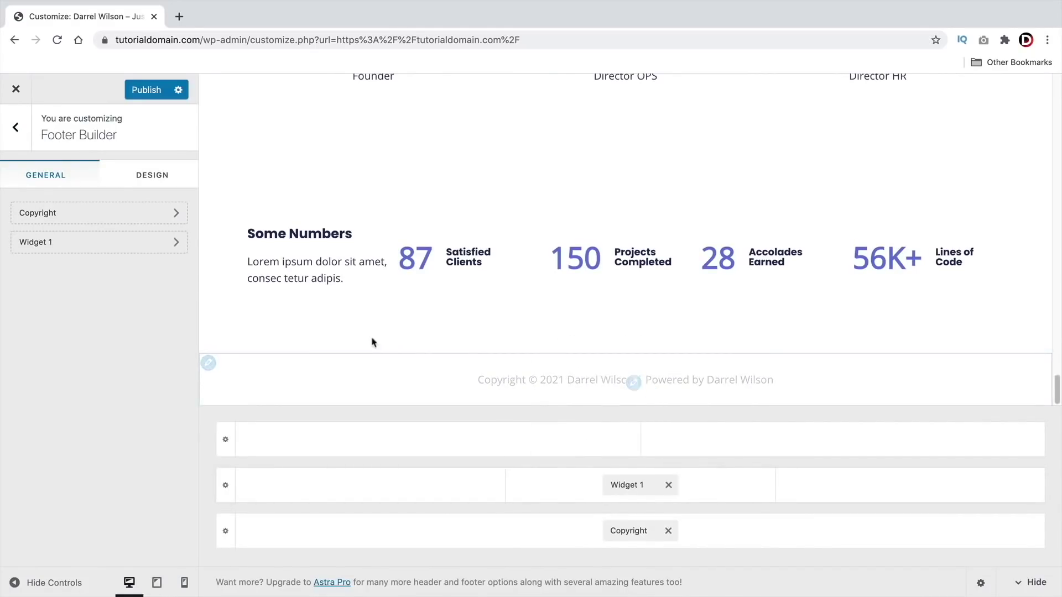
drag(636, 482, 346, 476)
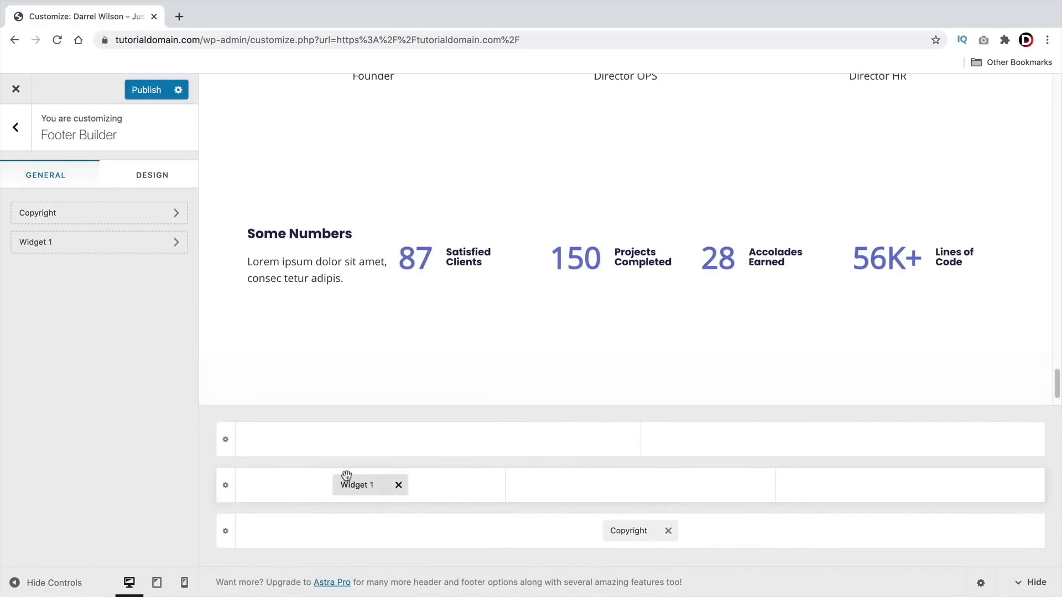
click(349, 481)
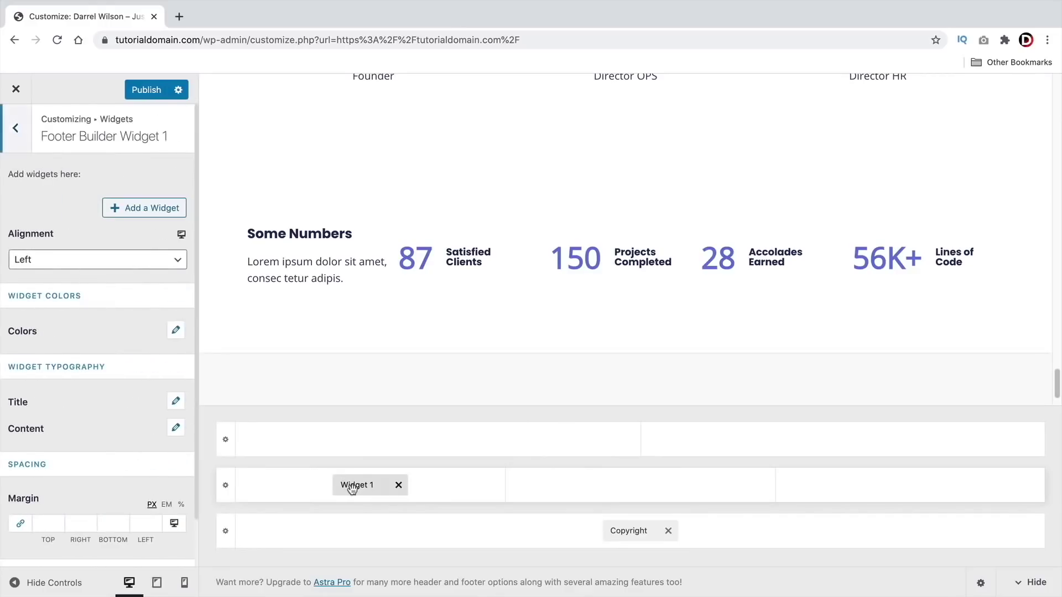
- Add a Text widget to footer Widget 1 and title it "Home Page"
click(149, 213)
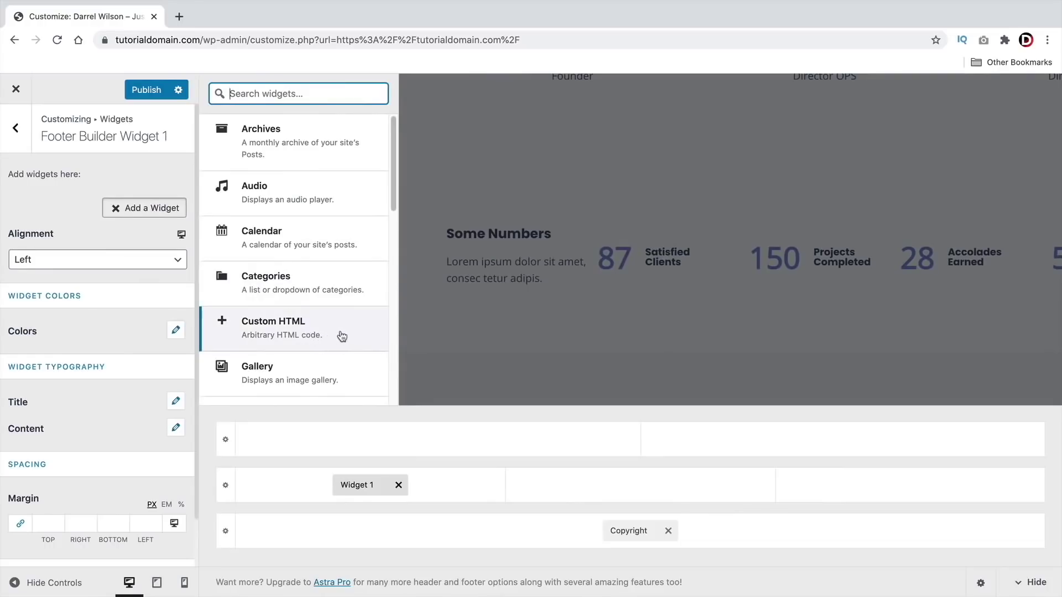
scroll(337, 340, down, 6)
scroll(334, 353, down, 5)
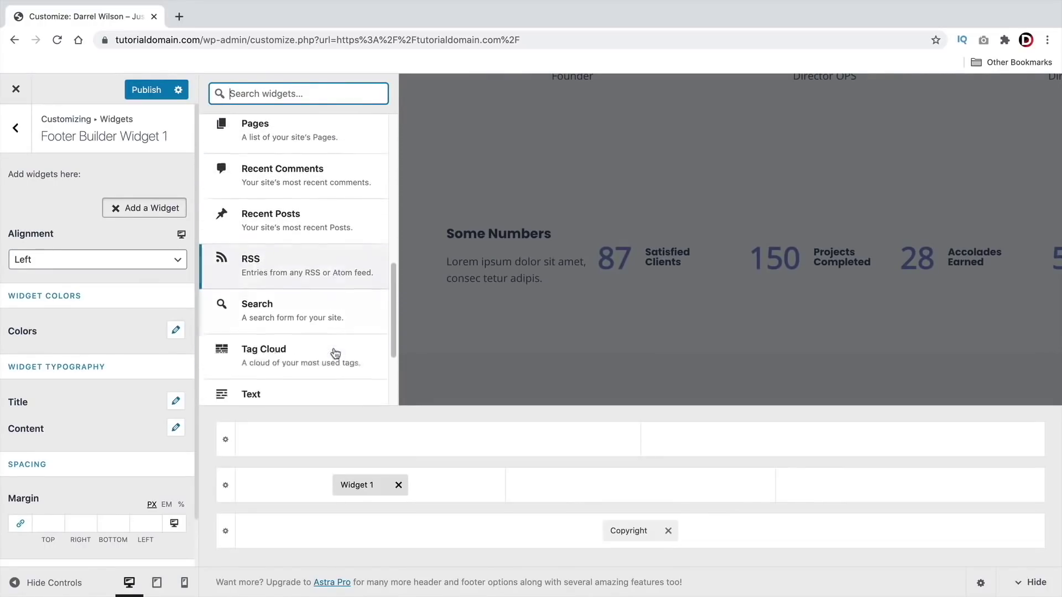
click(310, 271)
click(82, 261)
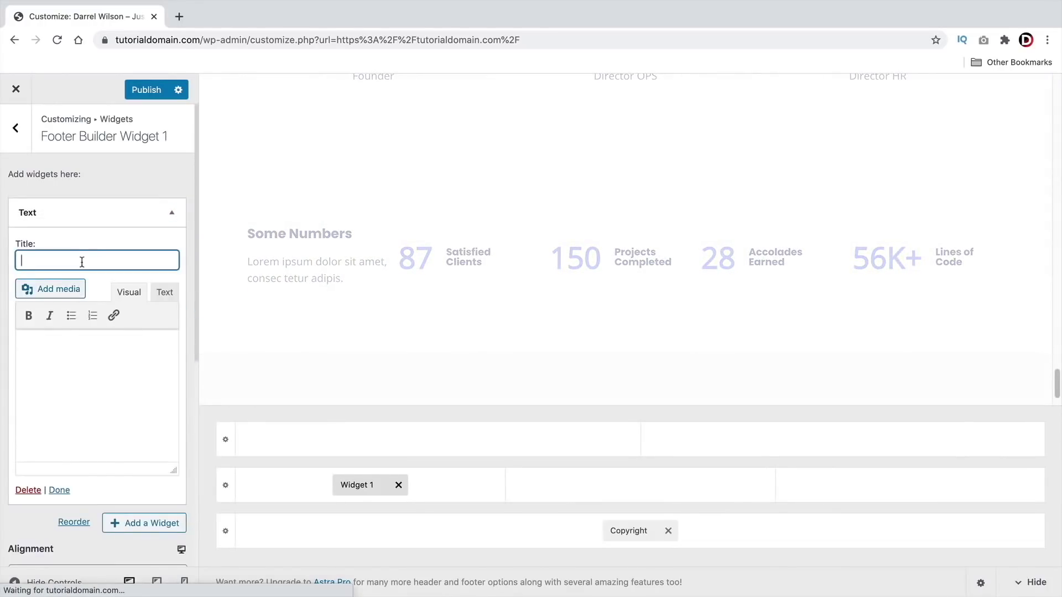
text(Home Page)
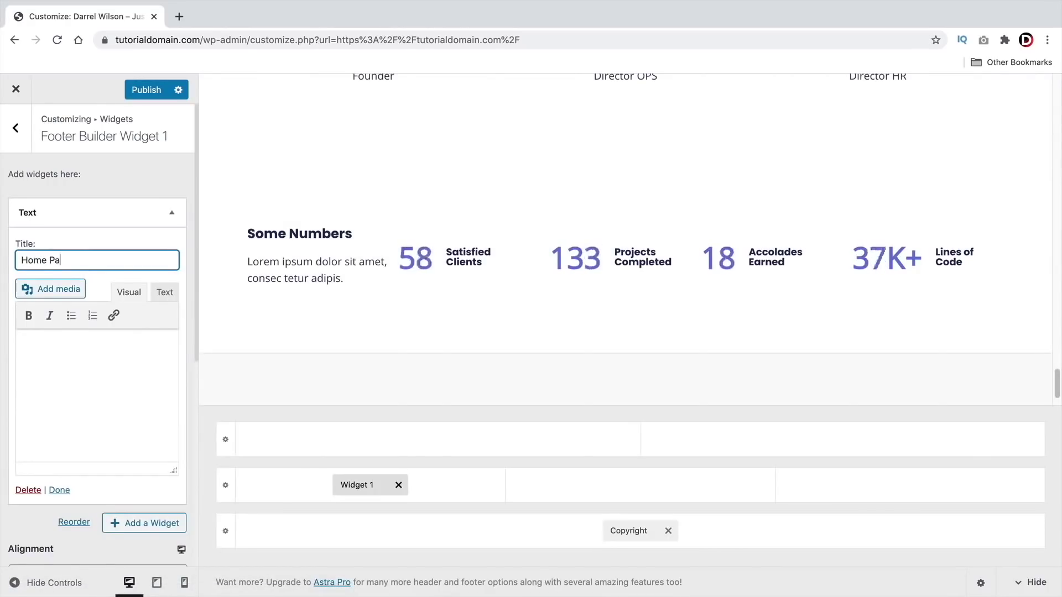
- Enter "this can be about the home page or how we got started!" as the body of the Home Page text widget
key(Tab)
key(Tab)
key(Tab)
key(Tab)
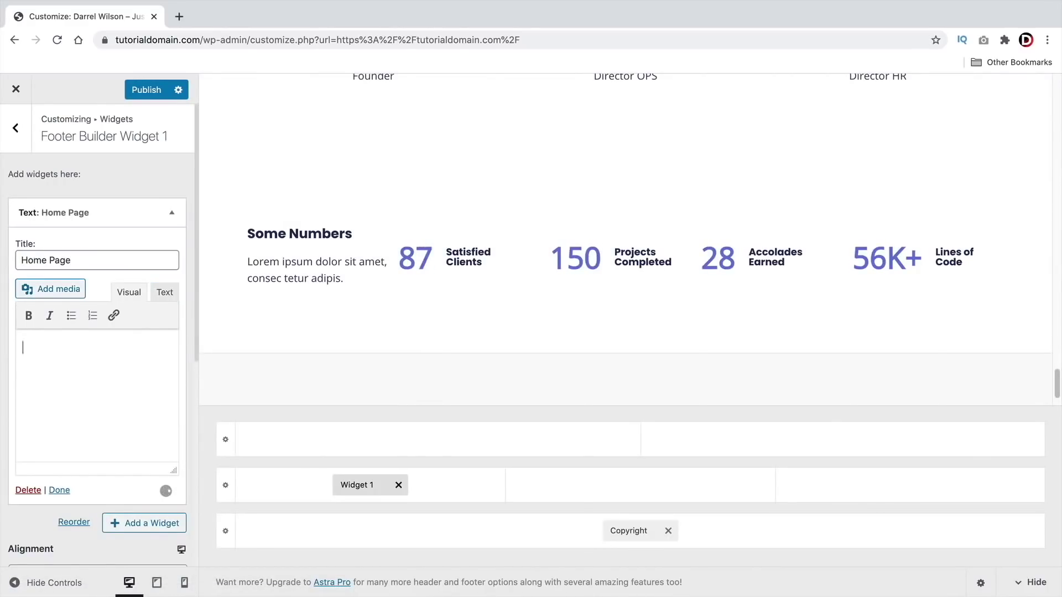
text(this can be about )
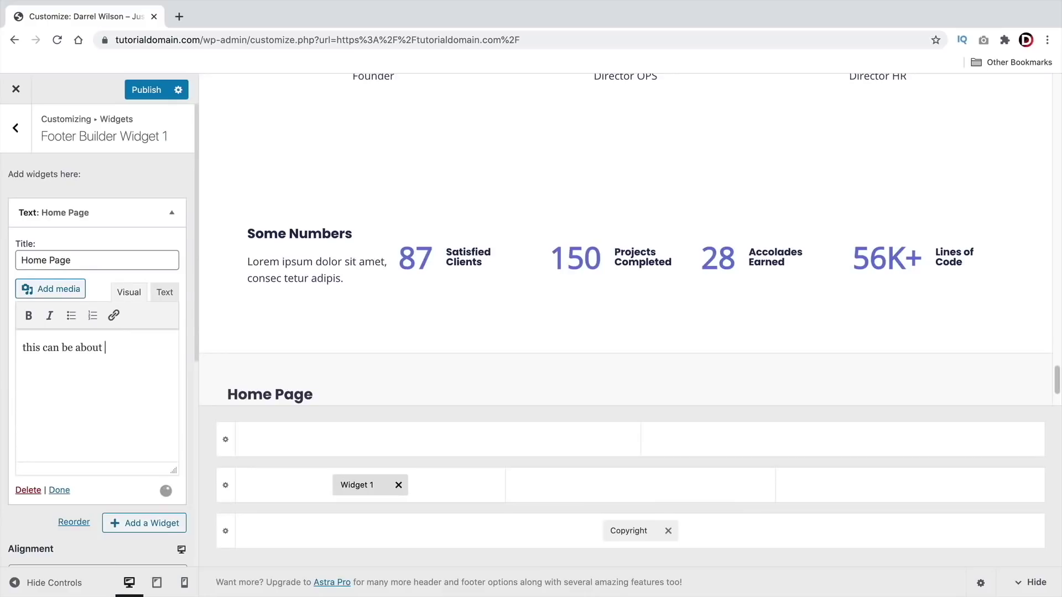
text(the hom )
text( page or how we got started!)
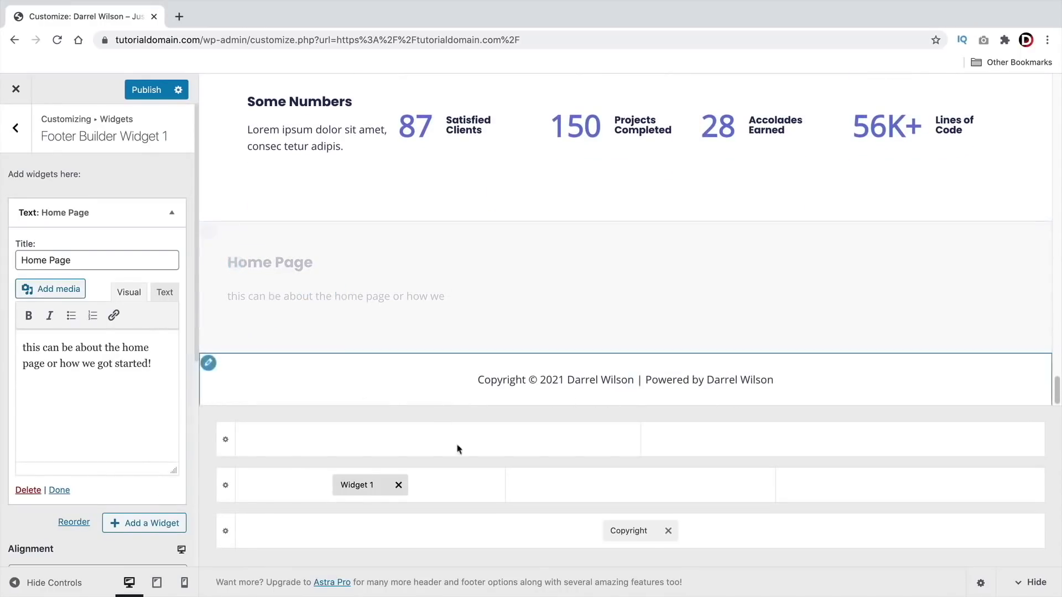
click(642, 486)
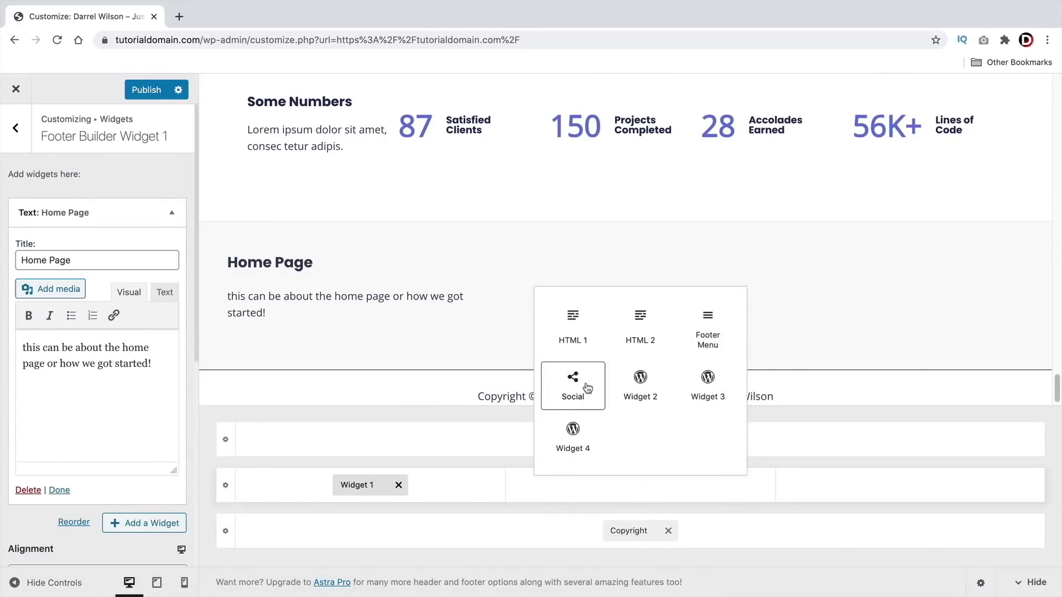
click(500, 441)
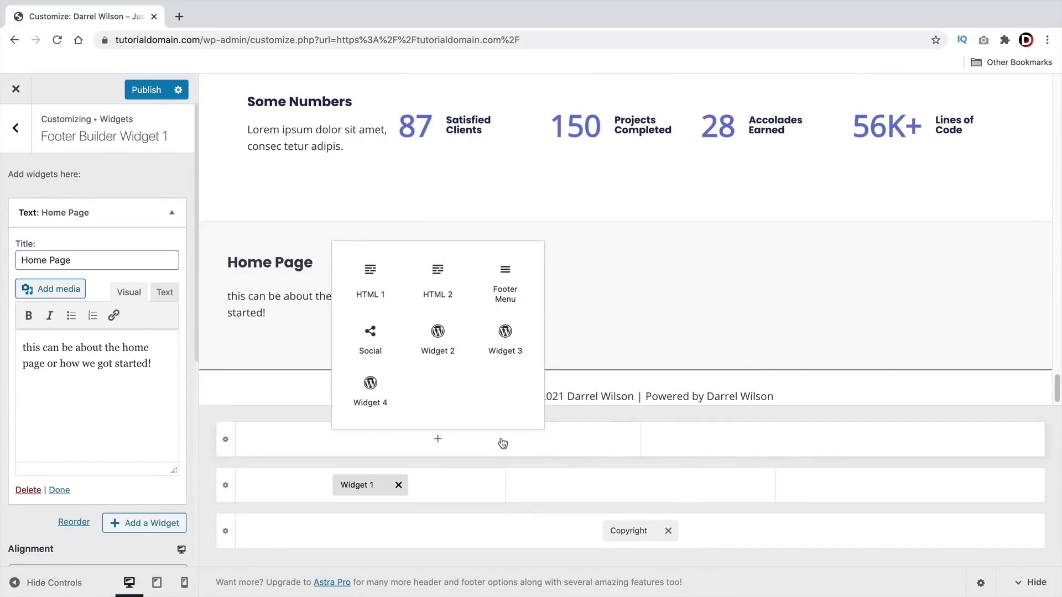
click(739, 385)
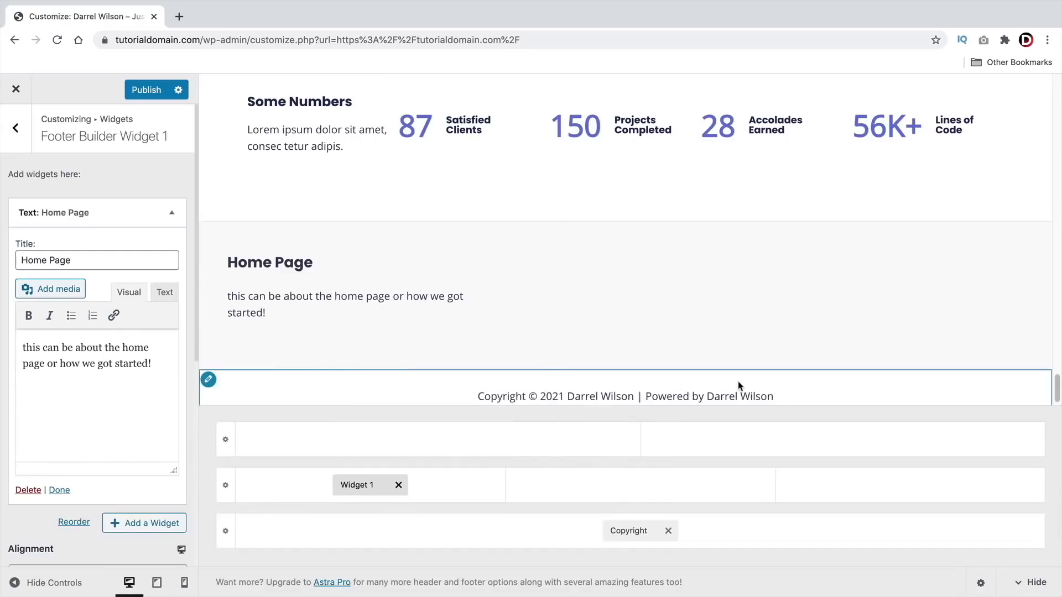
- Leave the footer builder, check the page preview up to its header and publish the customizer changes
click(16, 128)
click(27, 137)
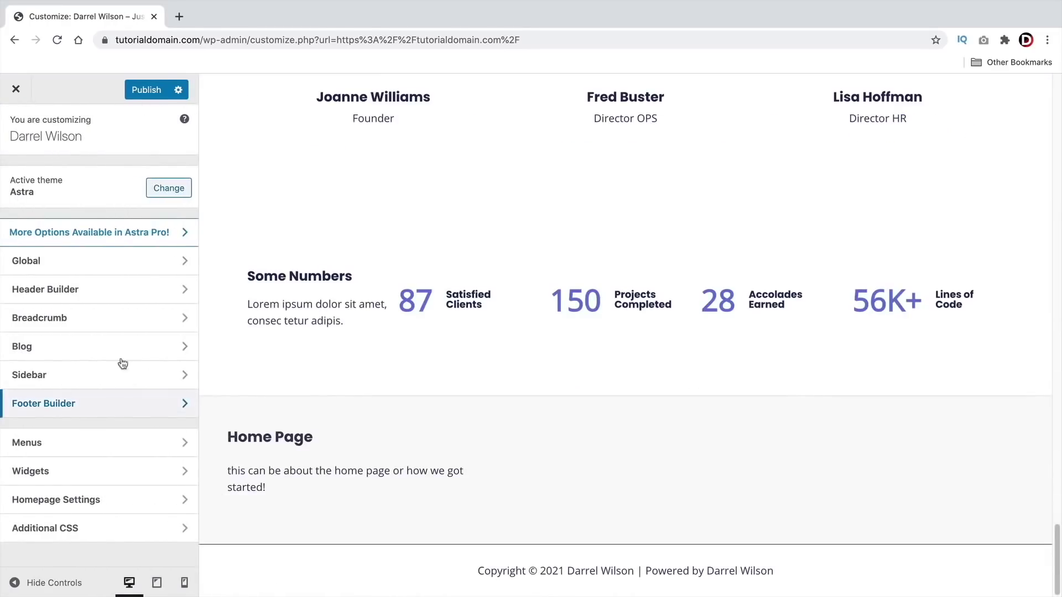
scroll(330, 500, up, 10)
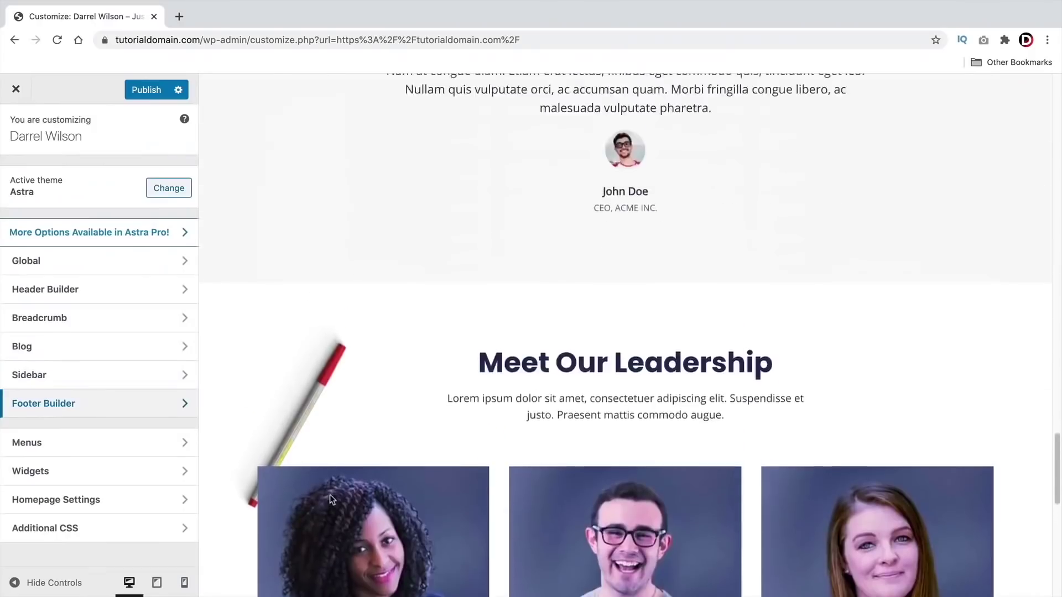
scroll(330, 495, up, 15)
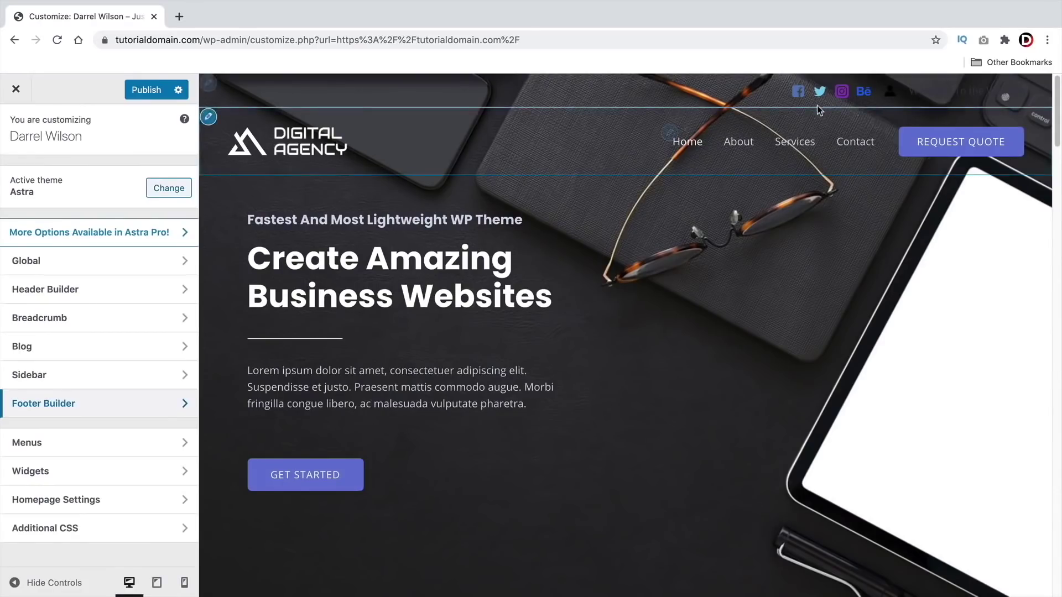
click(145, 90)
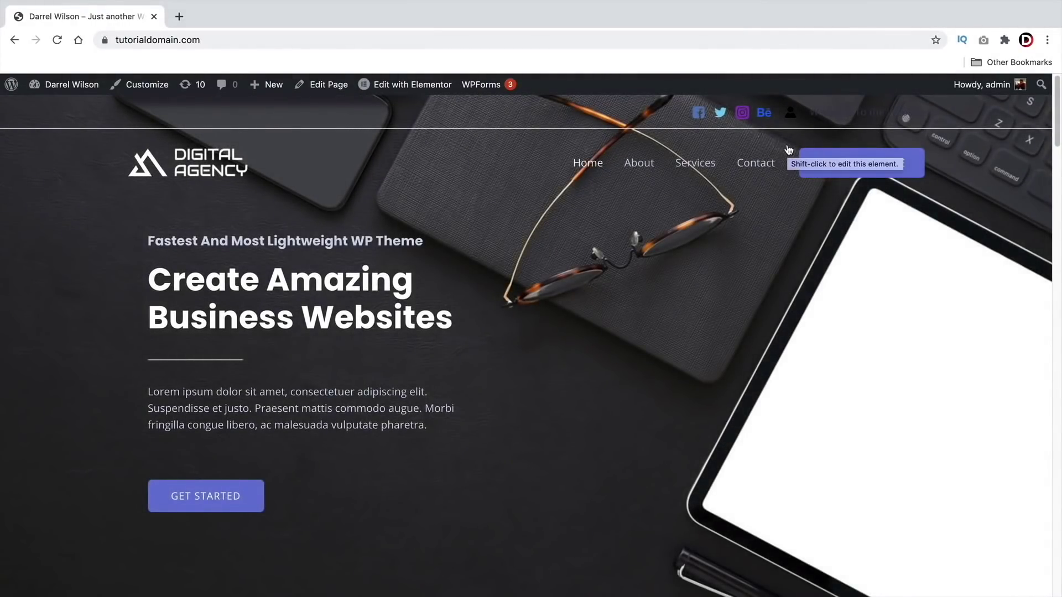
- Set Transparent Header to Disabled in the Home page's Astra settings, update the page and view it
click(329, 85)
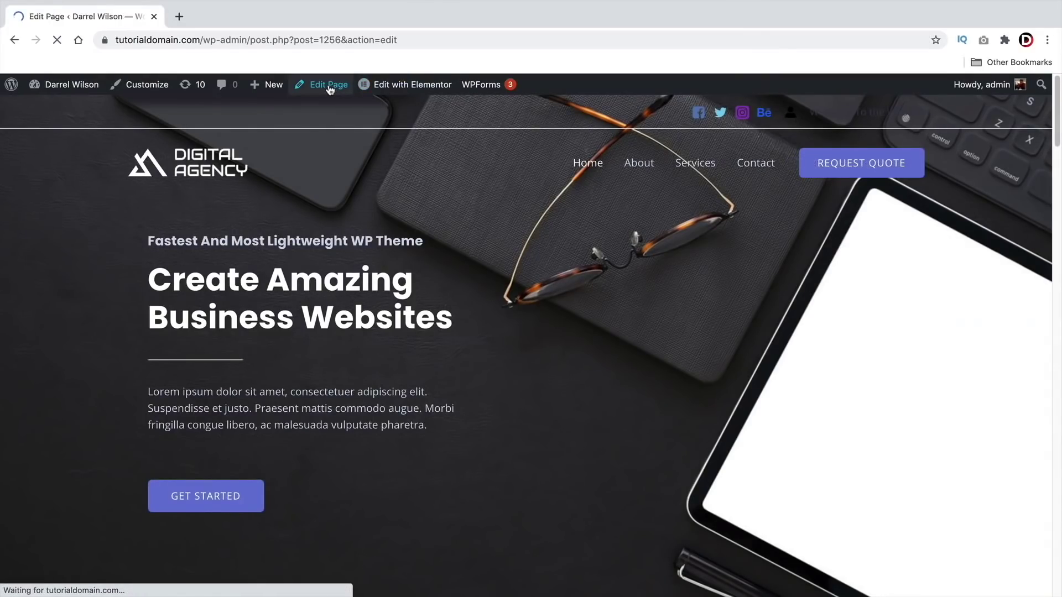
scroll(929, 368, down, 3)
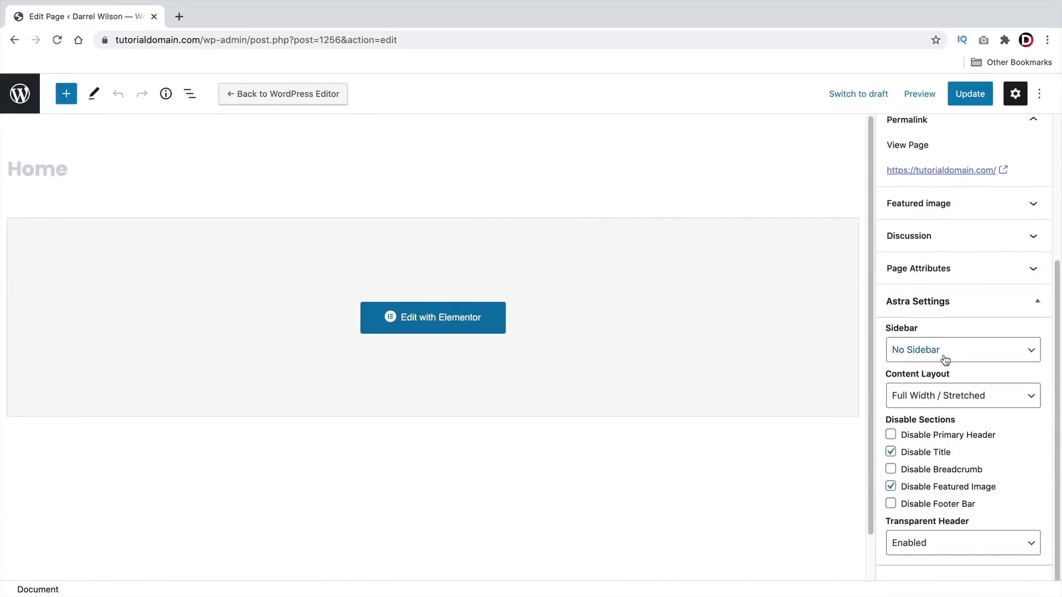
click(933, 550)
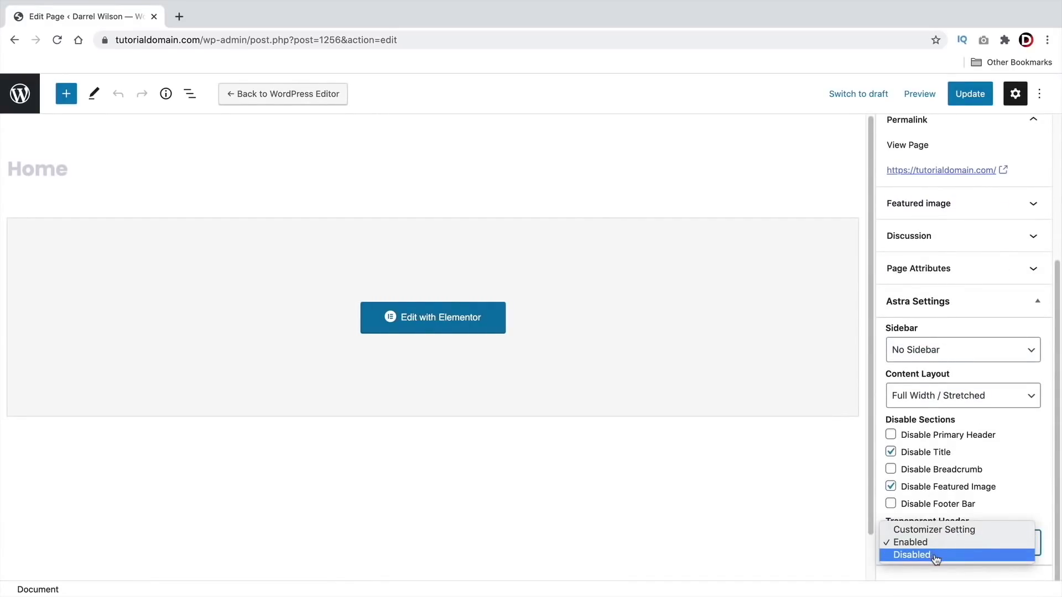
click(934, 555)
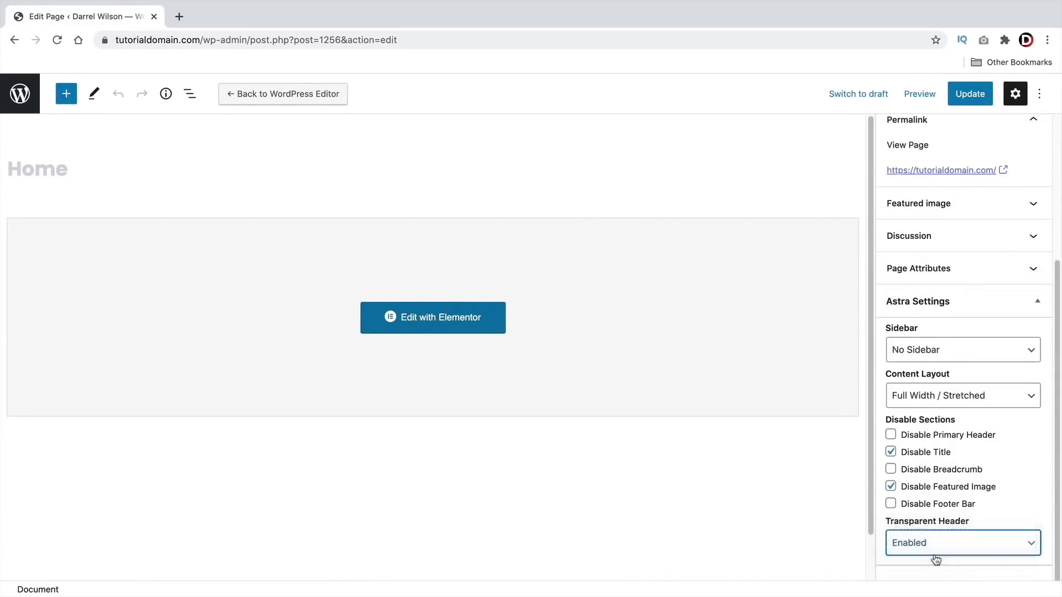
click(969, 104)
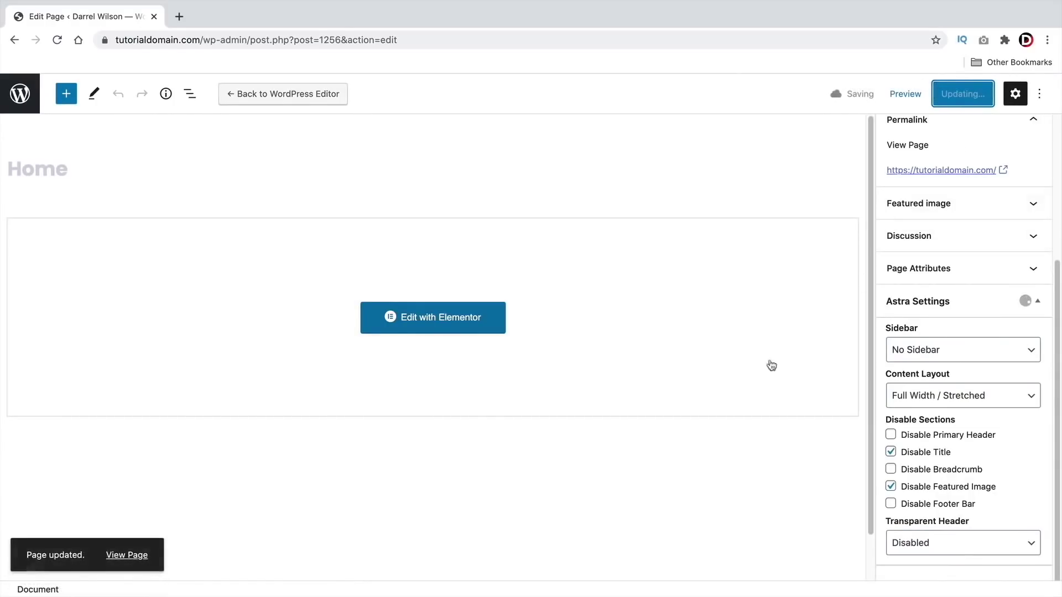
click(130, 557)
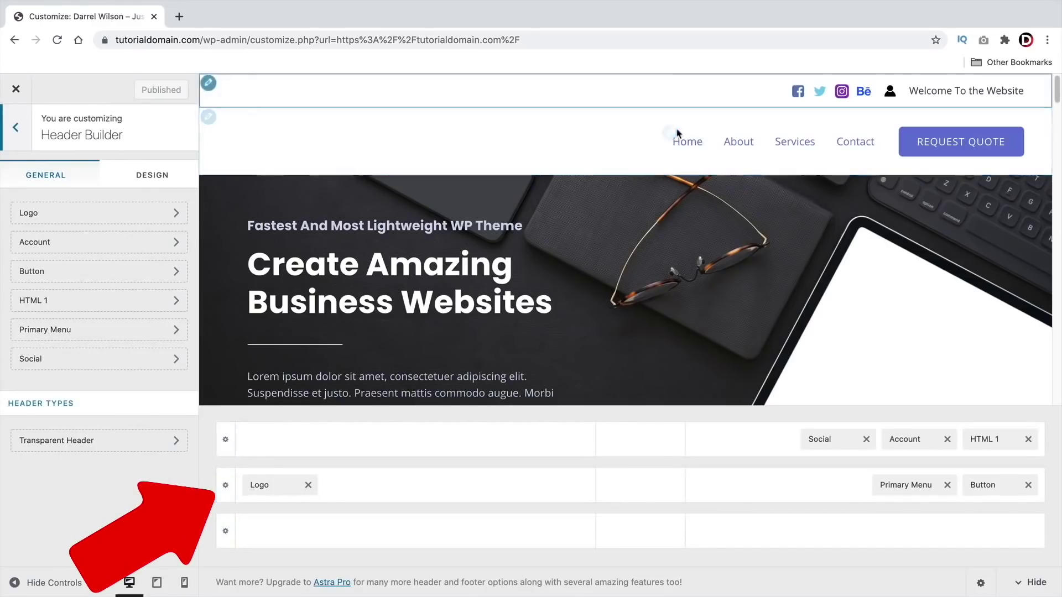
- Set the primary header's height to 34 and open its background color for editing
click(230, 492)
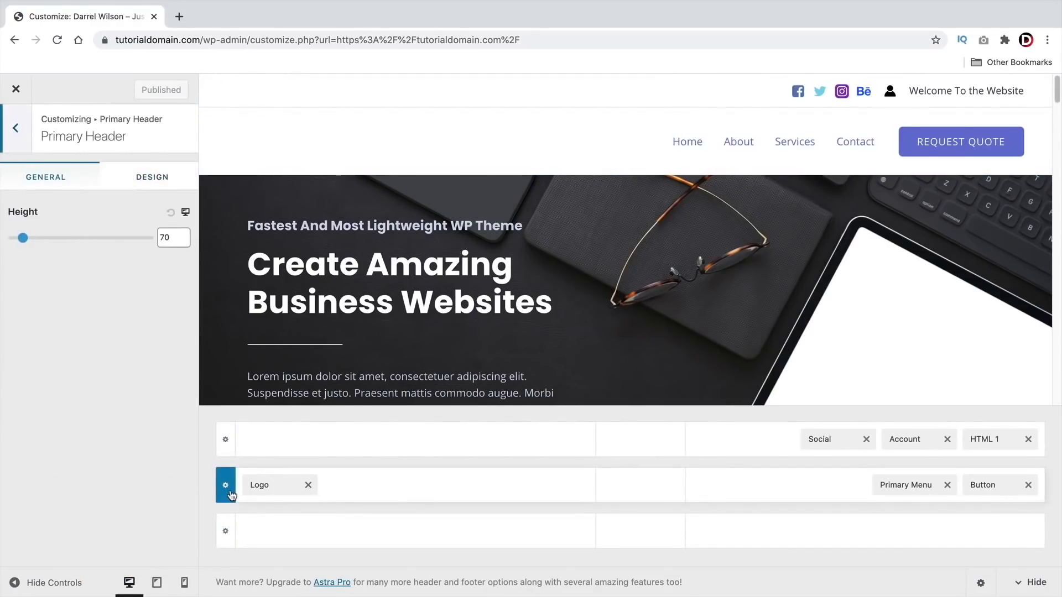
drag(23, 238, 14, 238)
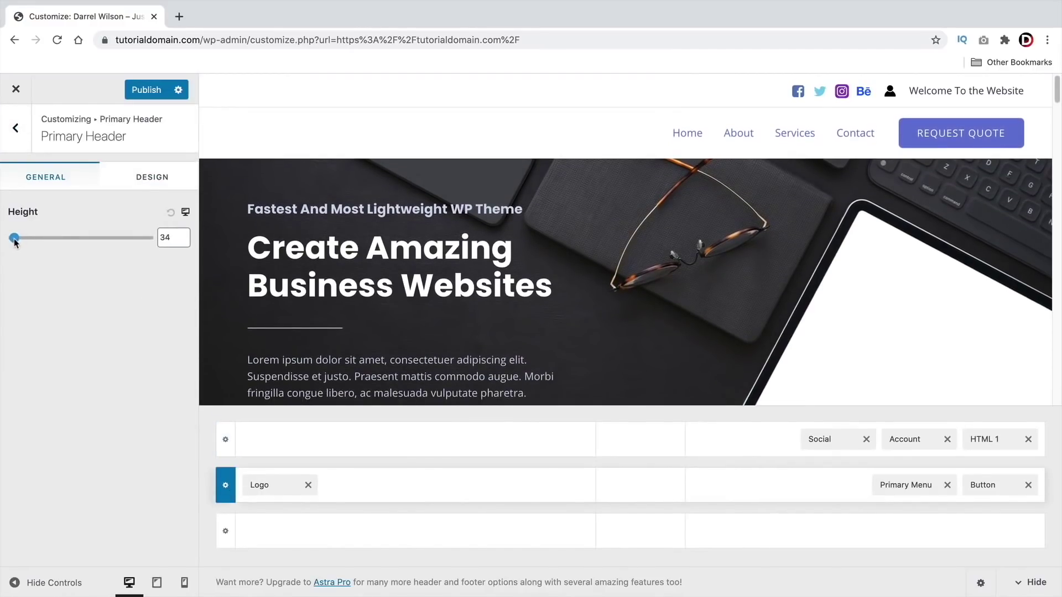
click(146, 176)
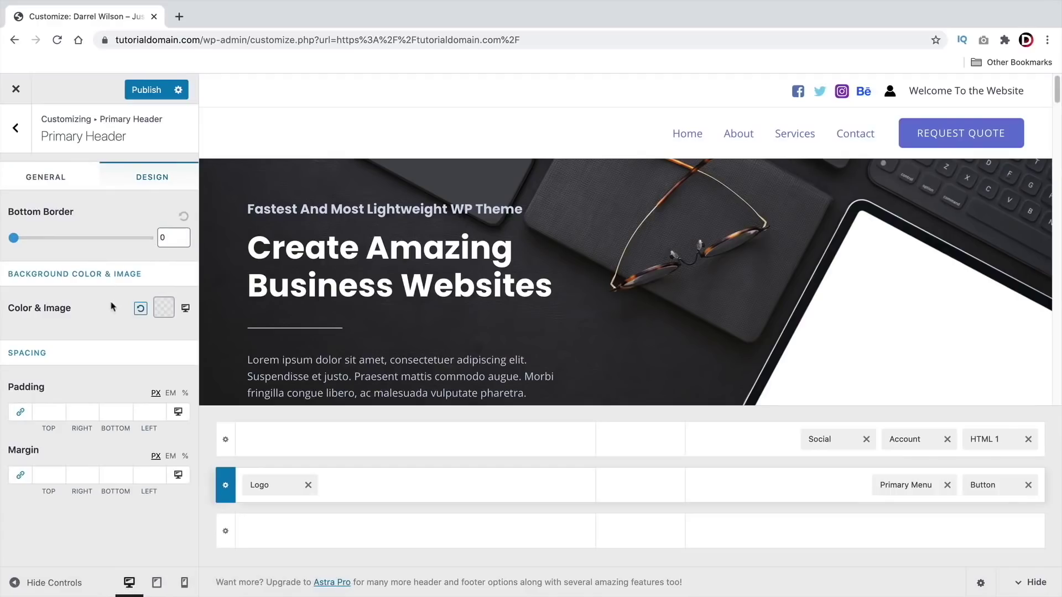
click(163, 308)
- Try a dark maroon #462121 background on the primary header and look through the gradient and image background options
drag(118, 401, 103, 442)
click(113, 351)
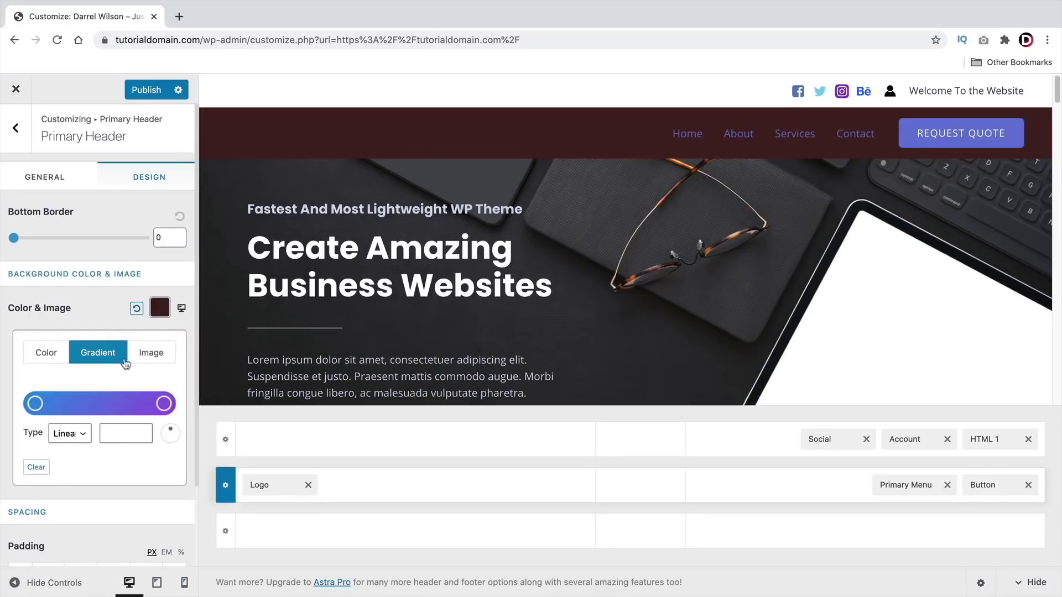
click(146, 357)
click(57, 360)
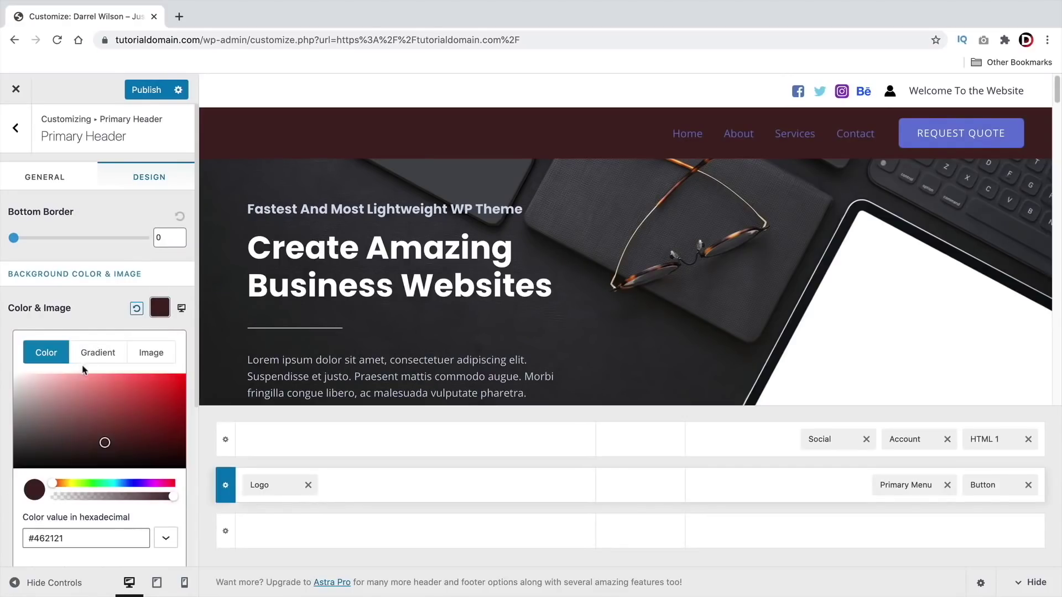
click(105, 357)
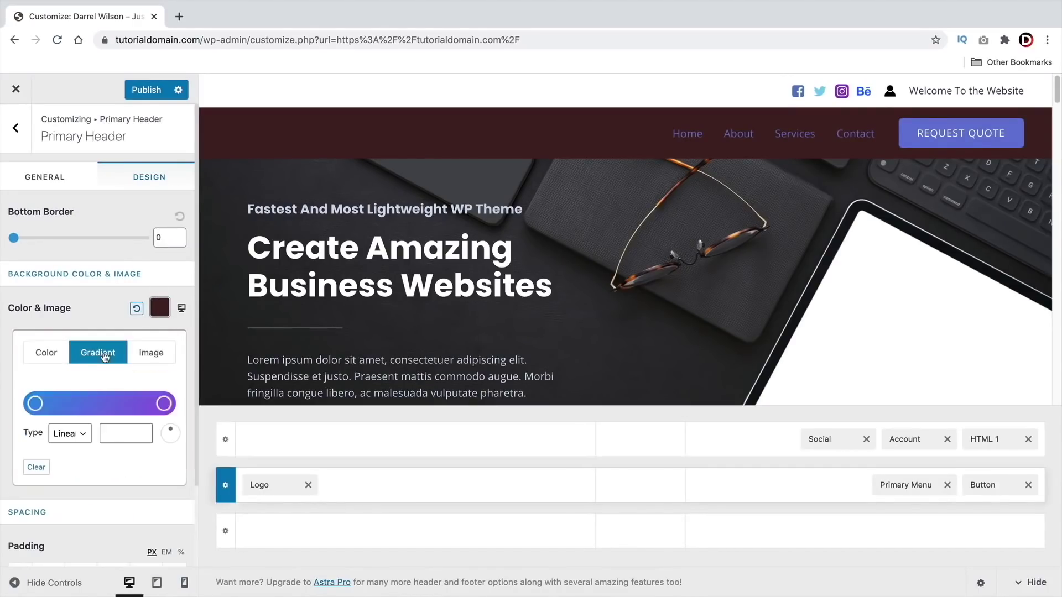
click(67, 404)
click(35, 404)
click(67, 406)
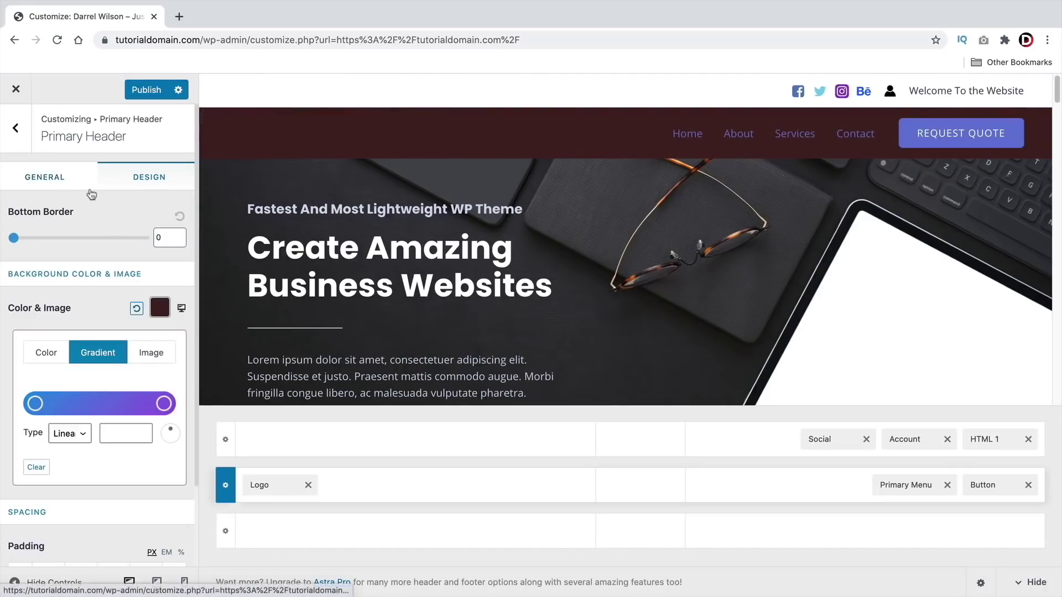
- Set the primary header's background to a solid pale pink, about #f1e6e6
click(54, 358)
mouse_move(91, 380)
mouse_down()
mouse_move(38, 407)
mouse_move(37, 437)
mouse_move(23, 382)
mouse_up()
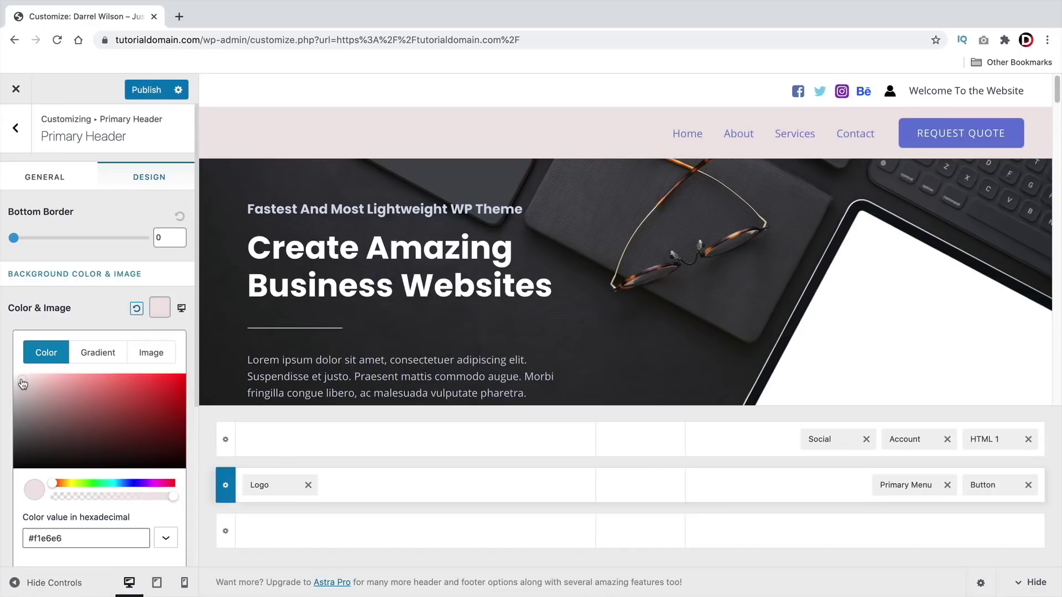
click(87, 300)
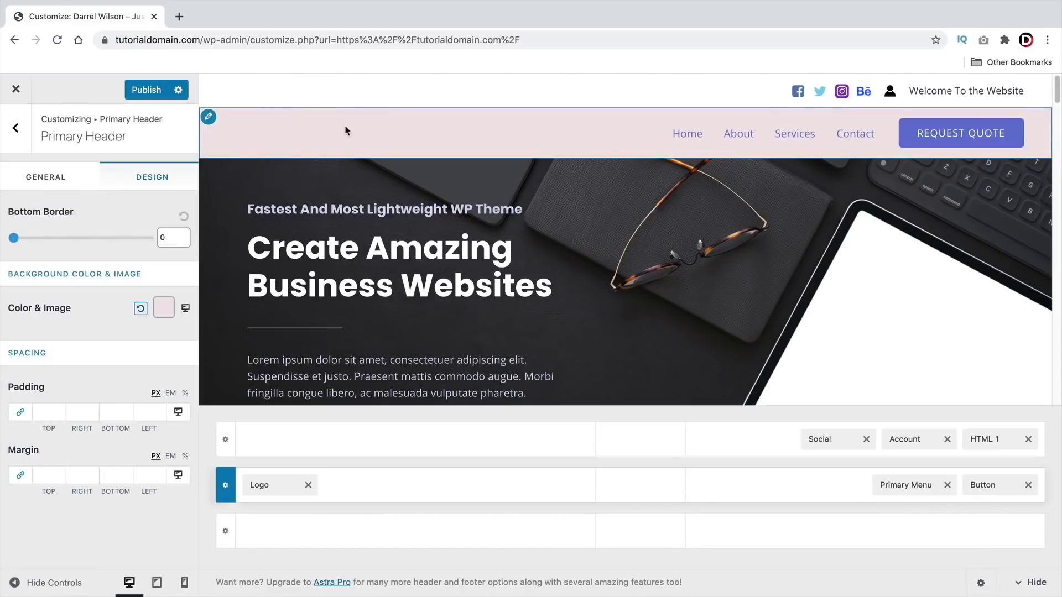
- Give the above header row a solid black background and check it in the page preview
click(225, 439)
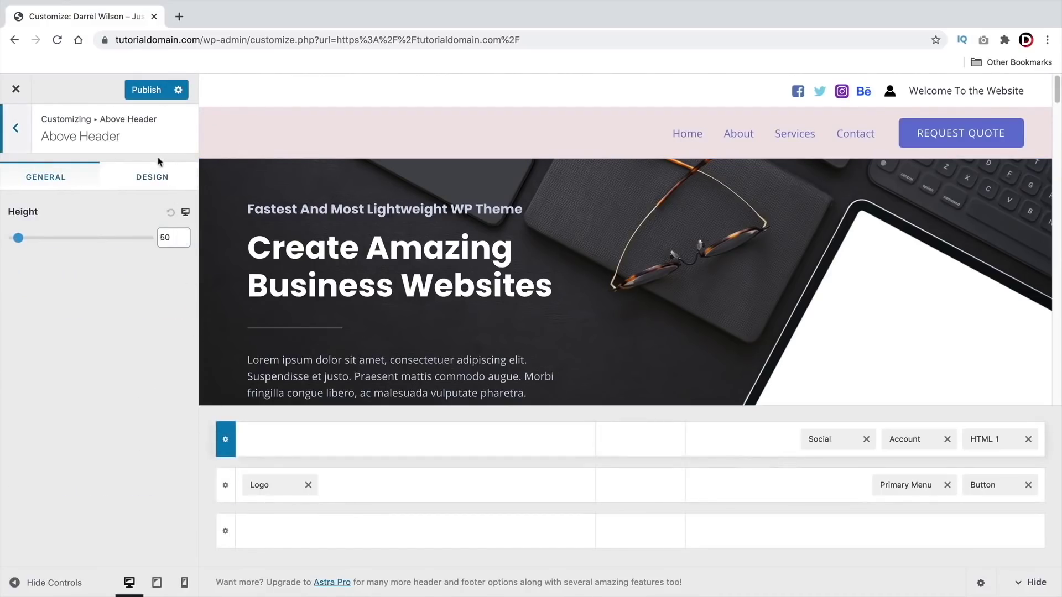
click(155, 176)
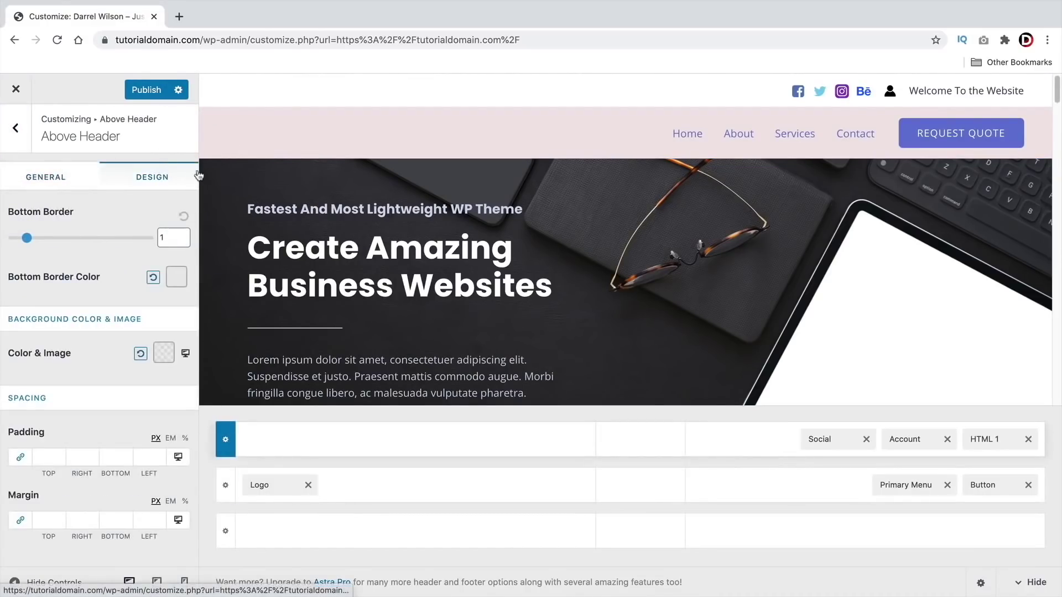
click(164, 352)
click(33, 534)
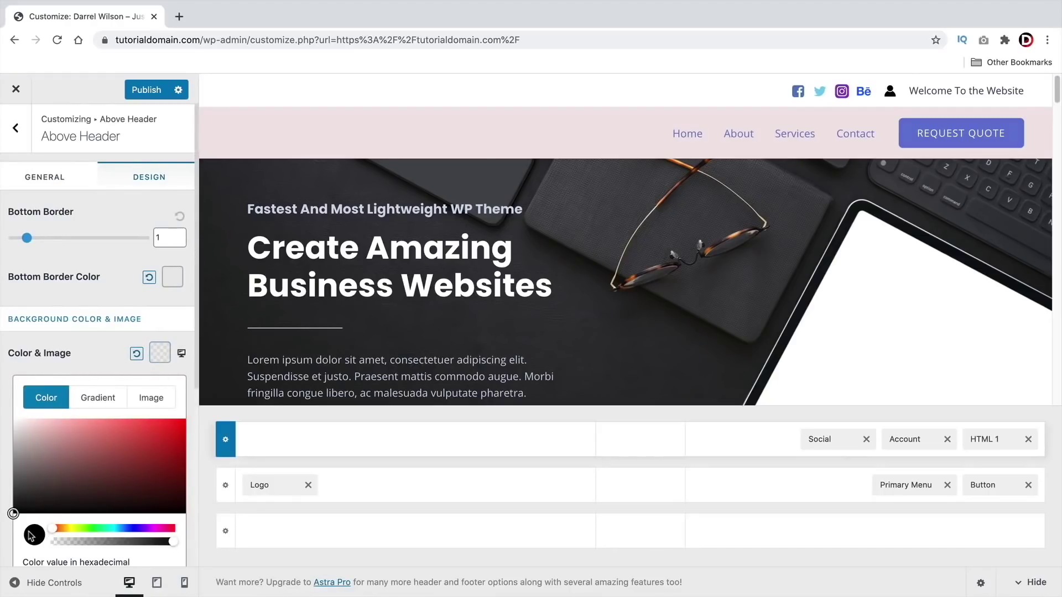
click(34, 511)
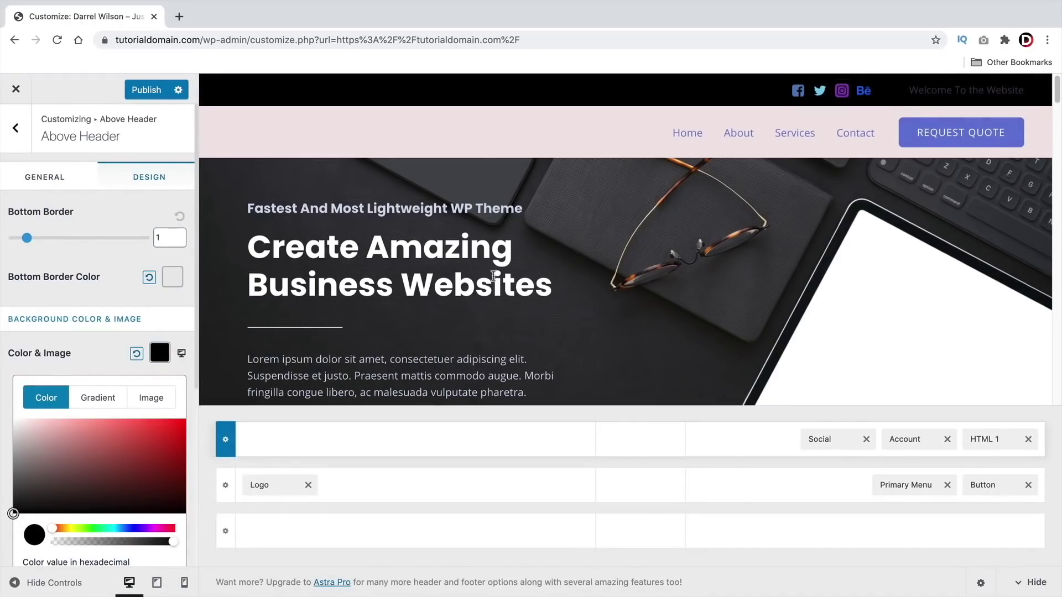
scroll(442, 387, down, 5)
scroll(487, 244, up, 5)
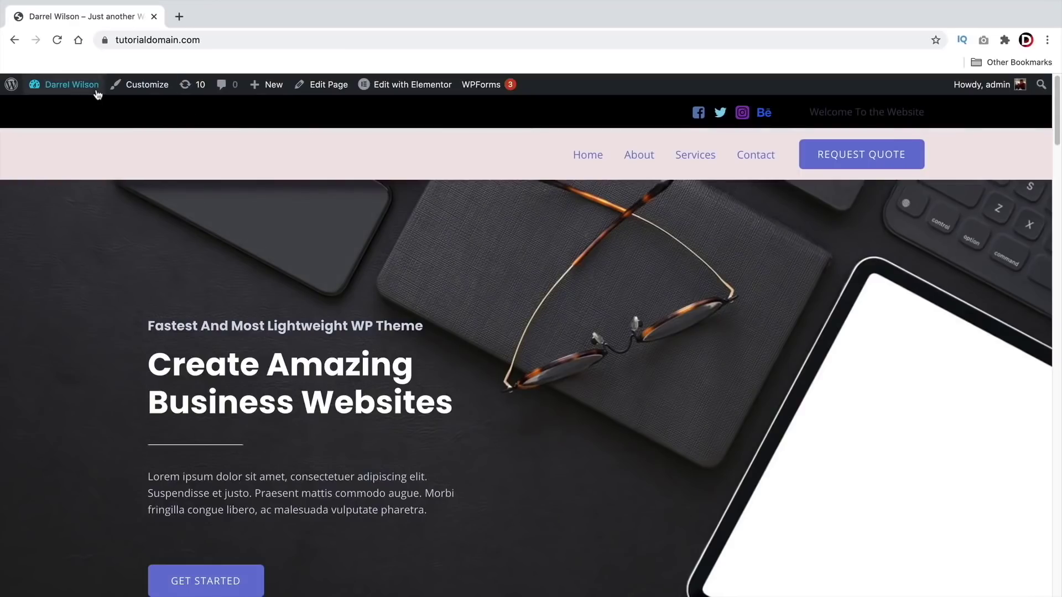
- Go from the live site to the WordPress dashboard
mouse_move(72, 84)
click(98, 109)
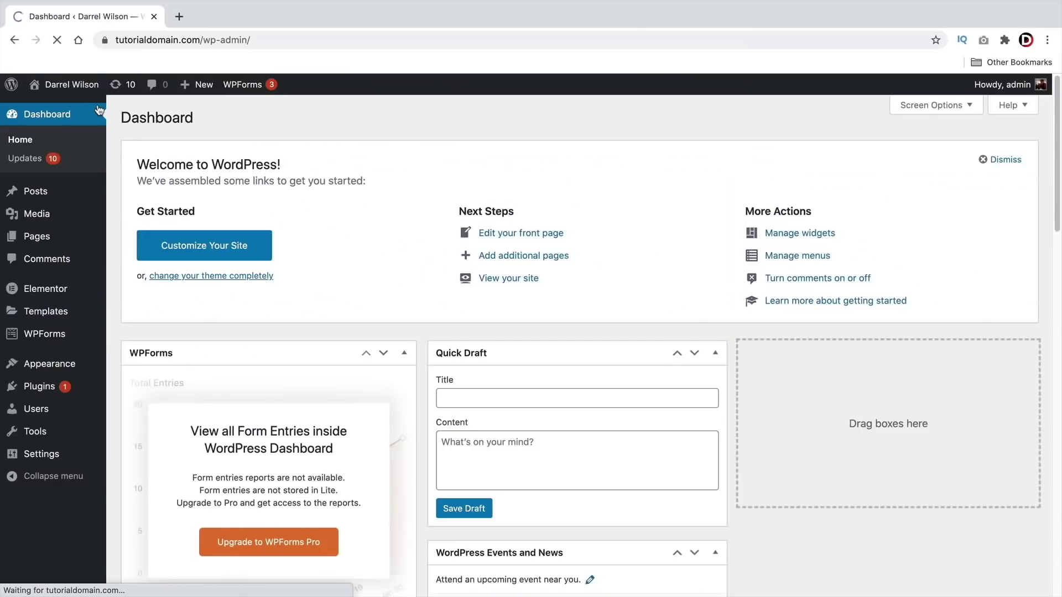
- Open the list of installed themes and consult the YouTube video on the 10 best free WordPress themes for 2021
mouse_move(90, 369)
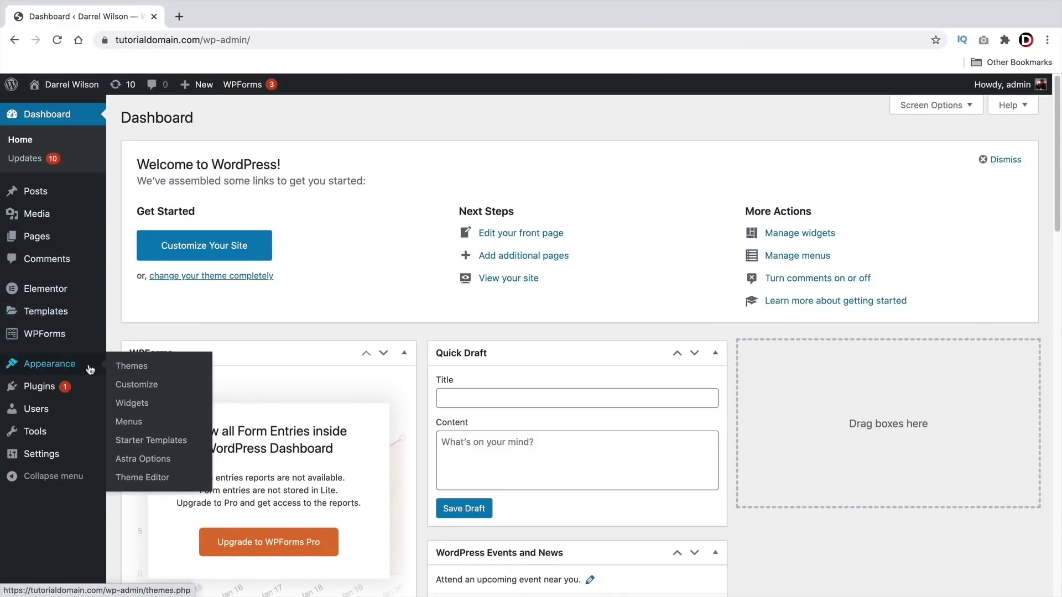
click(139, 368)
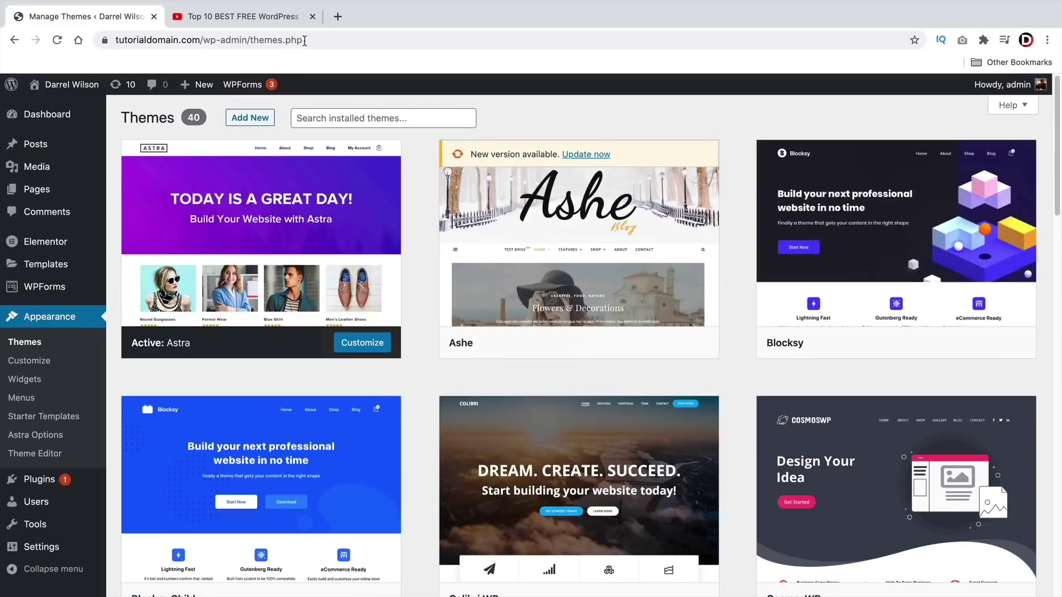
click(277, 20)
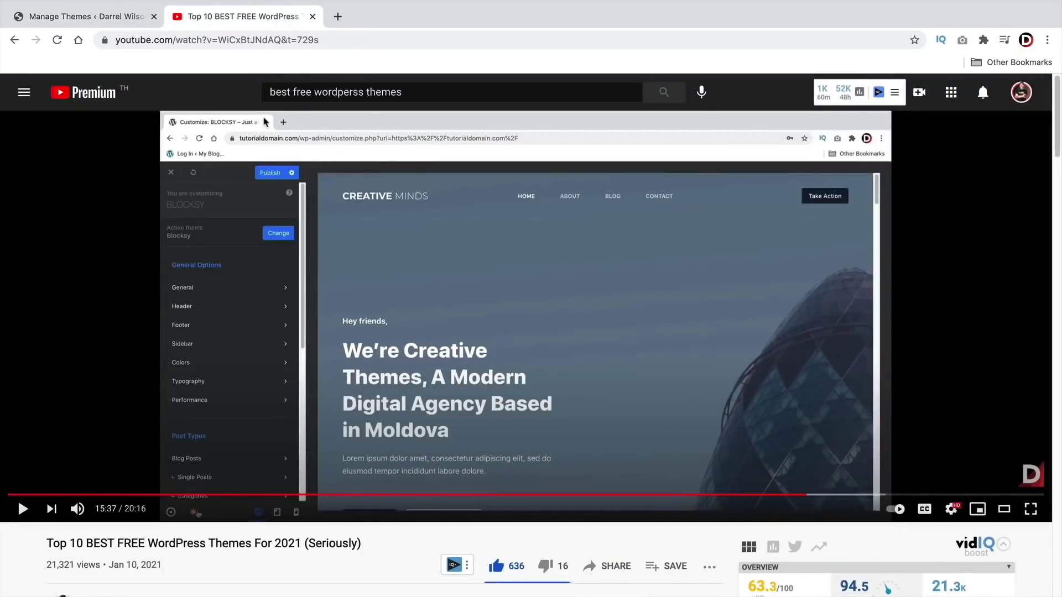
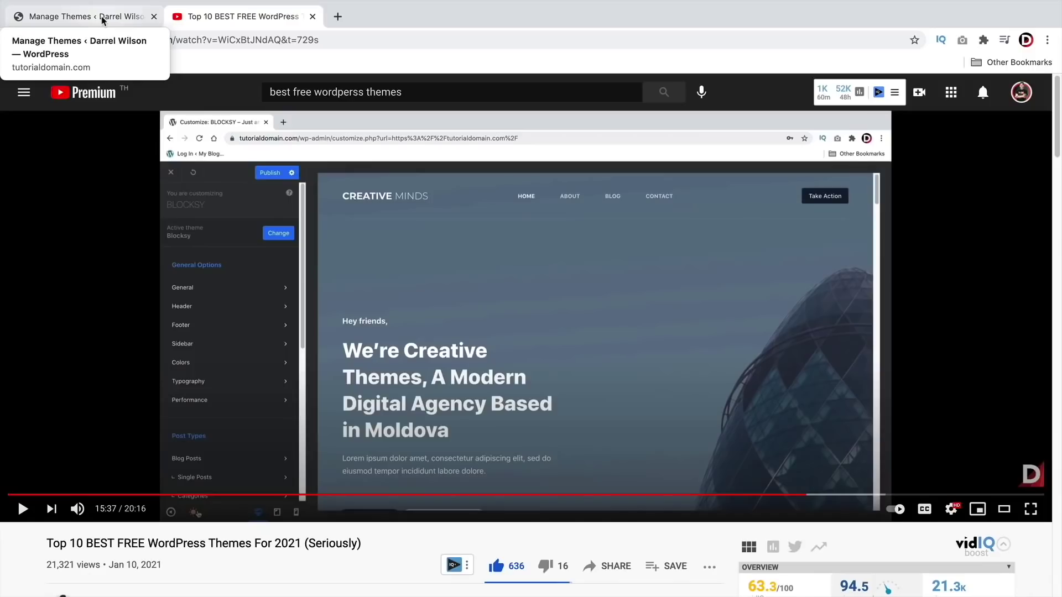
click(102, 22)
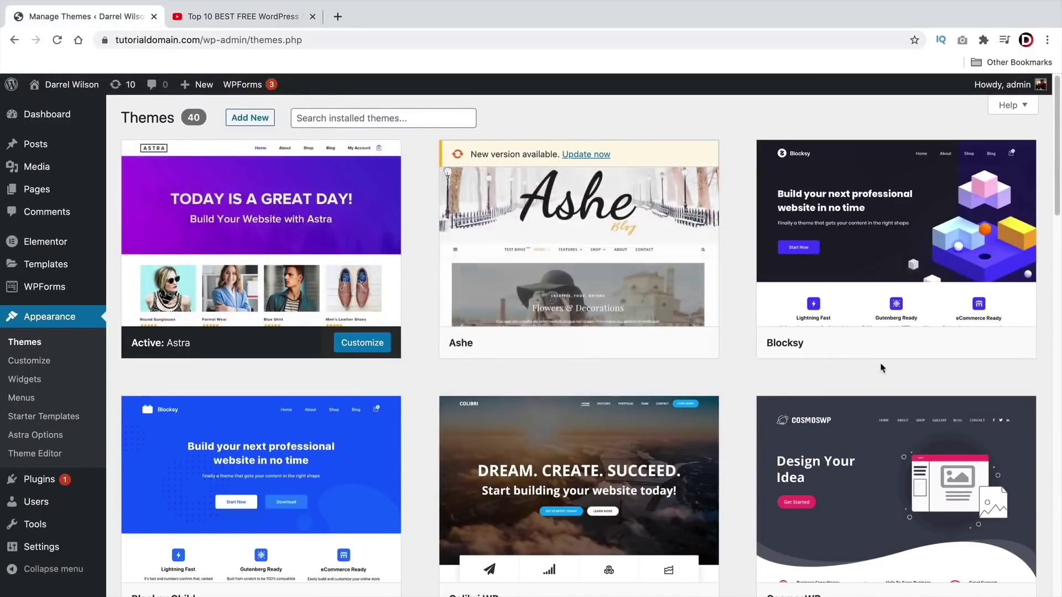
- Activate the Blocksy theme and install its Blocksy Companion plugin, skipping the opt-in for update notifications and diagnostic tracking
click(931, 344)
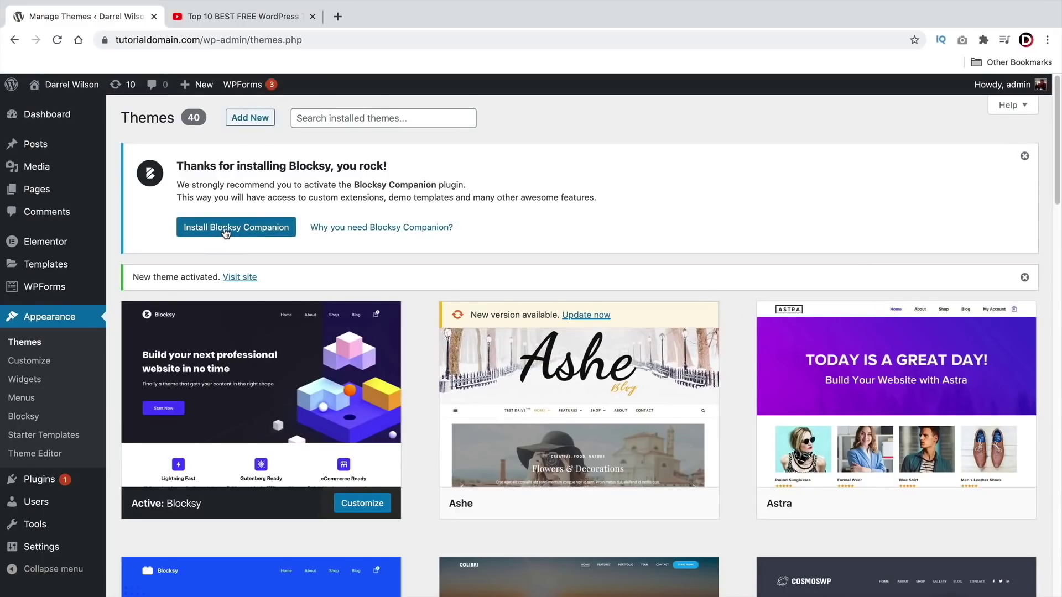
click(226, 231)
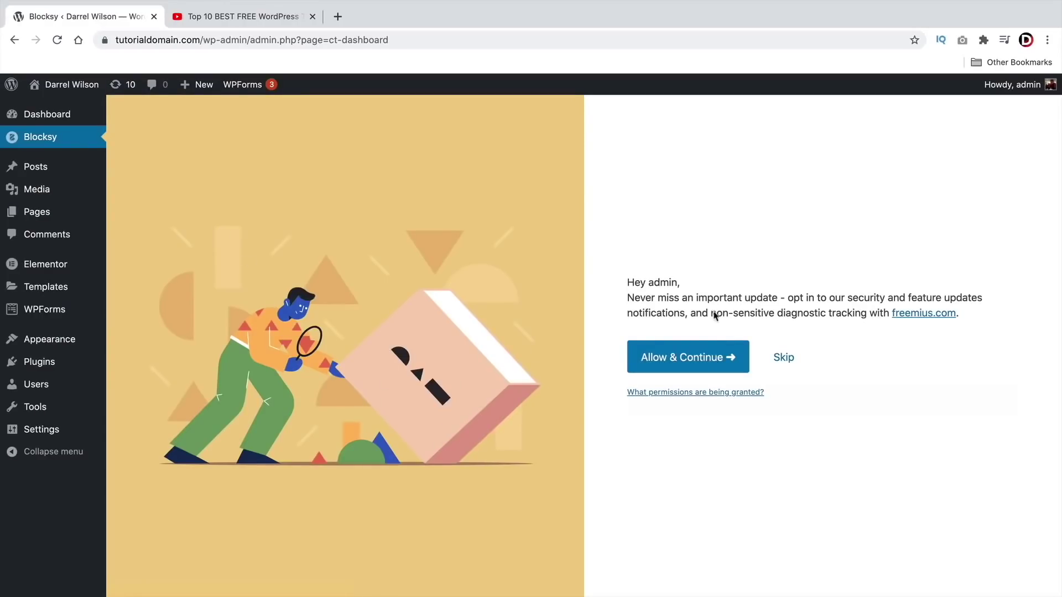
click(781, 358)
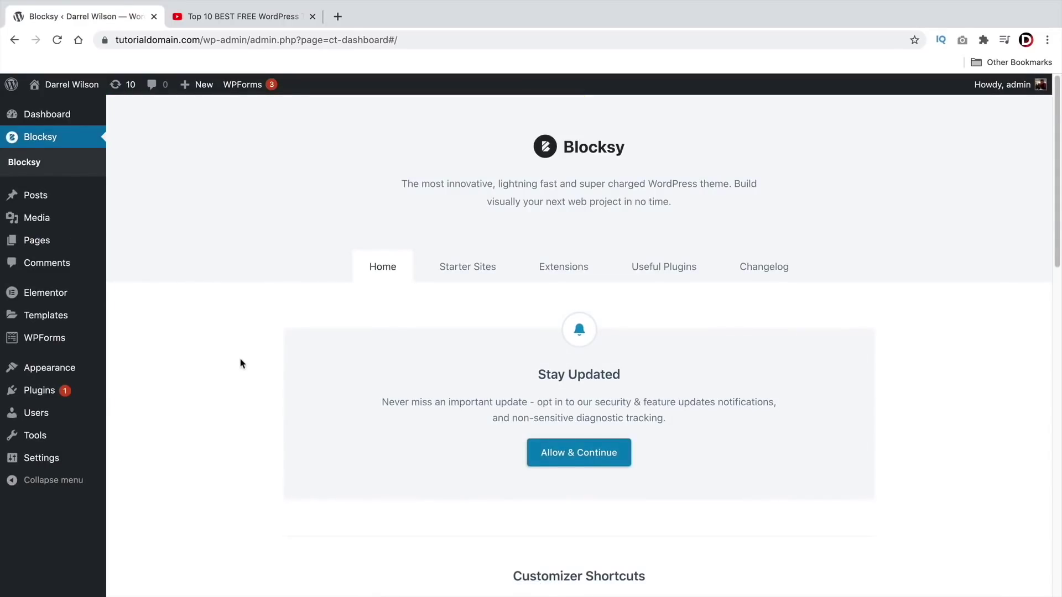
- Browse Blocksy's starter sites and check which page builders the templates are available for
click(442, 268)
scroll(943, 398, down, 3)
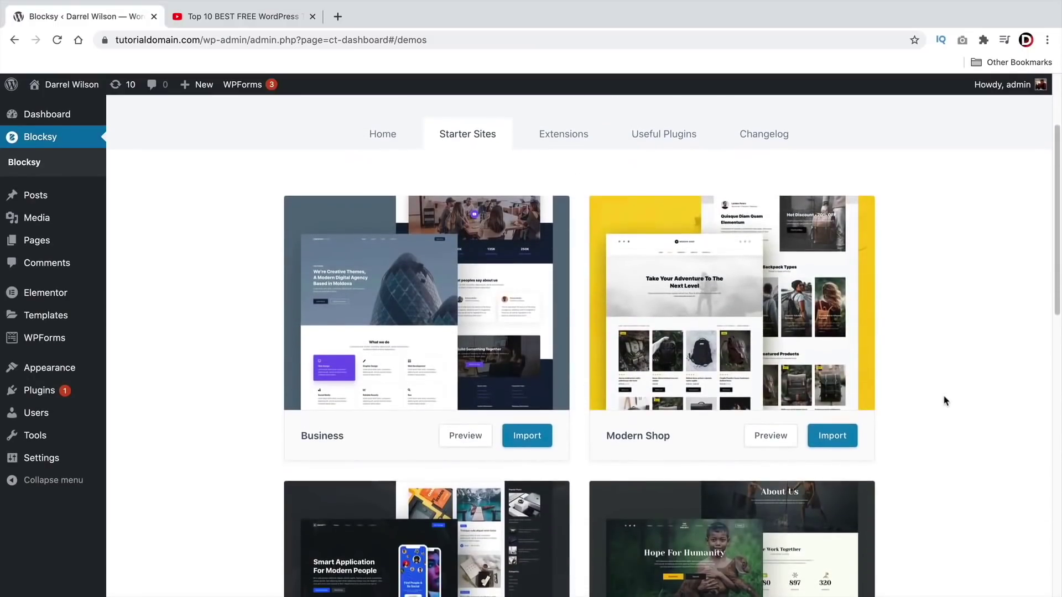
scroll(502, 335, down, 4)
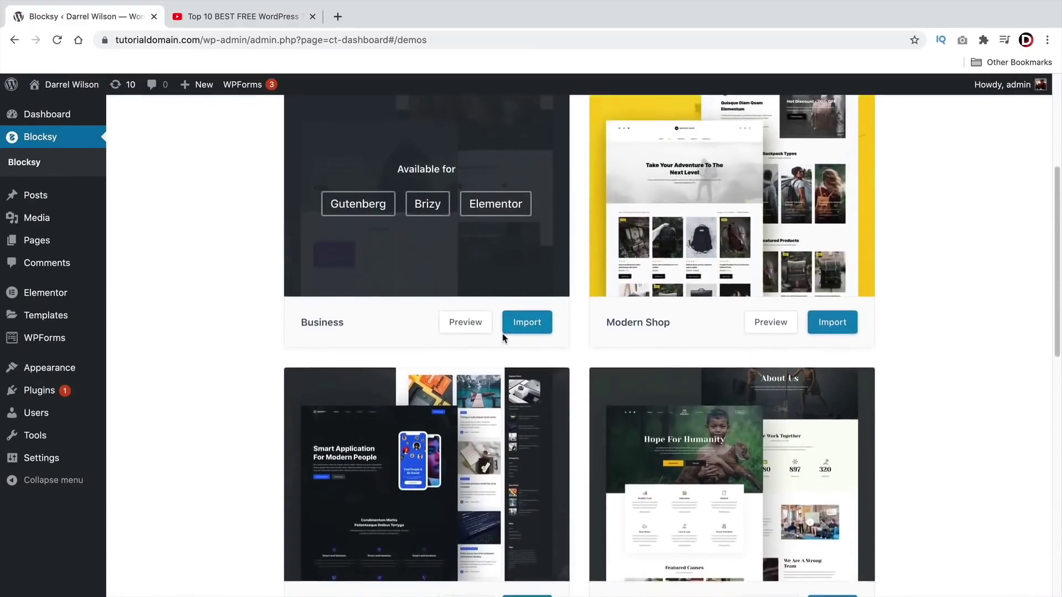
scroll(514, 370, down, 5)
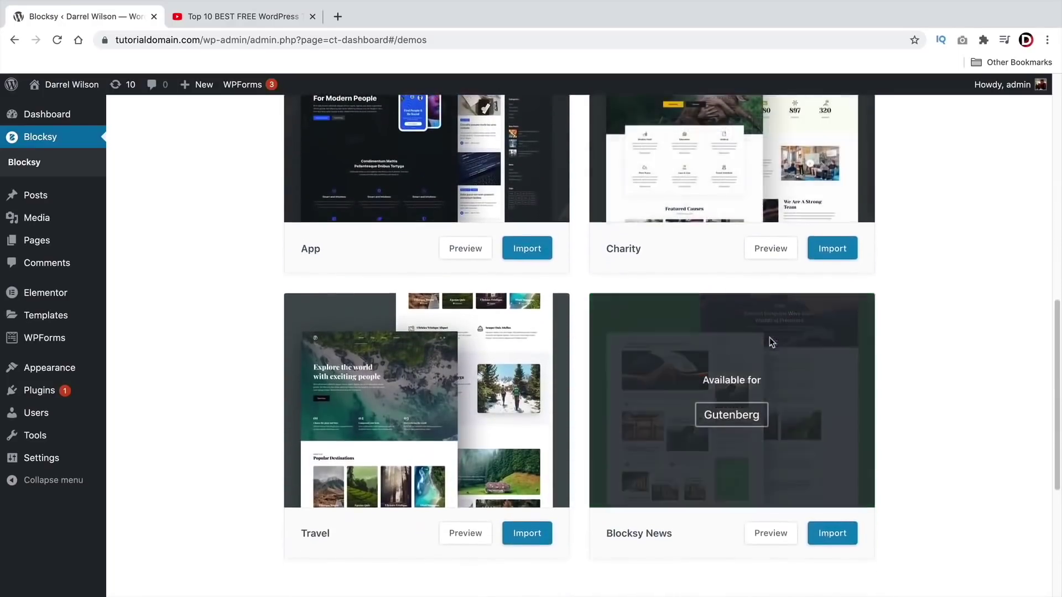
scroll(476, 446, up, 6)
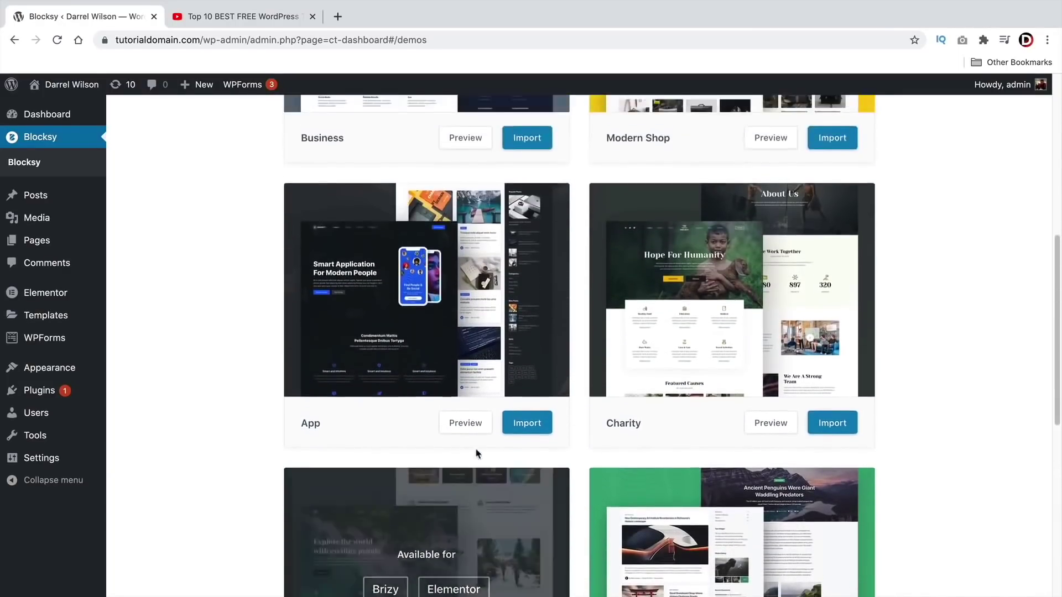
scroll(477, 450, up, 3)
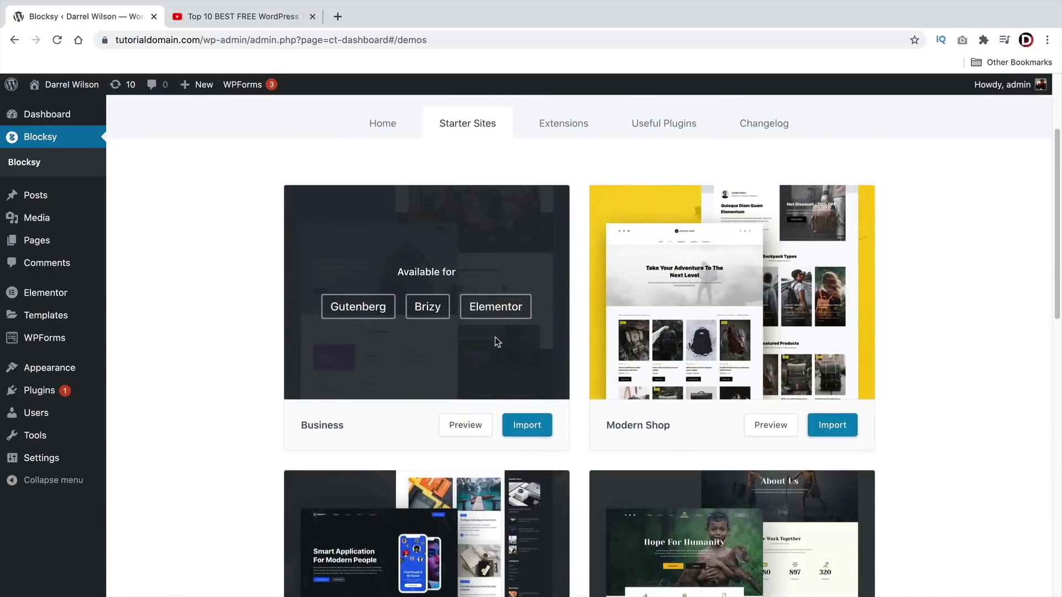
scroll(539, 320, up, 3)
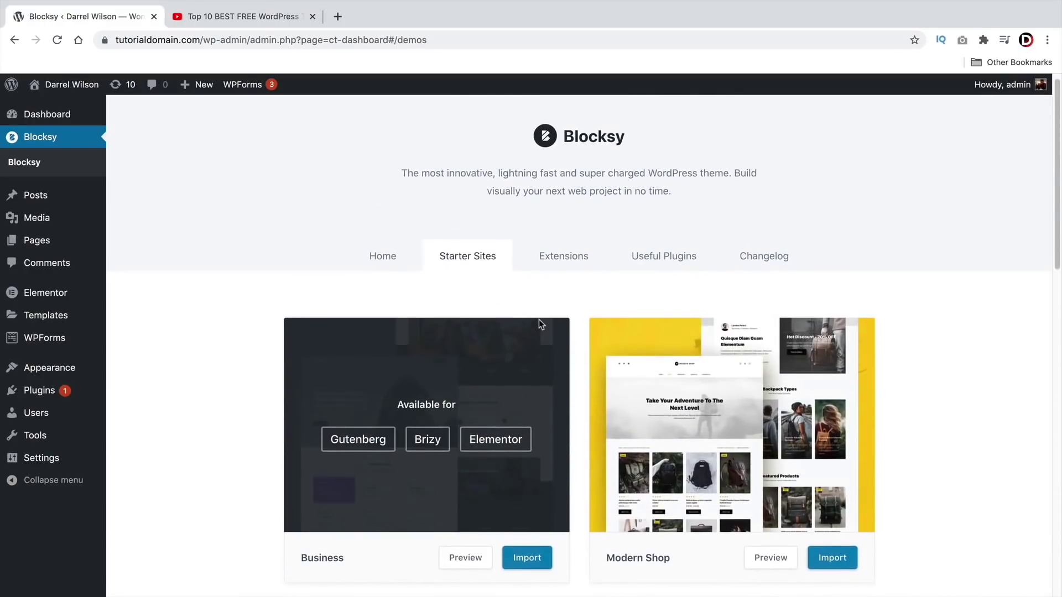
scroll(539, 320, down, 4)
scroll(539, 321, up, 2)
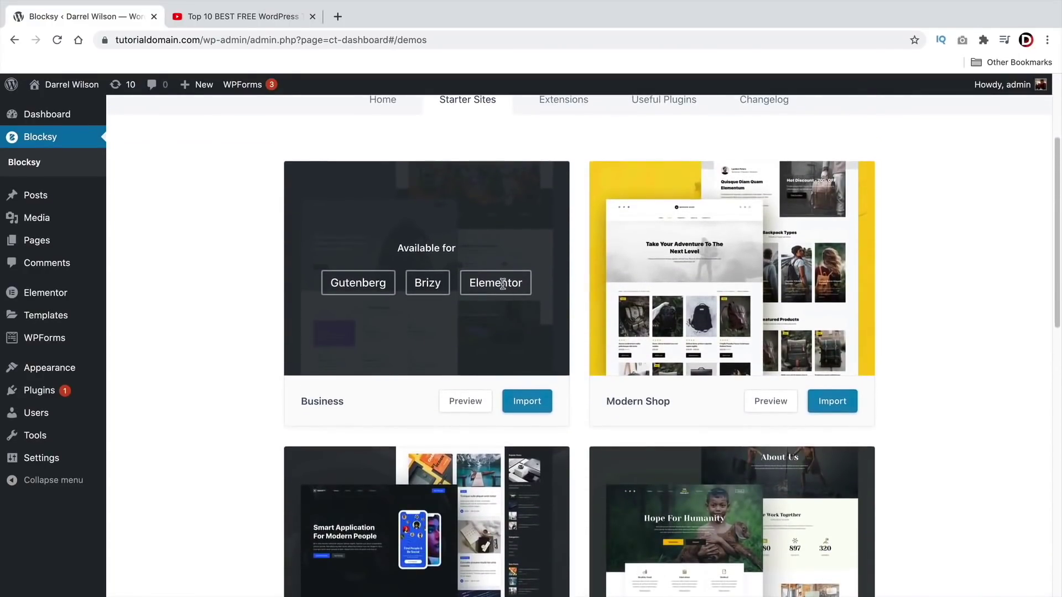
scroll(502, 283, up, 3)
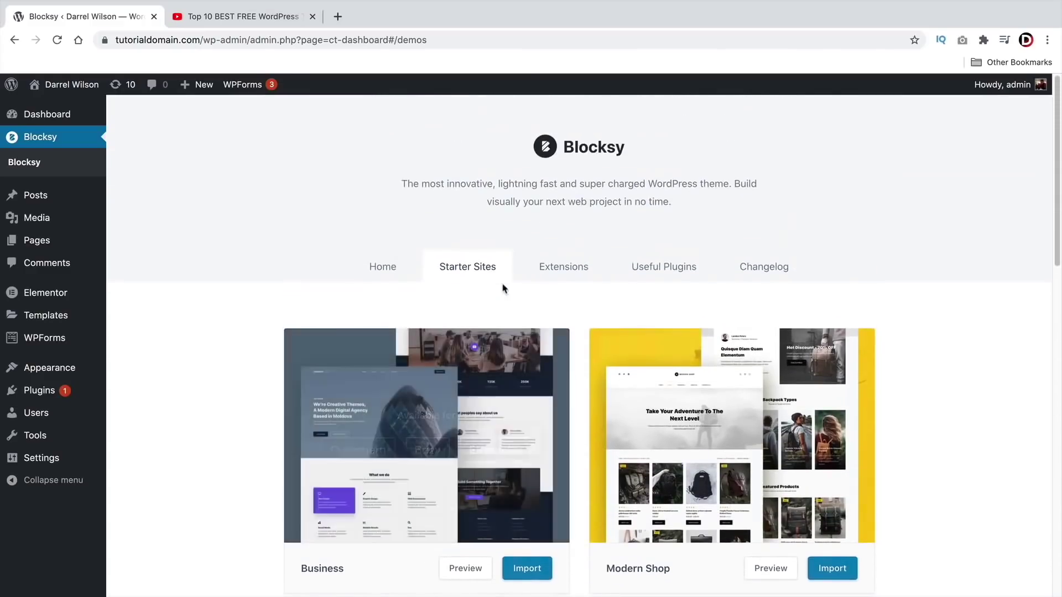
- Look at Blocksy's extensions and useful plugins, and return to its home page
click(569, 269)
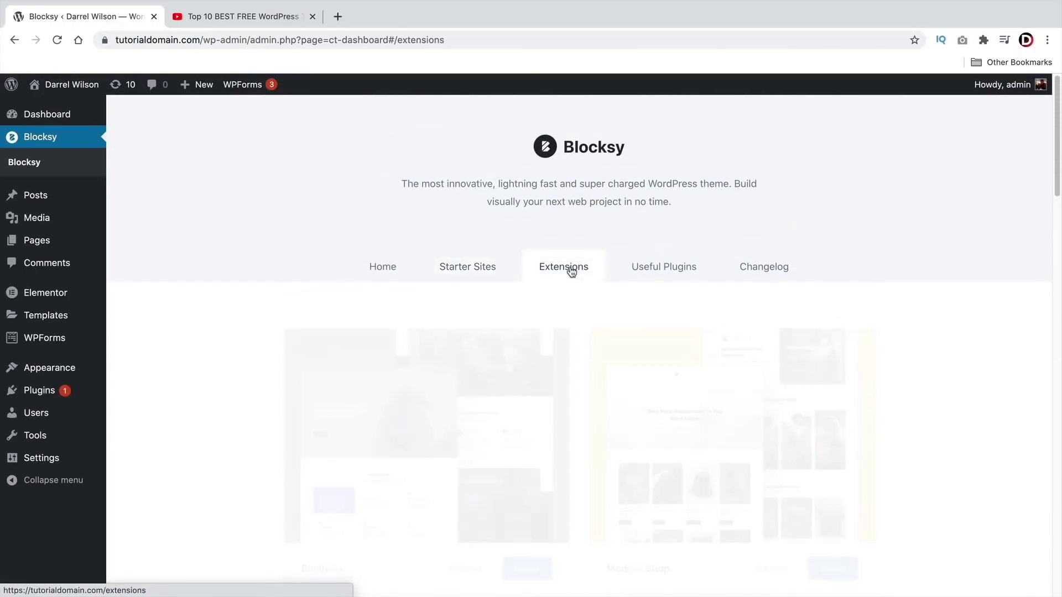
click(644, 273)
click(391, 270)
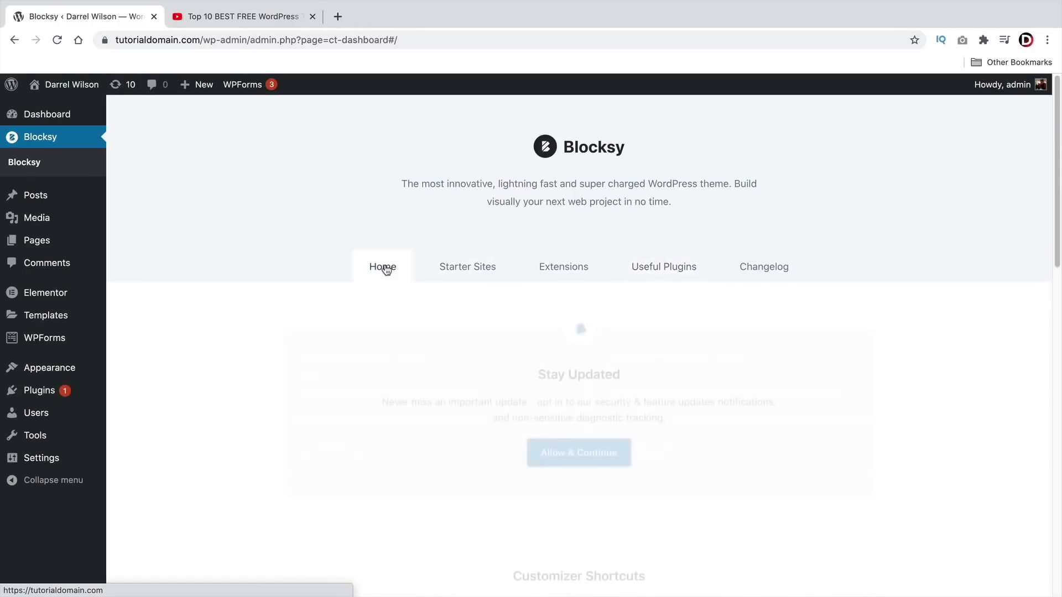
- Visit the live site and review how the homepage looks with the Blocksy theme
mouse_move(73, 89)
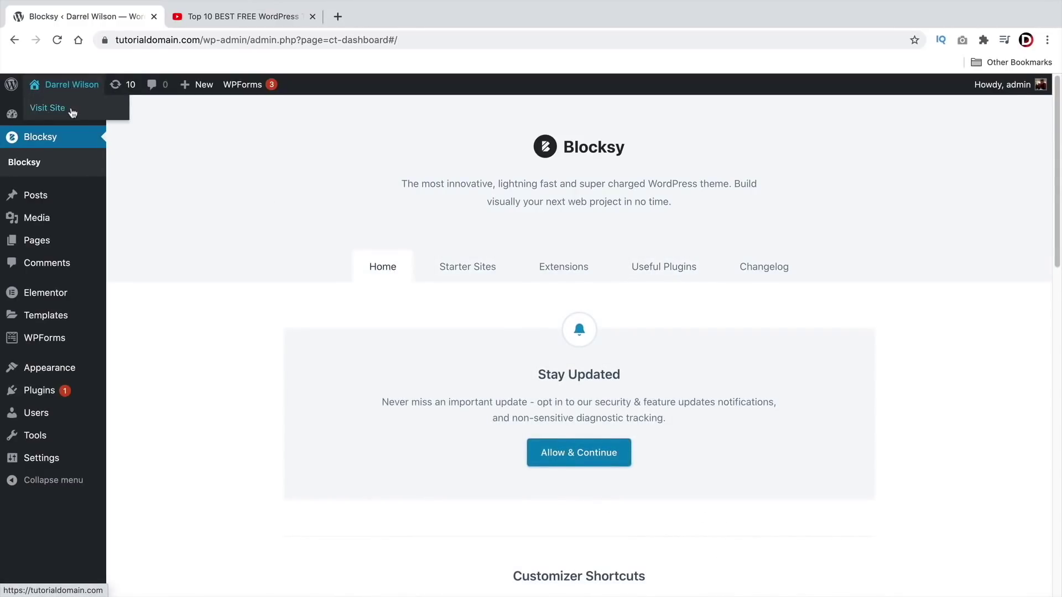
click(72, 113)
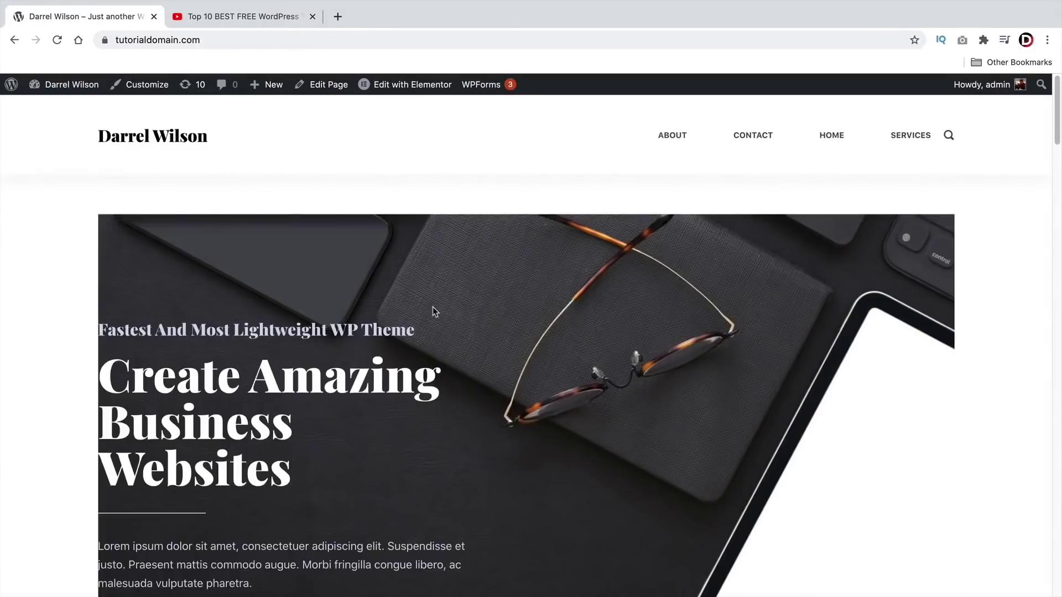
scroll(436, 304, down, 5)
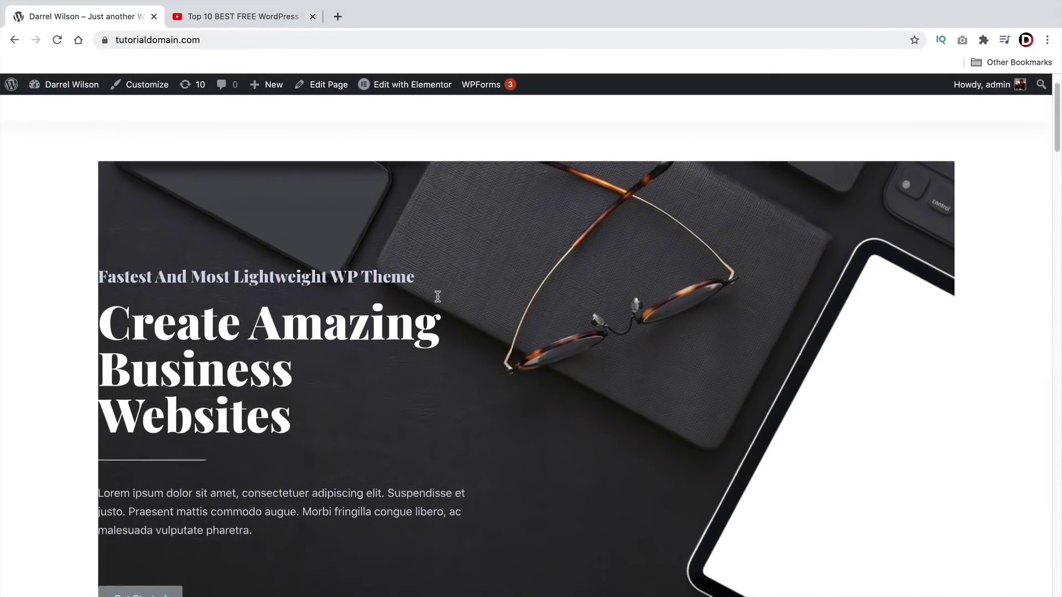
scroll(437, 296, down, 20)
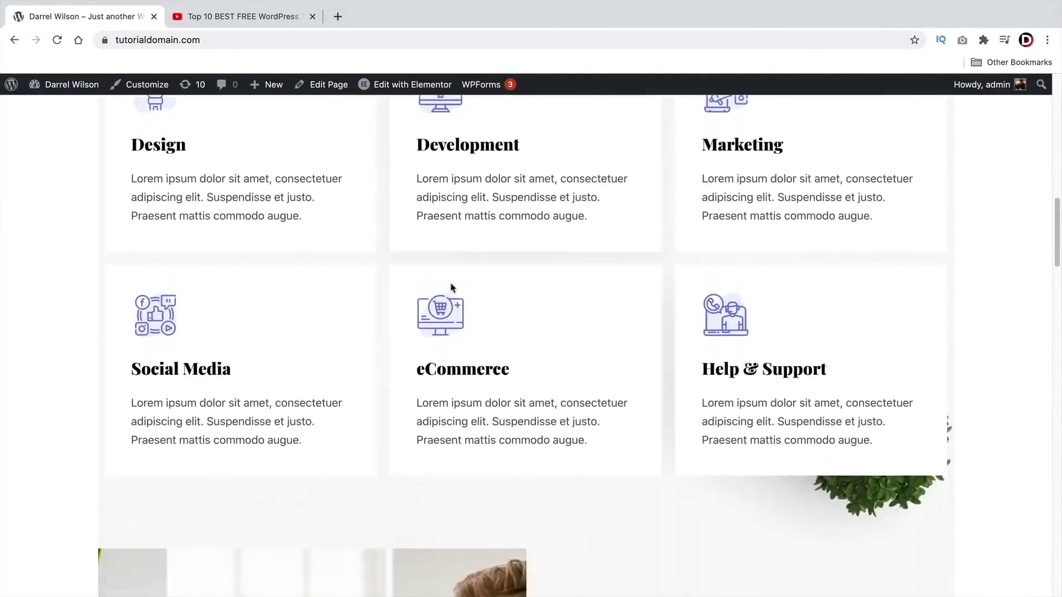
scroll(451, 287, down, 5)
scroll(422, 381, up, 20)
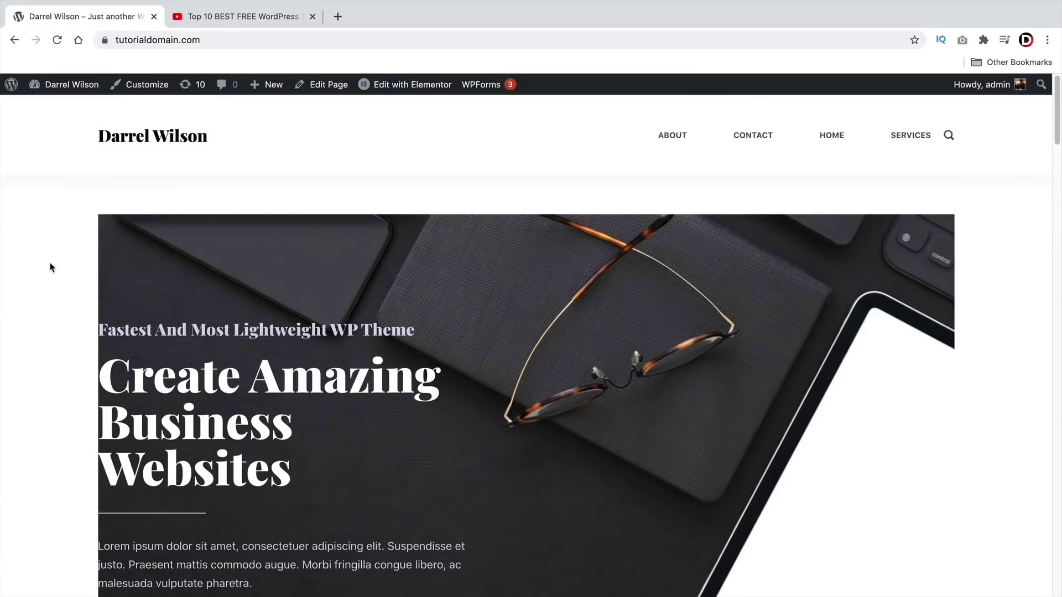
- Open the site in the theme customizer, look over Blocksy's option groups and switch the customizer to dark mode
click(158, 90)
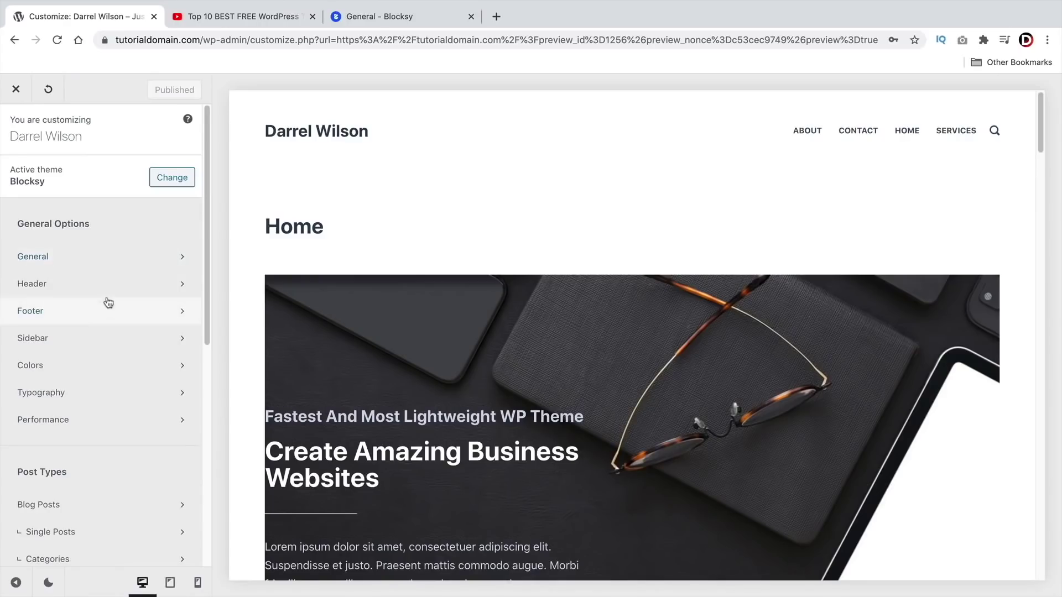
scroll(100, 285, down, 3)
scroll(99, 268, down, 5)
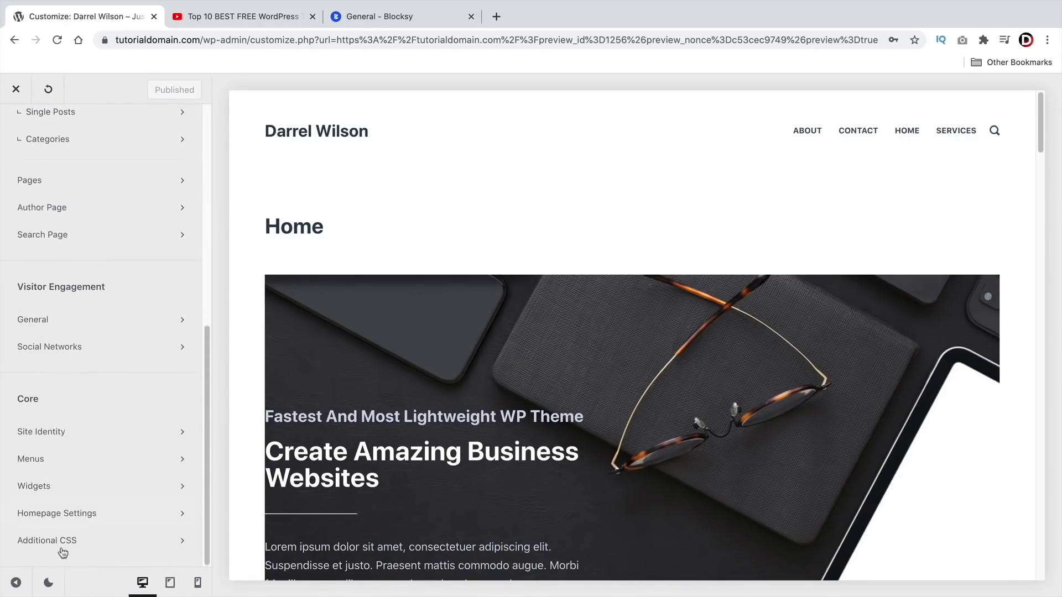
click(48, 582)
scroll(153, 409, up, 8)
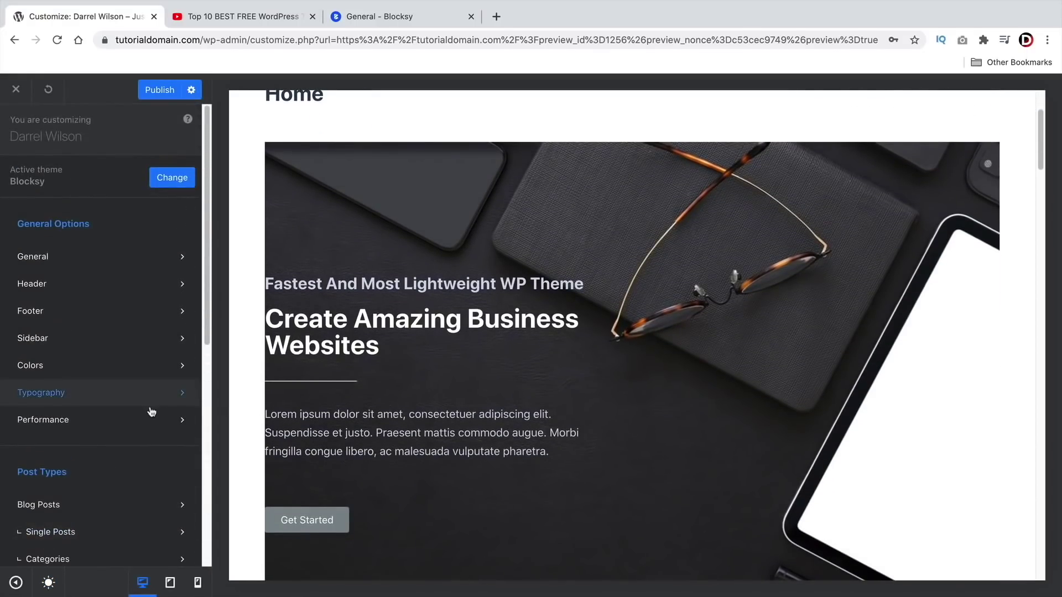
- Enable Scroll to Top in the General options, try the rocket icon and choose the Type 2 arrow icon
click(57, 257)
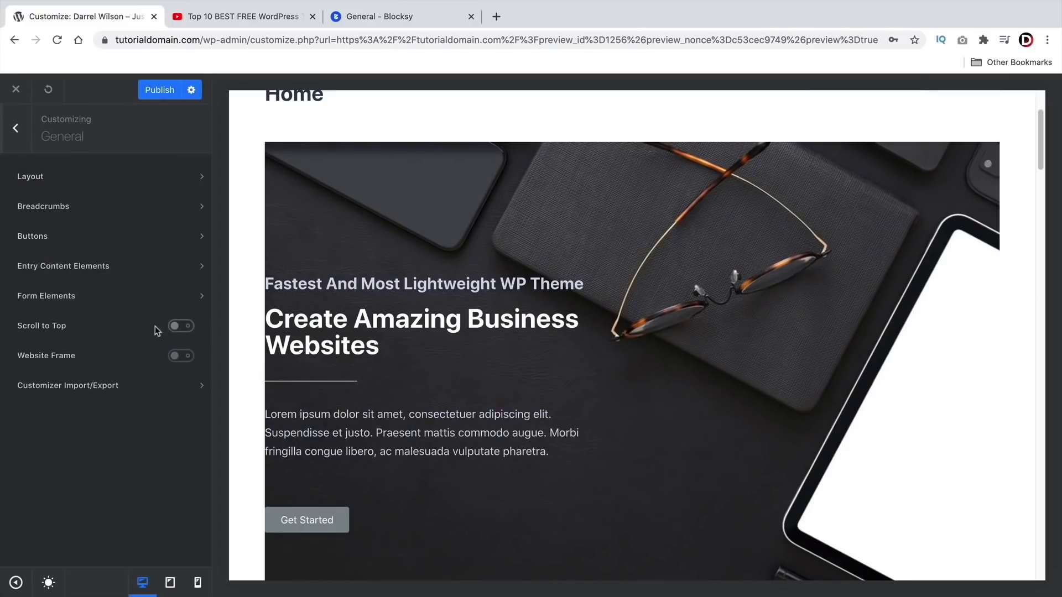
click(178, 328)
click(201, 326)
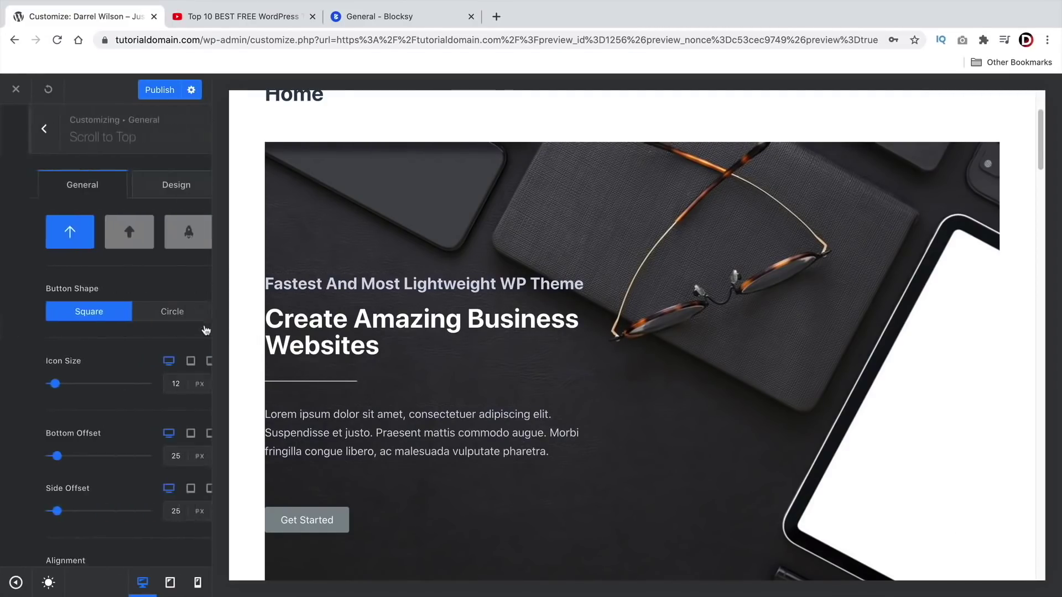
click(102, 235)
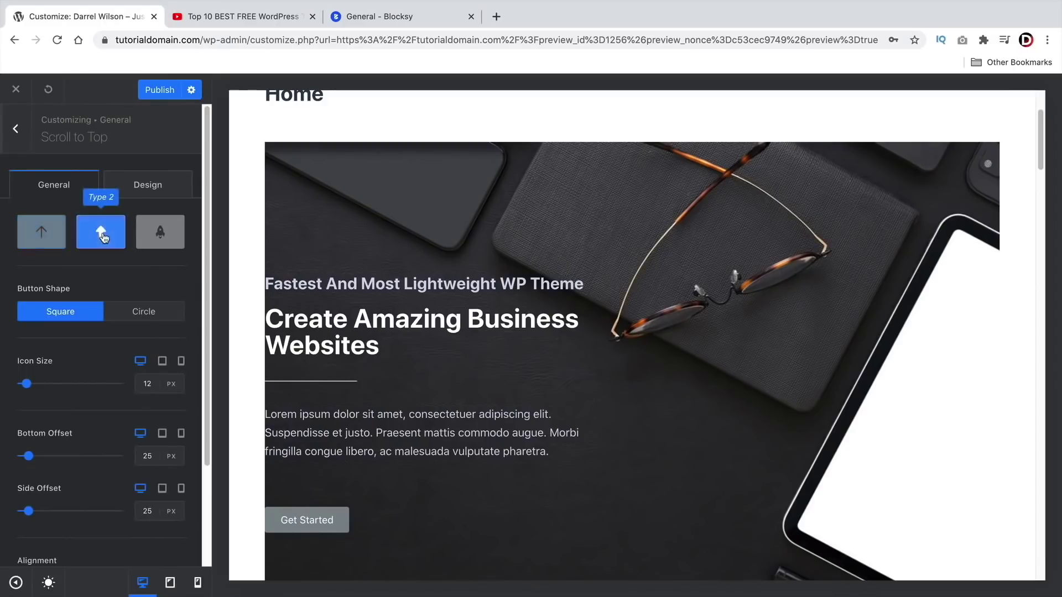
click(160, 234)
scroll(127, 238, down, 2)
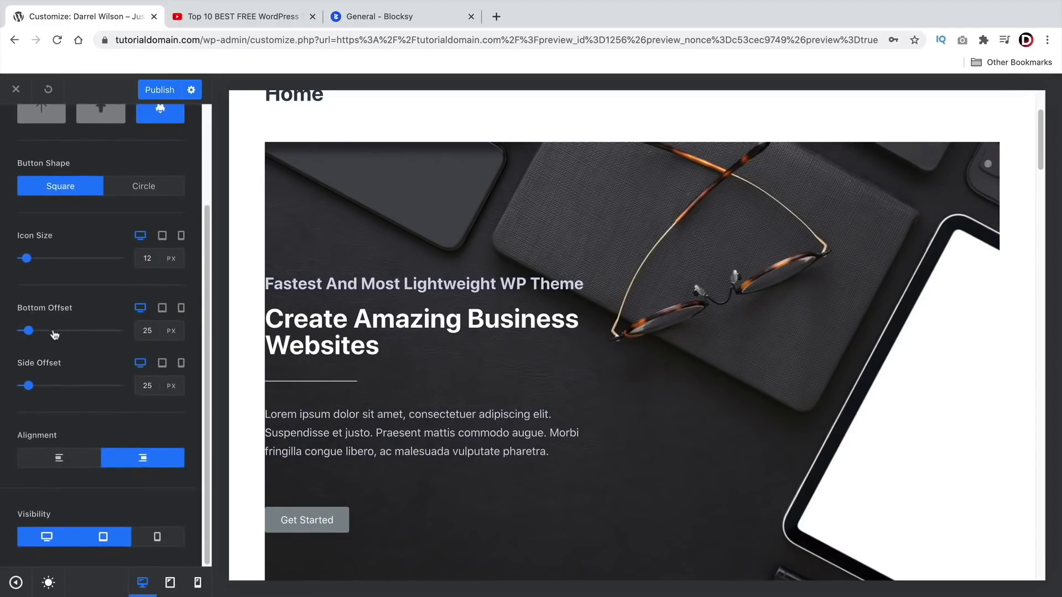
scroll(100, 227, up, 2)
click(99, 224)
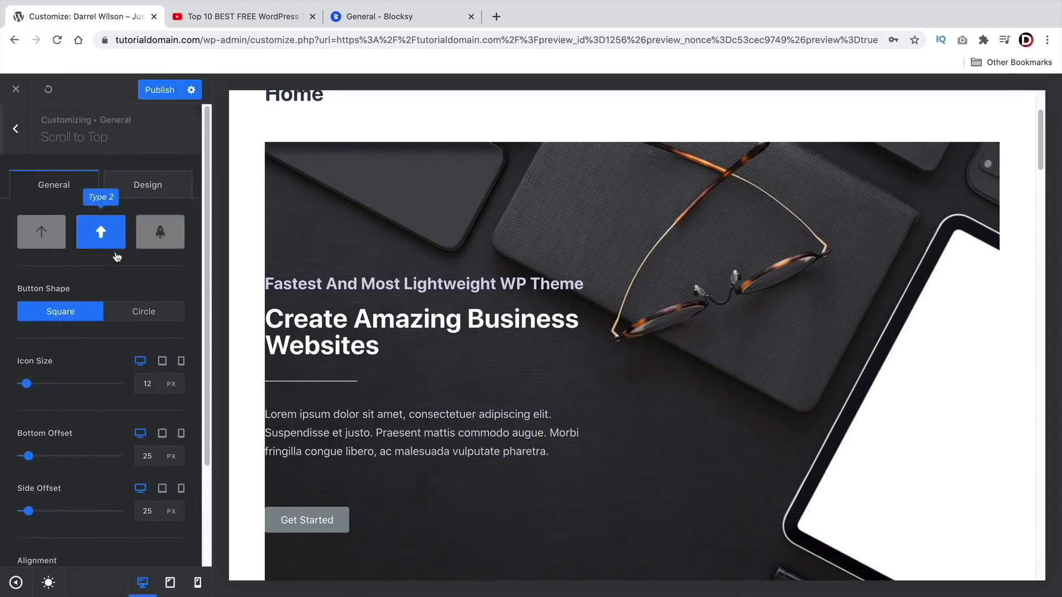
- Set the scroll-to-top button's shape to Circle and check it in the page preview
click(126, 308)
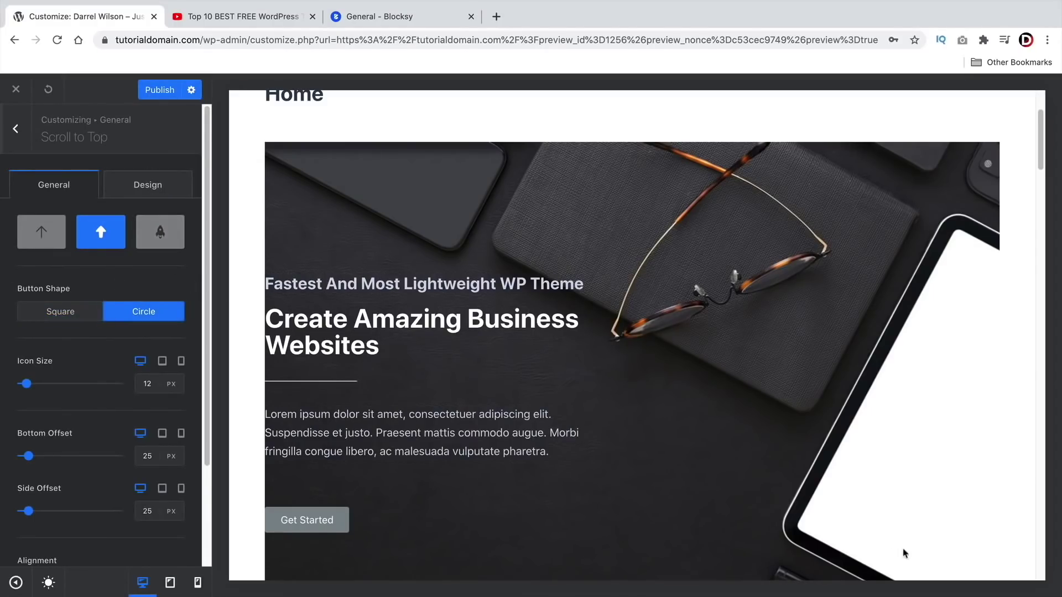
scroll(646, 405, down, 3)
scroll(645, 406, down, 5)
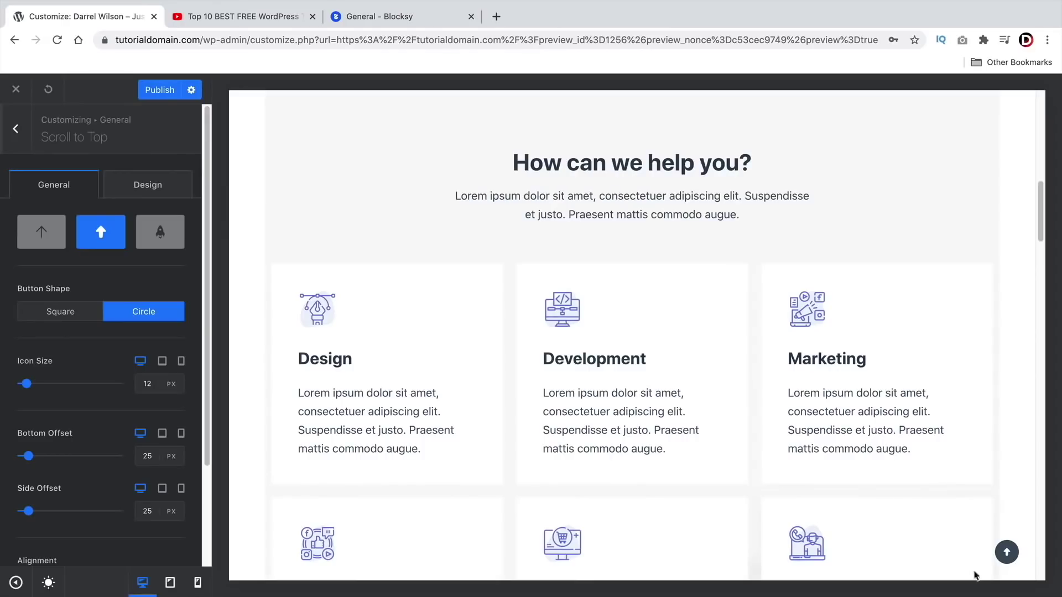
- Return to the General options and enable the Website Frame
click(15, 128)
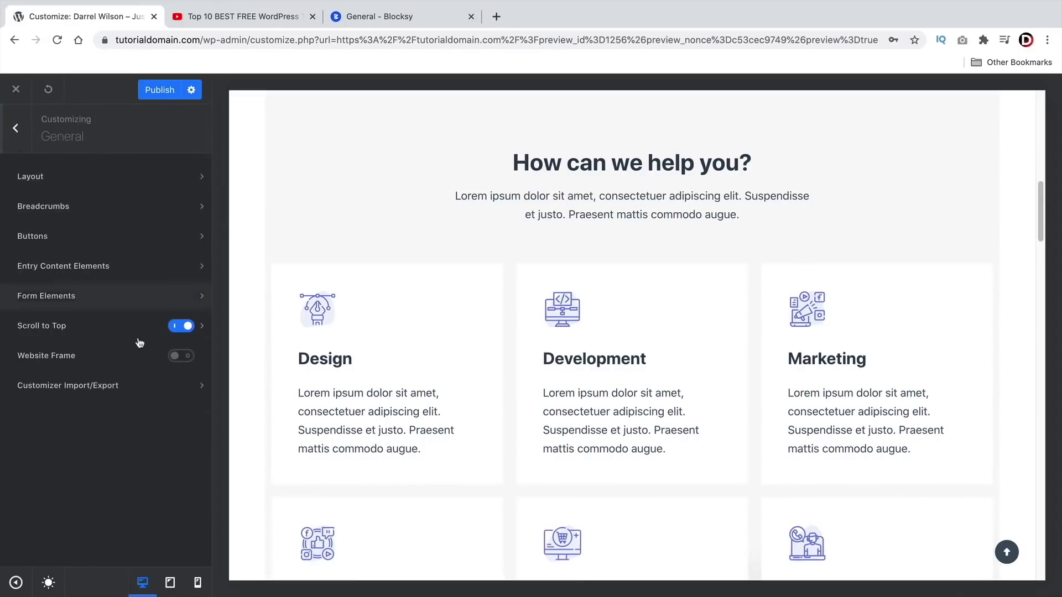
click(177, 360)
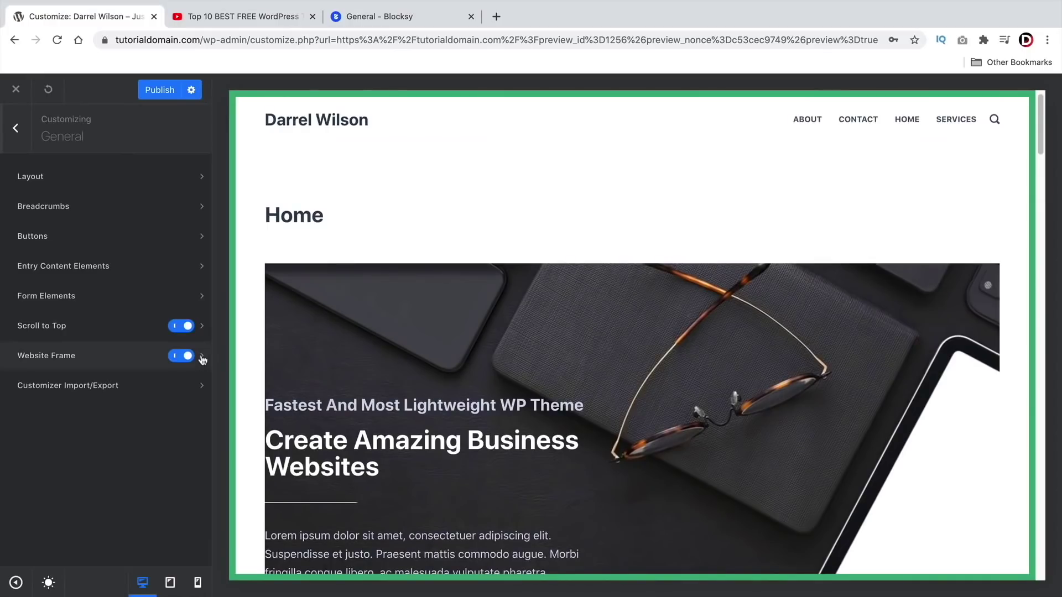
- Open the Website Frame options, try the dark Color 4 and set the frame color to the first palette green, #3eaf7c
click(202, 357)
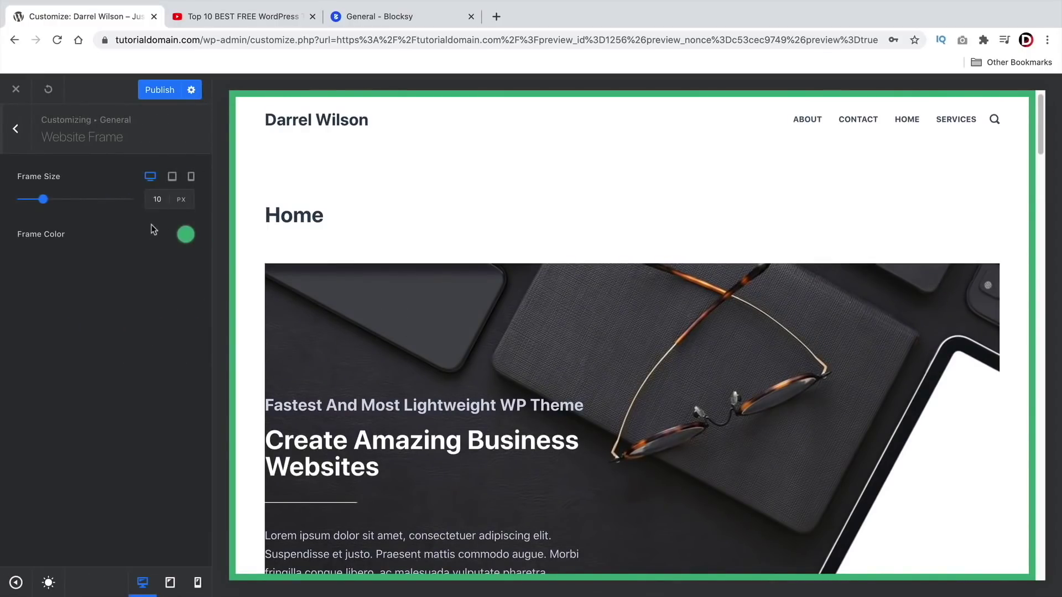
click(186, 234)
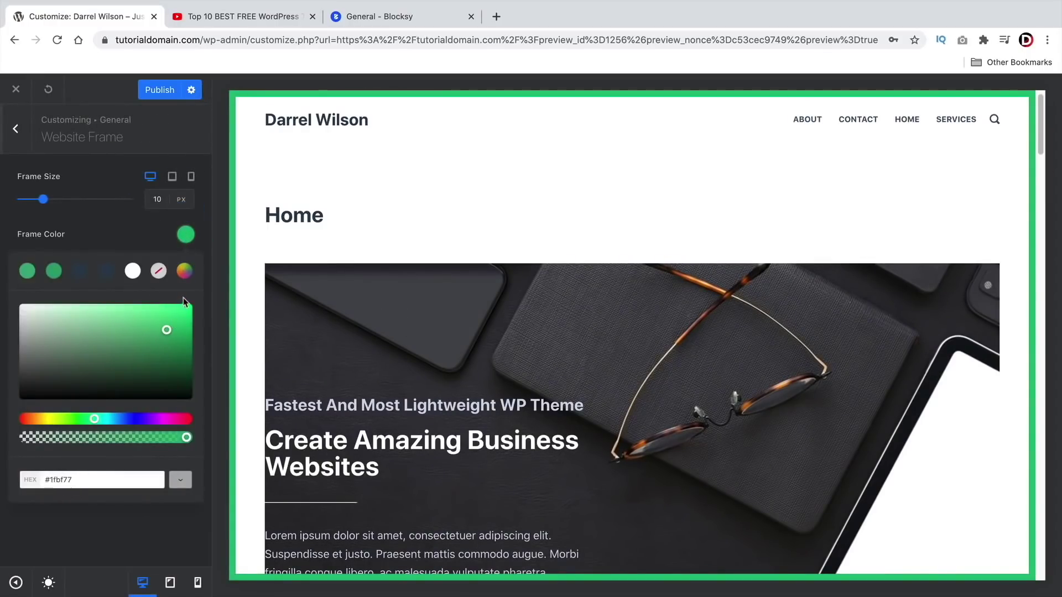
mouse_move(165, 329)
mouse_down()
mouse_move(125, 372)
mouse_move(95, 382)
mouse_up()
click(106, 271)
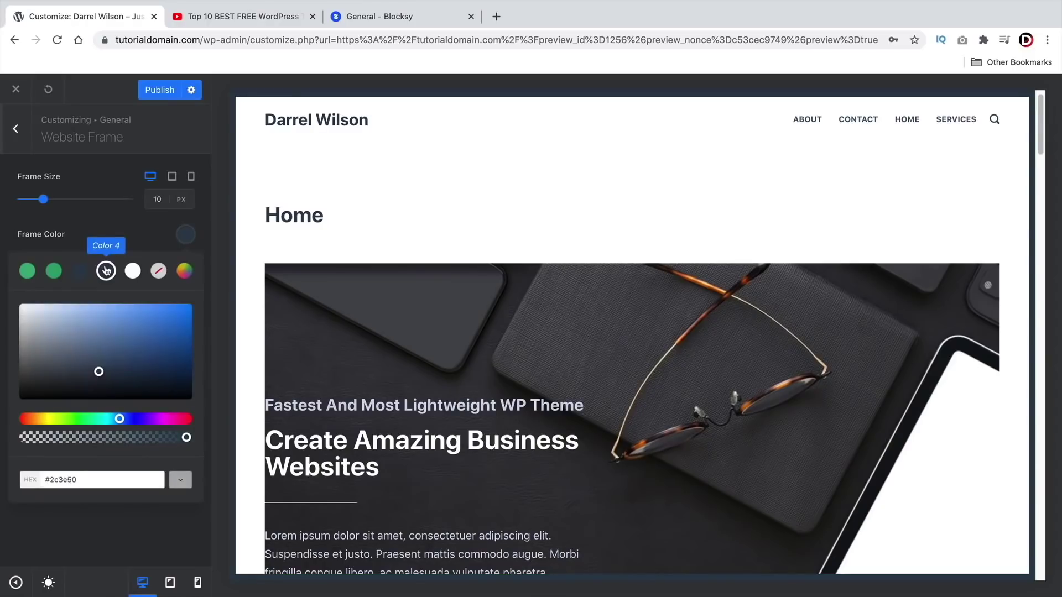
click(27, 270)
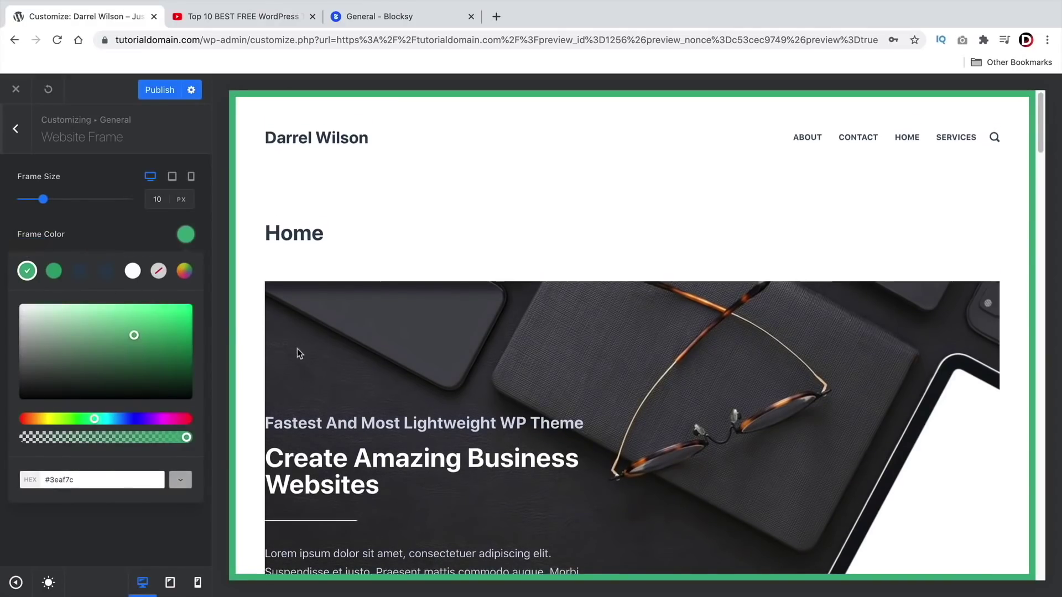
scroll(271, 349, down, 10)
click(108, 233)
click(16, 128)
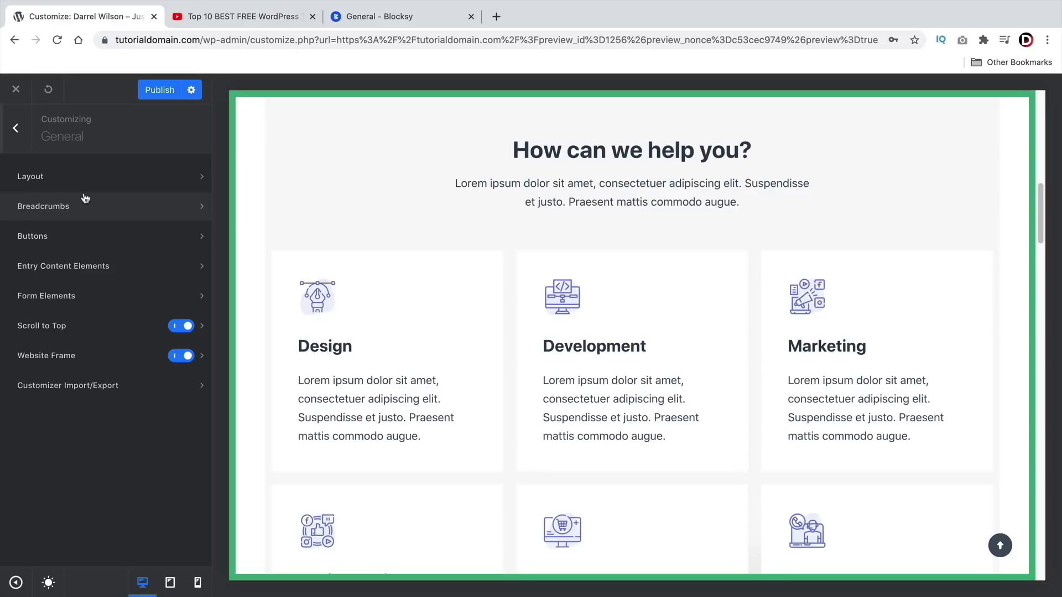
- Look over Blocksy's customizer option groups and briefly view the YouTube video on the top 10 free WordPress themes
key(Escape)
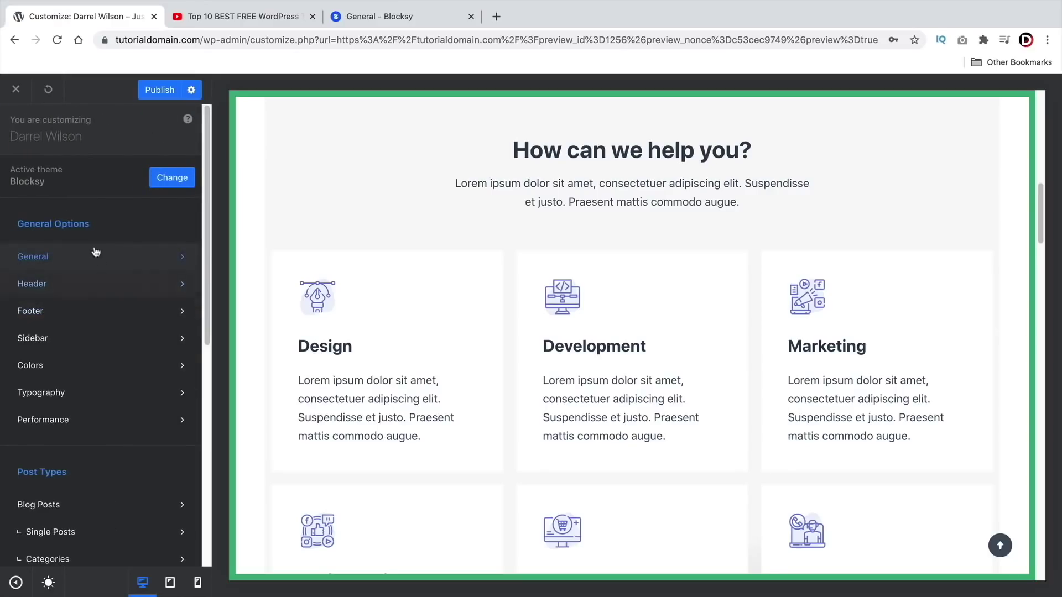
scroll(88, 231, down, 5)
scroll(88, 231, down, 3)
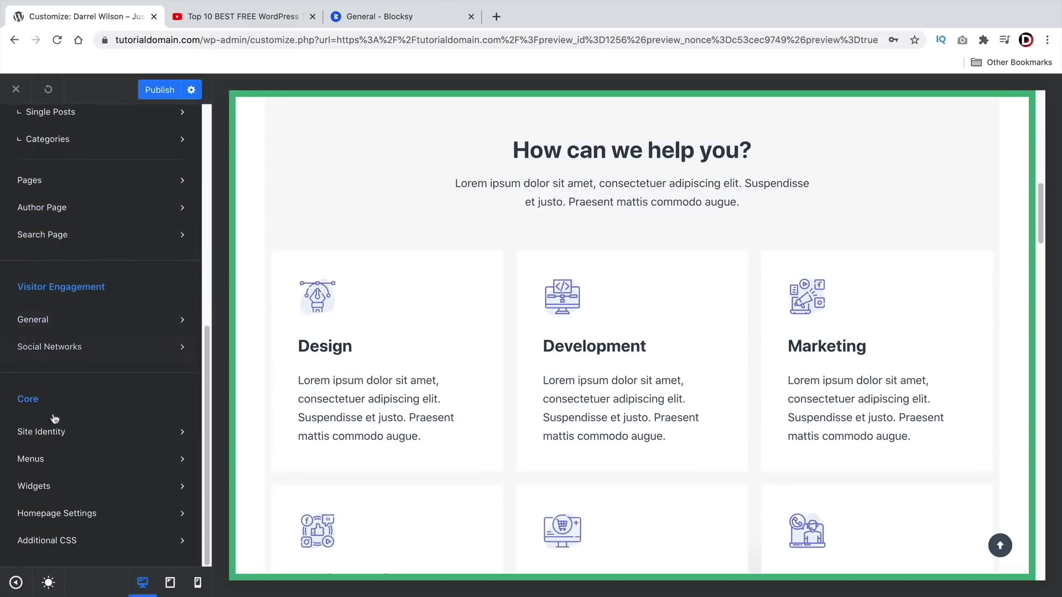
scroll(77, 418, up, 5)
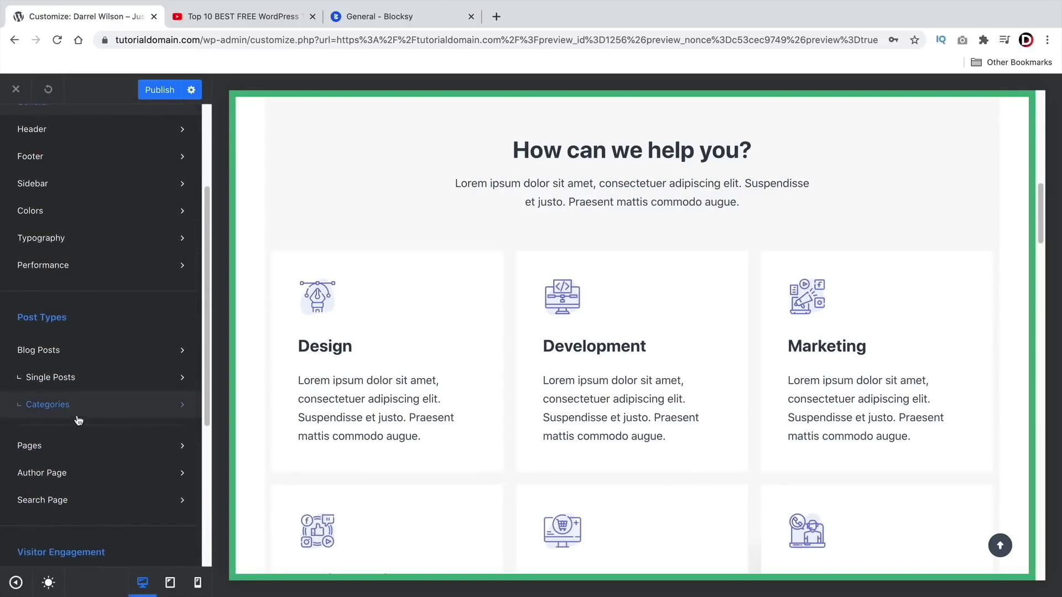
scroll(78, 421, up, 3)
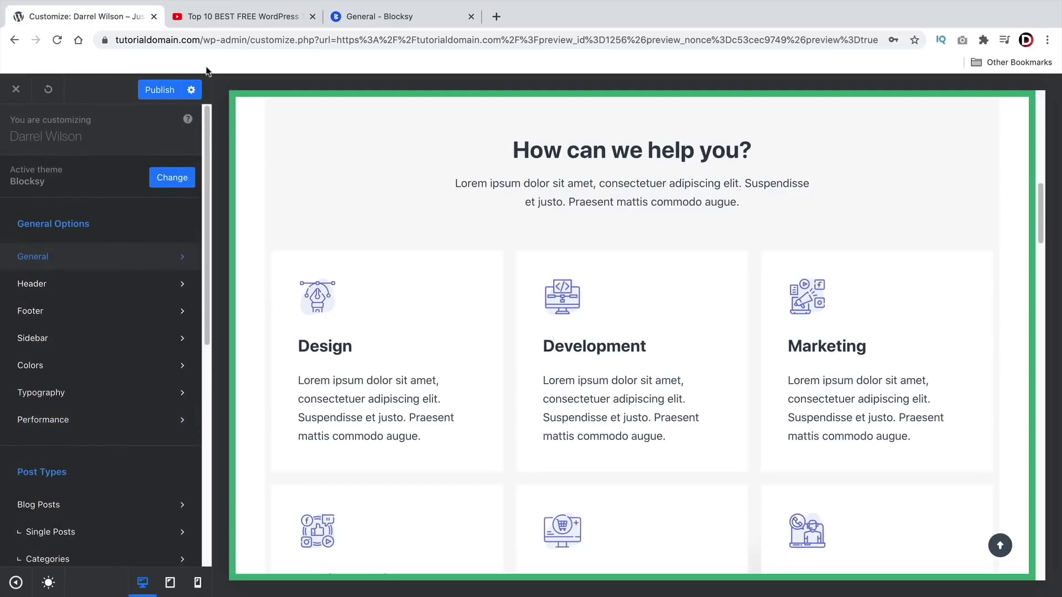
click(220, 17)
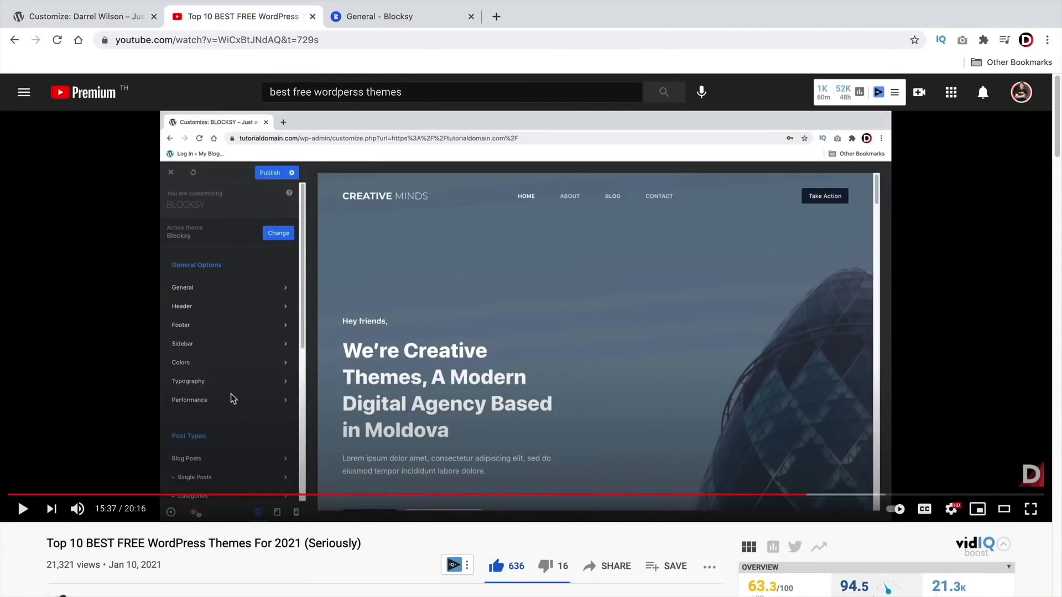
click(103, 20)
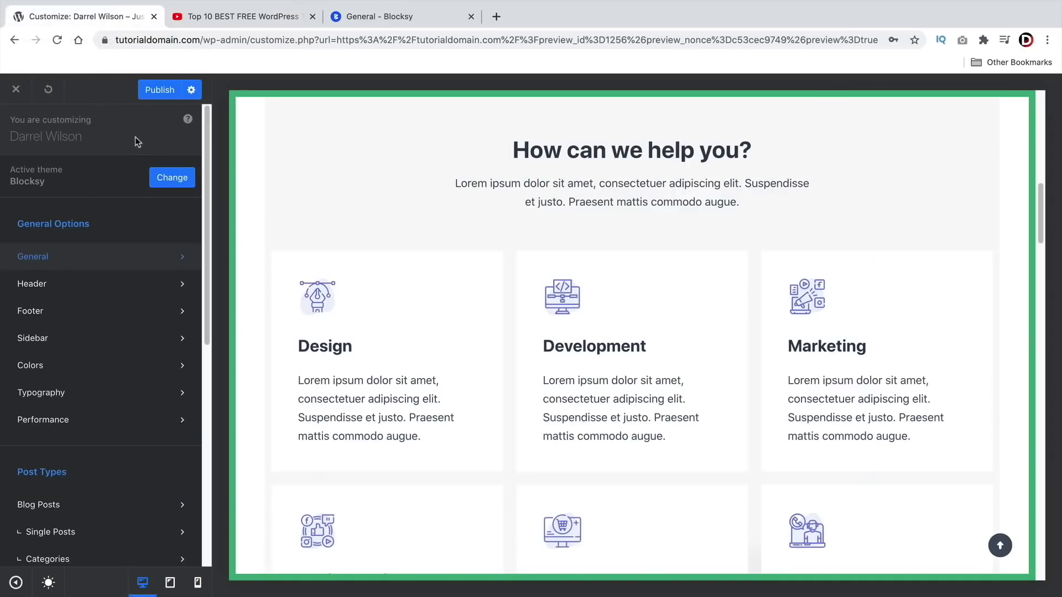
- Check the top of the page preview, publish the customizer changes and exit the customizer
scroll(323, 352, up, 10)
scroll(323, 347, up, 2)
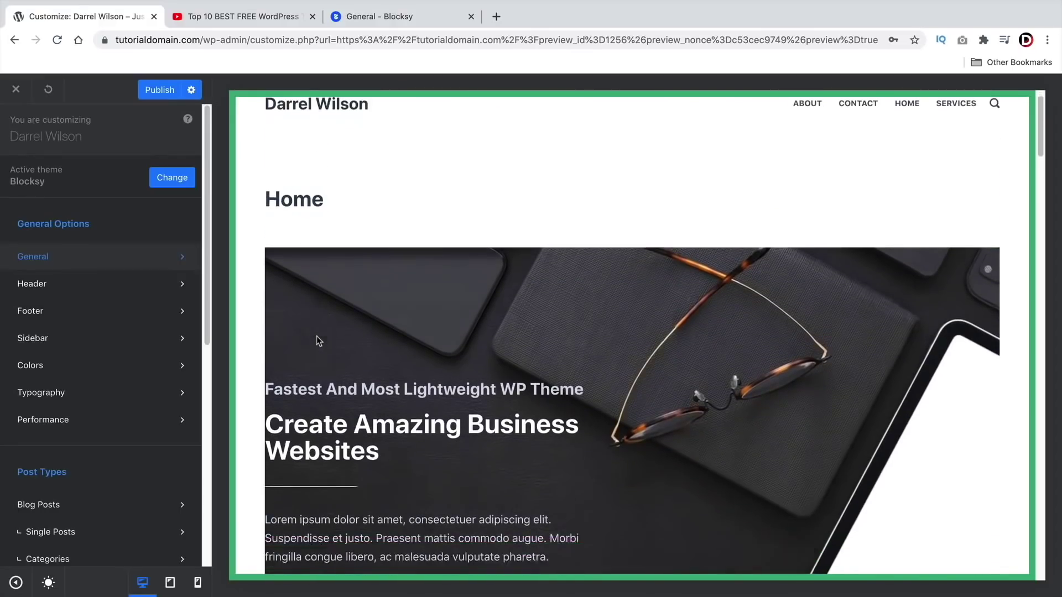
scroll(316, 336, down, 3)
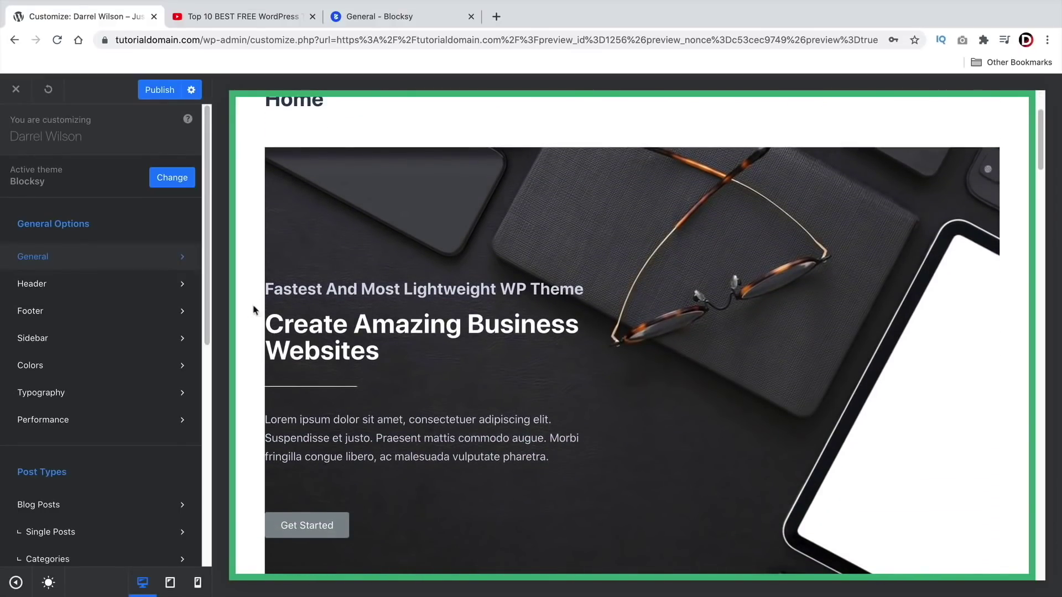
click(162, 92)
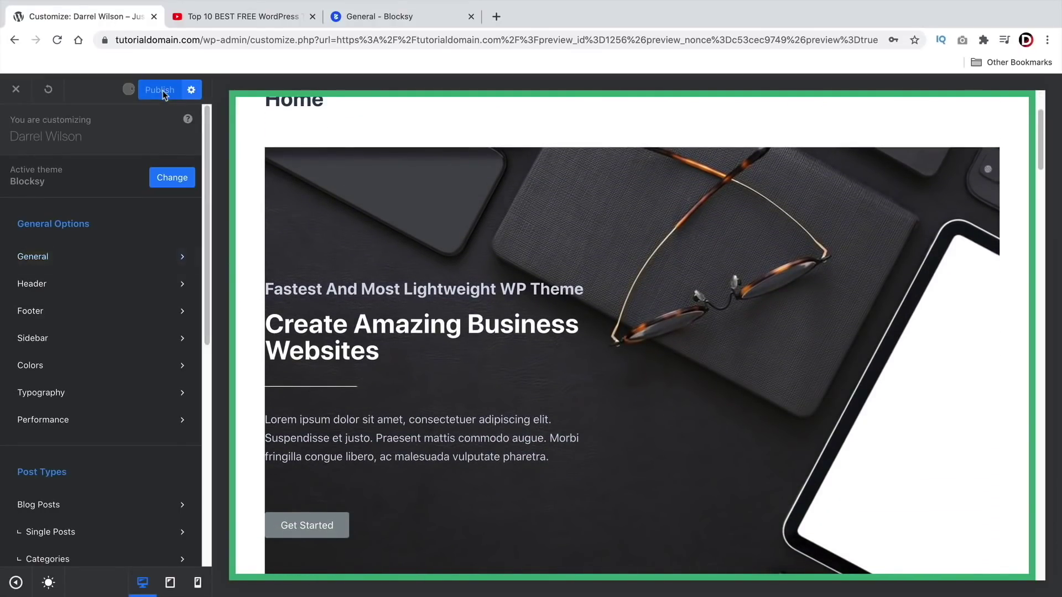
click(12, 92)
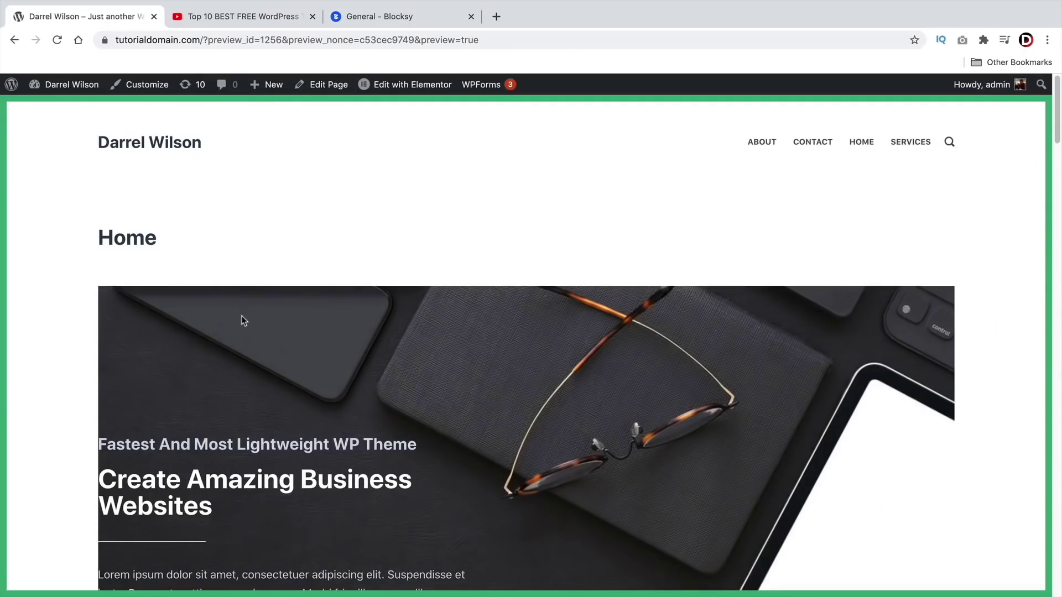
- Edit the Home page with Elementor, hide its title and set the page layout to Elementor Full Width
click(417, 89)
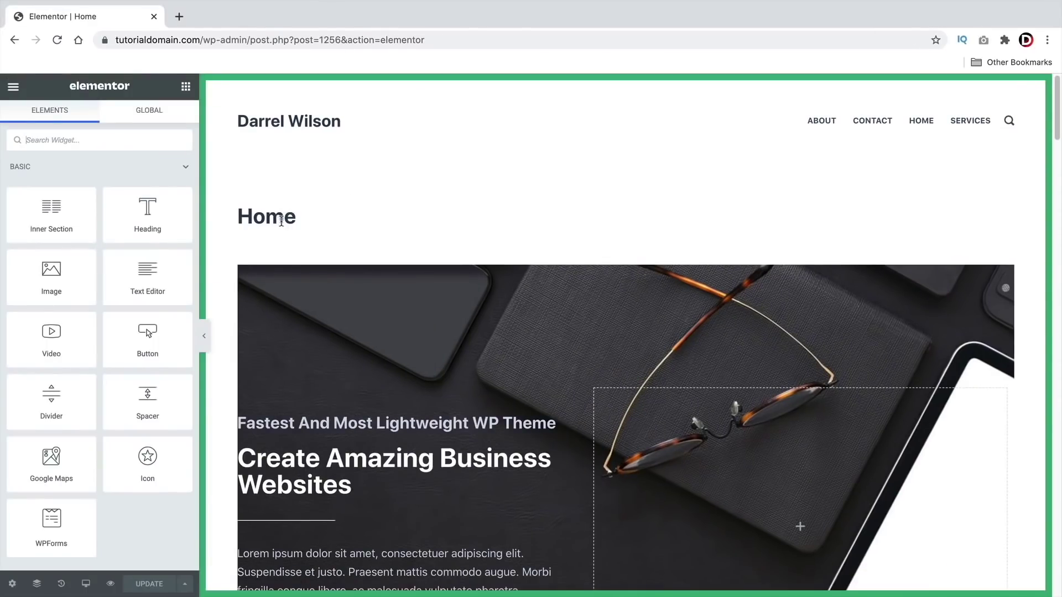
double_click(283, 218)
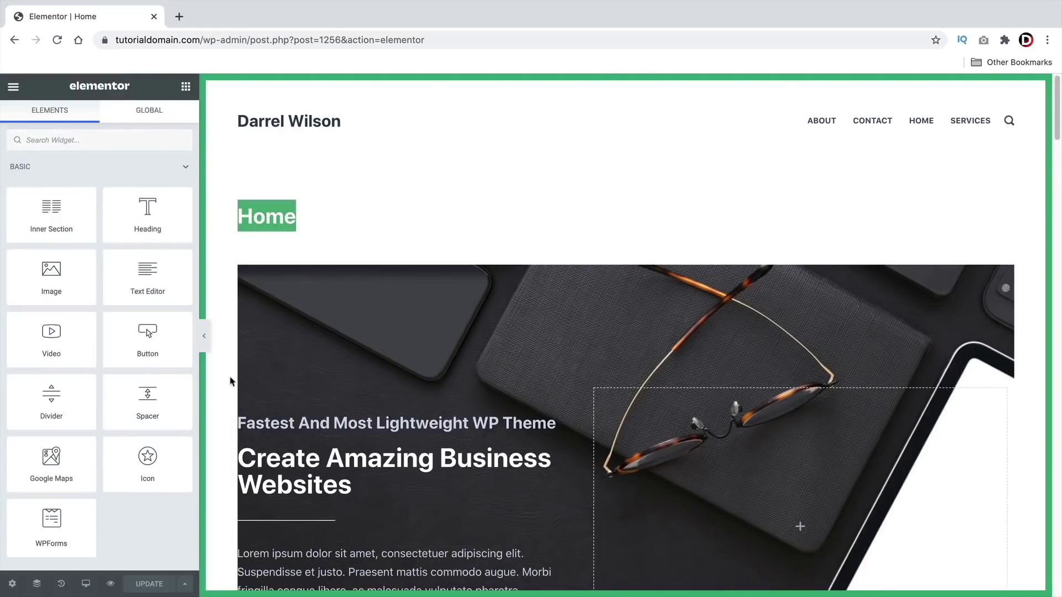
click(12, 584)
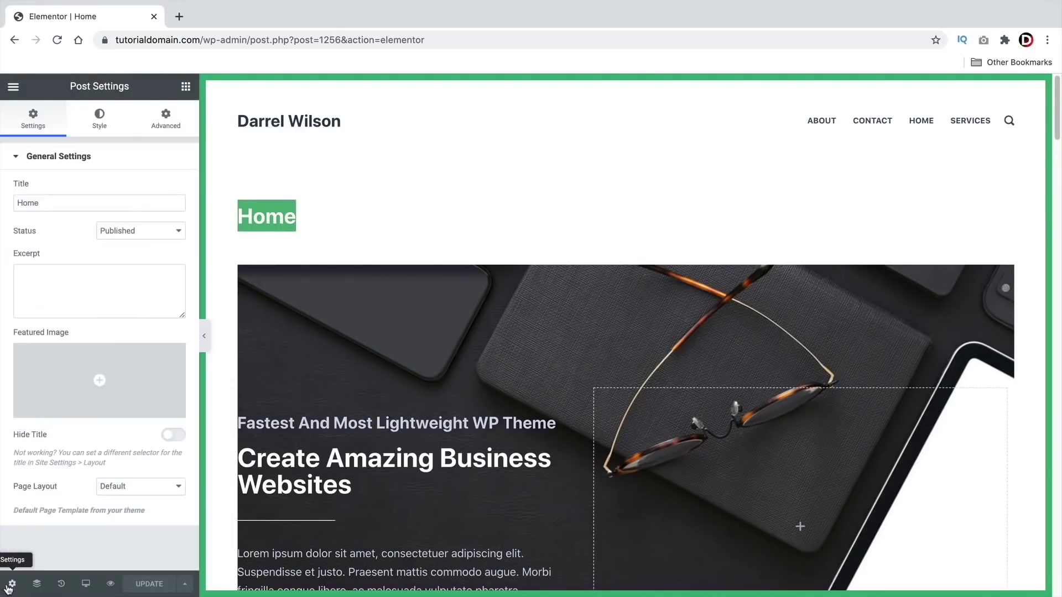
click(173, 435)
click(166, 491)
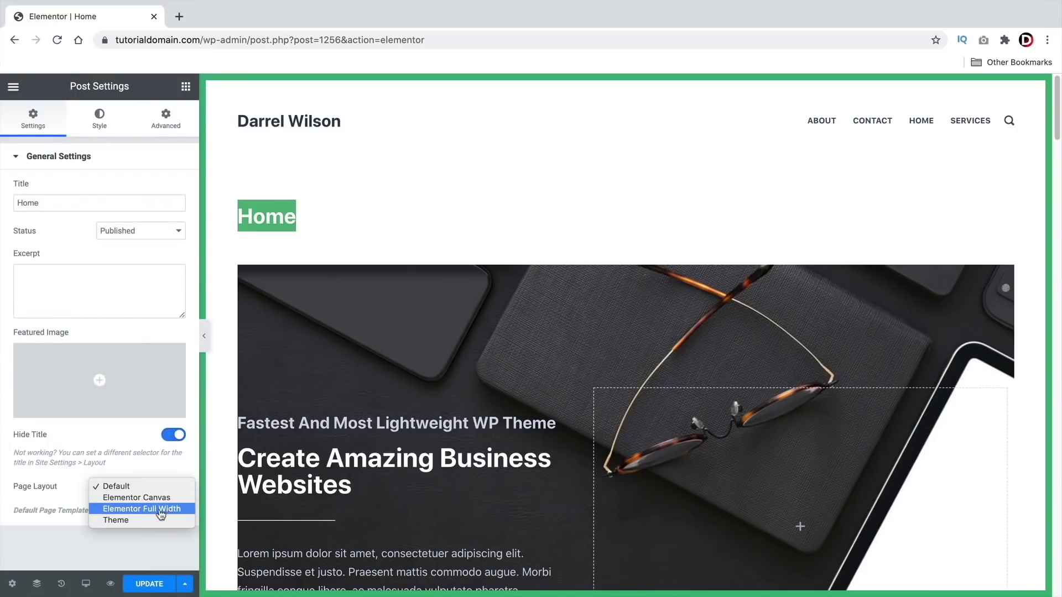
click(160, 509)
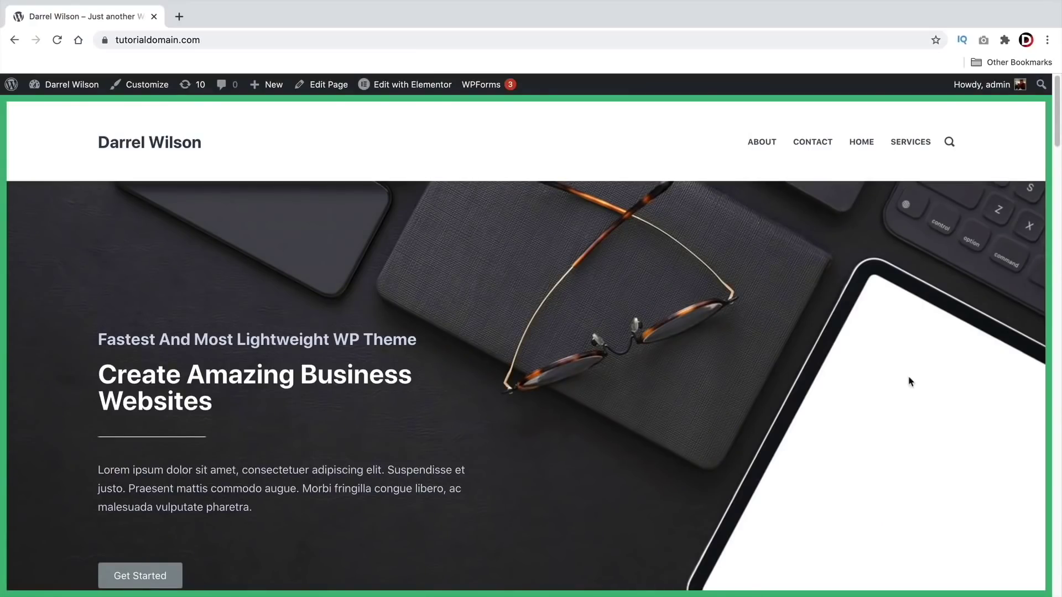
- Examine the published home page from header to footer, including its full-width sections, green frame and scroll-to-top button
scroll(910, 382, down, 6)
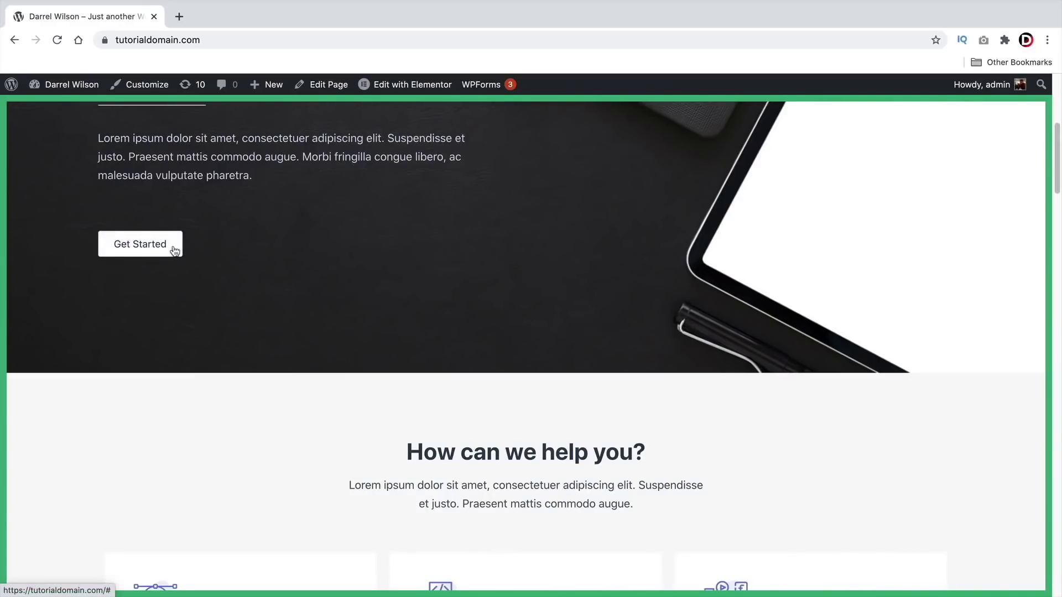
scroll(176, 246, down, 4)
scroll(190, 254, down, 5)
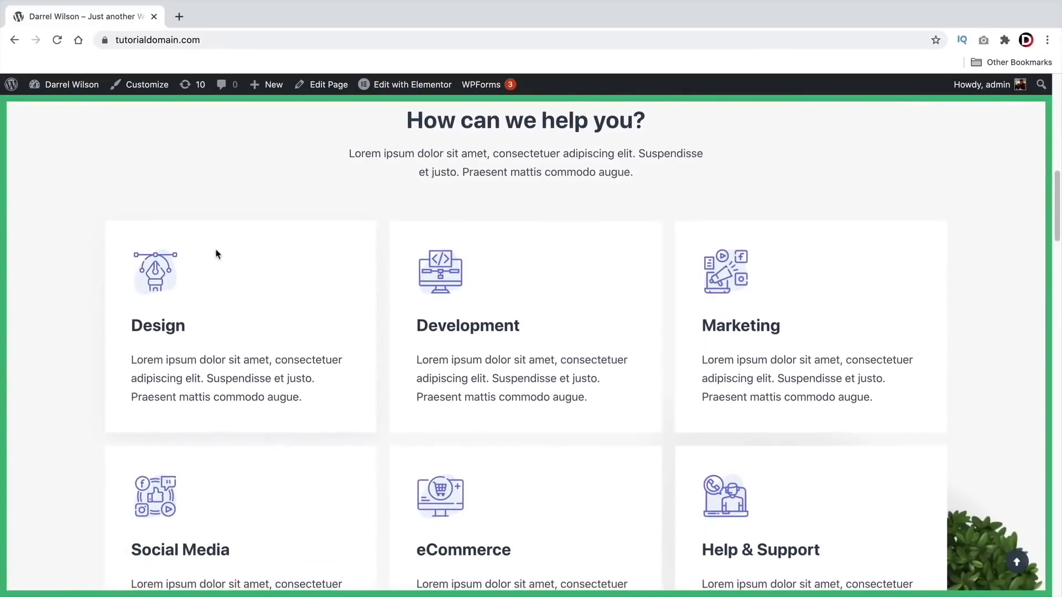
scroll(267, 246, down, 16)
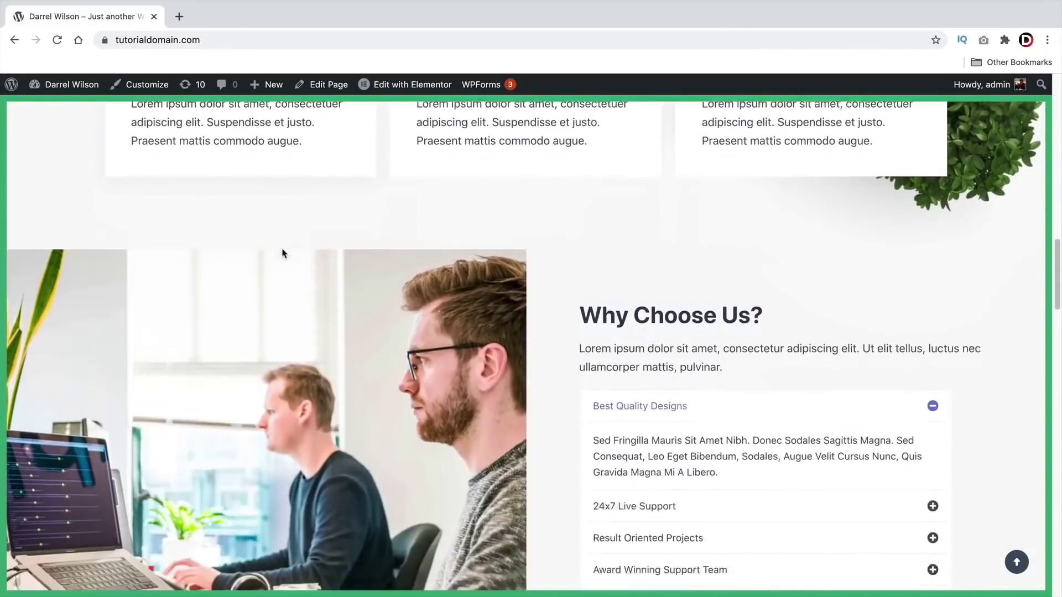
scroll(284, 257, down, 15)
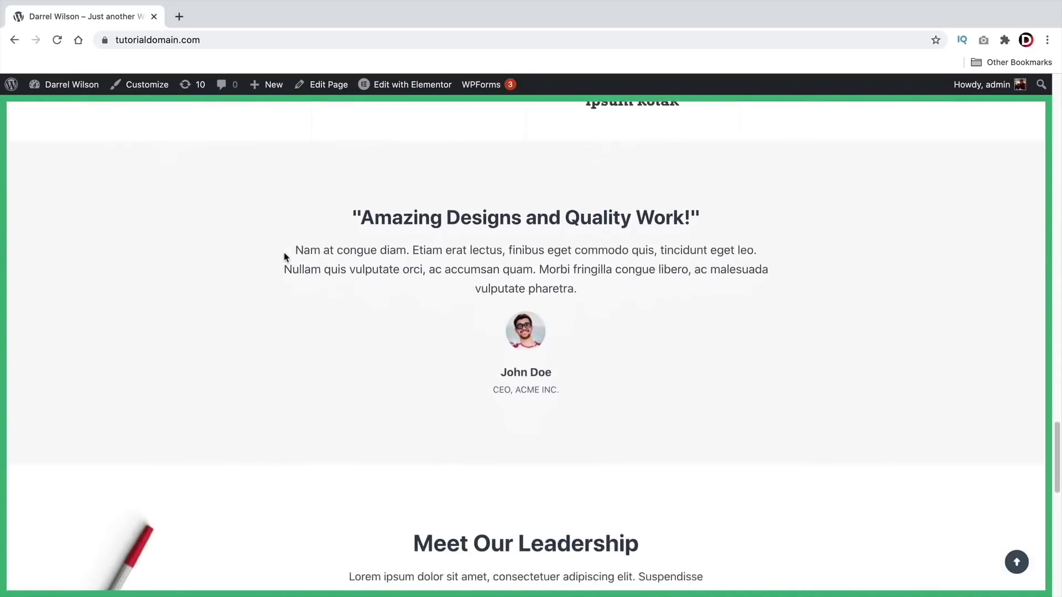
scroll(978, 505, down, 9)
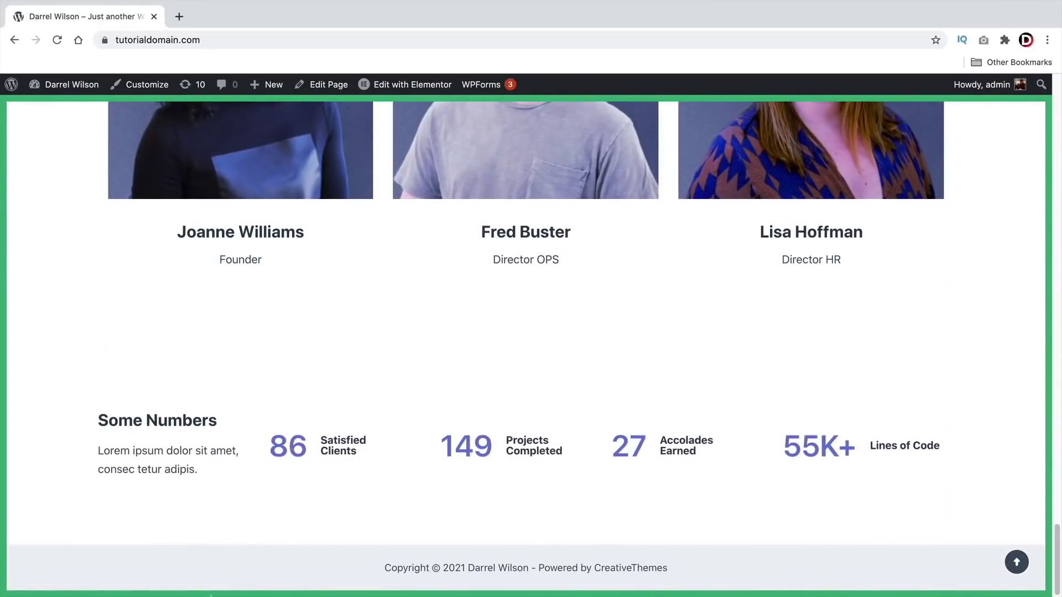
scroll(61, 508, up, 13)
scroll(61, 509, up, 20)
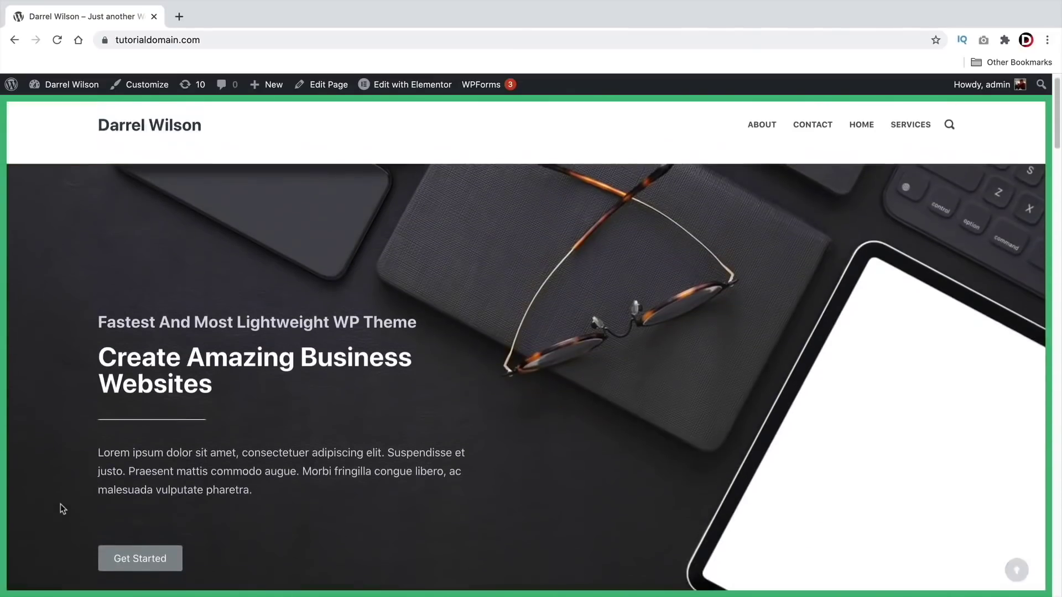
scroll(61, 504, down, 1)
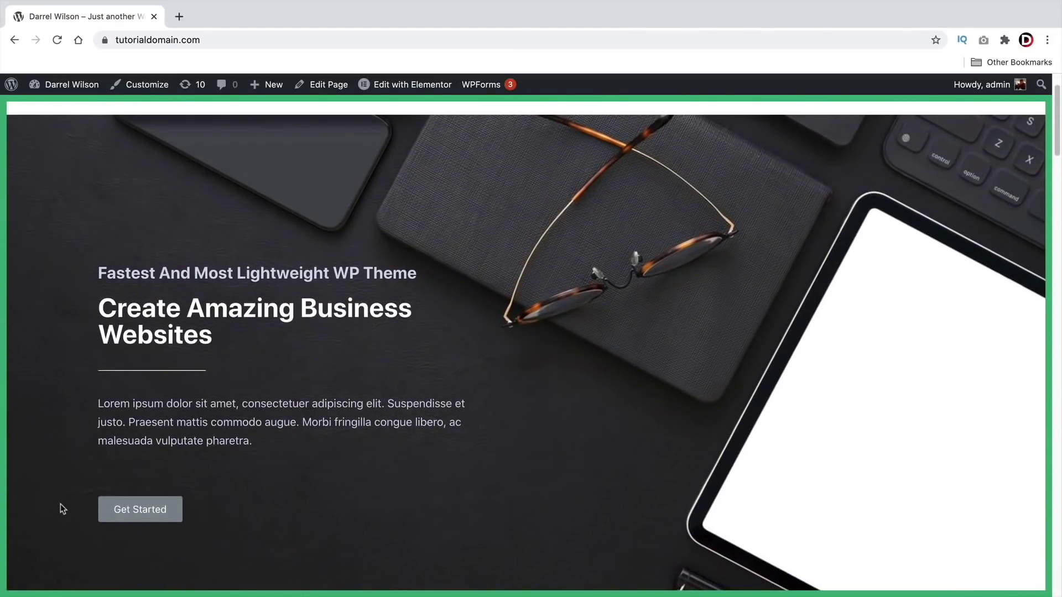
scroll(61, 504, down, 1)
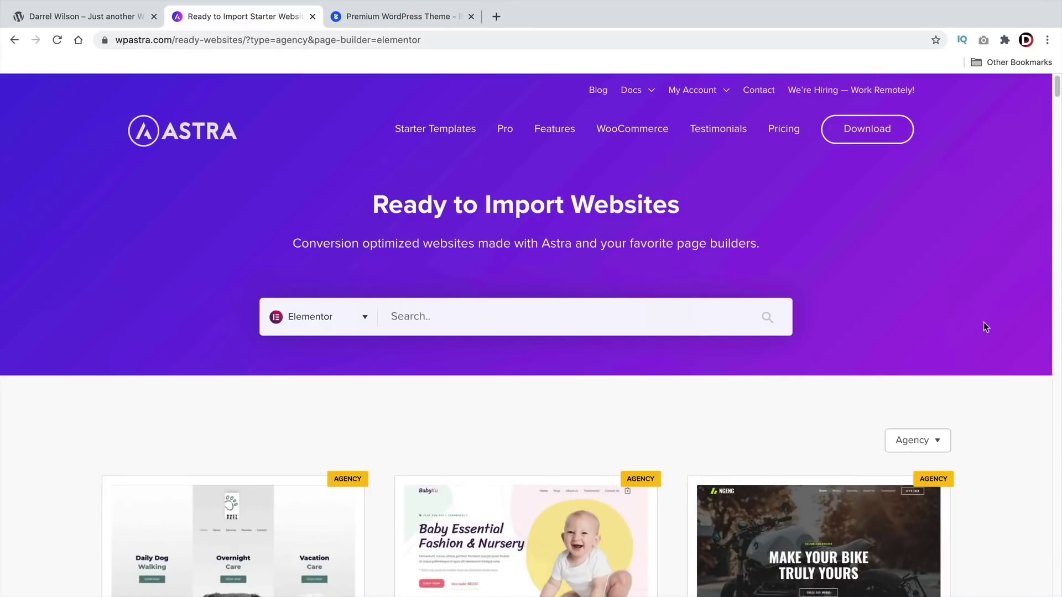
- Browse Astra's ready-to-import Elementor agency websites and switch to the Blocksy PRO page
scroll(981, 325, down, 3)
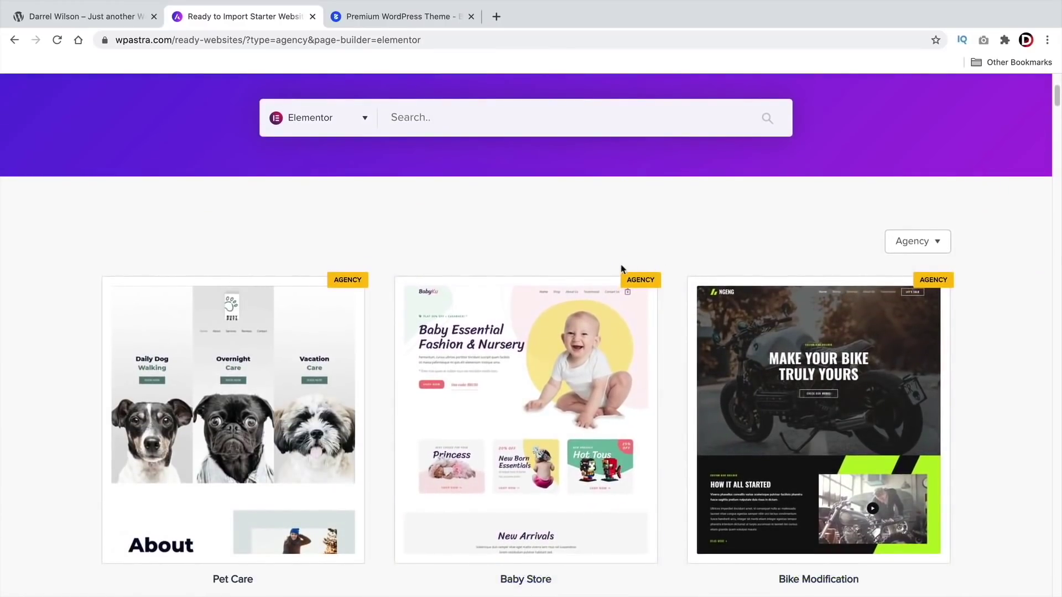
scroll(620, 270, down, 3)
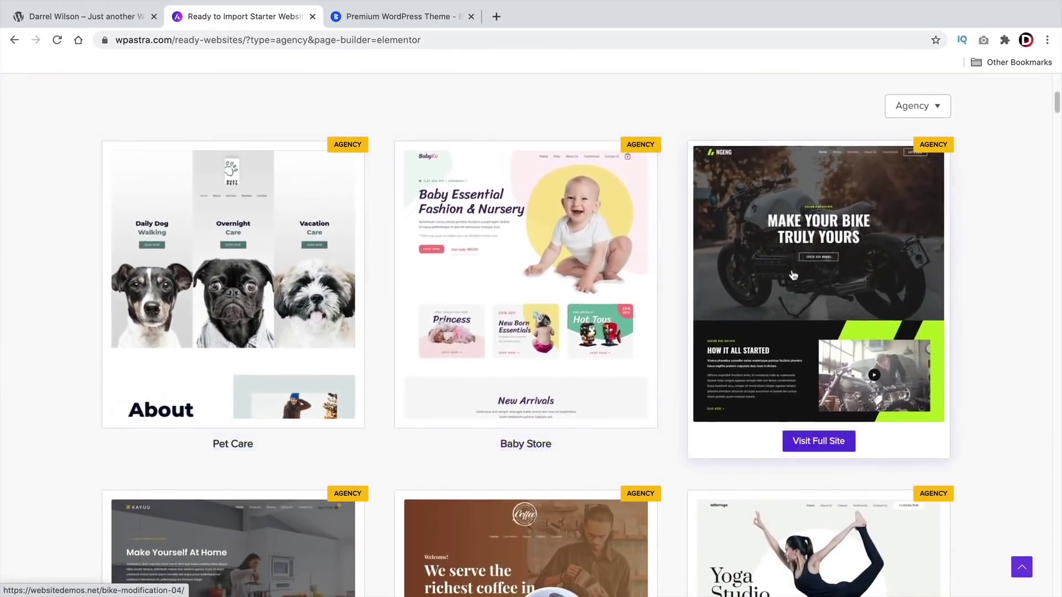
scroll(792, 275, down, 3)
scroll(792, 274, down, 4)
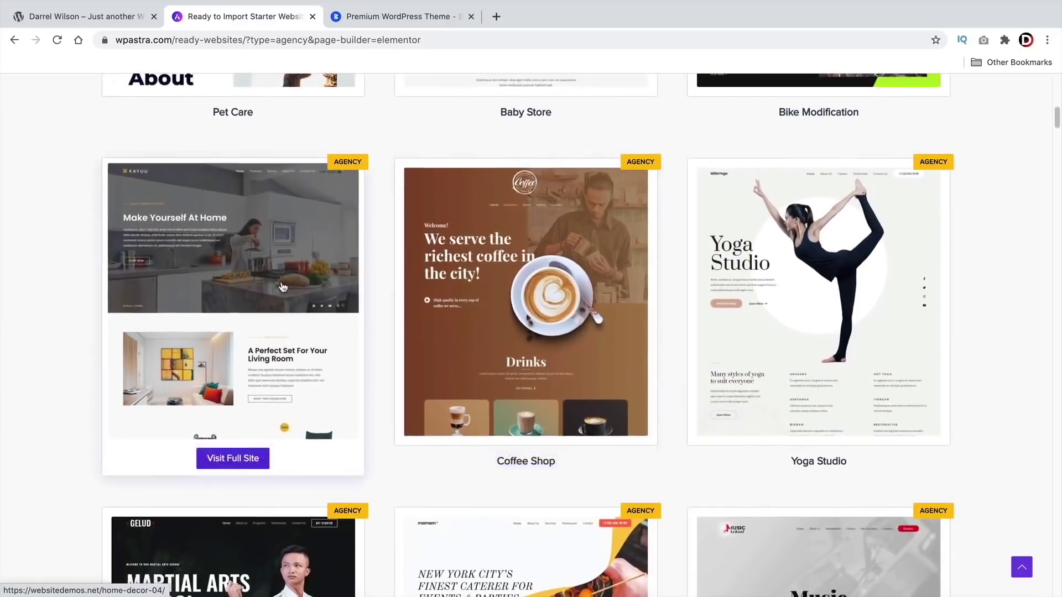
scroll(282, 289, down, 3)
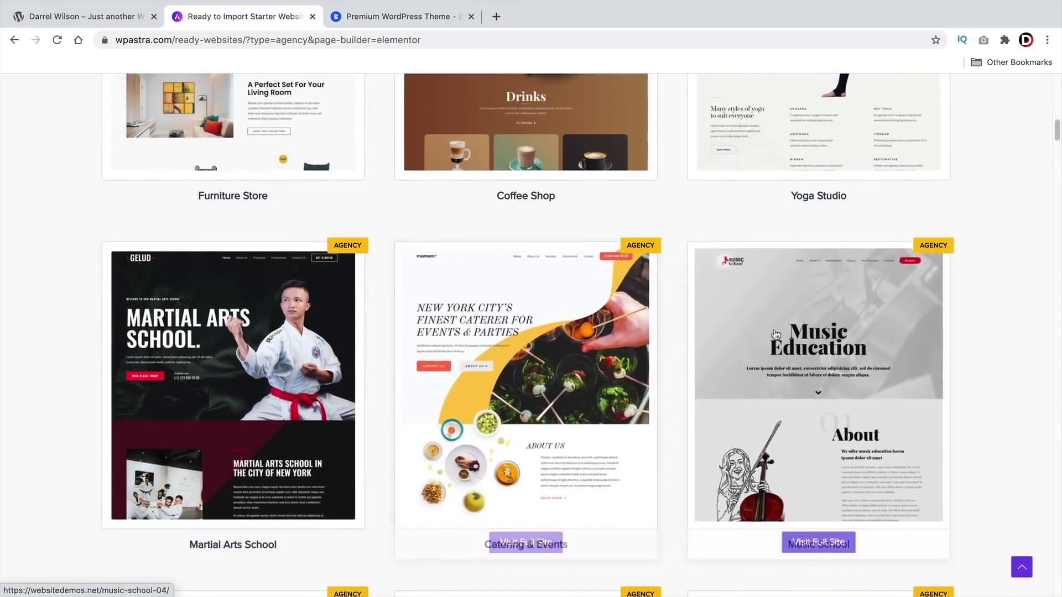
scroll(808, 360, down, 7)
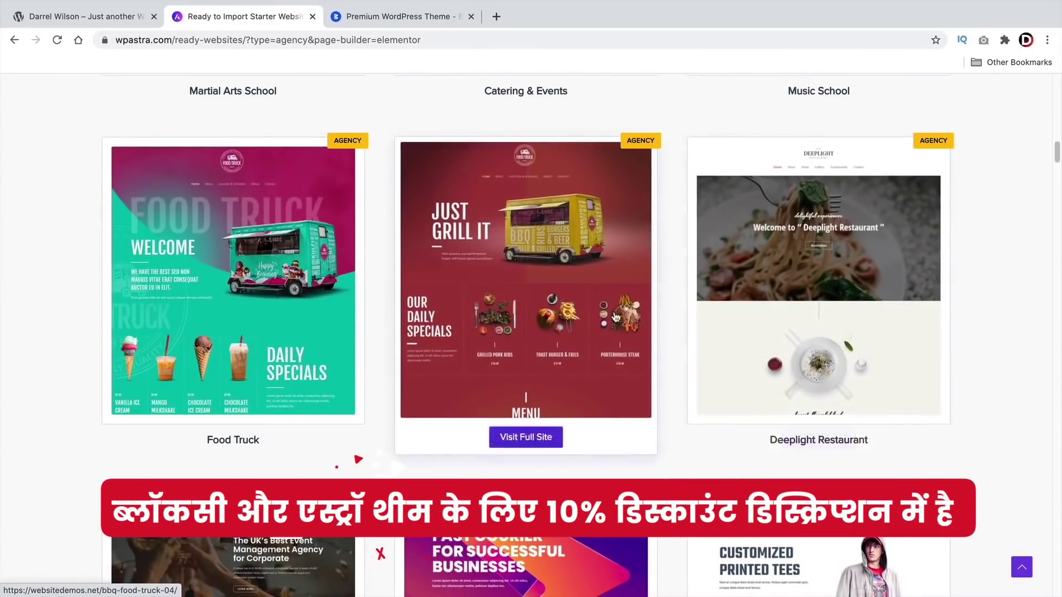
drag(1056, 152, 1041, 123)
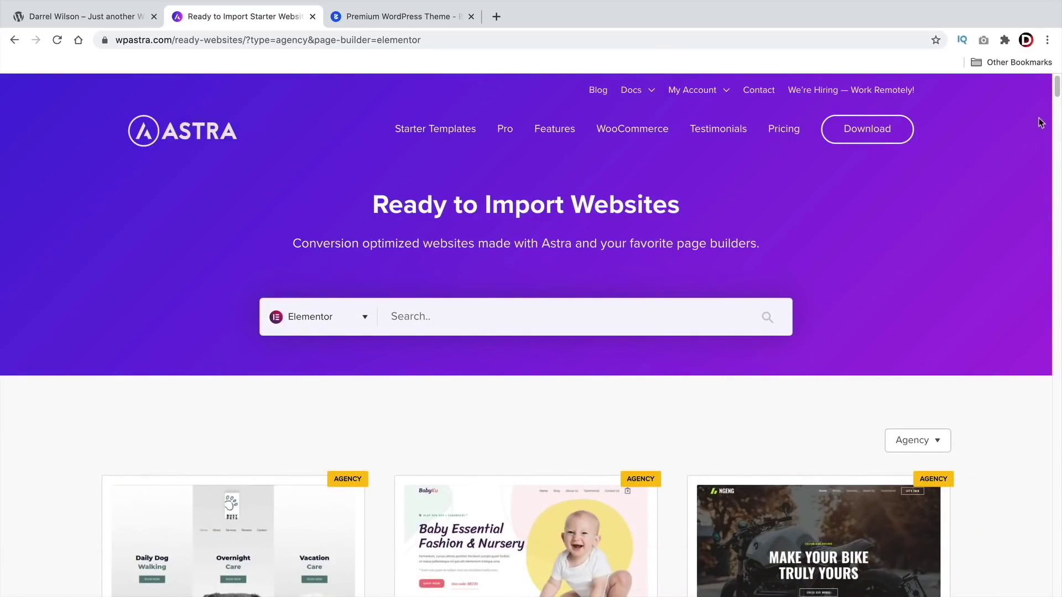
click(395, 23)
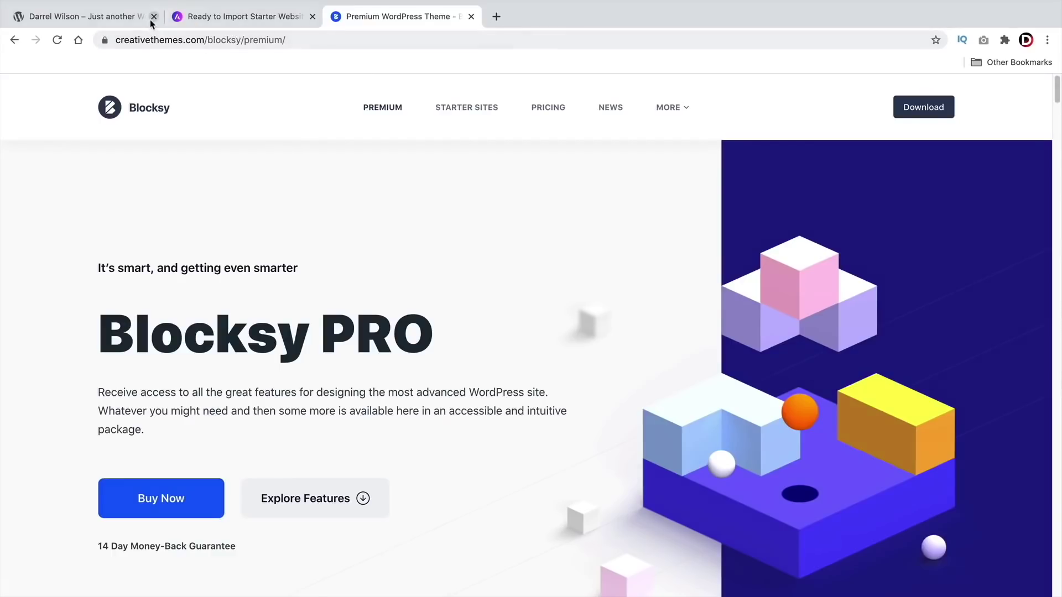
- Check Statista's chart on the worldwide share of mobile website traffic and return to the Home page in Elementor
click(118, 22)
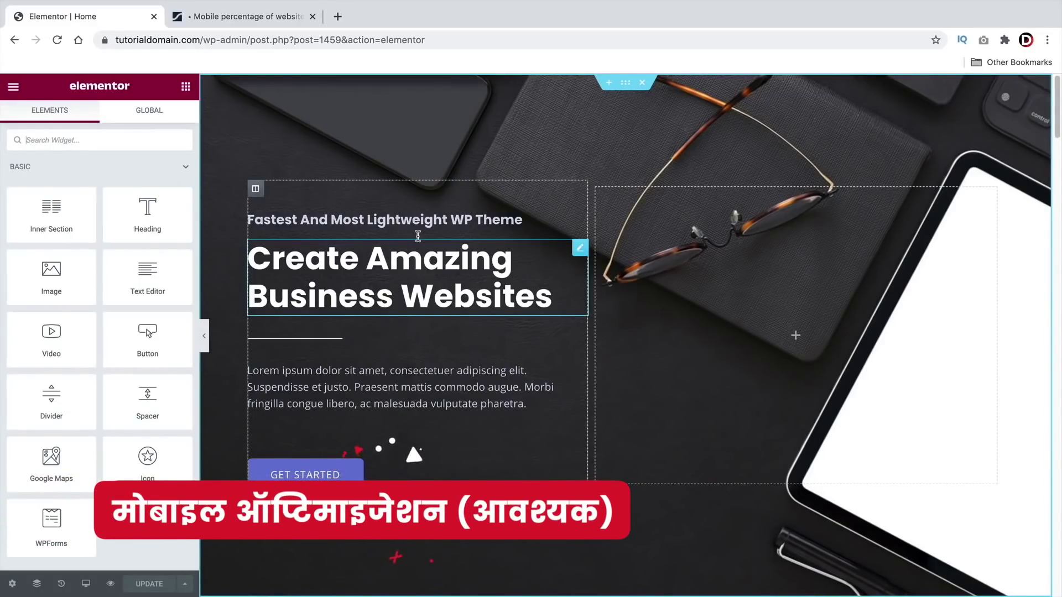
click(244, 16)
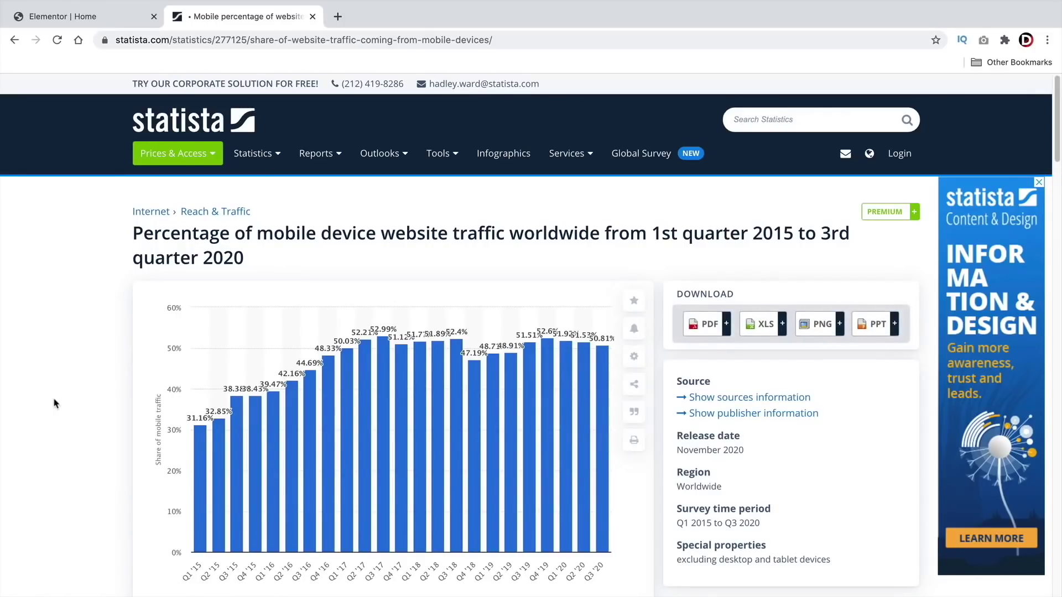
click(78, 17)
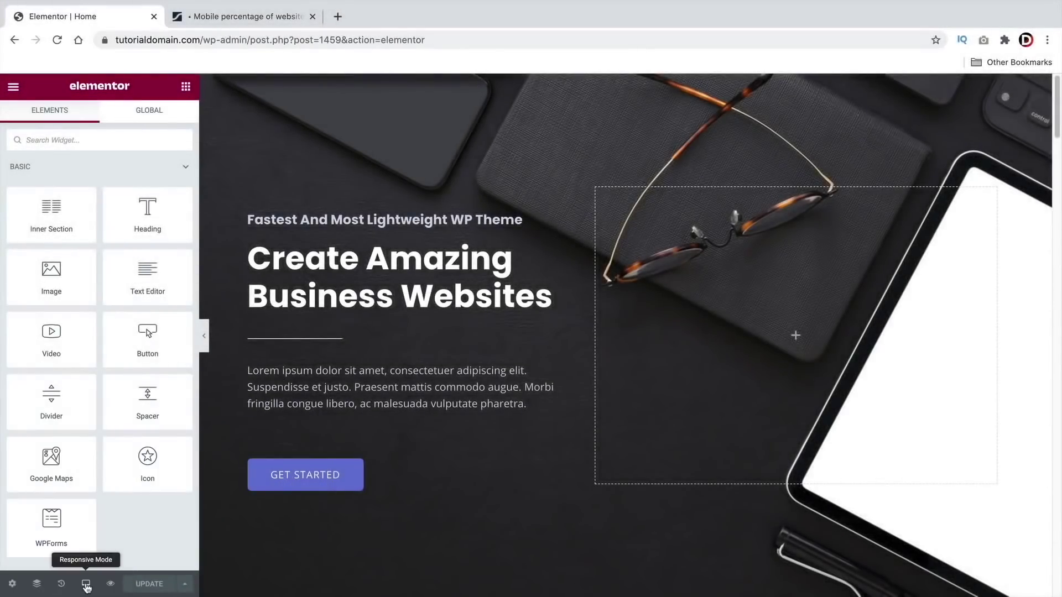
- Preview the Home page at tablet size and examine its hero and service sections
click(86, 585)
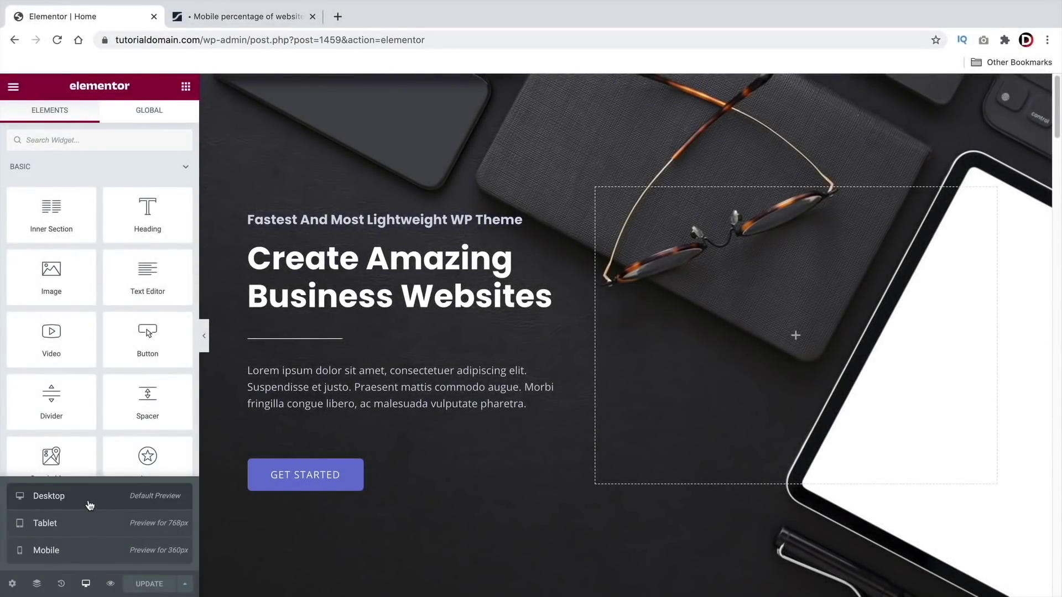
click(95, 532)
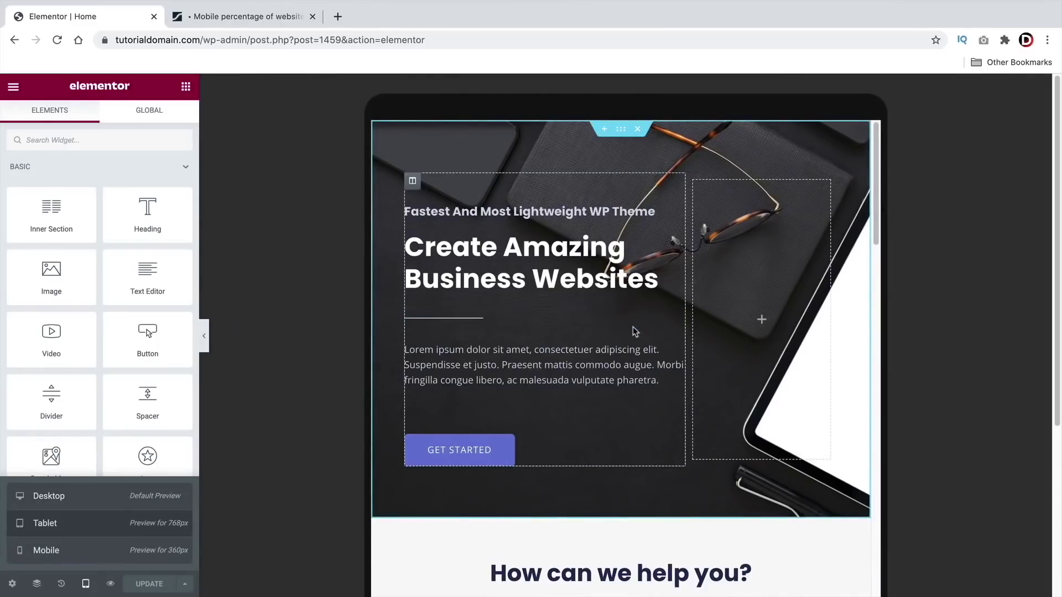
scroll(633, 339, down, 7)
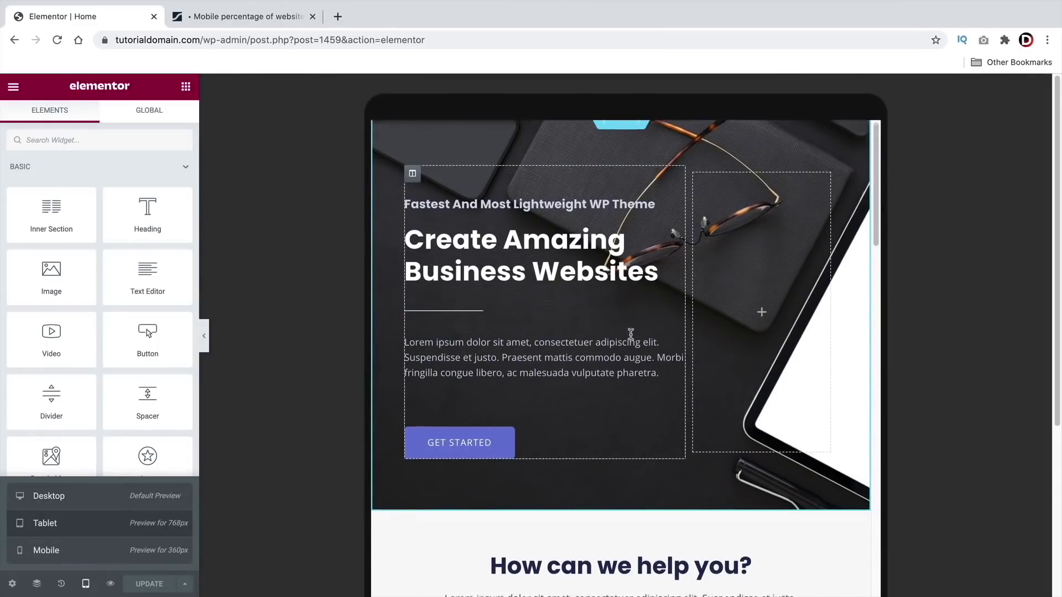
scroll(629, 342, down, 7)
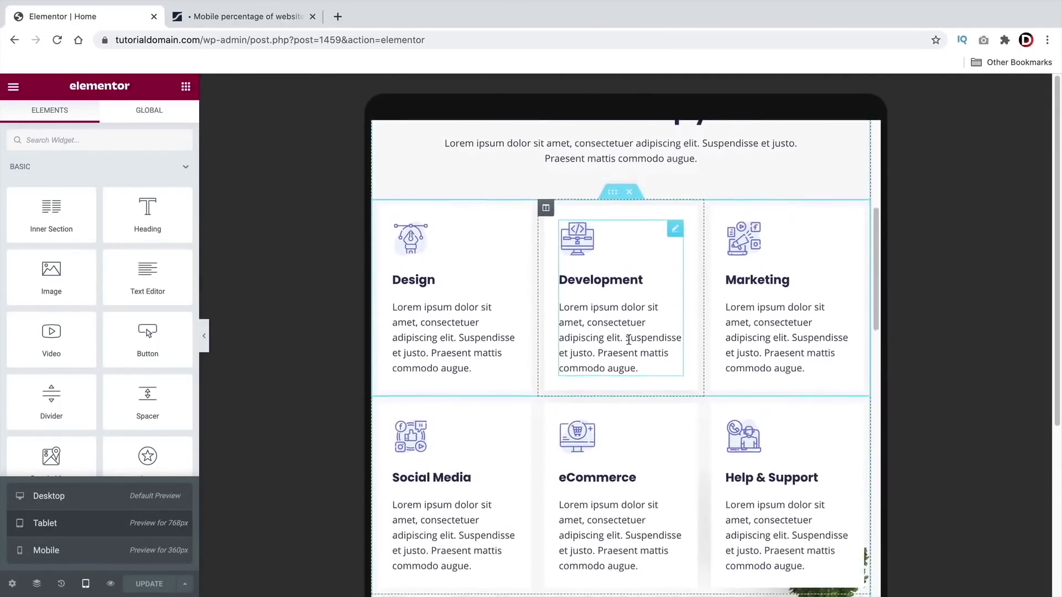
scroll(628, 345, down, 1)
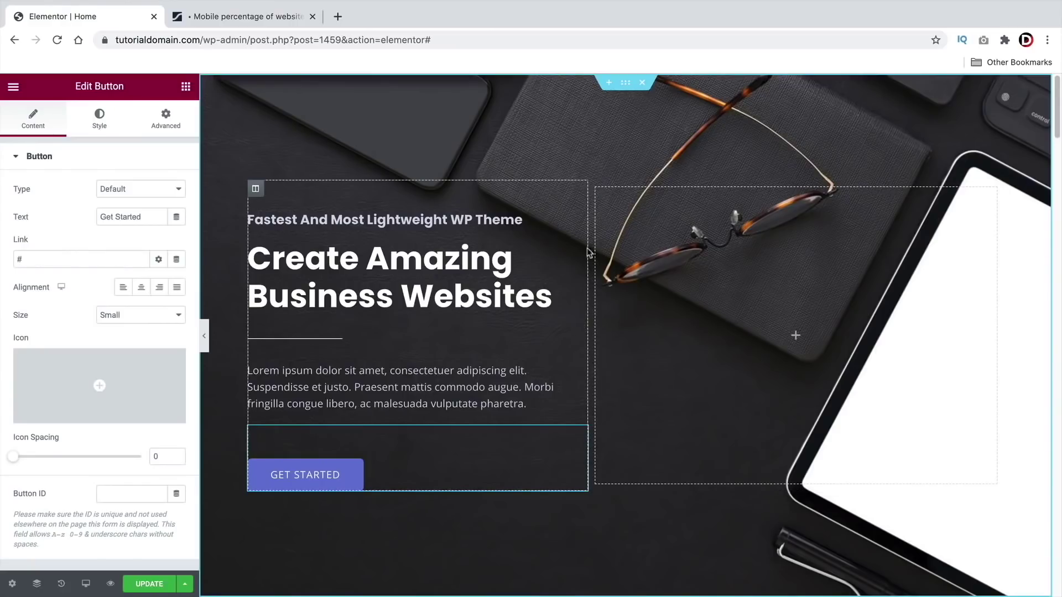
- In tablet view, set the hero heading's font size to 2.7 em and left-align the Get Started button
click(86, 583)
click(78, 526)
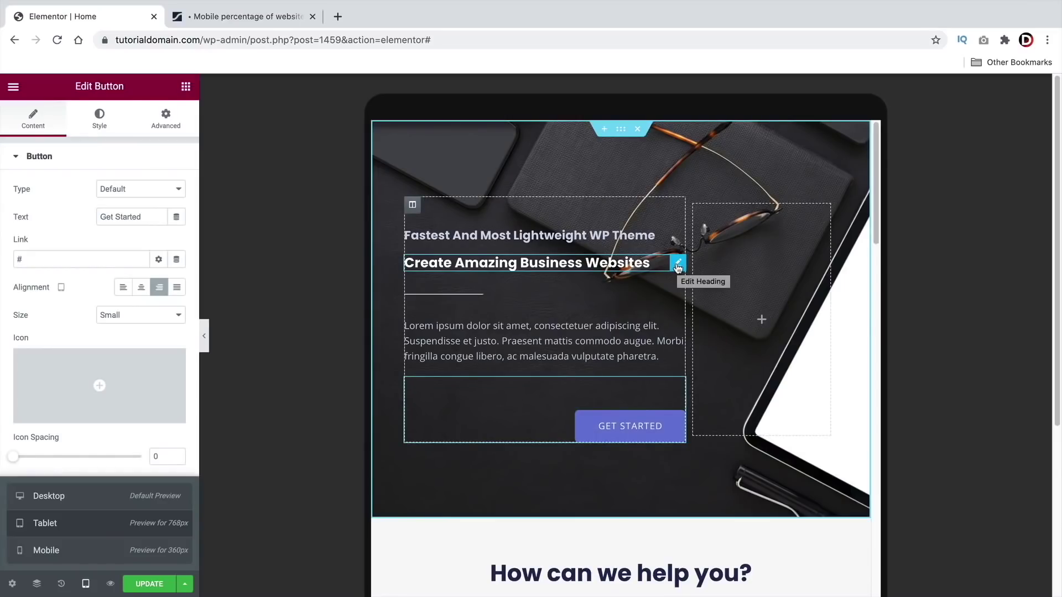
click(678, 266)
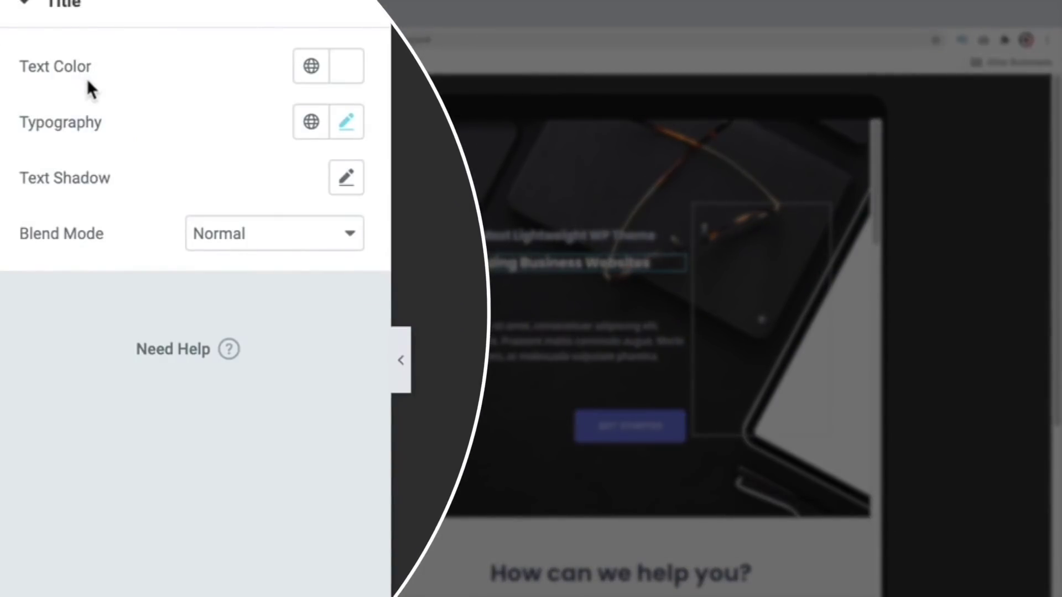
click(348, 123)
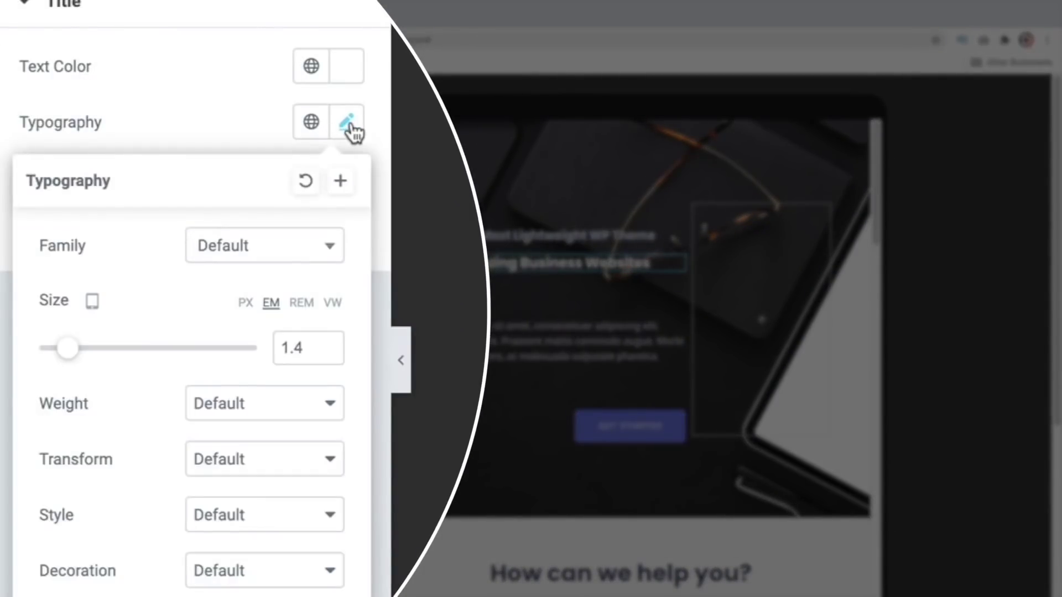
click(92, 303)
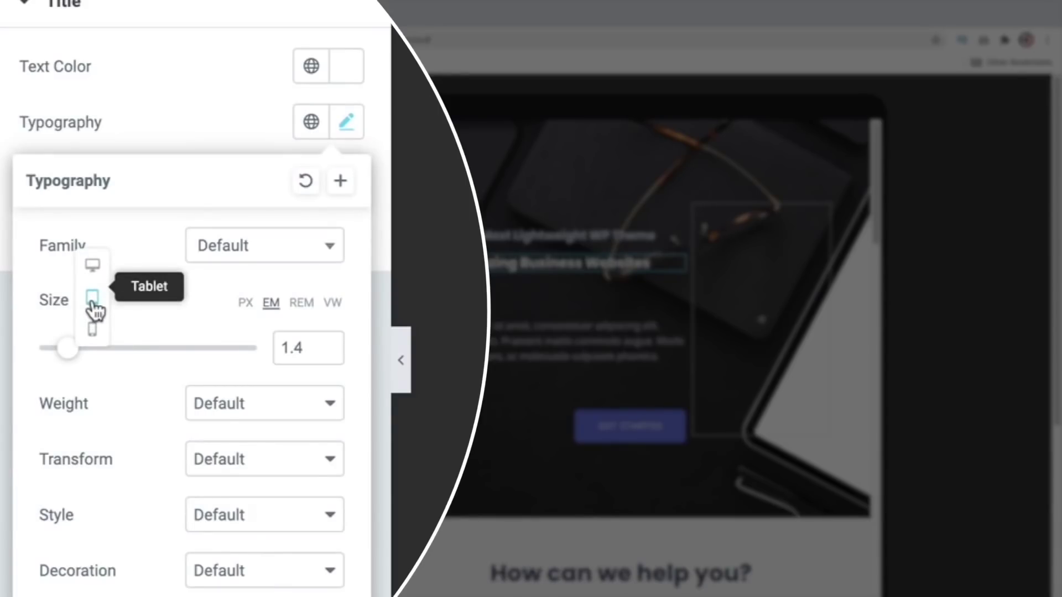
click(92, 299)
drag(66, 354, 101, 358)
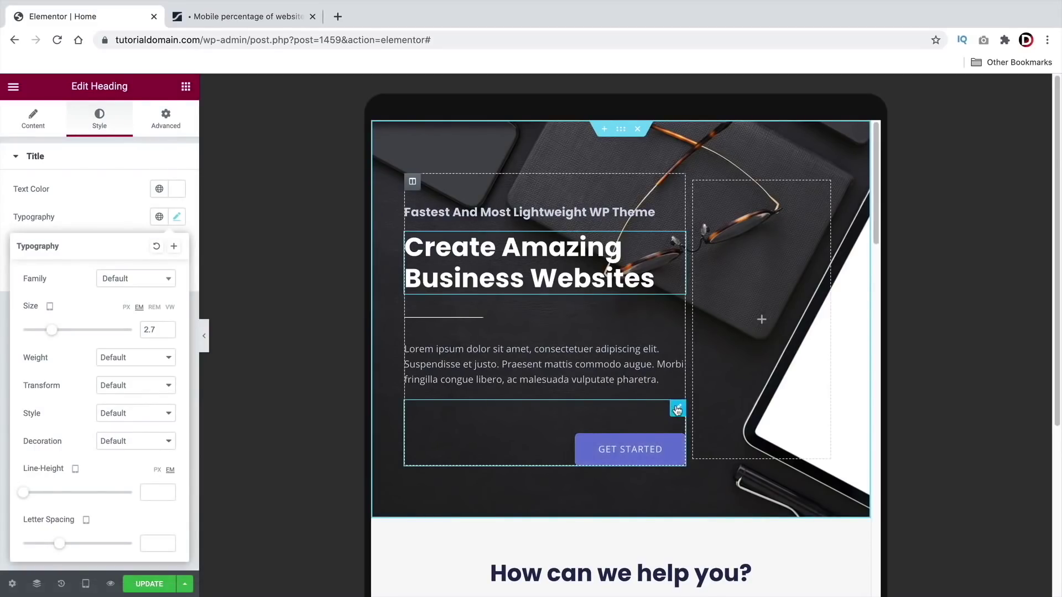
click(678, 412)
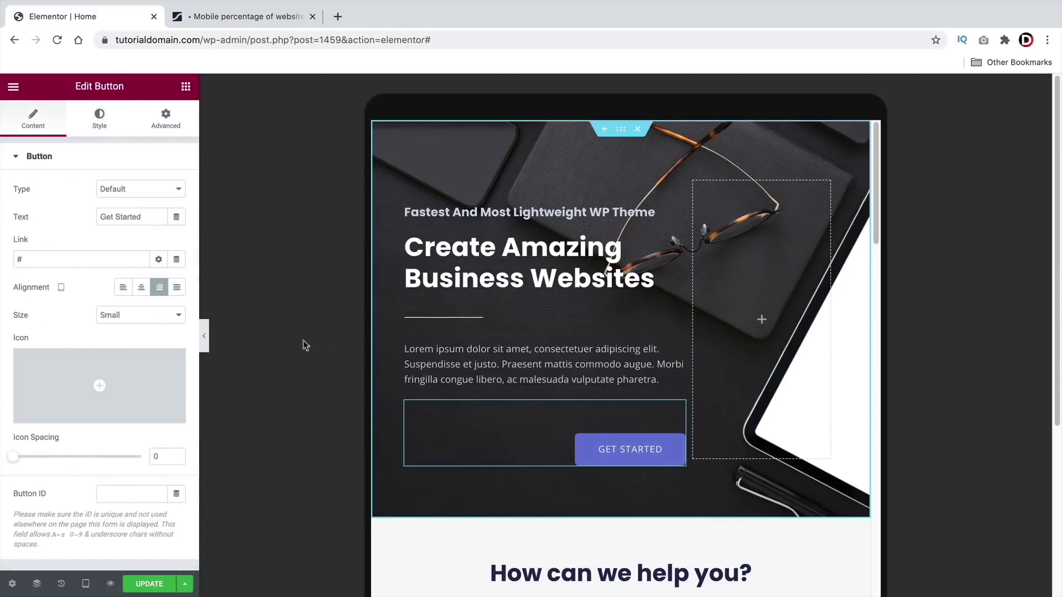
click(123, 288)
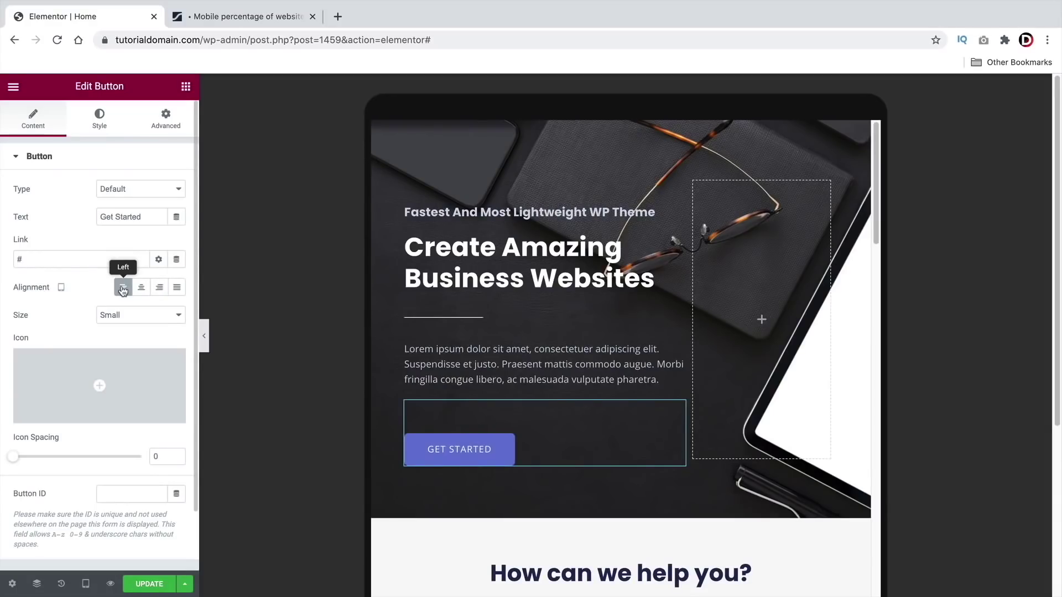
- Set the Design column's tablet padding to 21 px and its margin to 0 on all sides
scroll(410, 370, down, 4)
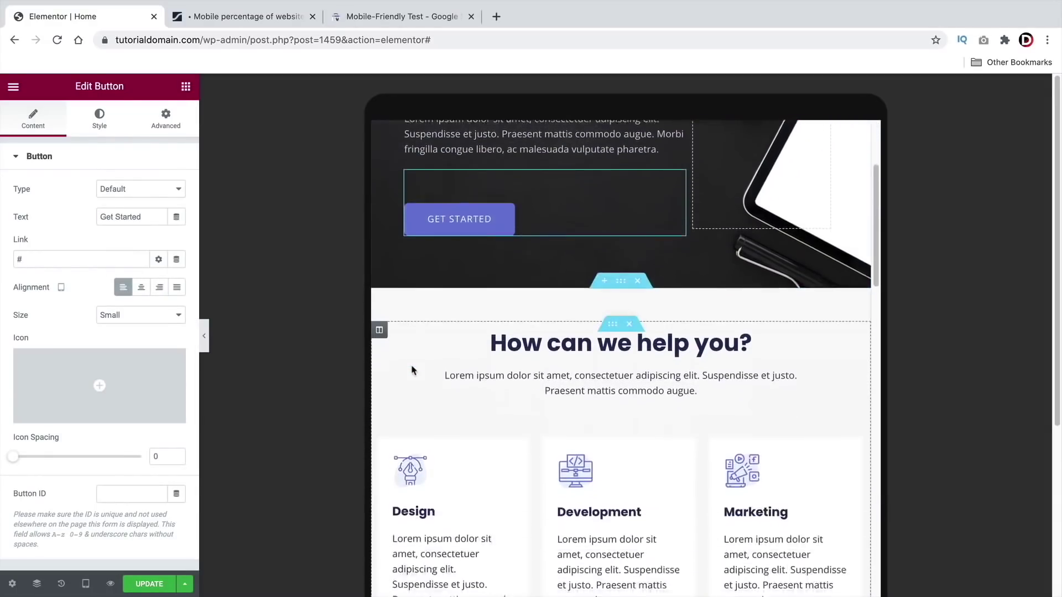
scroll(410, 371, down, 5)
scroll(534, 303, up, 1)
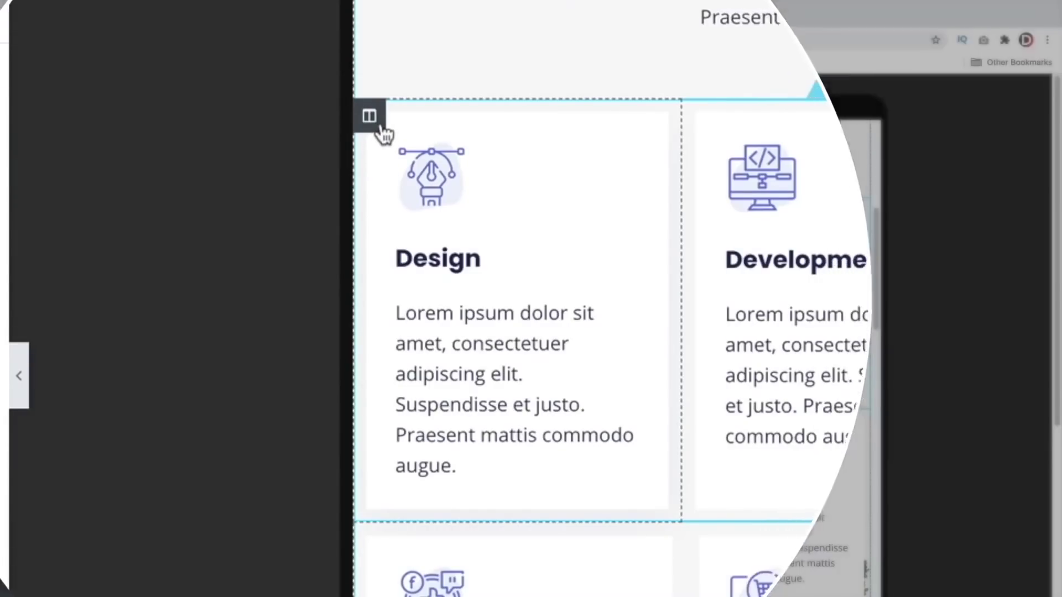
click(380, 128)
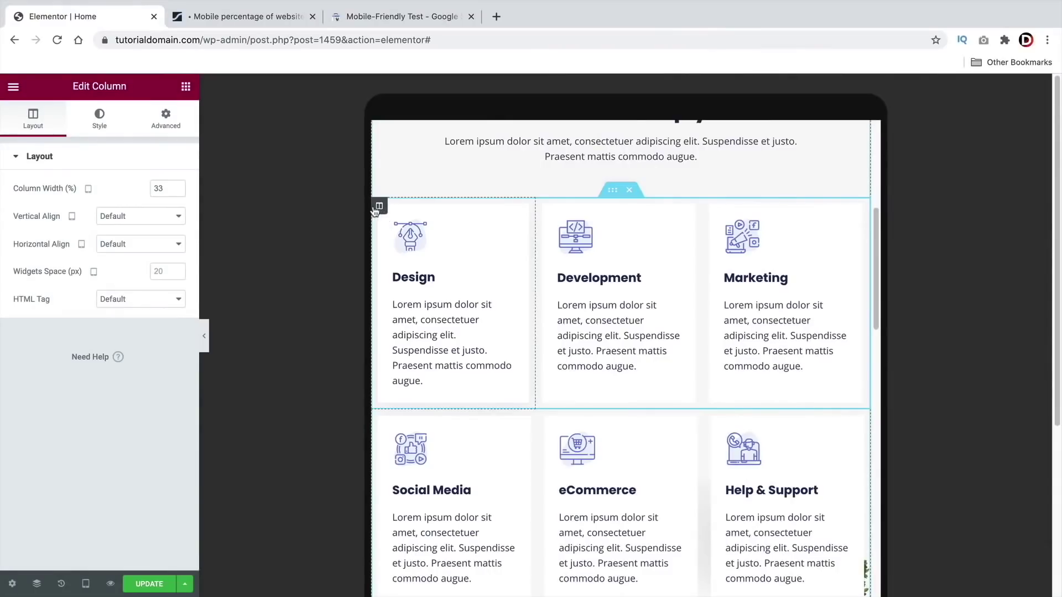
click(168, 121)
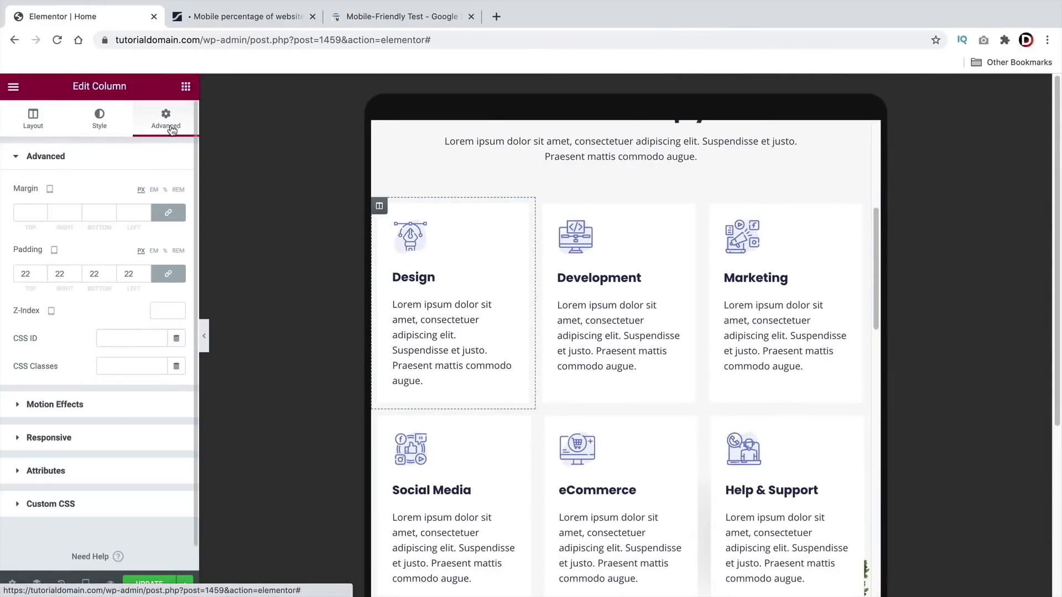
click(54, 249)
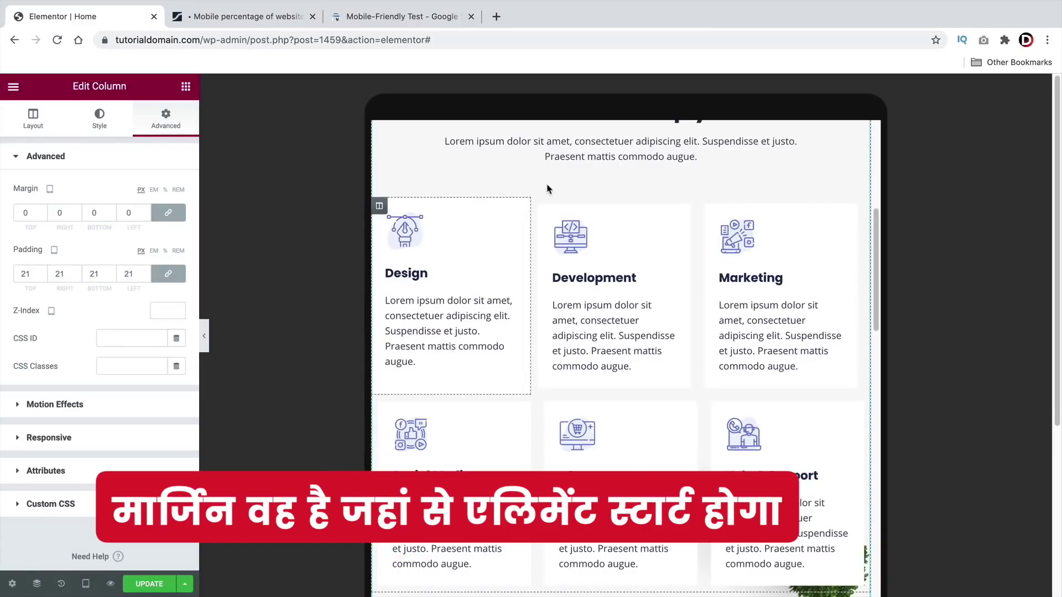
- Unlink the Design column's tablet margins and set the left margin to 10 px
click(159, 213)
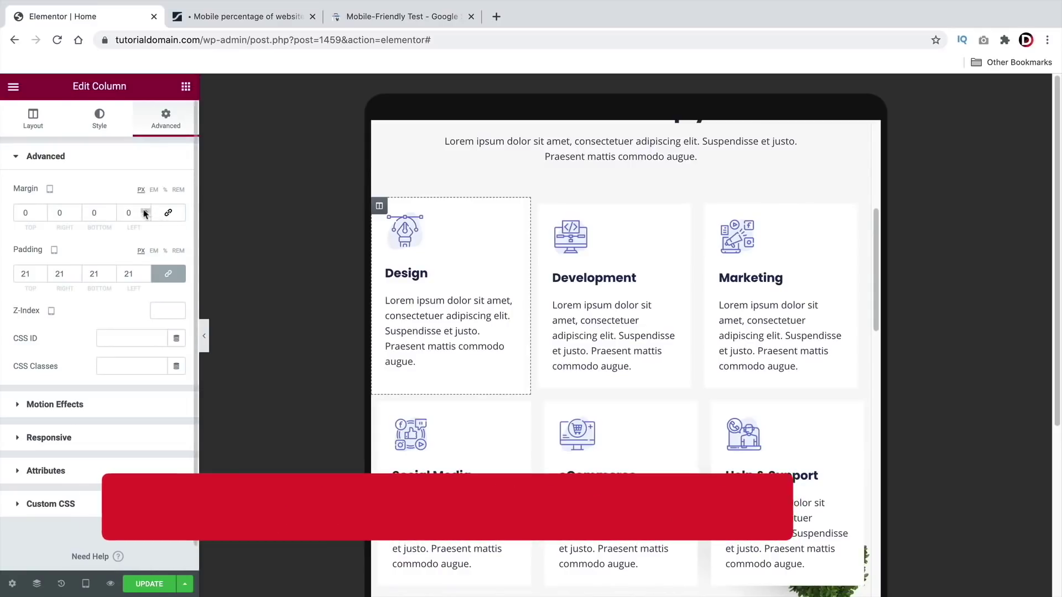
click(144, 210)
click(144, 211)
click(145, 210)
click(145, 211)
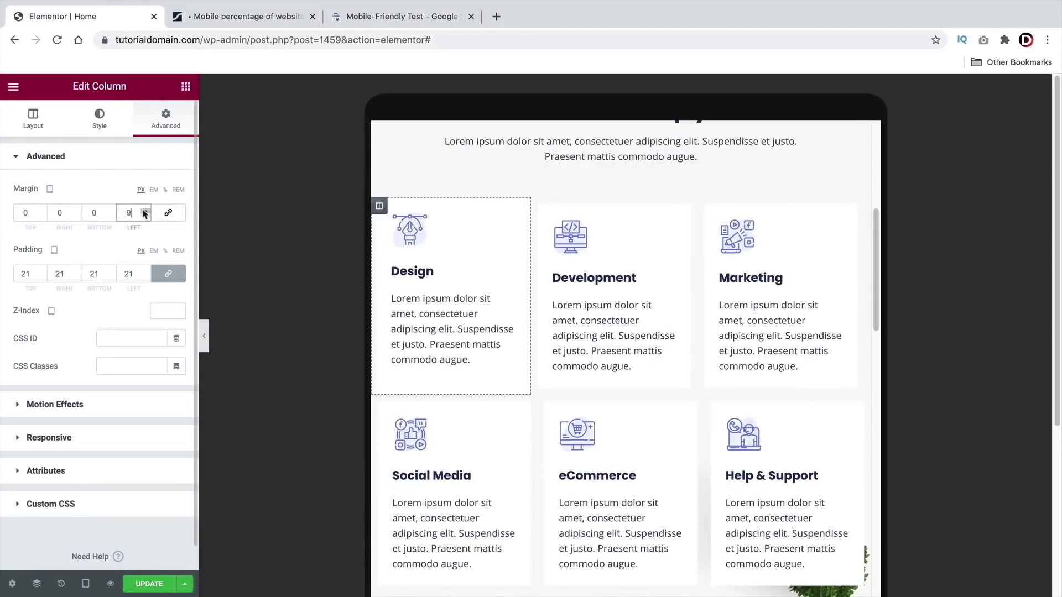
click(144, 211)
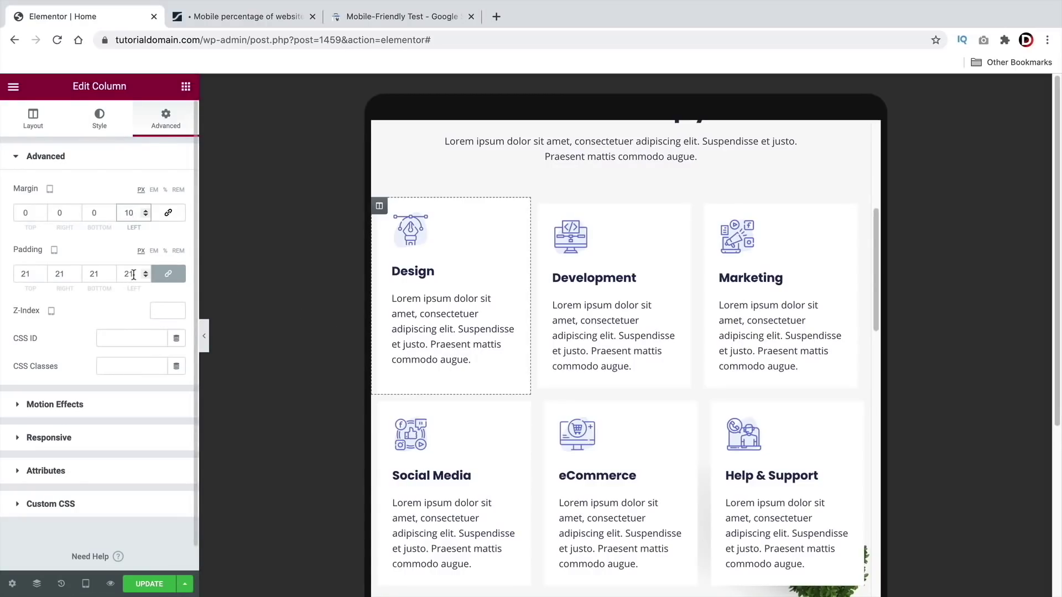
click(460, 470)
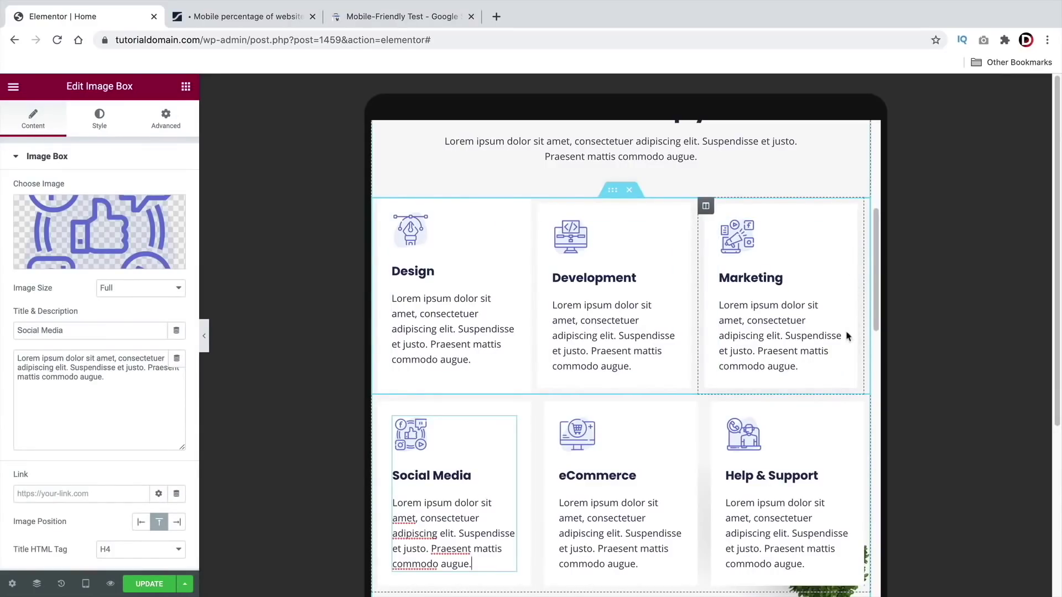
- Hide the image strip column above Why Choose Us on tablet and mobile
scroll(663, 332, down, 6)
click(542, 269)
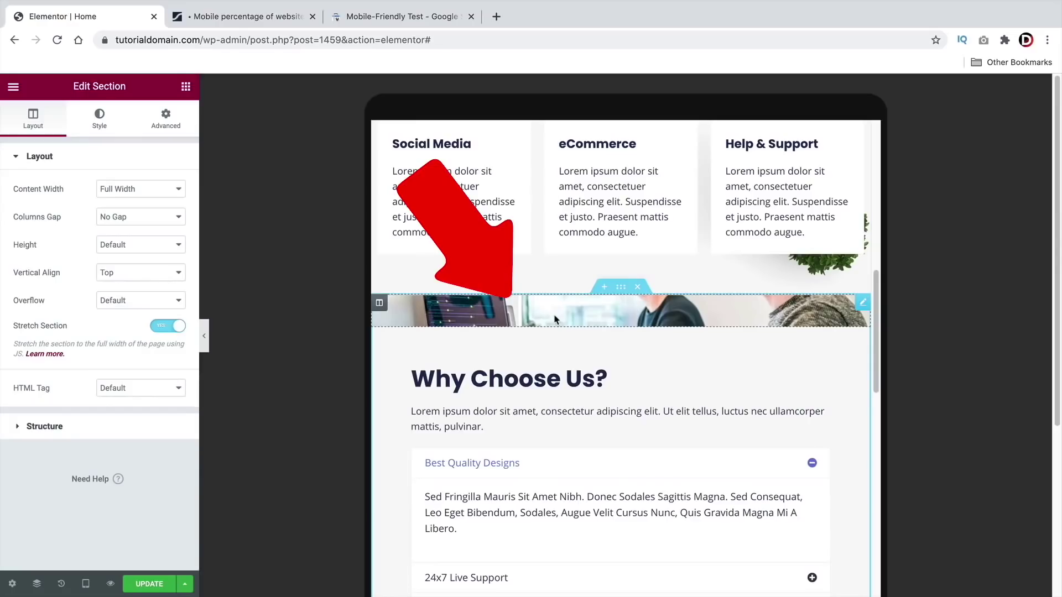
scroll(655, 327, down, 1)
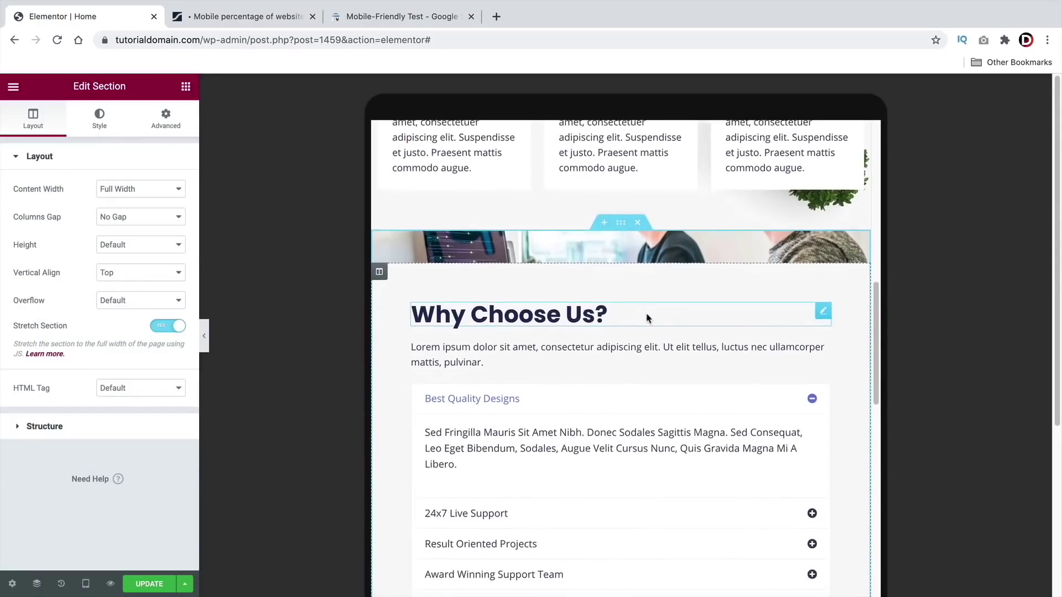
scroll(644, 315, up, 1)
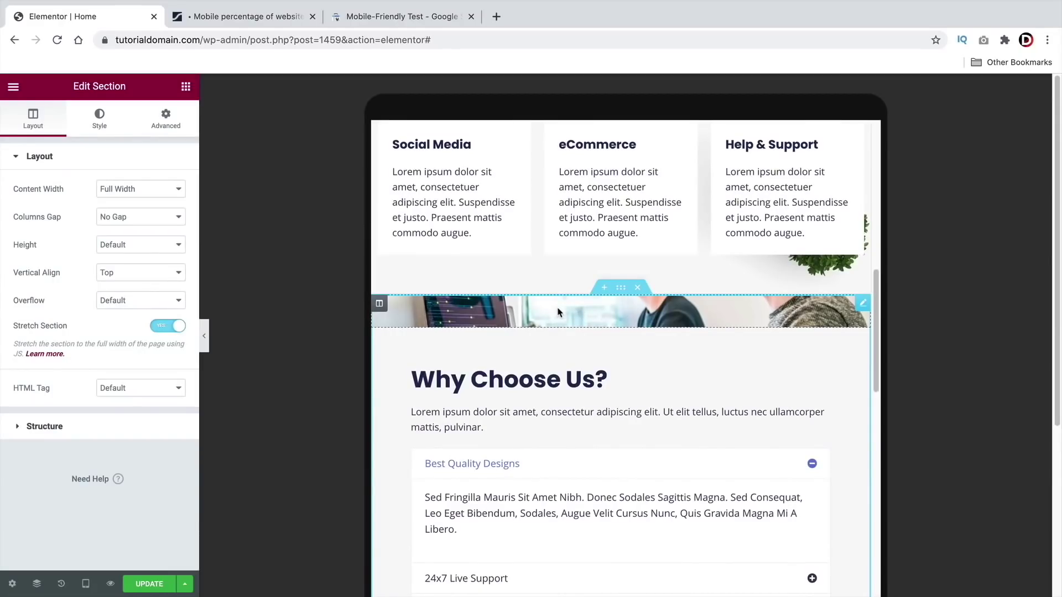
click(380, 306)
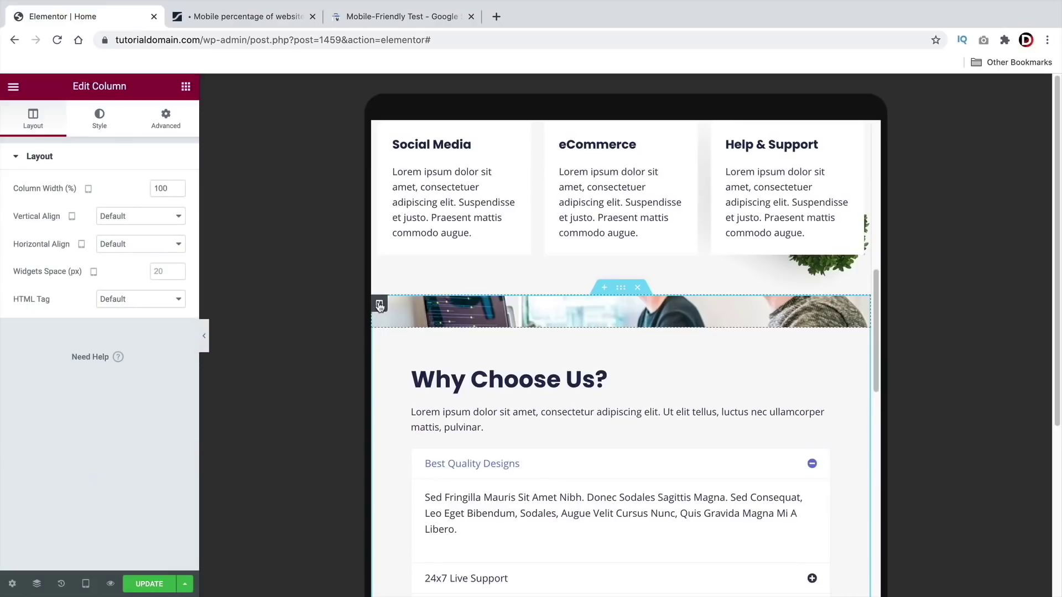
click(165, 122)
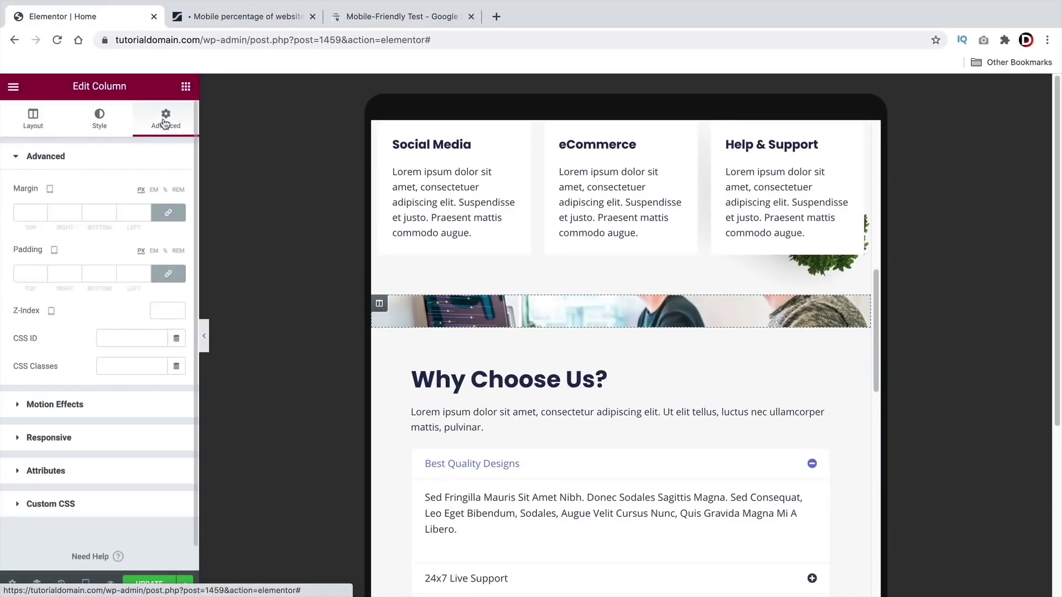
click(76, 437)
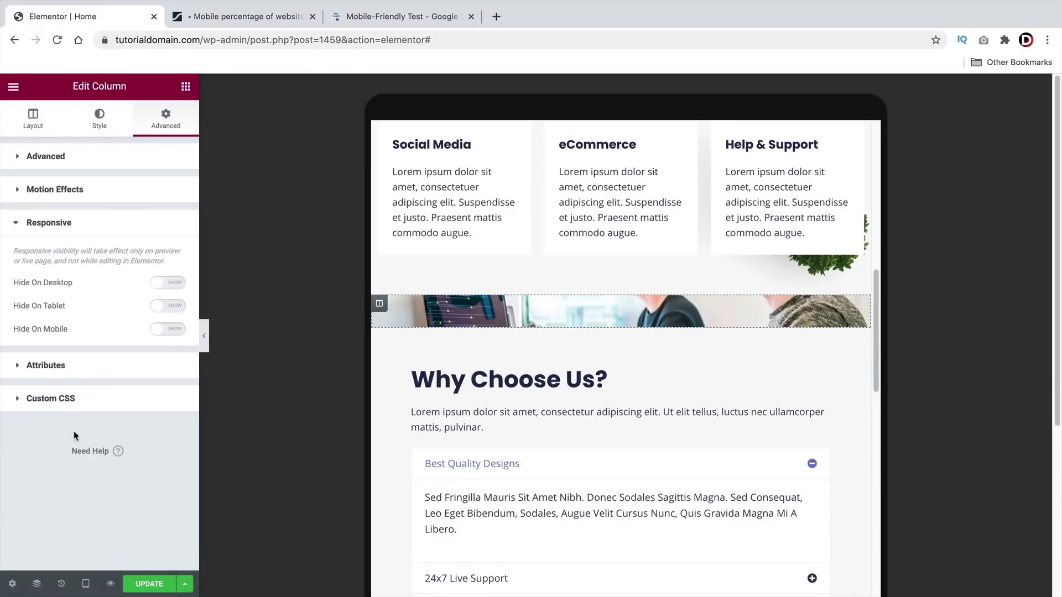
click(174, 308)
click(170, 330)
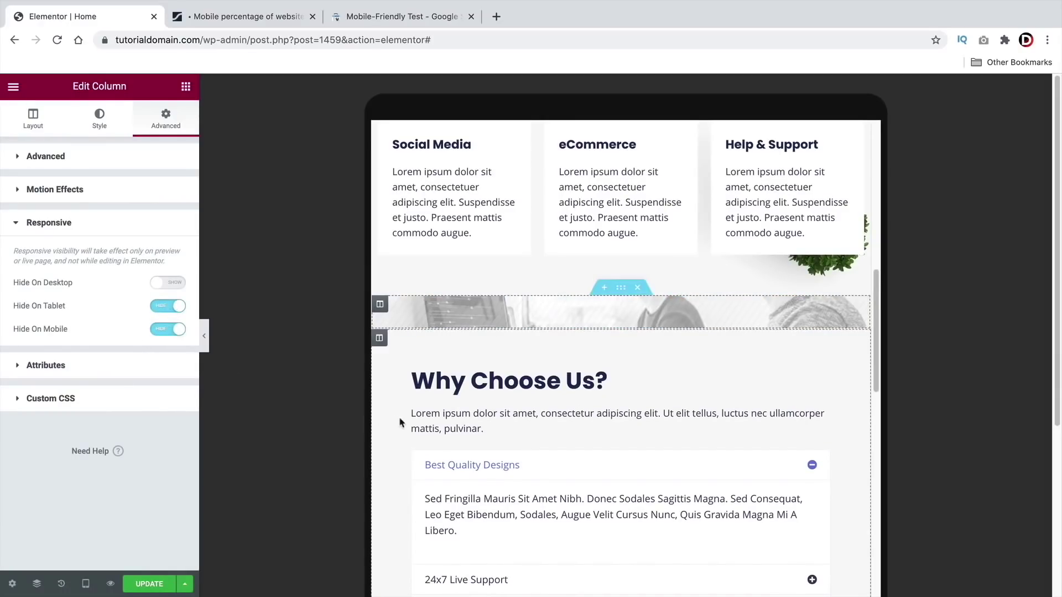
- Review the home page's tablet layout from the Why Choose Us section to the footer and back to the hero
scroll(480, 421, down, 5)
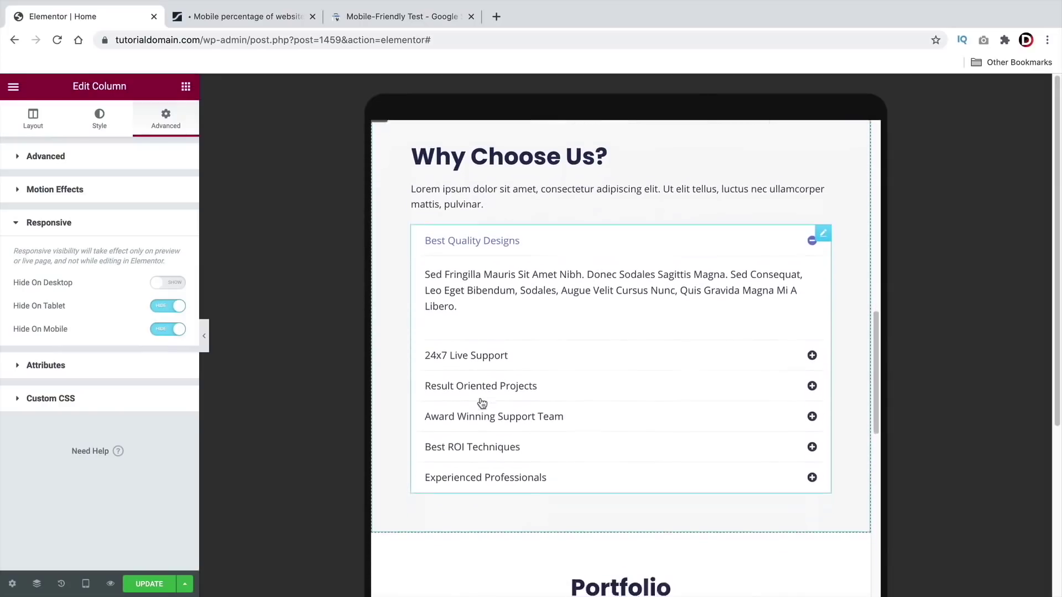
scroll(481, 403, down, 10)
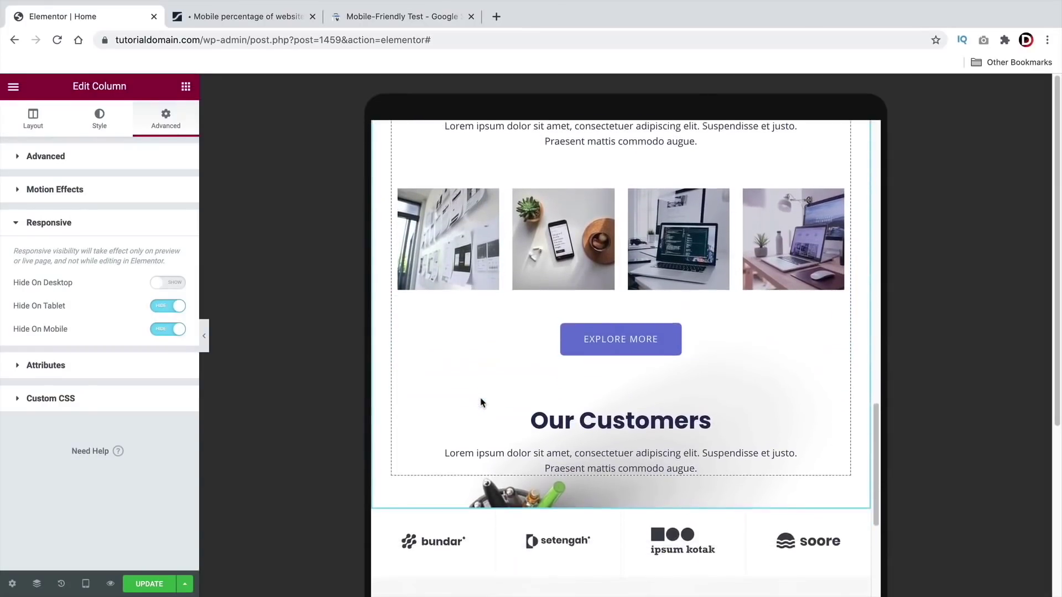
scroll(481, 402, down, 7)
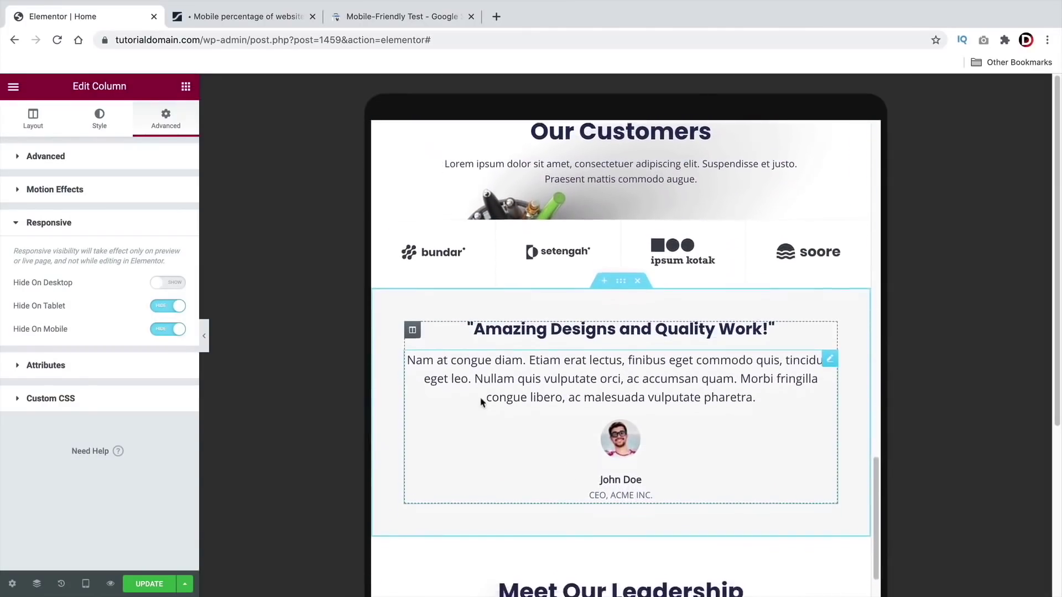
scroll(481, 402, down, 9)
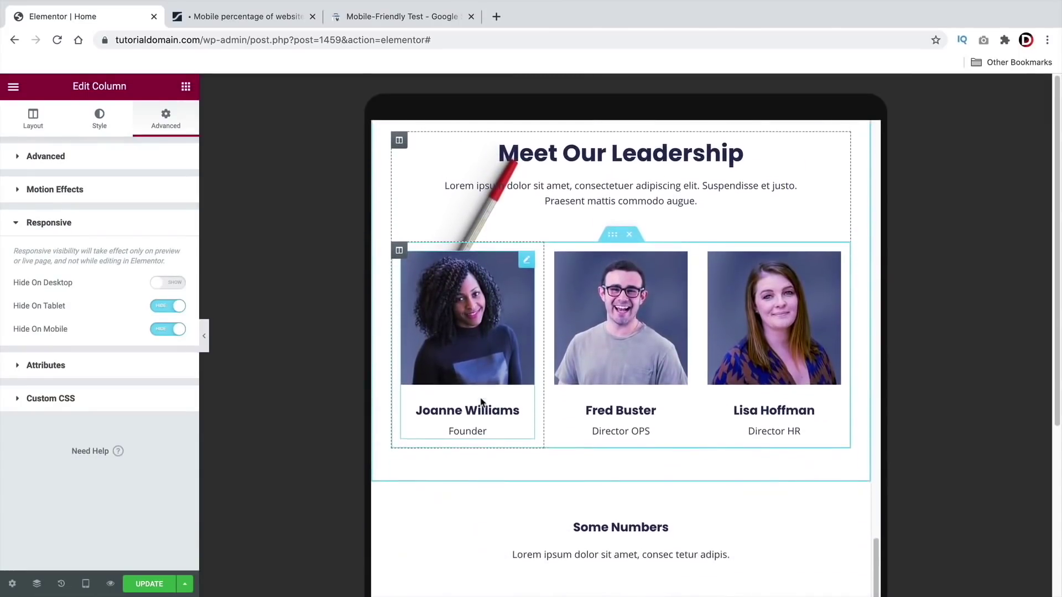
scroll(480, 401, down, 2)
scroll(481, 402, up, 4)
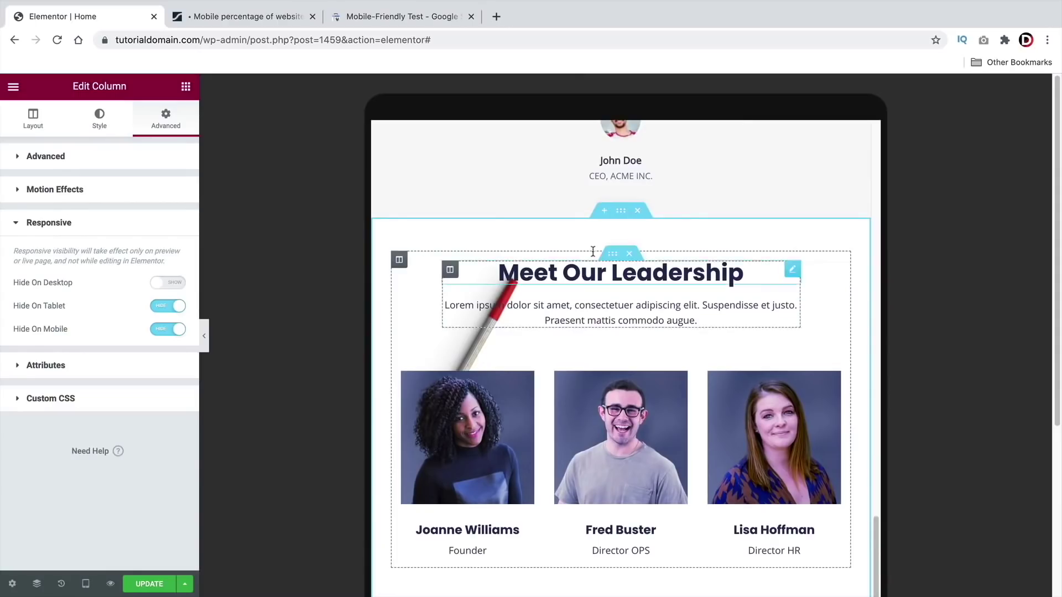
click(622, 213)
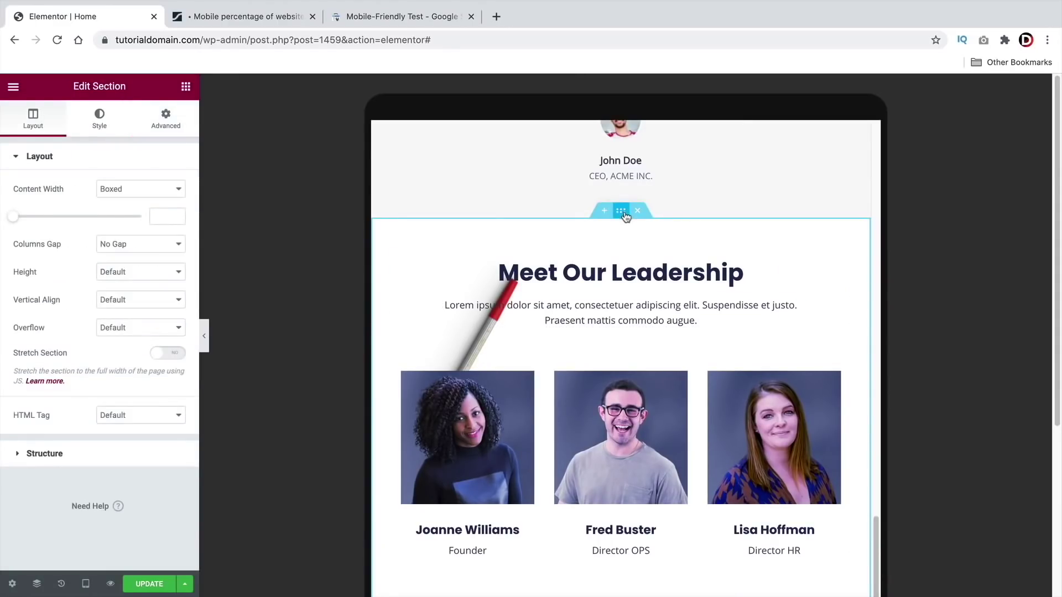
scroll(605, 312, down, 5)
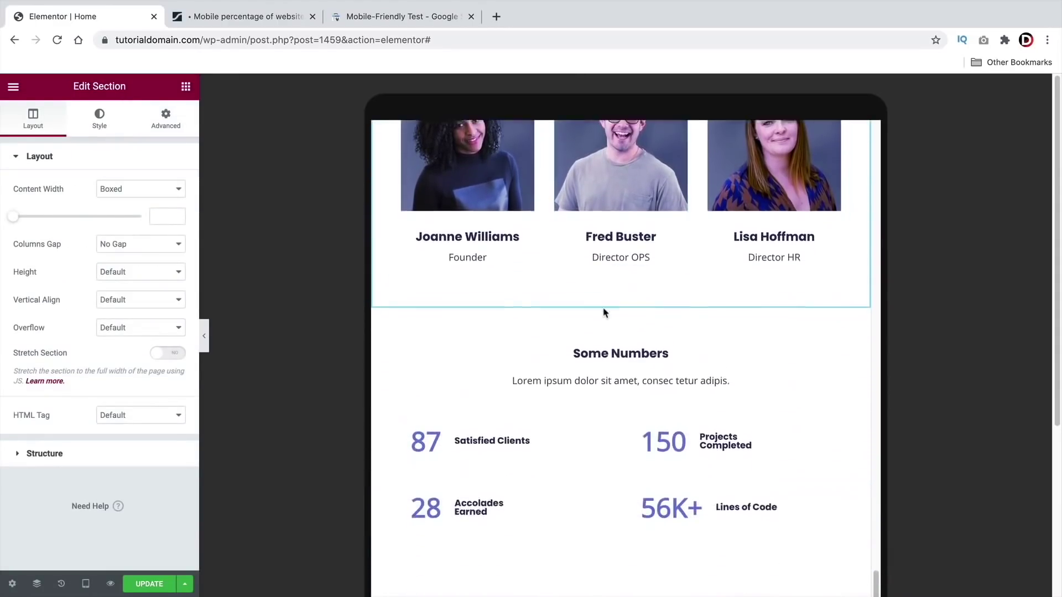
scroll(605, 312, down, 10)
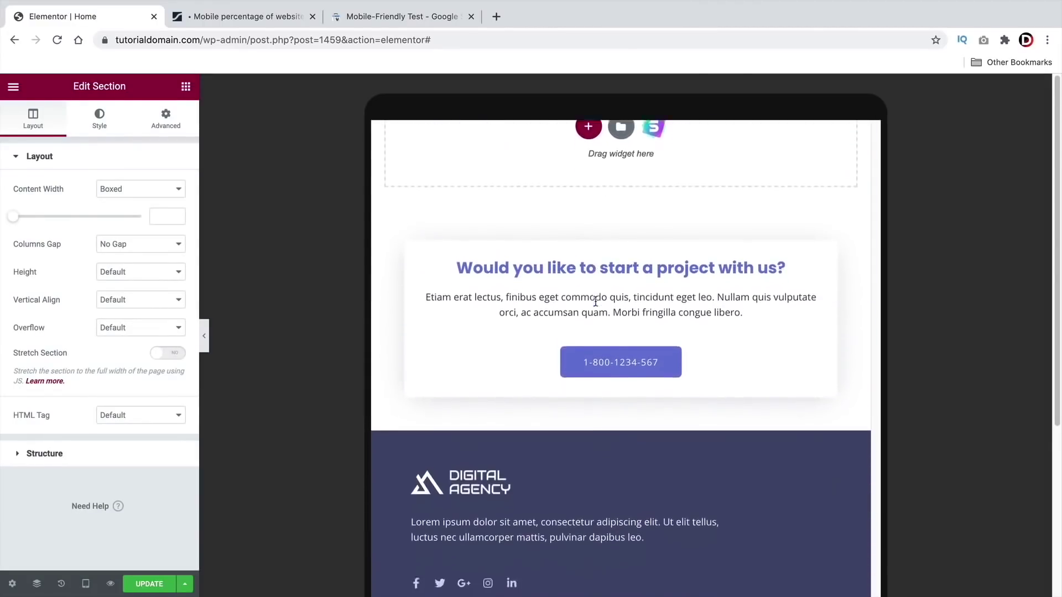
scroll(553, 434, up, 12)
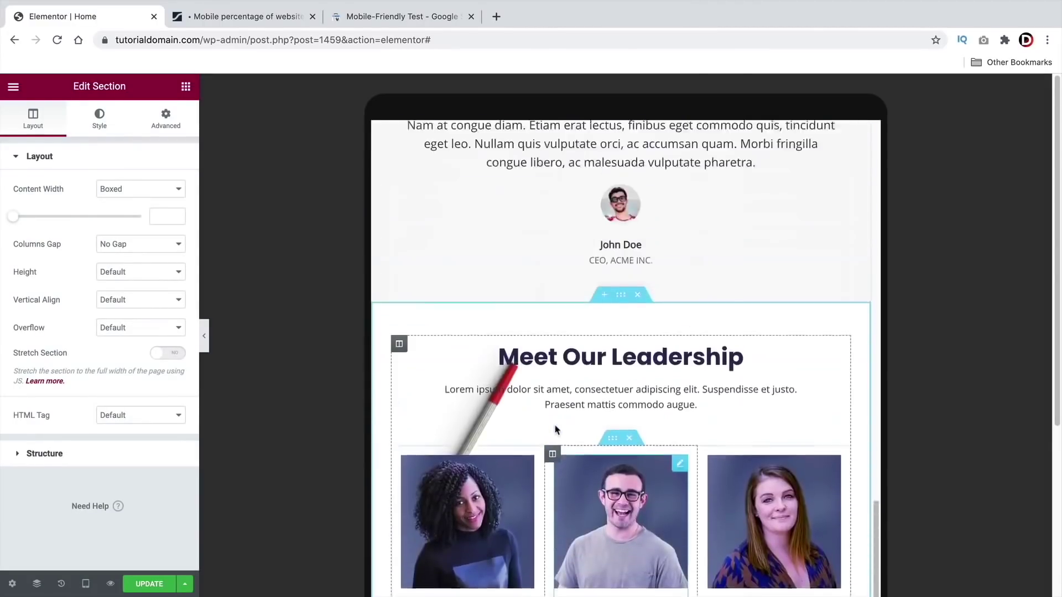
scroll(556, 431, up, 20)
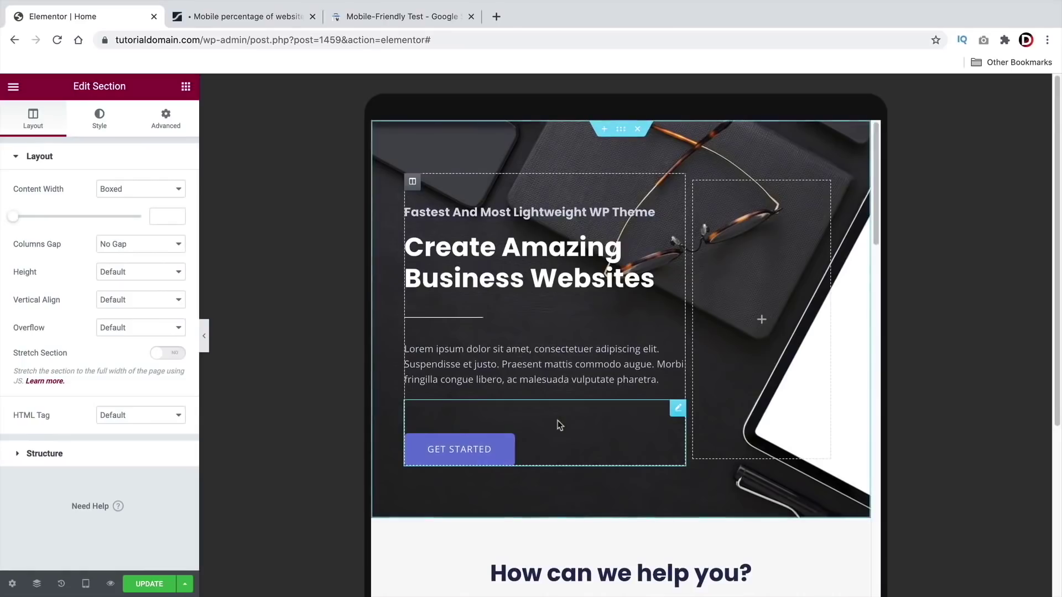
- Update the home page and open its live version
click(151, 585)
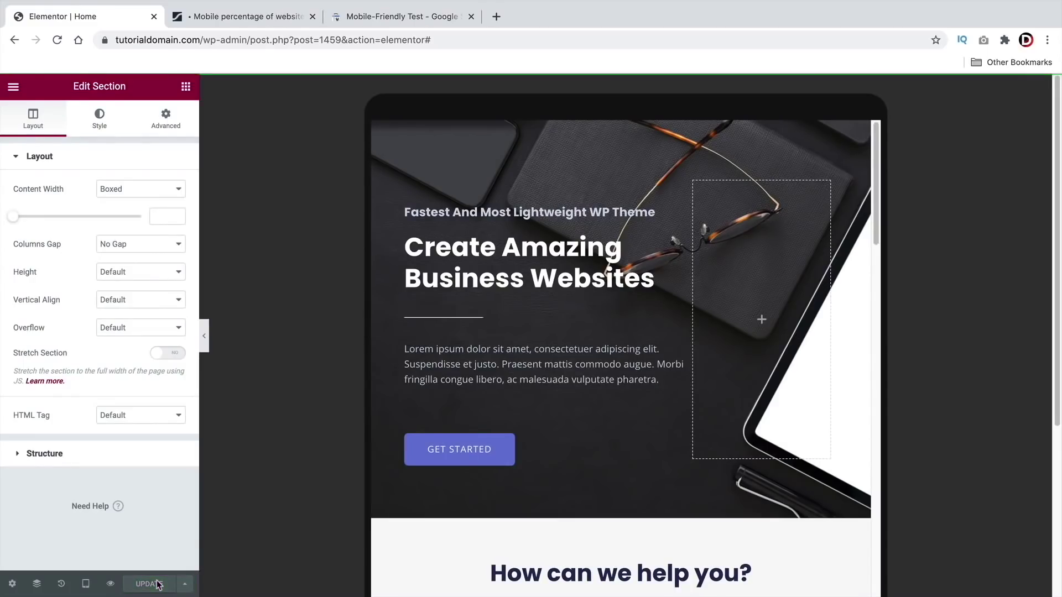
click(13, 86)
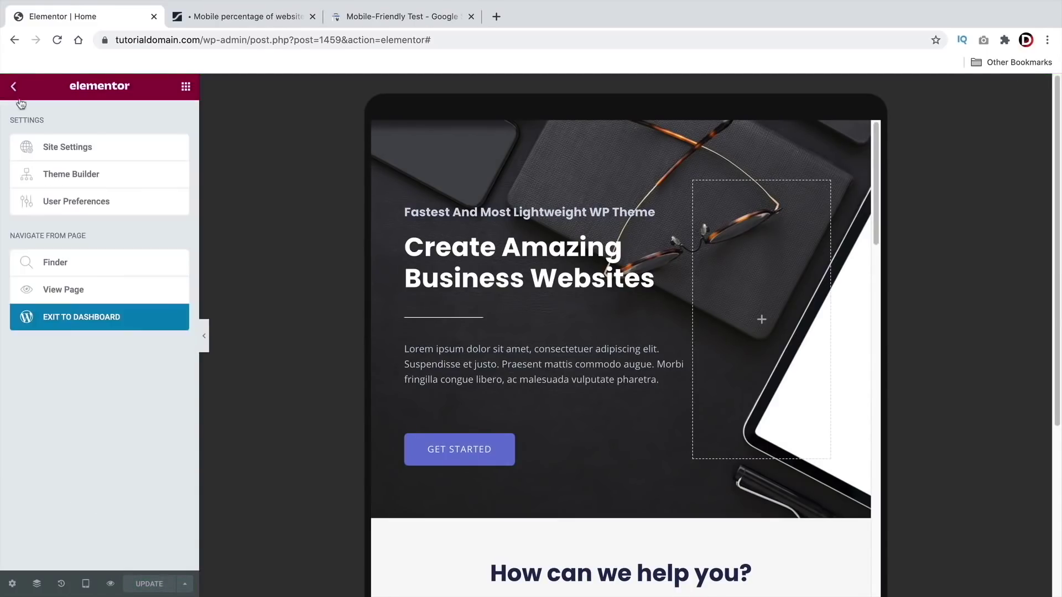
click(69, 292)
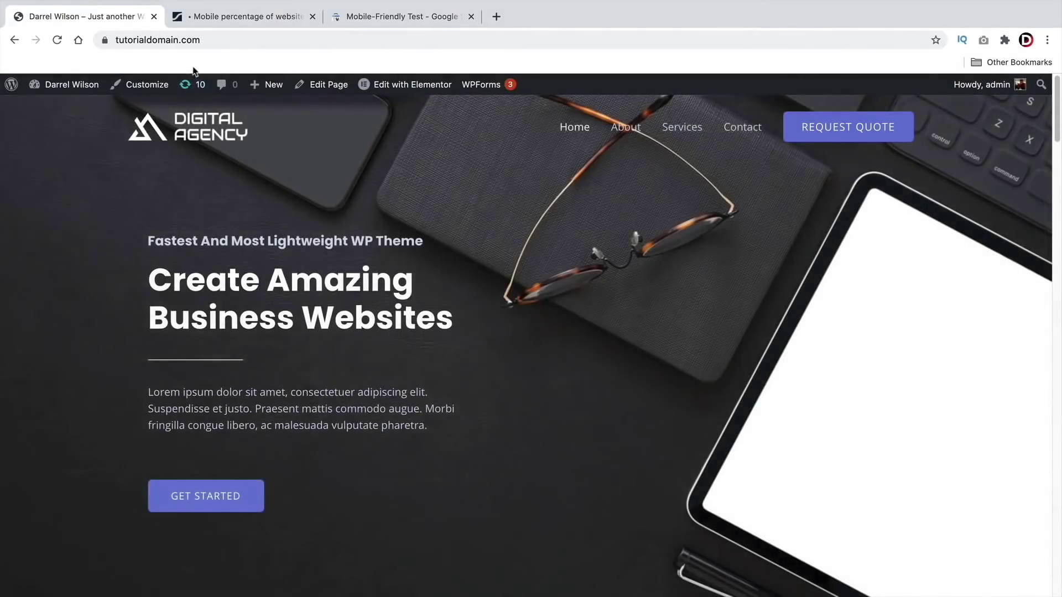
click(166, 40)
right_click(176, 39)
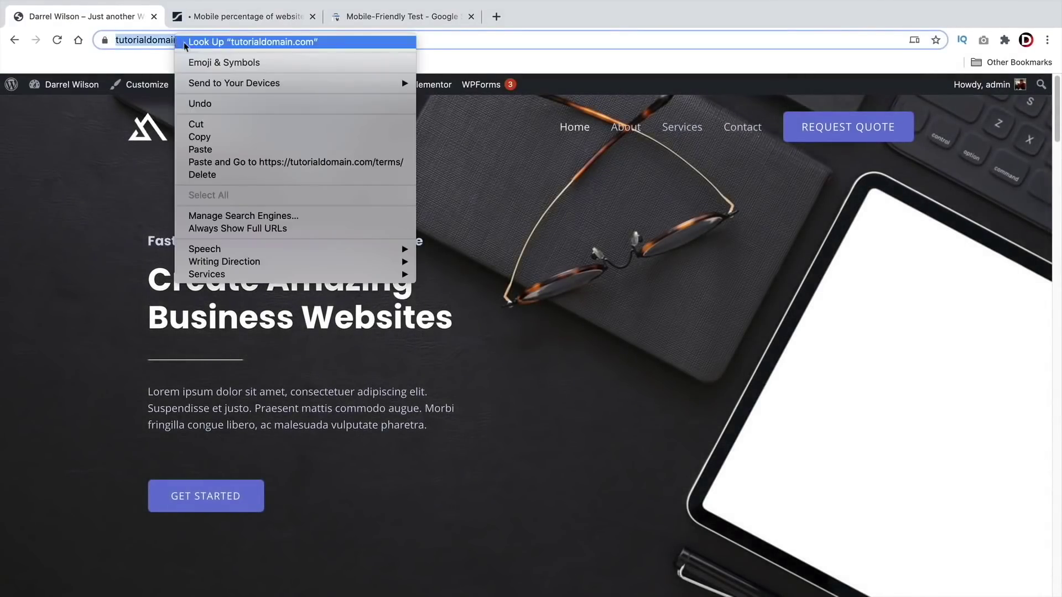
click(213, 141)
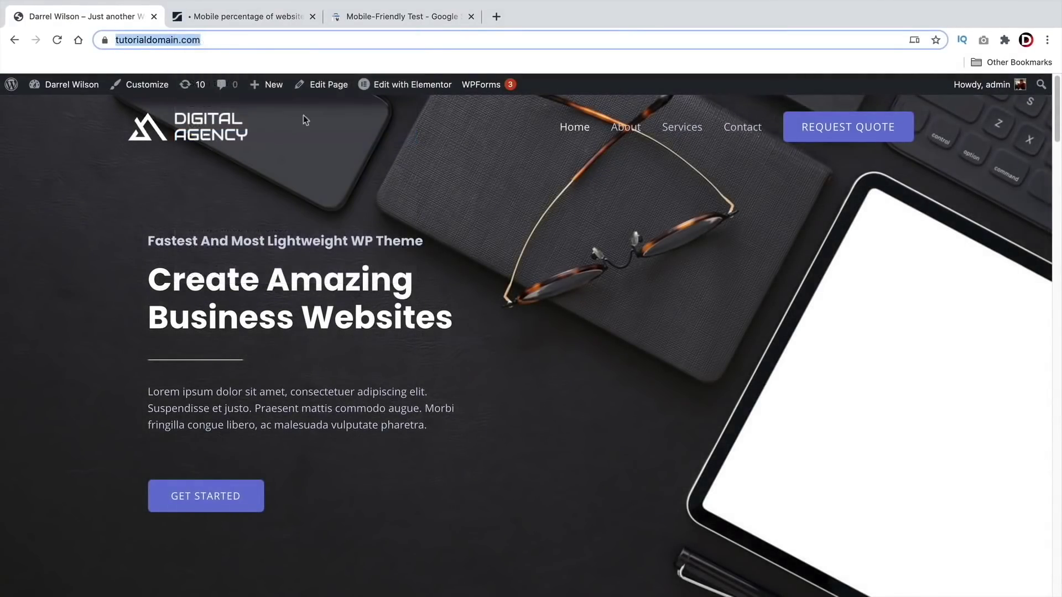
click(387, 19)
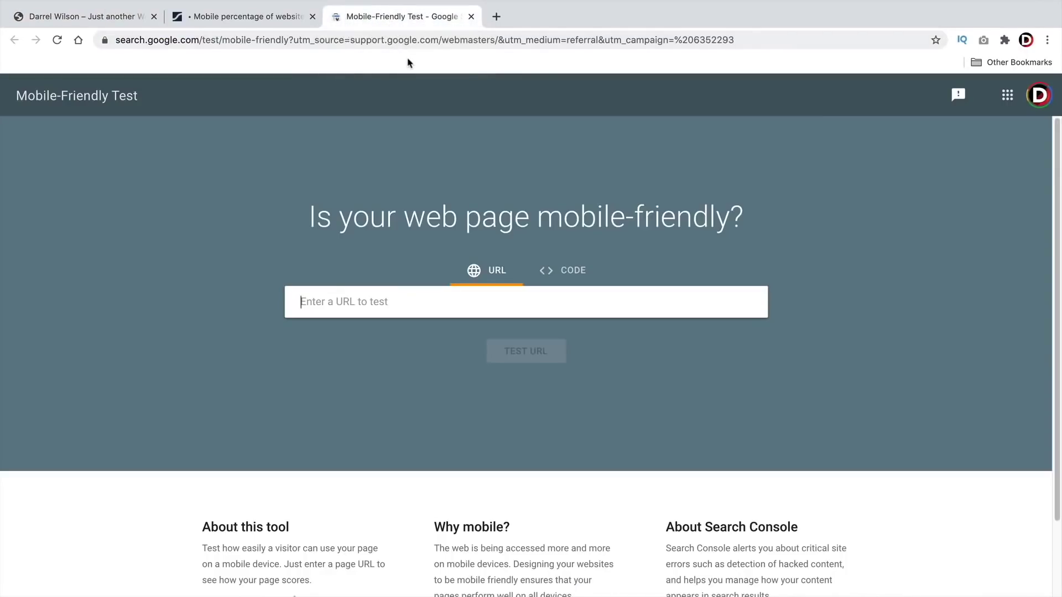
right_click(324, 306)
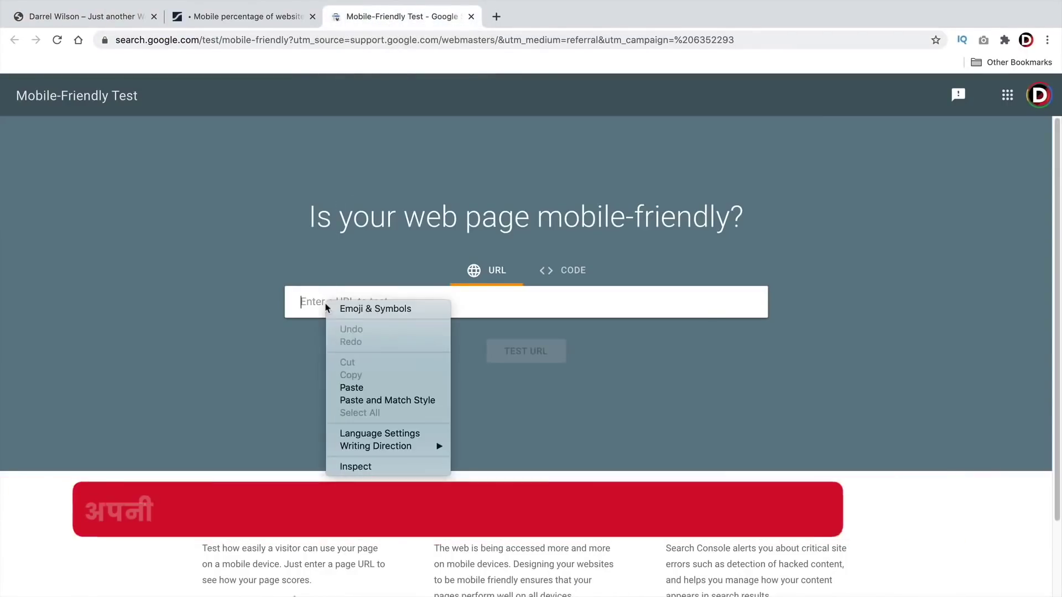
click(347, 385)
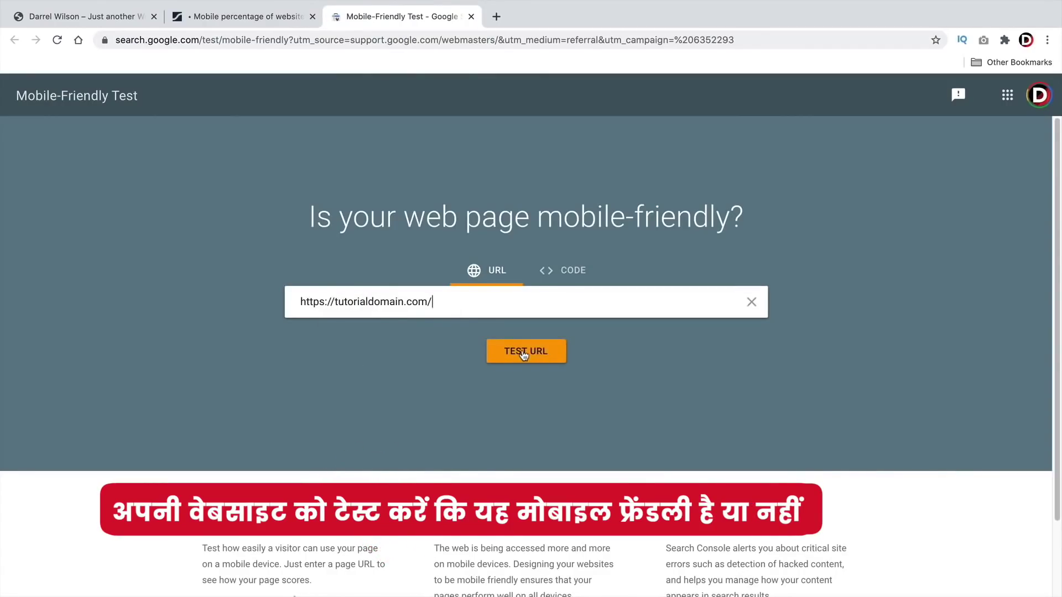
click(523, 355)
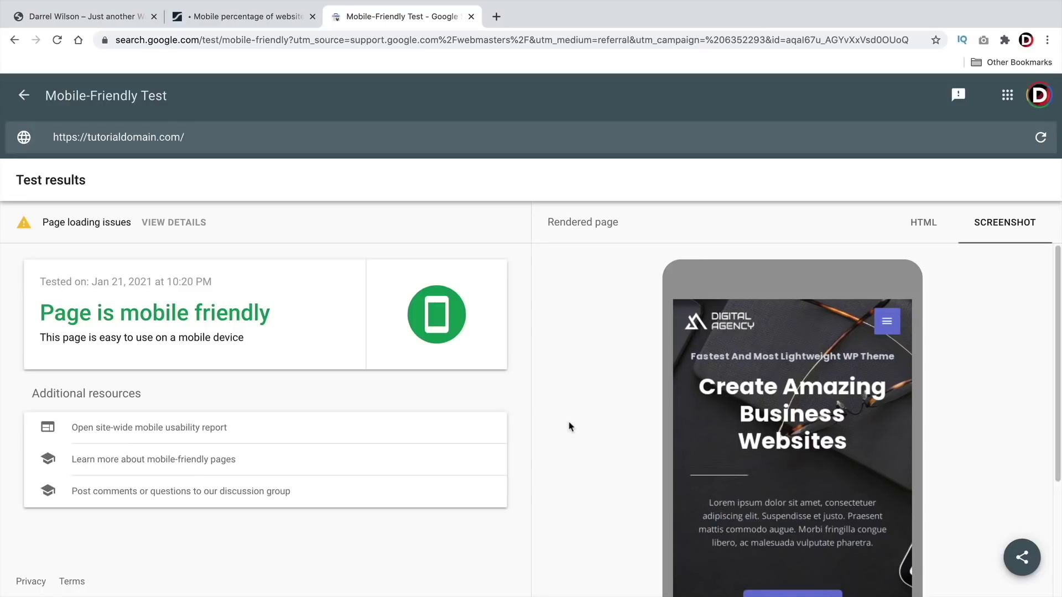
scroll(718, 437, down, 2)
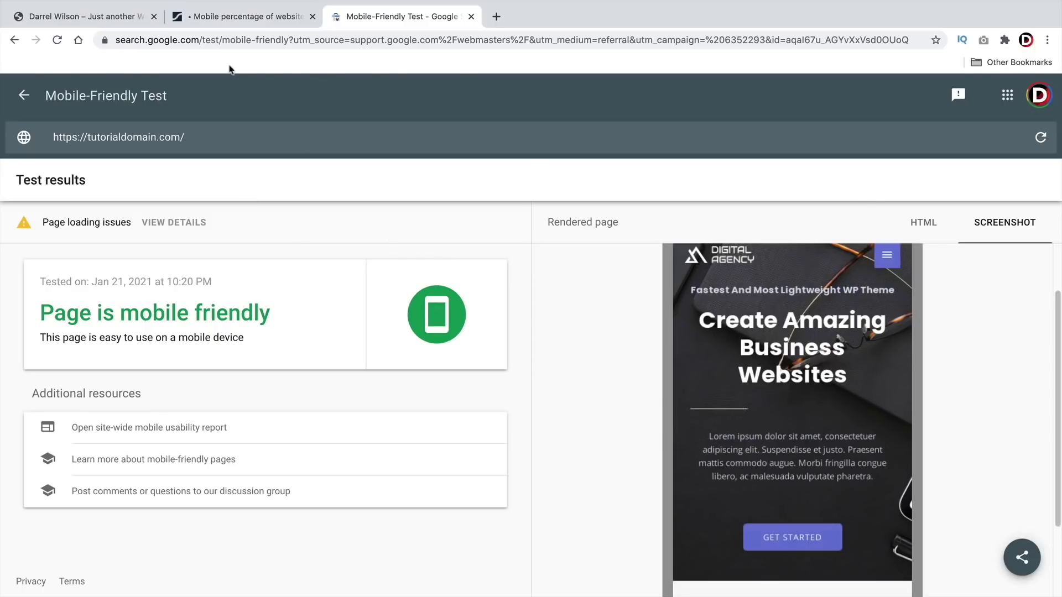
- Review the Elementor Pro plans and the account's subscriptions, and show the available Elementor Pro download
click(83, 16)
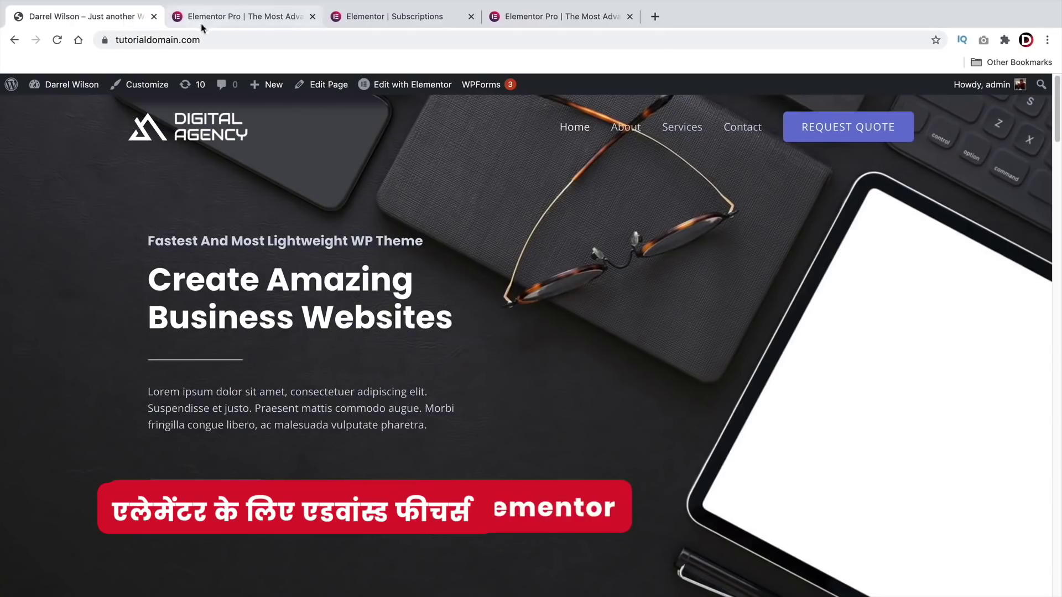
click(356, 23)
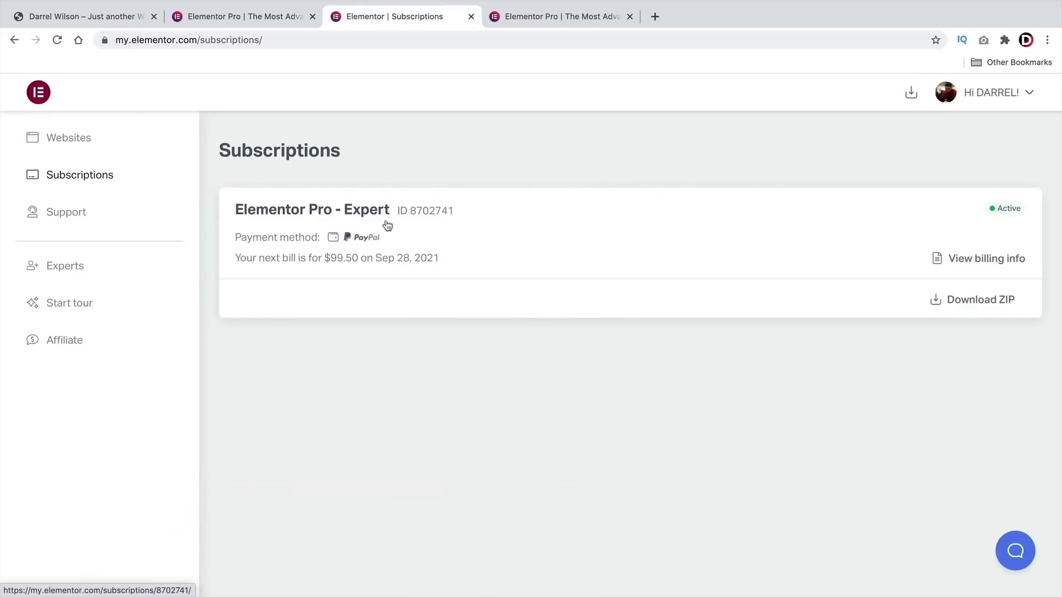
click(249, 17)
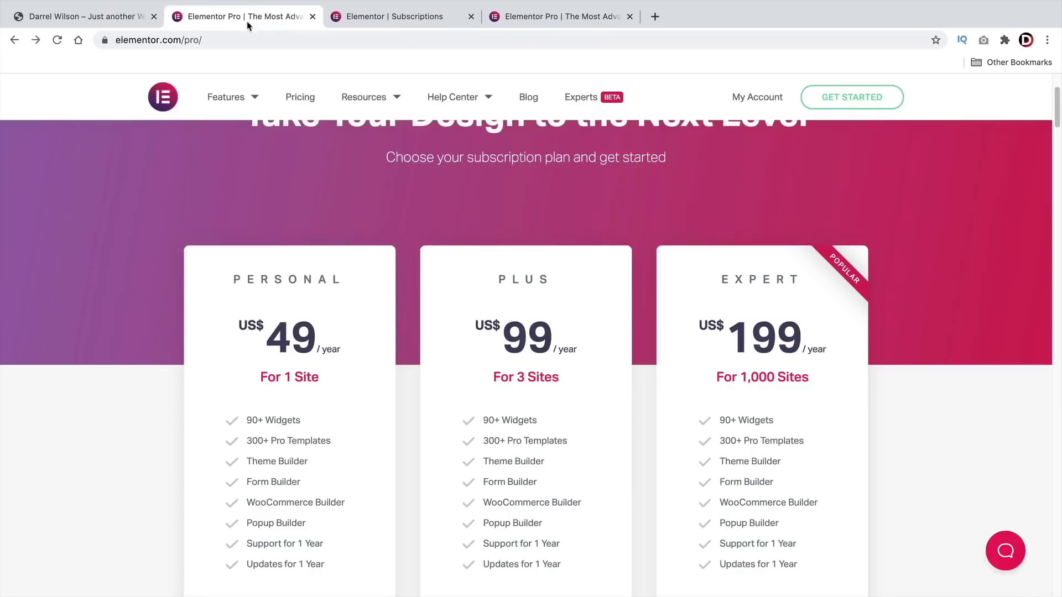
scroll(314, 280, up, 2)
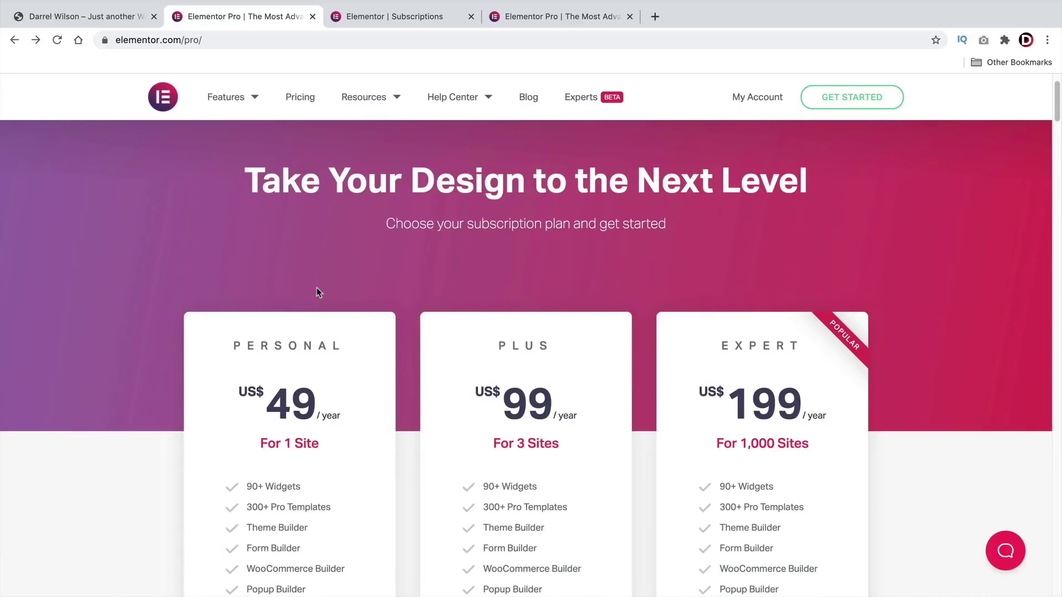
click(403, 22)
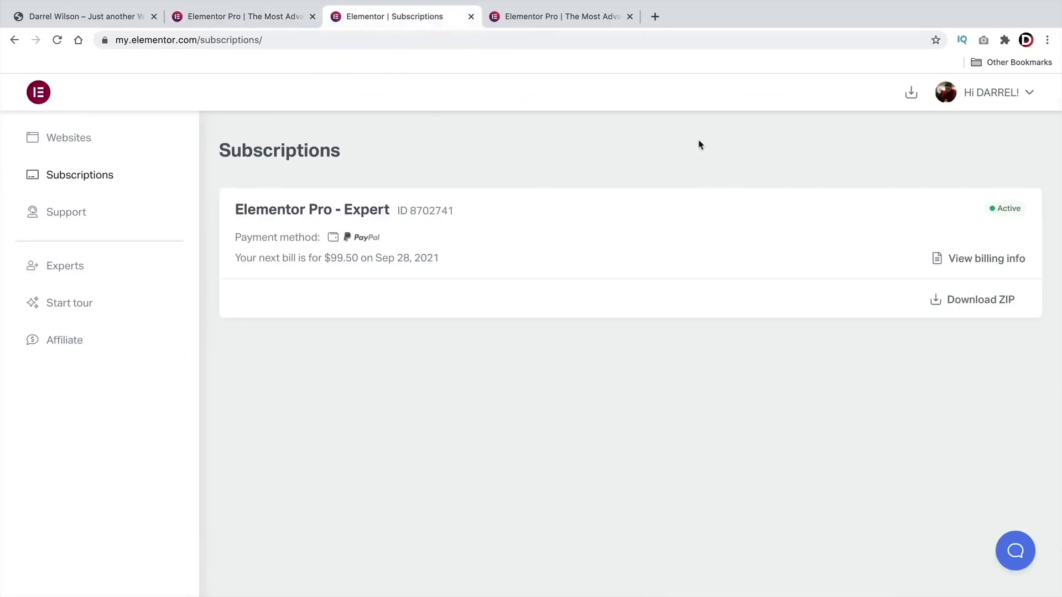
click(910, 95)
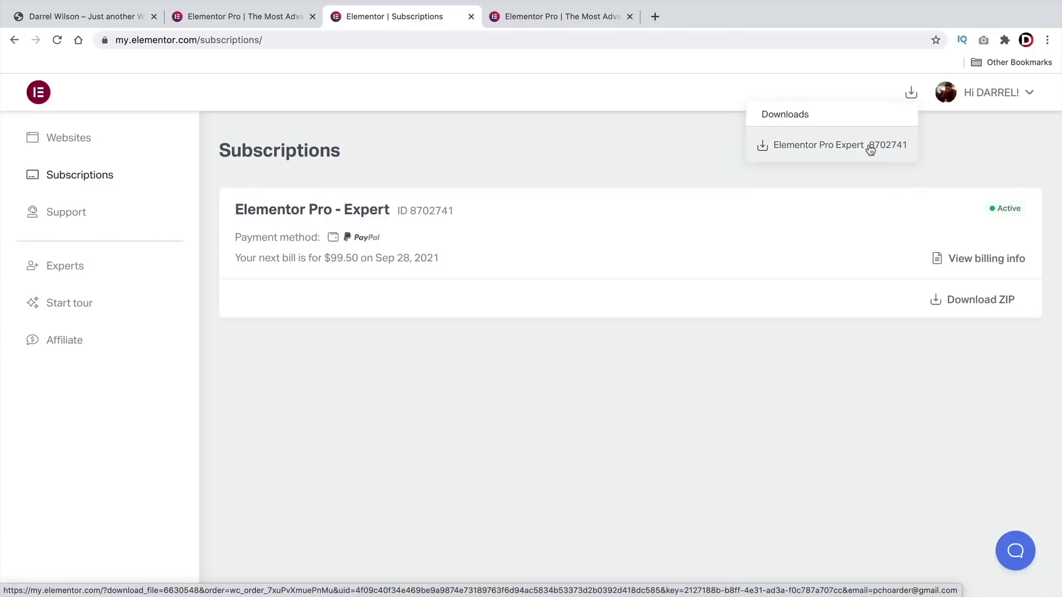
- Open the live home page for editing with Elementor and bring the Pro widgets into view
click(117, 21)
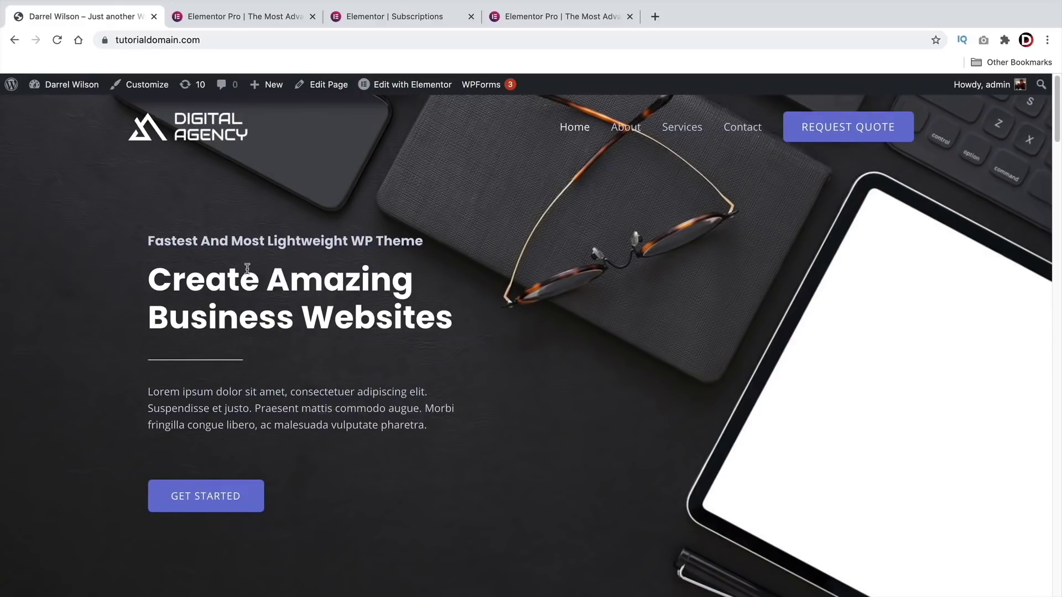
click(403, 88)
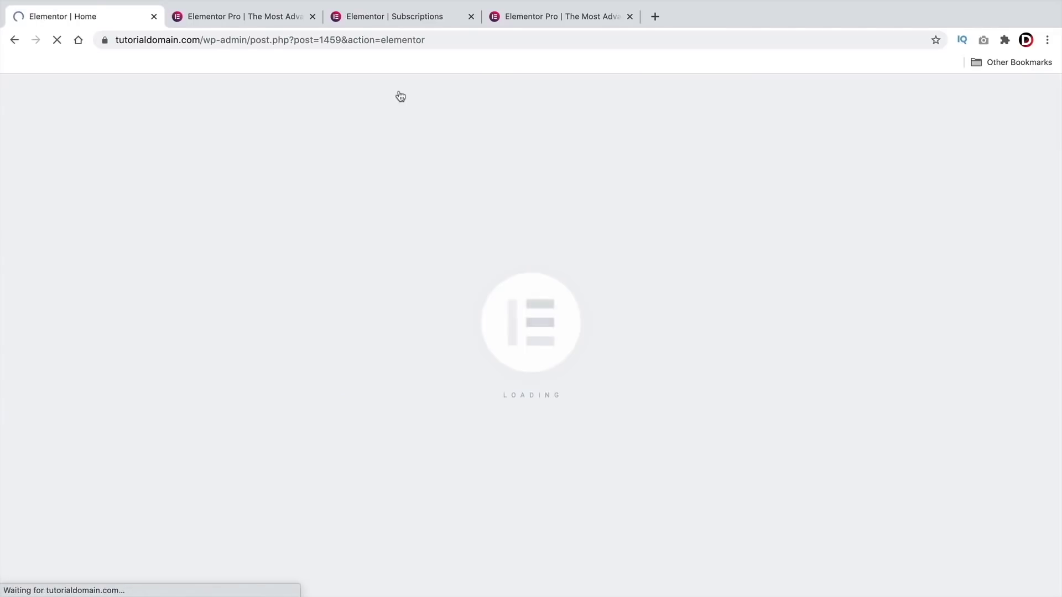
scroll(135, 242, down, 5)
scroll(135, 242, down, 2)
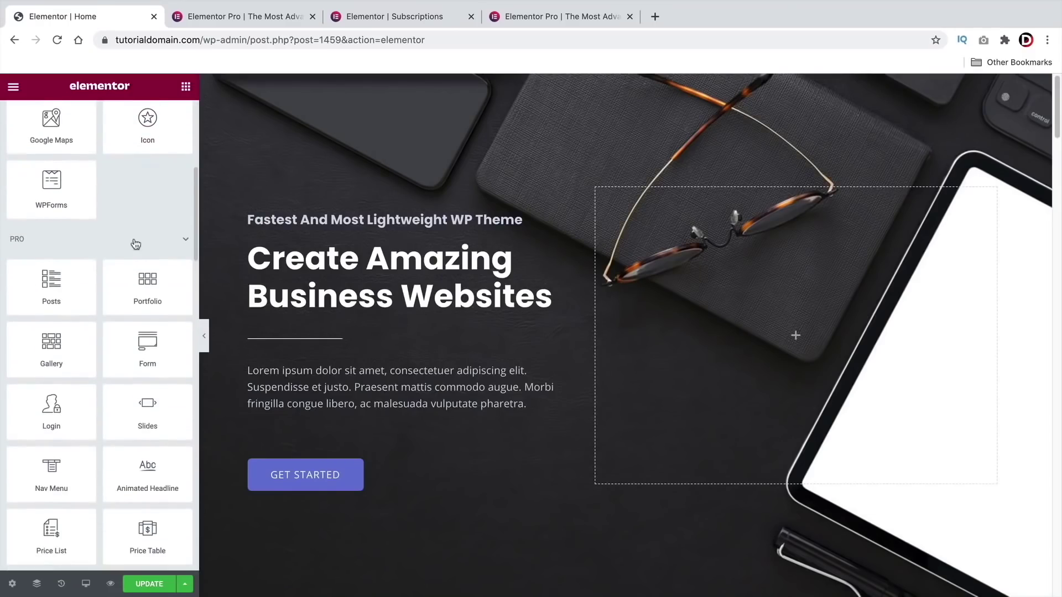
- Try out an Animated Headline widget between the hero heading and the divider, and delete it
drag(111, 439, 294, 329)
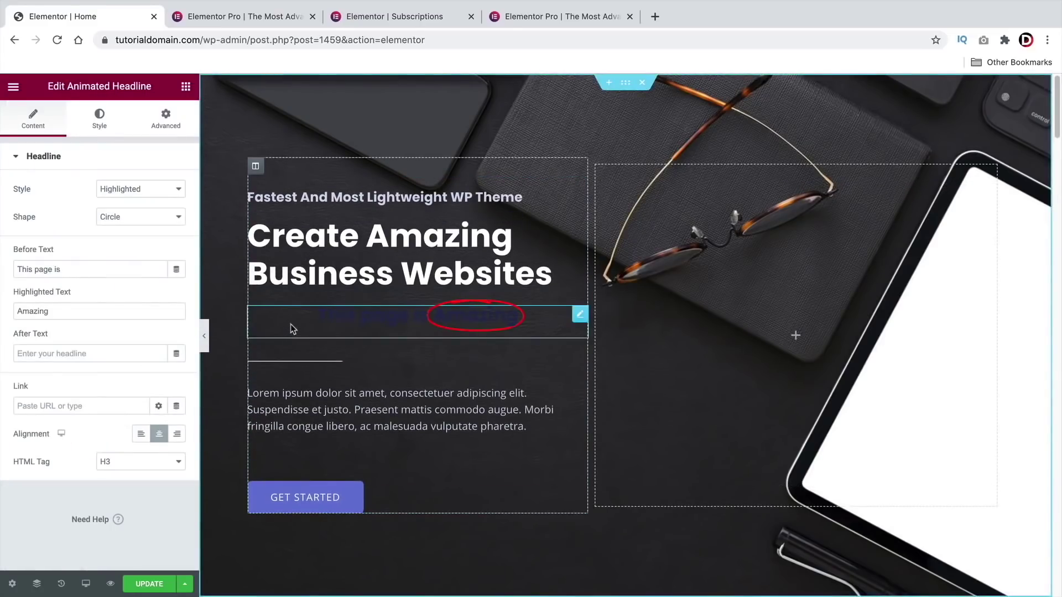
right_click(580, 316)
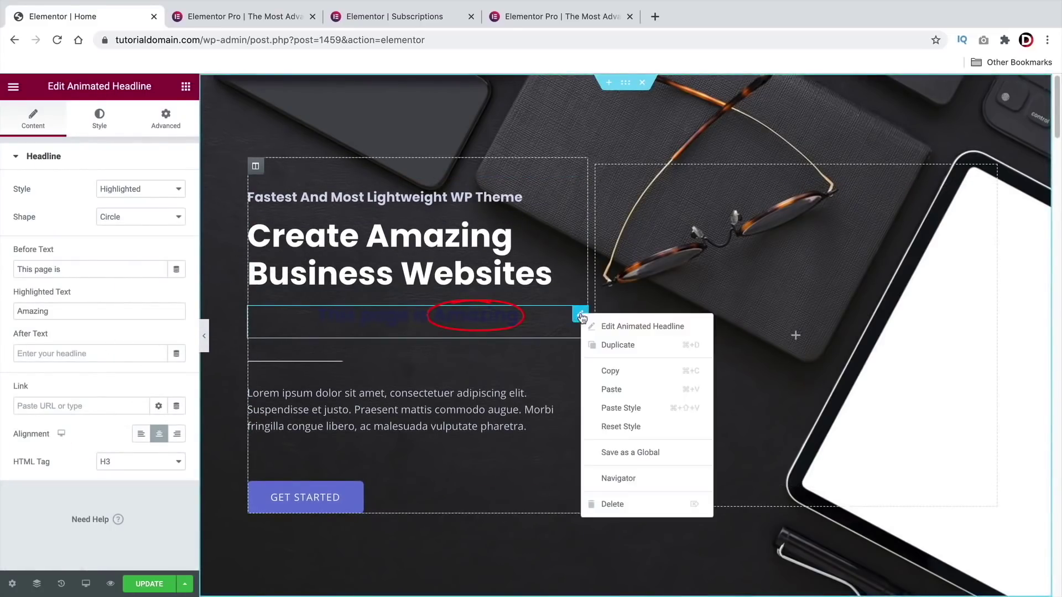
click(612, 504)
- Try out a Flip Box widget below the hero's Get Started button, and delete it
scroll(55, 373, down, 10)
scroll(62, 373, down, 2)
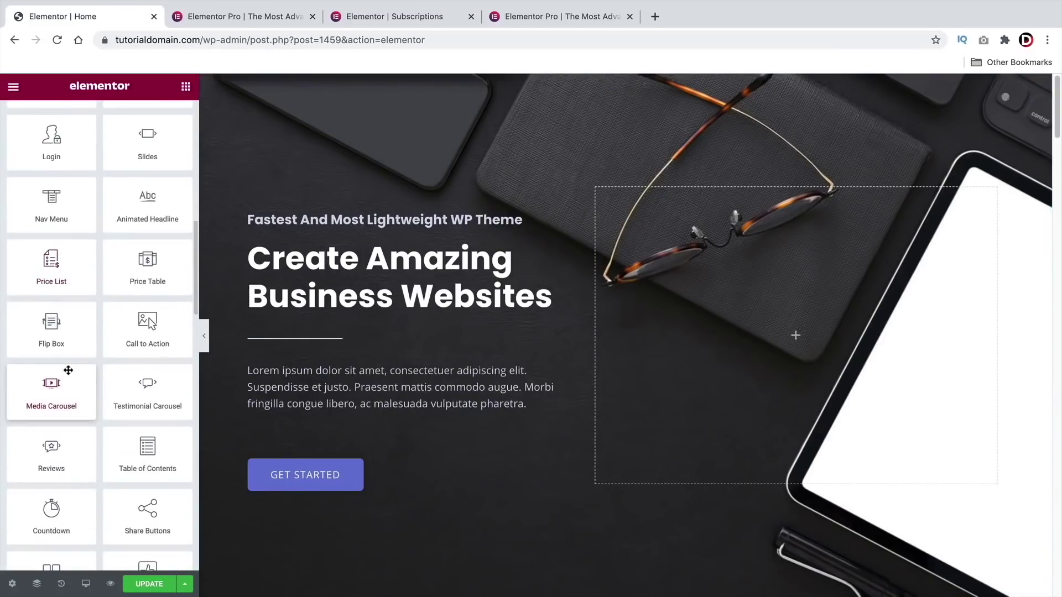
scroll(296, 422, down, 4)
drag(87, 333, 339, 259)
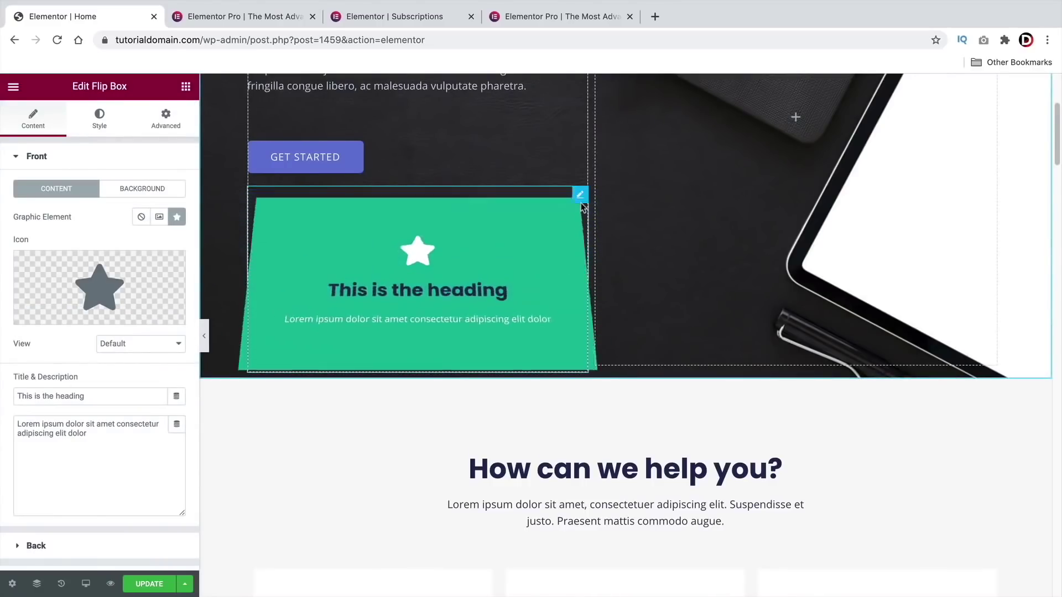
right_click(580, 196)
key(Delete)
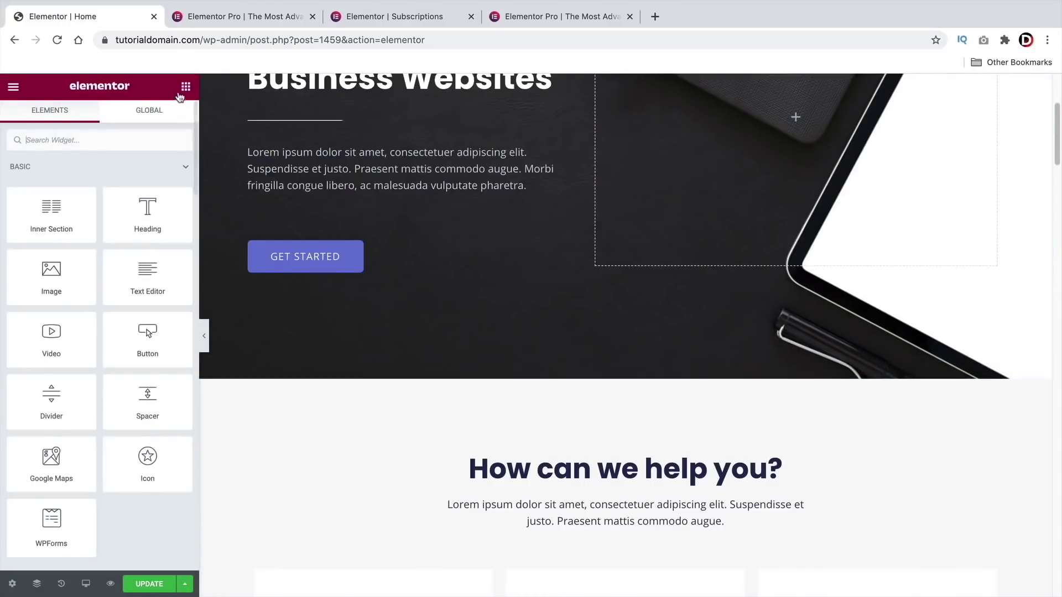
- Try out a Reviews widget below the "How can we help you?" heading, and delete it
scroll(121, 351, down, 8)
scroll(122, 354, down, 5)
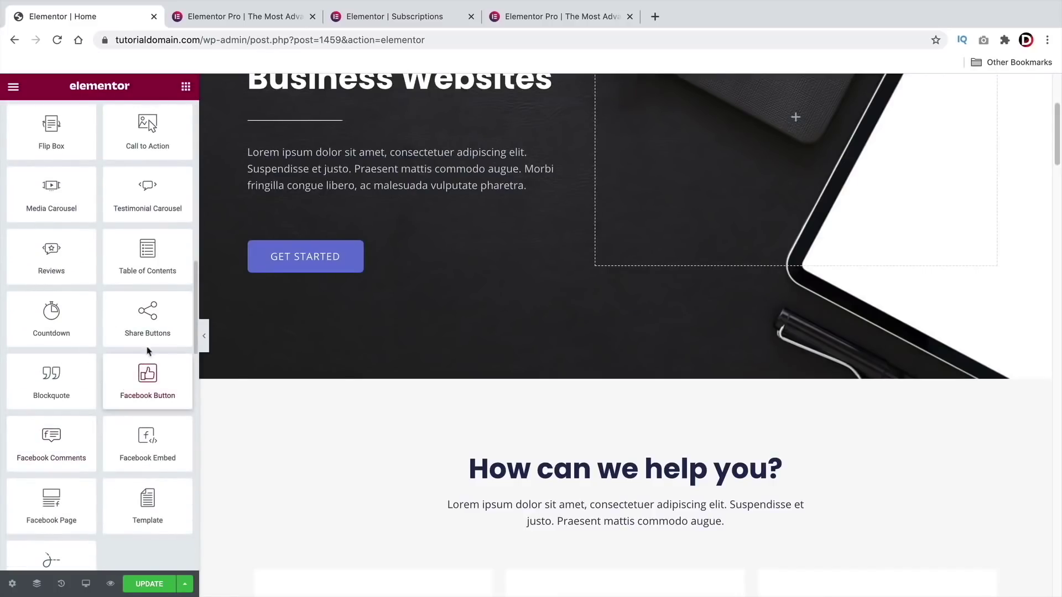
scroll(267, 436, down, 3)
scroll(173, 347, down, 1)
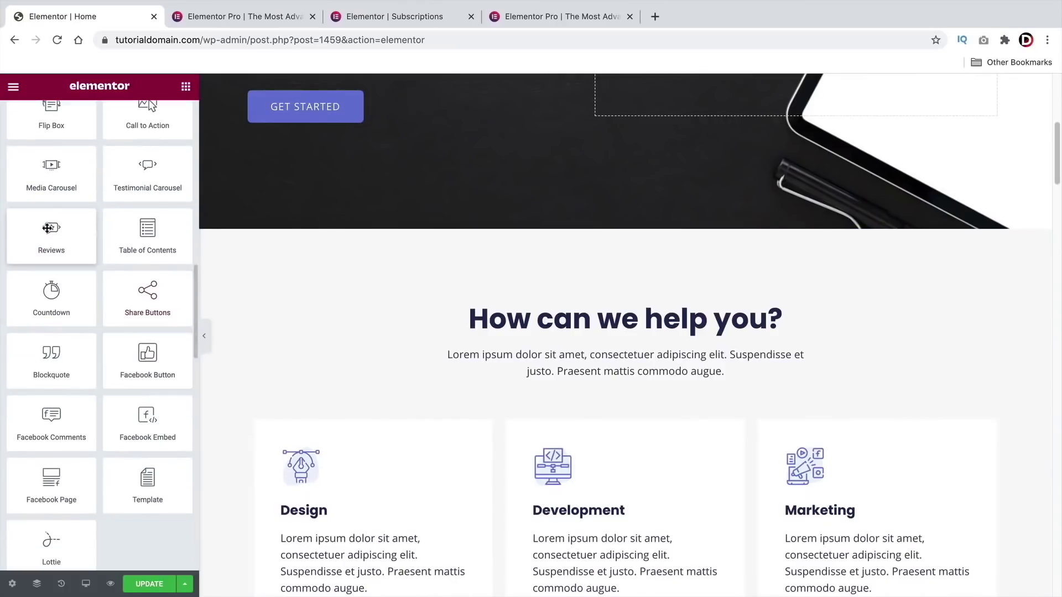
drag(55, 242, 612, 348)
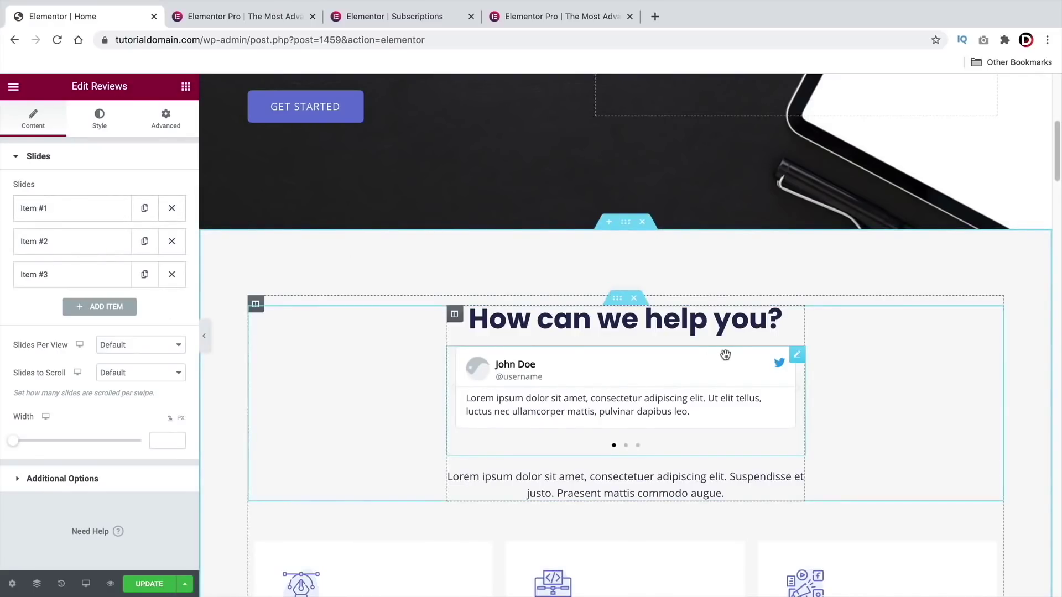
right_click(800, 357)
click(831, 547)
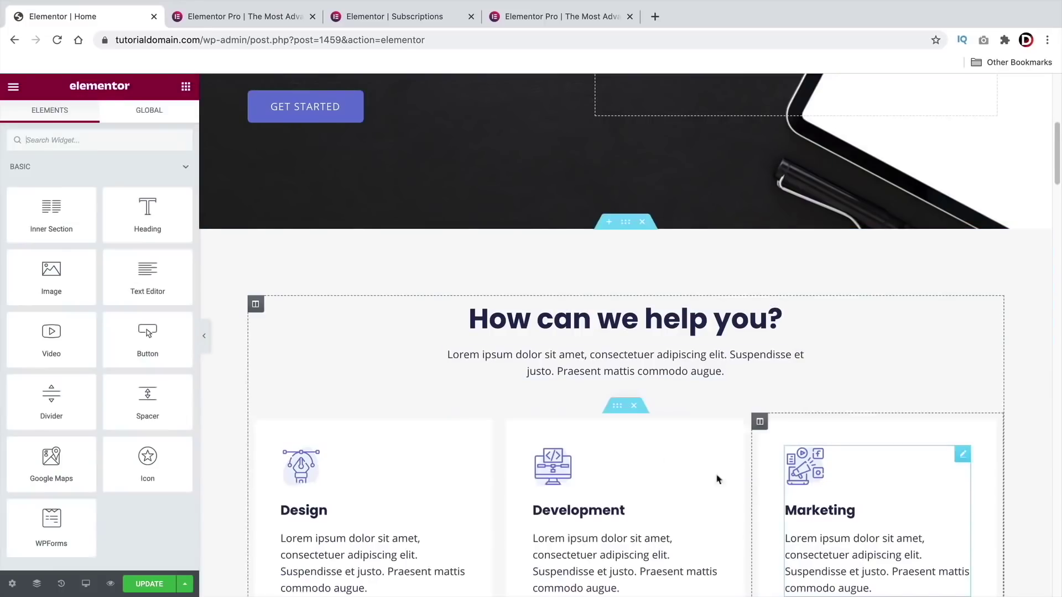
scroll(148, 353, down, 5)
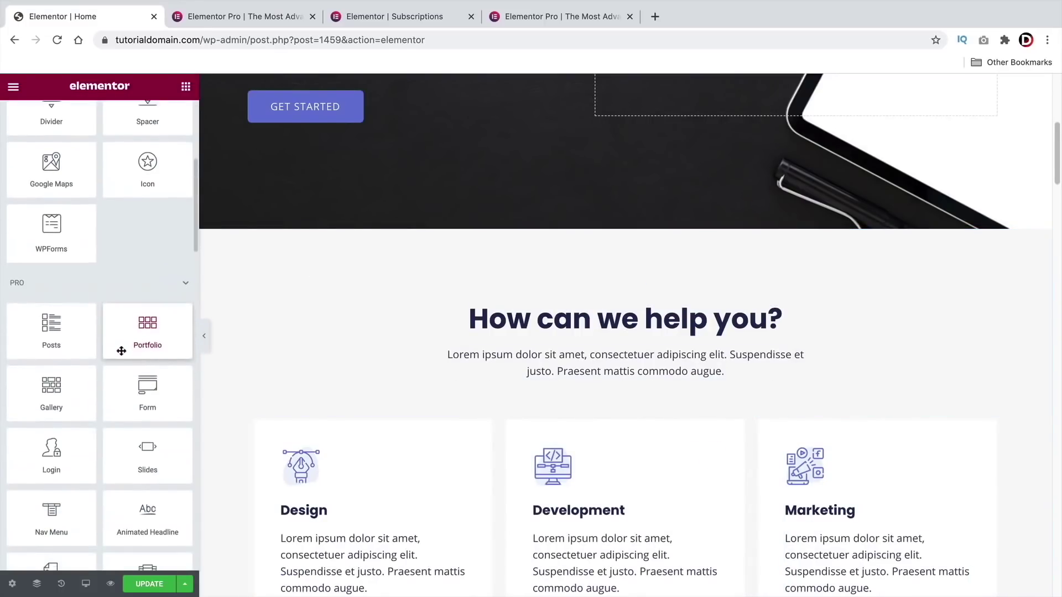
scroll(121, 387, down, 6)
scroll(118, 415, down, 4)
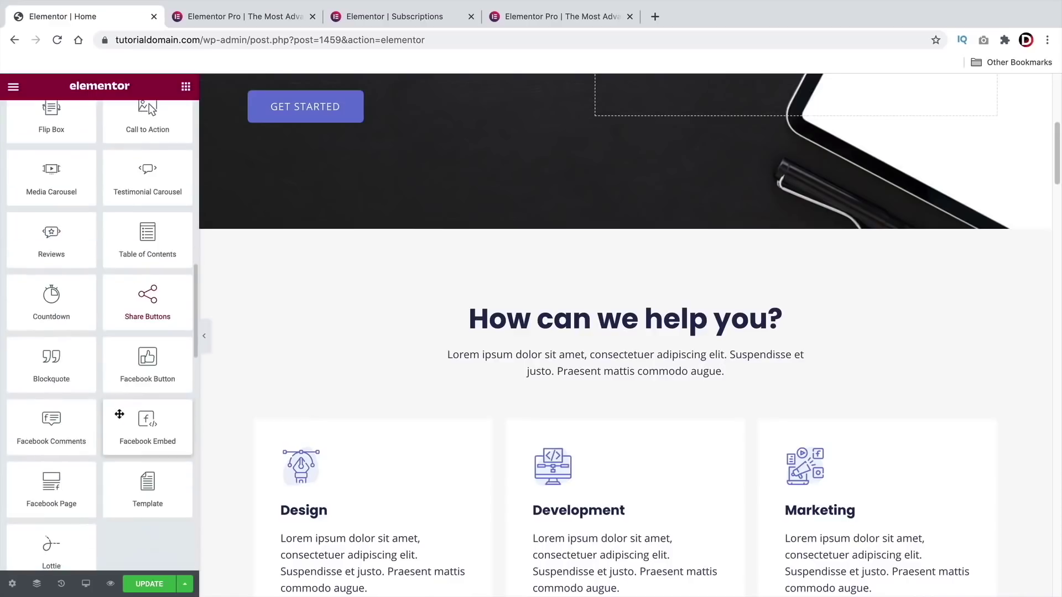
scroll(104, 417, up, 20)
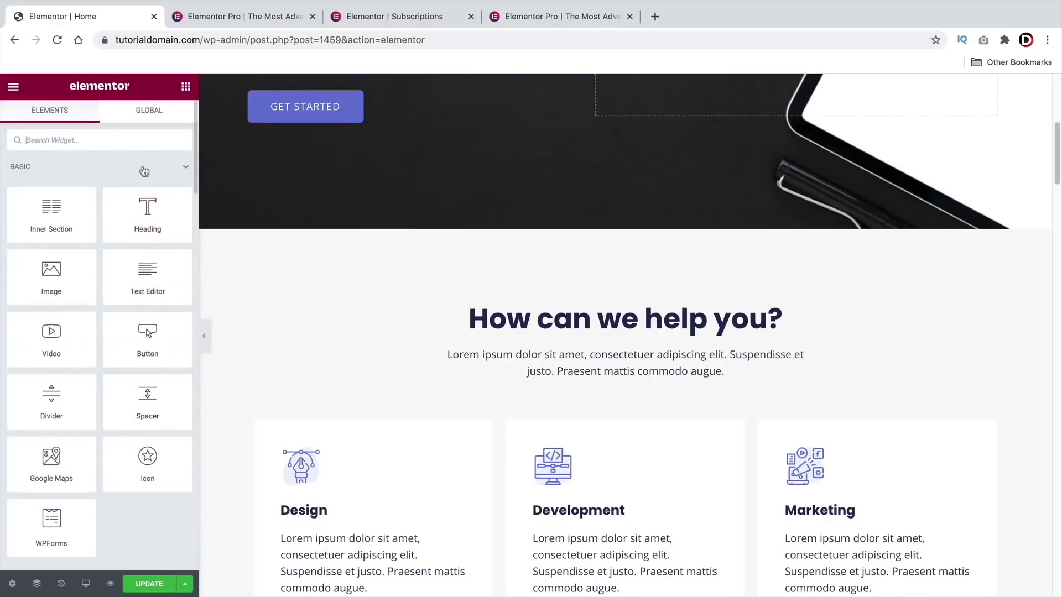
- Save the hero's Get Started button as a global widget named "Main buttton"
click(159, 118)
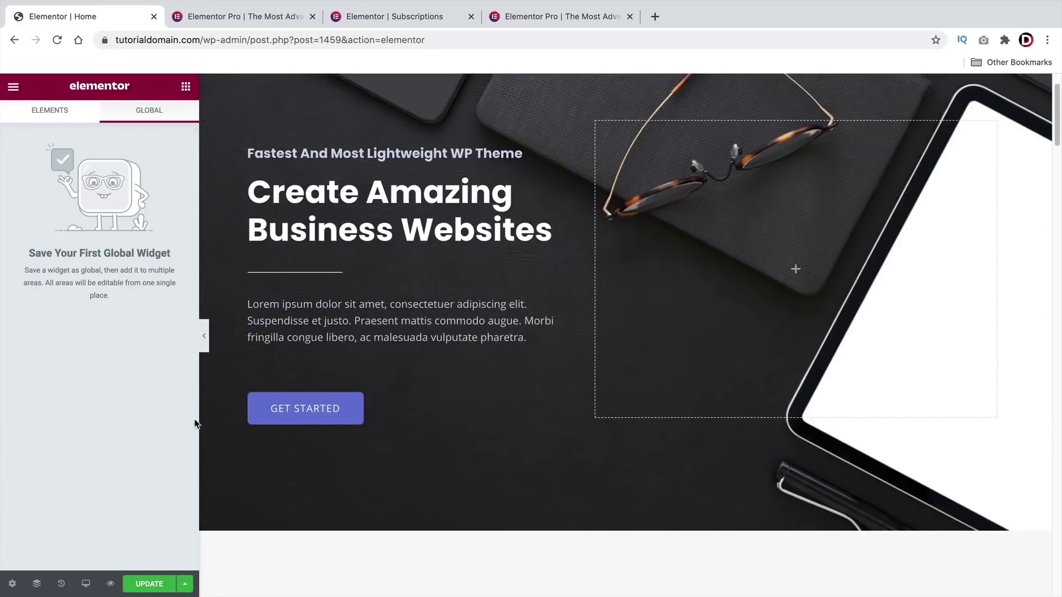
right_click(294, 411)
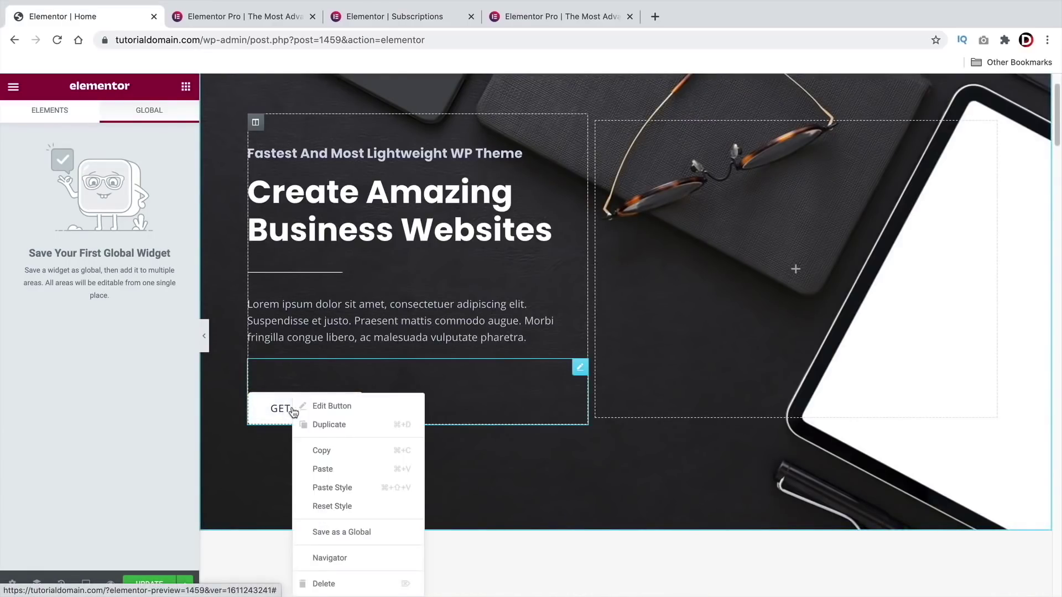
click(337, 533)
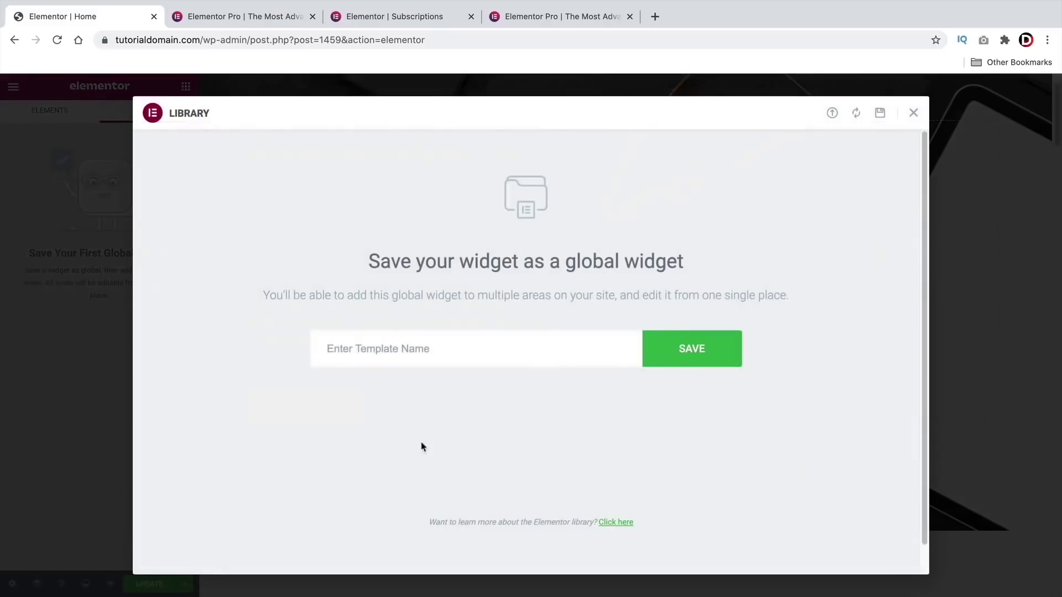
click(453, 347)
text(Myu)
key(BackSpace)
key(BackSpace)
key(BackSpace)
text(Main buttton)
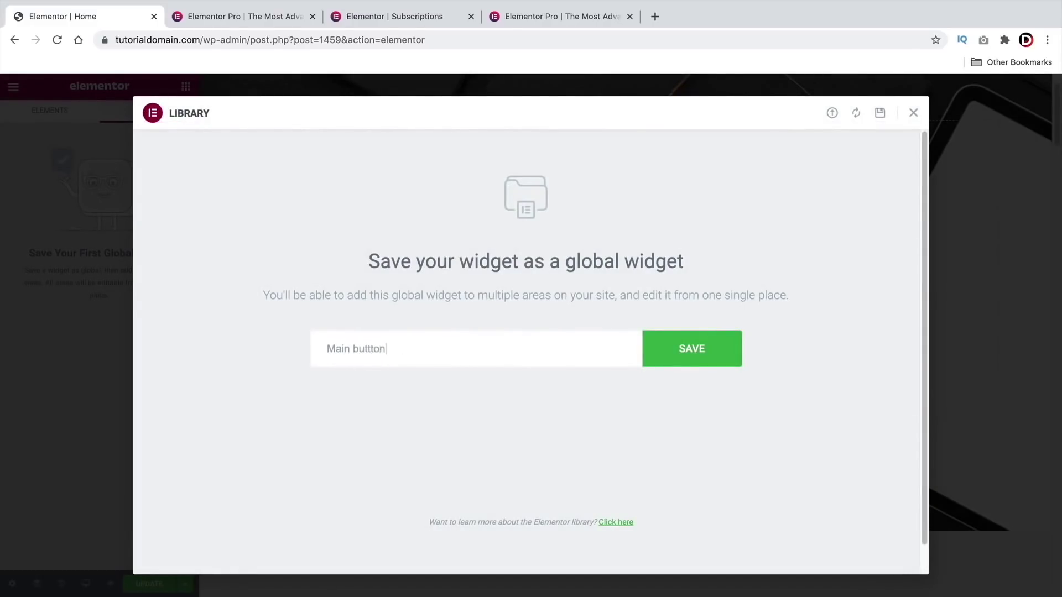
click(717, 349)
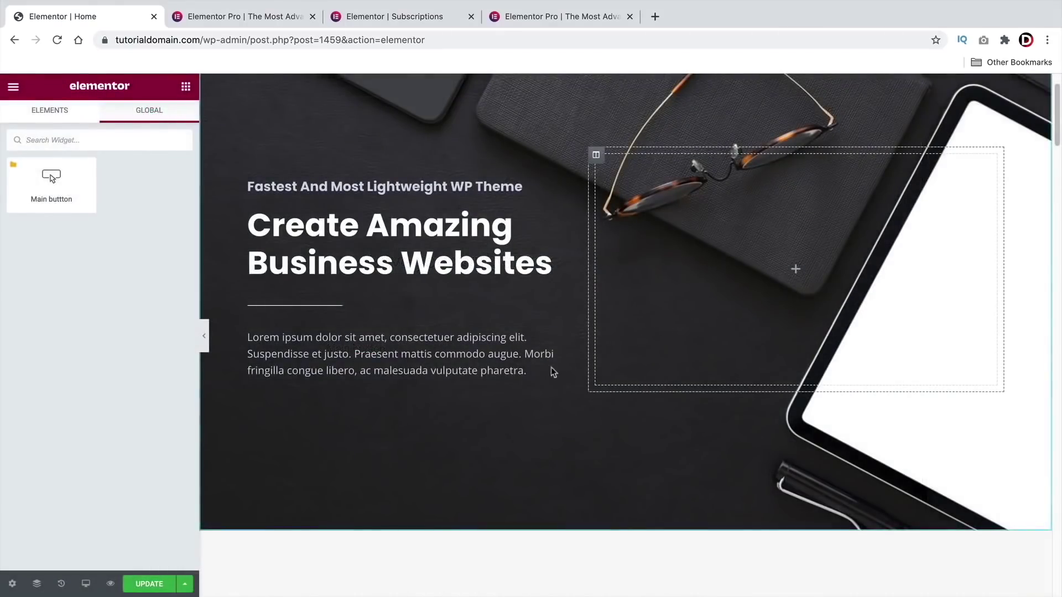
- Place the "Main buttton" global widget below the Portfolio section's intro text and compare it with the hero's button
scroll(544, 365, down, 6)
scroll(536, 366, down, 15)
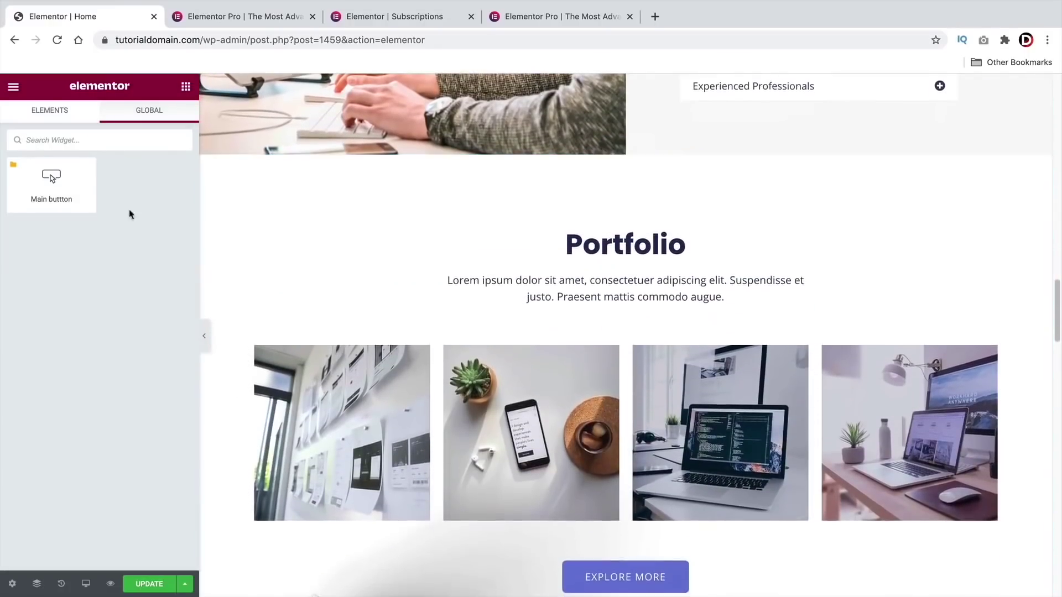
drag(52, 183, 638, 307)
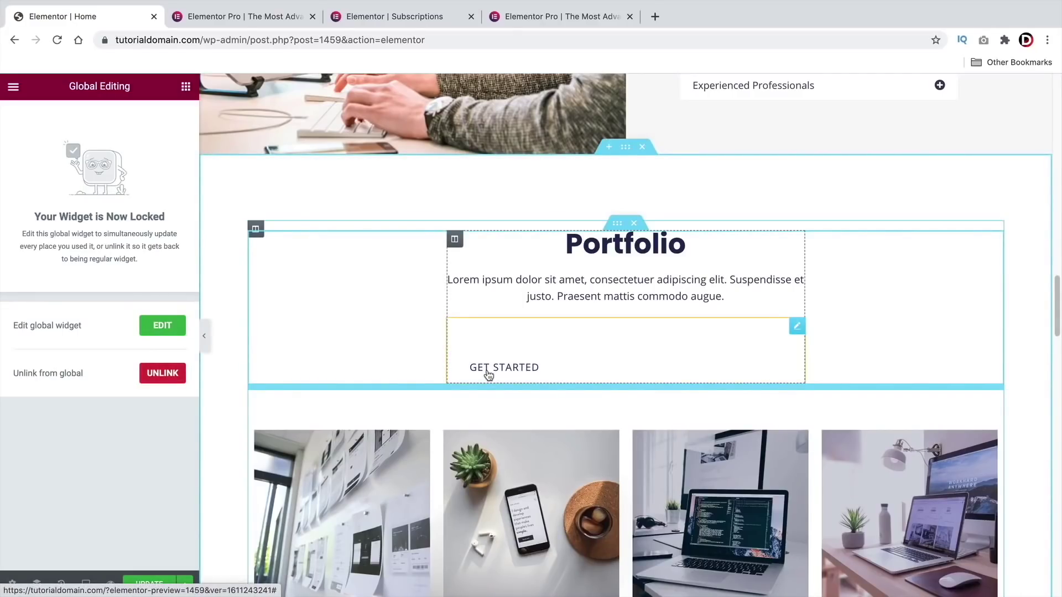
scroll(484, 357, up, 7)
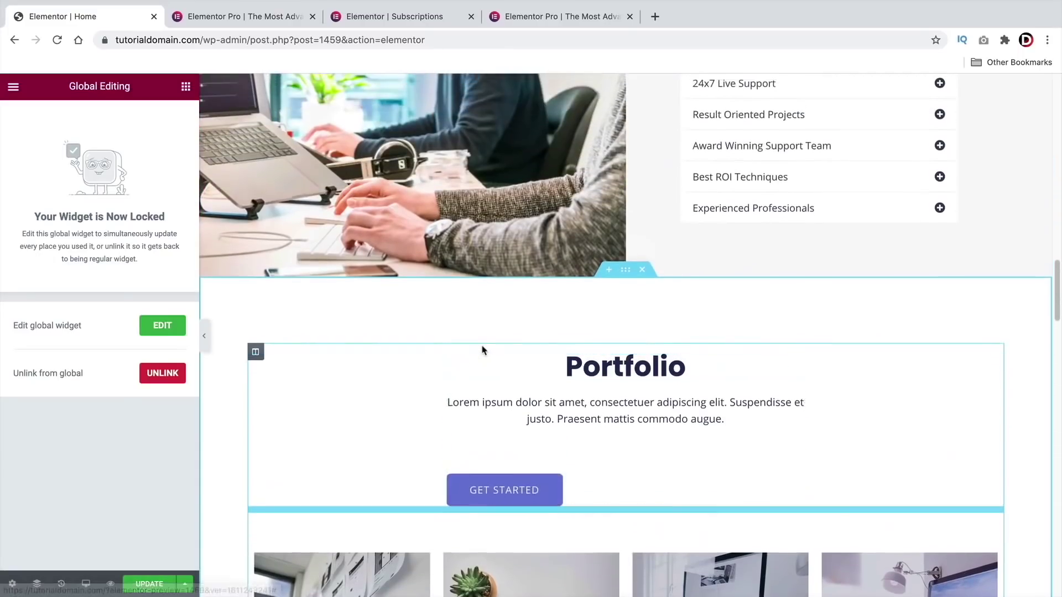
scroll(482, 349, up, 10)
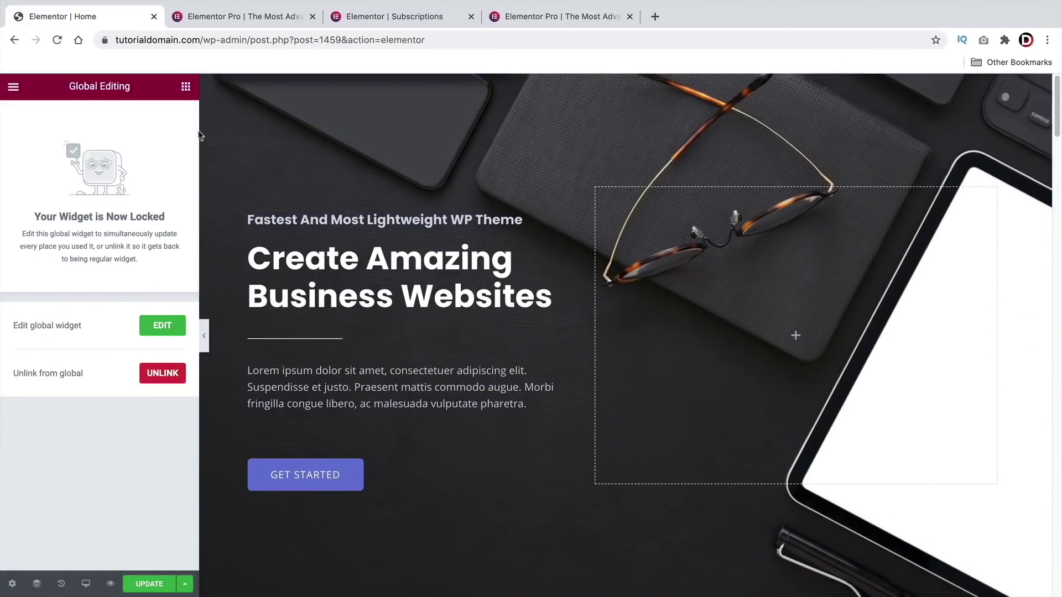
- Turn on Scrolling Effects in the motion effects of the image column beside "Why Choose Us?"
click(186, 87)
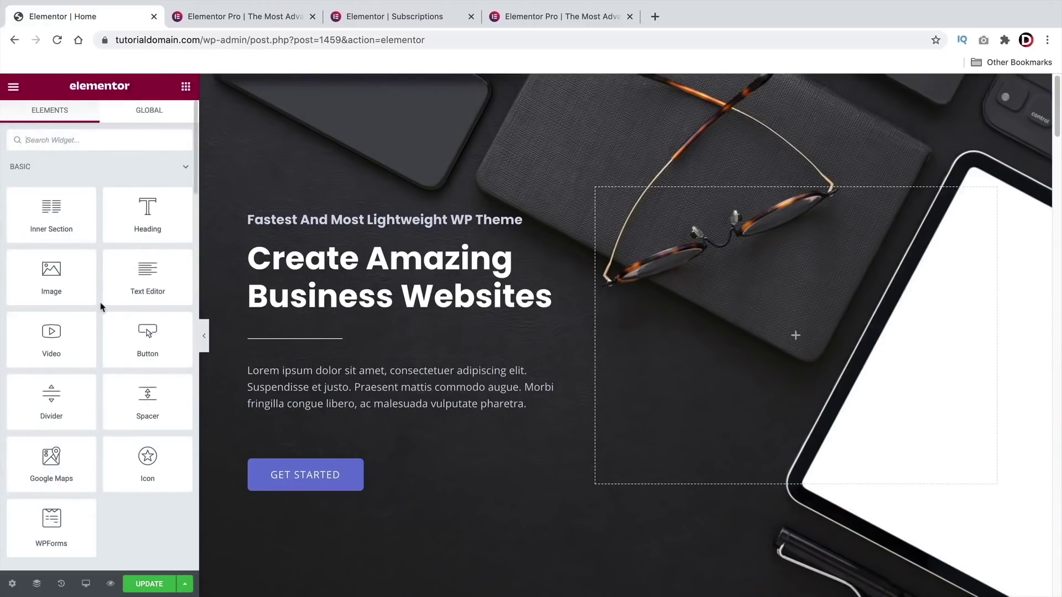
scroll(376, 484, down, 6)
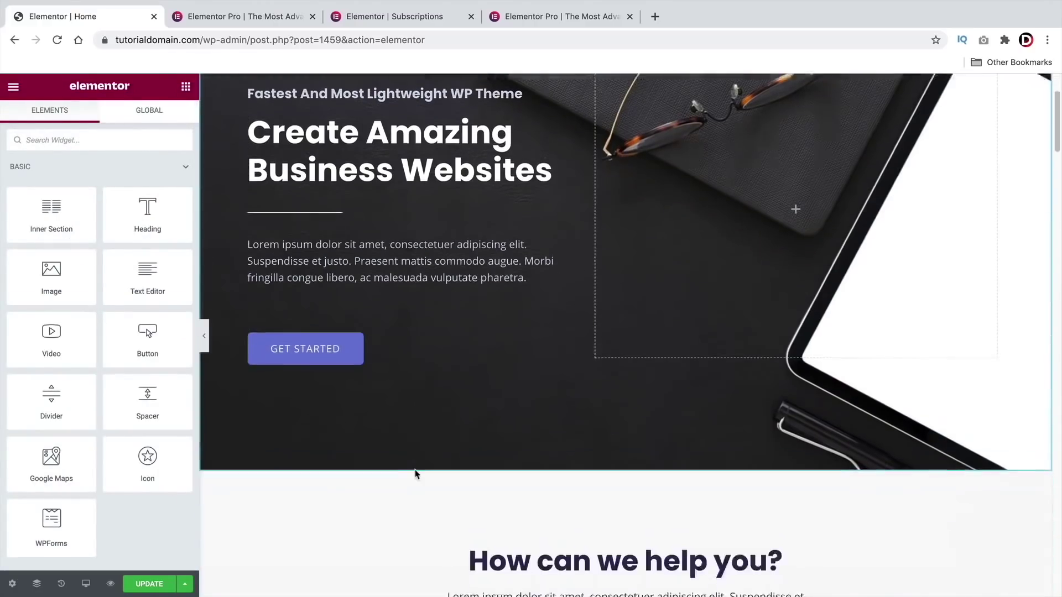
scroll(416, 474, down, 12)
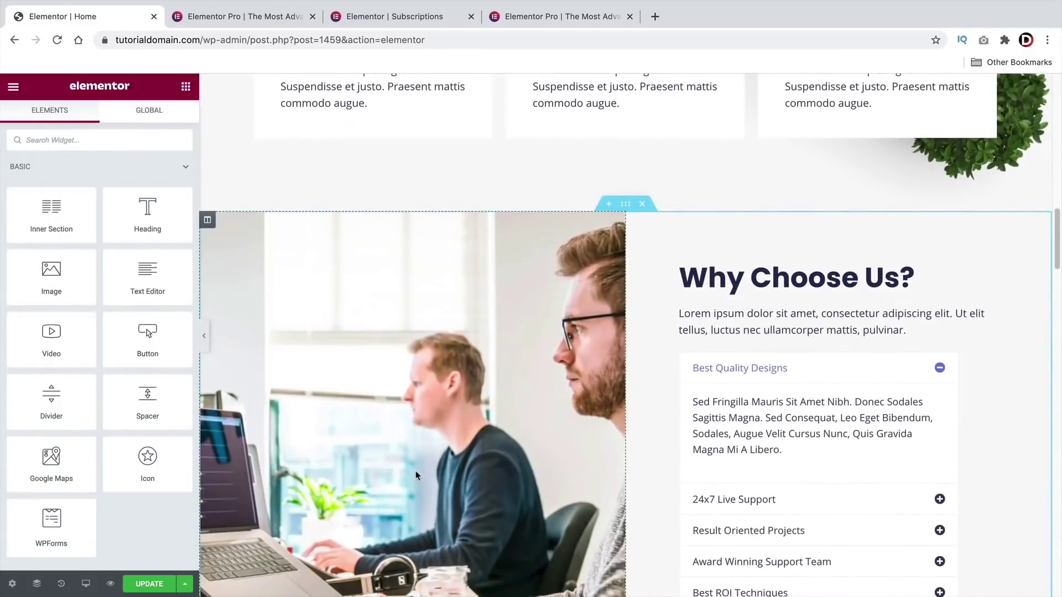
scroll(416, 474, down, 2)
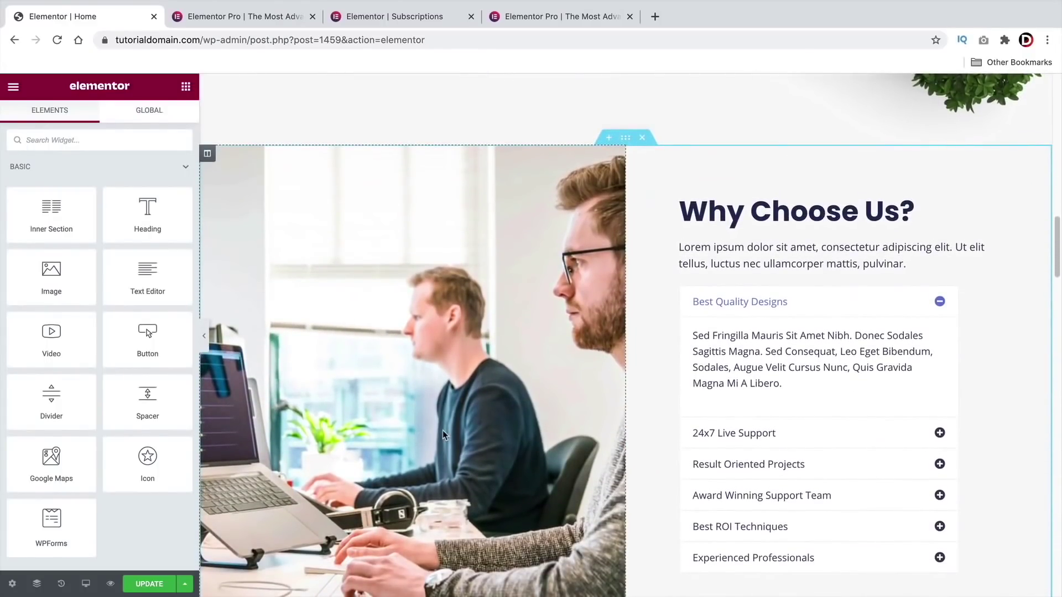
click(208, 154)
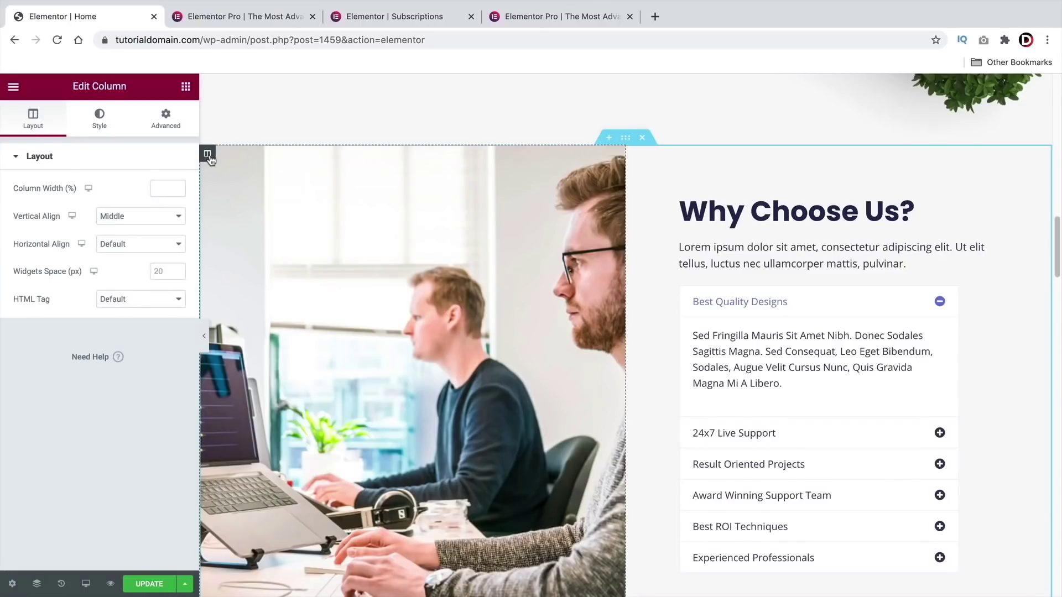
click(170, 124)
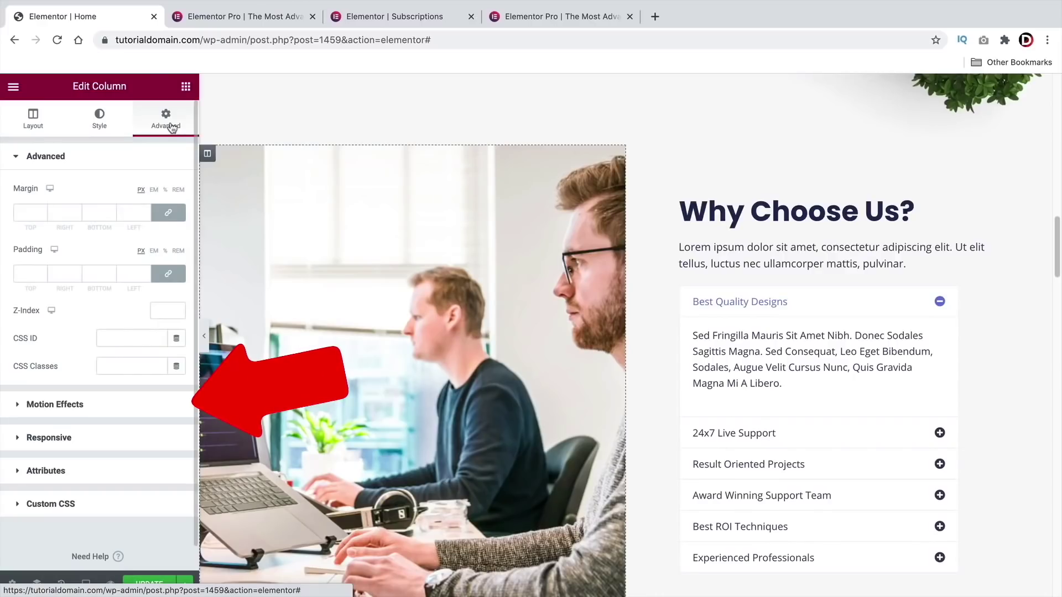
click(93, 408)
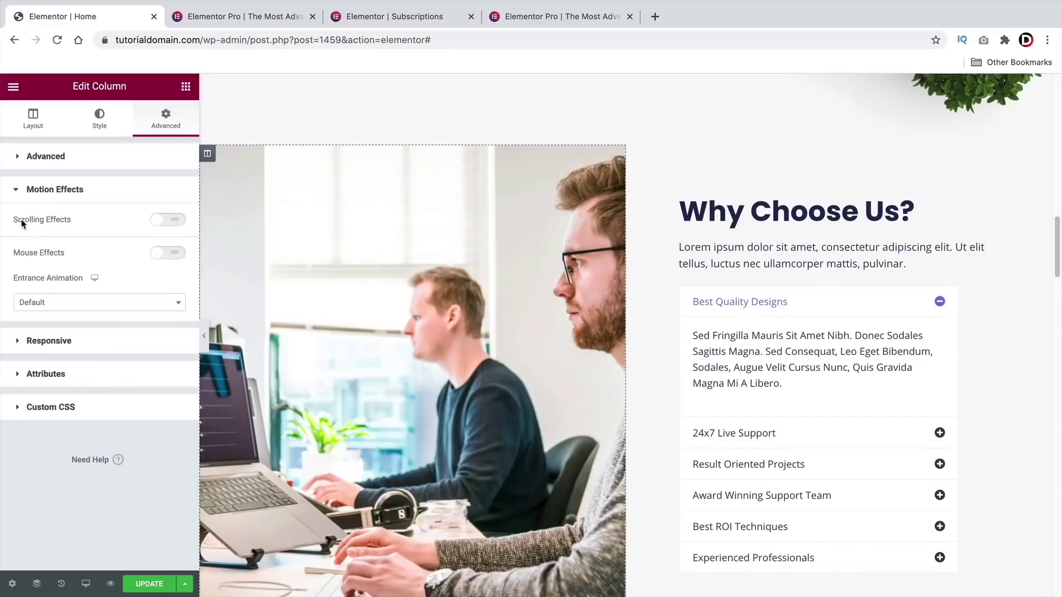
drag(22, 223, 81, 221)
drag(29, 253, 73, 252)
click(42, 218)
click(158, 224)
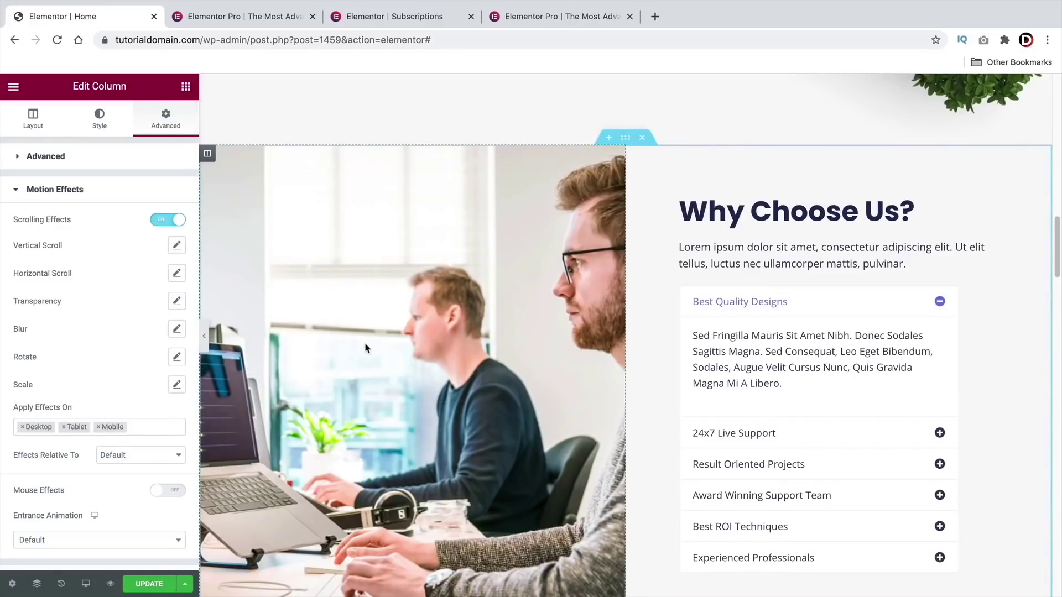
- Enable the Vertical Scroll effect on the image column and preview its upward motion on the page
click(177, 247)
scroll(401, 300, up, 9)
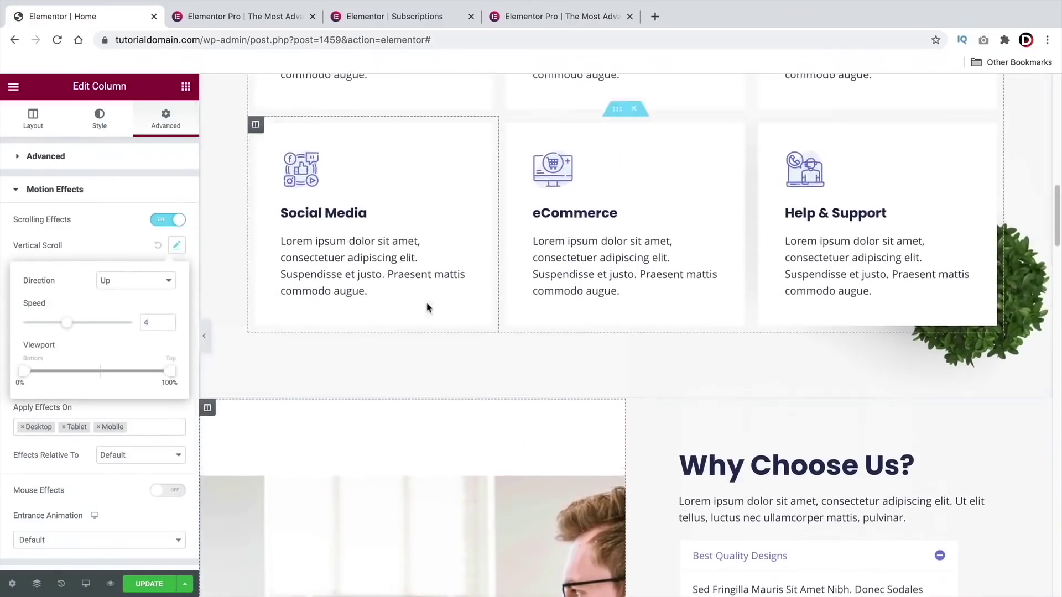
scroll(436, 279, down, 8)
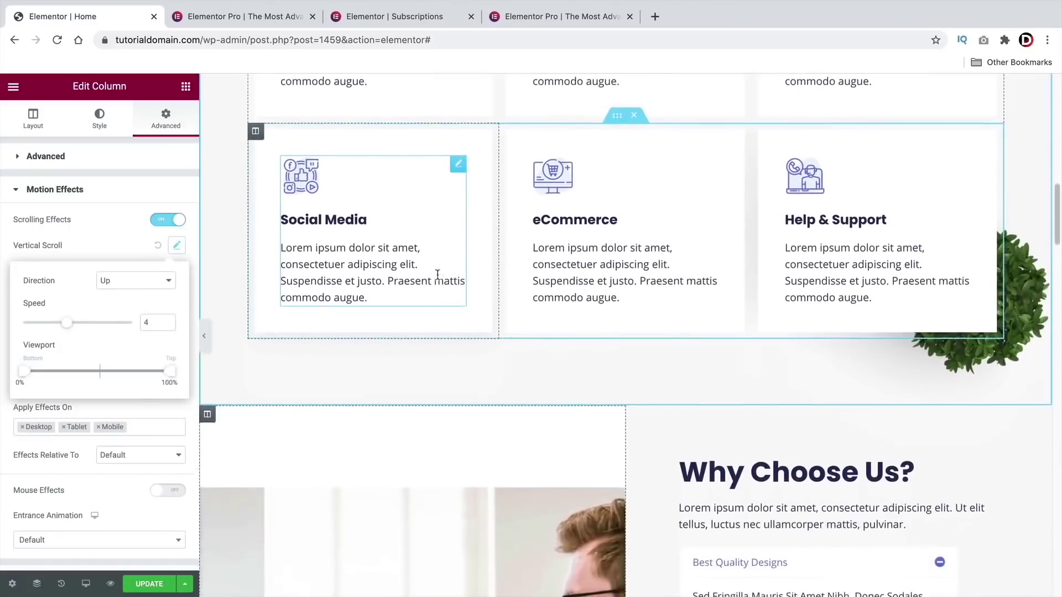
scroll(436, 279, down, 5)
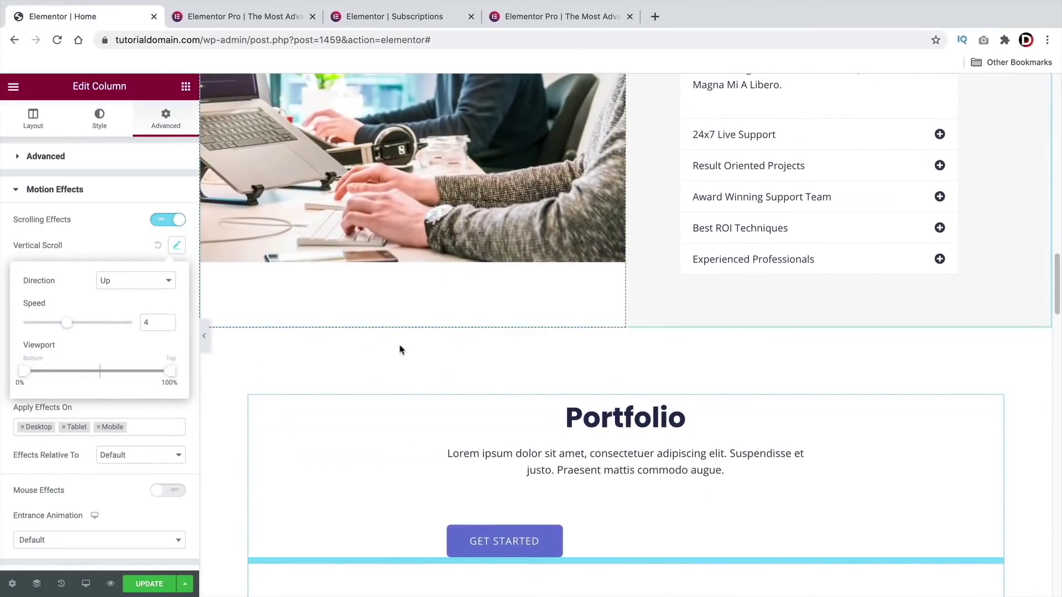
scroll(398, 348, up, 4)
- Try the Vertical Scroll effect with a 21% to 76% viewport and direction Down, preview it, and reset the effect
drag(24, 372, 60, 378)
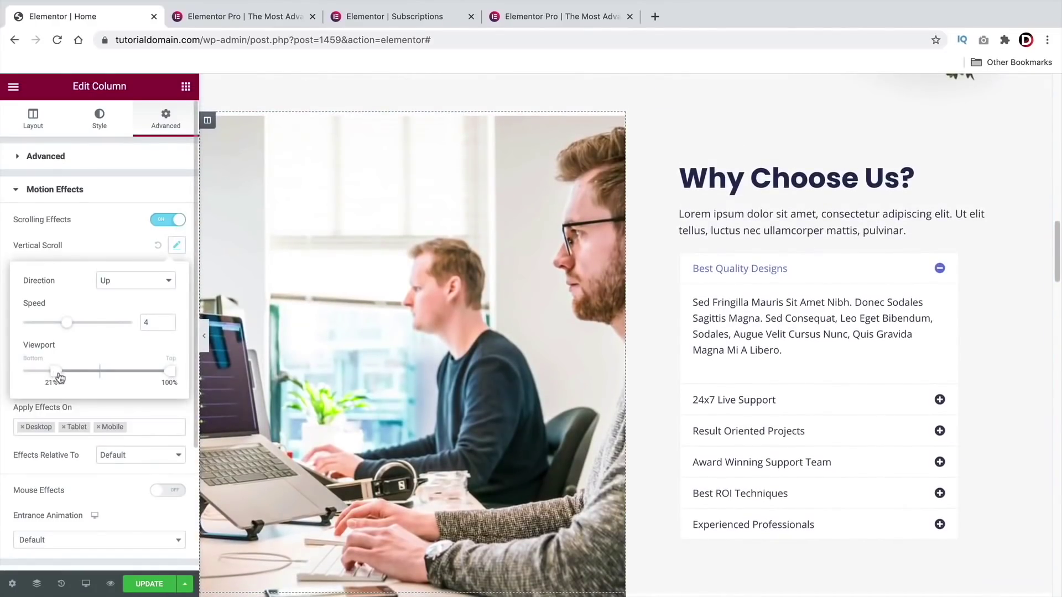
drag(145, 376, 128, 376)
click(119, 284)
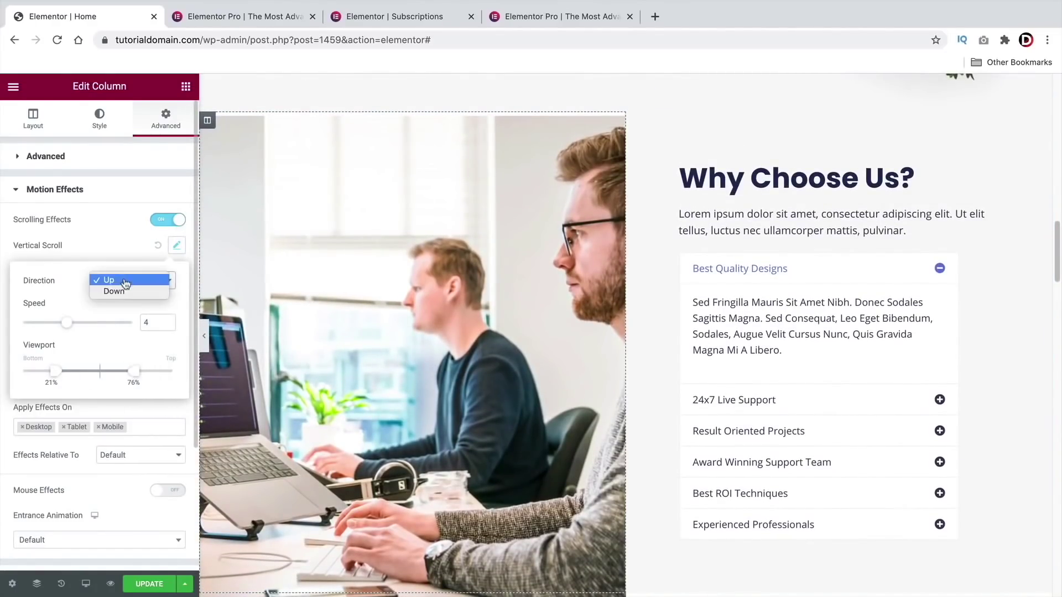
click(113, 292)
scroll(669, 391, up, 12)
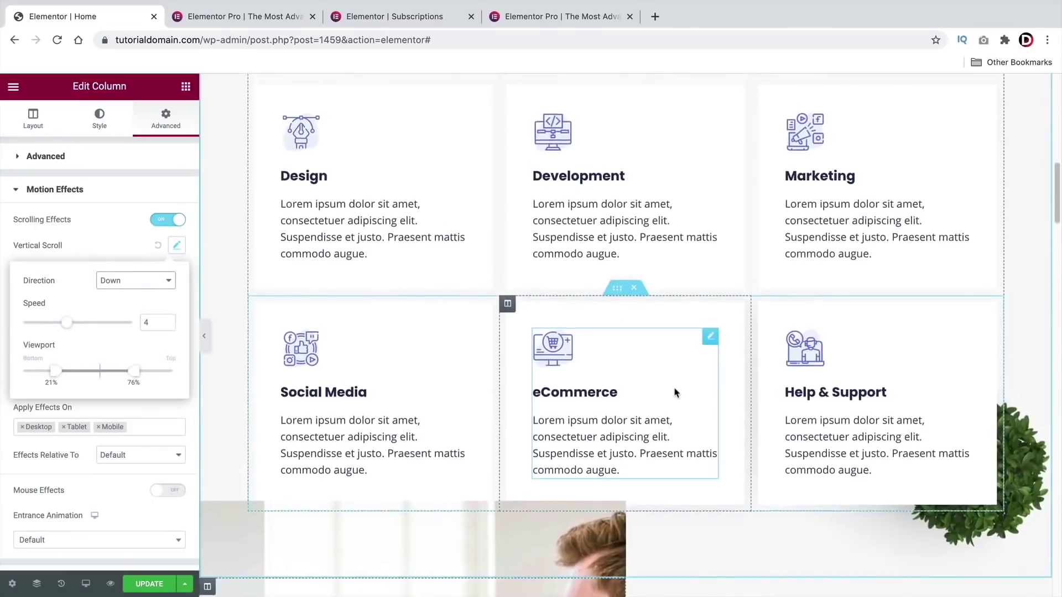
scroll(657, 387, down, 3)
scroll(652, 384, down, 12)
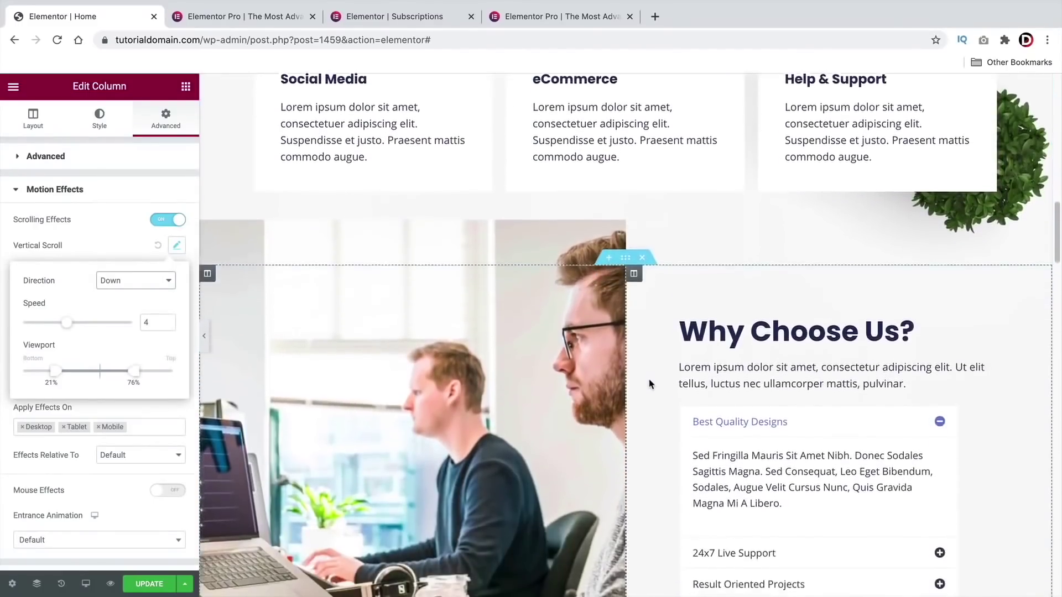
scroll(649, 384, up, 6)
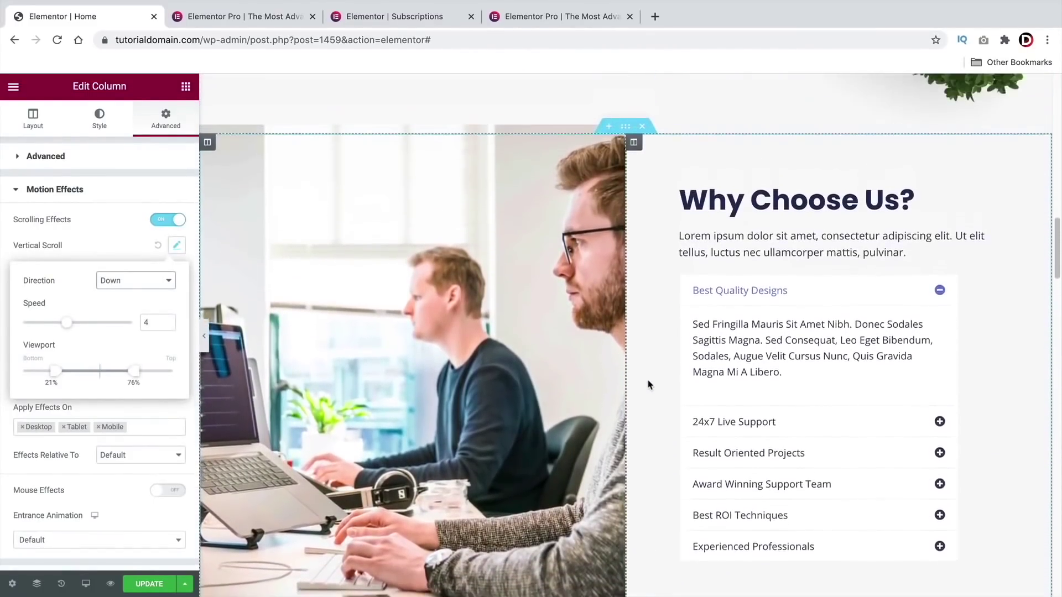
scroll(648, 383, down, 4)
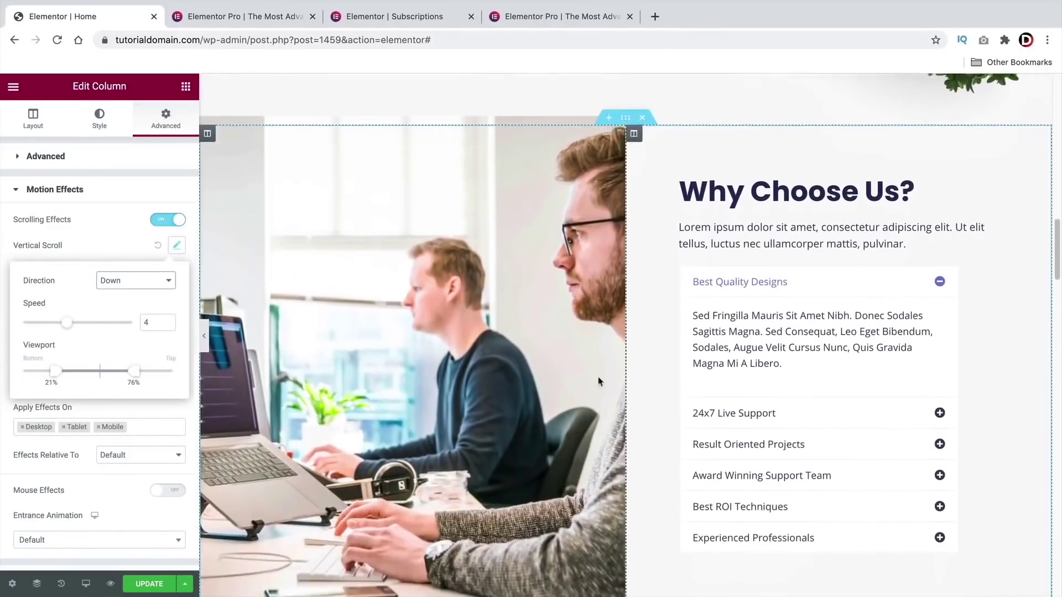
click(150, 248)
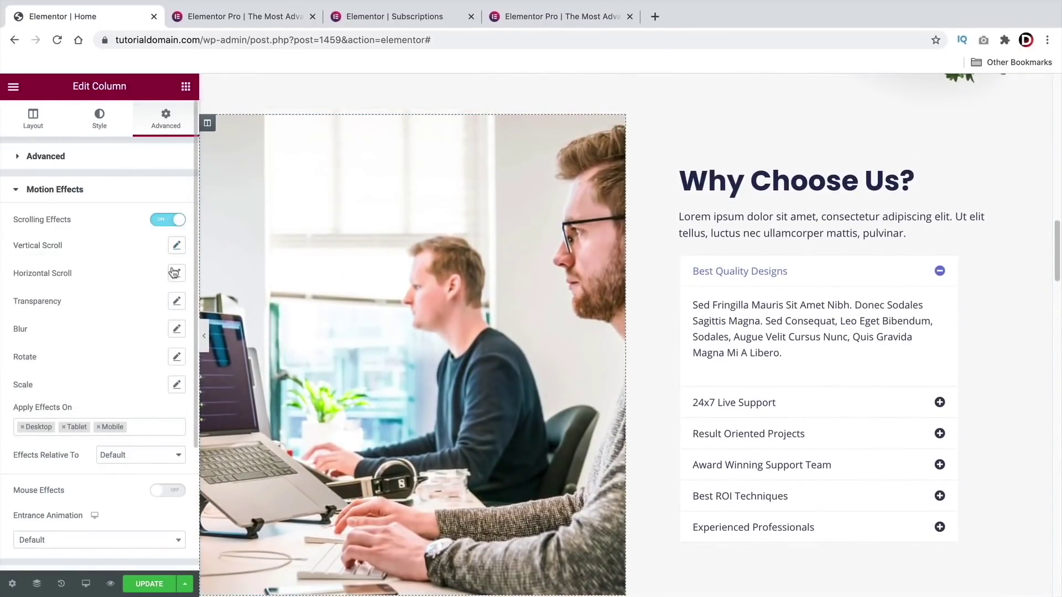
- Try the Horizontal Scroll effect on the image column, preview its sideways motion, and reset the effect
click(176, 276)
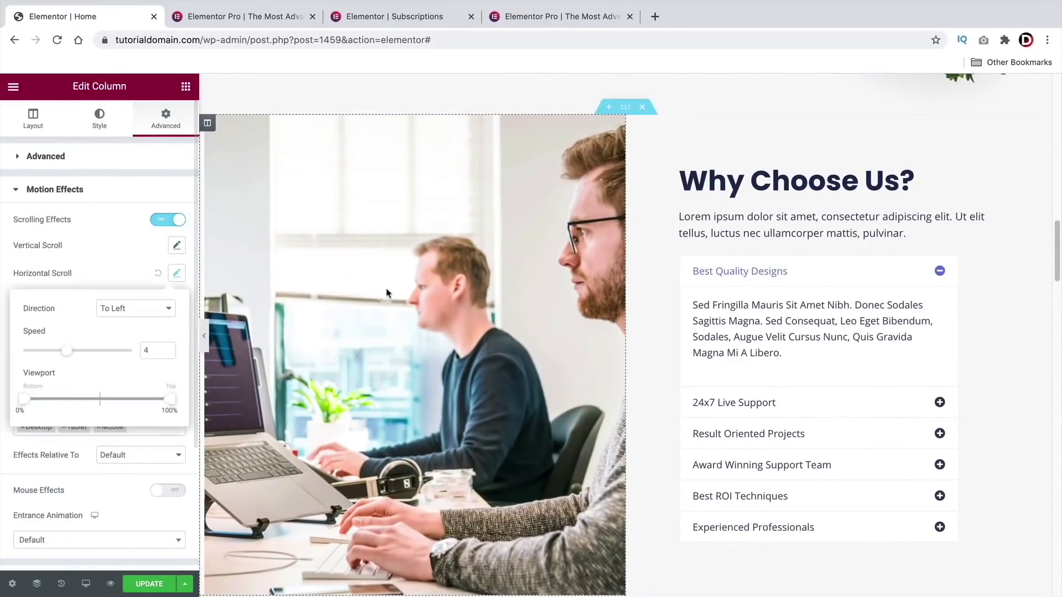
scroll(386, 297, up, 3)
scroll(260, 301, down, 3)
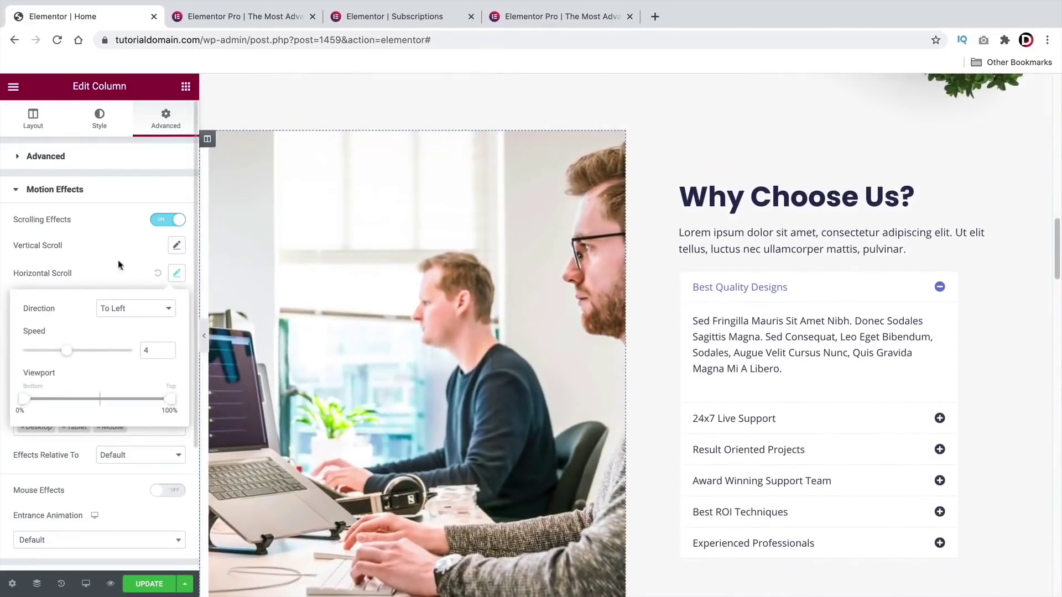
click(160, 275)
- Enable the Transparency effect on the image column and preview its fade-in on the page
click(176, 302)
scroll(429, 244, up, 5)
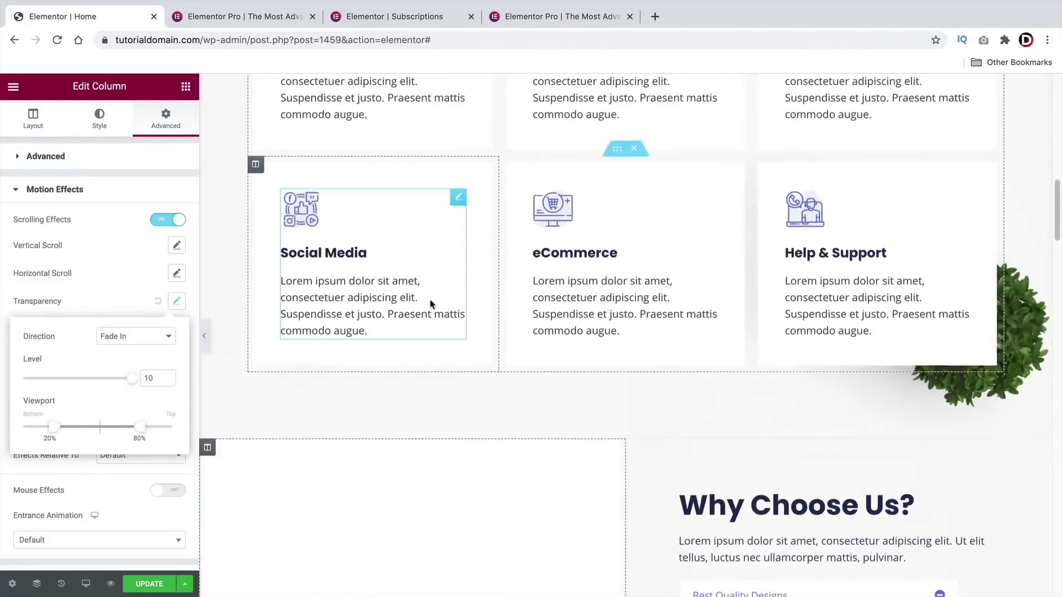
scroll(426, 308, down, 4)
scroll(423, 308, down, 8)
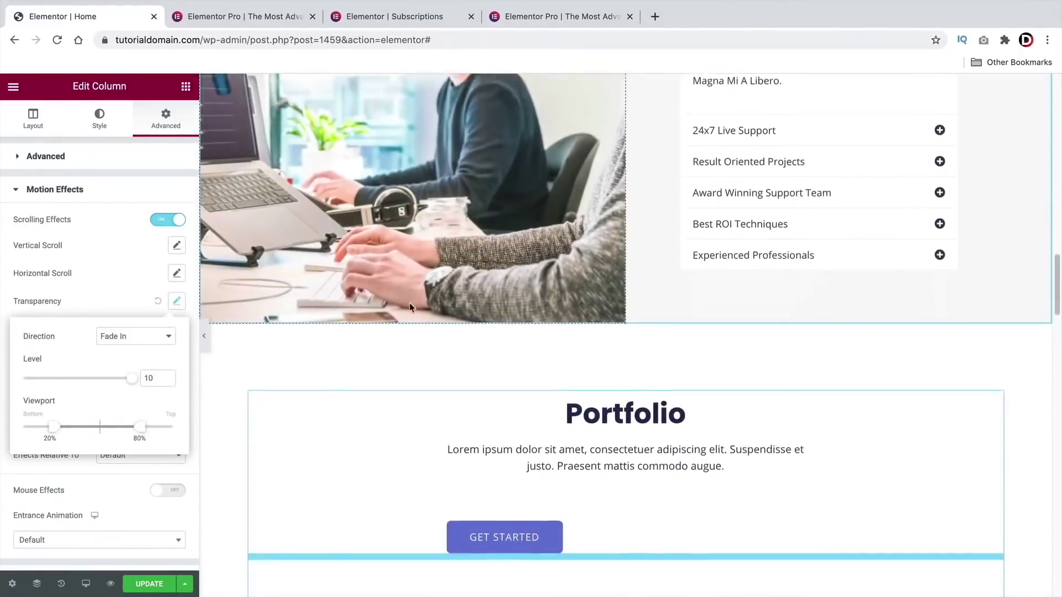
scroll(409, 303, up, 6)
scroll(402, 315, up, 1)
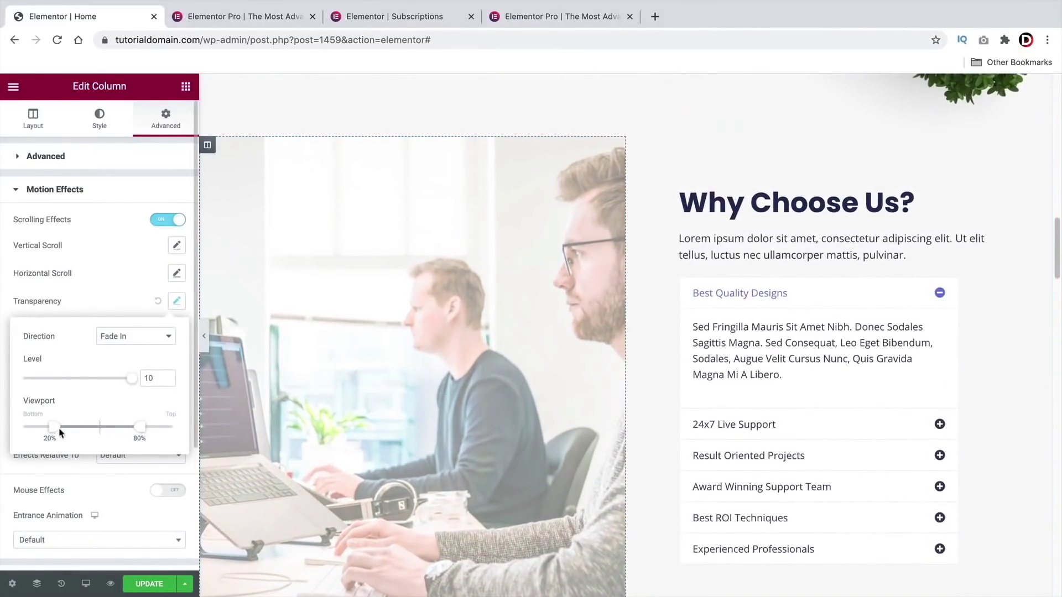
- Try the Transparency effect with a 22% to 63% viewport, preview the fade, and reset the effect
mouse_move(55, 432)
mouse_down()
mouse_move(121, 429)
mouse_move(55, 430)
mouse_up()
scroll(554, 409, up, 8)
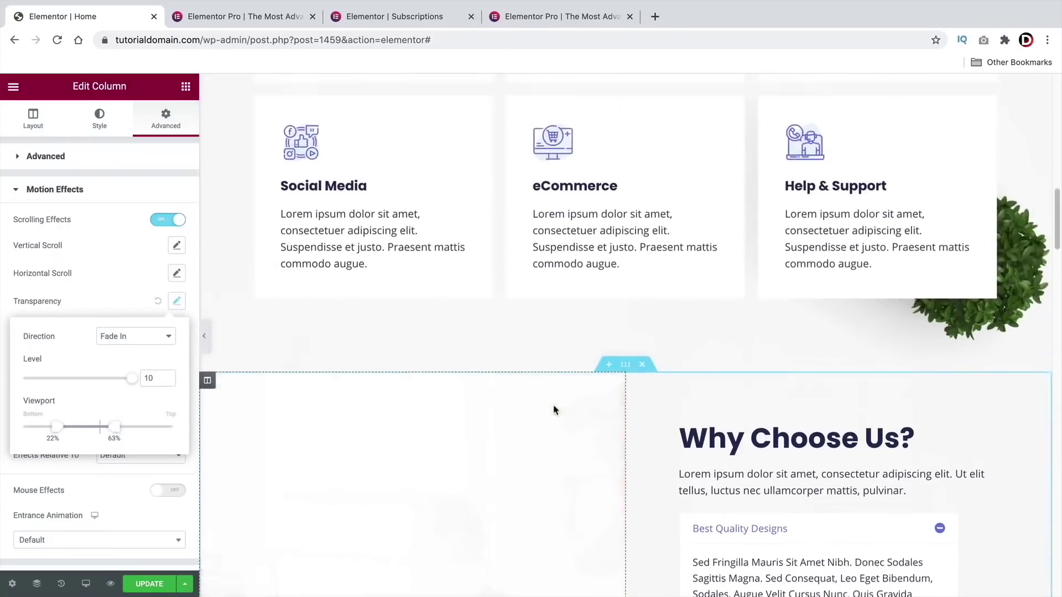
scroll(487, 351, down, 10)
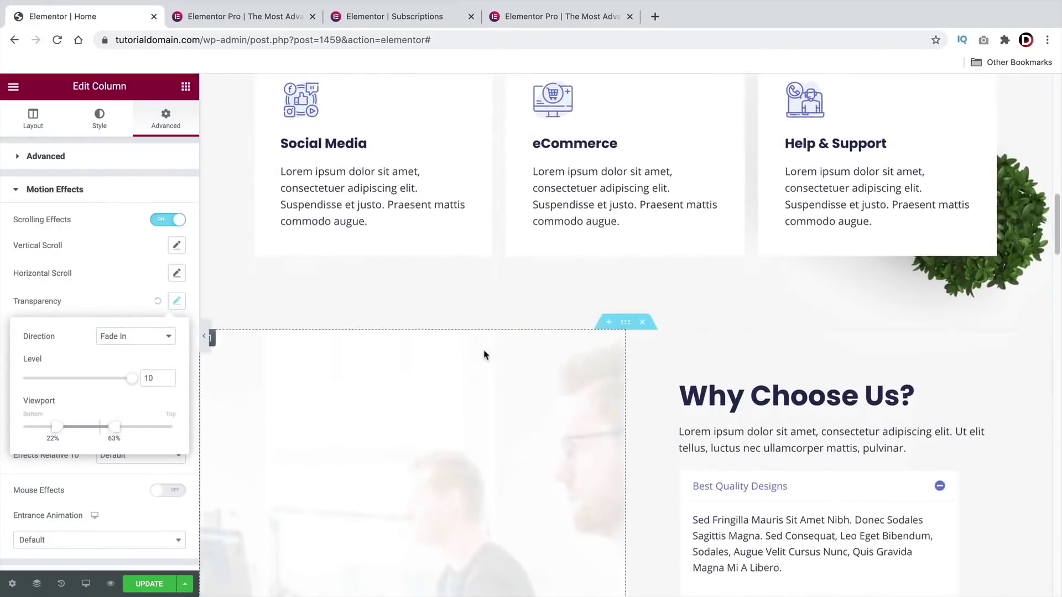
scroll(482, 350, up, 3)
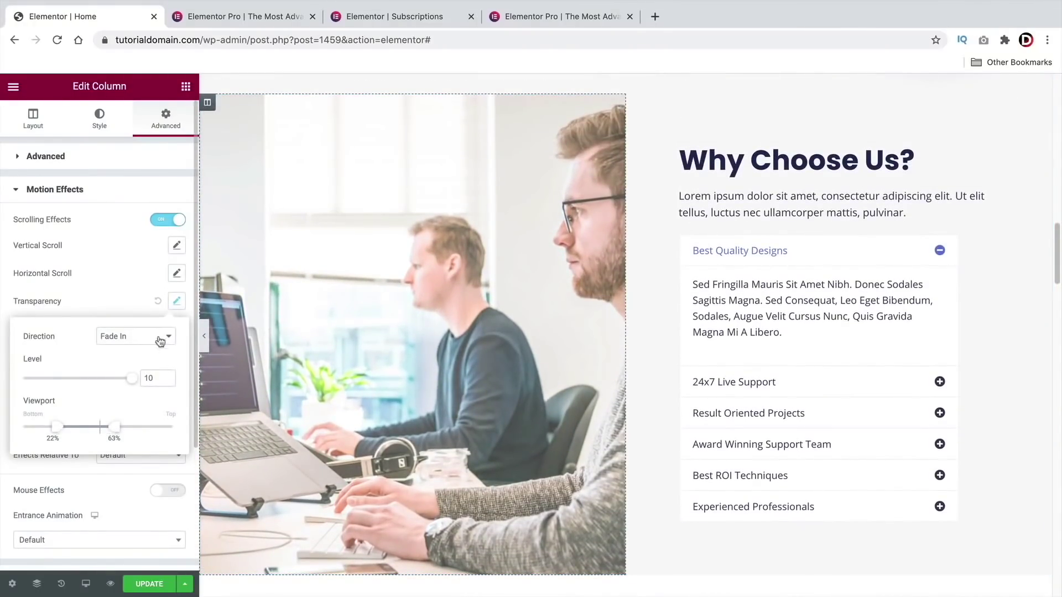
click(176, 301)
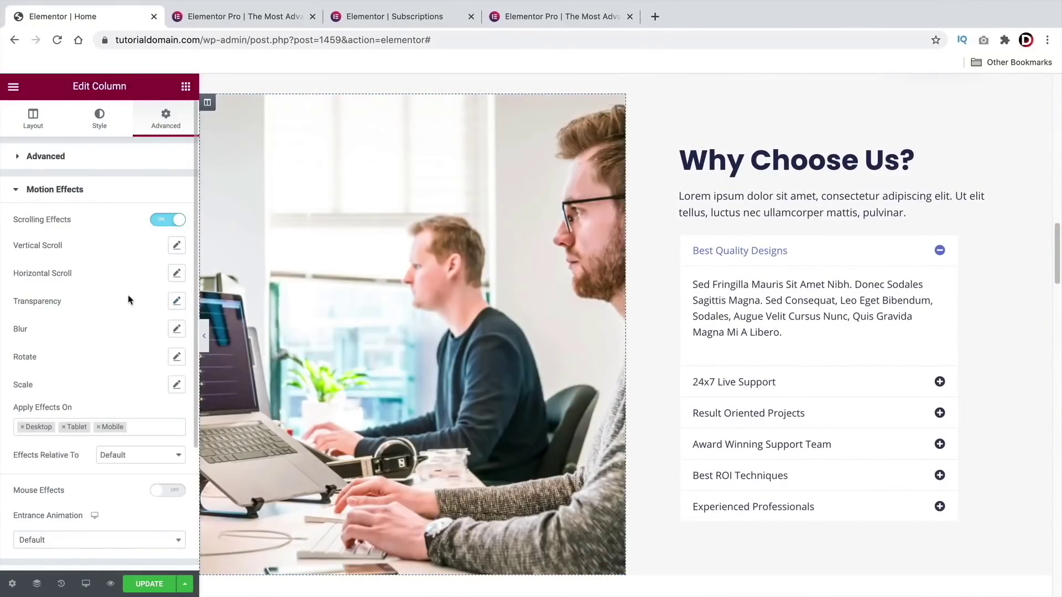
- Try the Blur scrolling effect on the image column, preview it, and reset the effect
click(176, 328)
scroll(310, 354, up, 6)
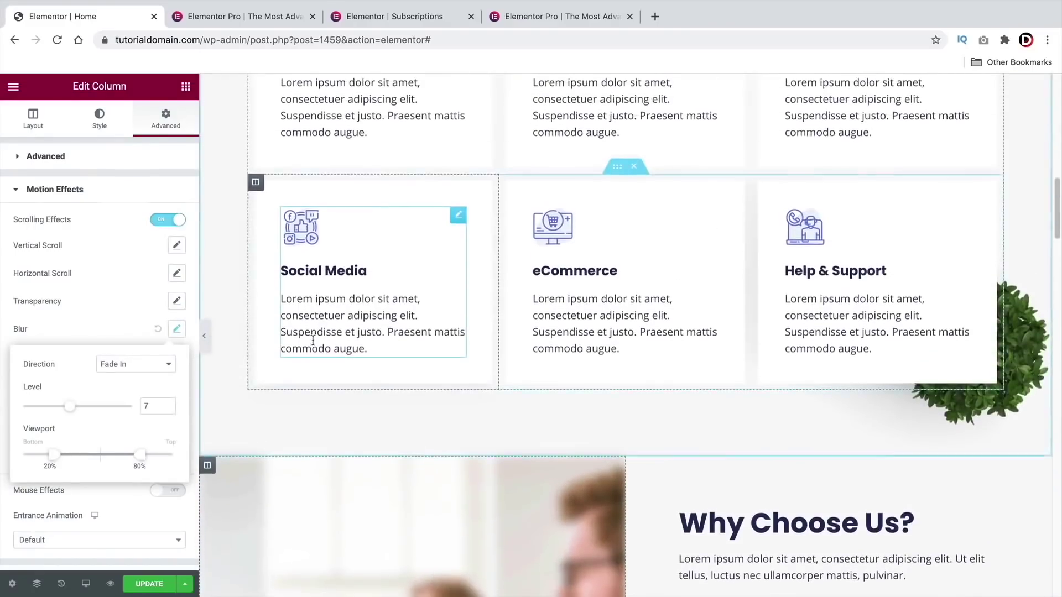
scroll(313, 341, down, 7)
click(157, 328)
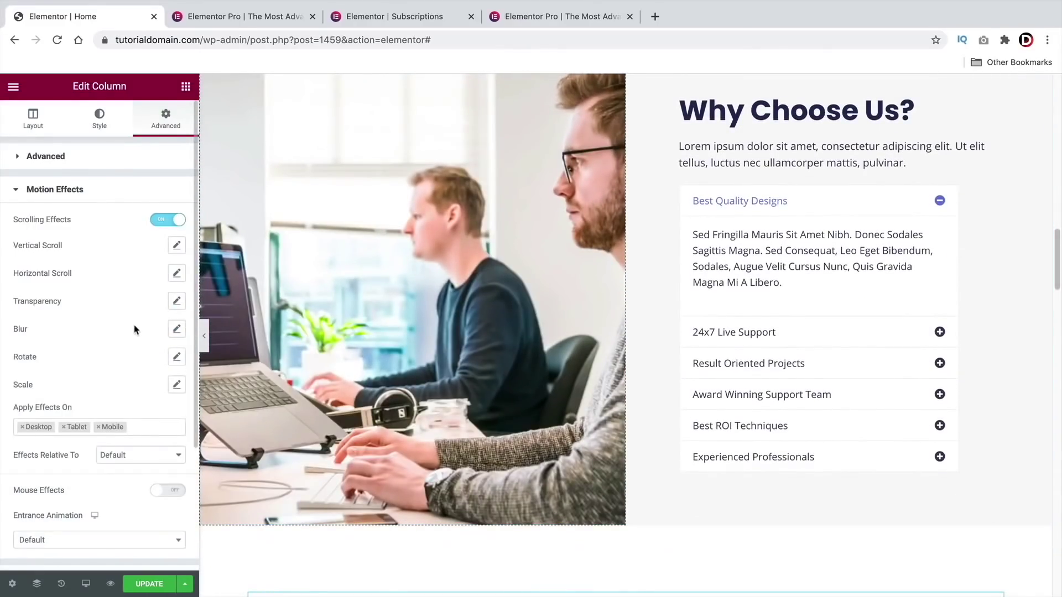
- Try the Rotate scrolling effect on the image column, preview the rotation on the page, and reset the effect
click(176, 357)
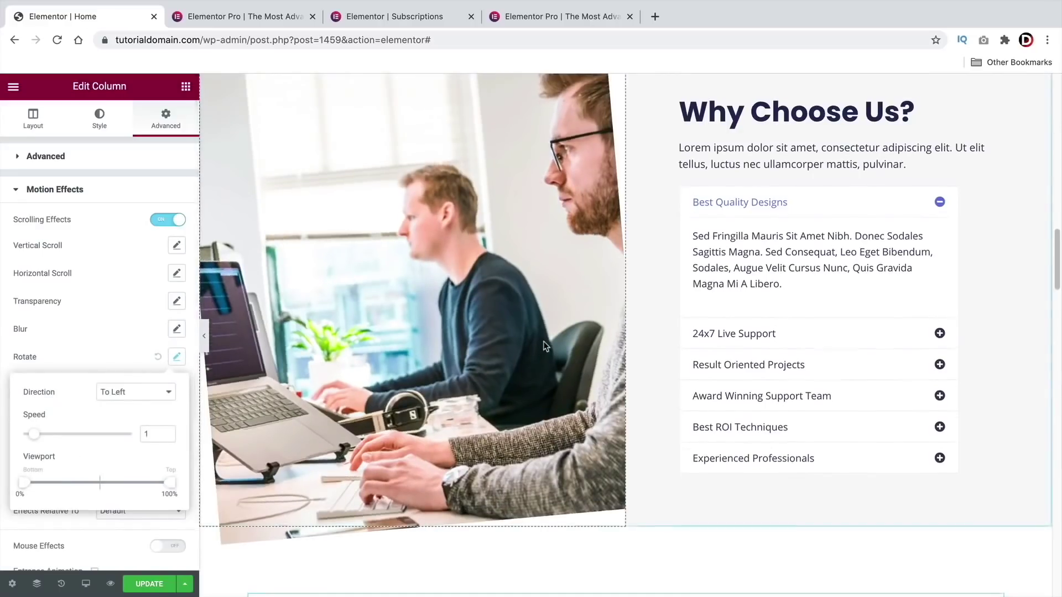
scroll(555, 350, up, 6)
scroll(554, 350, up, 5)
scroll(552, 348, down, 8)
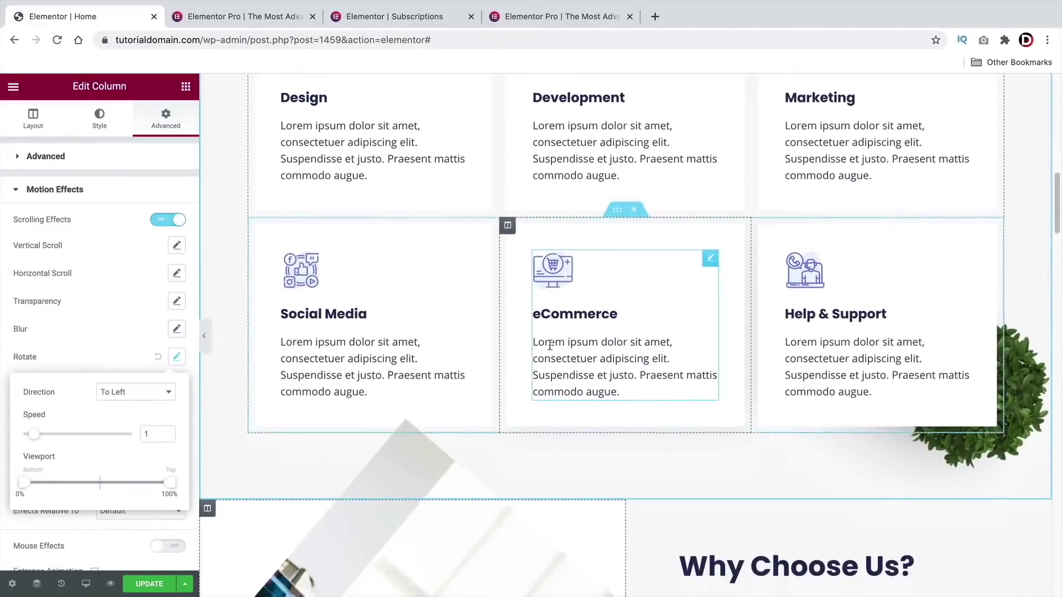
scroll(544, 351, down, 3)
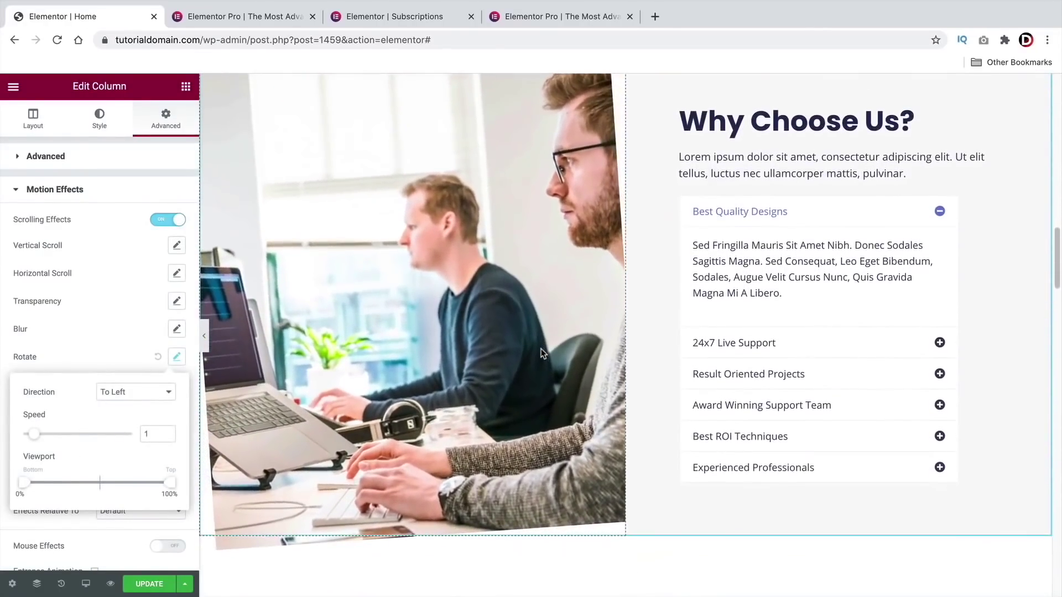
scroll(901, 288, up, 4)
scroll(900, 288, up, 3)
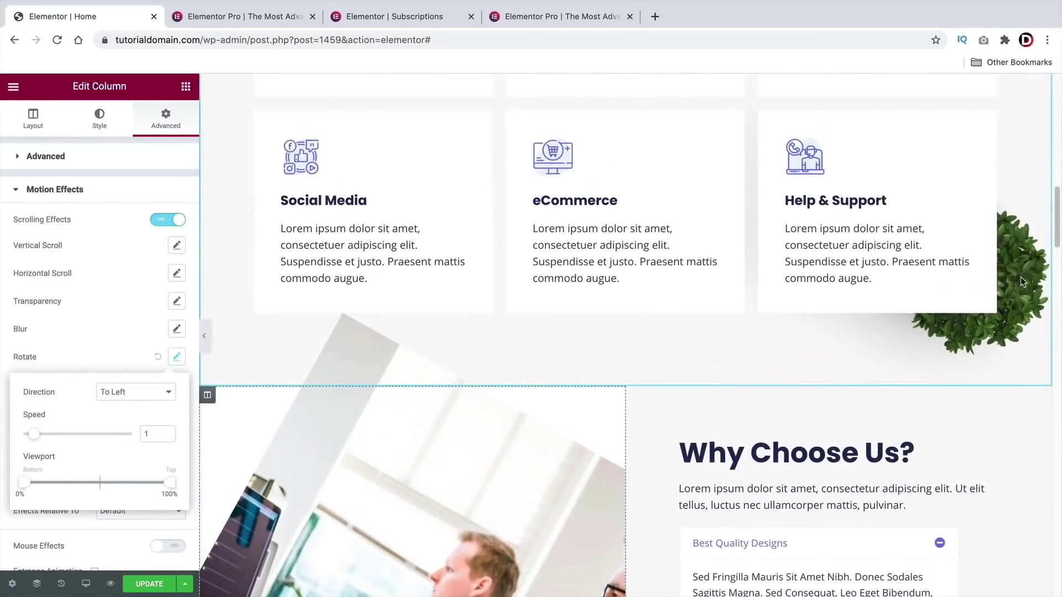
scroll(393, 398, down, 3)
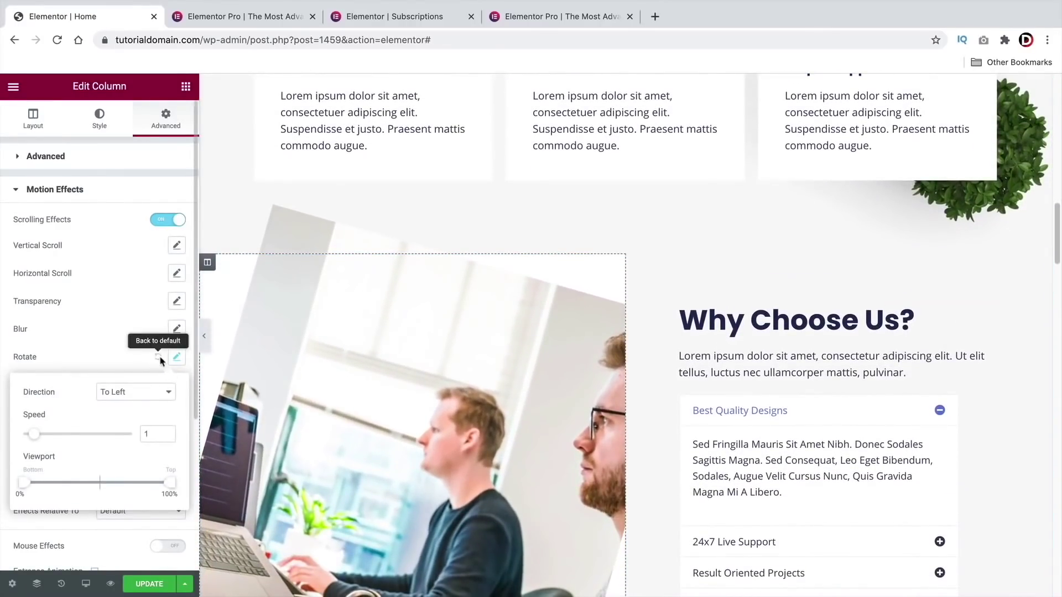
click(158, 357)
- Turn off Scrolling Effects and turn on Mouse Effects for the image column beside "Why Choose Us?"
scroll(110, 394, down, 1)
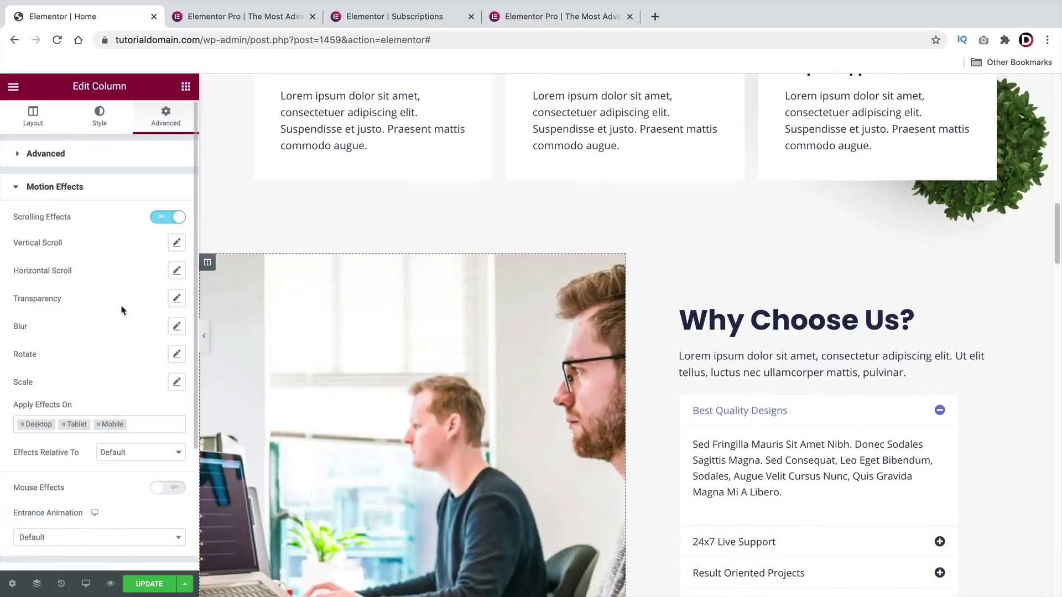
click(165, 218)
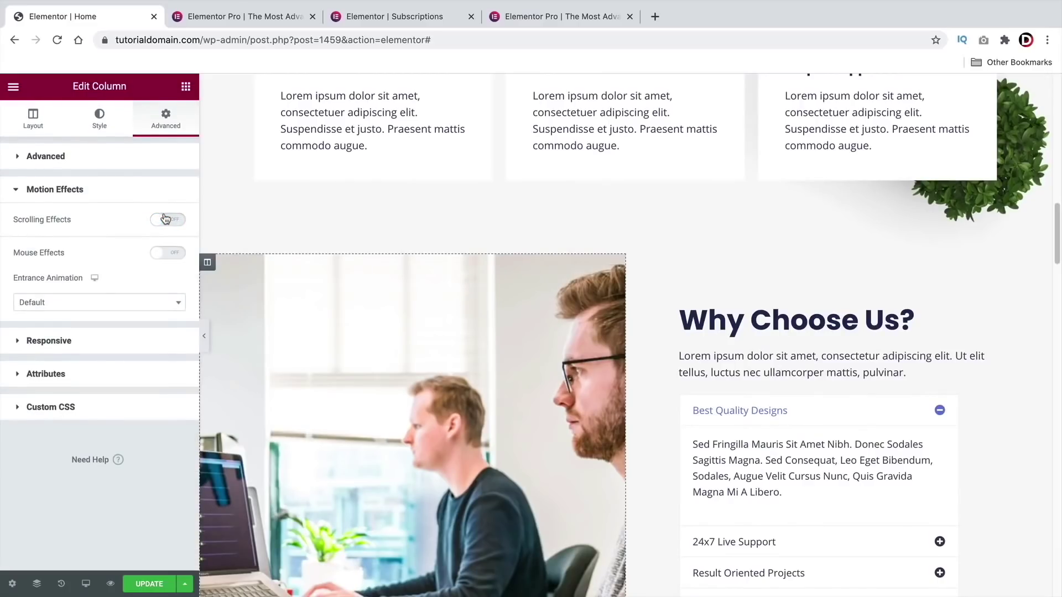
click(171, 254)
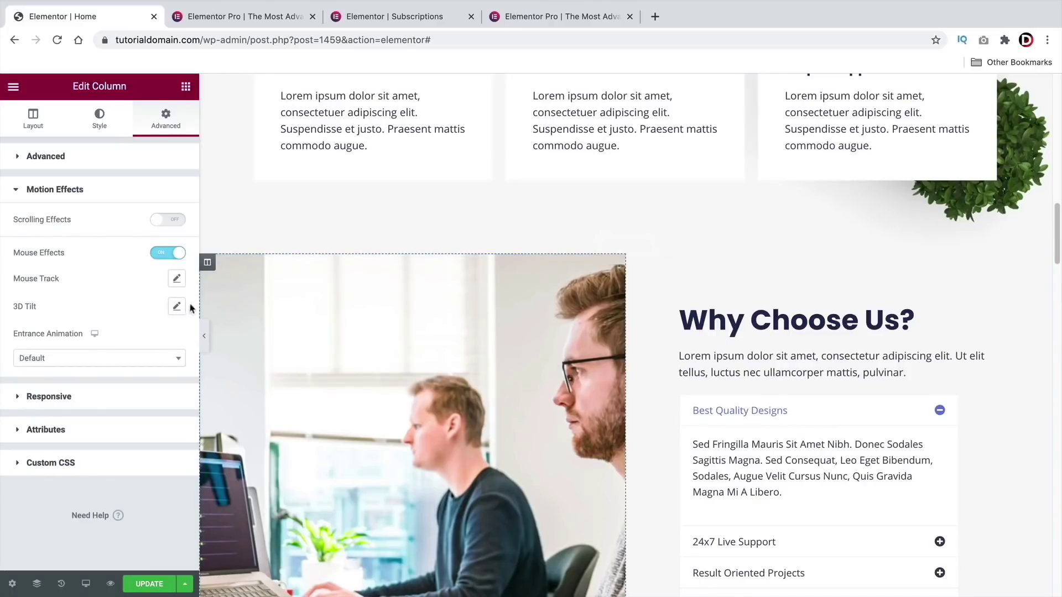
scroll(255, 365, down, 3)
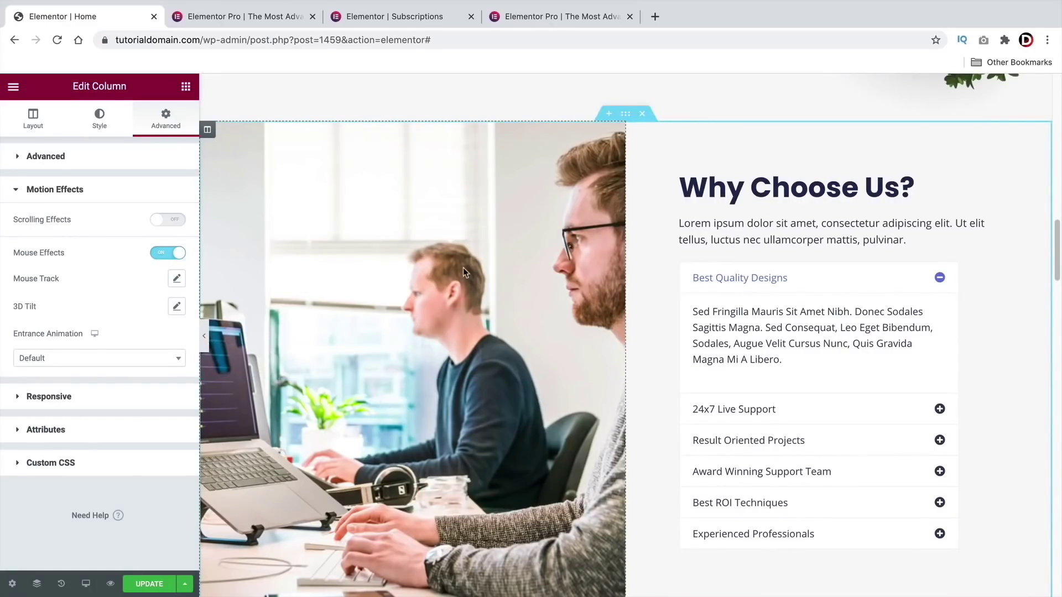
- Try the Mouse Track effect on the image column at speed 1.8, preview it, and reset the effect
click(177, 280)
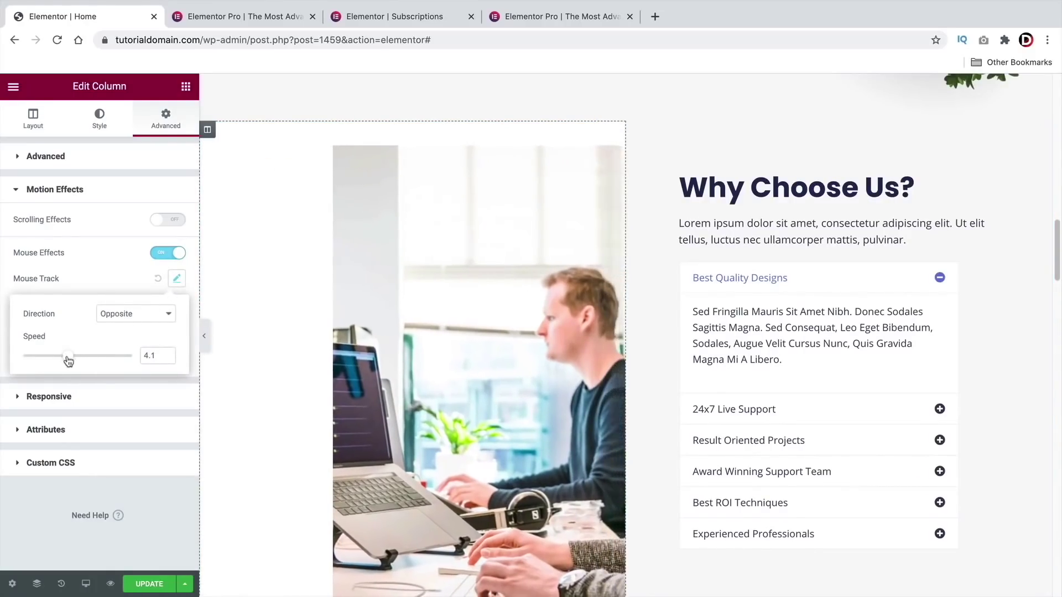
drag(78, 359, 43, 359)
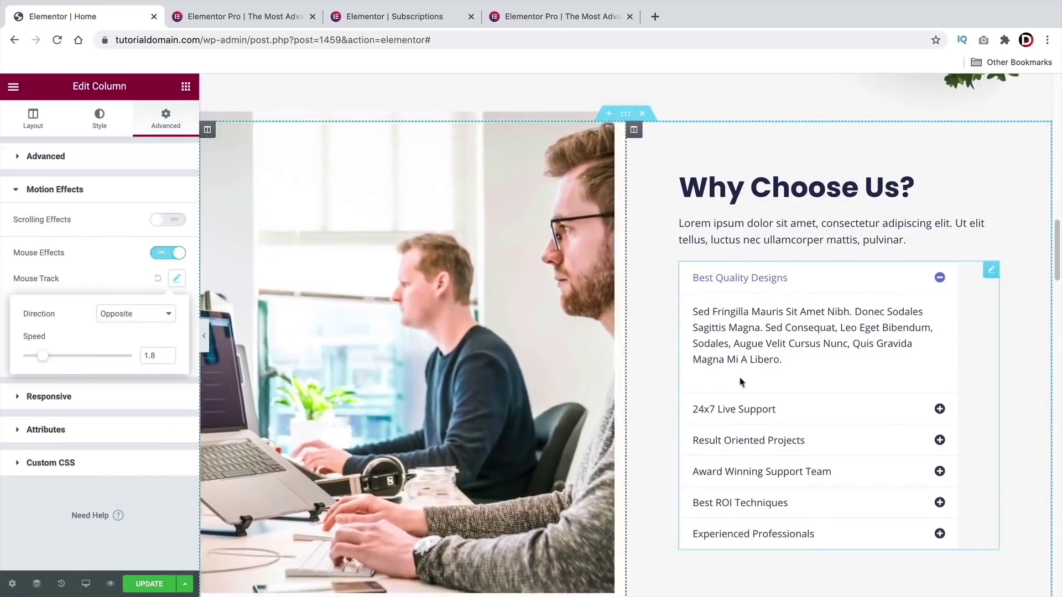
scroll(741, 377, up, 9)
scroll(741, 378, down, 5)
scroll(737, 379, down, 6)
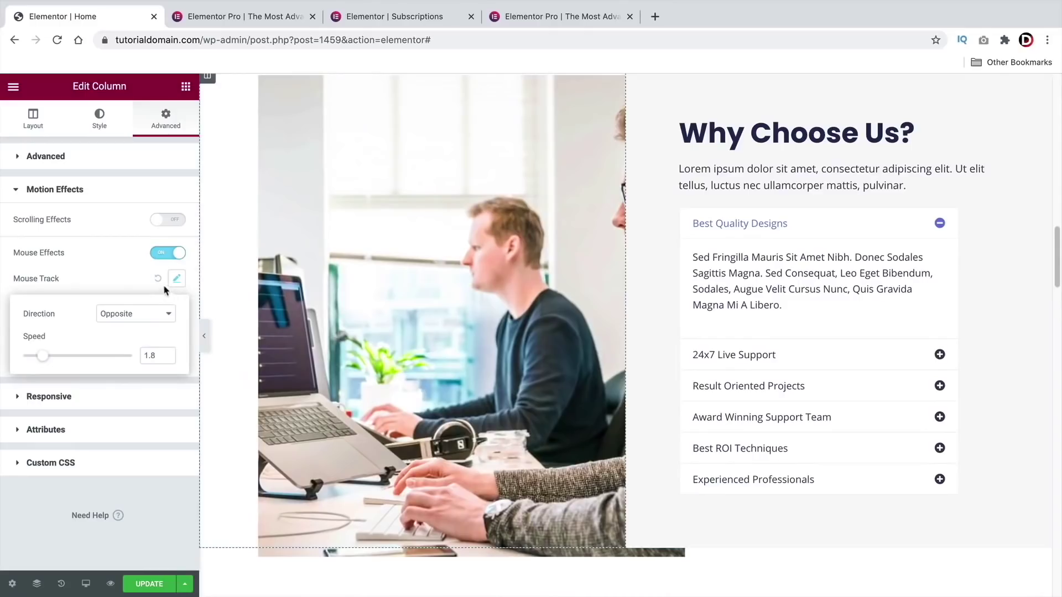
click(158, 278)
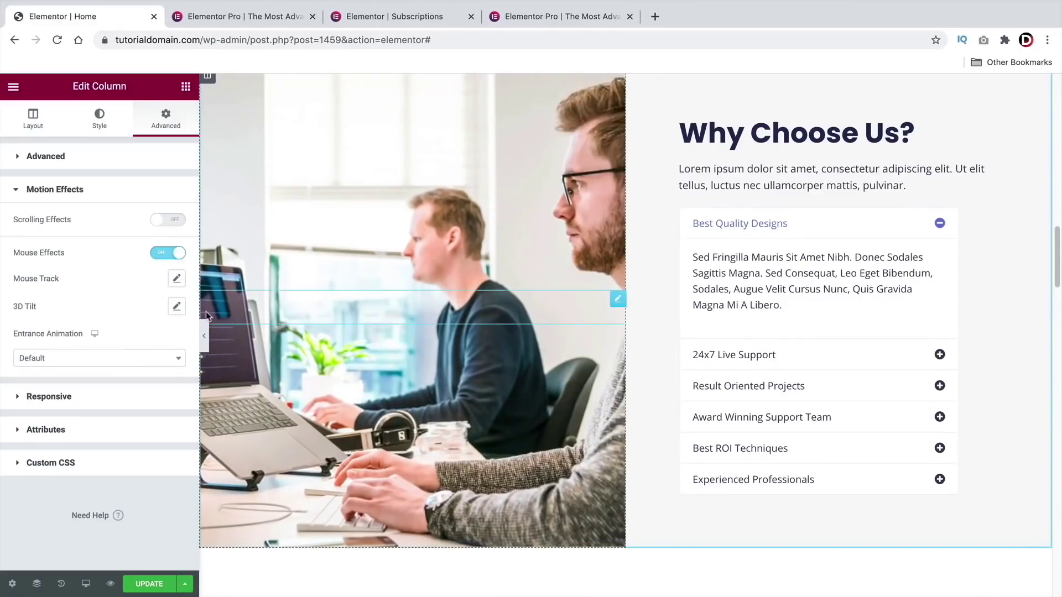
- Enable the 3D Tilt mouse effect on the image column and preview its tilt on the page
click(176, 307)
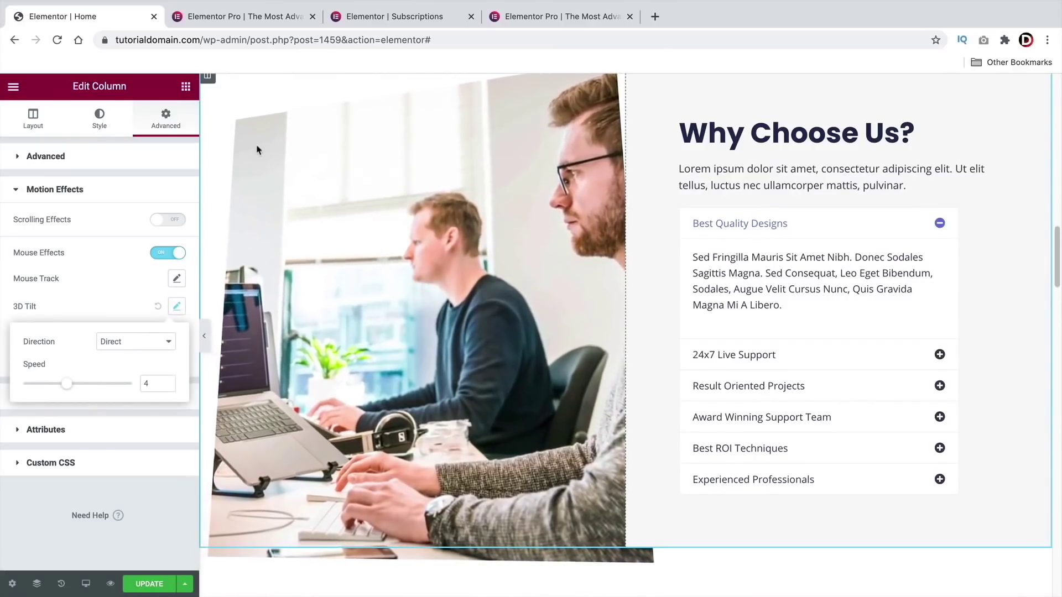
scroll(533, 479, down, 1)
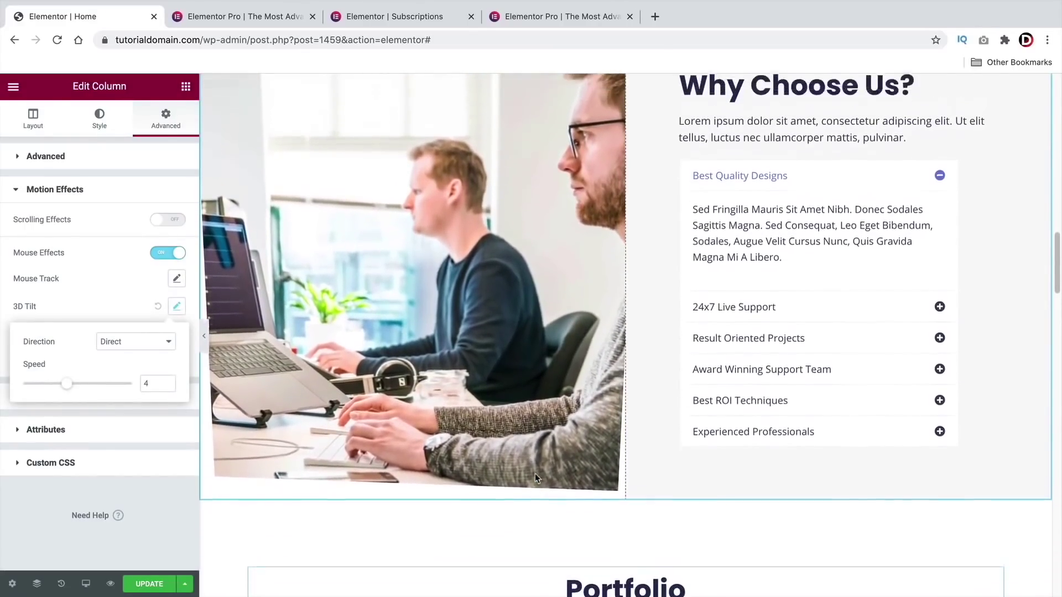
scroll(535, 476, up, 2)
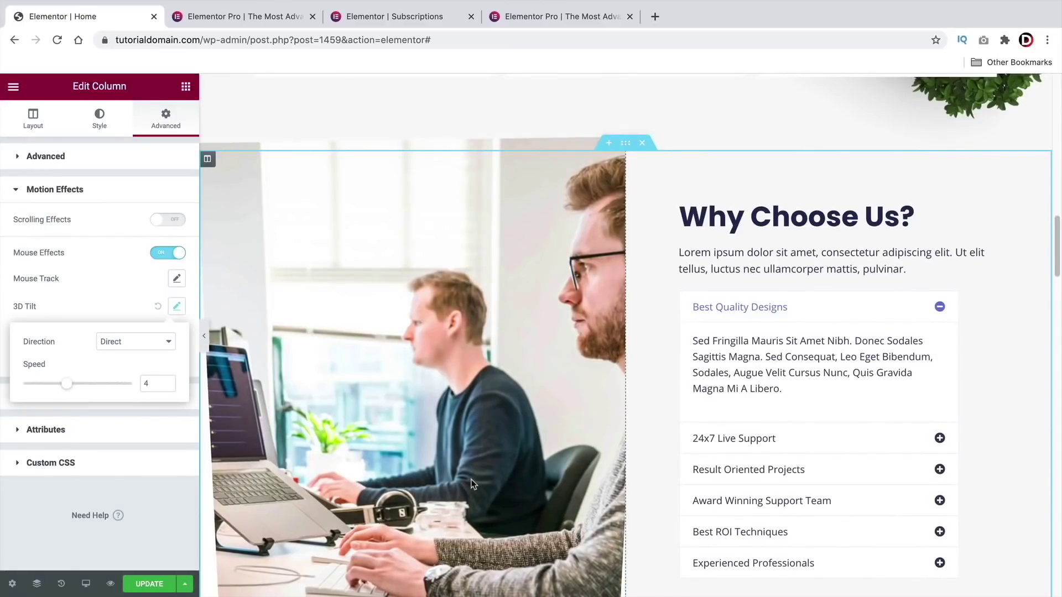
scroll(472, 483, down, 1)
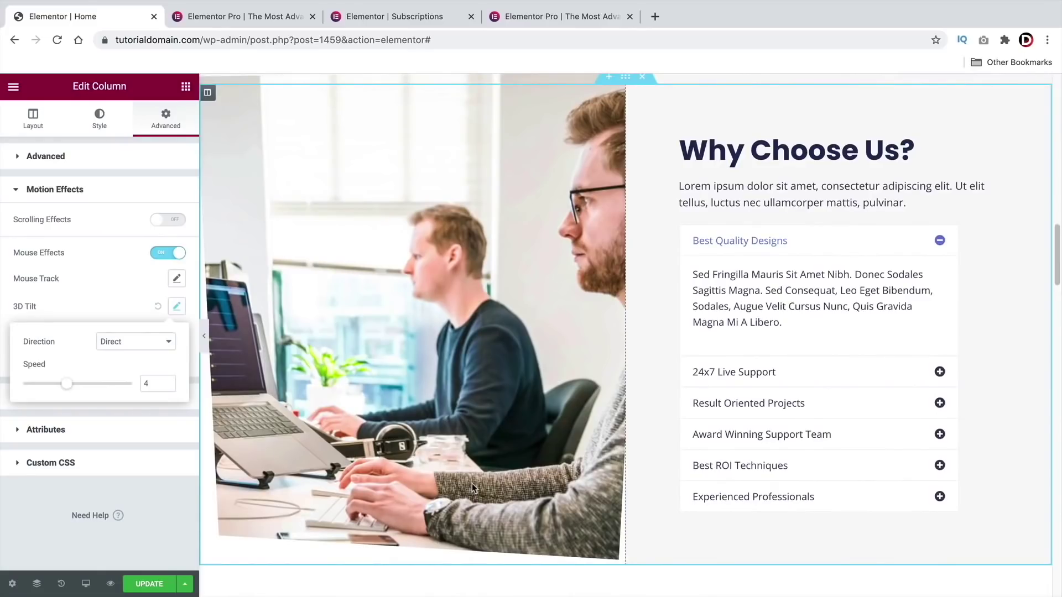
scroll(472, 484, down, 1)
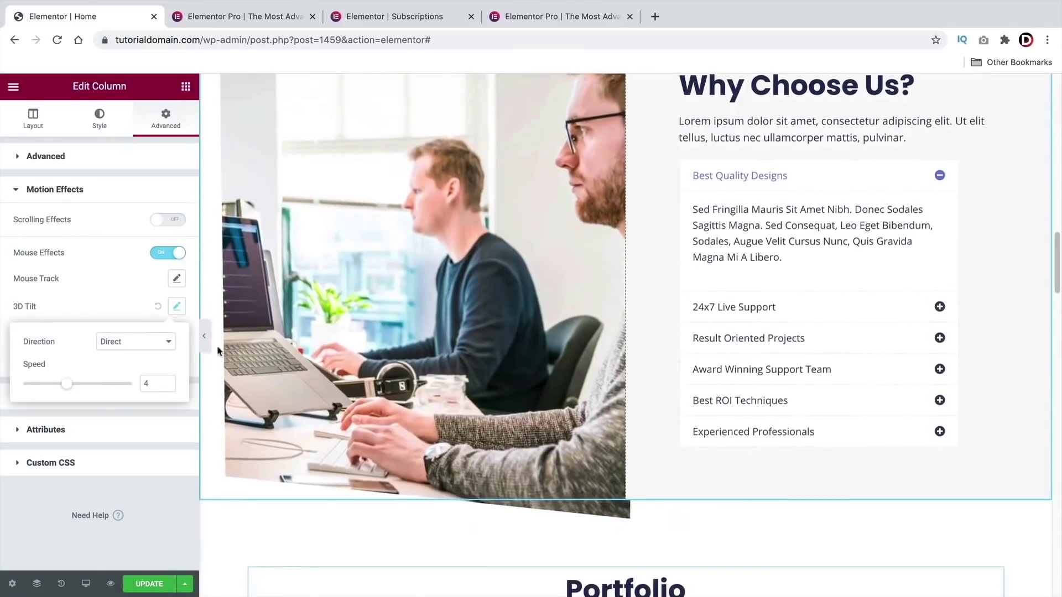
- Enable Mouse Effects with 3D Tilt on the Director OPS image box under "Meet Our Leadership" and preview the tilt
scroll(619, 433, down, 15)
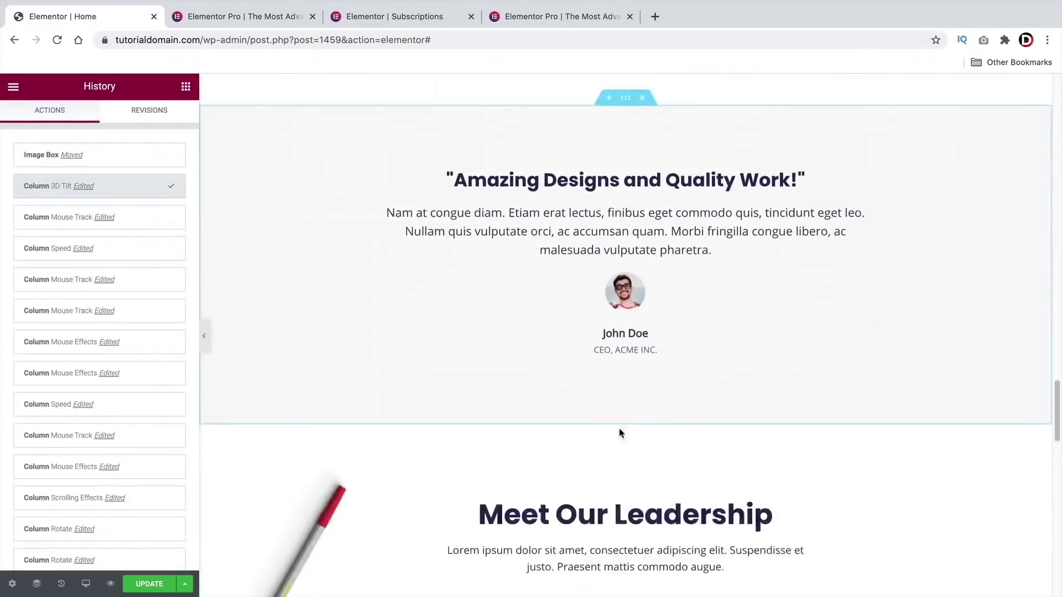
scroll(619, 433, down, 7)
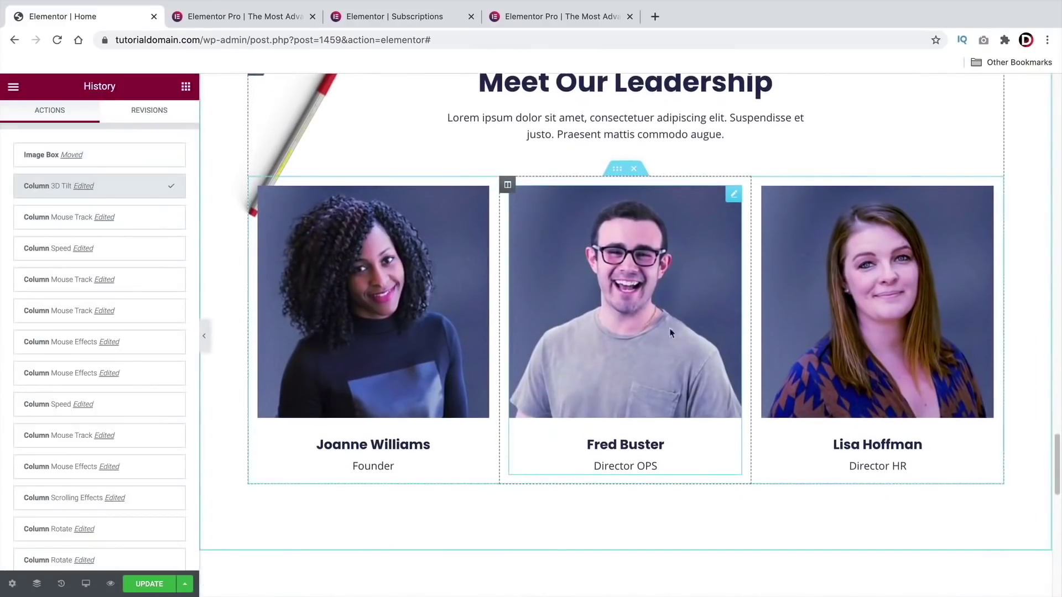
click(732, 195)
click(153, 119)
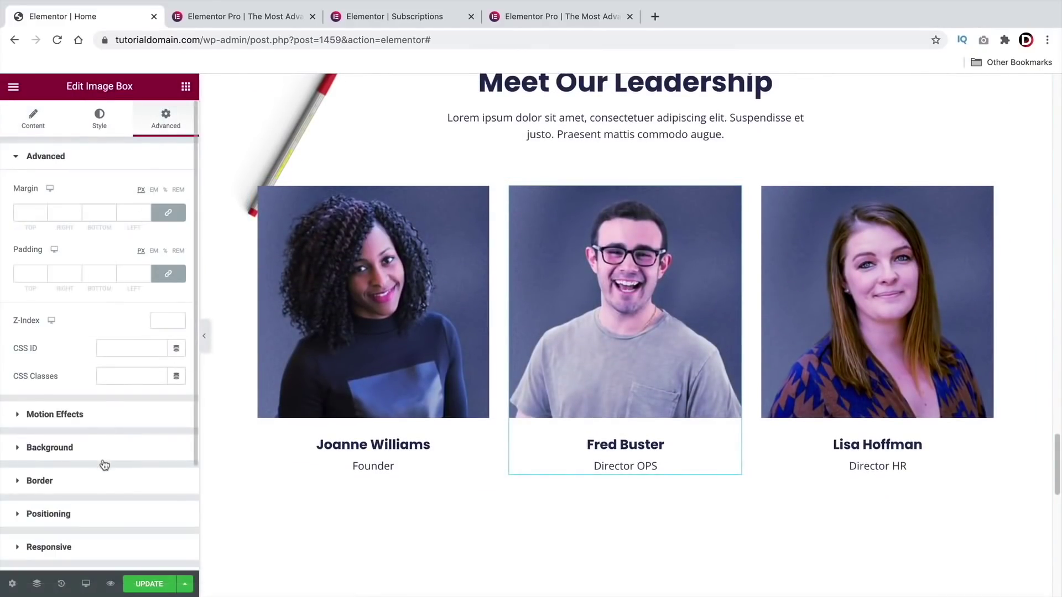
click(103, 416)
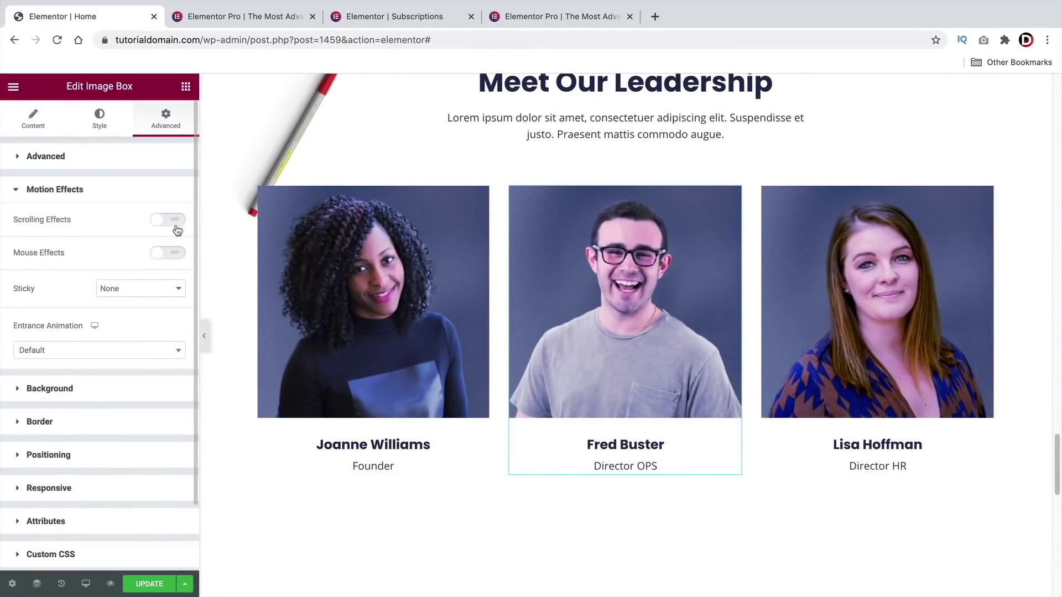
click(175, 253)
click(180, 309)
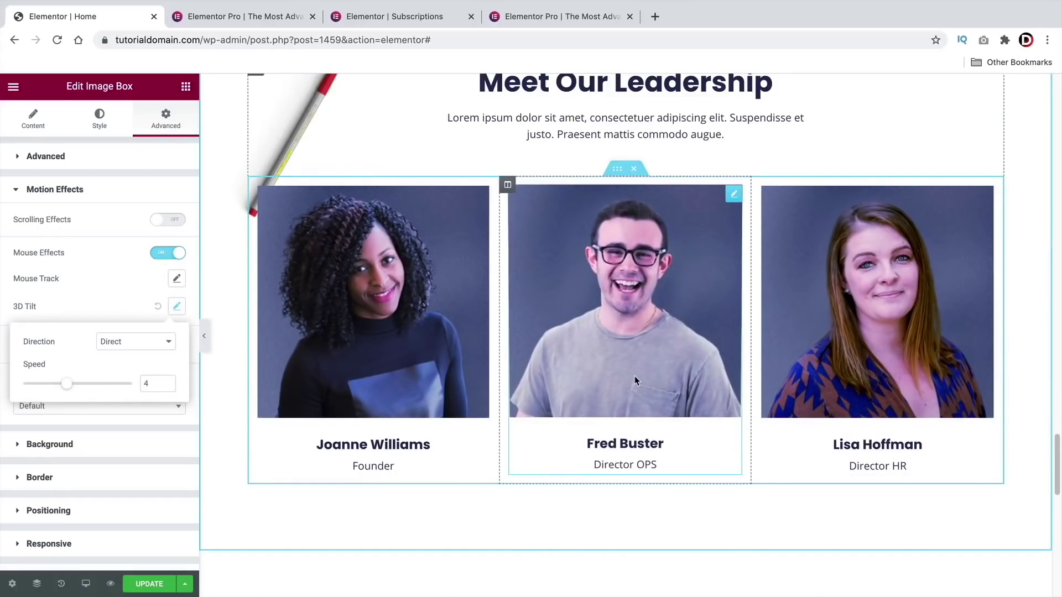
click(144, 432)
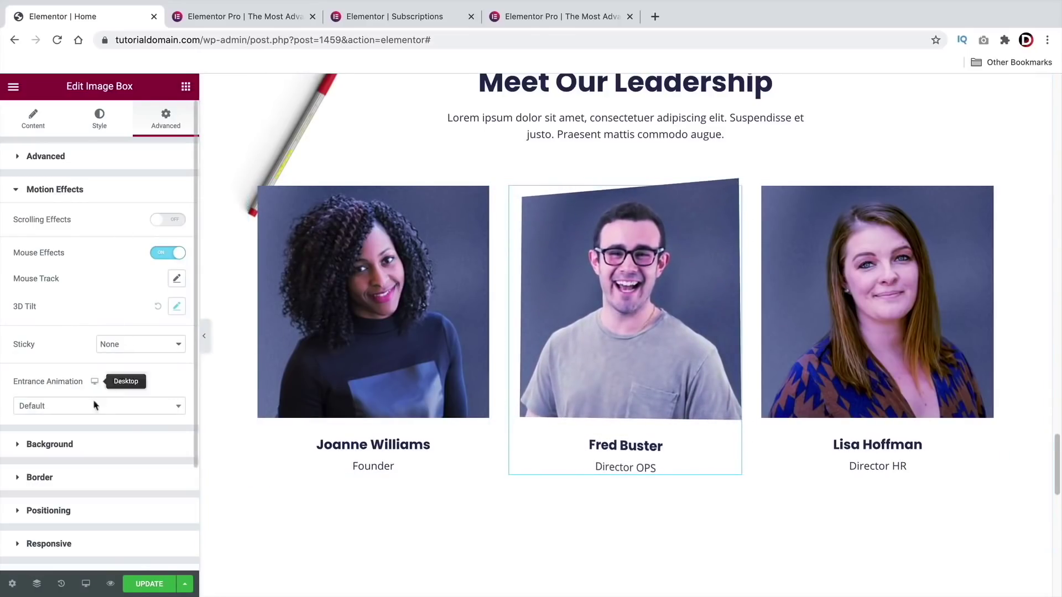
- Examine the Attributes and Custom CSS settings of the Director OPS image box
scroll(95, 407, down, 3)
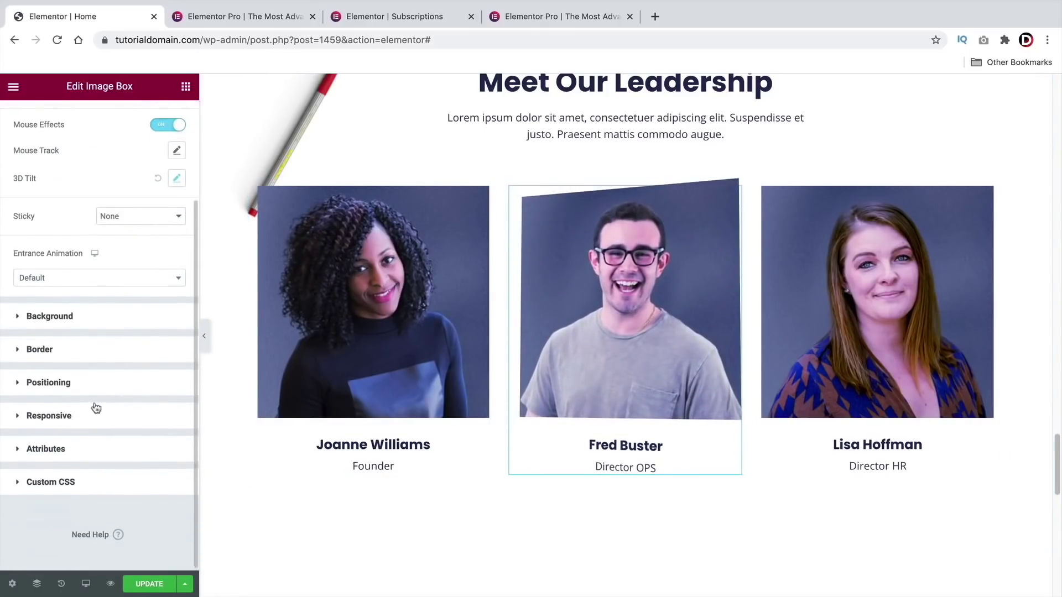
click(56, 449)
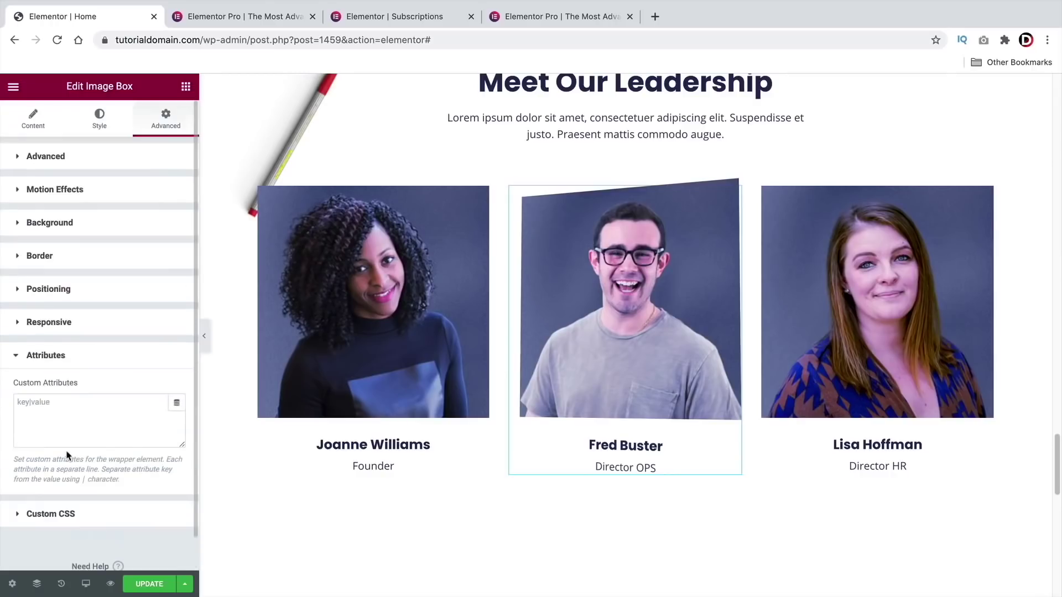
click(51, 514)
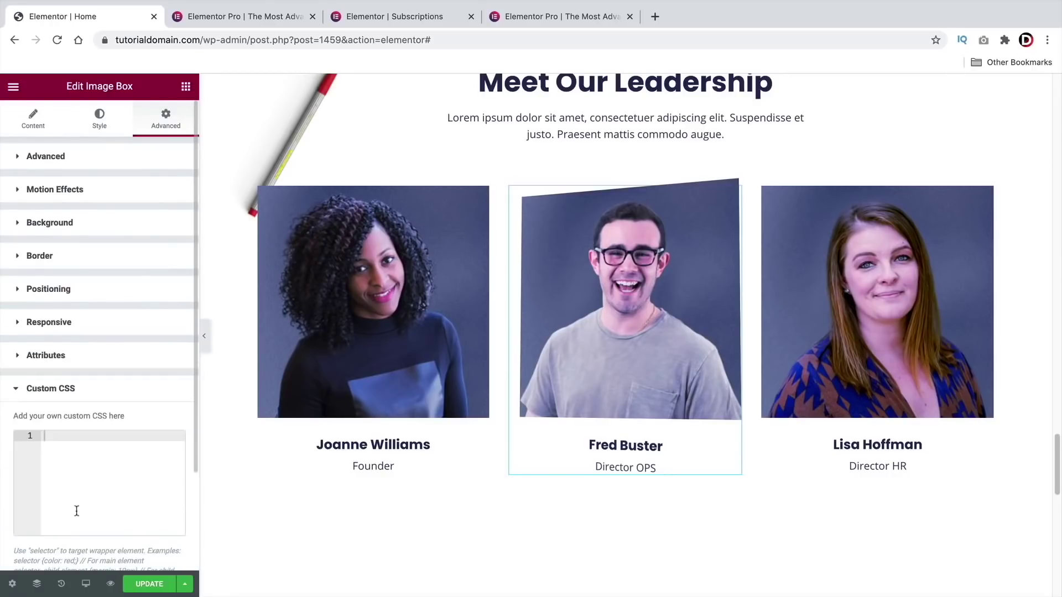
scroll(85, 491, down, 2)
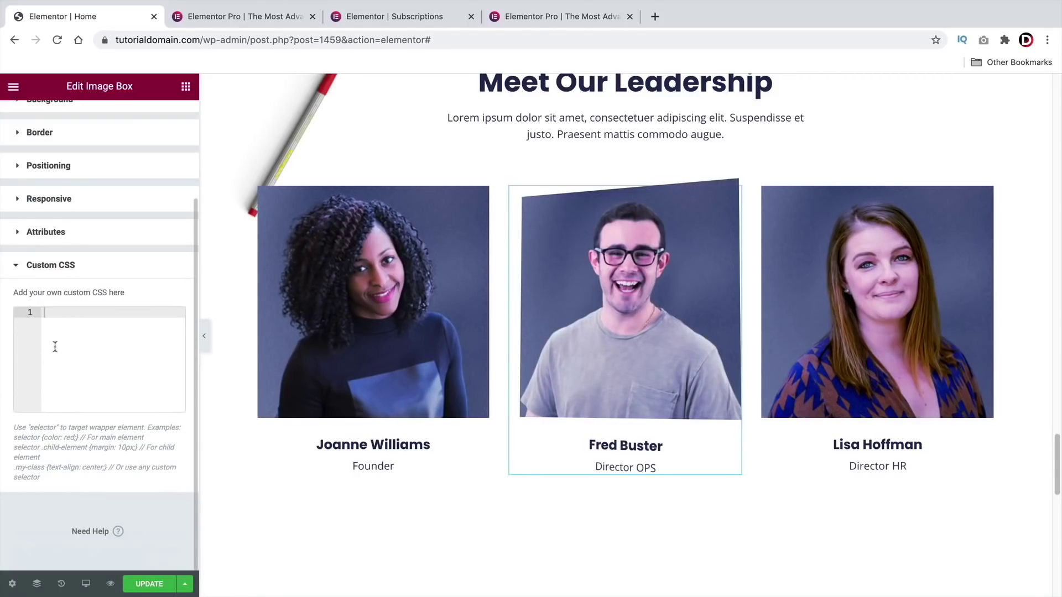
scroll(220, 433, up, 2)
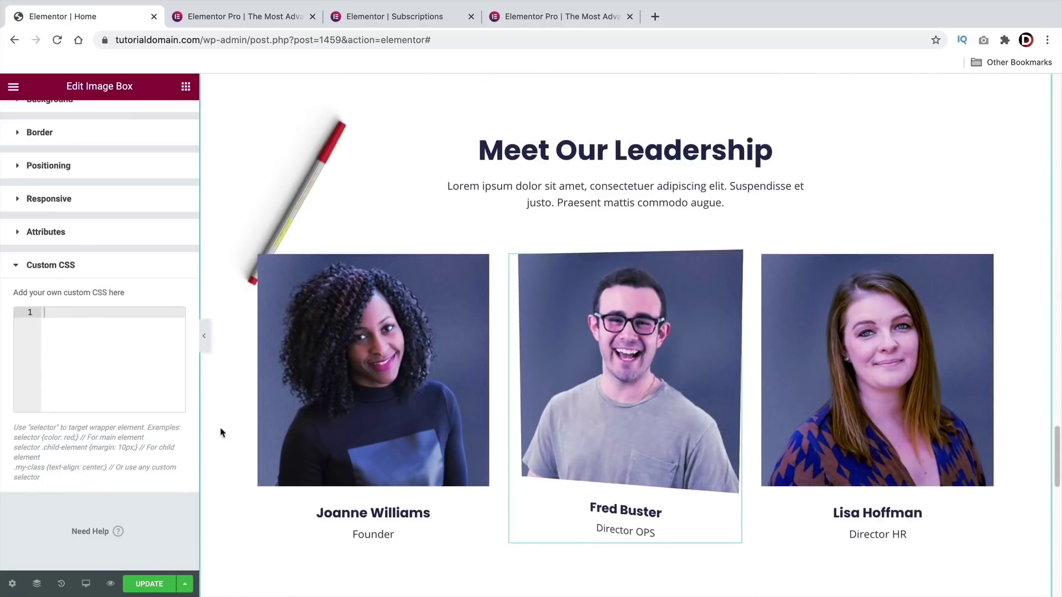
- View the existing header on the live site's About page, and return to the Home page
scroll(220, 433, up, 15)
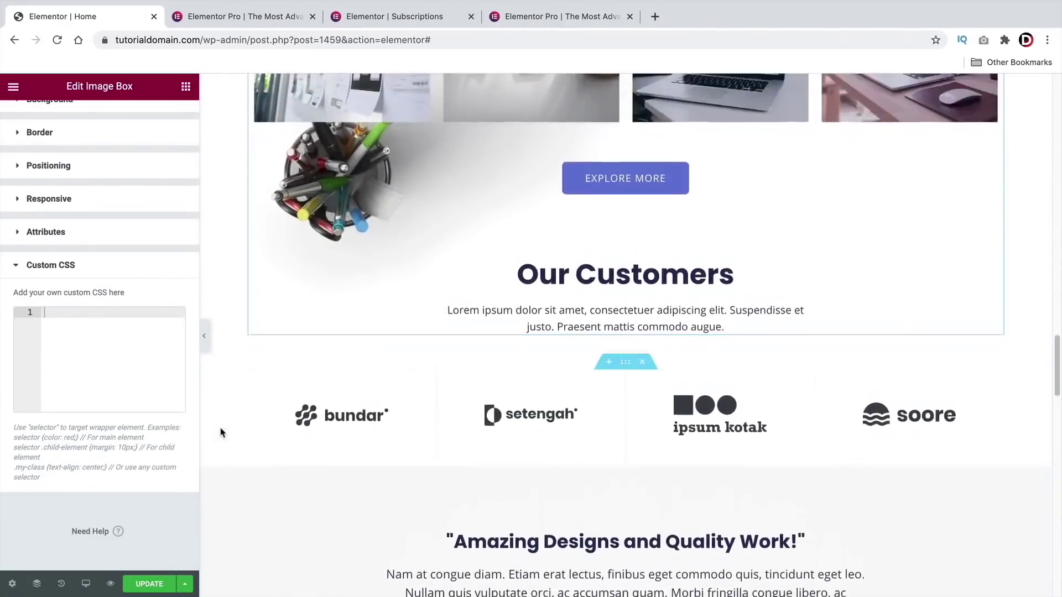
scroll(221, 428, up, 20)
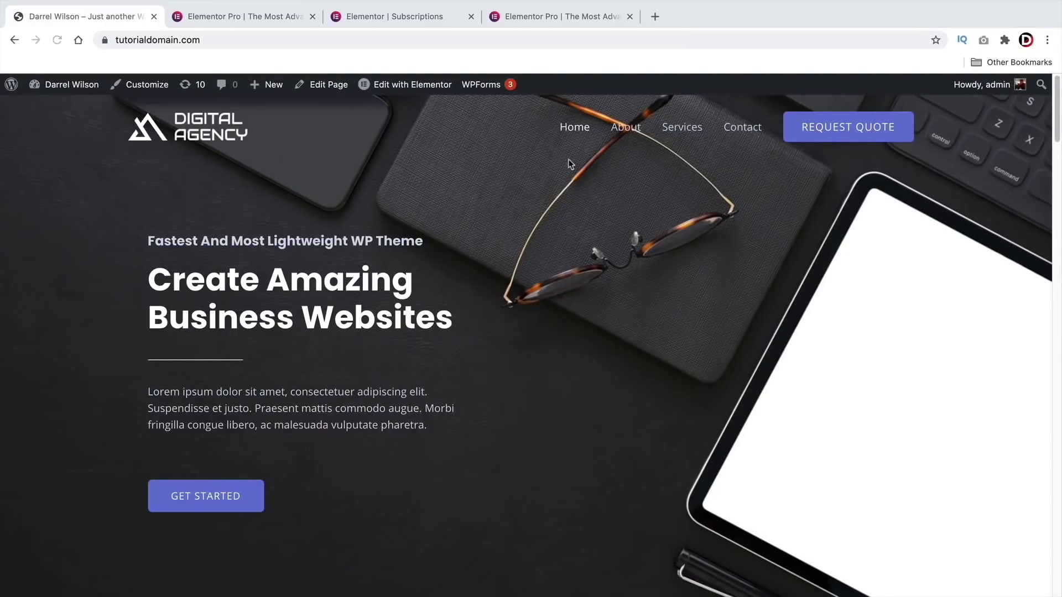
click(624, 132)
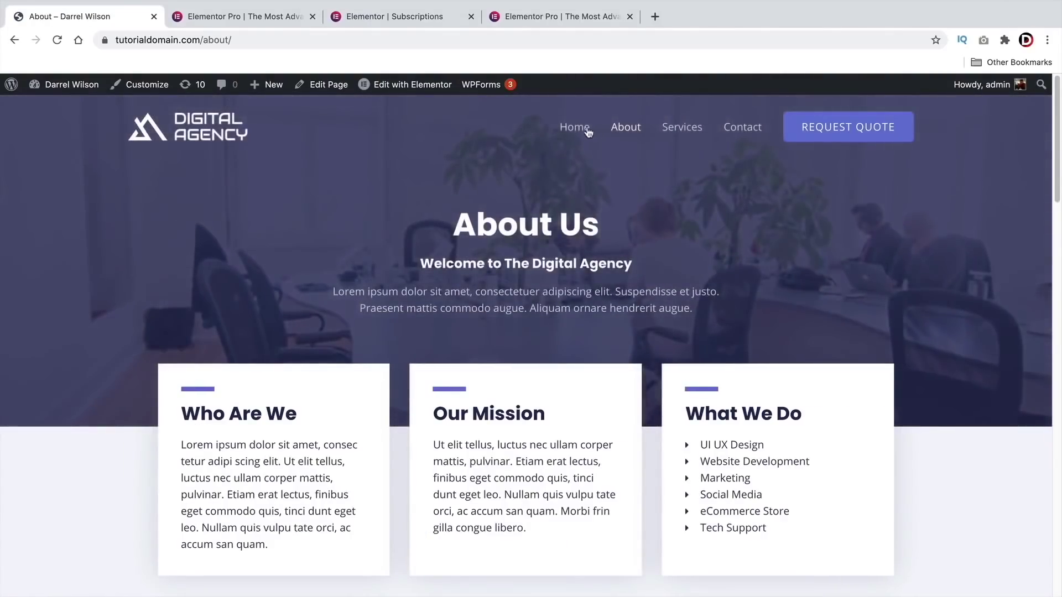
click(570, 133)
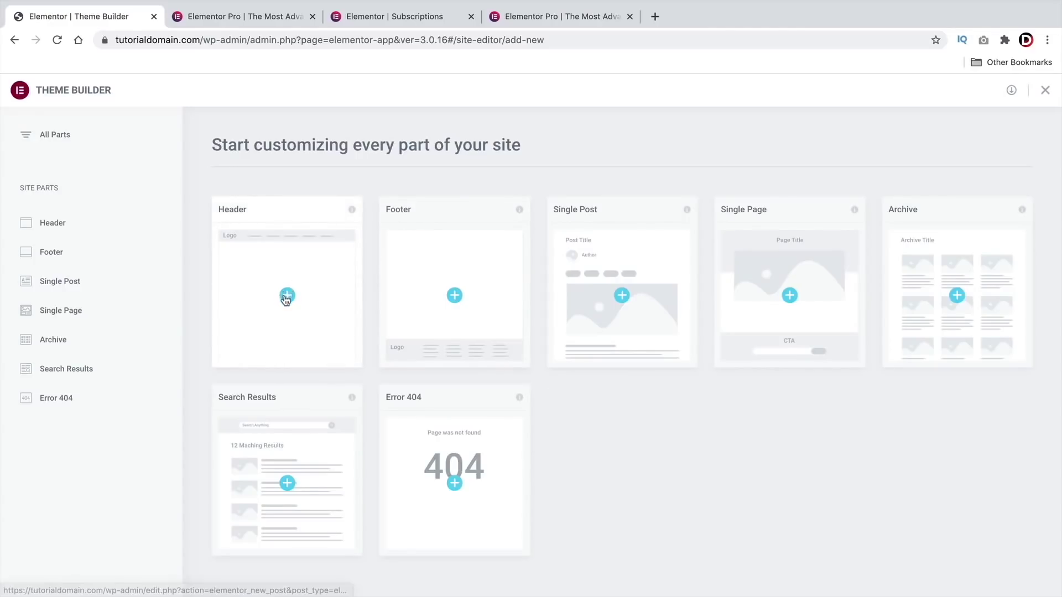
- Create a new Header in the Theme Builder and insert the Parisian header block from the template library
click(287, 297)
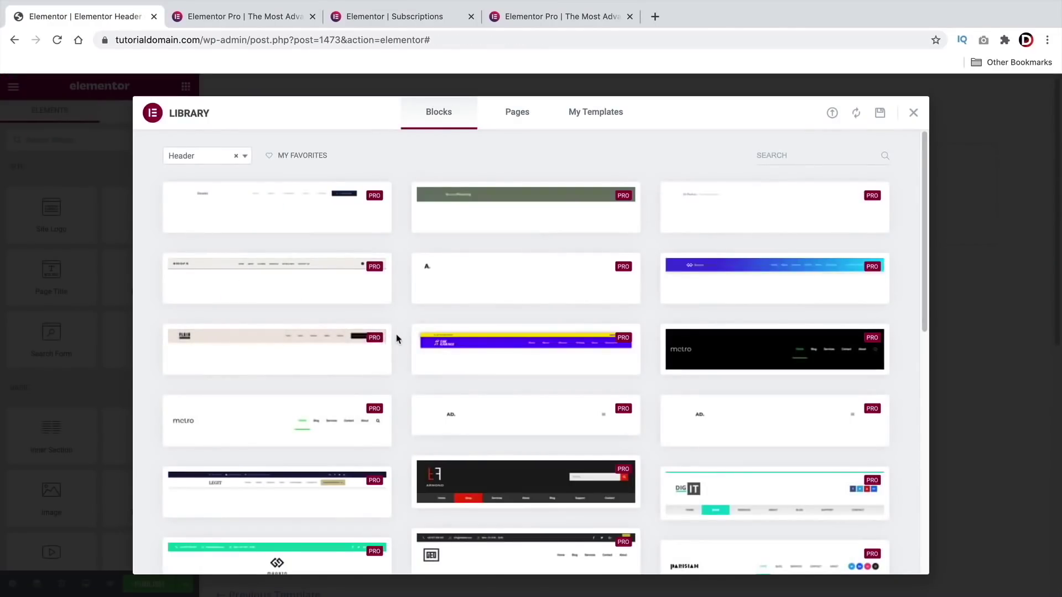
scroll(396, 339, down, 5)
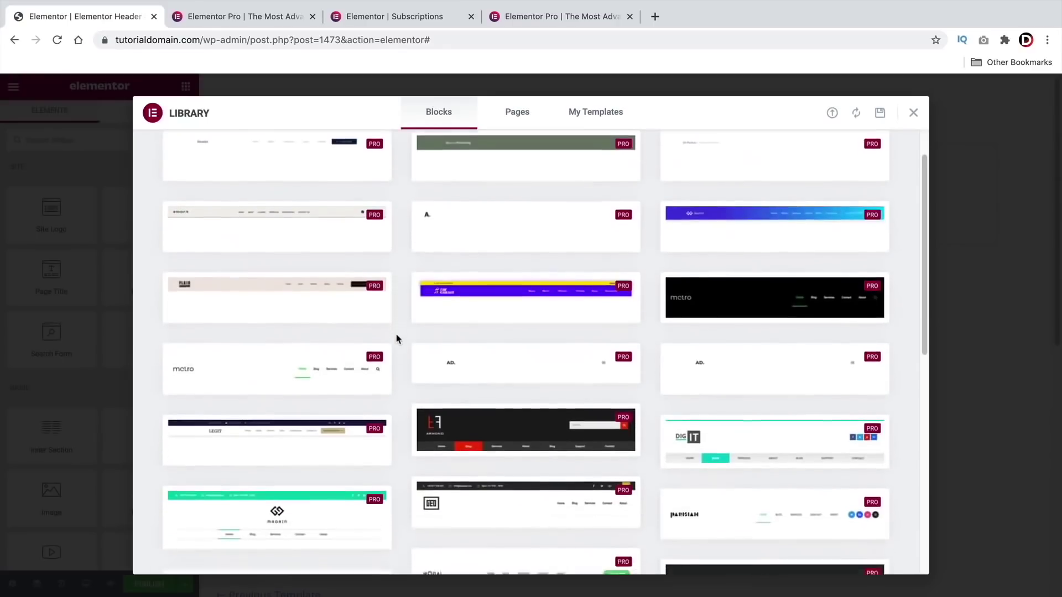
scroll(396, 339, down, 5)
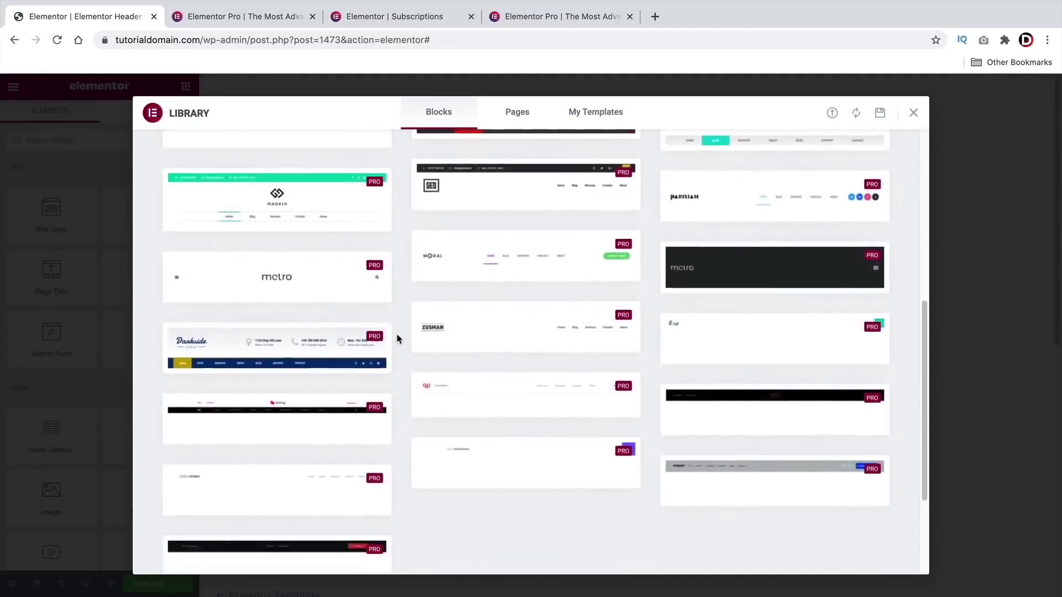
scroll(399, 416, up, 4)
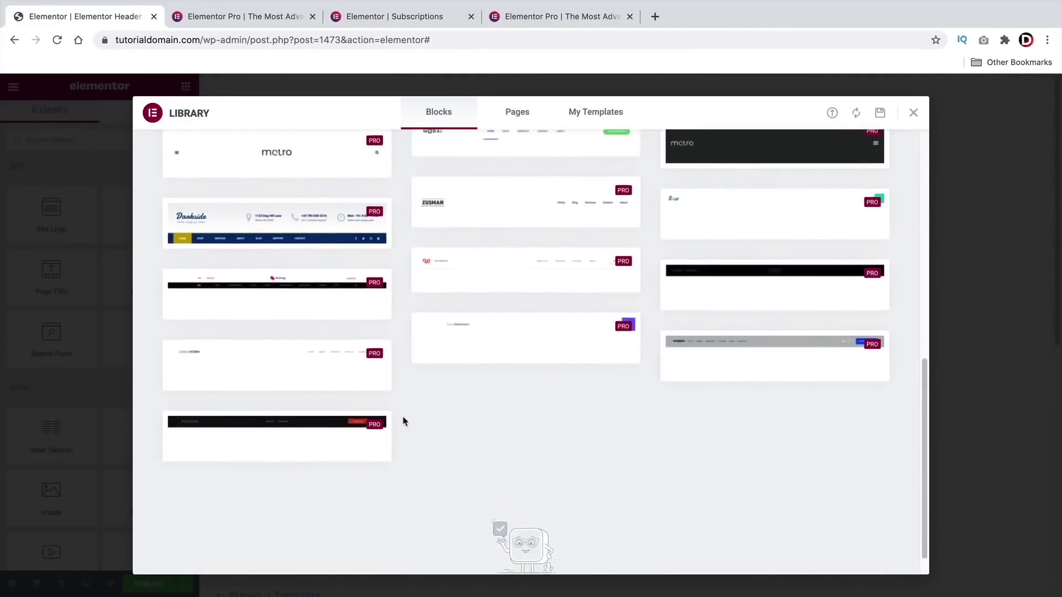
scroll(402, 416, up, 2)
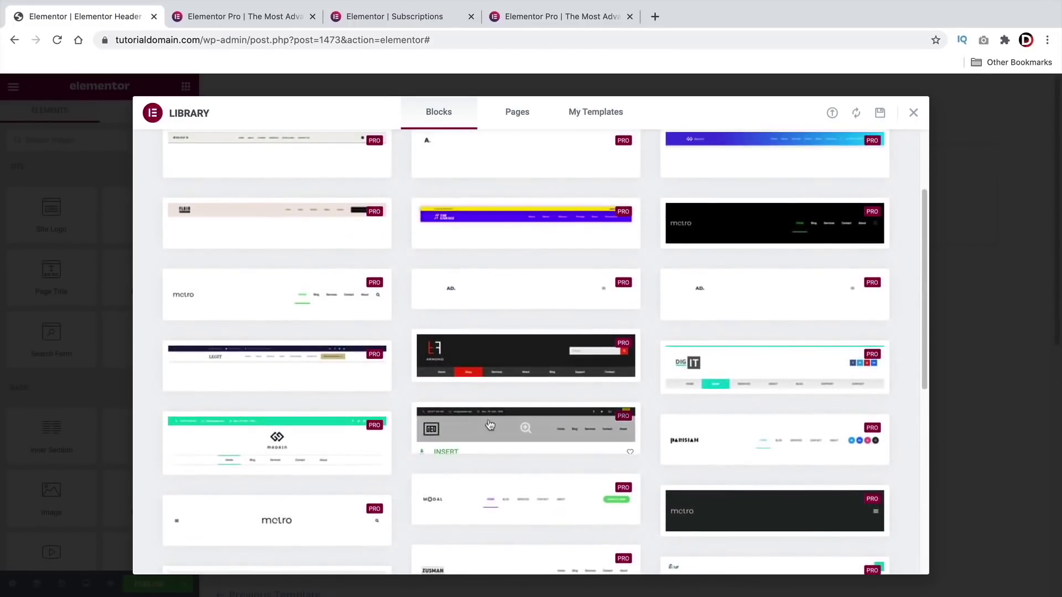
mouse_move(728, 445)
click(695, 456)
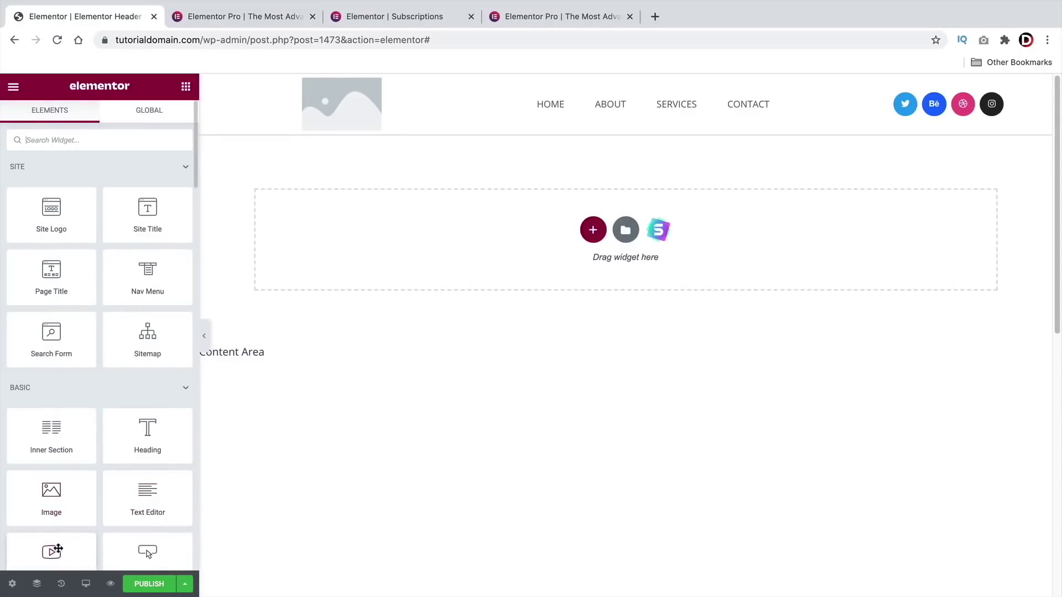
- Add a Button widget below the header's social icons, and open the Site Logo's settings
drag(148, 551, 940, 119)
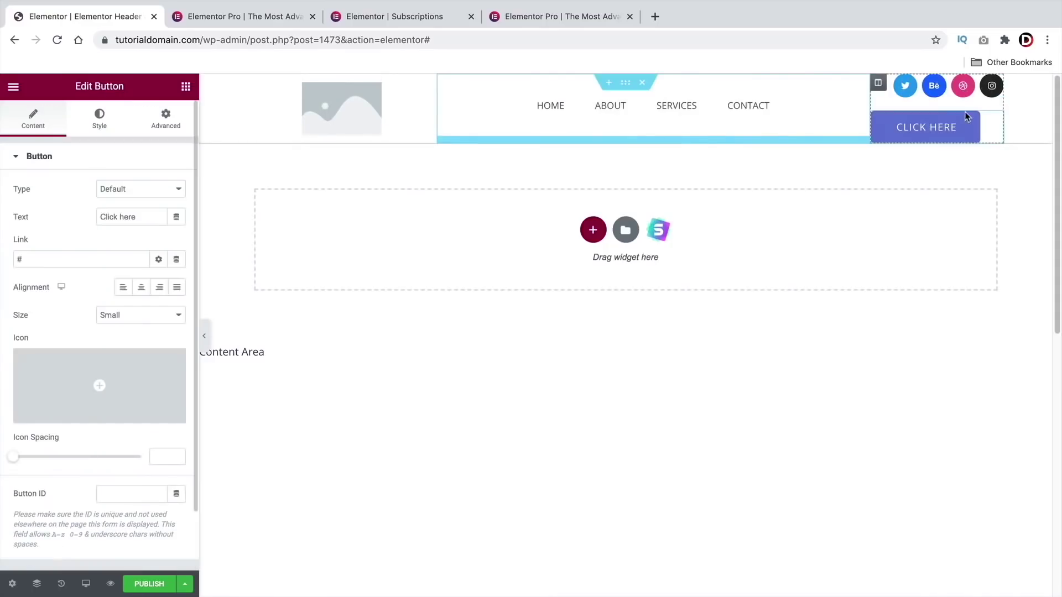
click(186, 87)
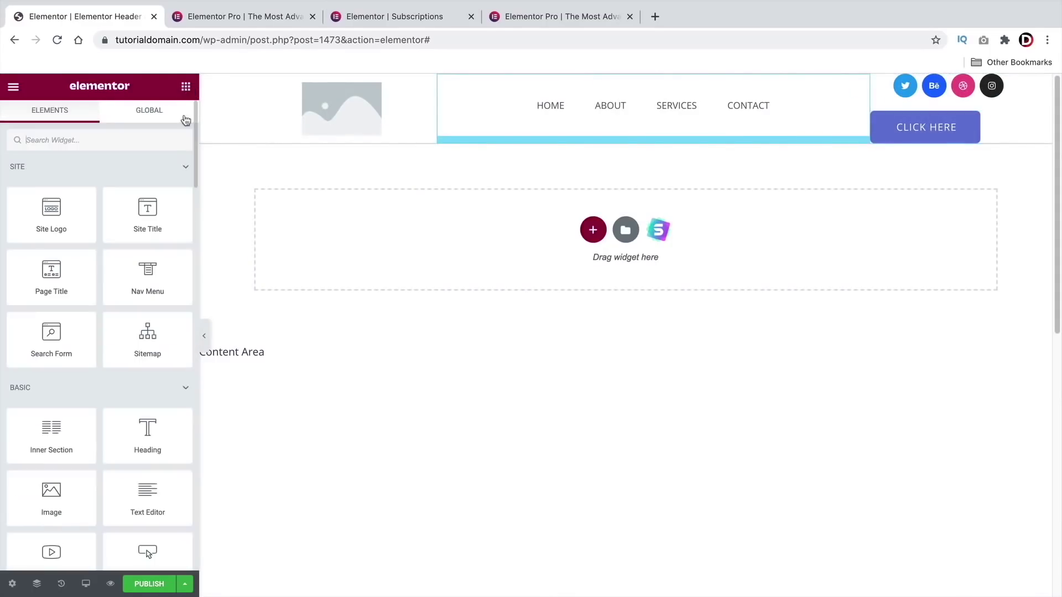
scroll(84, 376, down, 1)
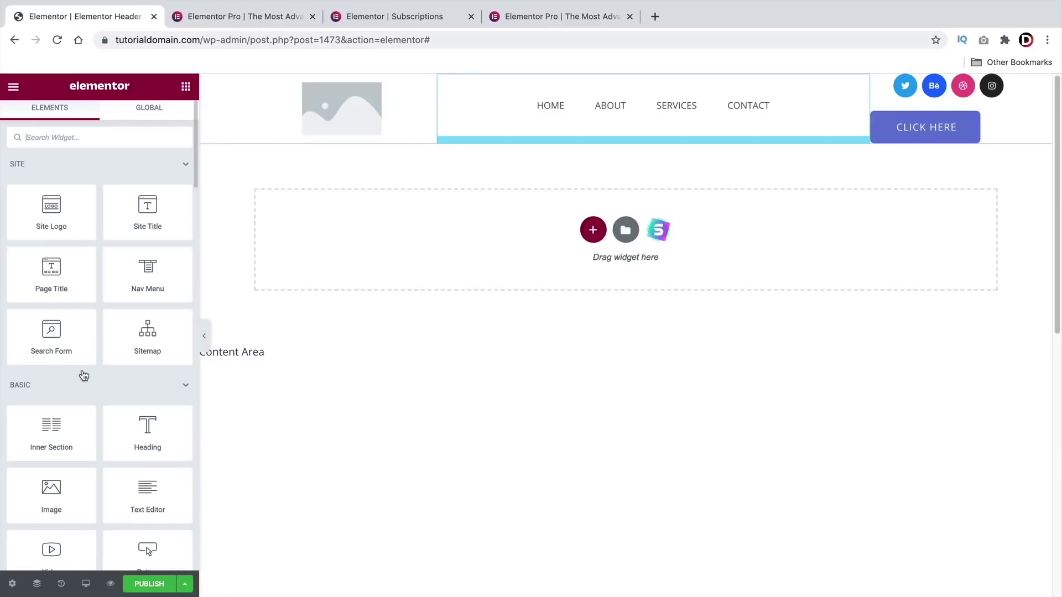
scroll(83, 381, down, 6)
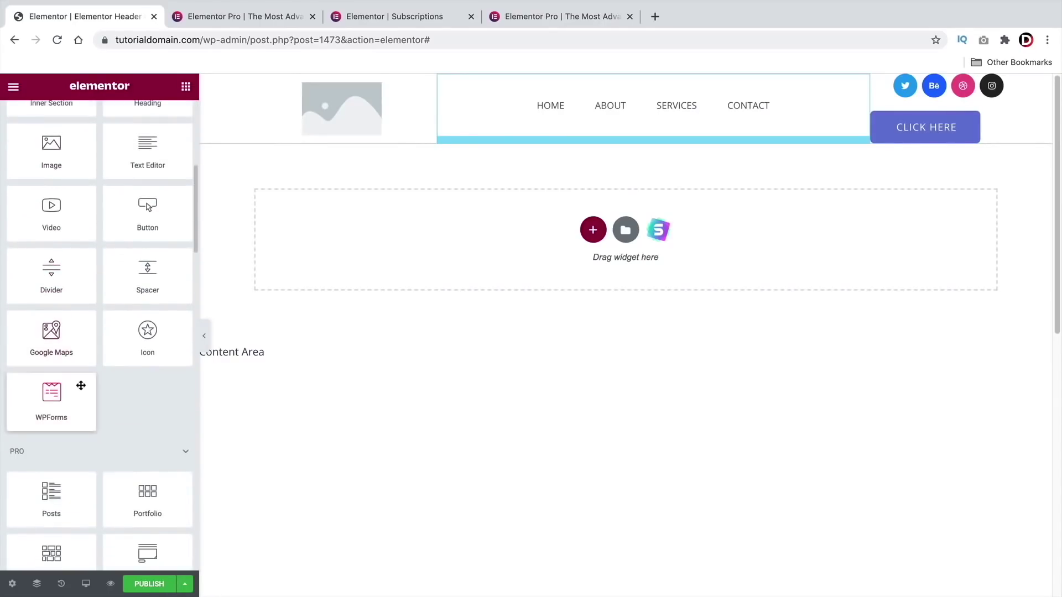
scroll(80, 386, down, 3)
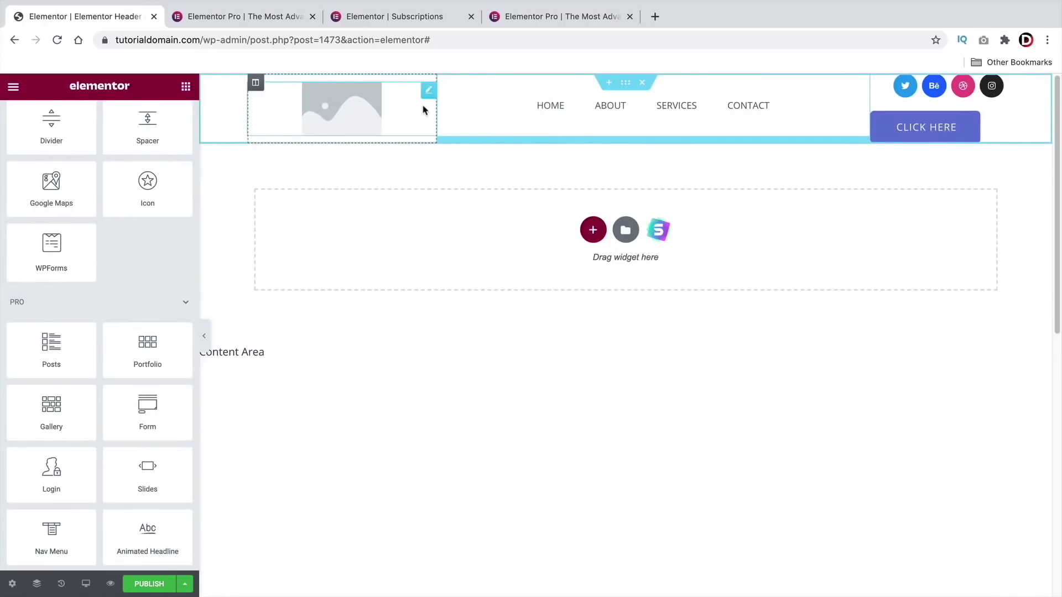
click(348, 117)
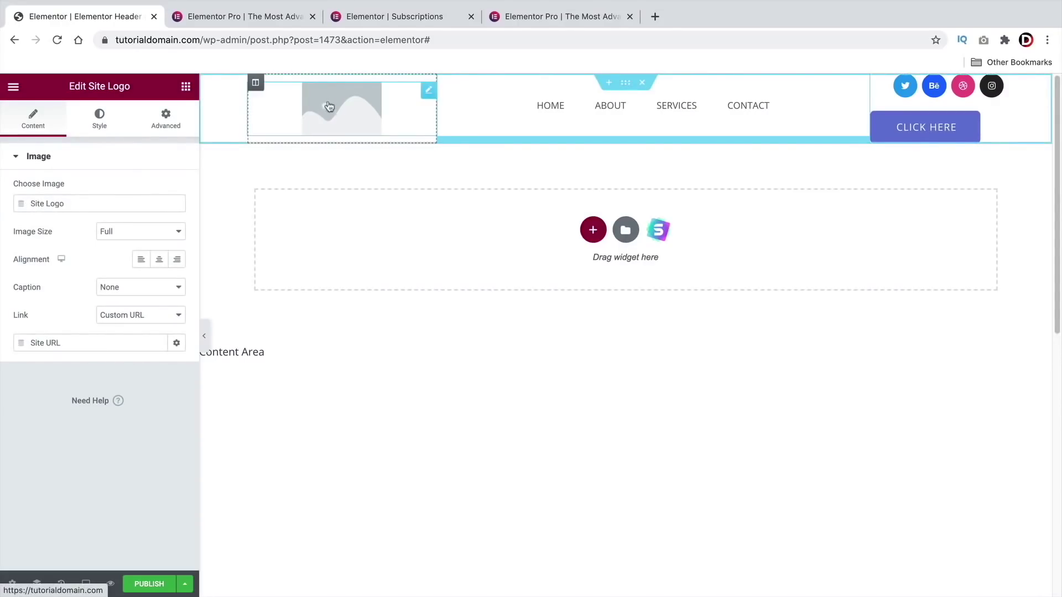
- Start publishing the header with a display condition that includes Singular, Pages, Home
click(154, 585)
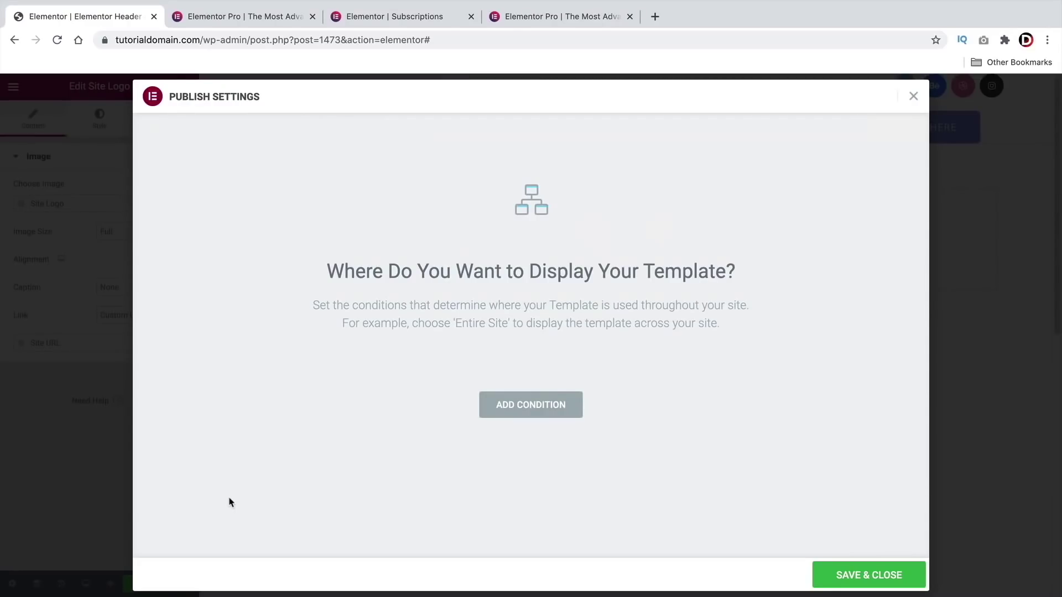
click(539, 409)
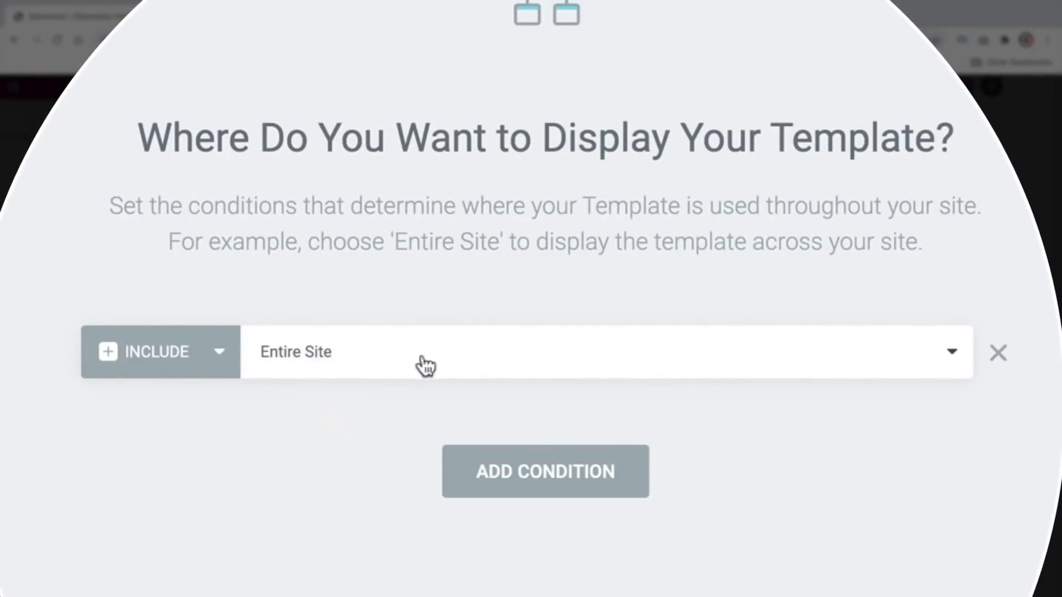
click(397, 374)
click(410, 399)
click(625, 363)
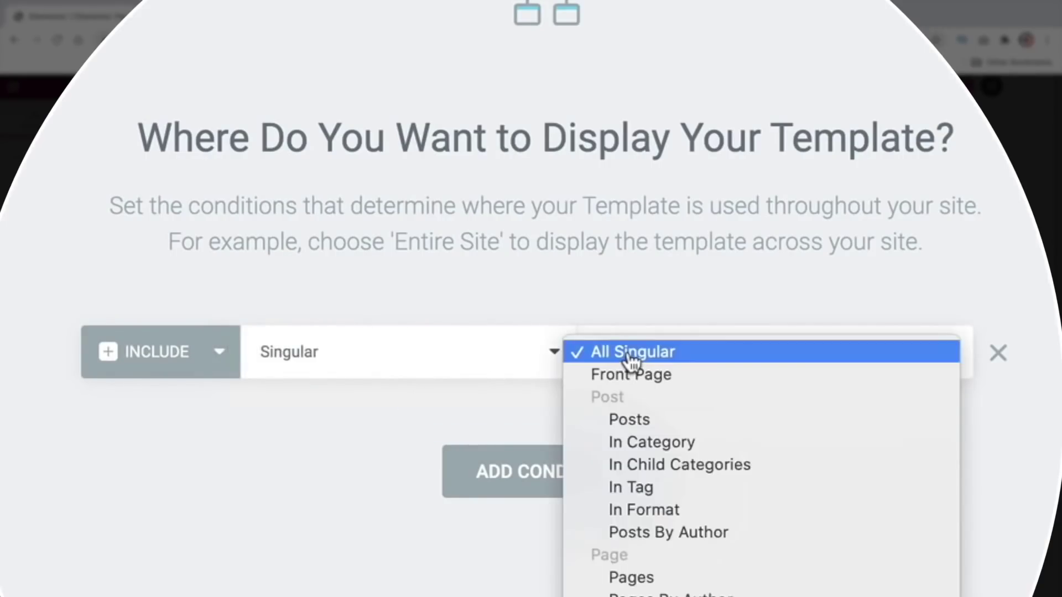
click(702, 579)
click(794, 359)
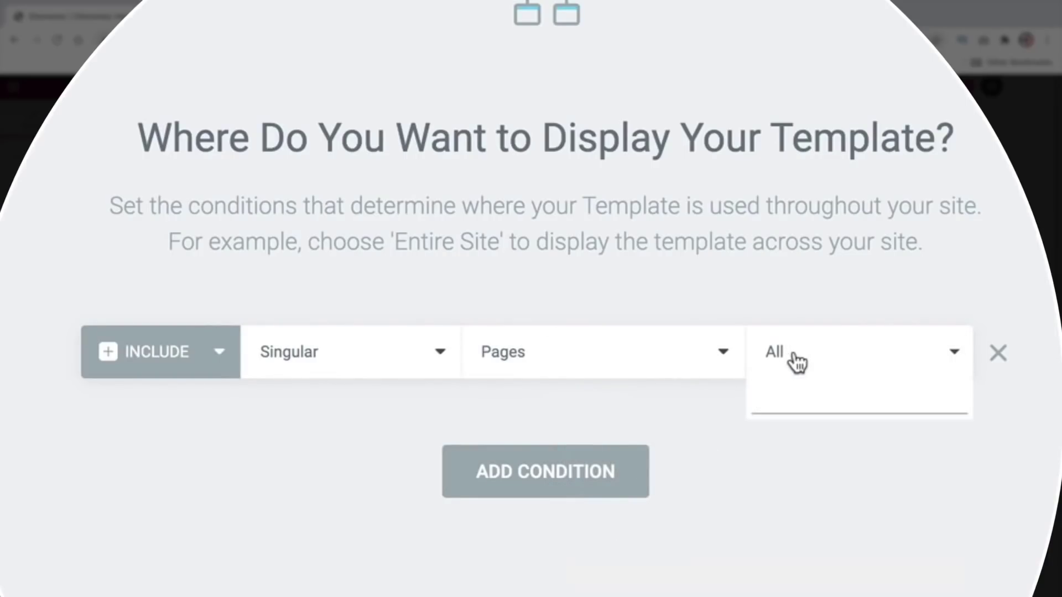
text(hom)
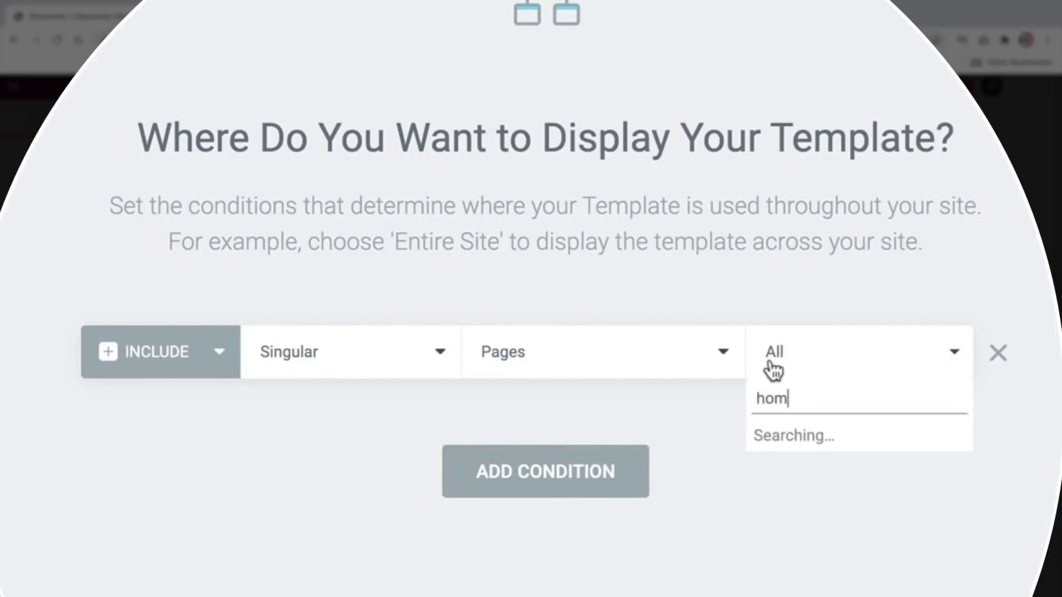
click(782, 435)
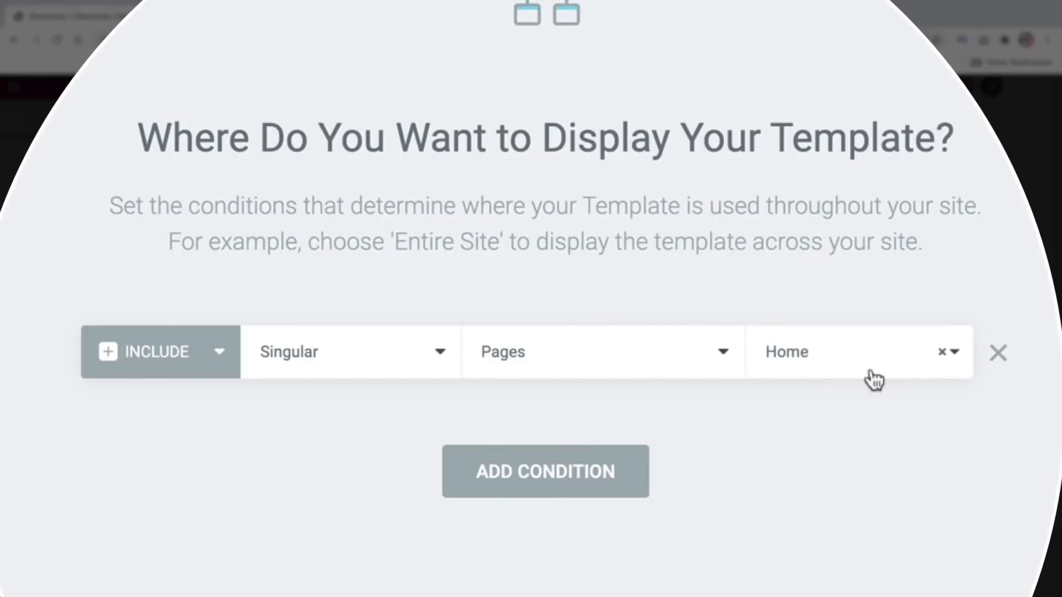
- Add a second display condition that includes Singular, Pages, About, and save the header's publish settings
click(543, 471)
click(376, 429)
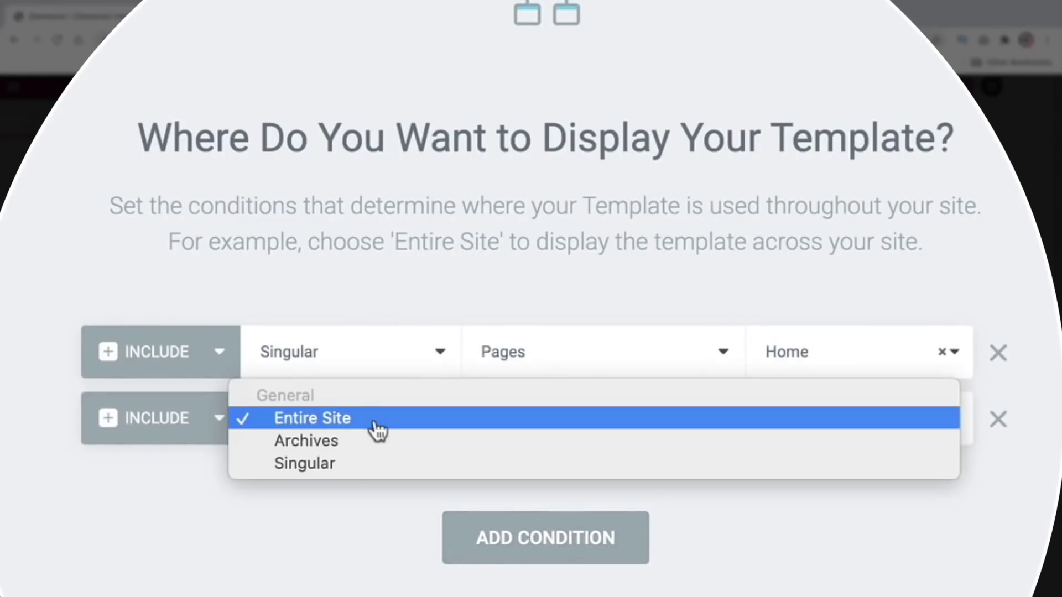
click(378, 463)
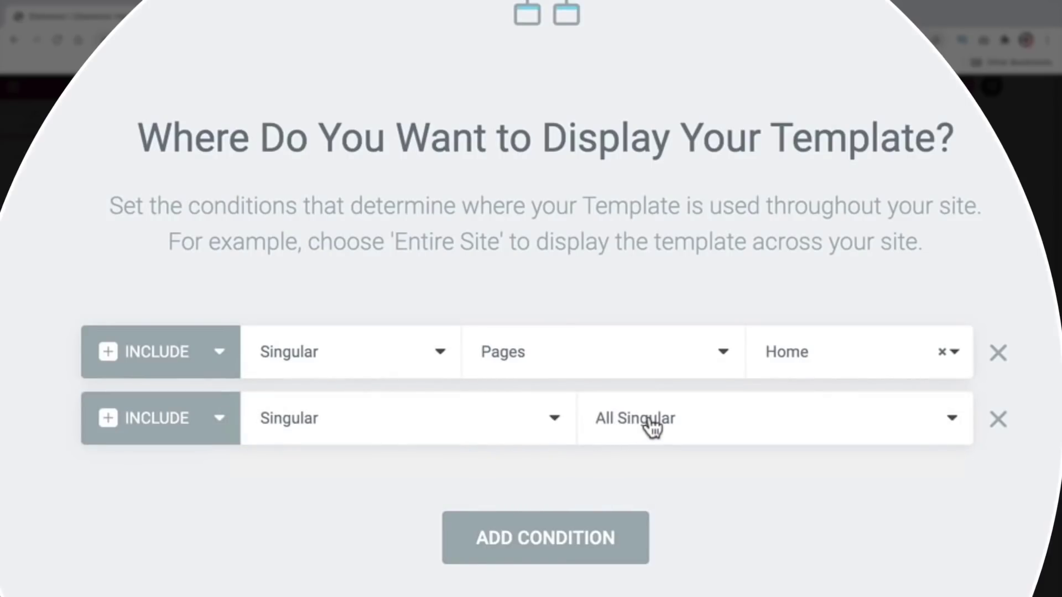
click(601, 423)
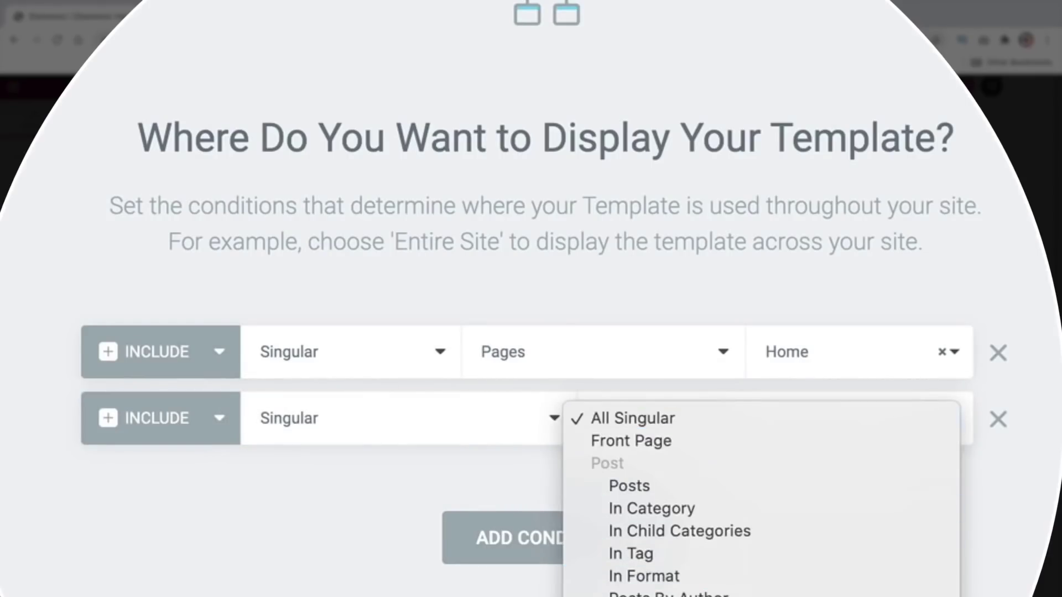
click(628, 596)
click(823, 429)
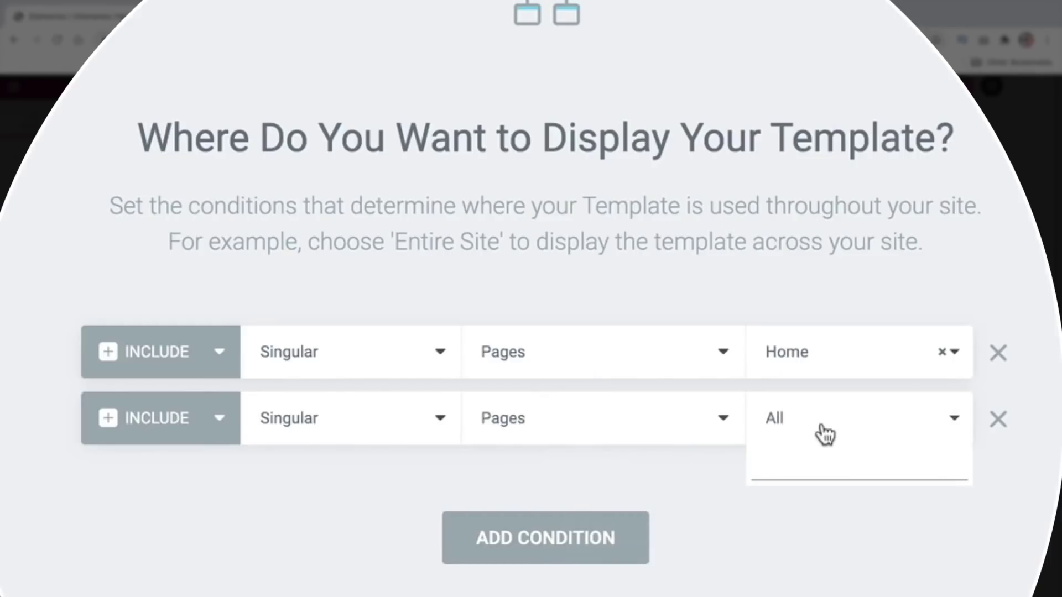
text(ab)
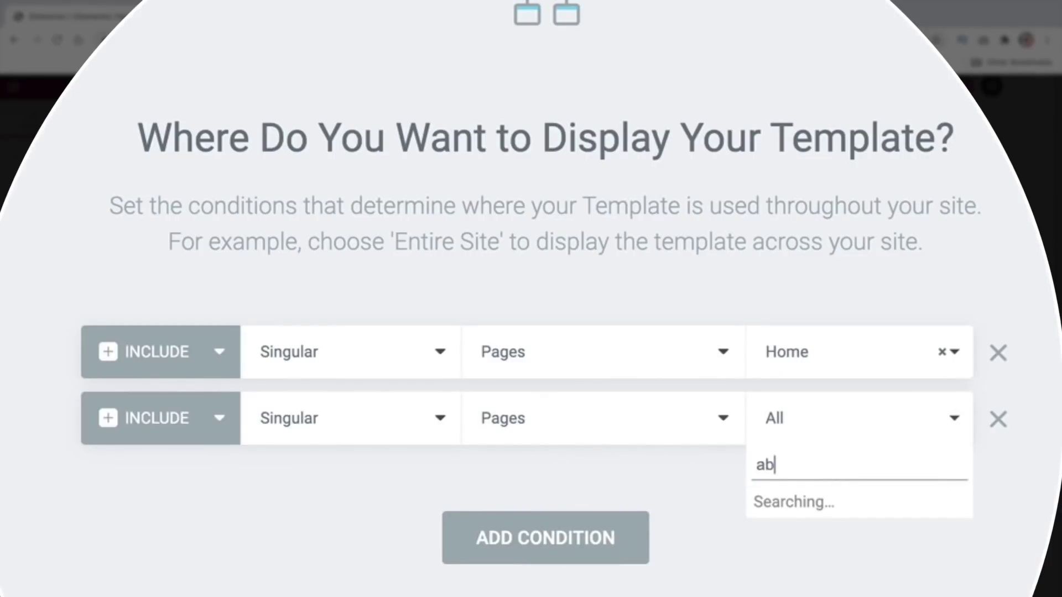
click(800, 520)
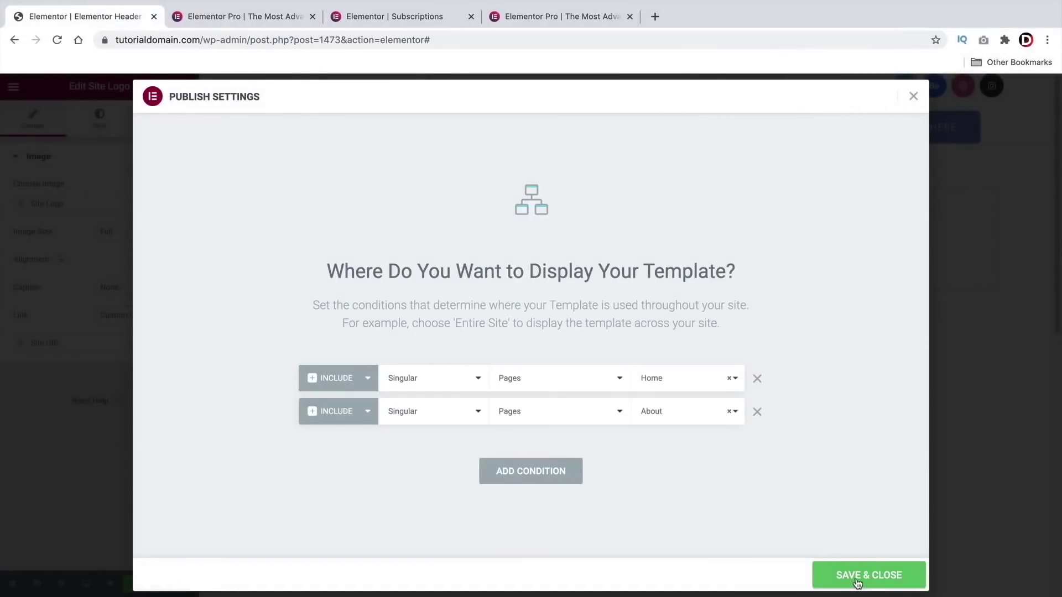
click(856, 582)
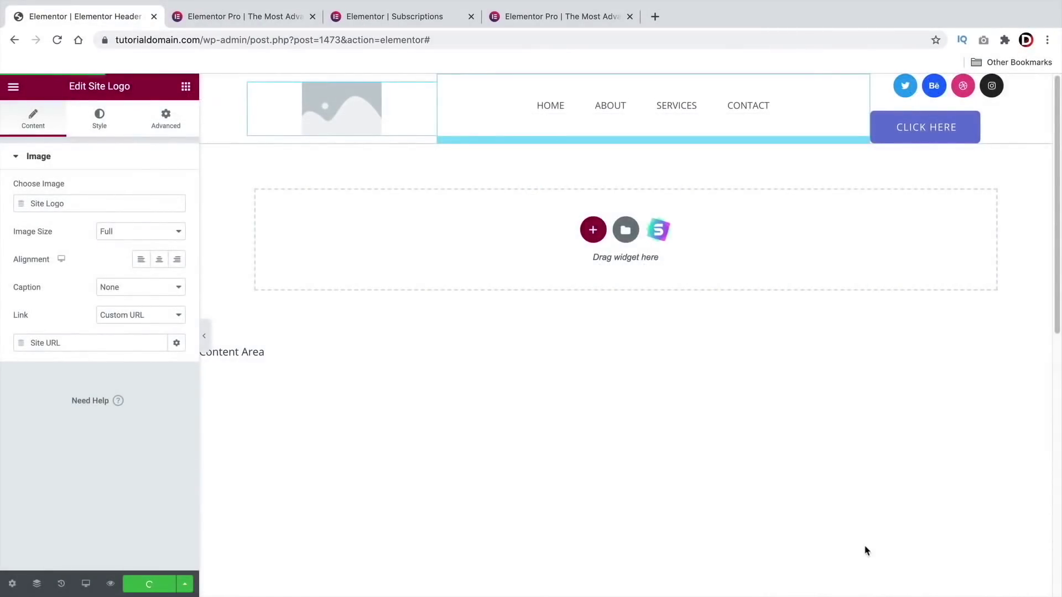
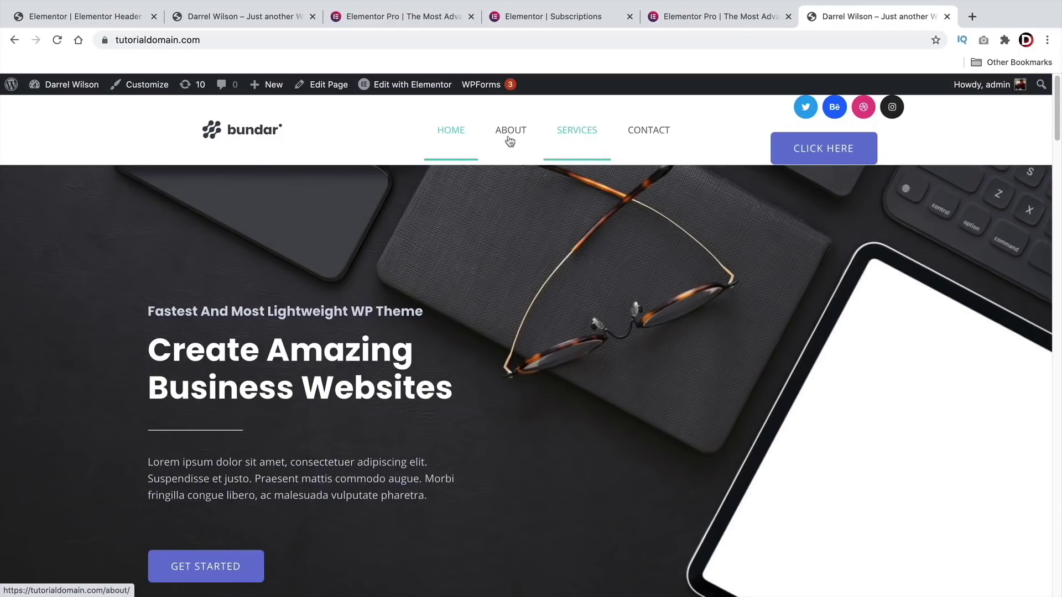
- Visit the live site's Services, Contact, About and Home pages to compare which header each one shows
click(571, 135)
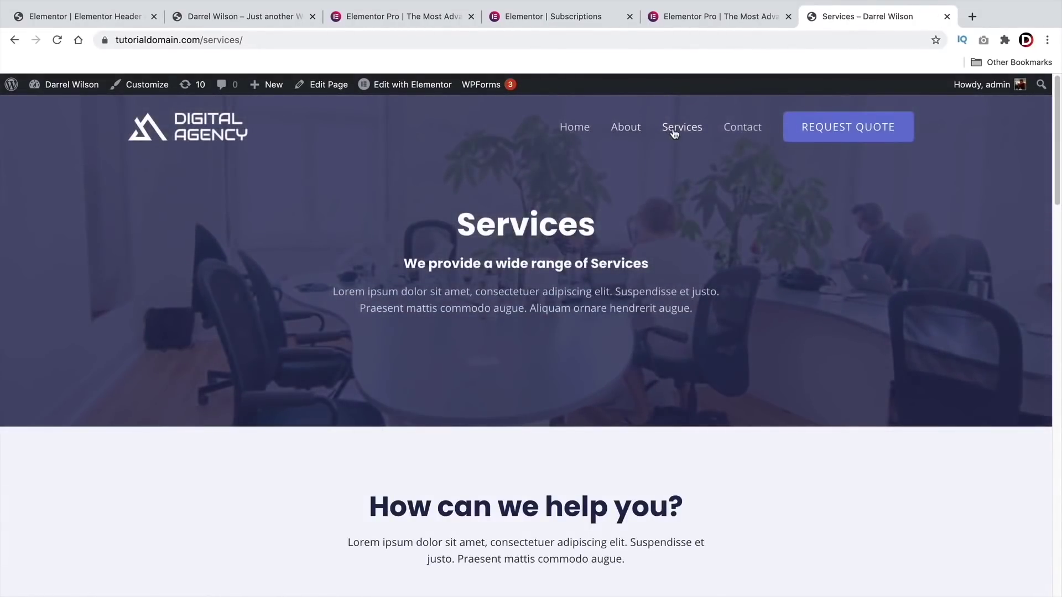
click(722, 133)
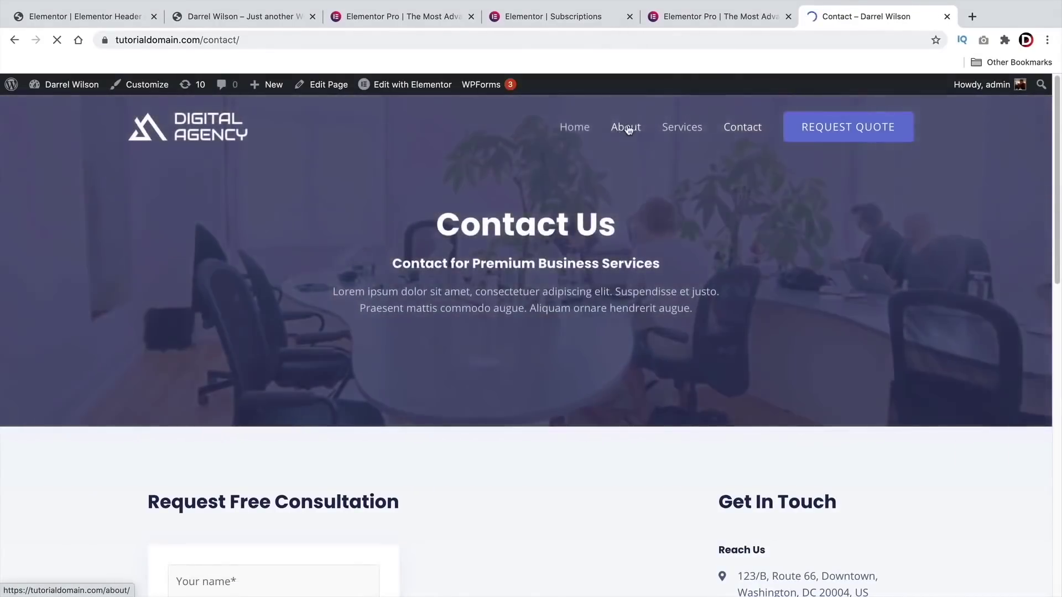
click(628, 129)
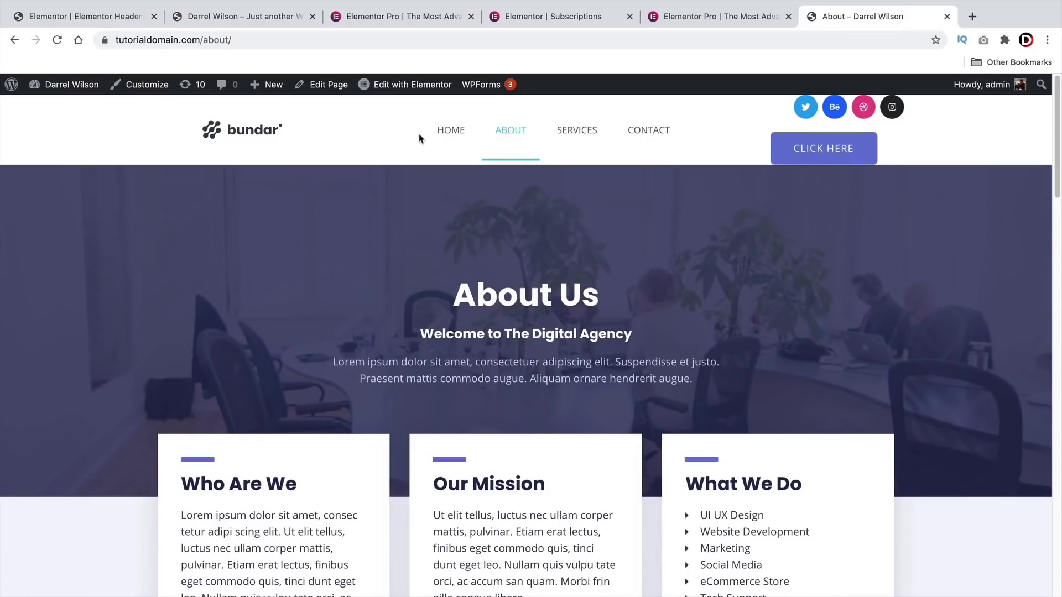
click(450, 135)
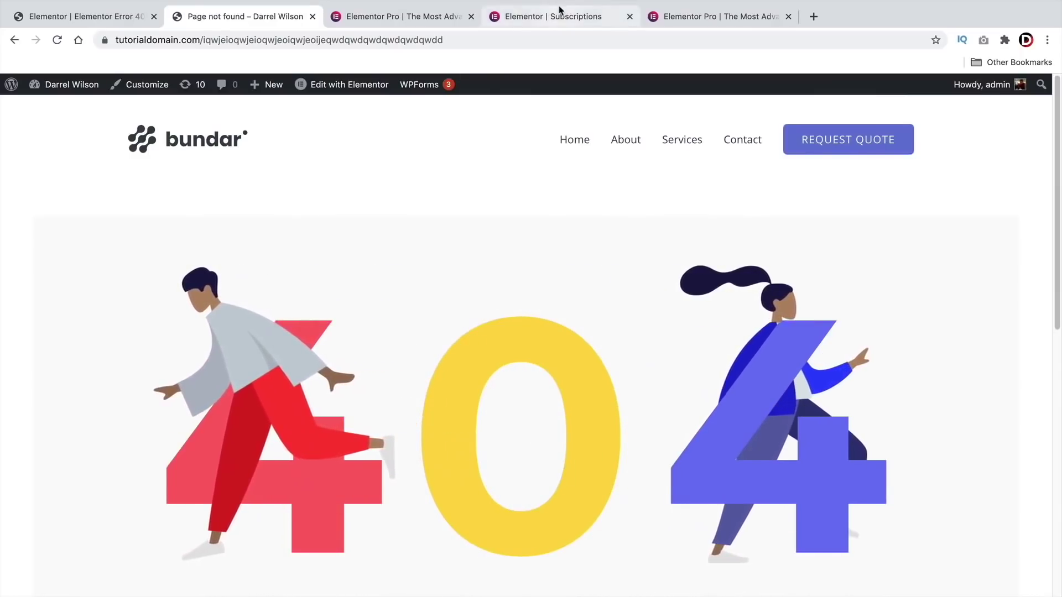
- Review the Elementor subscription page and compare the Personal, Plus and Expert plans on the Elementor Pro pricing page
click(420, 22)
click(586, 18)
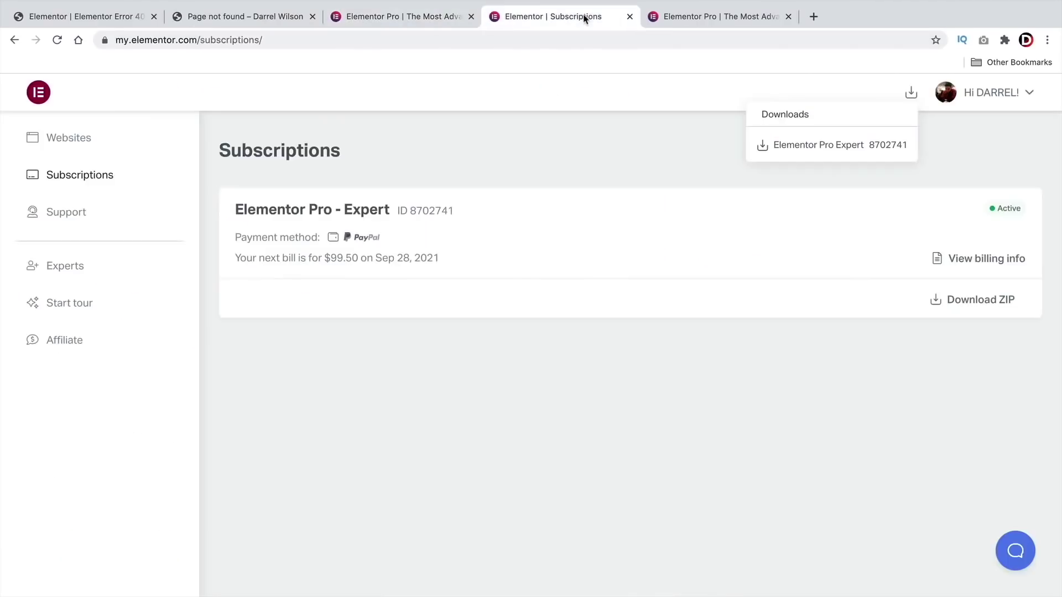
click(465, 157)
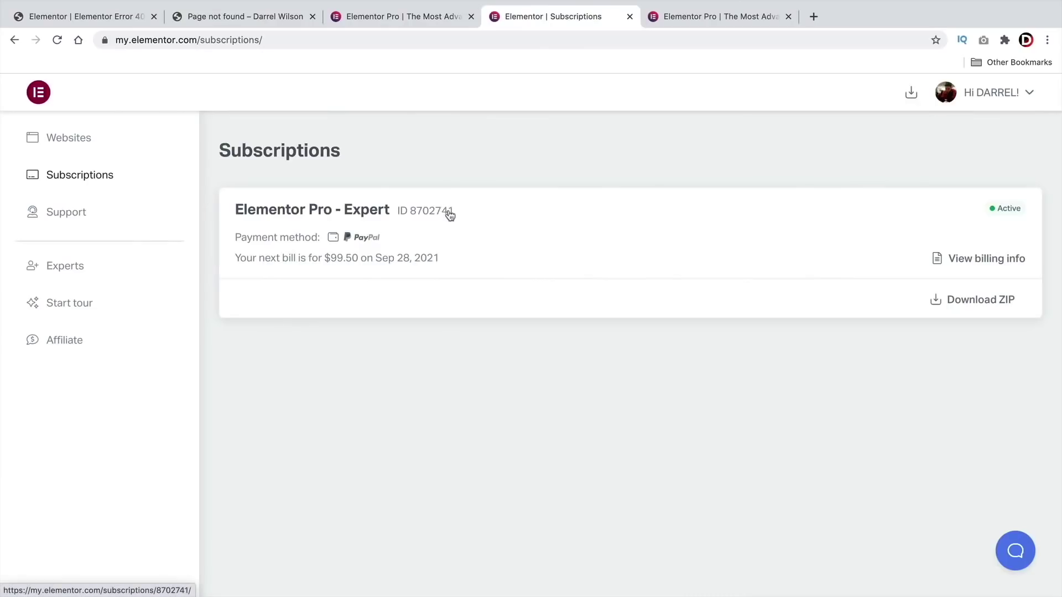
click(417, 21)
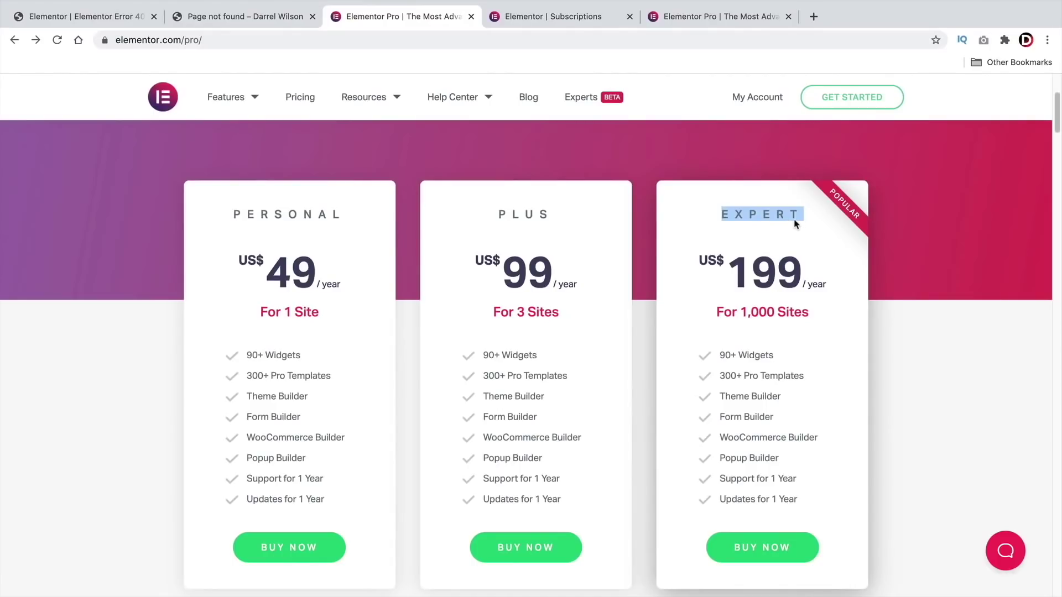
scroll(796, 222, down, 3)
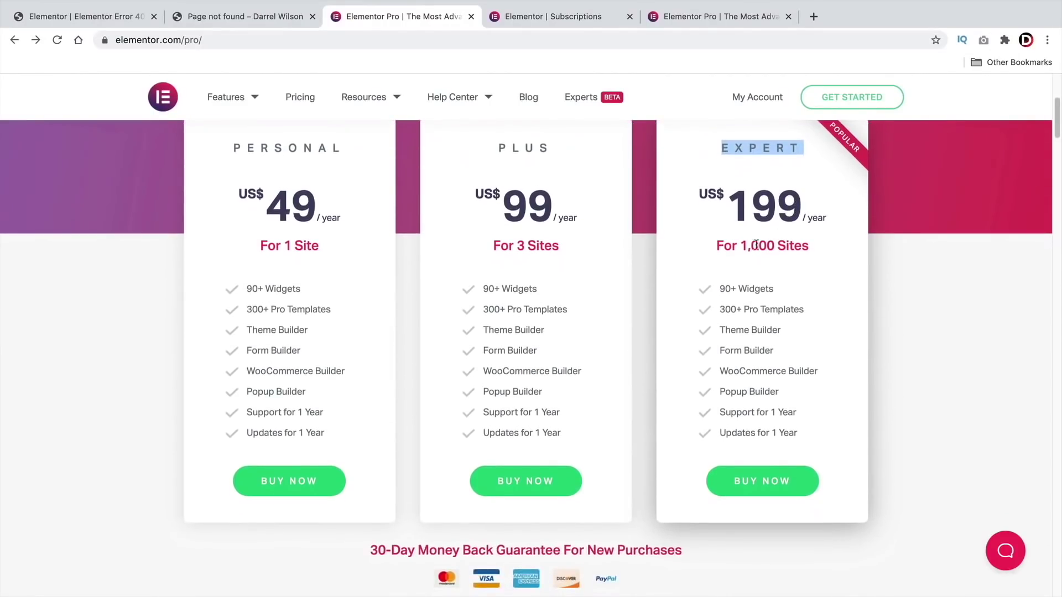
drag(818, 252, 753, 252)
scroll(753, 251, up, 3)
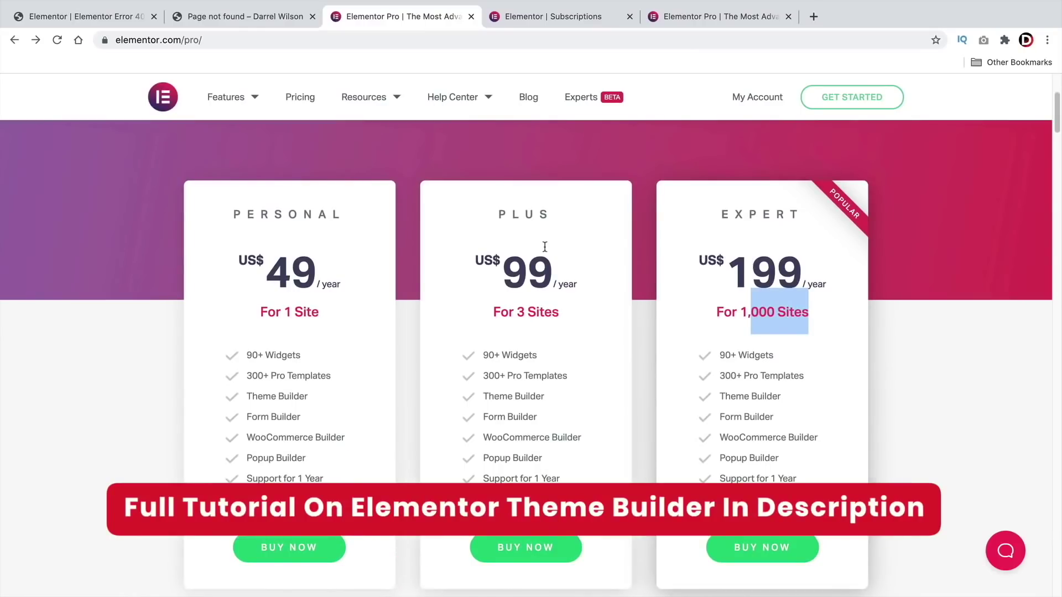
click(532, 214)
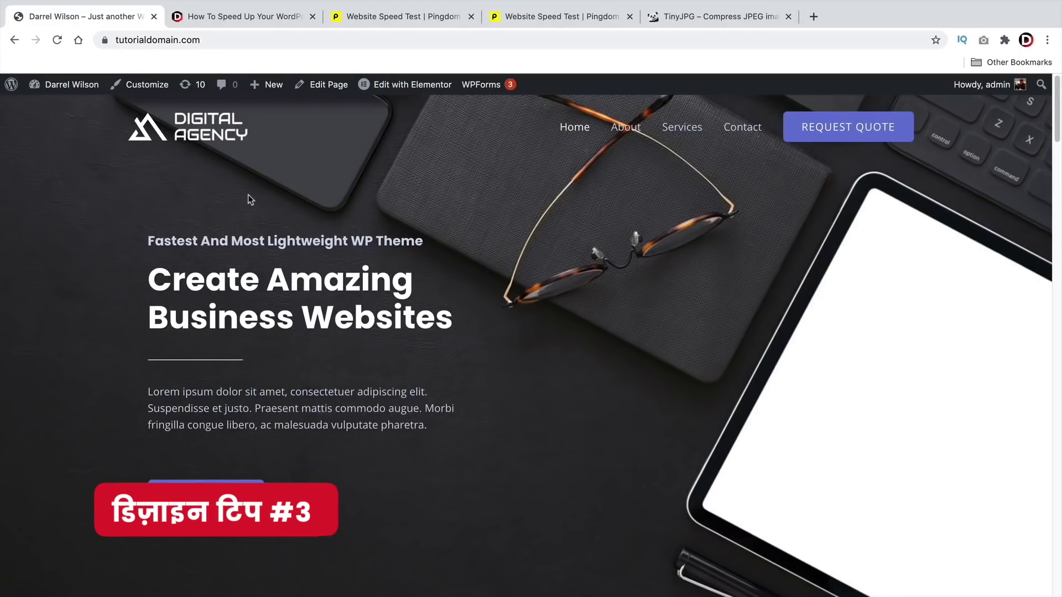
- Look through the whole live homepage, from the hero section to the footer and back
scroll(347, 203, down, 5)
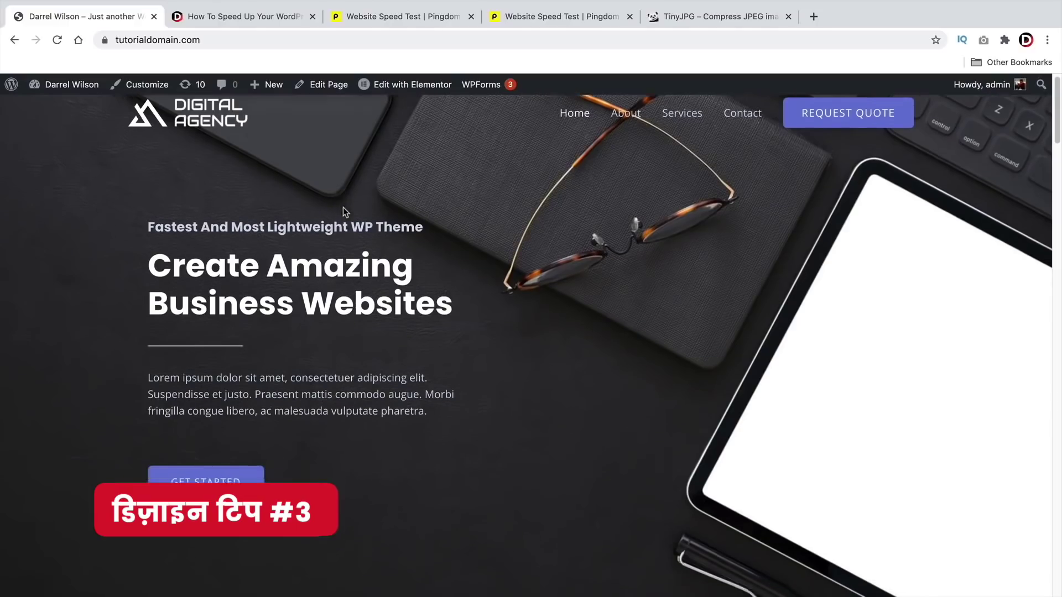
scroll(343, 216, down, 3)
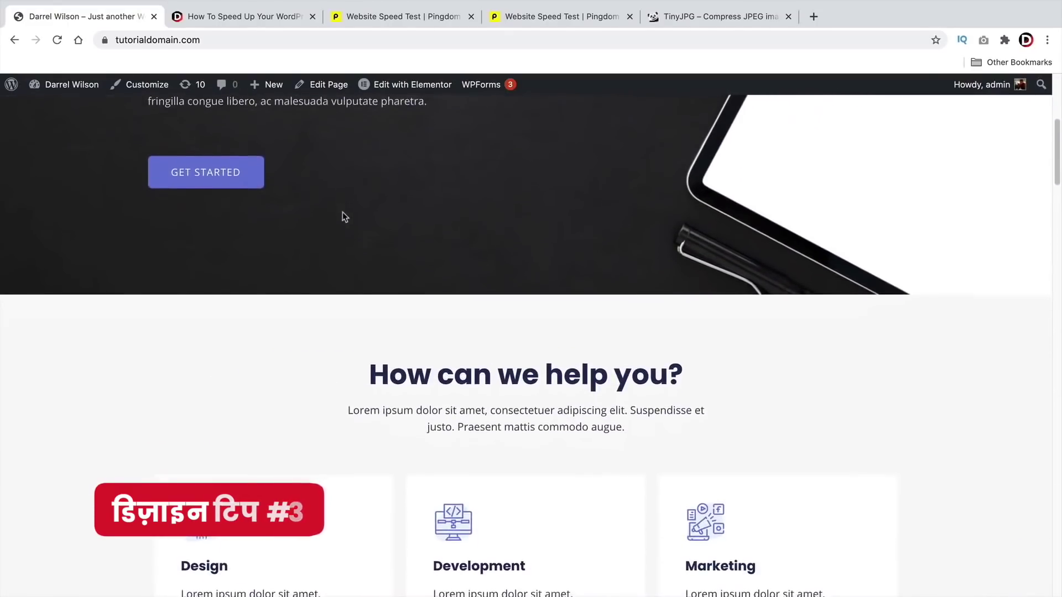
scroll(343, 209, down, 4)
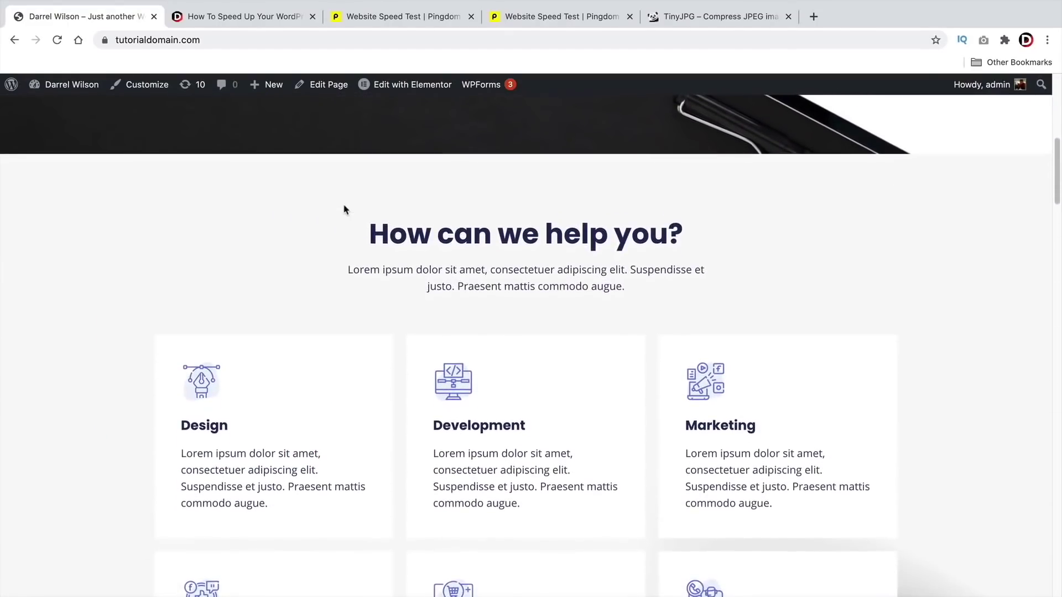
scroll(348, 214, down, 5)
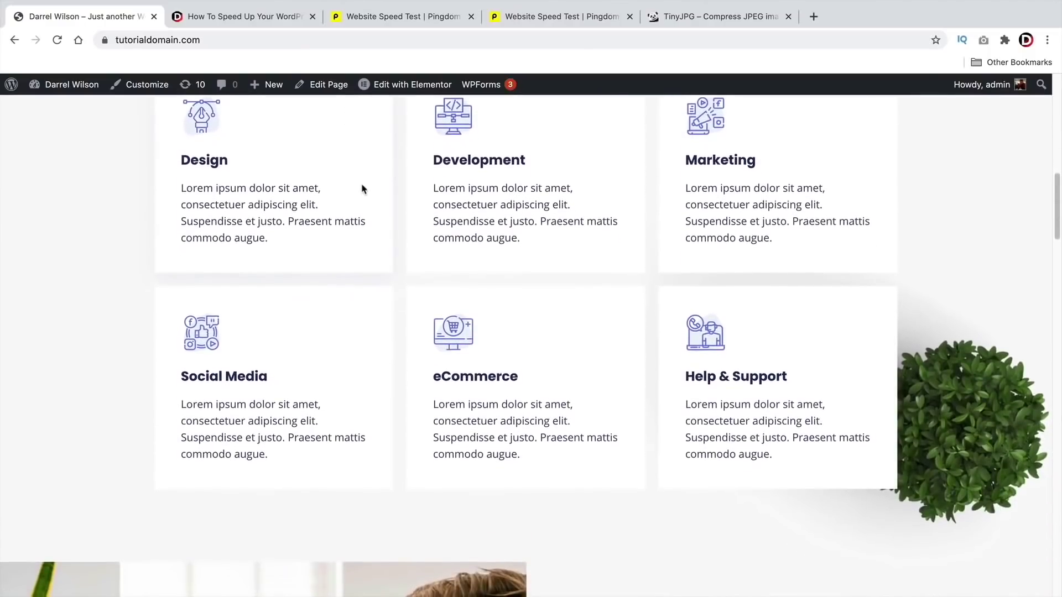
scroll(358, 208, down, 6)
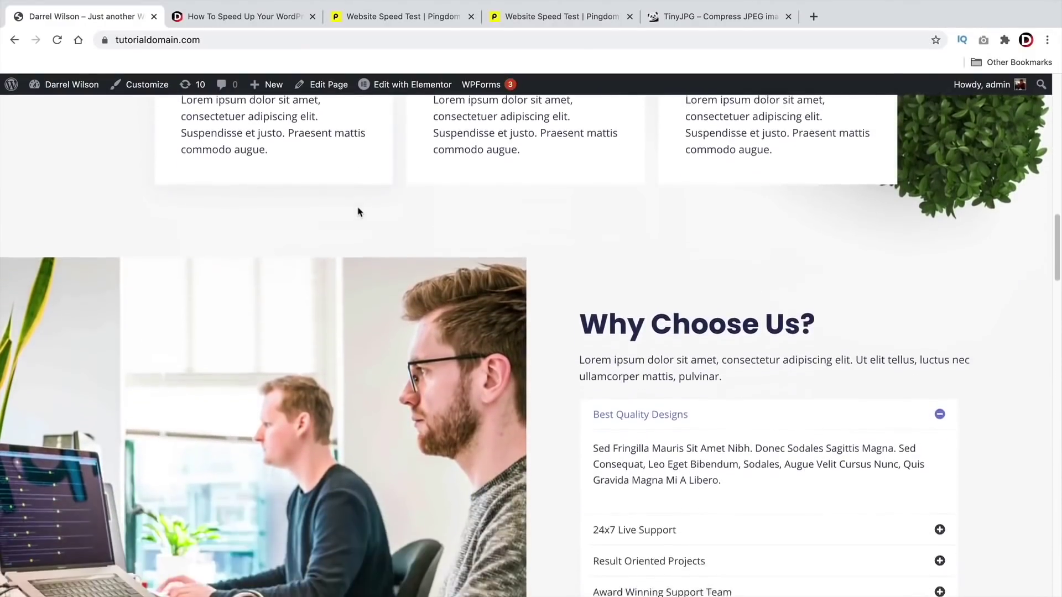
scroll(359, 225, down, 13)
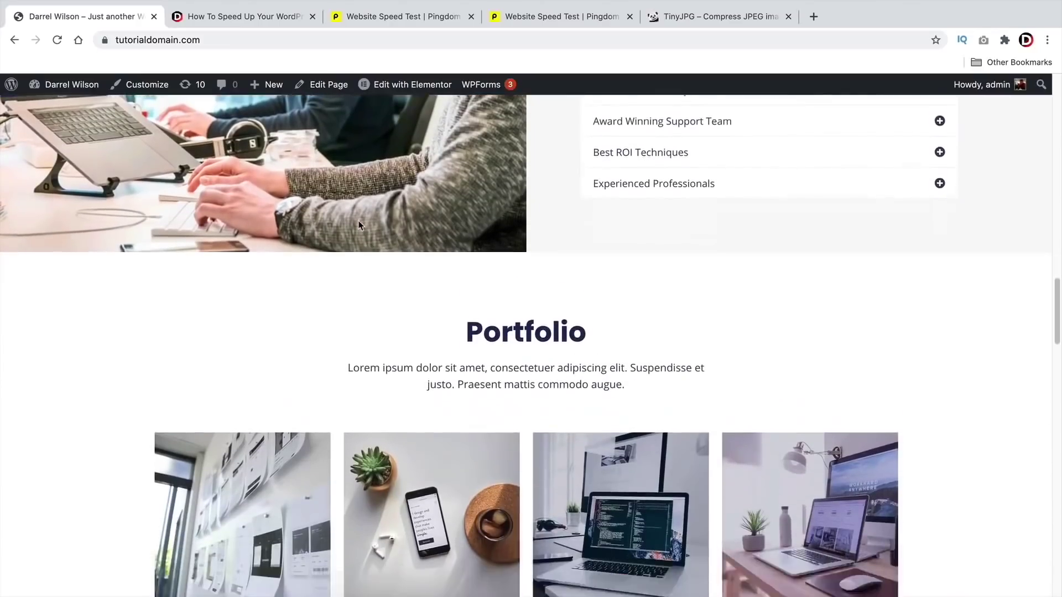
scroll(357, 206, down, 17)
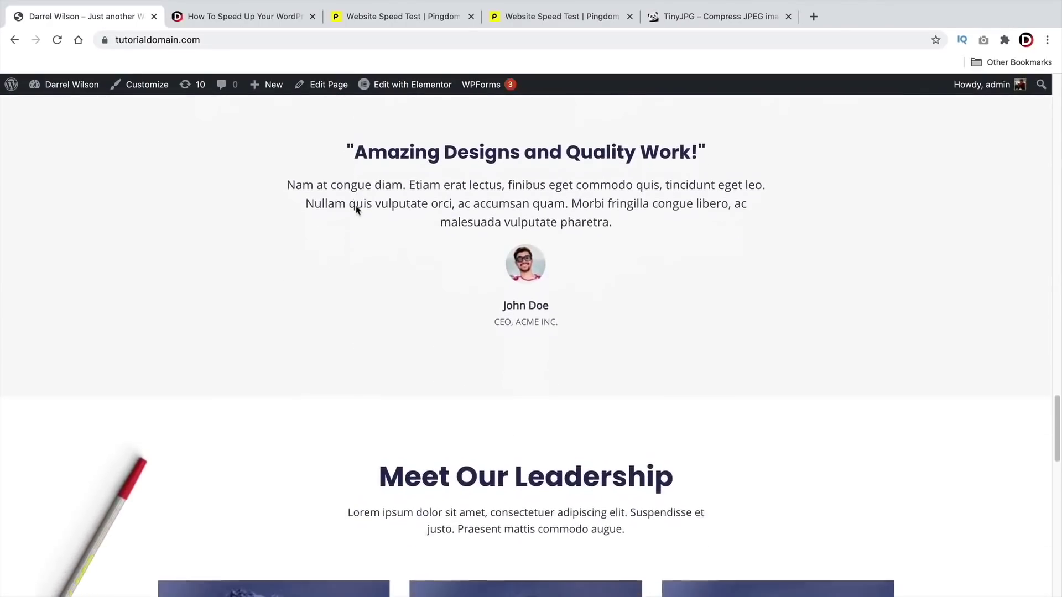
scroll(355, 230, down, 4)
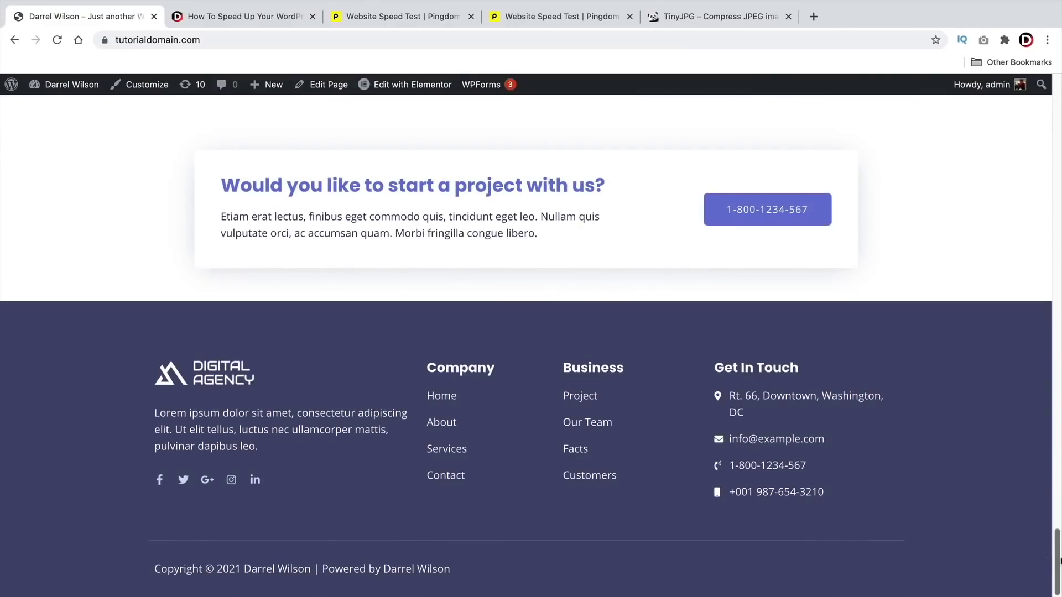
drag(1056, 549, 1044, 279)
scroll(1044, 280, up, 20)
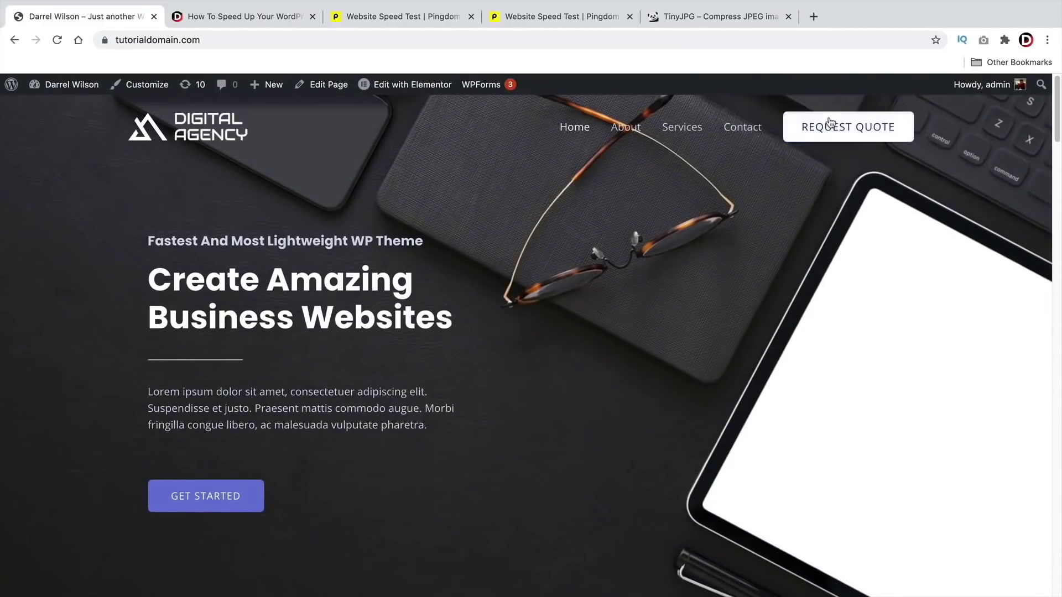
- Open the "How To Speed Up Your WordPress Website" article and examine its "Keep Pages Under 3MB" heading
click(250, 17)
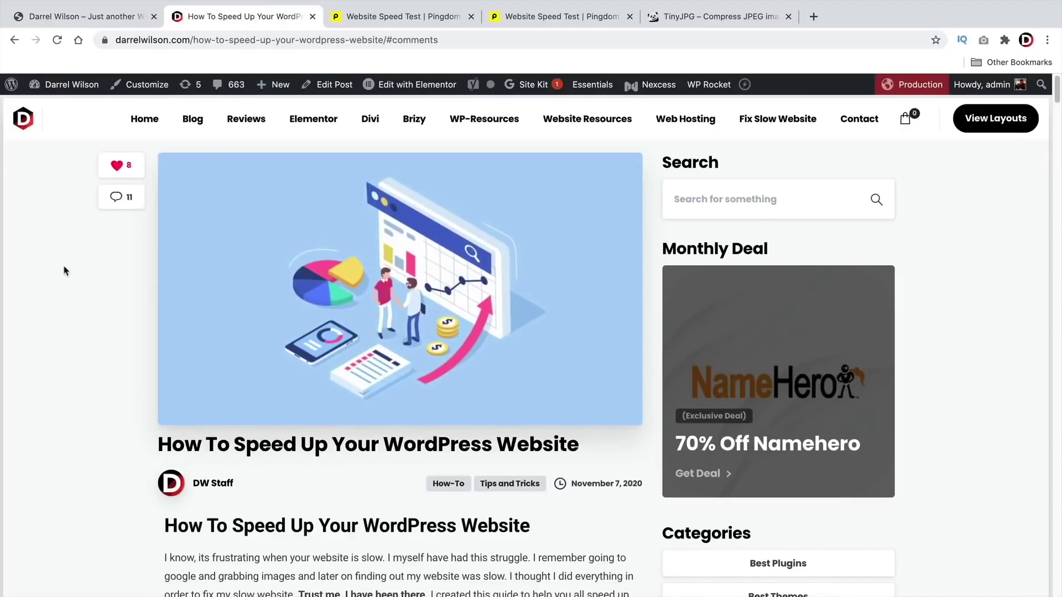
scroll(65, 254, down, 9)
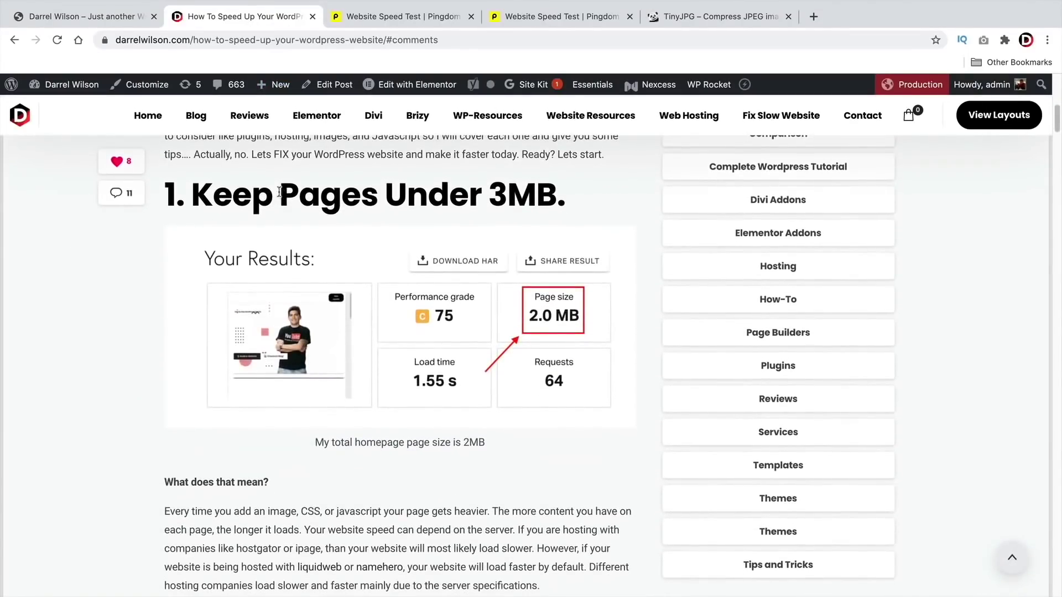
drag(229, 198, 559, 213)
click(548, 210)
triple_click(549, 211)
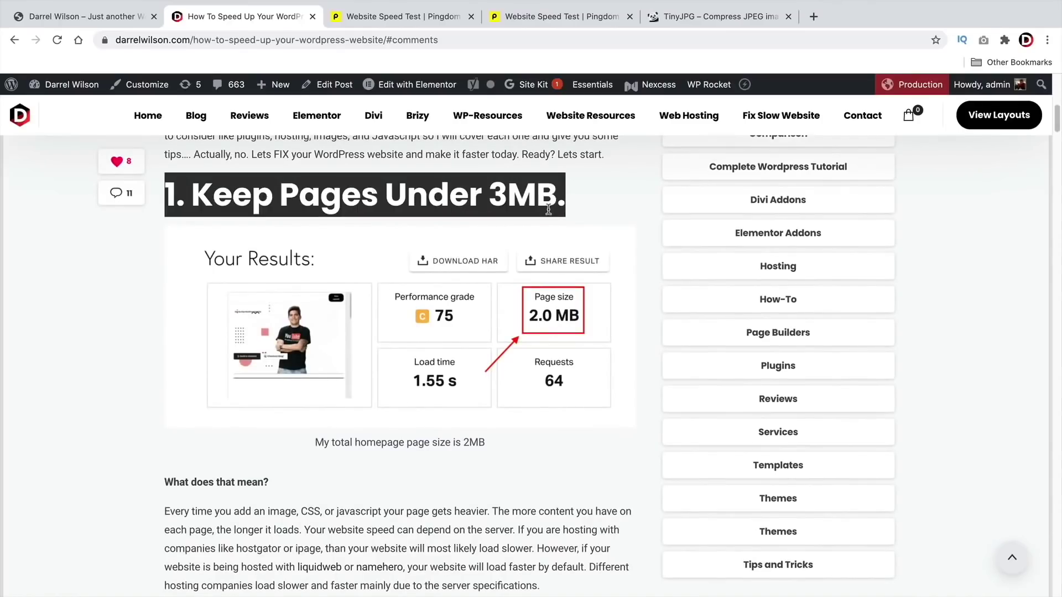
click(557, 203)
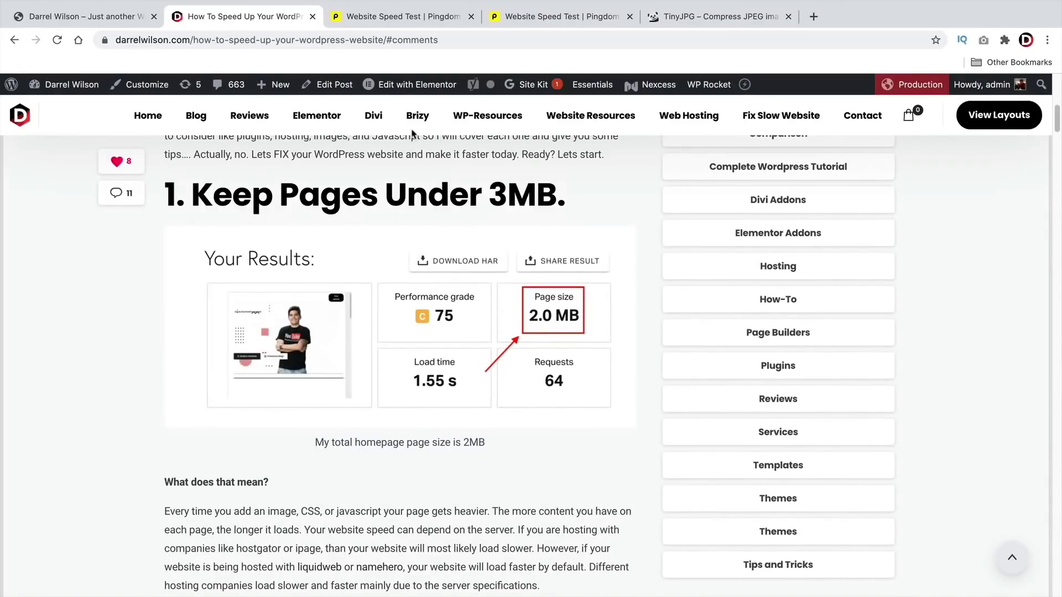
- Copy the live homepage's address and paste it as the URL in the Pingdom Website Speed Test
click(94, 22)
click(117, 40)
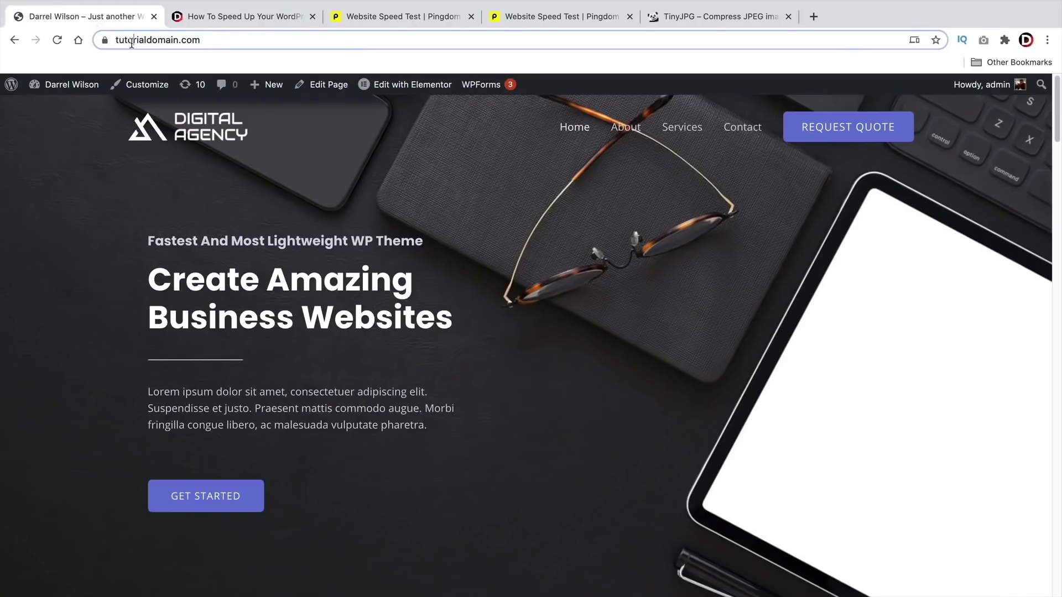
right_click(133, 40)
click(192, 139)
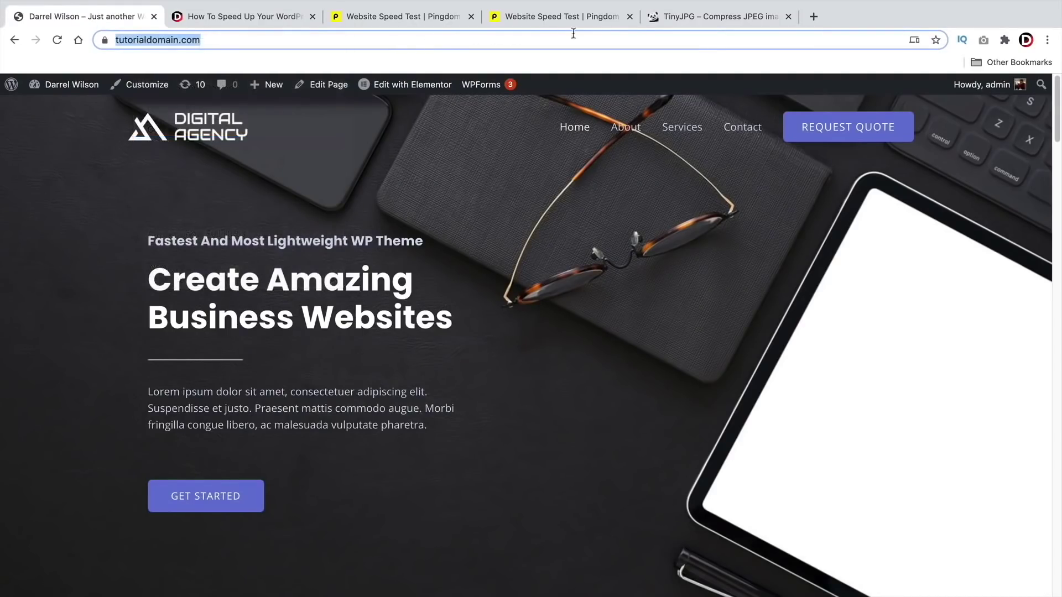
click(569, 22)
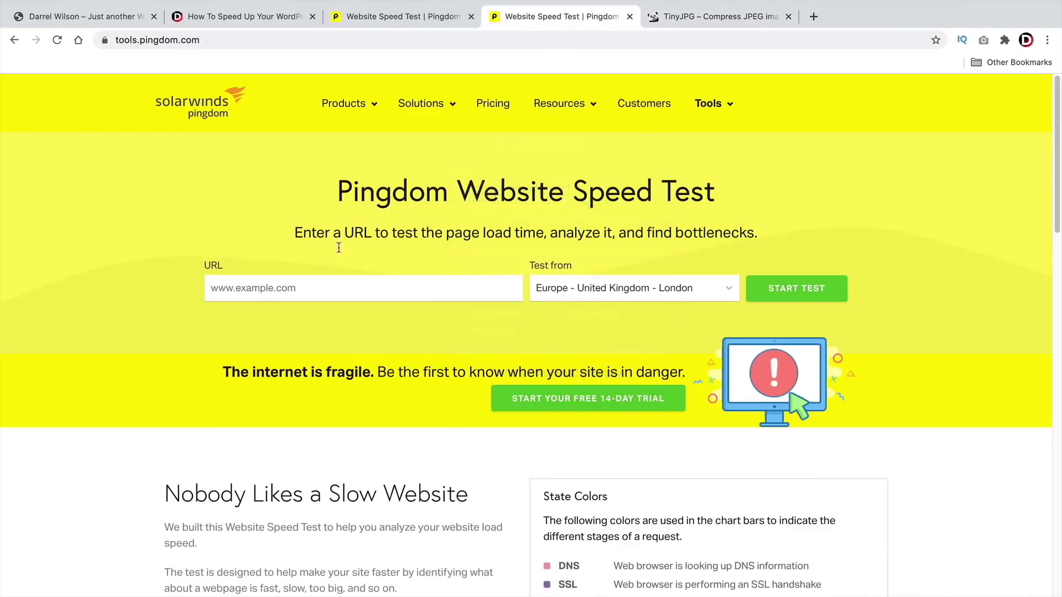
right_click(282, 284)
click(317, 372)
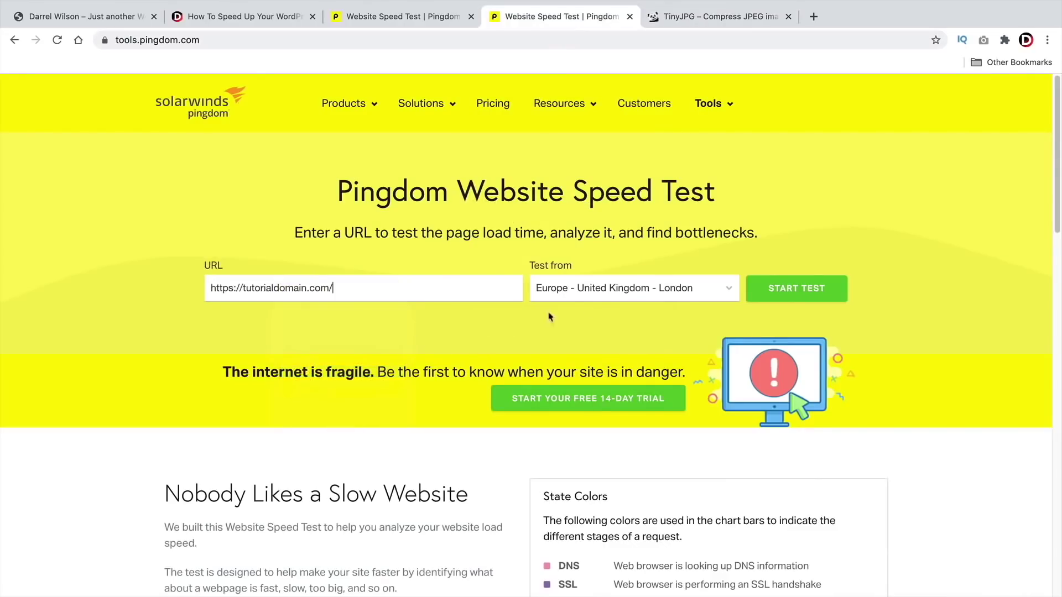
- Set the test location to North America - USA - San Francisco and start the speed test
click(627, 288)
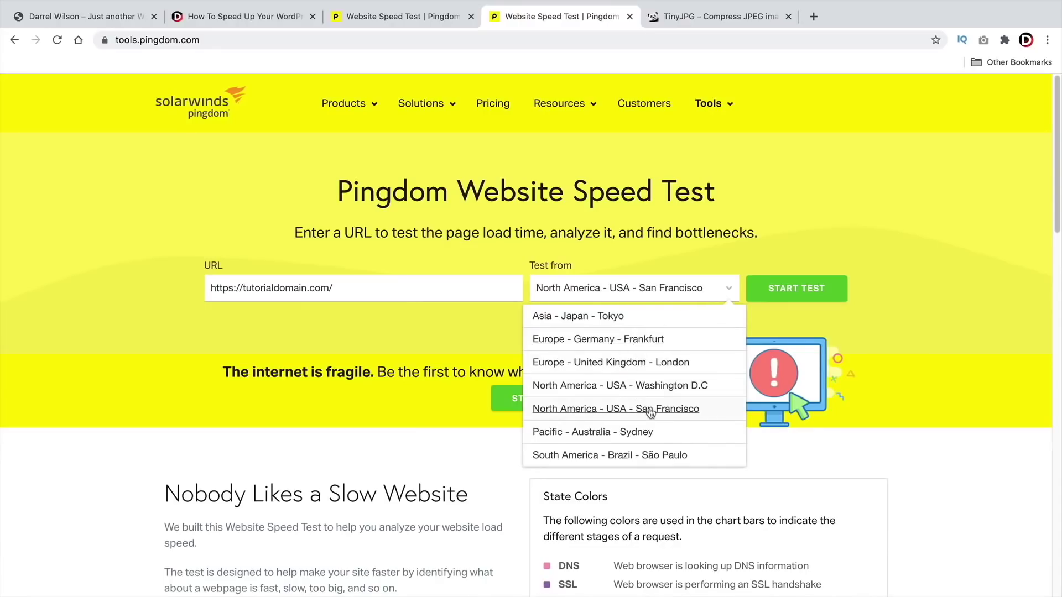
click(608, 409)
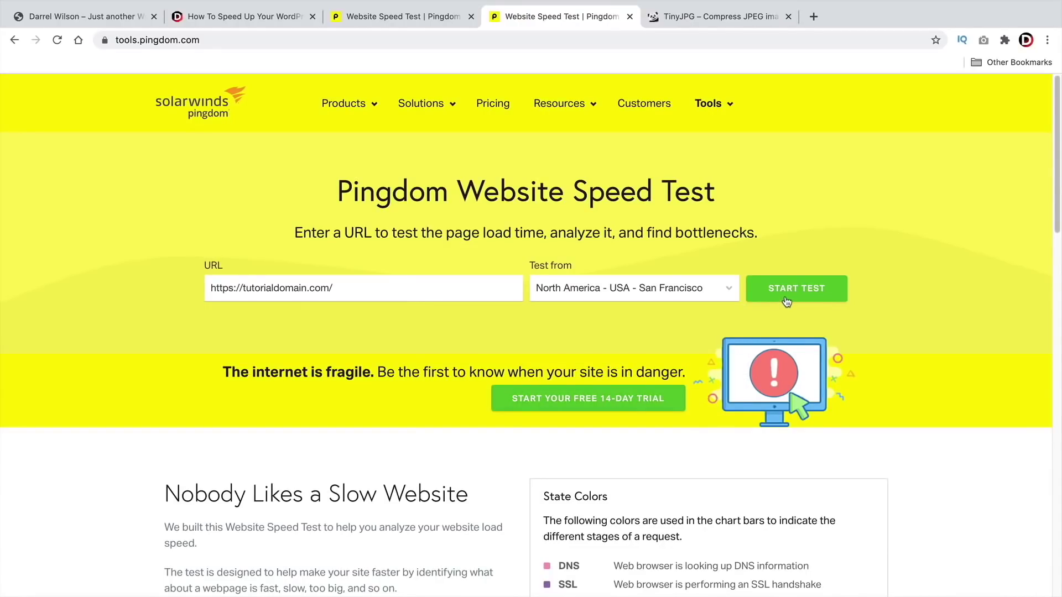
click(786, 301)
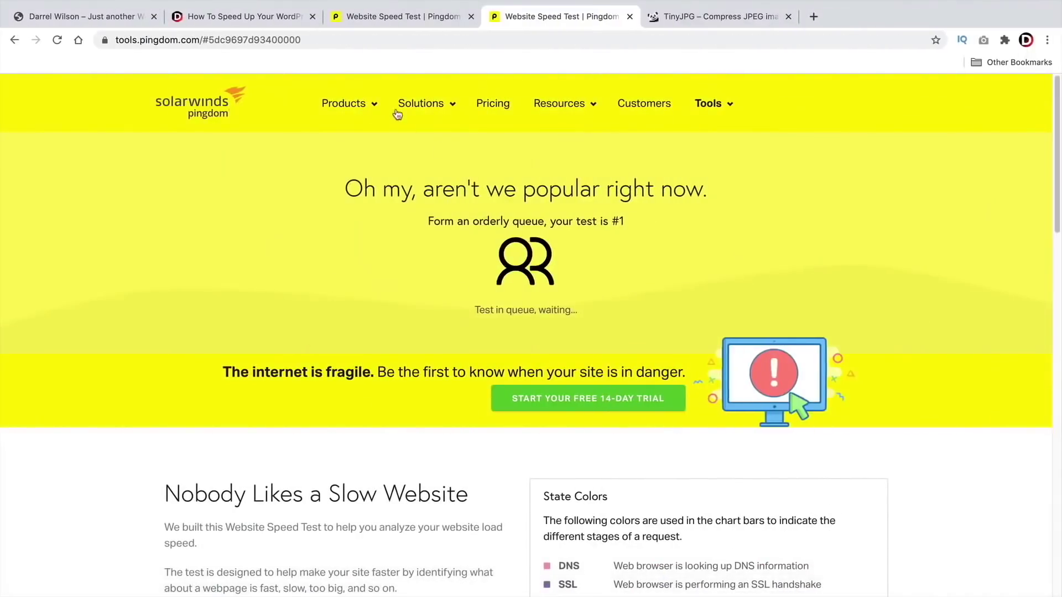
- Read the speed article's image size and page size recommendations, and return to the Pingdom test of the homepage
click(270, 21)
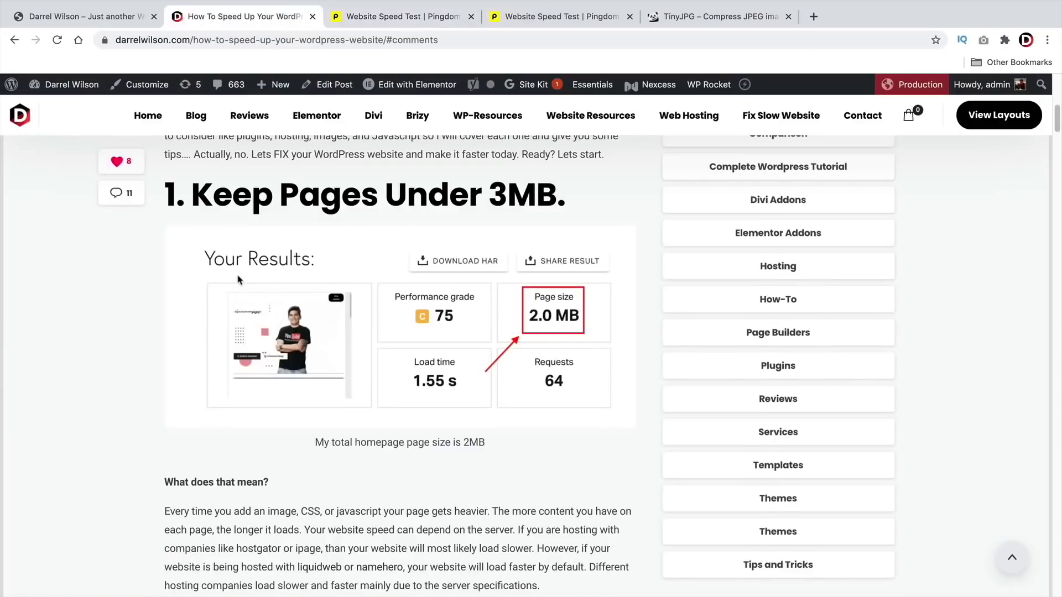
scroll(239, 279, down, 3)
scroll(239, 280, down, 2)
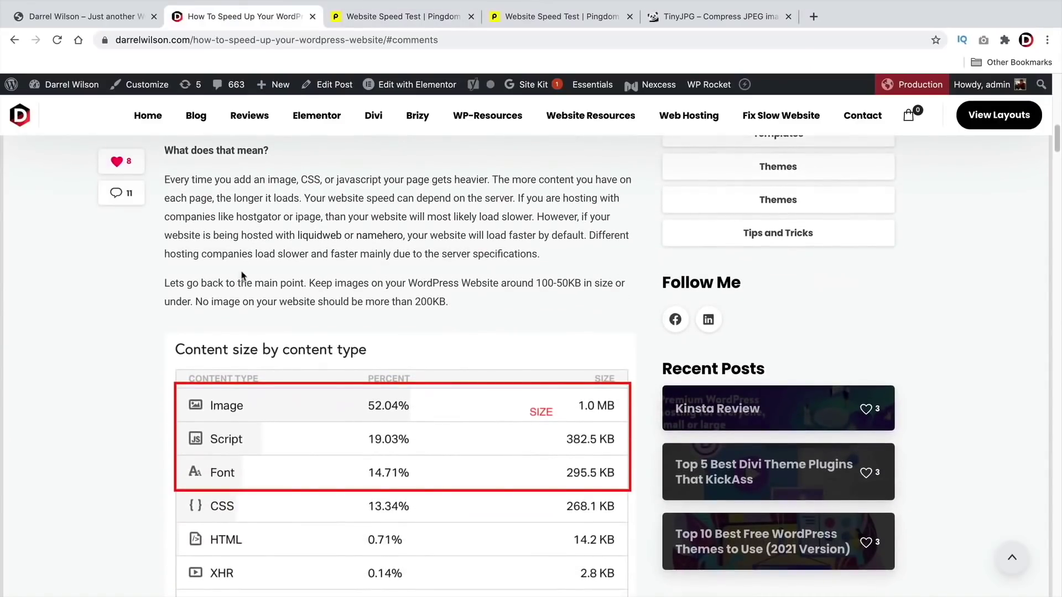
drag(522, 282, 591, 281)
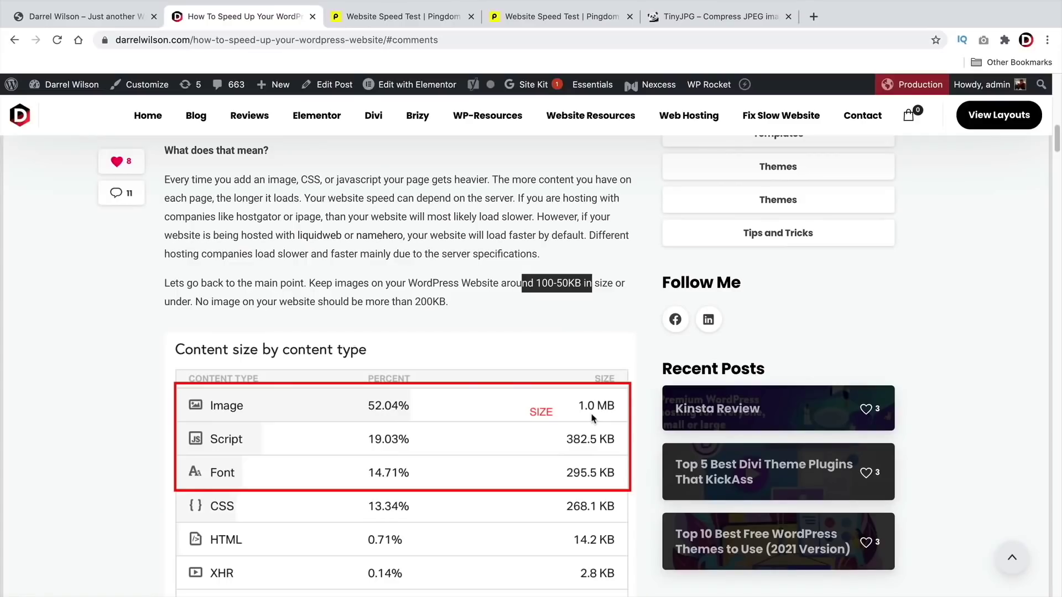
scroll(591, 417, up, 6)
drag(556, 196, 175, 189)
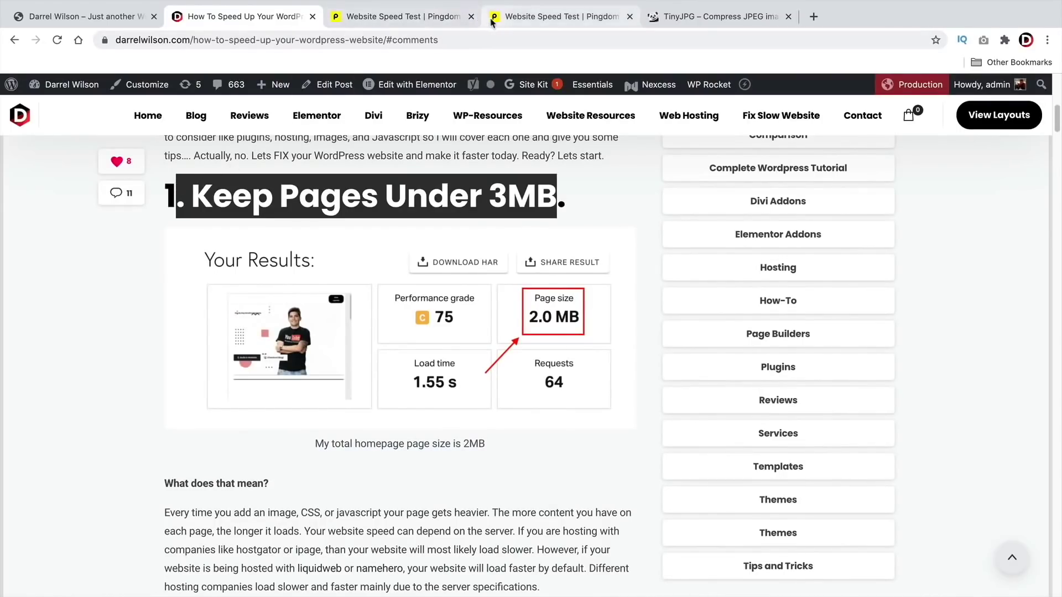
click(514, 25)
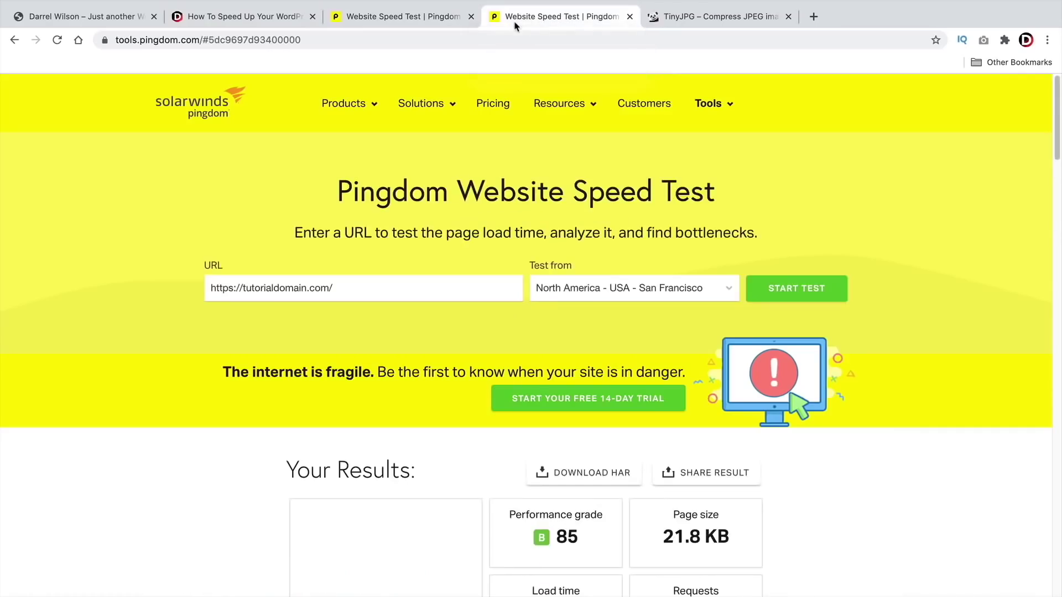
- Examine the page size and load time in the other Pingdom speed test, run for the comparison website
click(426, 23)
scroll(671, 312, down, 2)
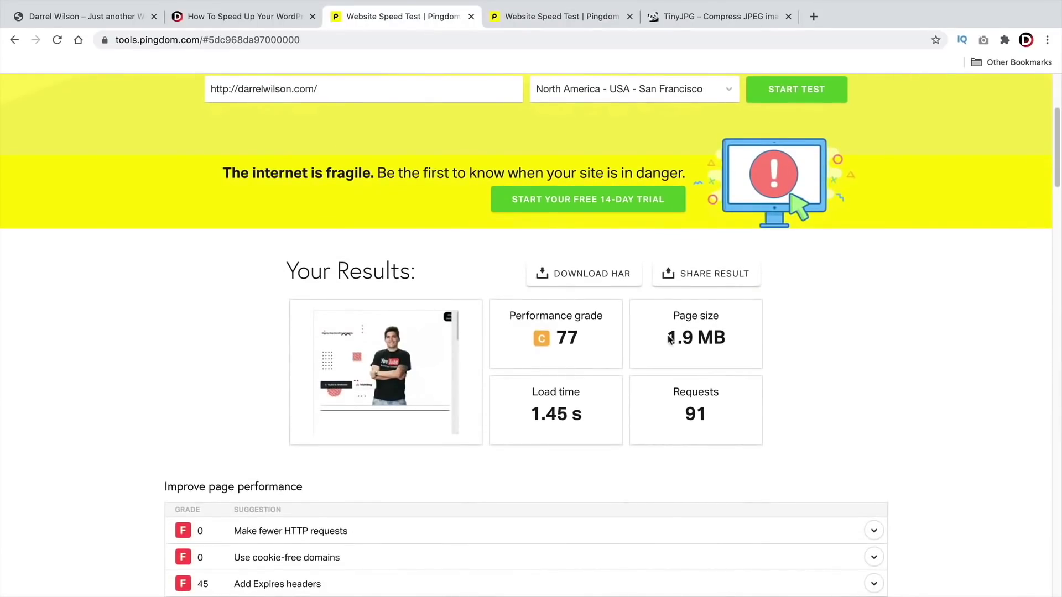
drag(734, 343, 662, 339)
scroll(608, 334, down, 4)
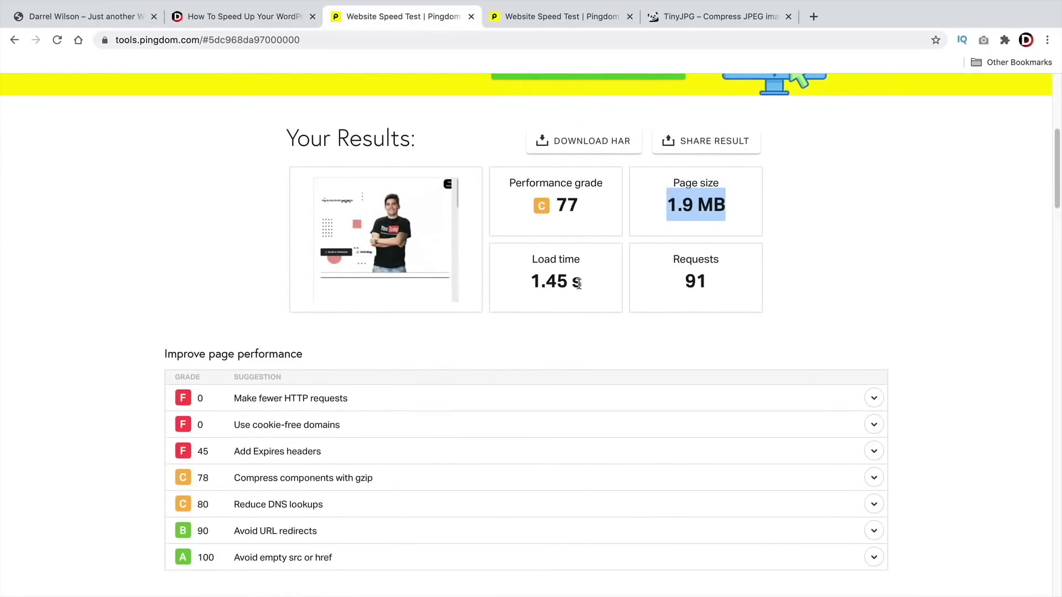
- Return to the tutorialdomain.com speed test and examine its performance grade, page size and load time
click(533, 19)
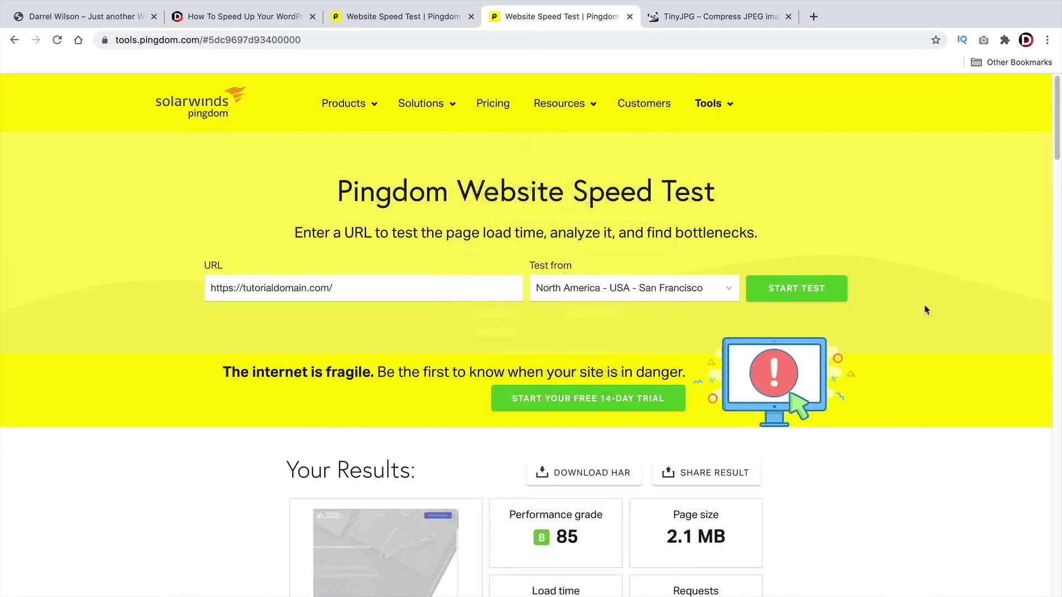
scroll(925, 308, down, 3)
scroll(926, 310, down, 2)
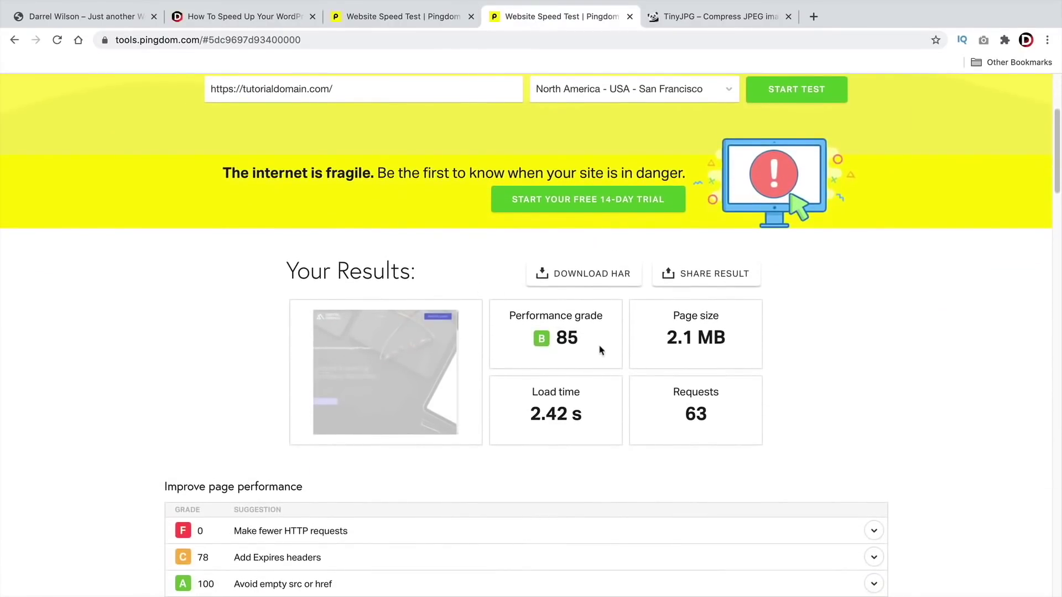
drag(739, 343, 667, 339)
double_click(669, 338)
drag(587, 414, 526, 419)
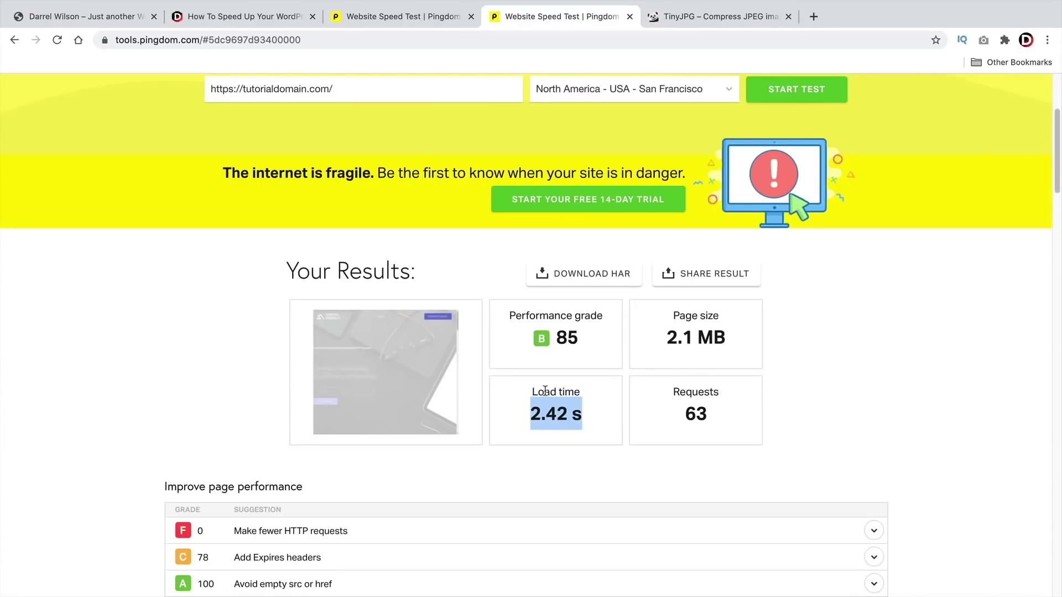
- Review the speed article's recommended image size and its "Keep Pages Under 3MB" heading
click(279, 17)
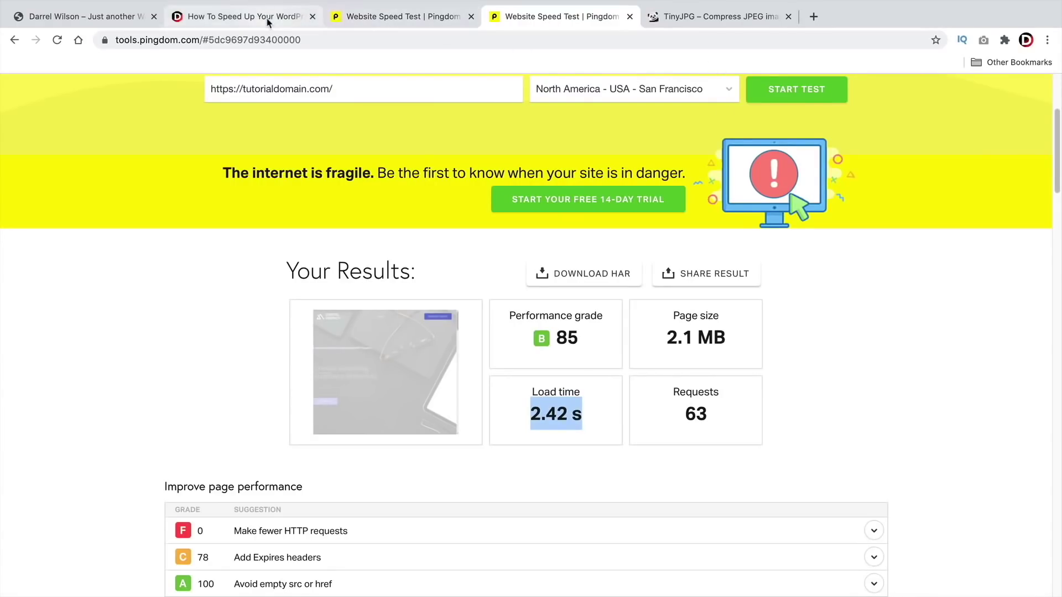
scroll(227, 399, down, 3)
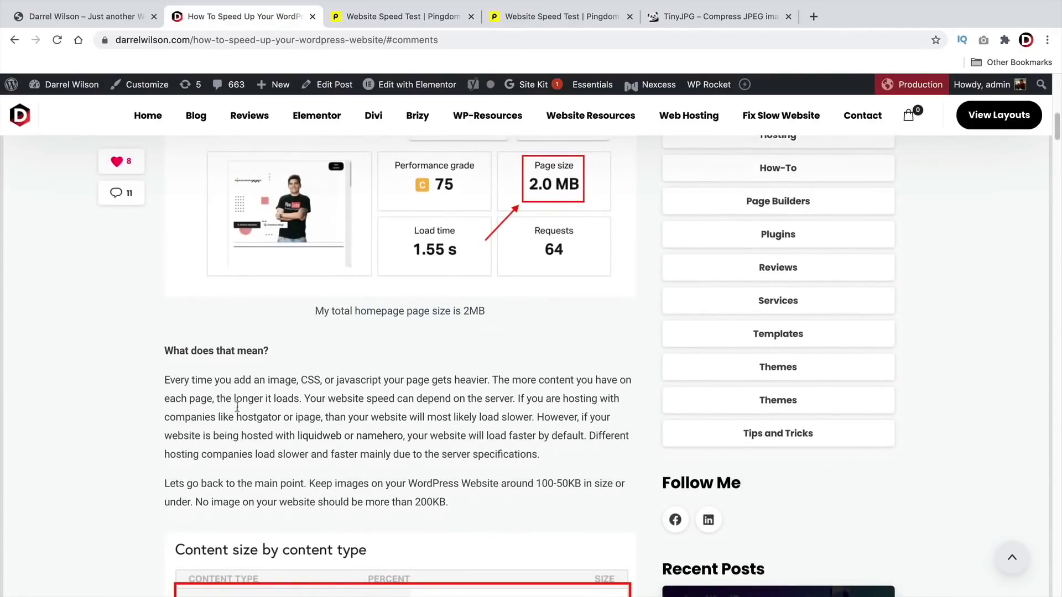
drag(528, 485, 589, 485)
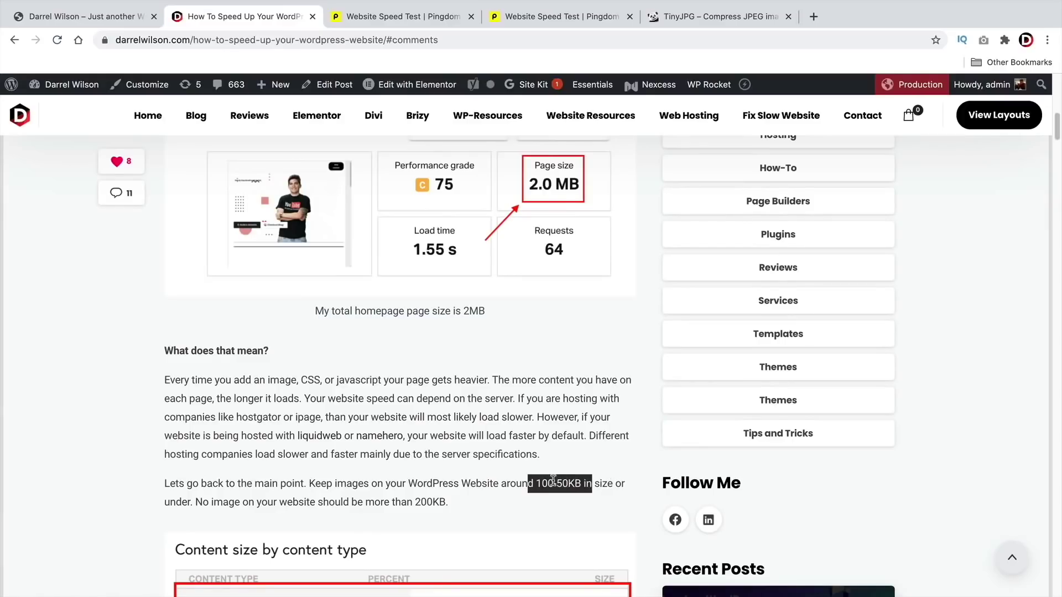
scroll(553, 481, up, 3)
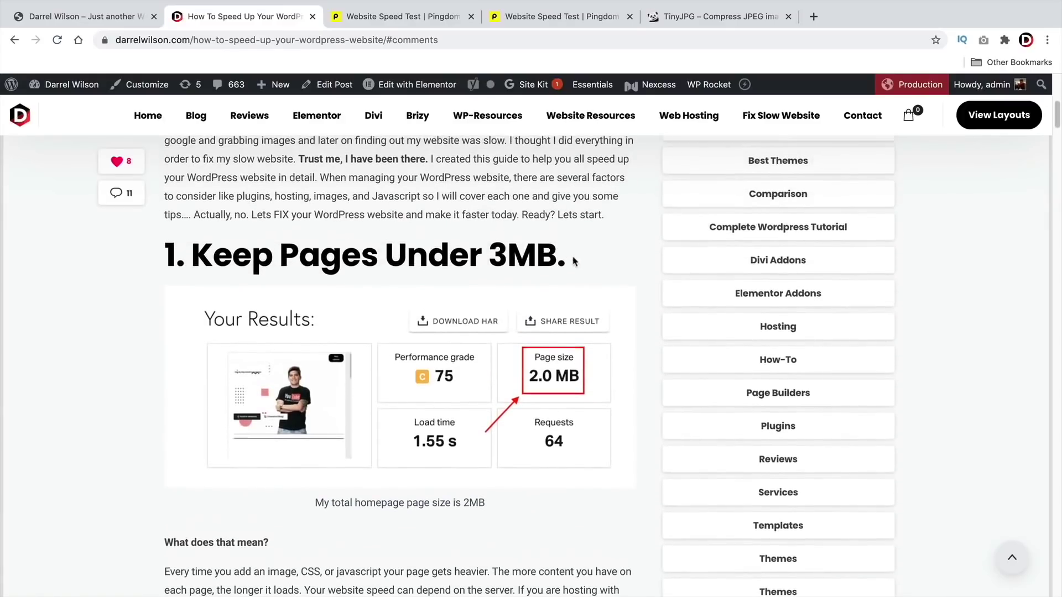
drag(576, 262, 275, 265)
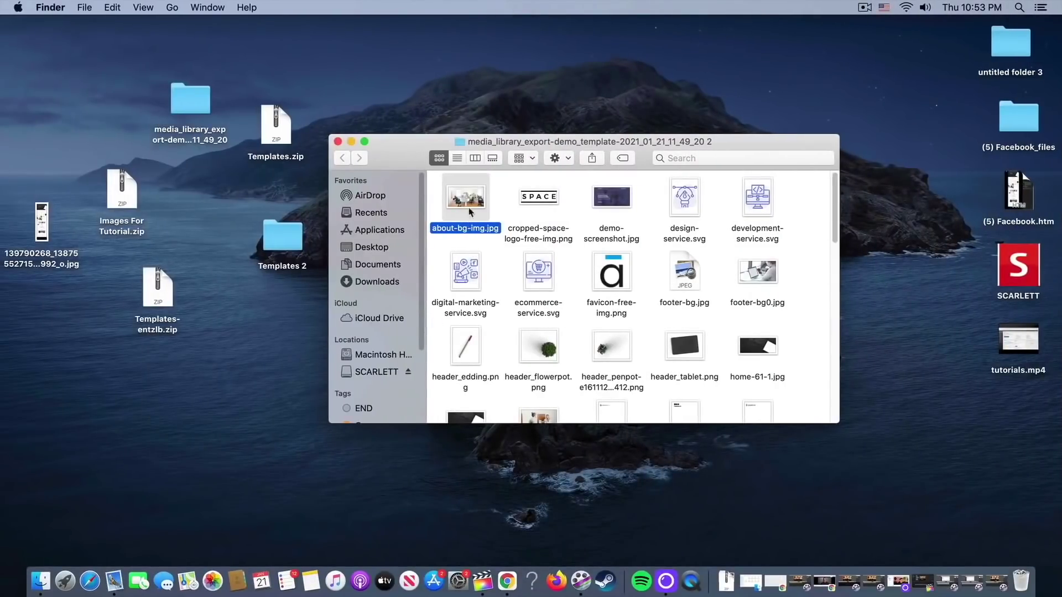
- Check the file size of about-bg-img.jpg in its Finder file information, and close the information window
right_click(470, 193)
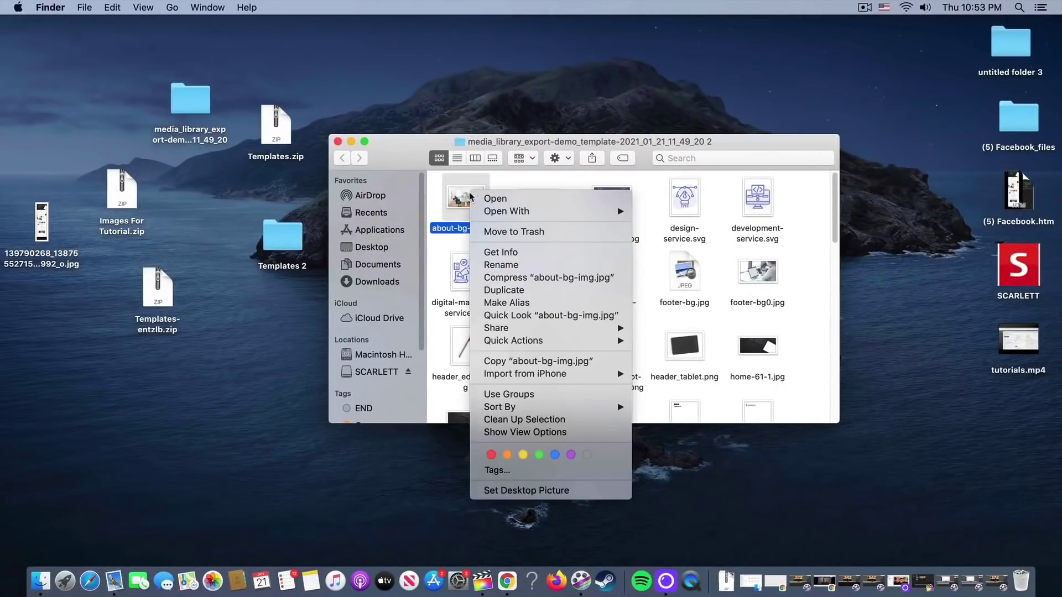
click(500, 253)
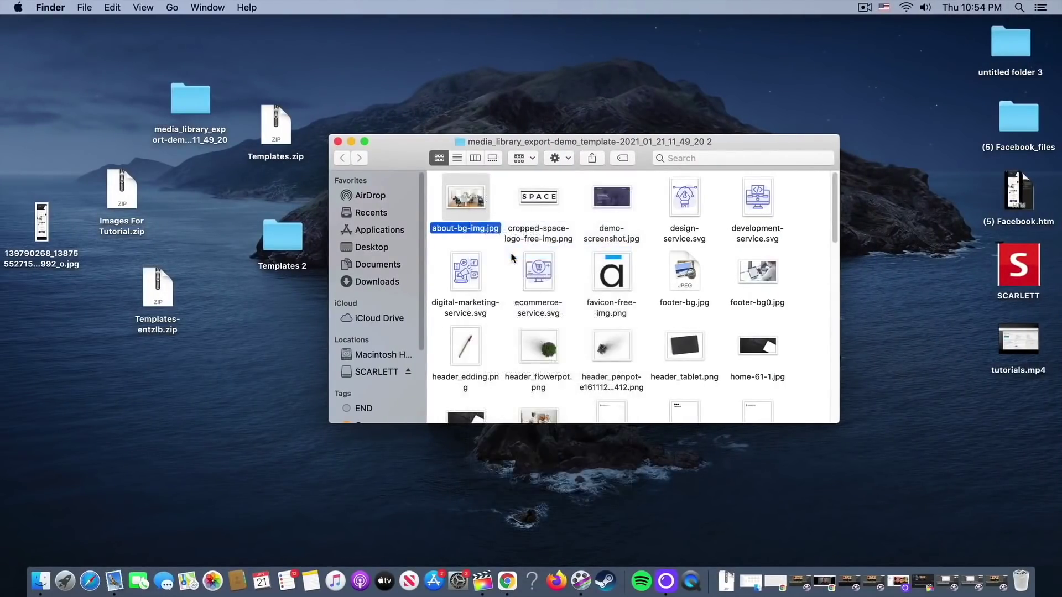
drag(119, 28, 257, 43)
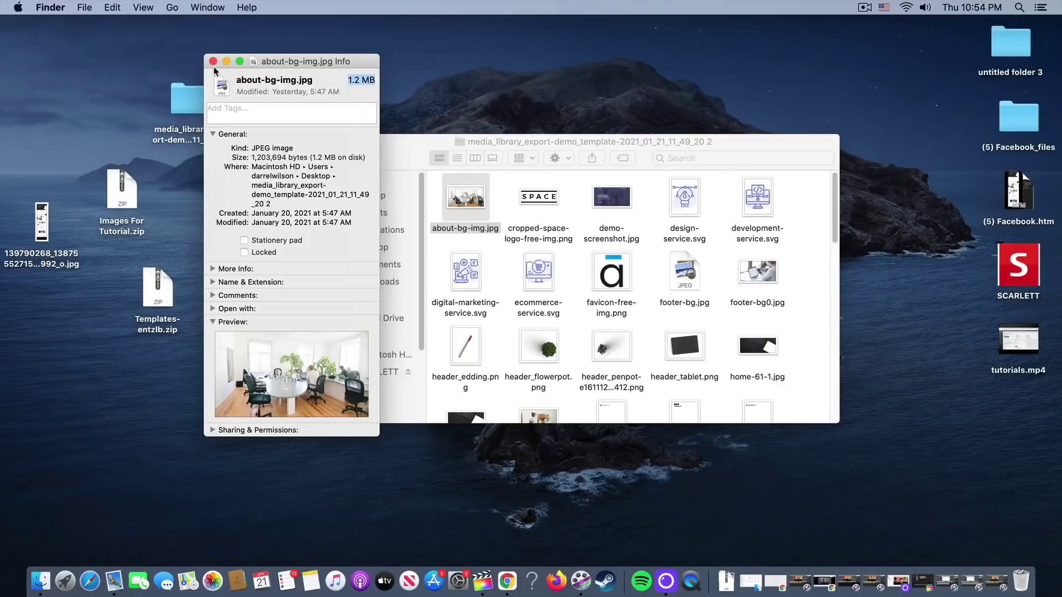
click(213, 62)
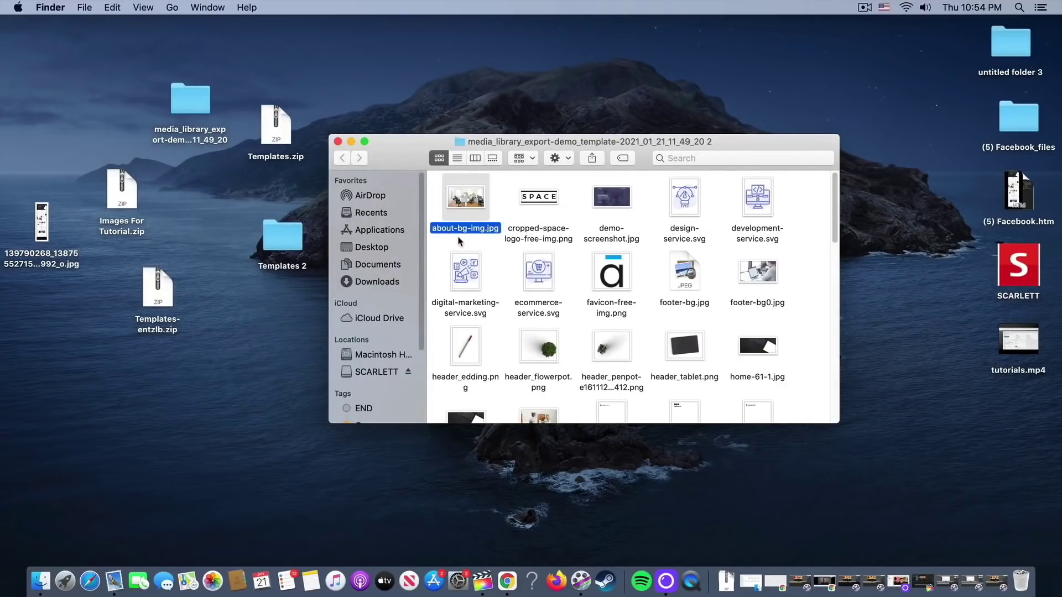
- Move about-bg-img.jpg from its folder to the desktop, switch to Chrome and upload the image to TinyJPG for compression
drag(461, 235, 174, 470)
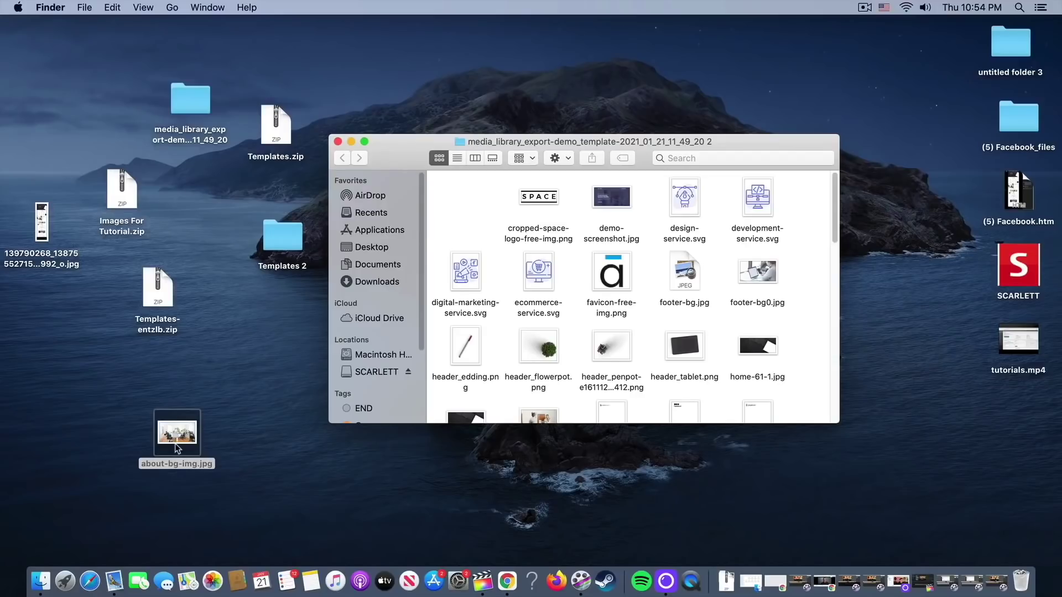
click(507, 581)
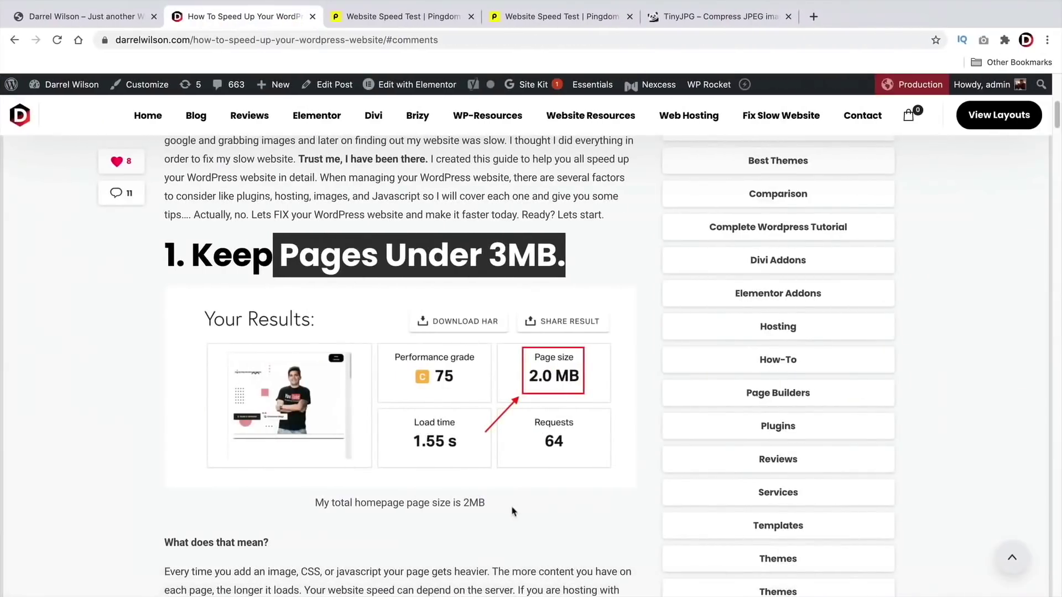
click(711, 19)
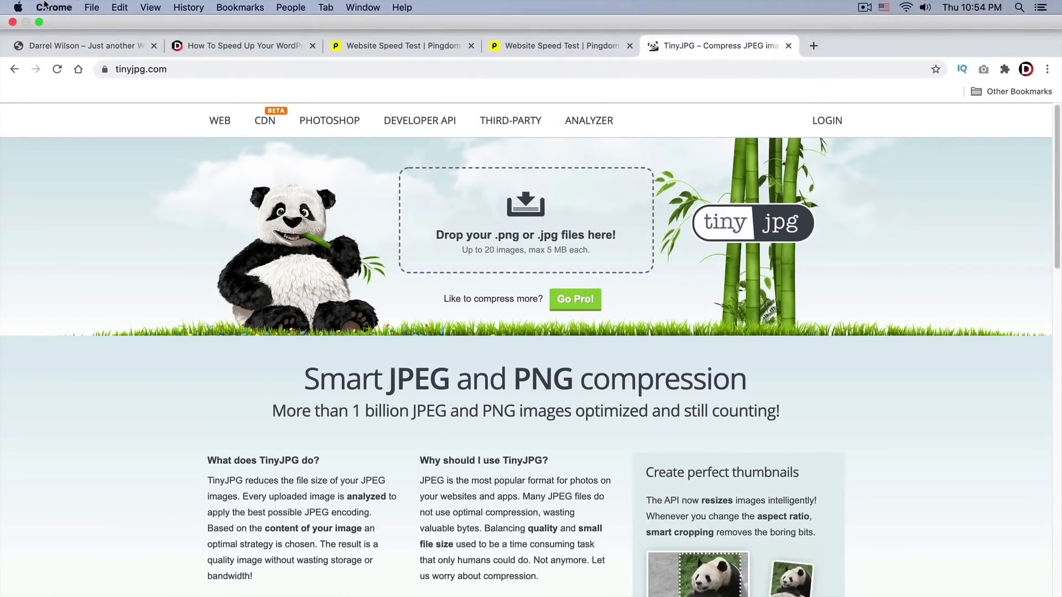
click(37, 22)
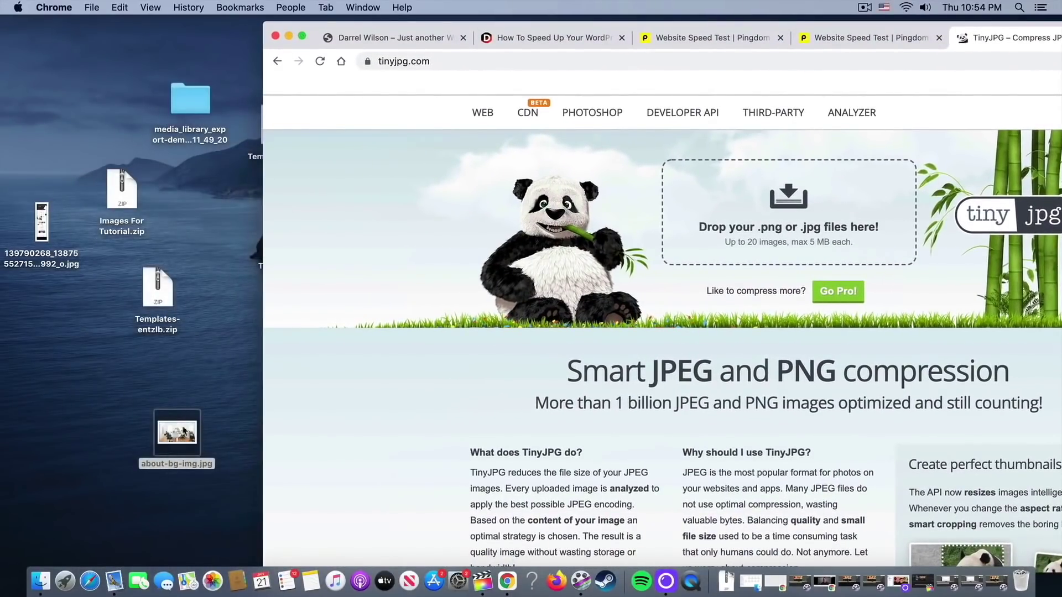
drag(177, 431, 824, 217)
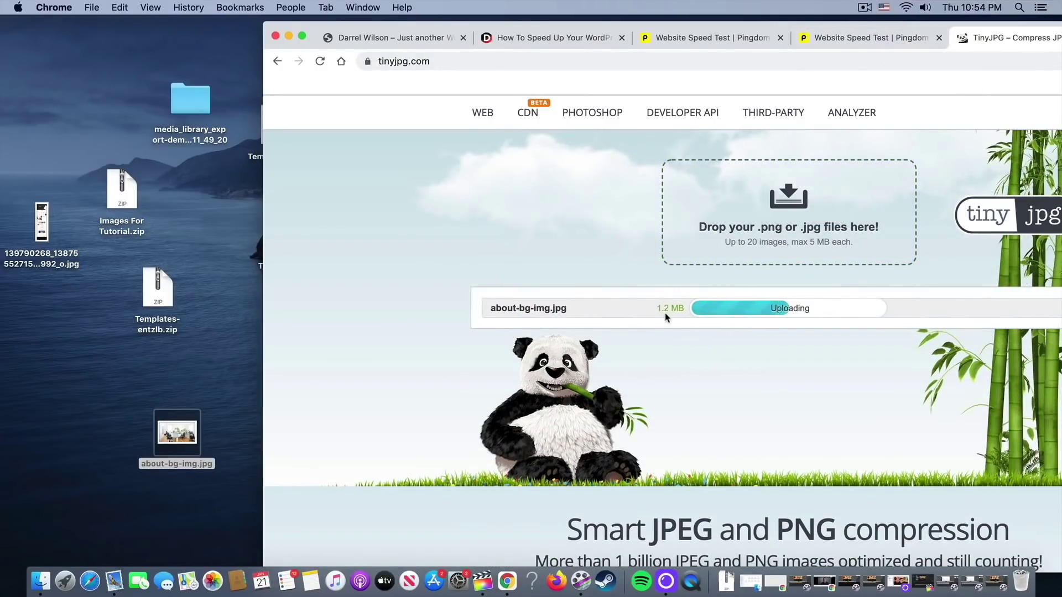
- Examine the compressed size of about-bg-img.jpg and look over the TinyJPG page down to its Donate link
drag(288, 33, 157, 28)
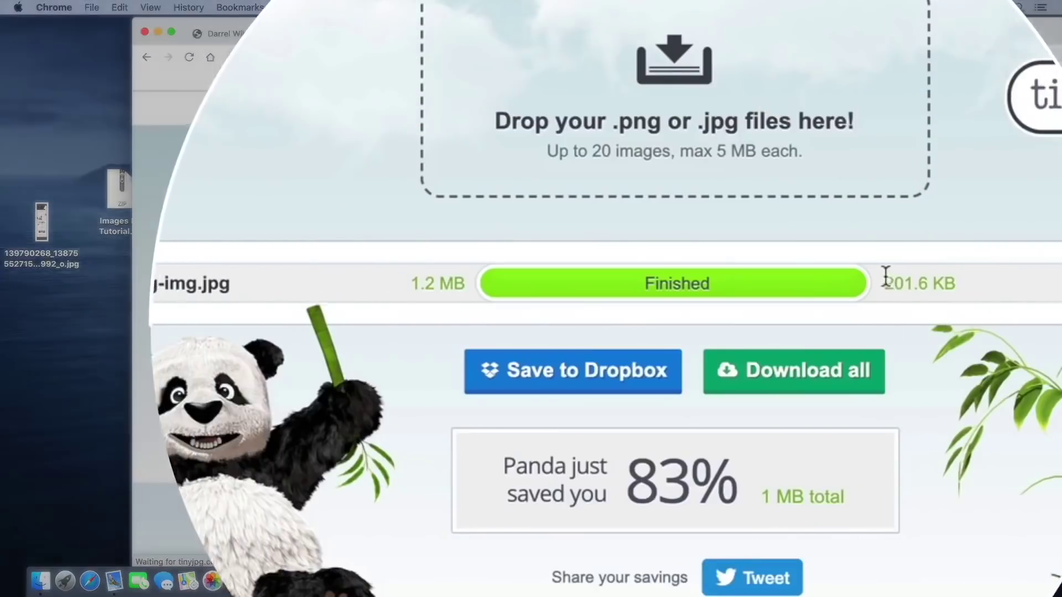
drag(761, 304, 808, 307)
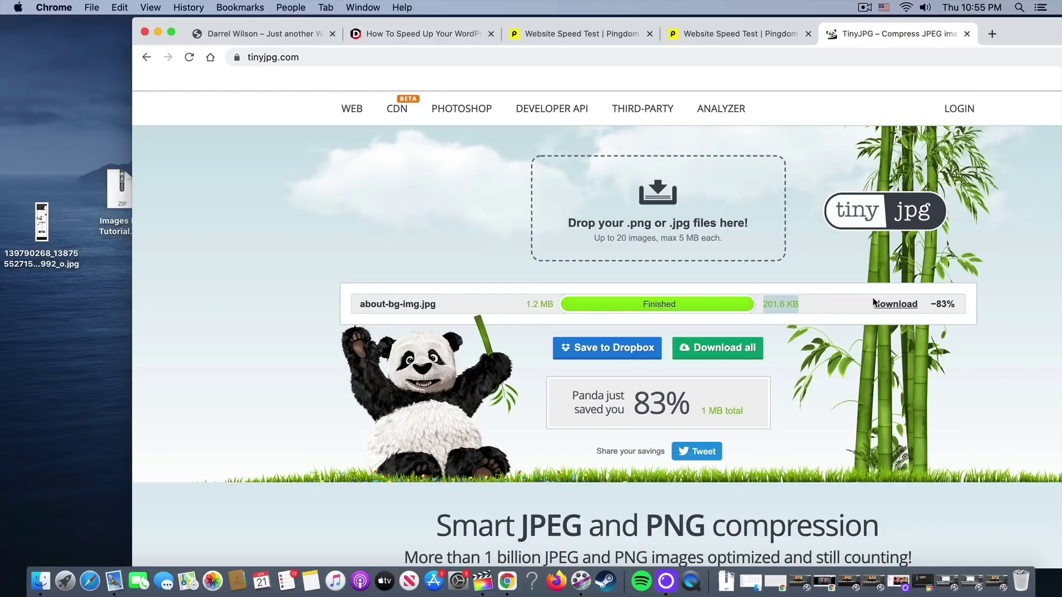
scroll(874, 303, down, 15)
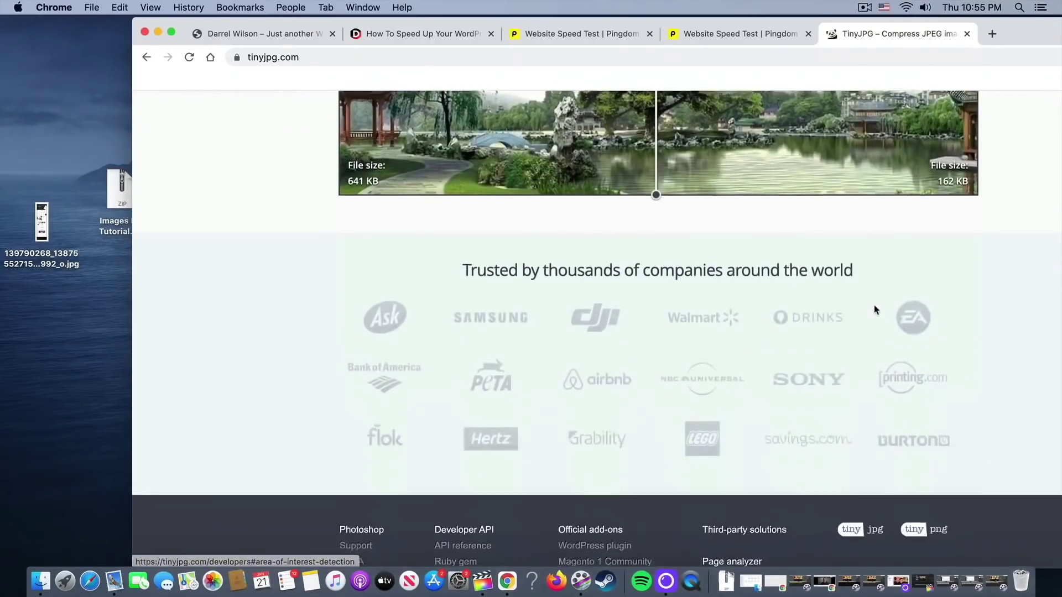
scroll(875, 310, down, 3)
scroll(875, 310, up, 15)
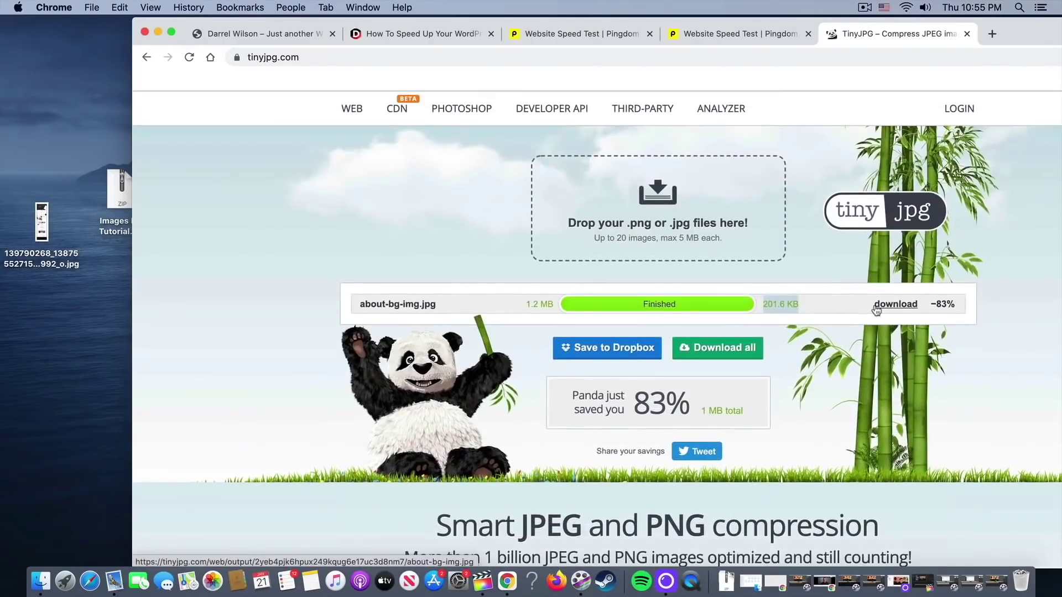
double_click(946, 25)
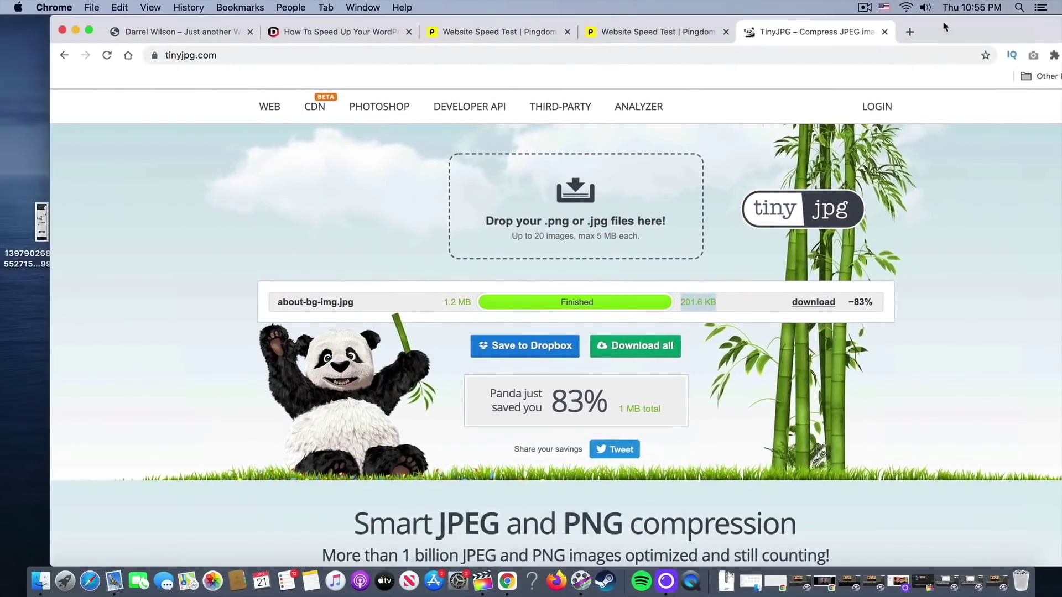
scroll(869, 289, down, 15)
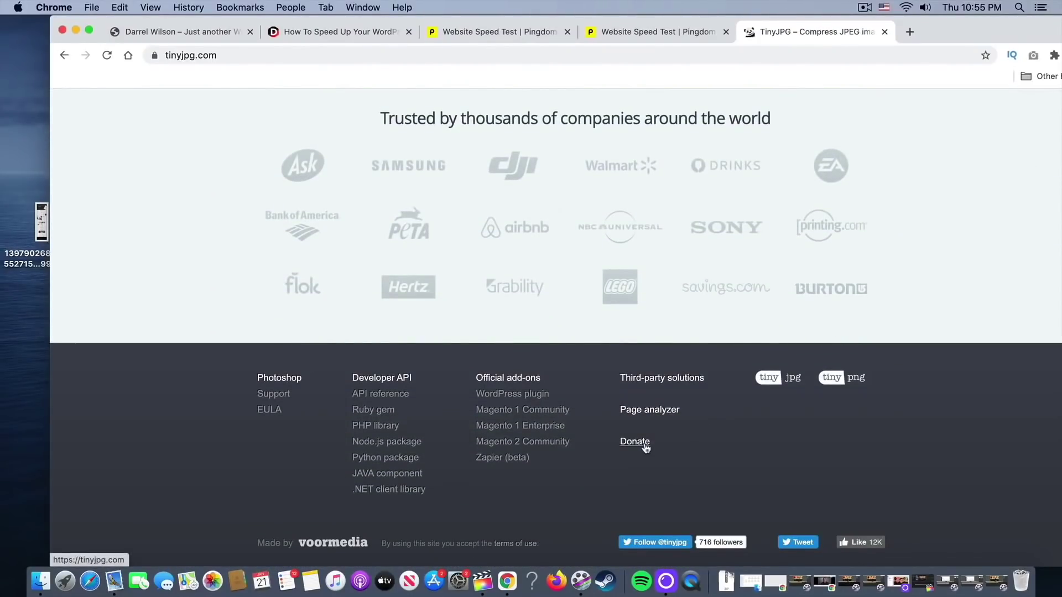
scroll(644, 442, up, 15)
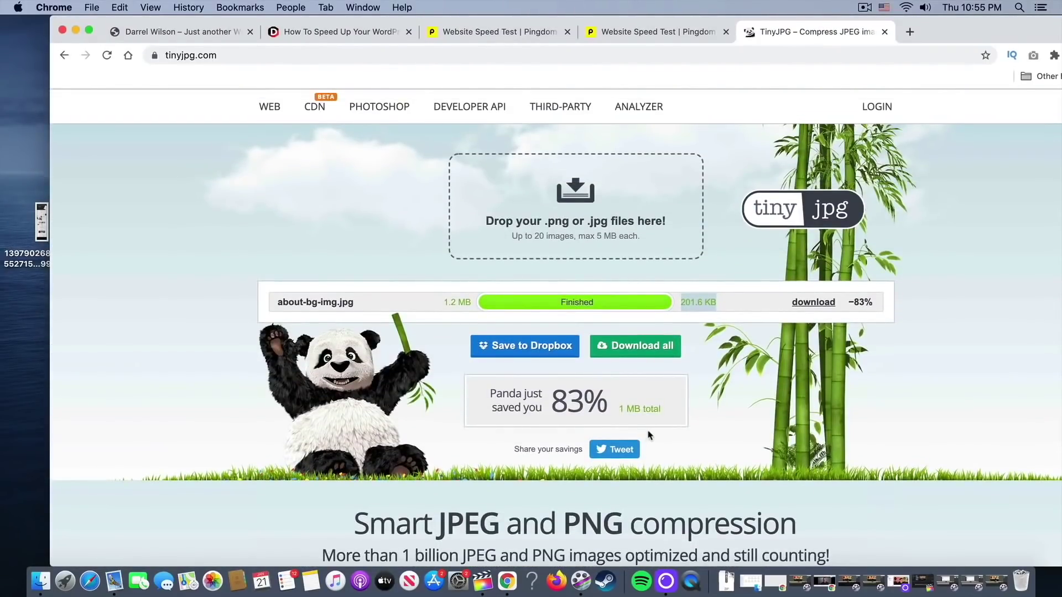
drag(965, 34, 958, 51)
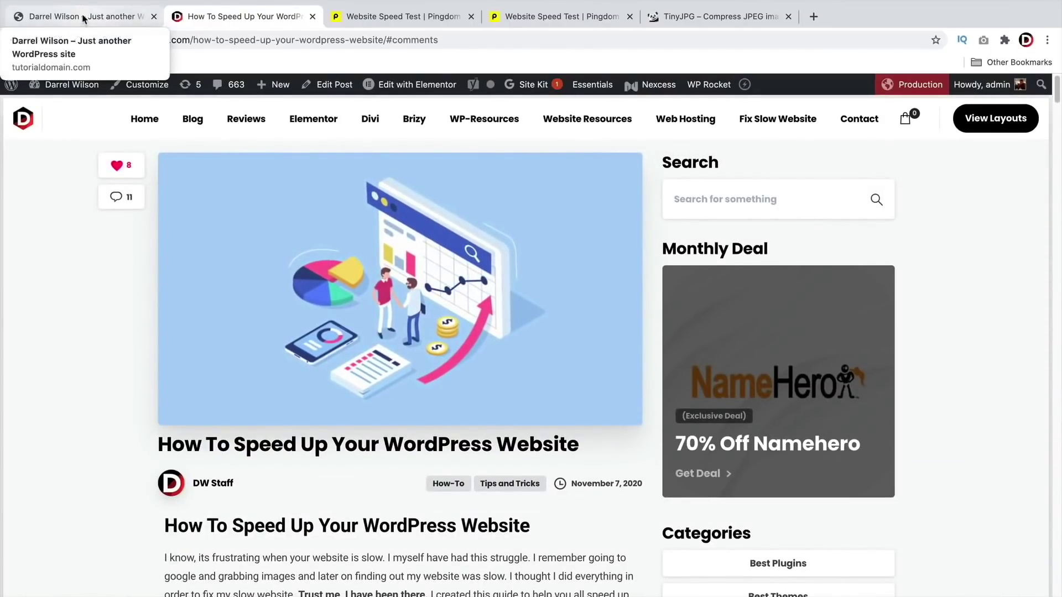
- Reread the "Keep Pages Under 3MB" heading in the speed article, and return to the live website
scroll(170, 379, down, 6)
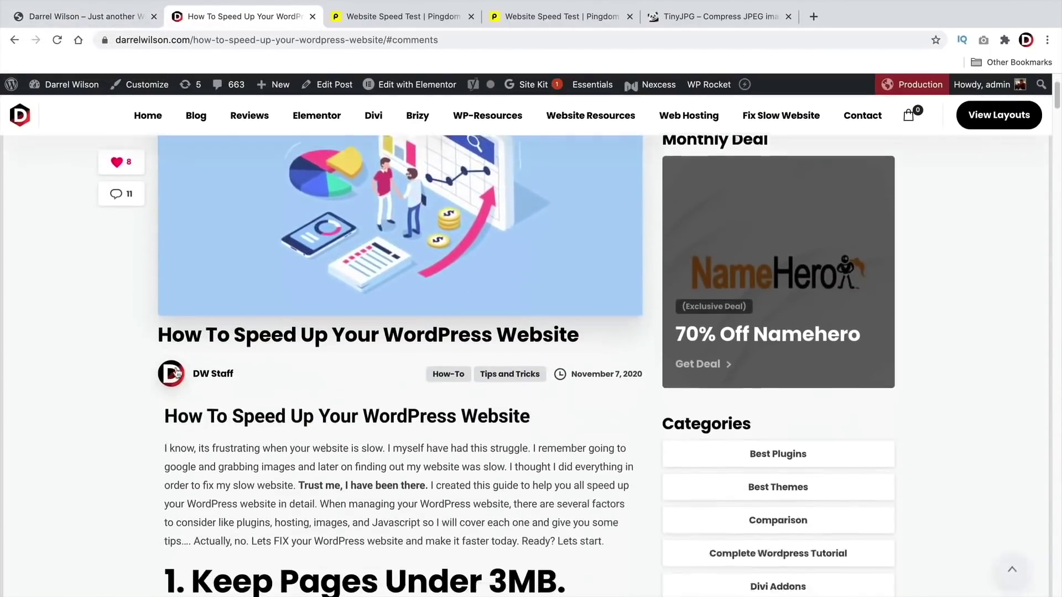
double_click(310, 357)
triple_click(310, 355)
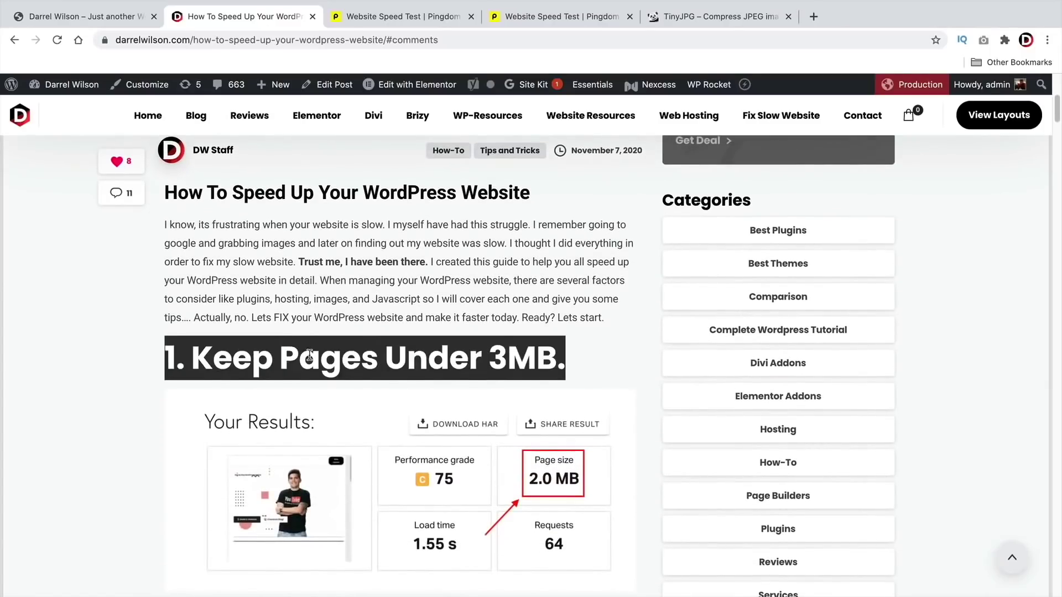
click(66, 17)
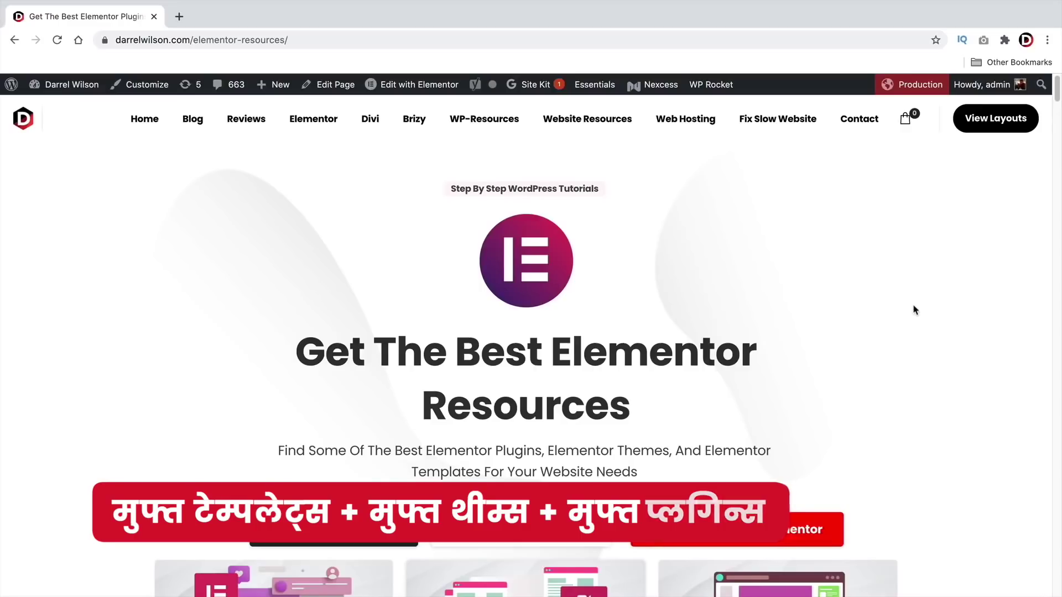
- Review the popular Elementor plugins on the Elementor resources page, from Crocoblock through Premium Addons
scroll(902, 327, down, 2)
scroll(902, 326, down, 5)
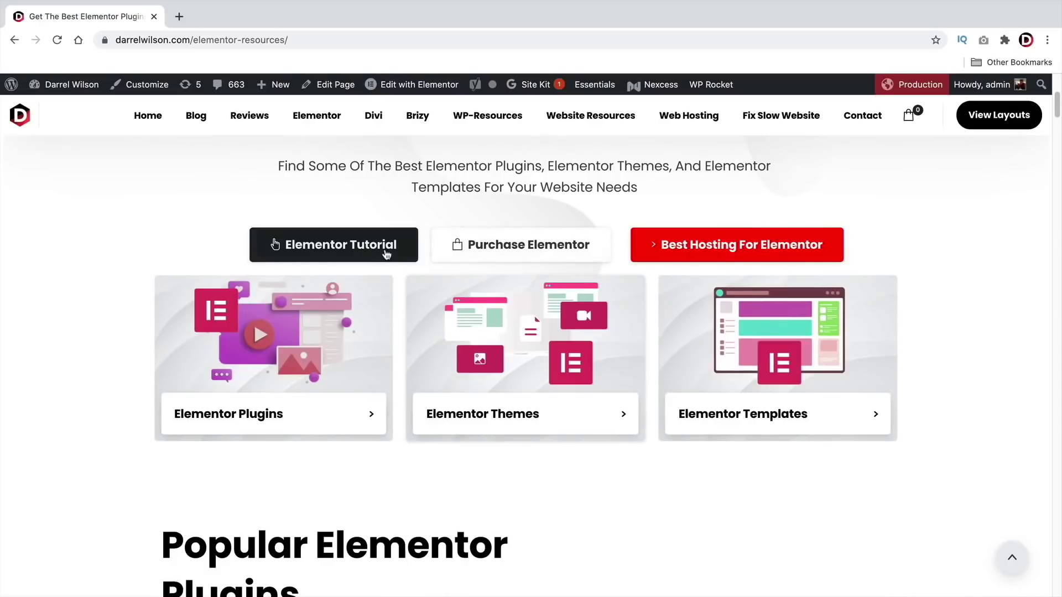
scroll(265, 417, down, 9)
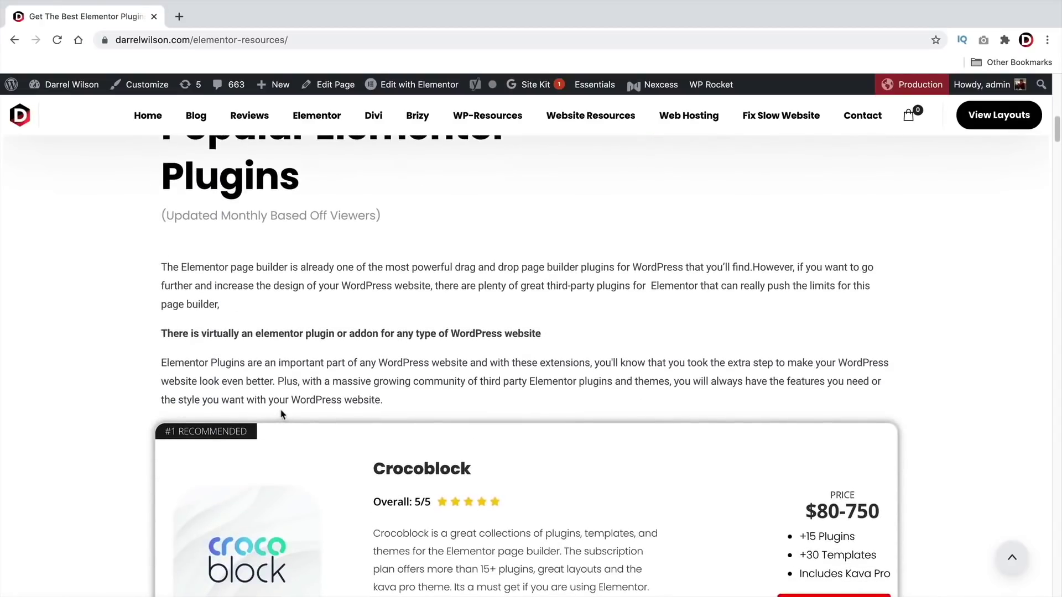
scroll(281, 413, down, 7)
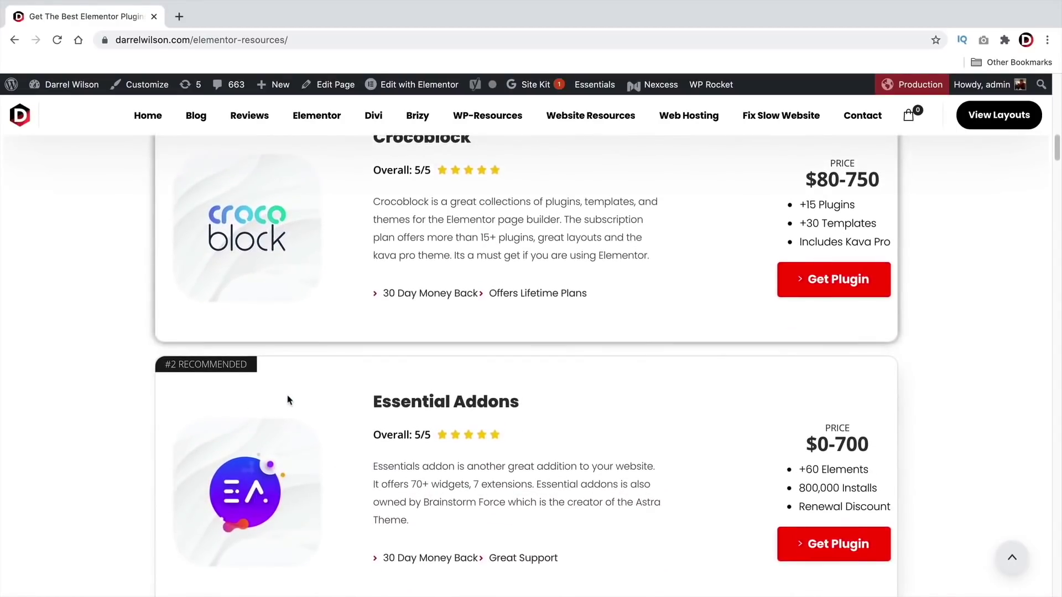
scroll(287, 400, down, 5)
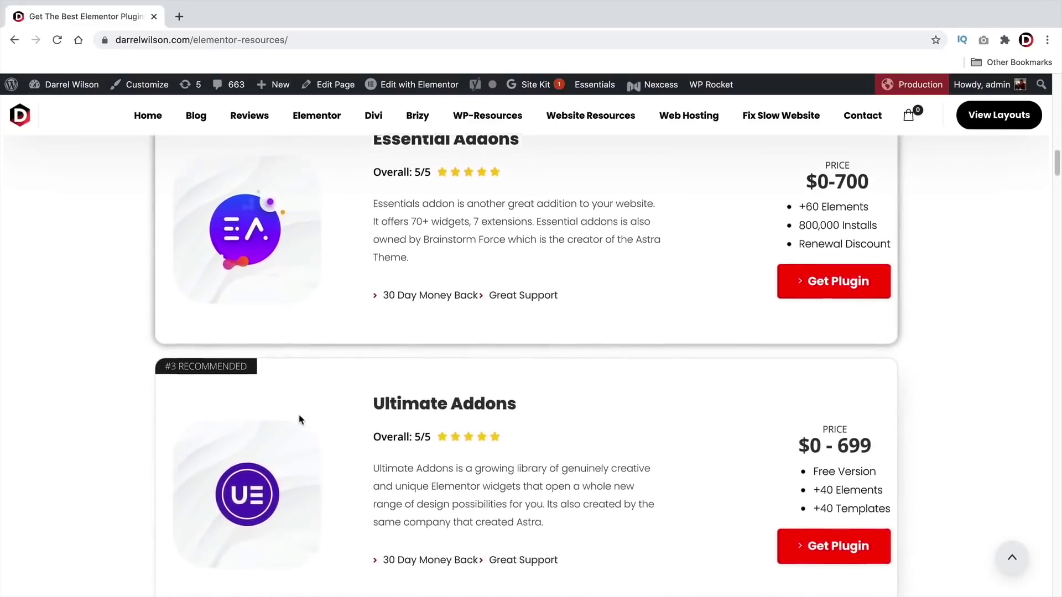
scroll(302, 414, down, 7)
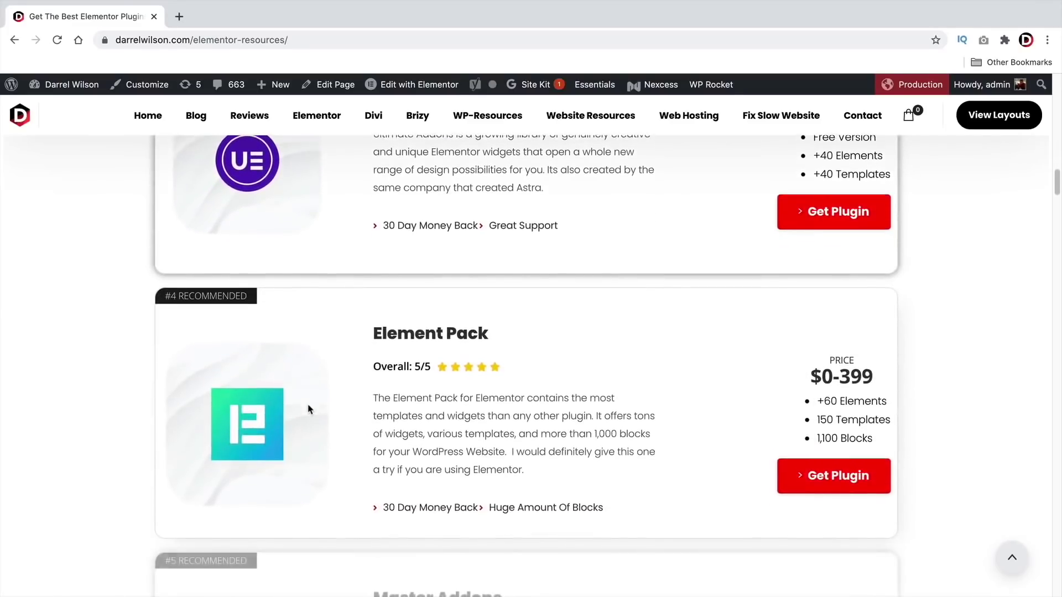
scroll(310, 409, down, 2)
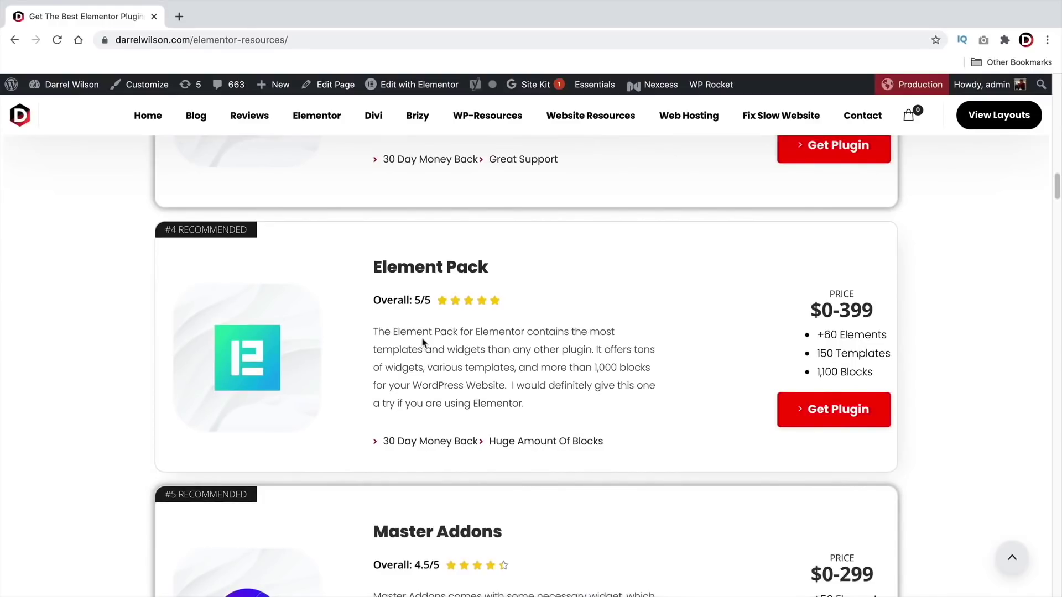
scroll(423, 343, down, 5)
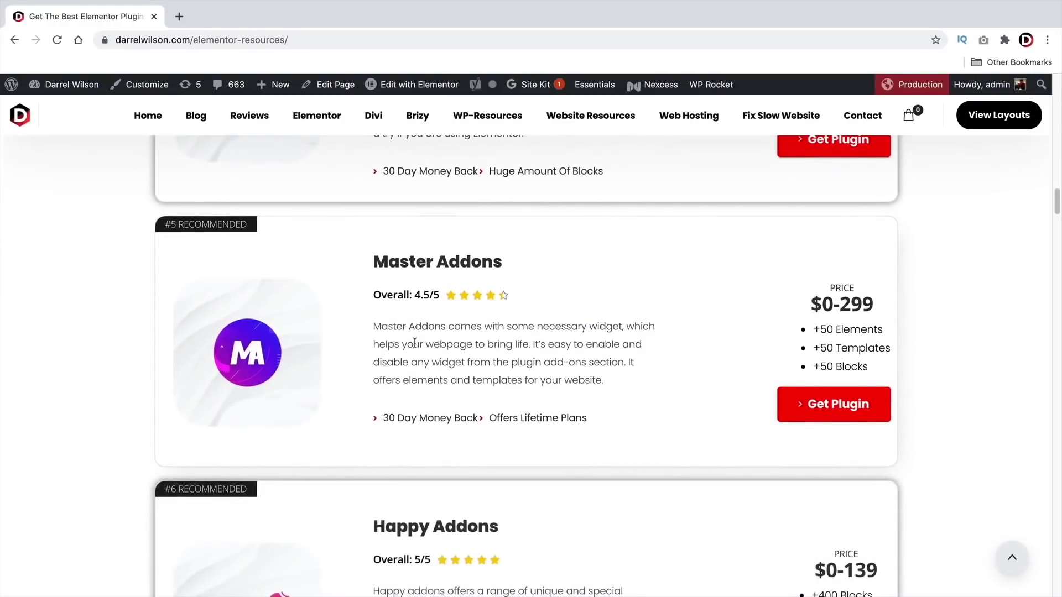
scroll(414, 343, down, 3)
scroll(403, 354, down, 4)
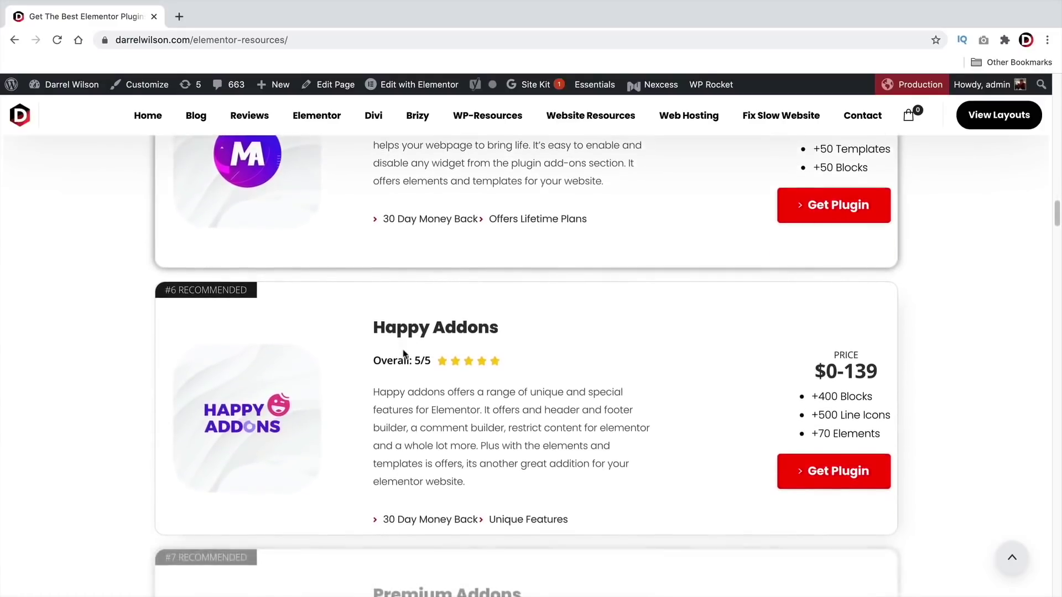
scroll(403, 353, down, 2)
scroll(403, 354, down, 5)
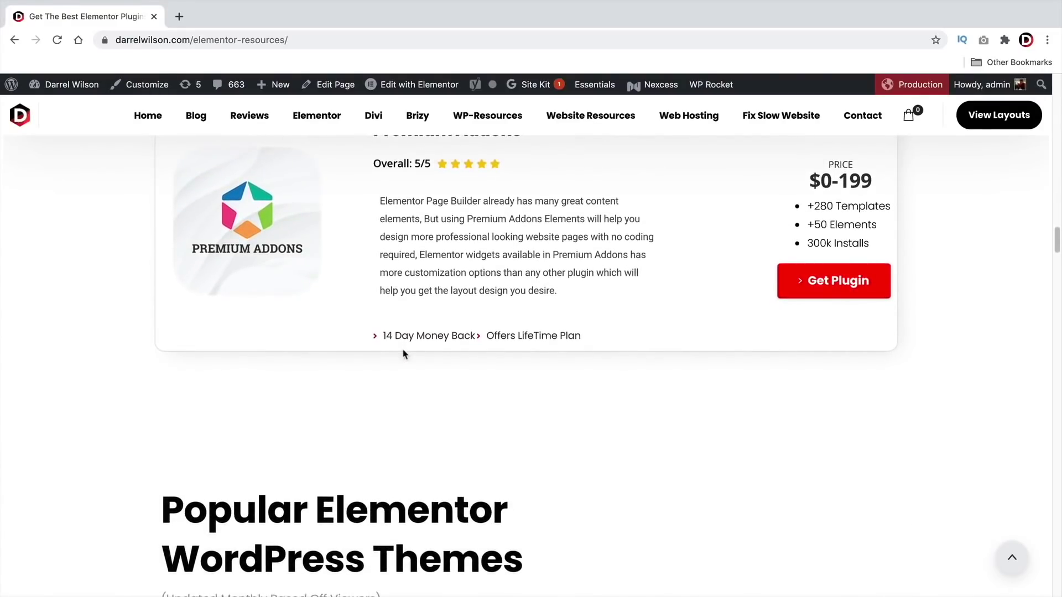
- Read the introduction to Popular Elementor WordPress Themes and examine the Blocksy Theme entry, highlighting its name
scroll(403, 354, down, 5)
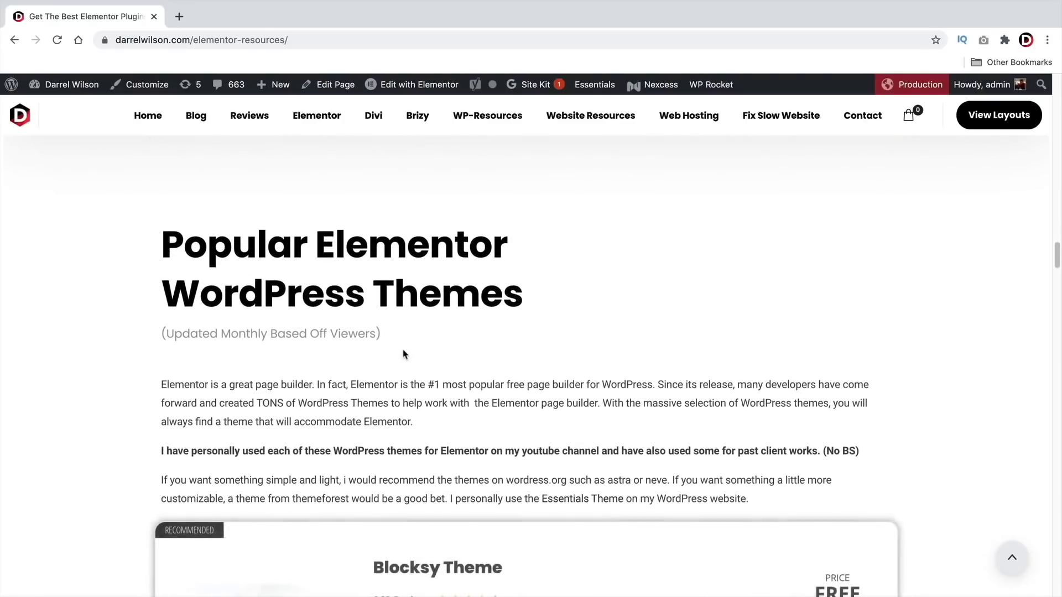
scroll(403, 354, down, 2)
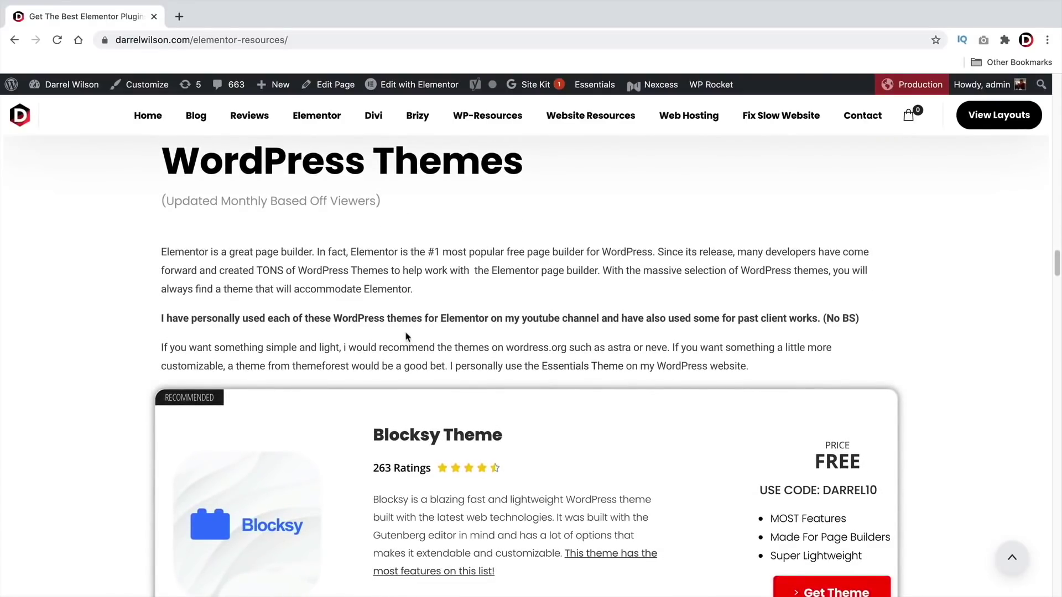
scroll(406, 336, down, 1)
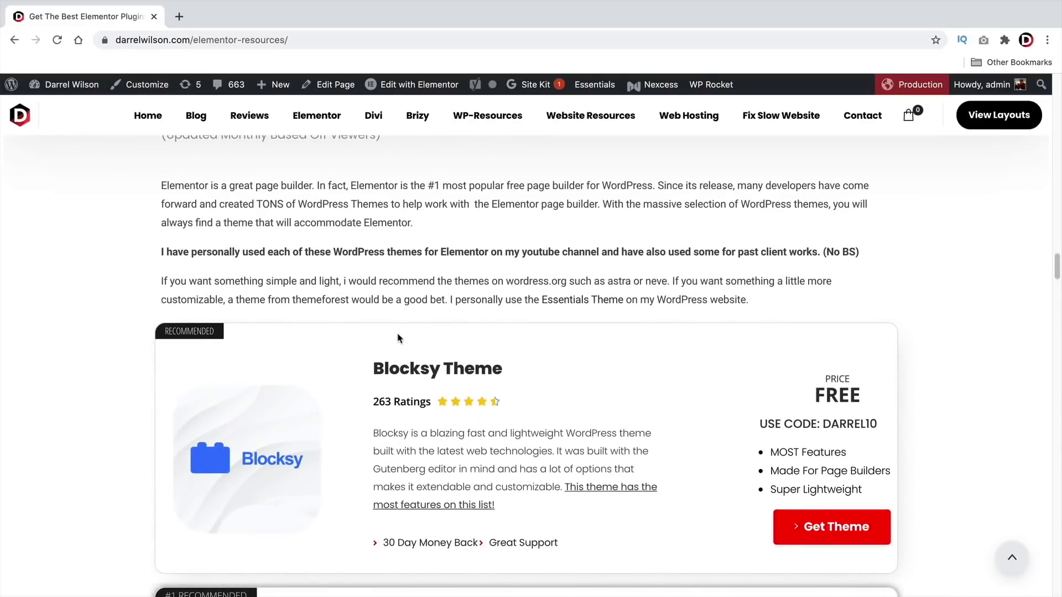
scroll(398, 338, down, 1)
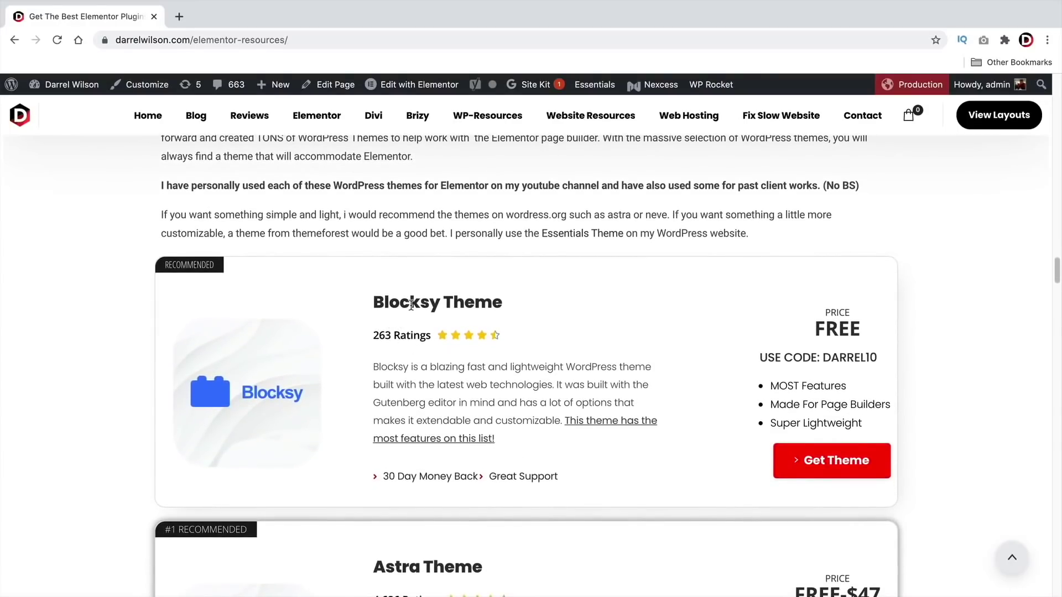
scroll(411, 304, down, 2)
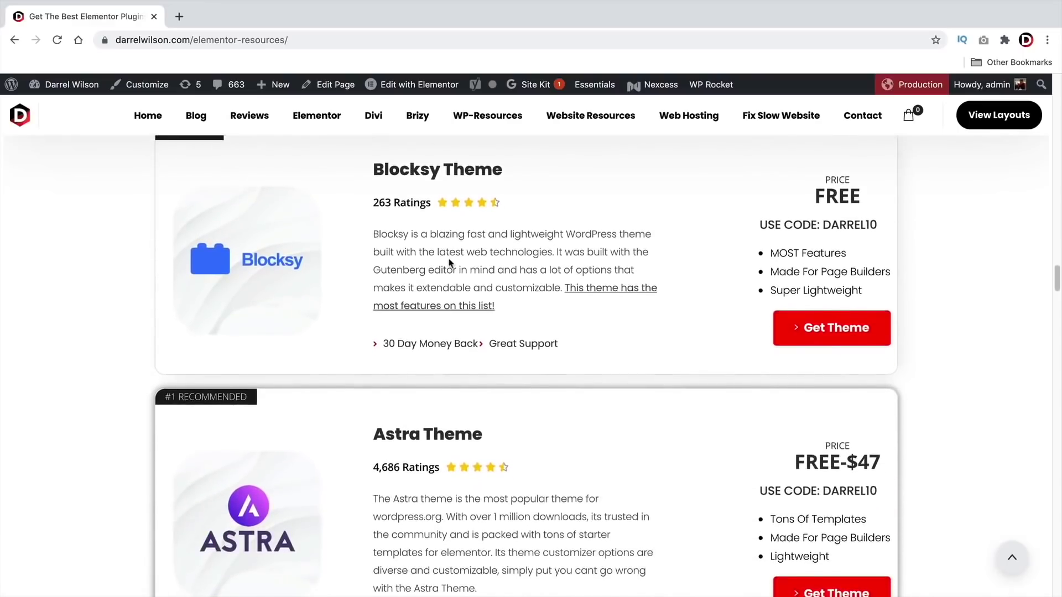
scroll(442, 282, up, 2)
triple_click(445, 301)
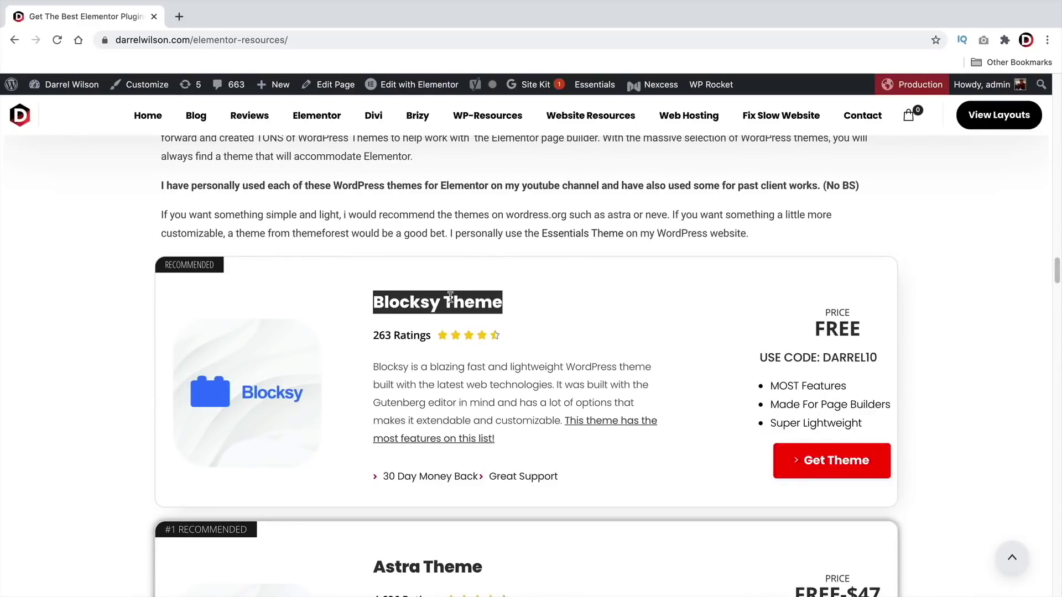
- Examine the Astra, Neve and Essentials theme entries, highlighting each theme's name in turn
scroll(450, 297, down, 4)
triple_click(438, 370)
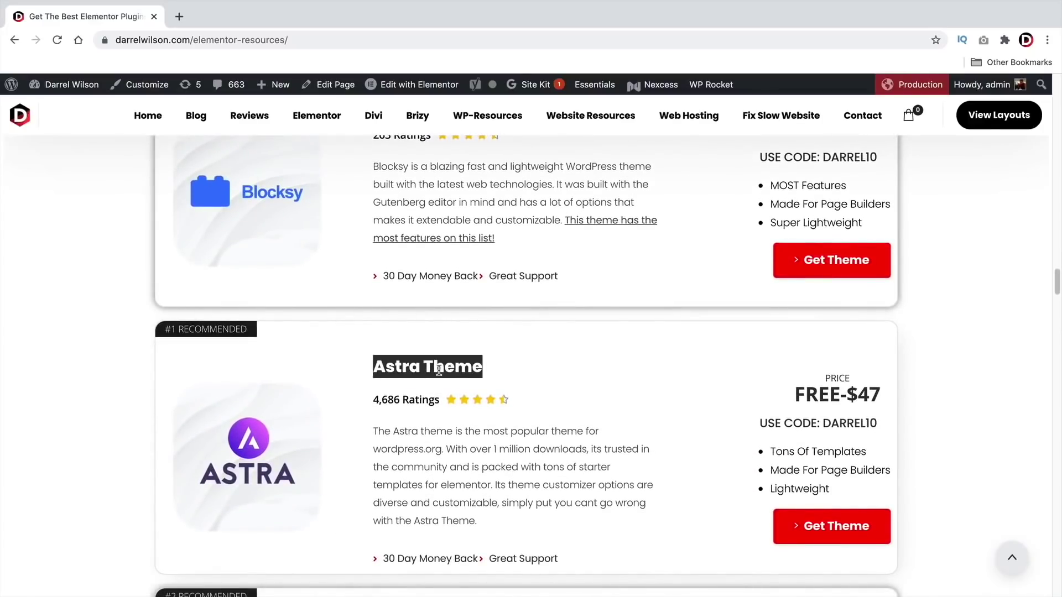
scroll(443, 362, down, 5)
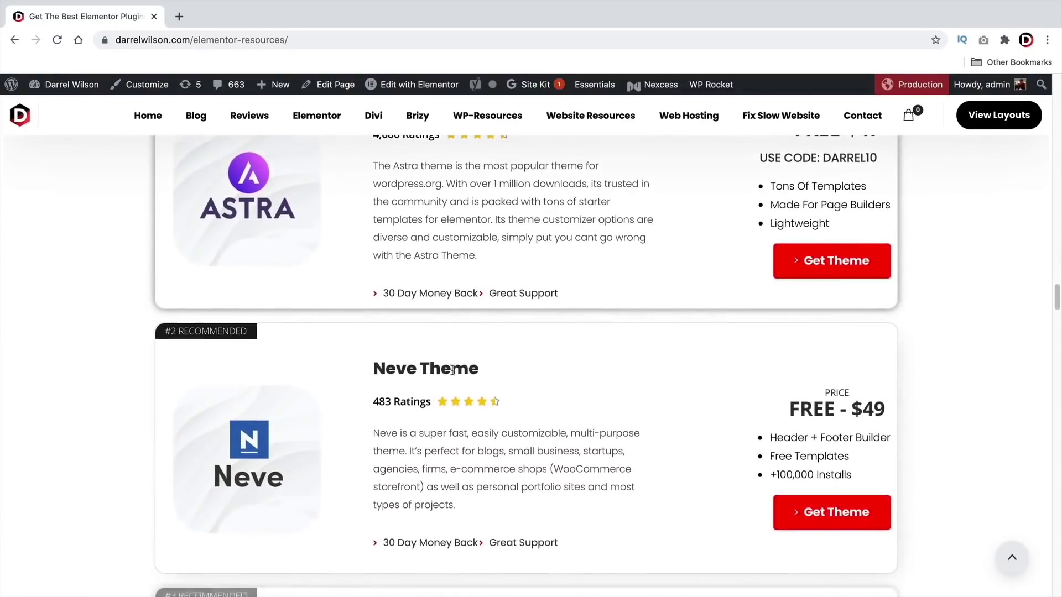
double_click(451, 369)
scroll(451, 371, down, 5)
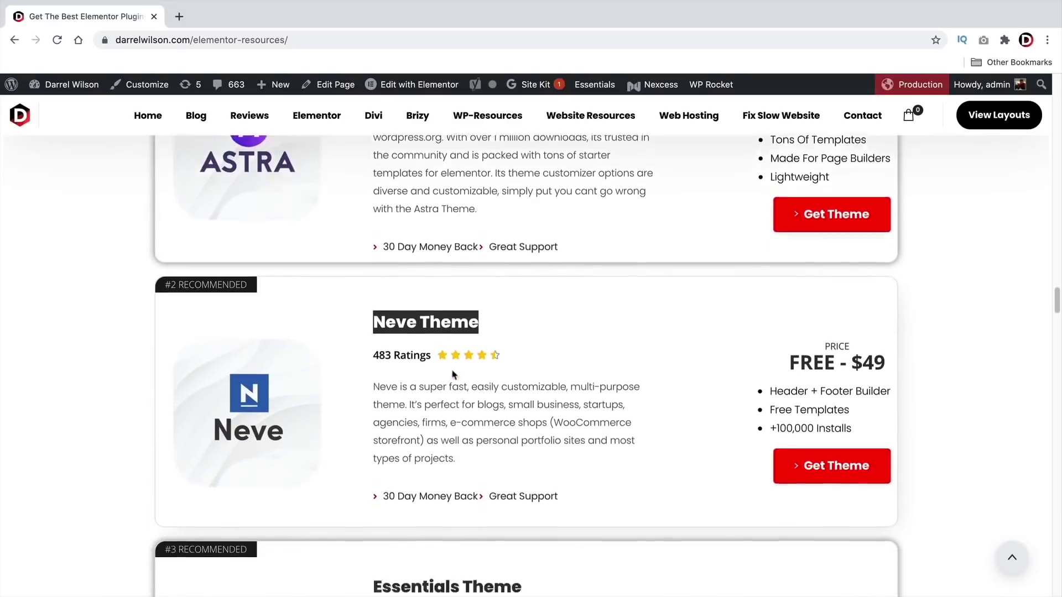
double_click(452, 369)
triple_click(452, 369)
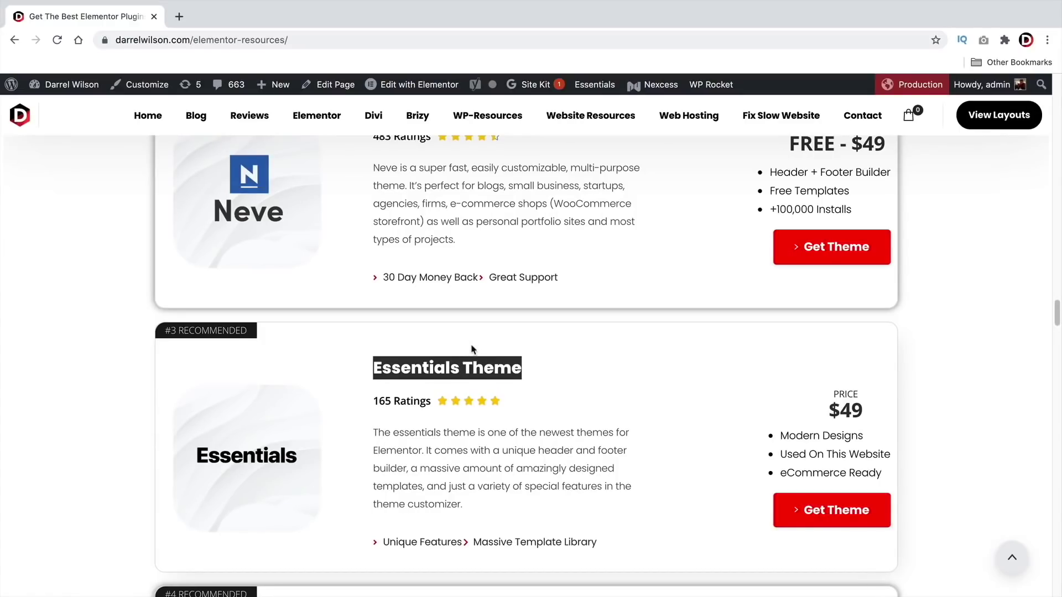
- Look through the remaining recommended Elementor themes, from Ocean WP through X-Store Theme
scroll(472, 349, down, 1)
scroll(449, 344, down, 7)
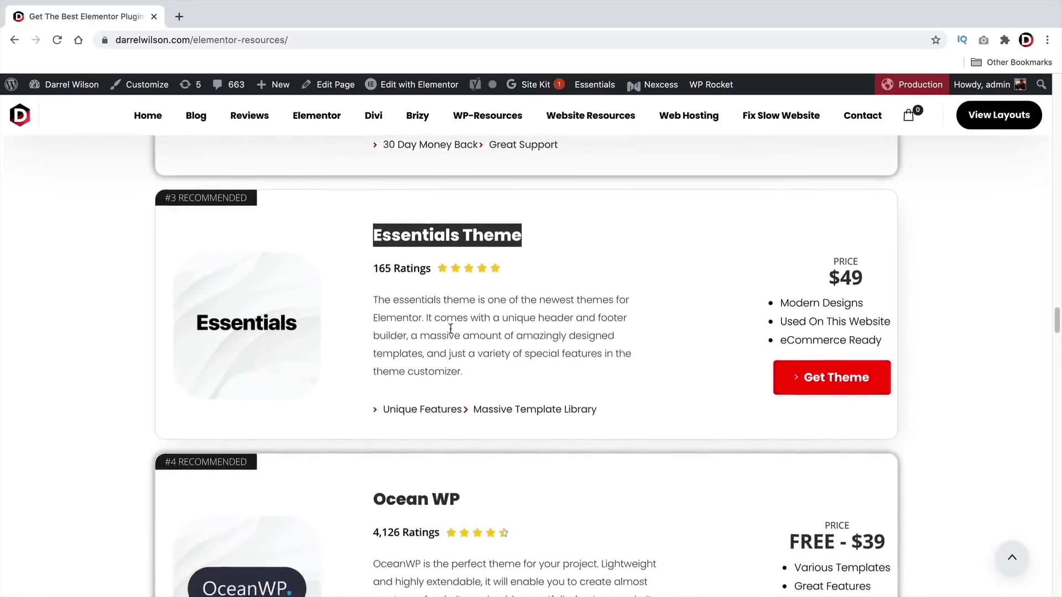
scroll(456, 328, down, 10)
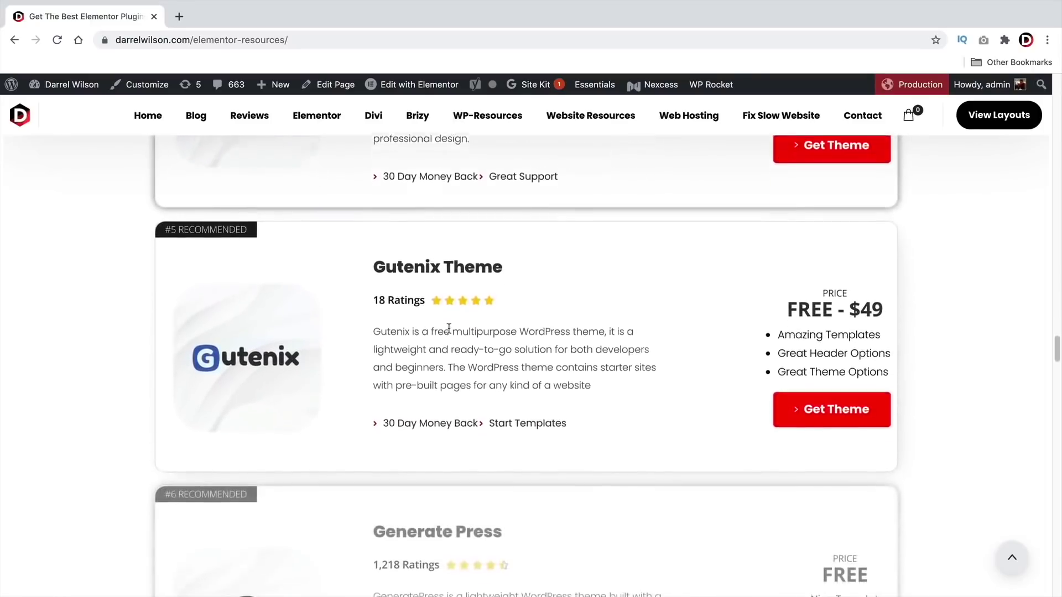
scroll(438, 332, down, 18)
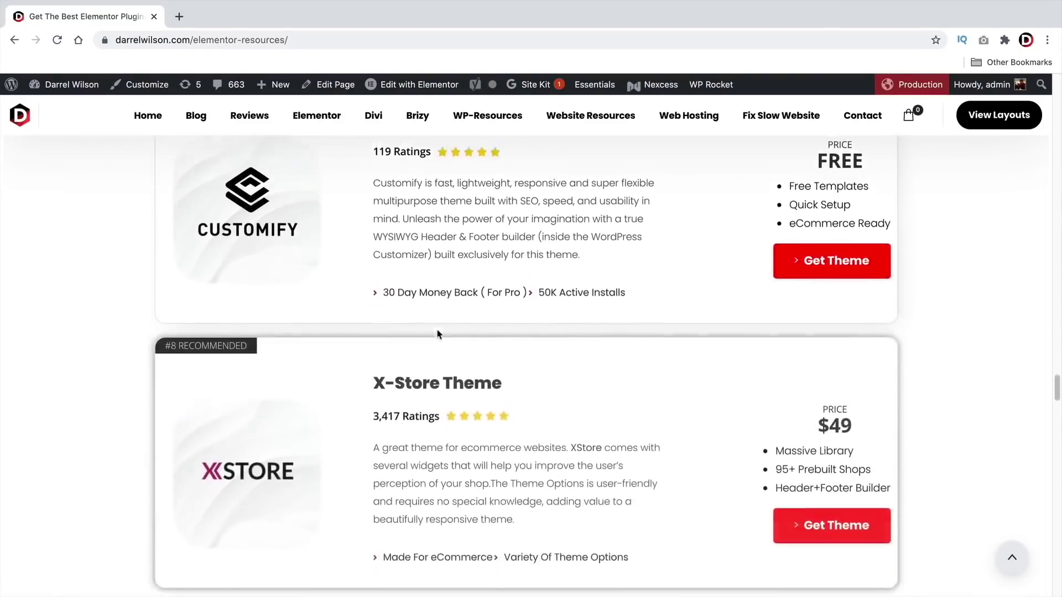
- Review the Elementor template kit providers from CrocoBlock through Landing Factory, highlighting the Landing Factory name
scroll(438, 327, down, 9)
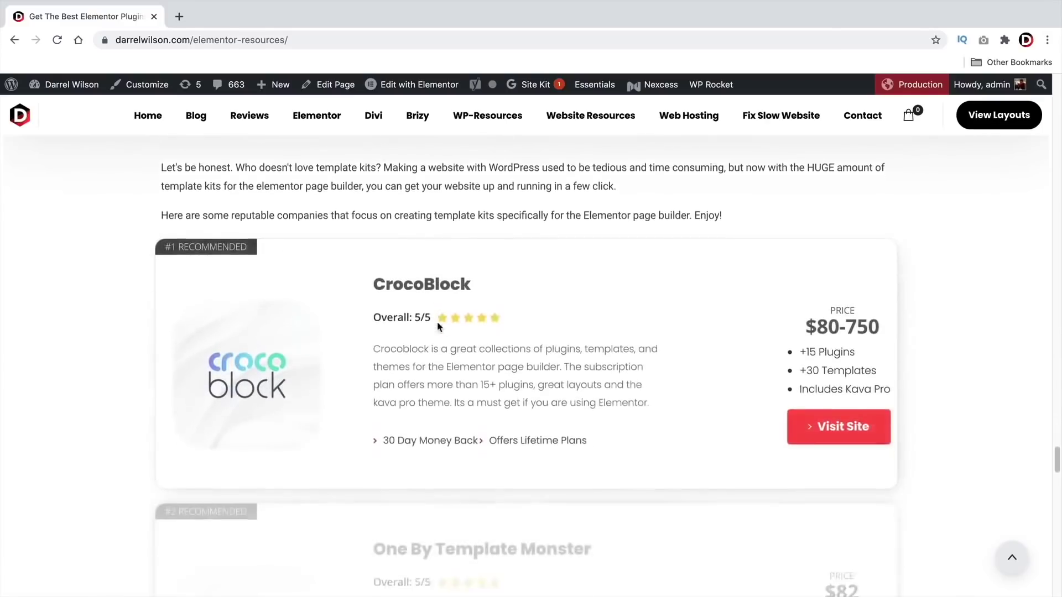
scroll(436, 334, down, 5)
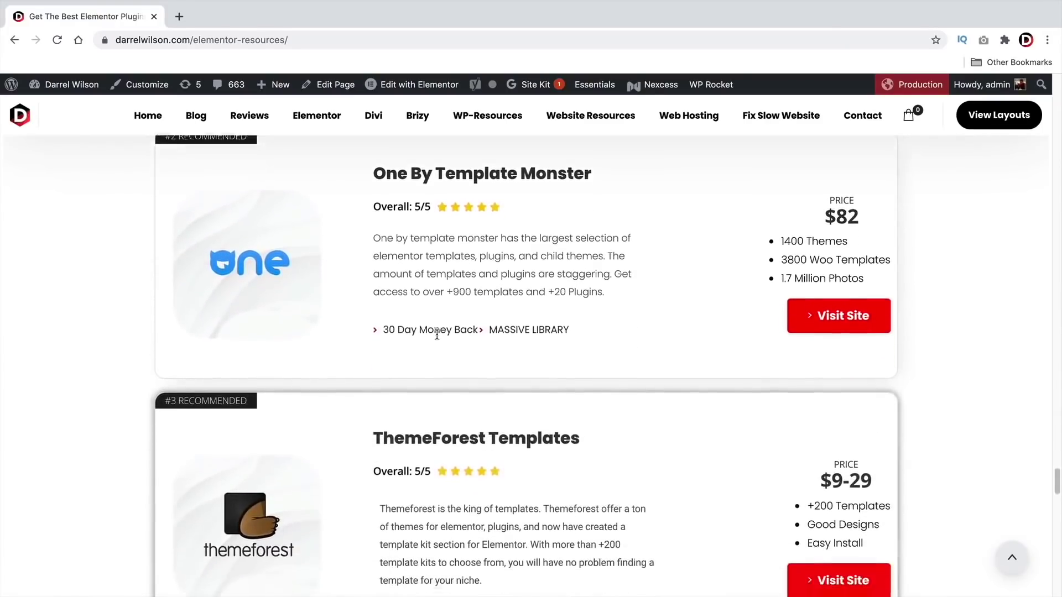
scroll(430, 332, down, 7)
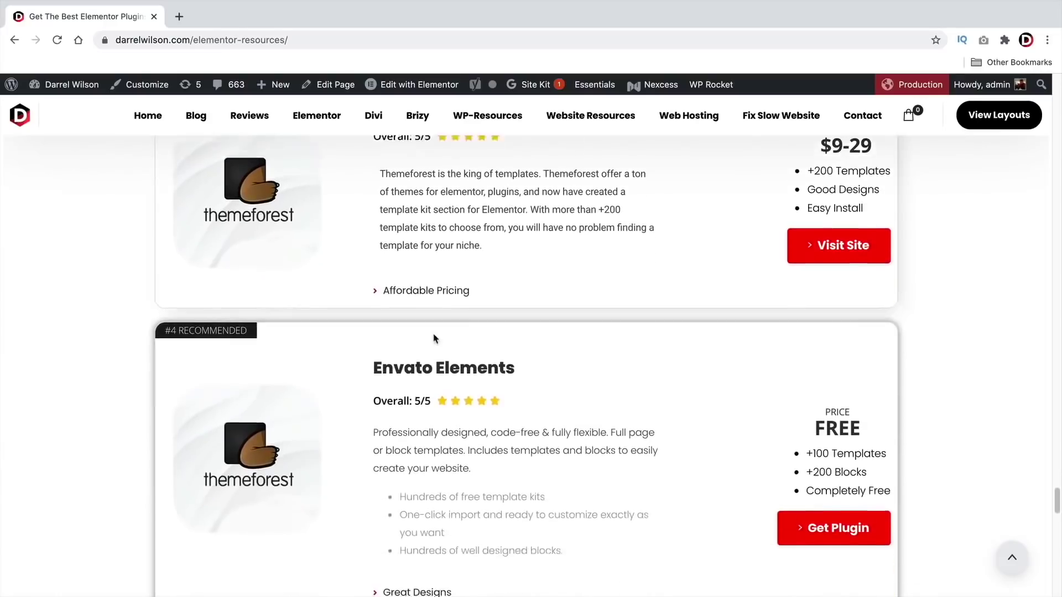
scroll(426, 326, down, 1)
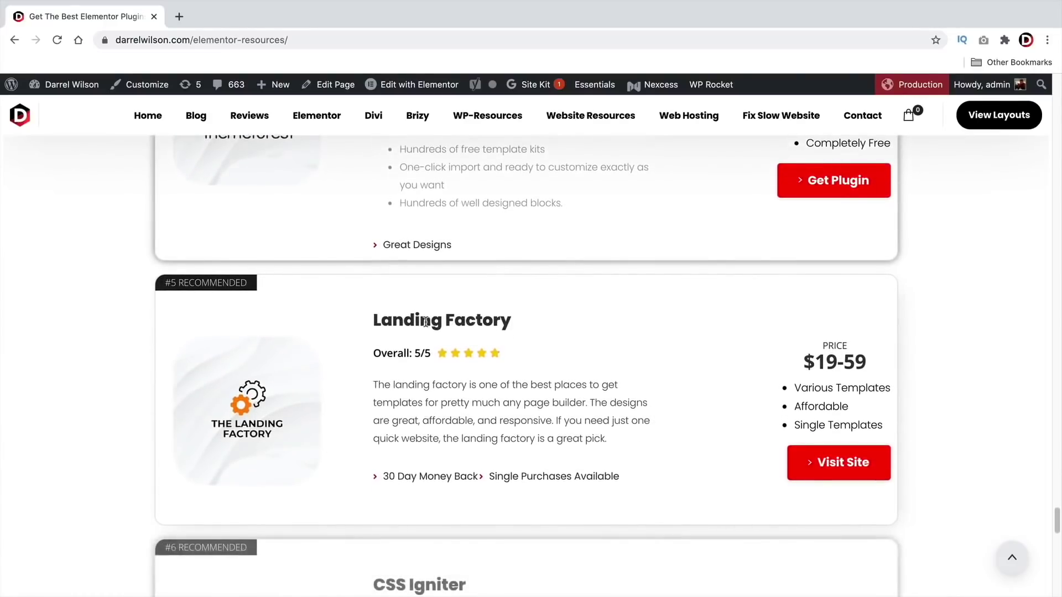
triple_click(436, 323)
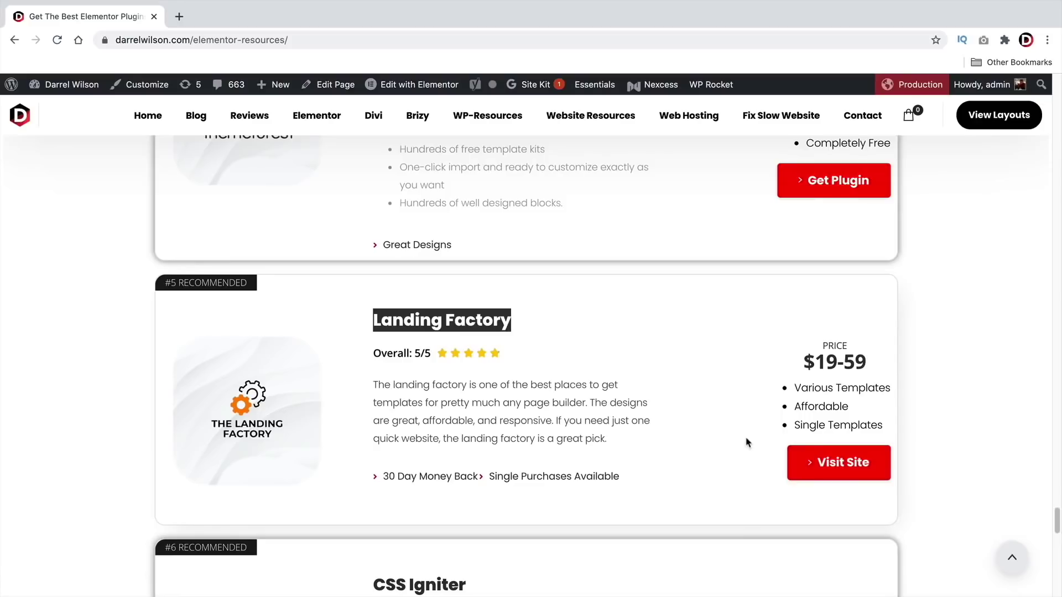
- Check the last template providers, including Easy Theme Packs and Elementor PRO, down to the footer, and return to the start of the page
scroll(745, 443, down, 10)
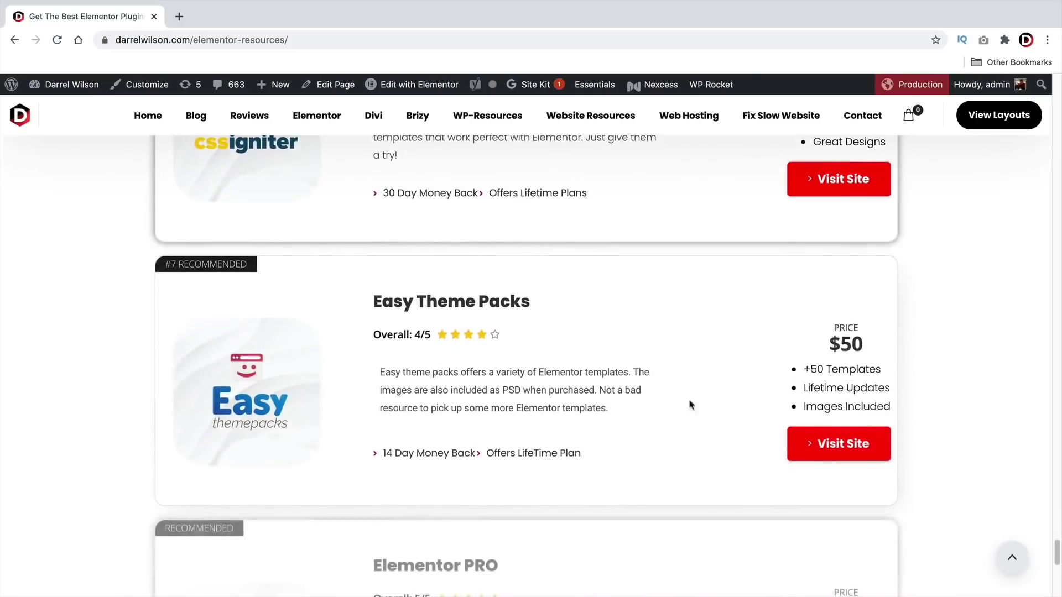
scroll(409, 359, down, 3)
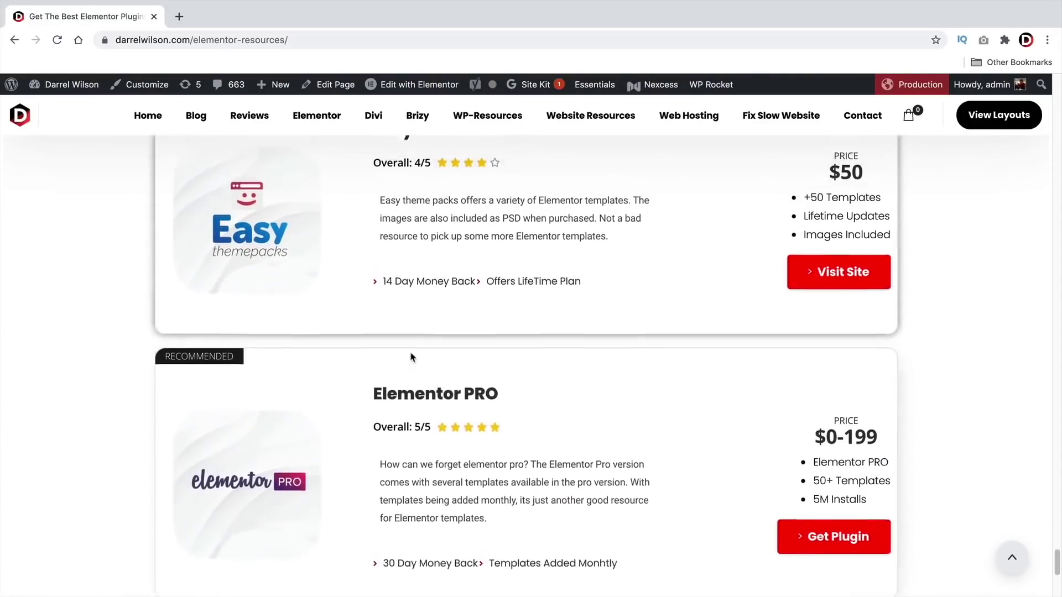
scroll(434, 265, up, 2)
scroll(433, 275, down, 2)
scroll(435, 276, down, 6)
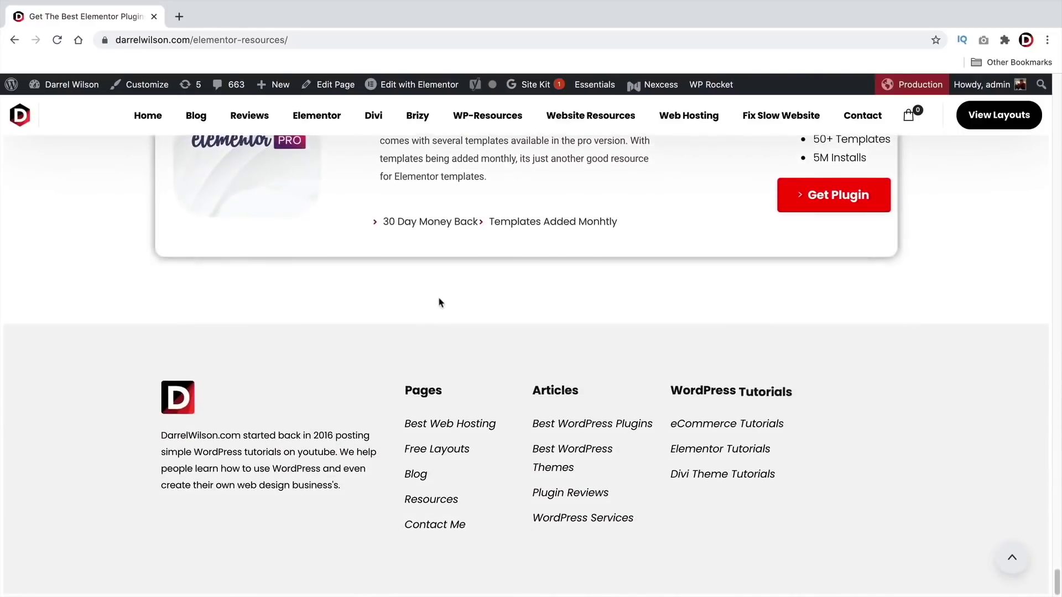
scroll(1049, 549, up, 10)
click(1011, 556)
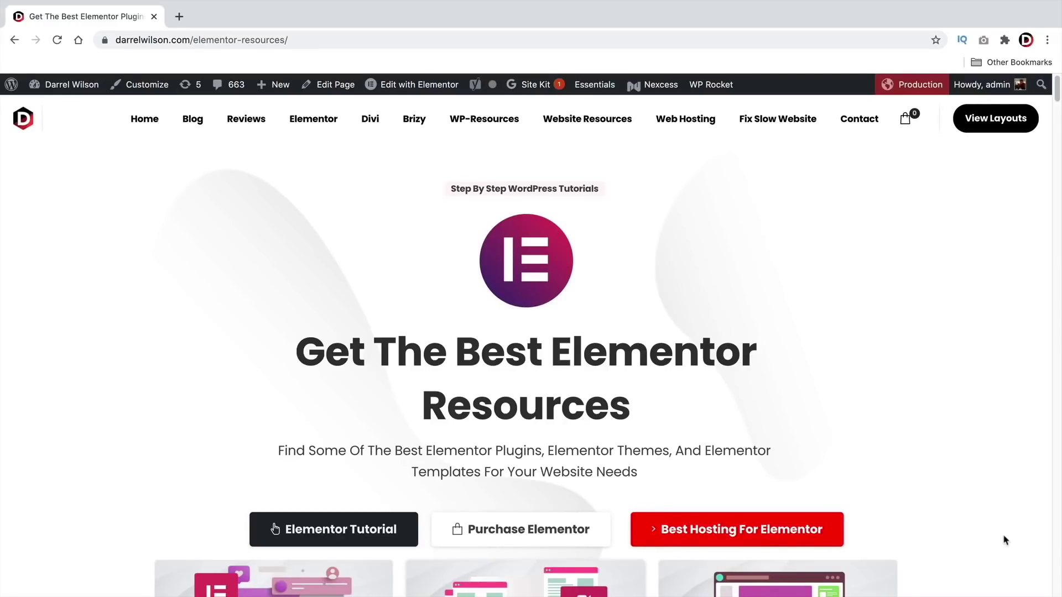
- Skim the plugin and theme recommendations again as far as Gutenix Theme, and return to the page's opening heading
scroll(990, 552, down, 20)
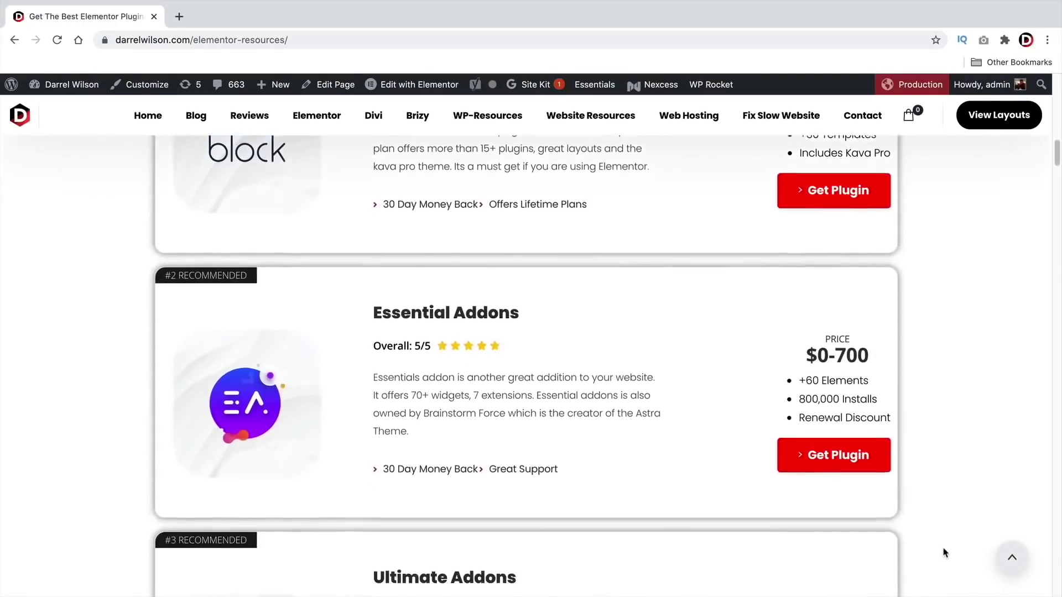
scroll(934, 557, down, 20)
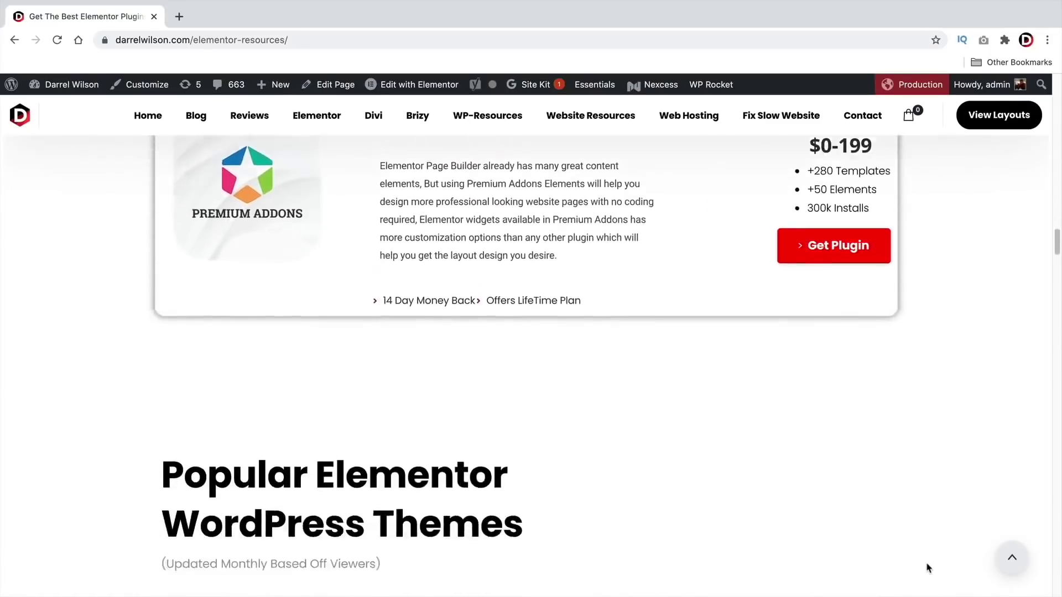
scroll(925, 571, down, 20)
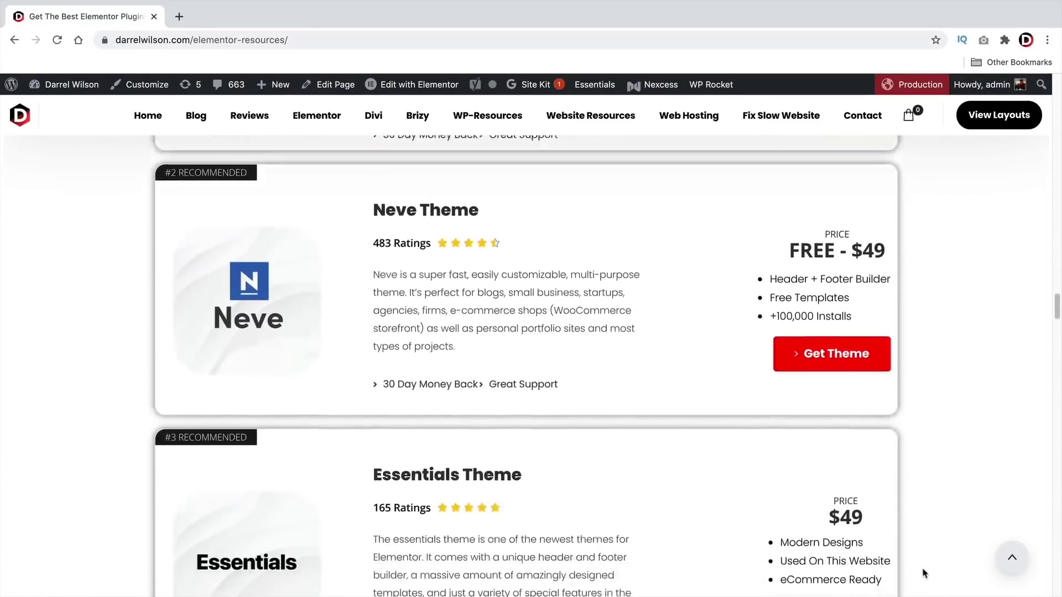
scroll(923, 552, down, 6)
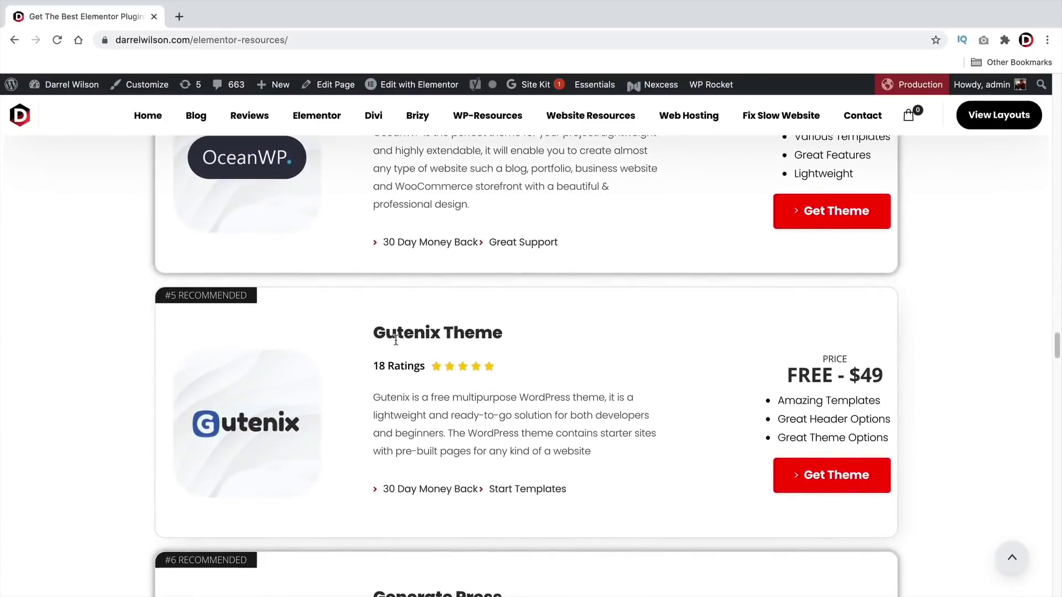
click(1010, 559)
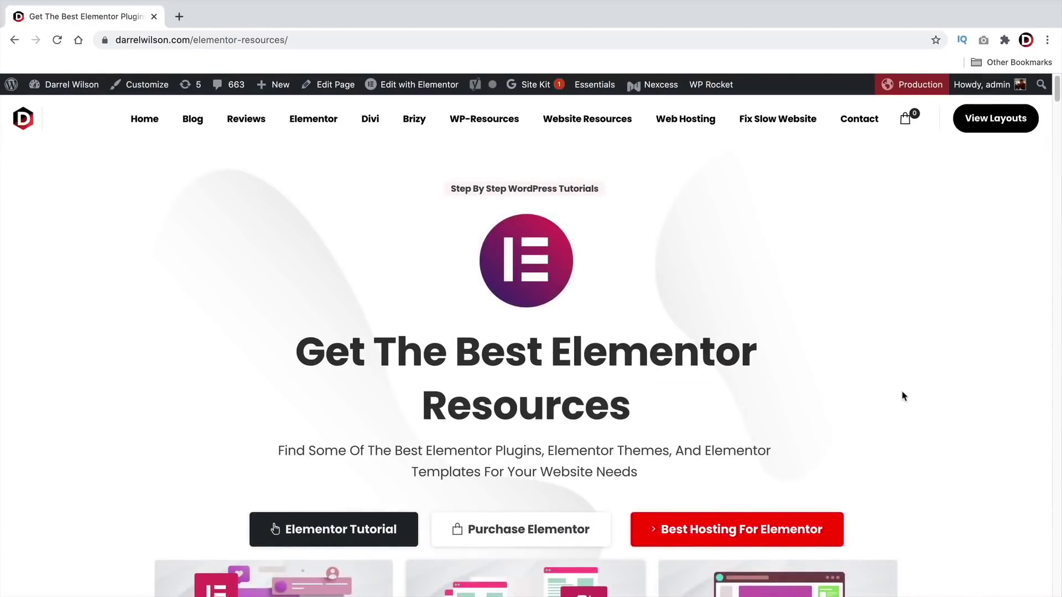